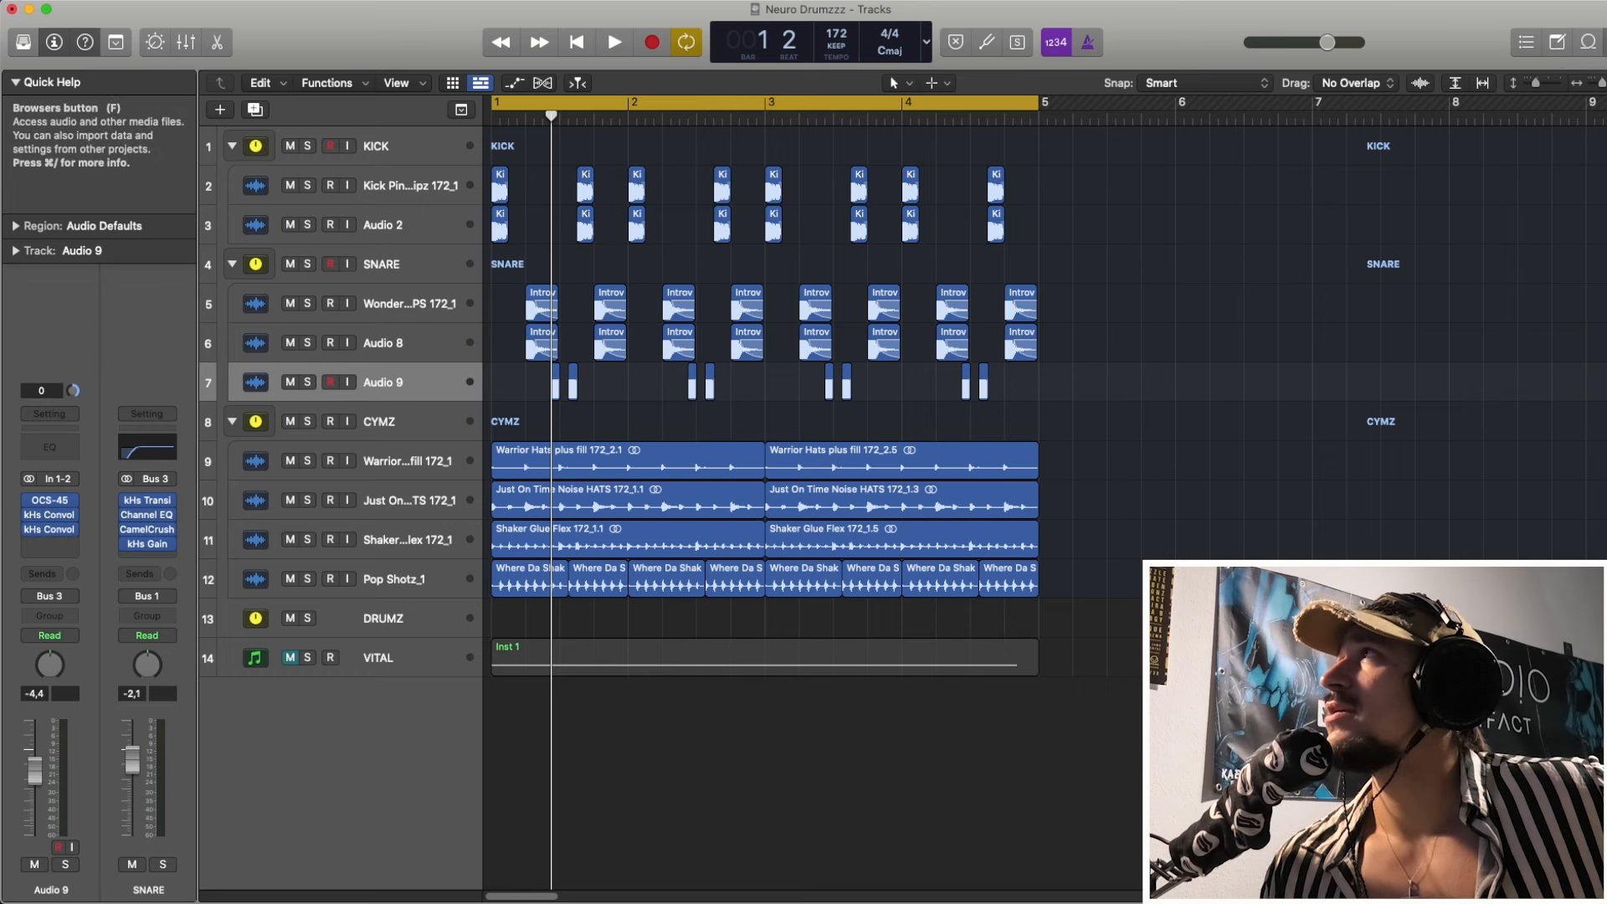
- Browse the PYRAMIND SAMPLE PACK drum folders in the file browser, then close the browser
left_click(1588, 42)
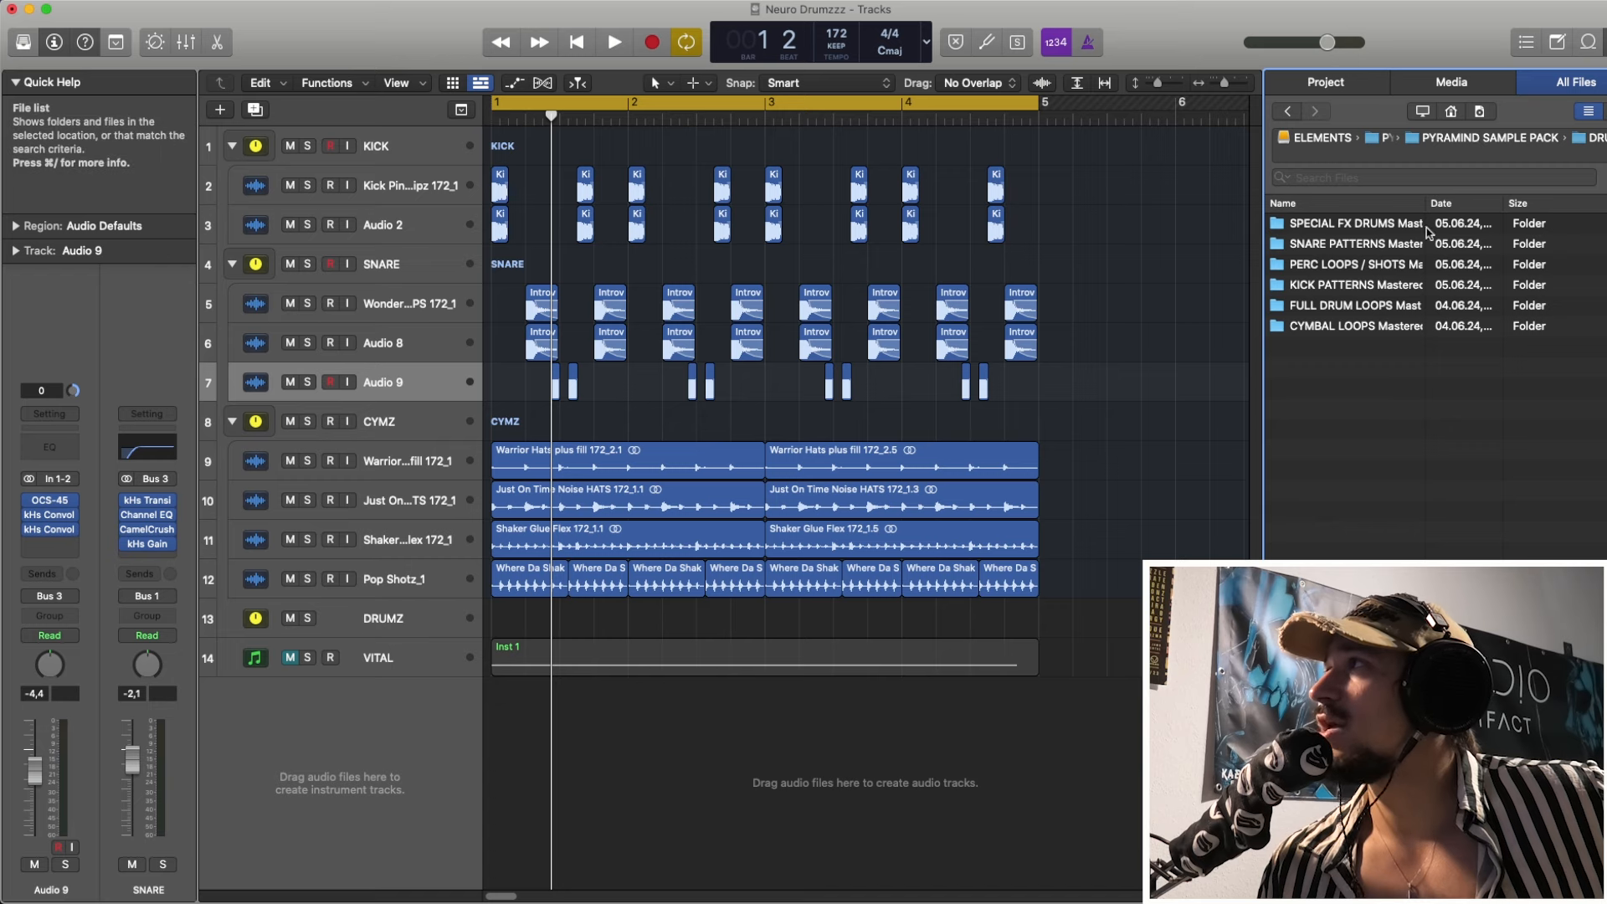
left_click(1388, 141)
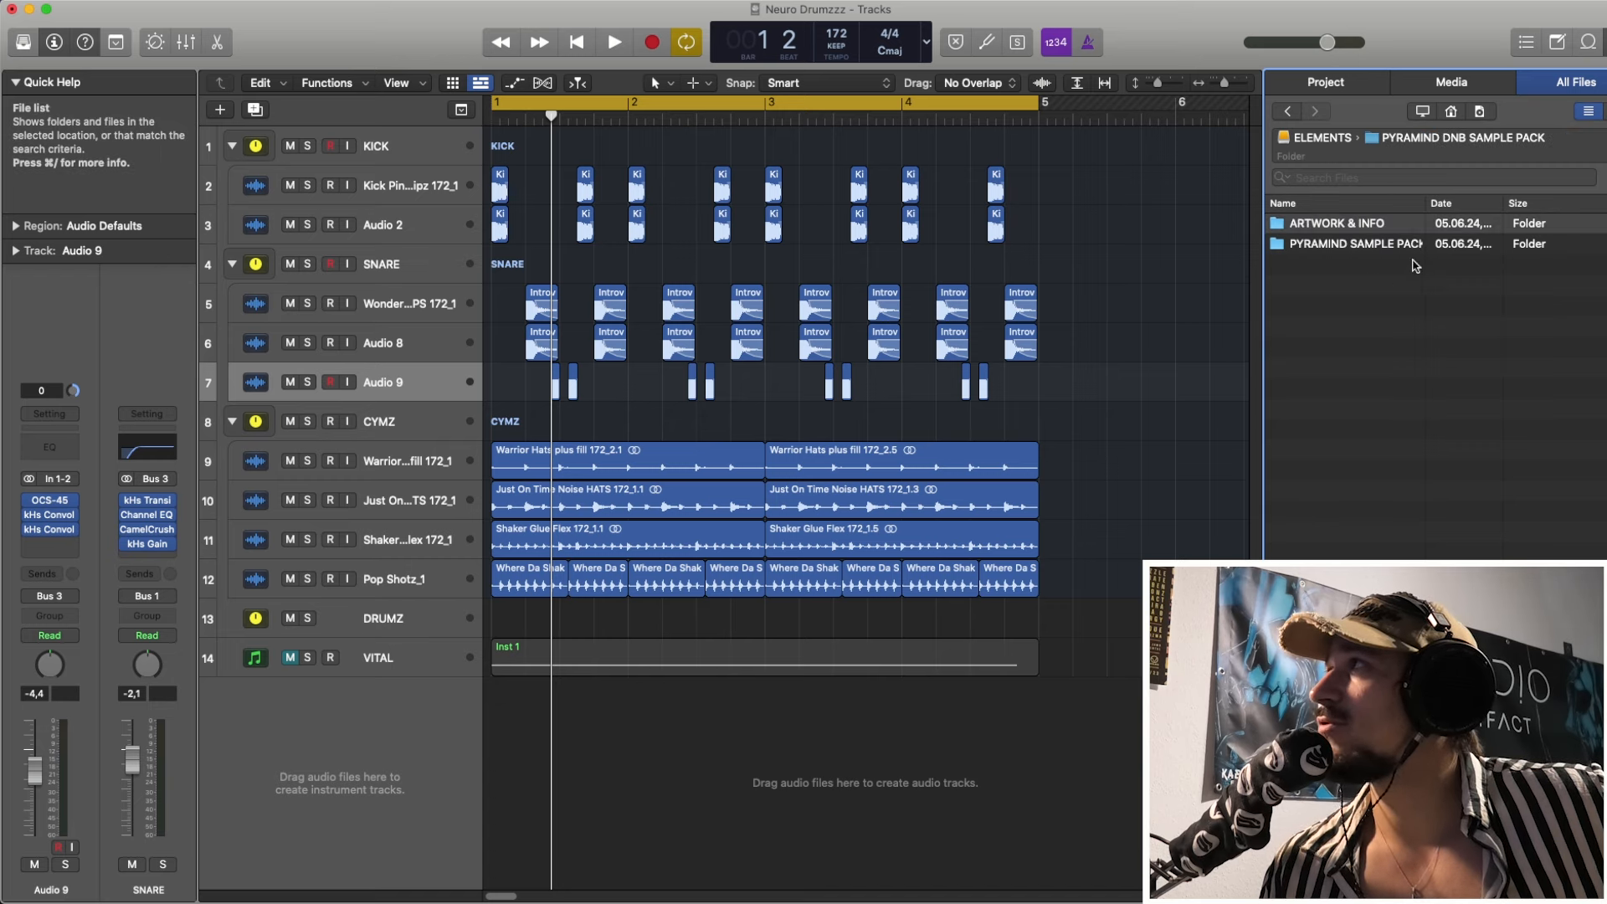
double_click(1356, 244)
double_click(1349, 286)
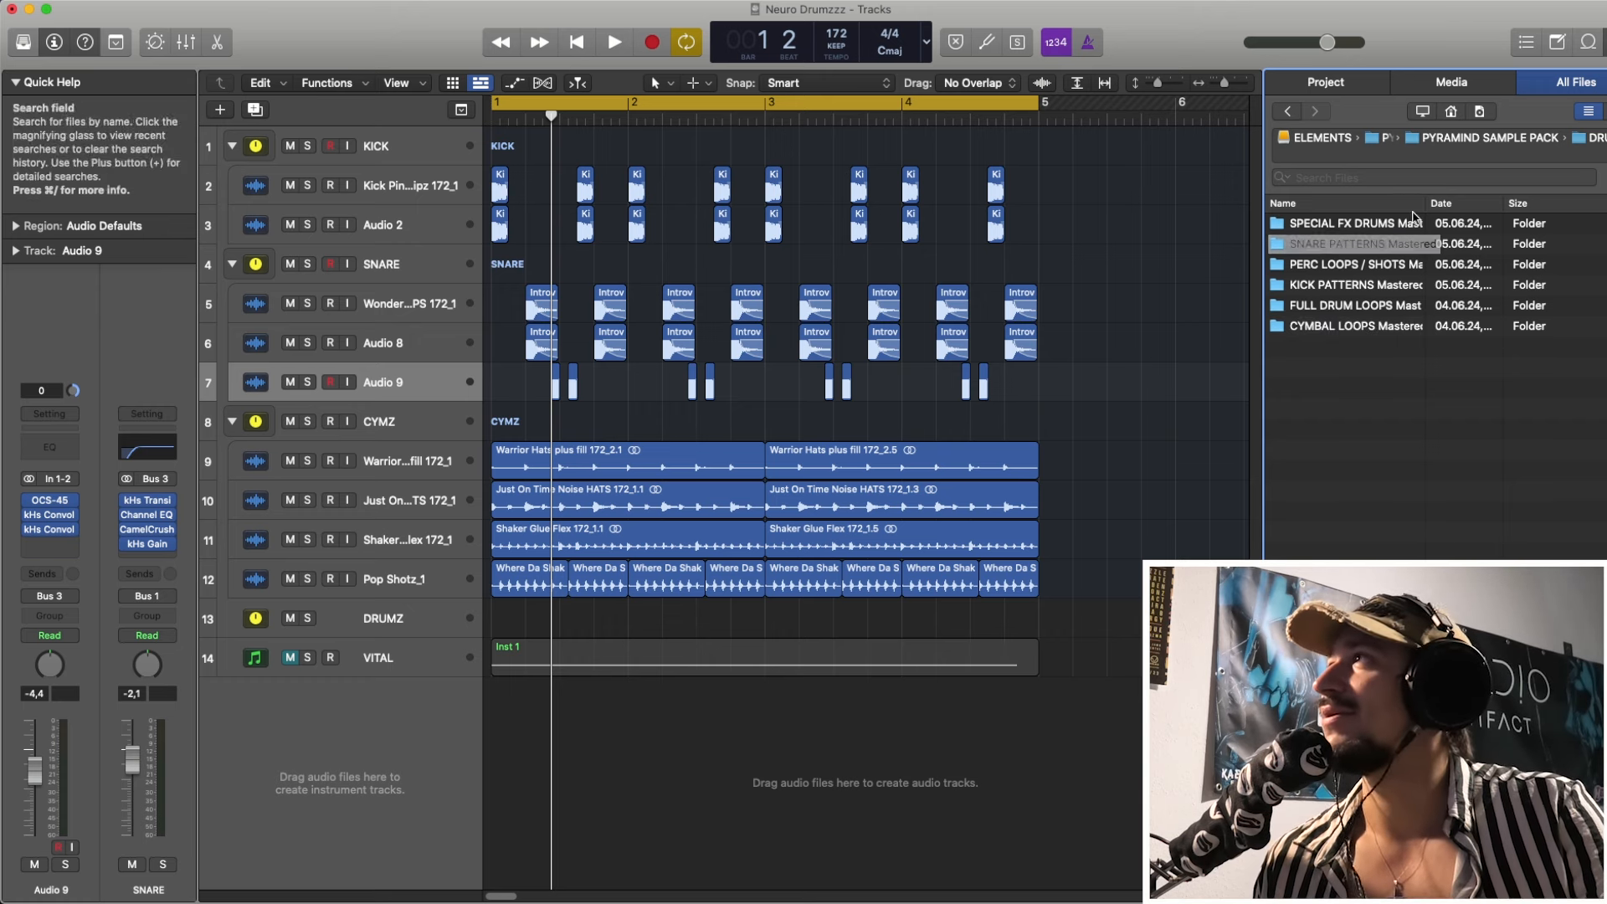
left_click(1588, 42)
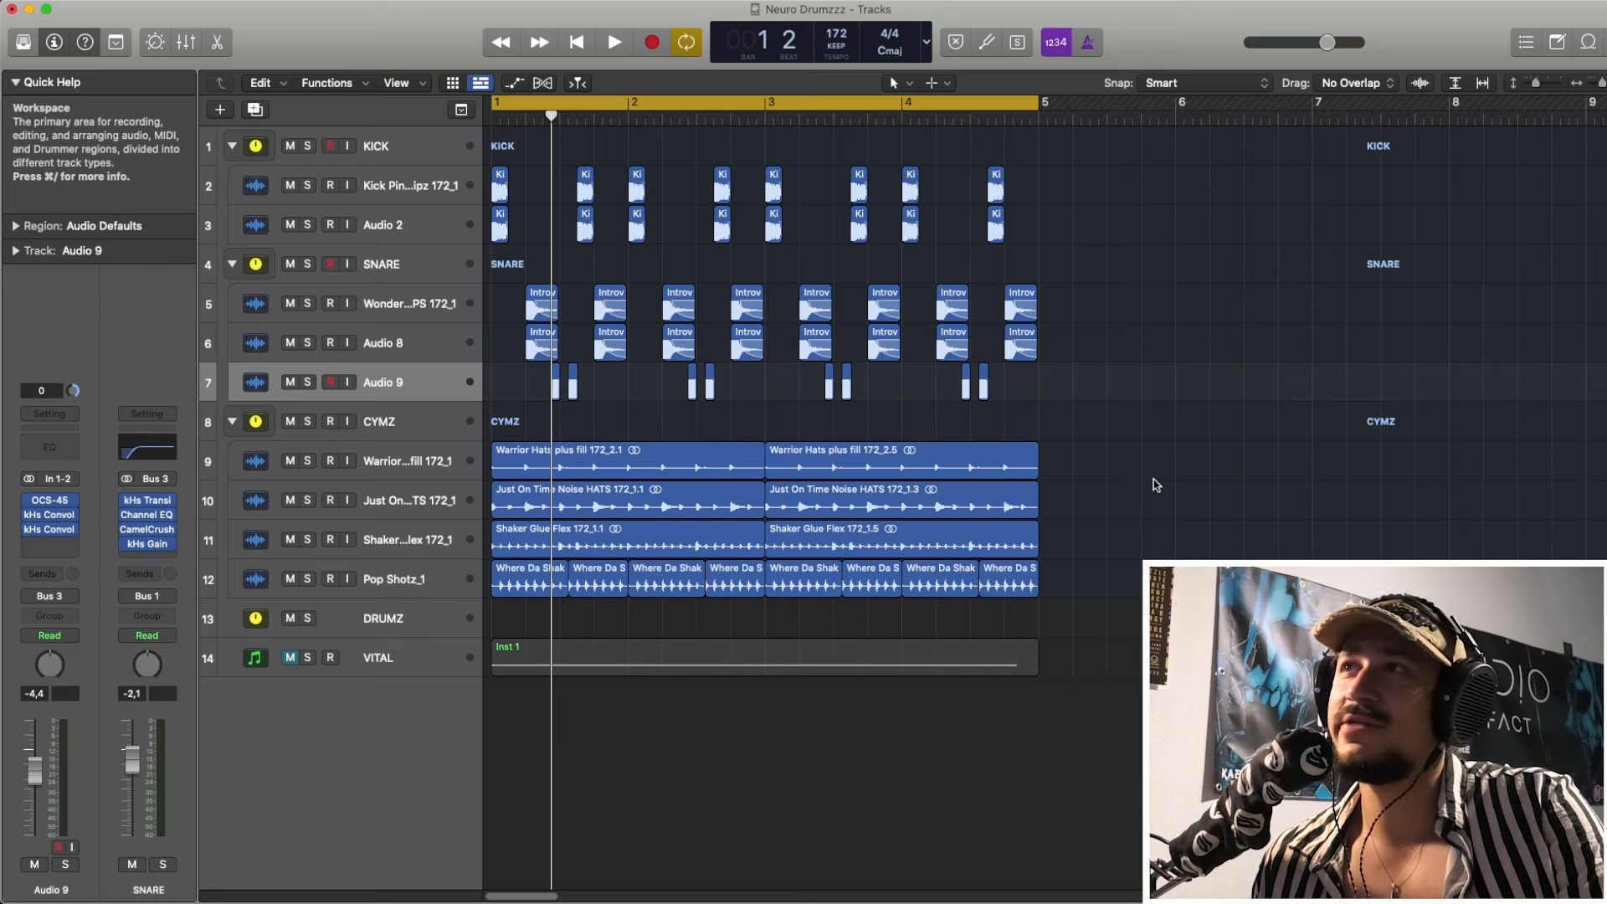
- Play back the four-bar drum loop with the VITAL track muted, then stop
key("space")
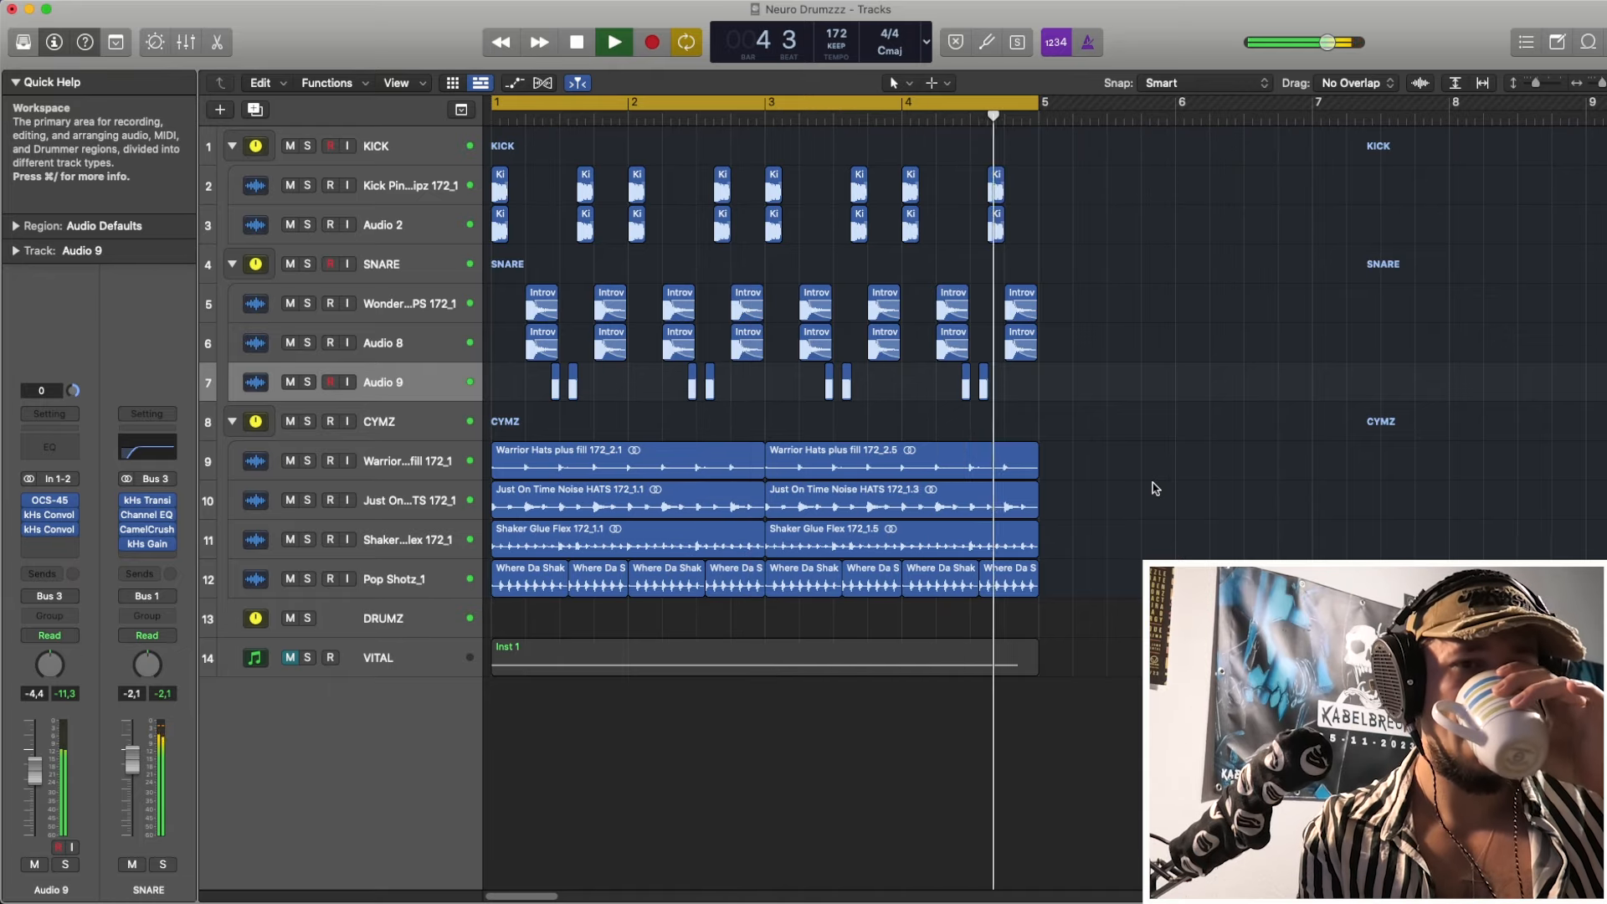
key("space")
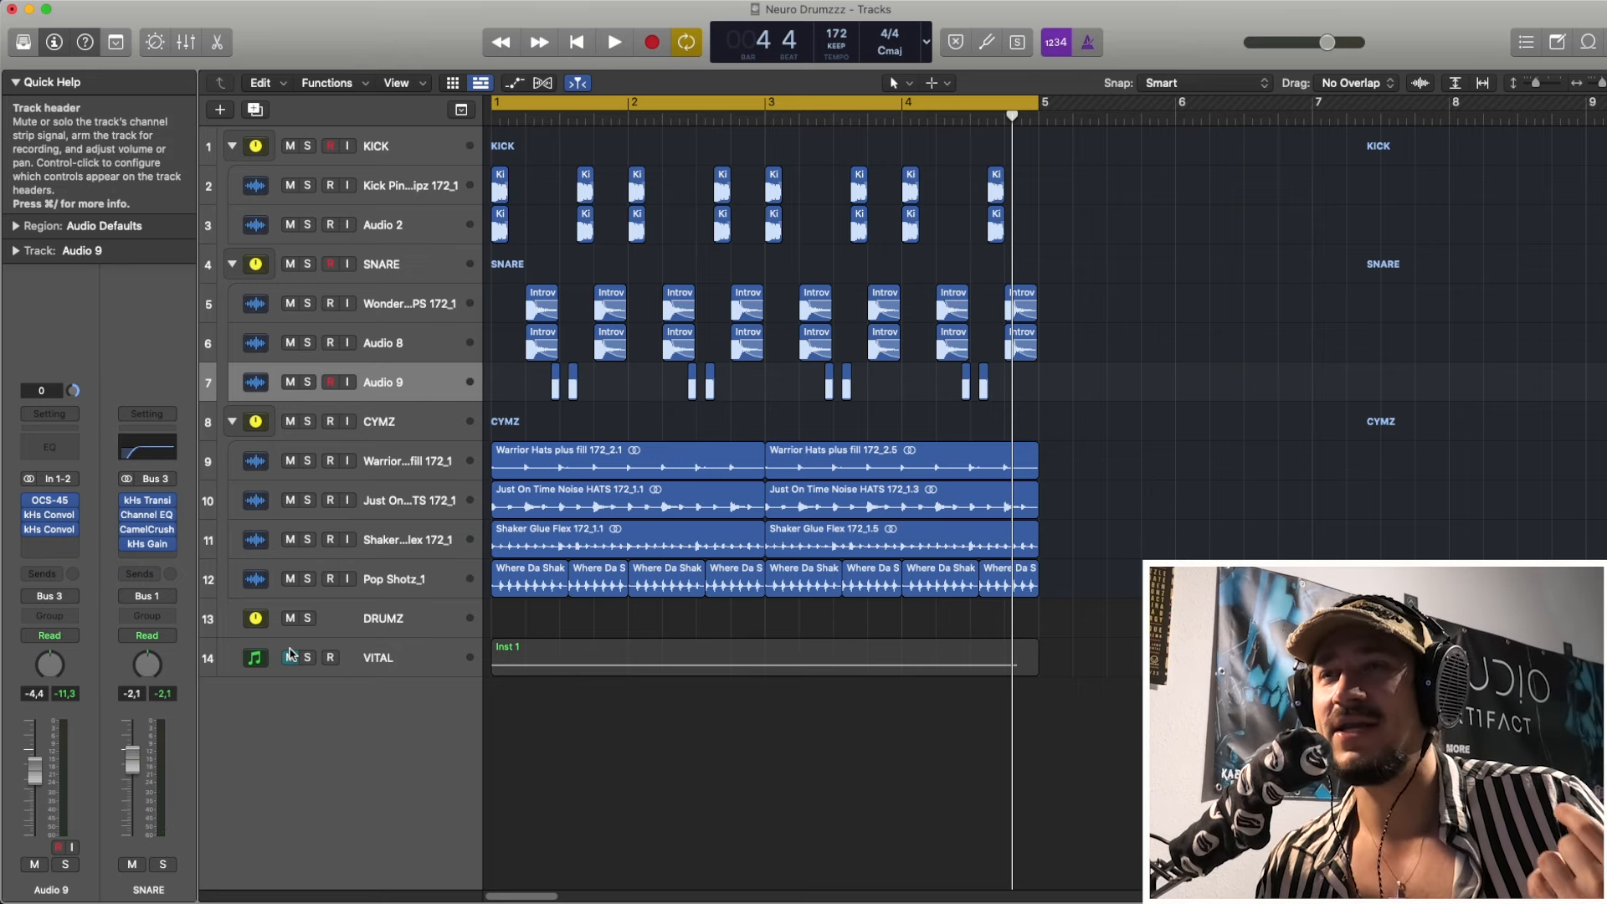
- Unmute the VITAL track and inspect its Vital synth patch, closing the plug-in window when done
left_click(347, 660)
left_click(290, 658)
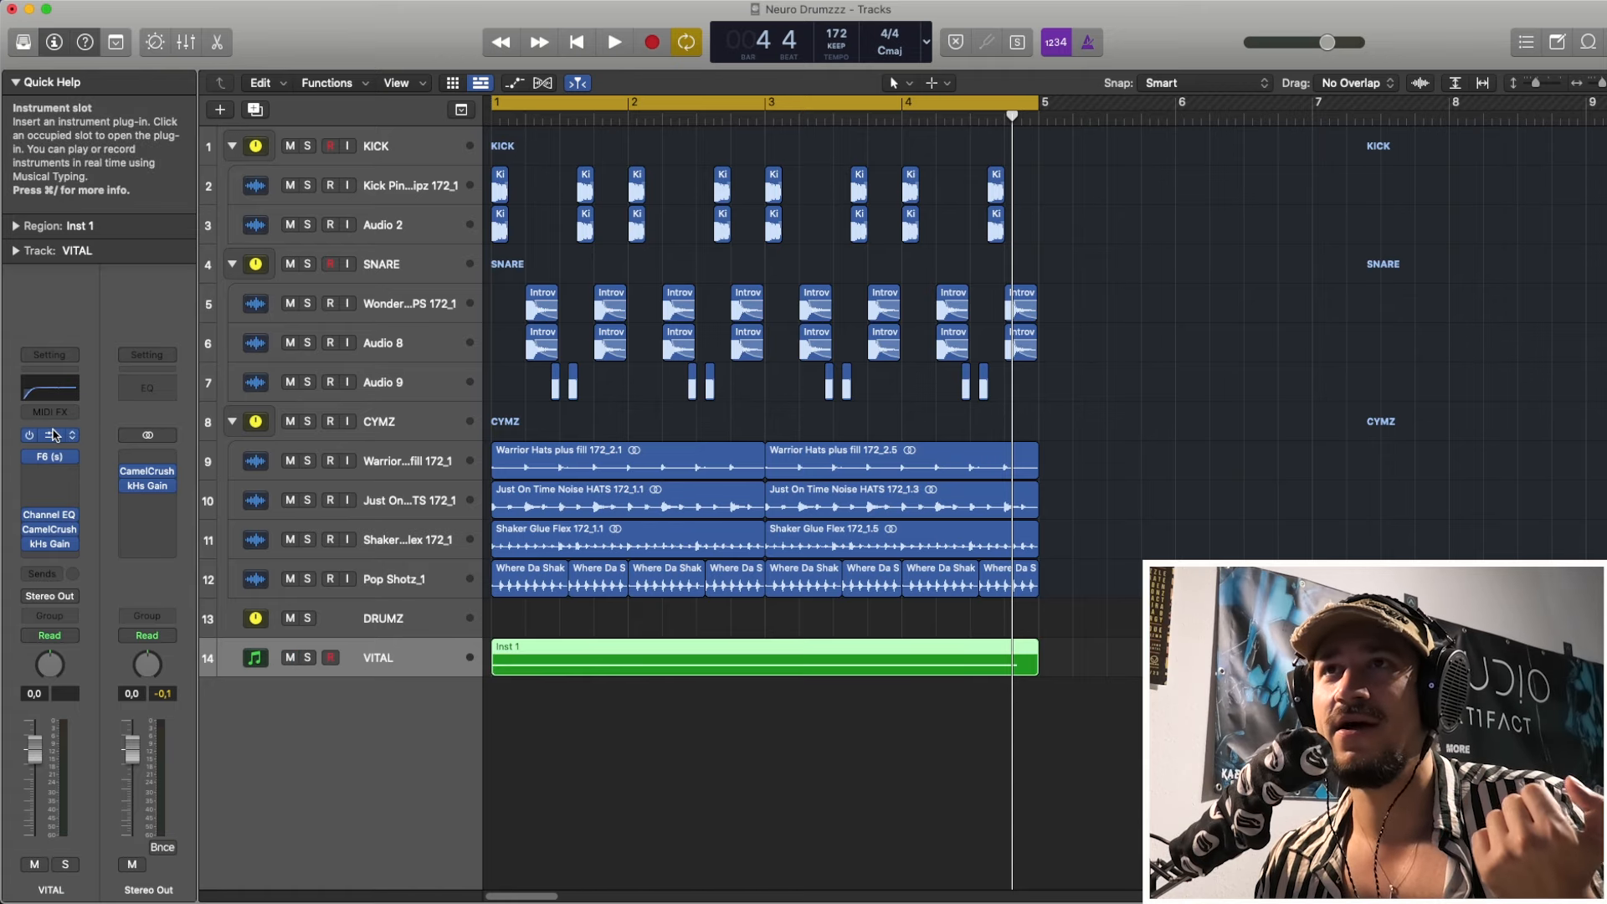
left_click(53, 434)
left_click_drag(670, 225, 364, 74)
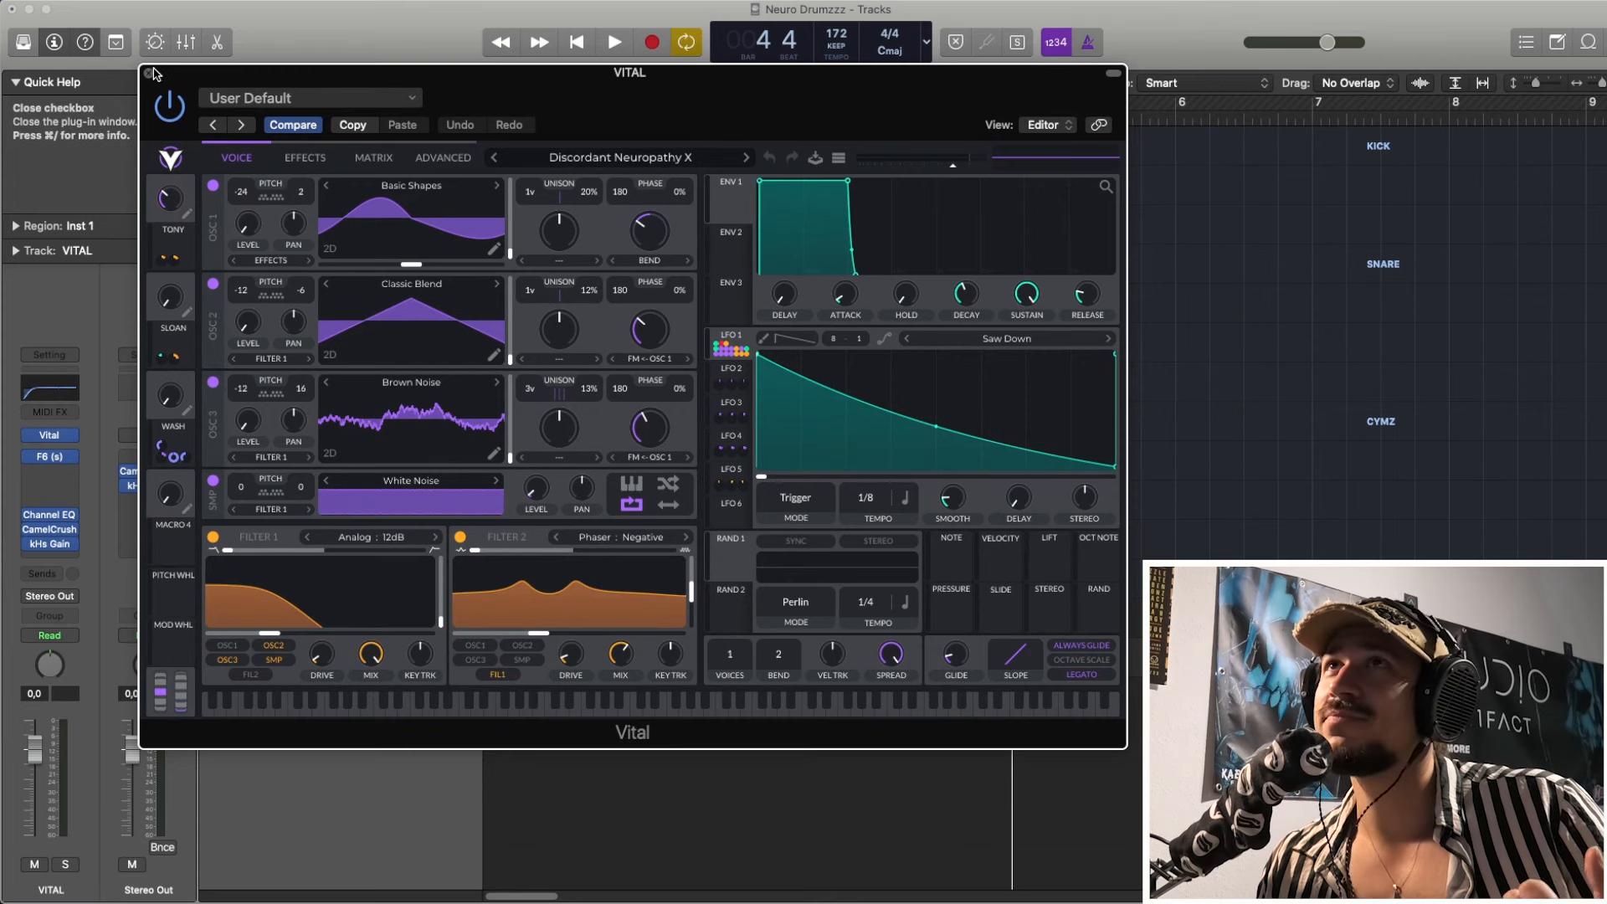
left_click(149, 73)
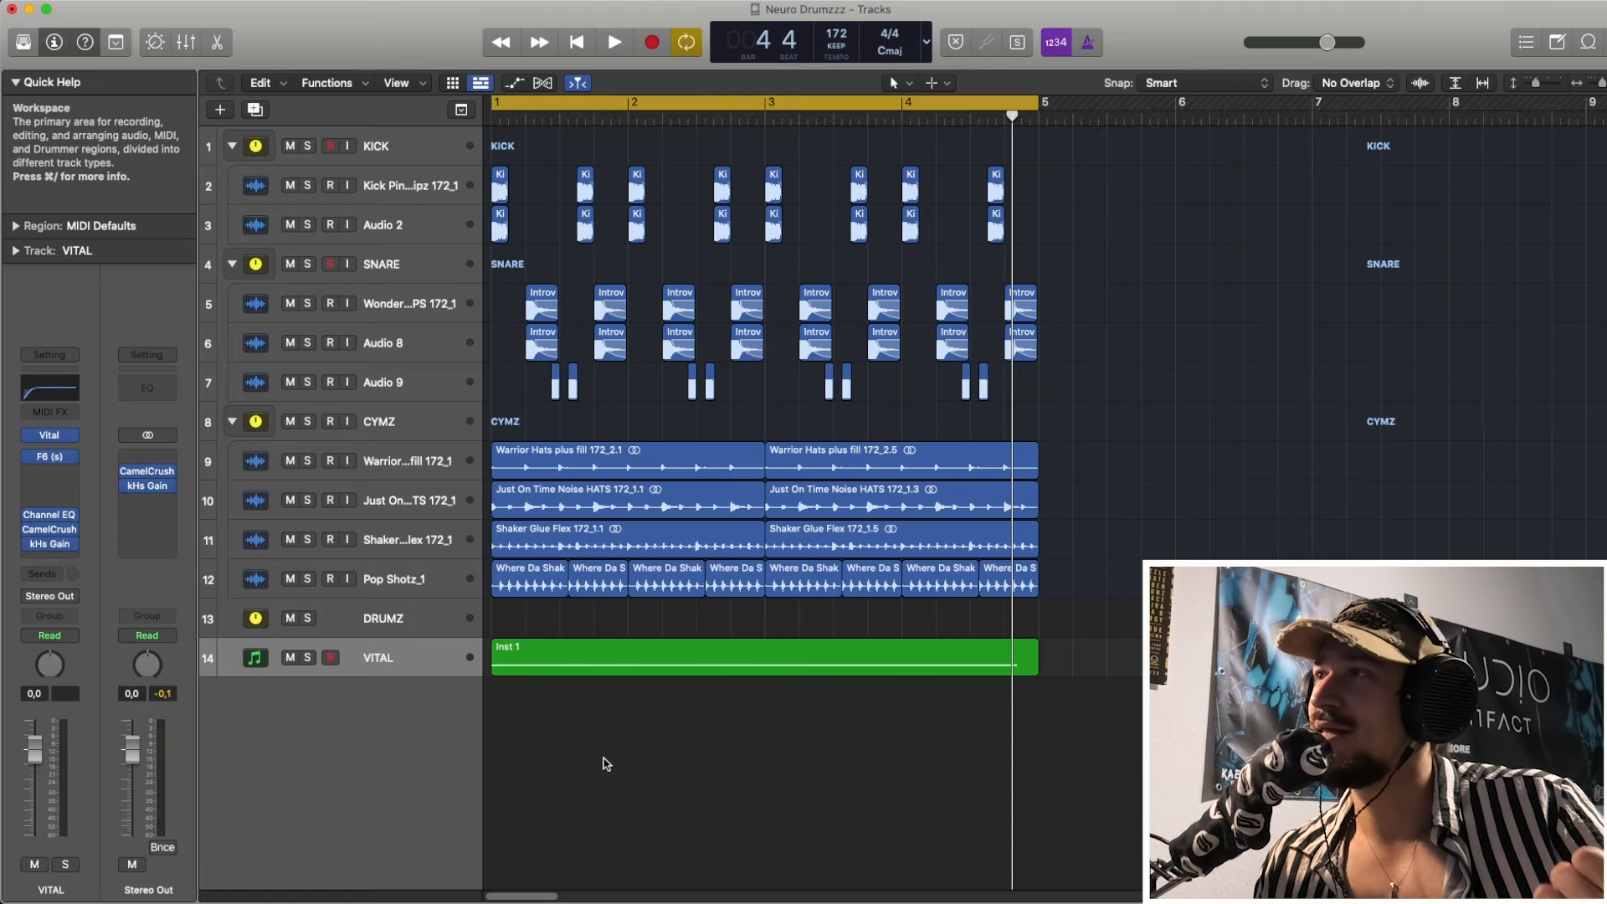
- Play the drum loop twice together with the VITAL bass, stopping after each pass
key("space")
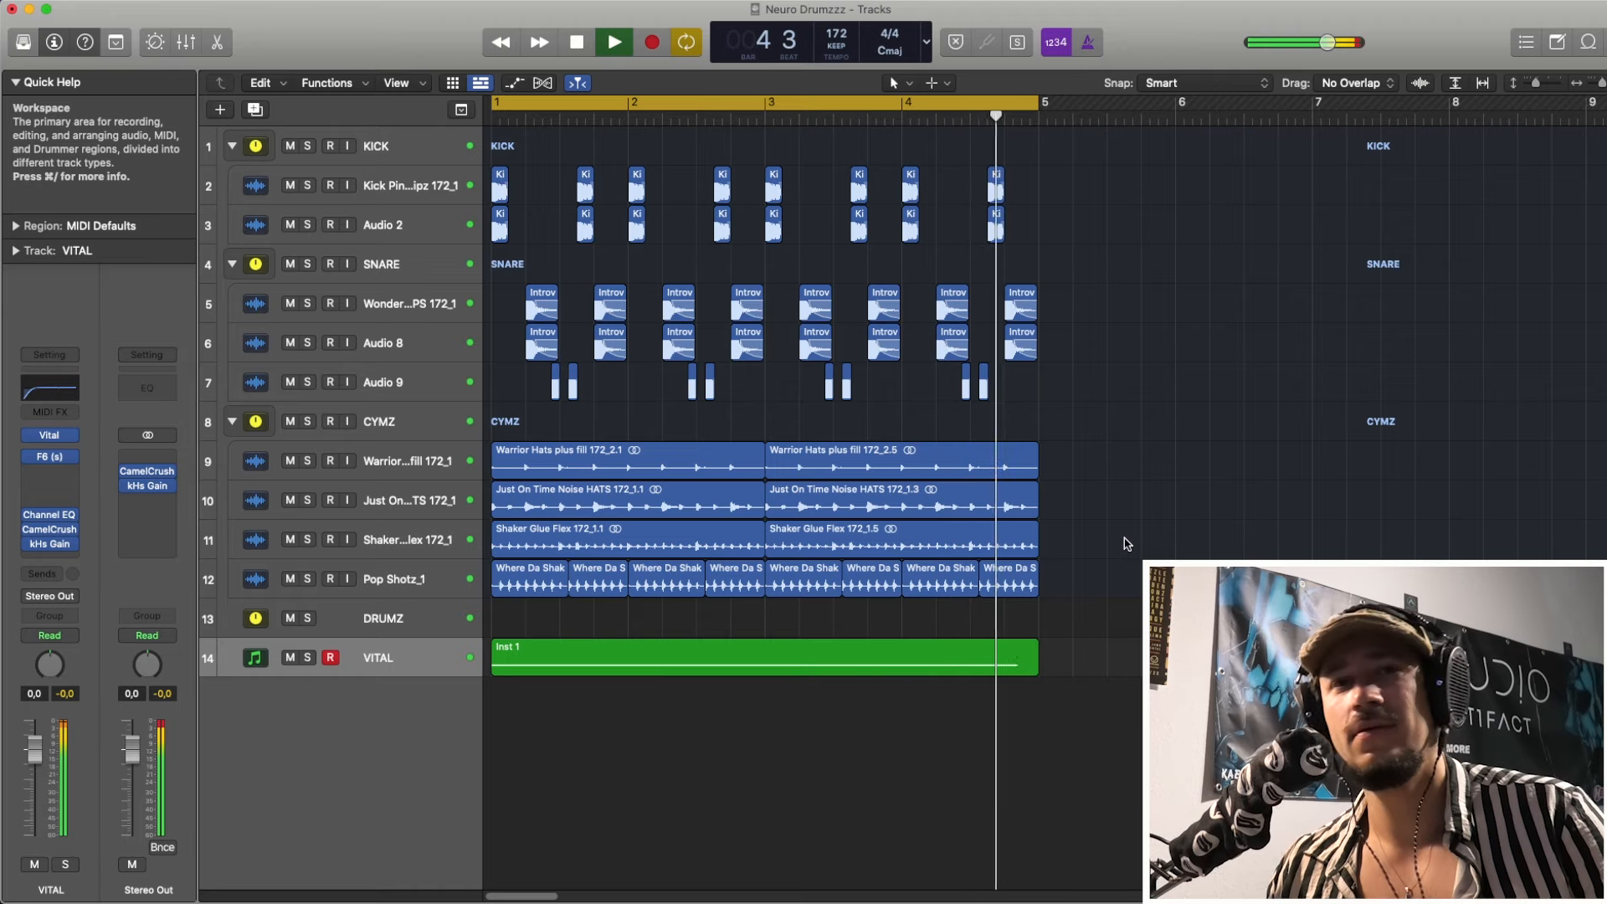
key("space")
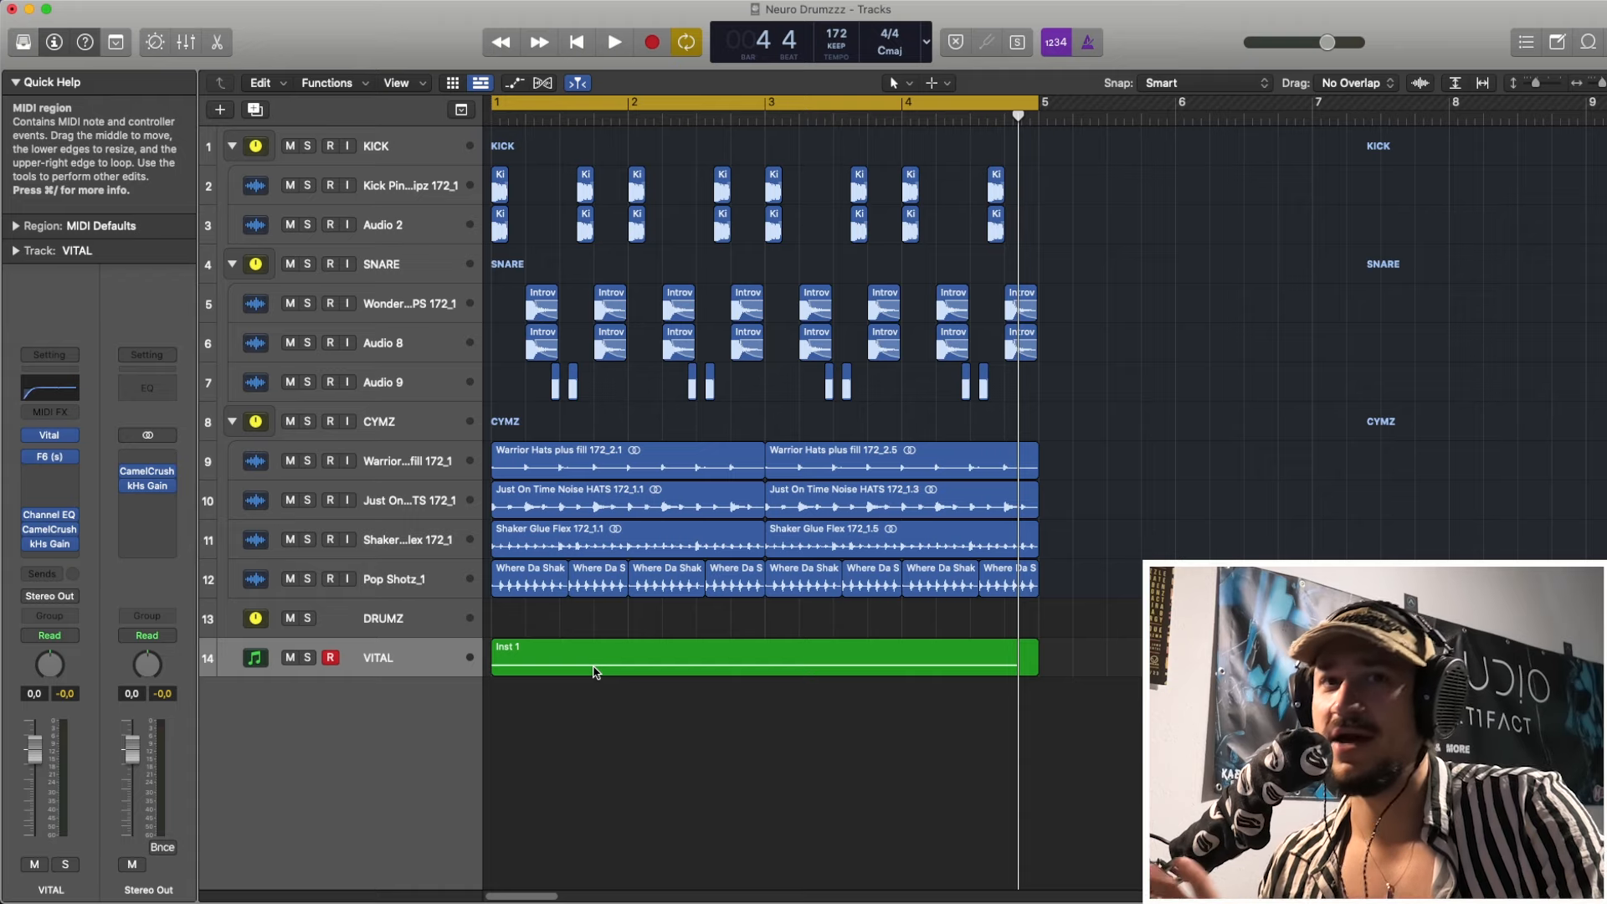
key("space")
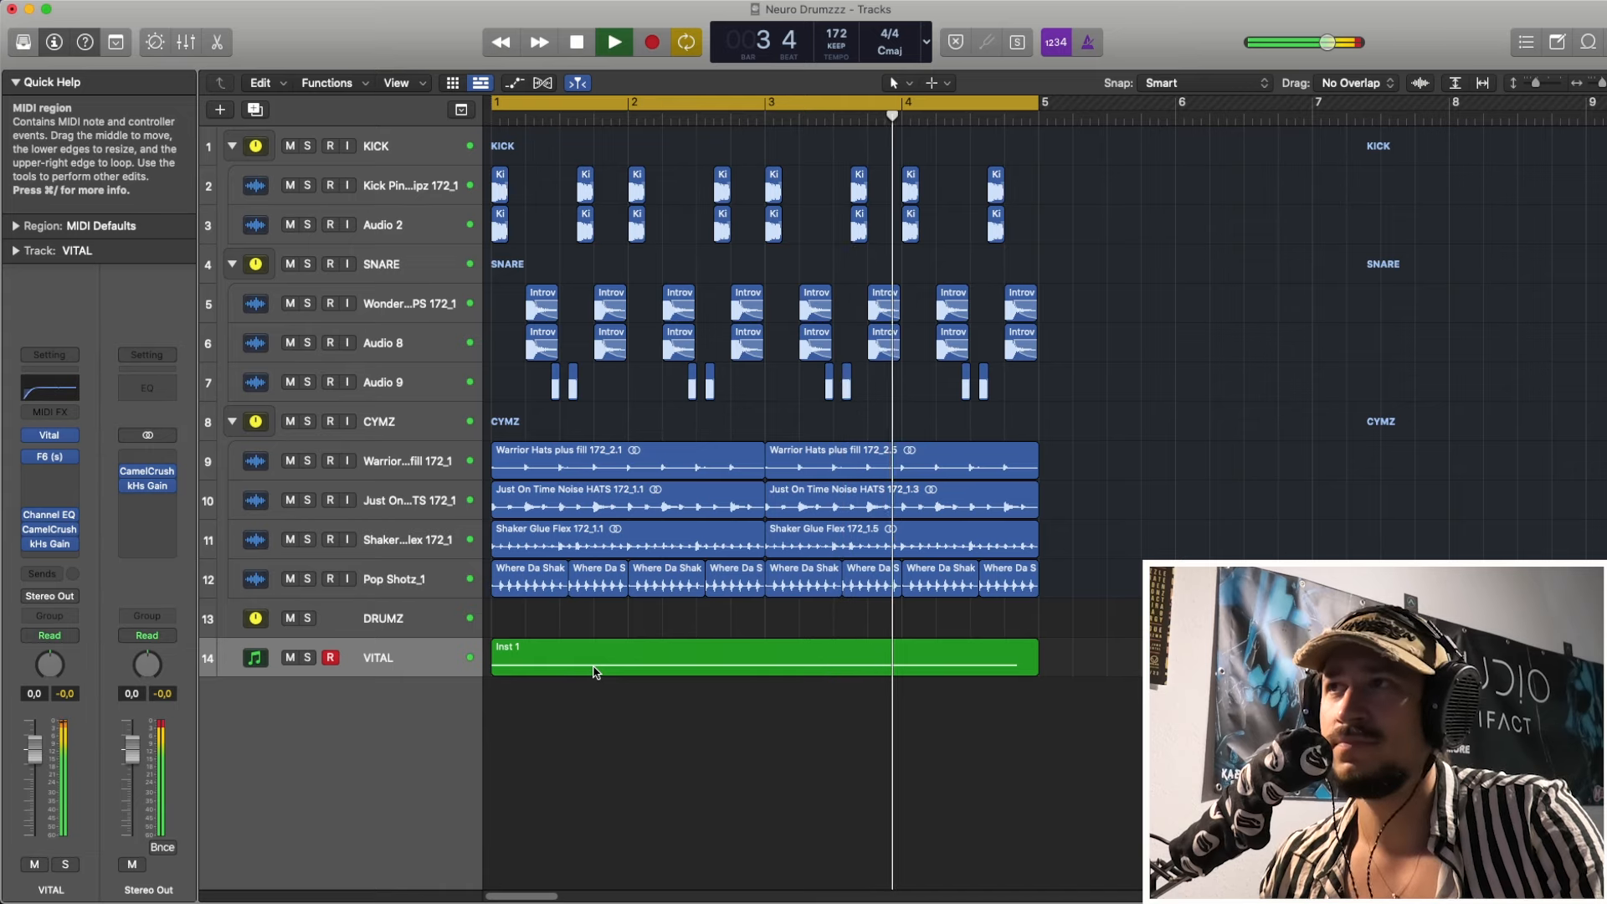
key("space")
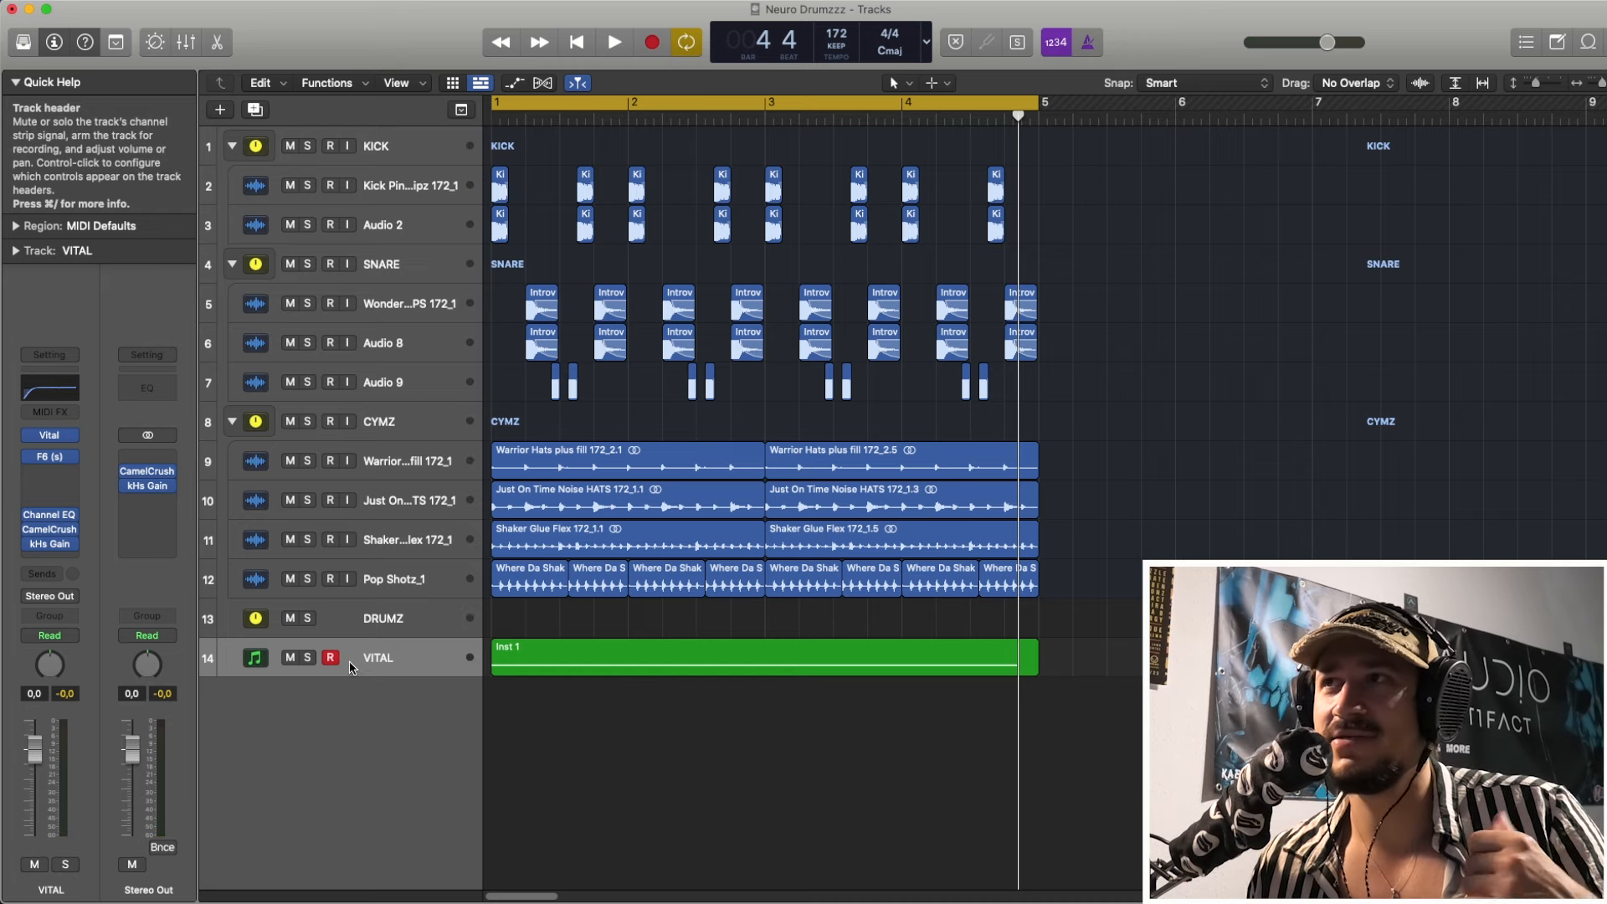
- Mute the VITAL track again and select the KICK track stack
left_click(292, 657)
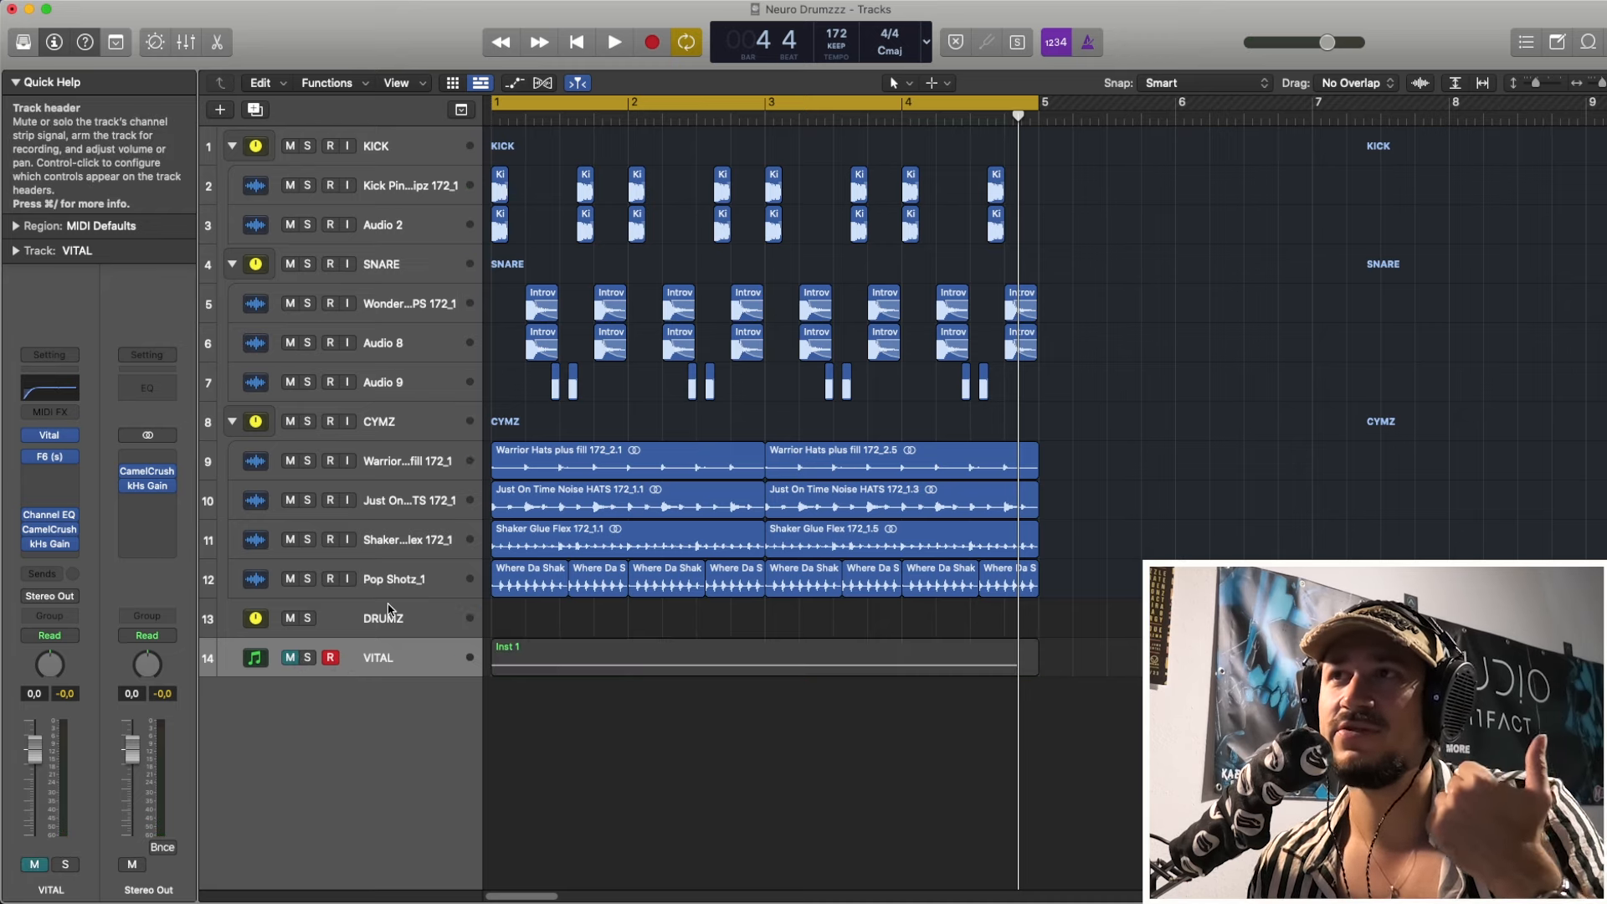
left_click(408, 626)
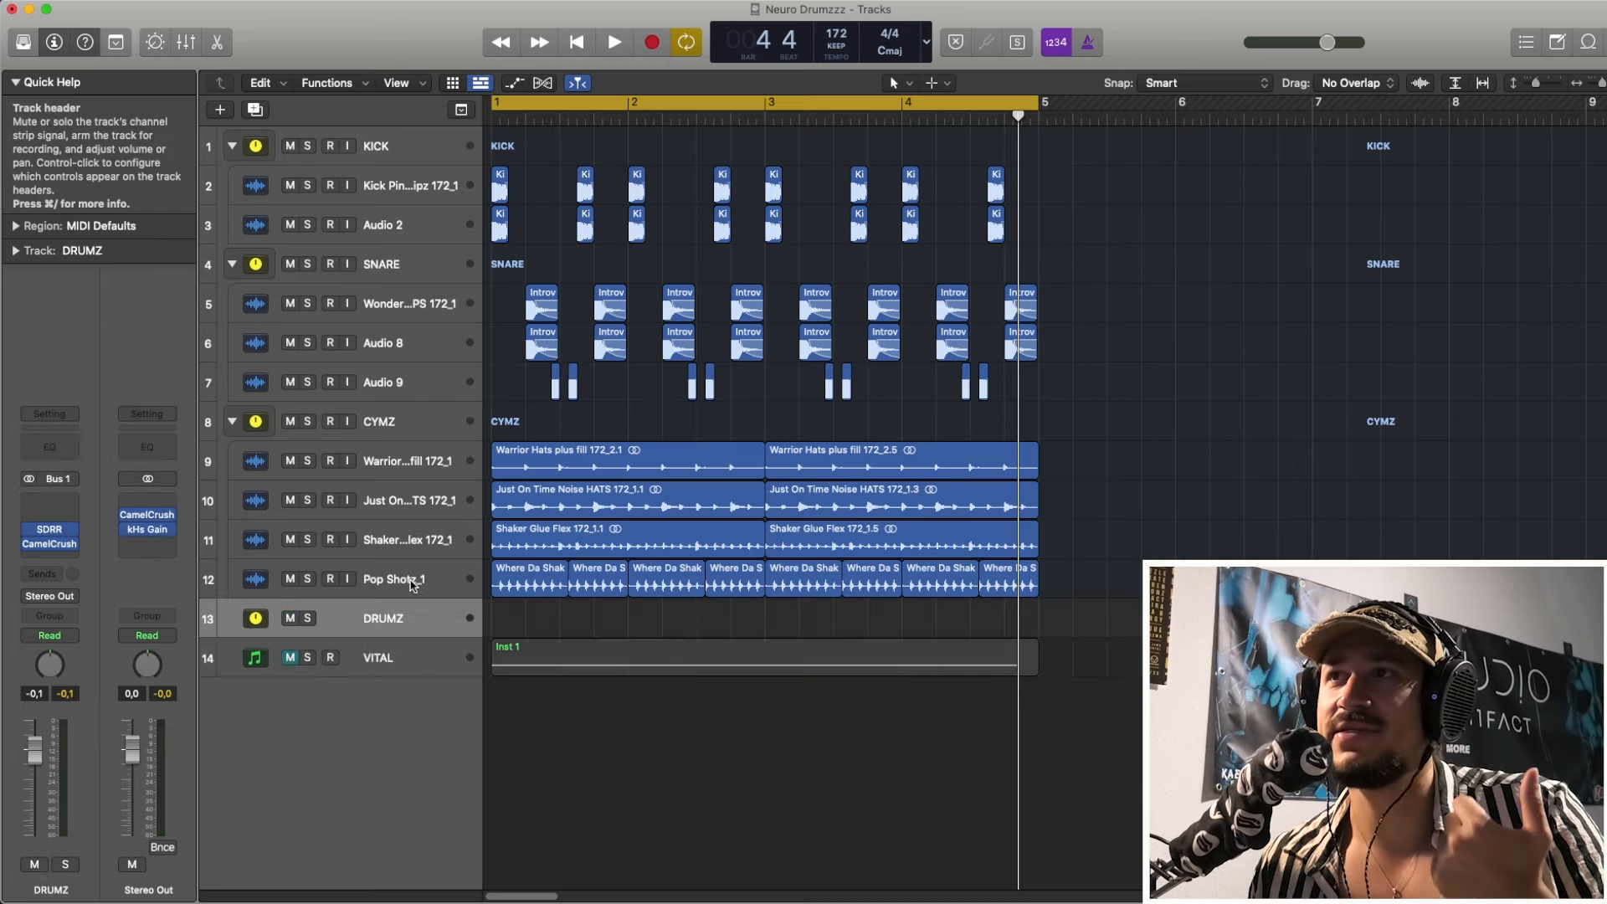
left_click(391, 139)
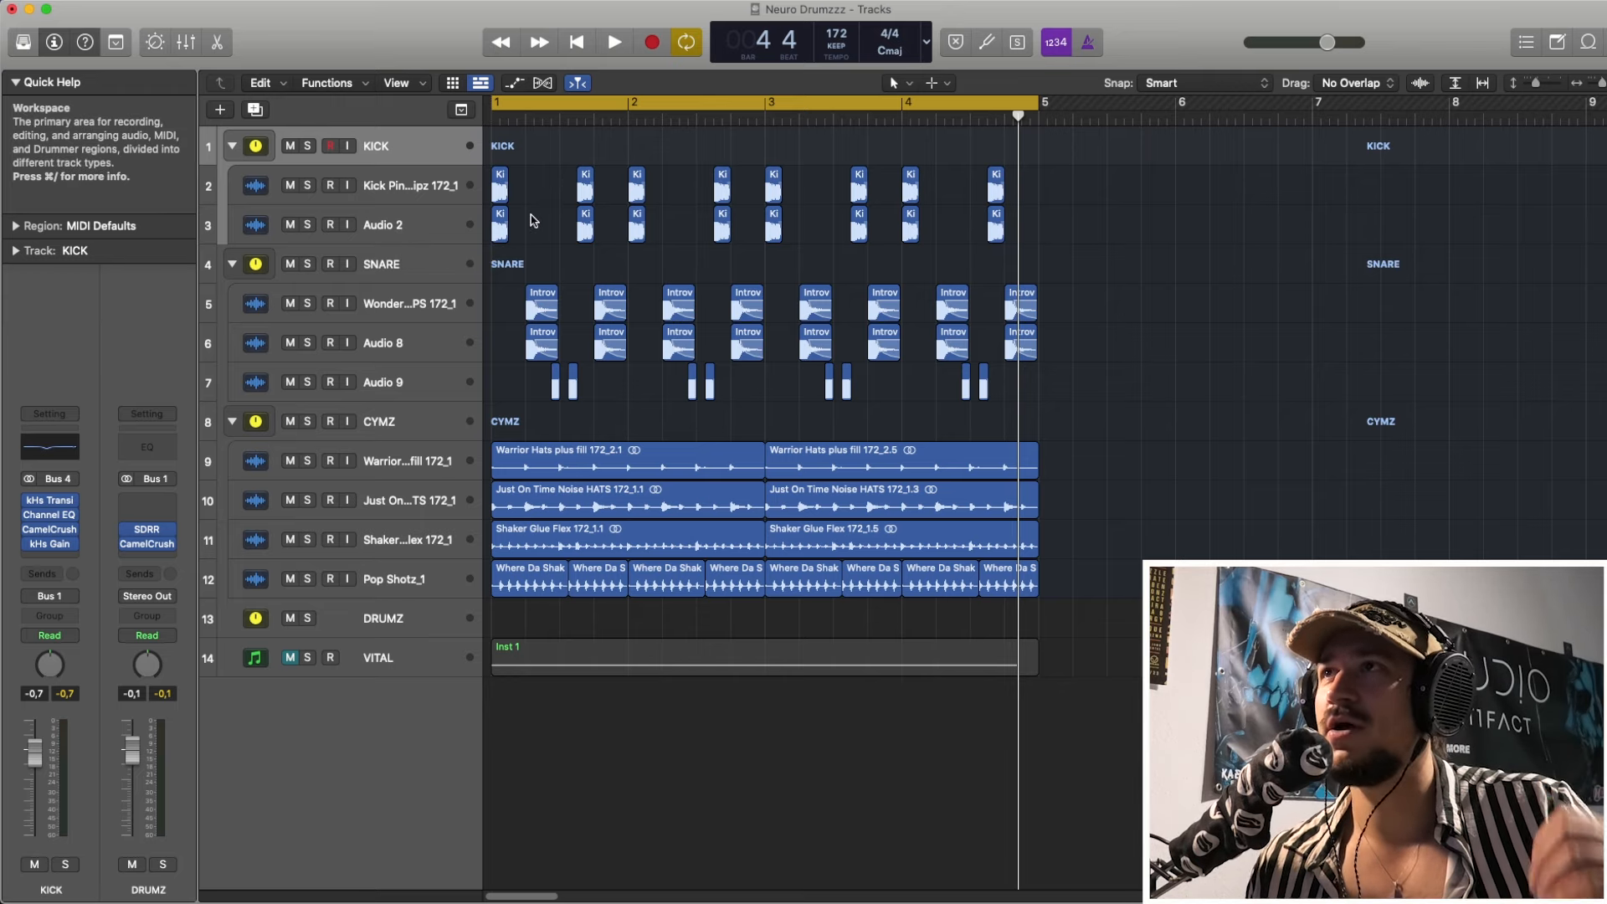
- Step the playhead through the kick and snare hits of bar 1, then return it to the start of the bar
key("super+Right")
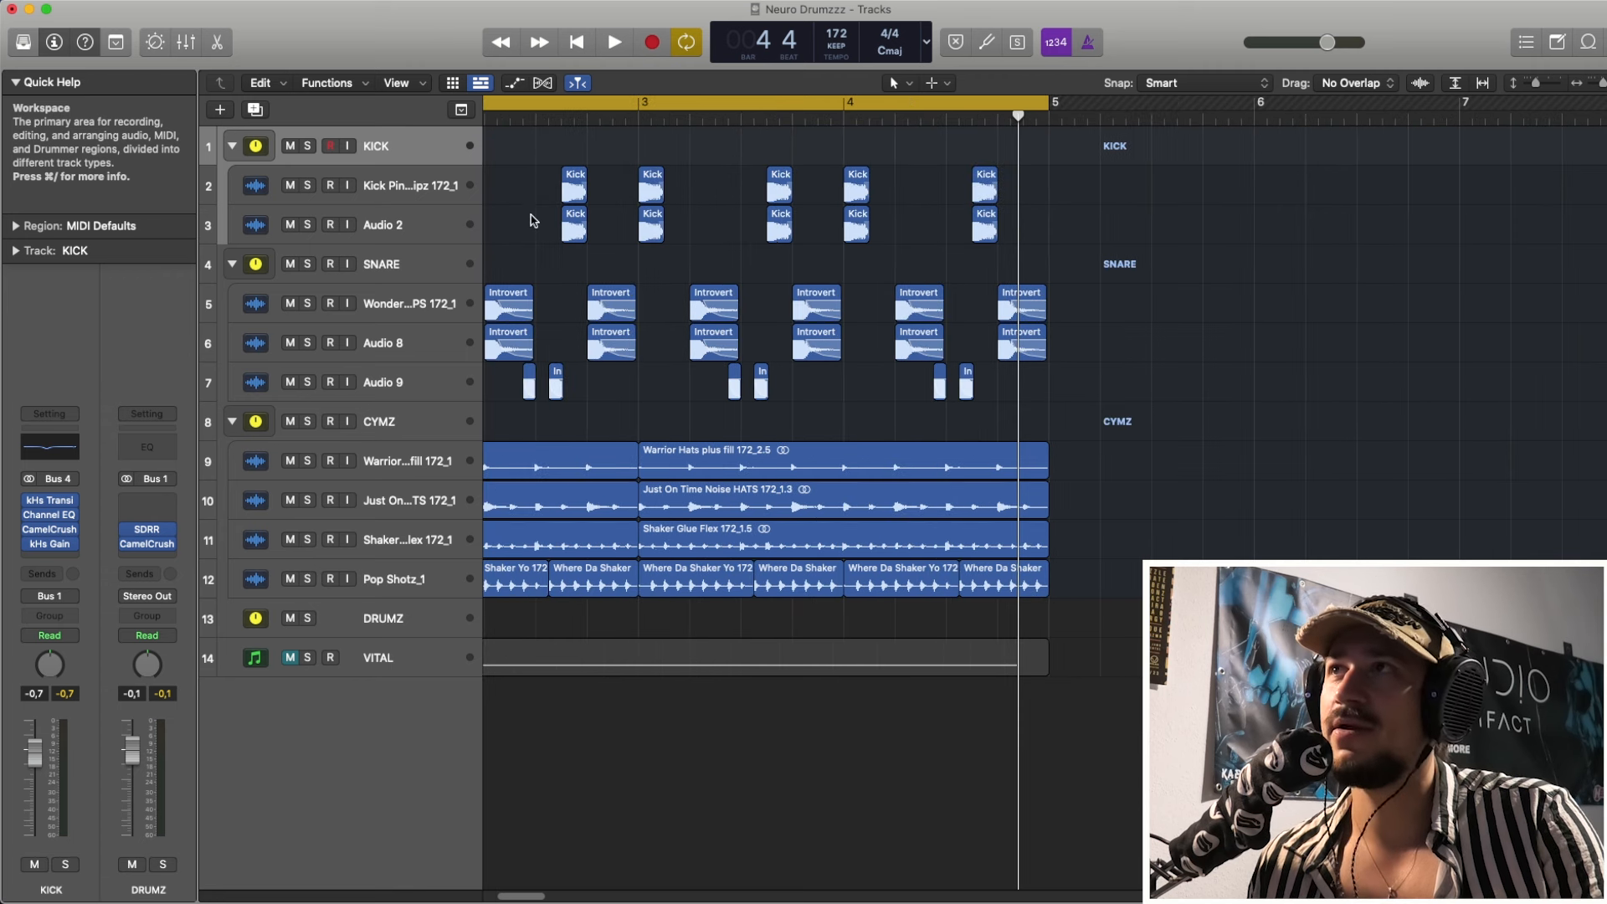
key("Return")
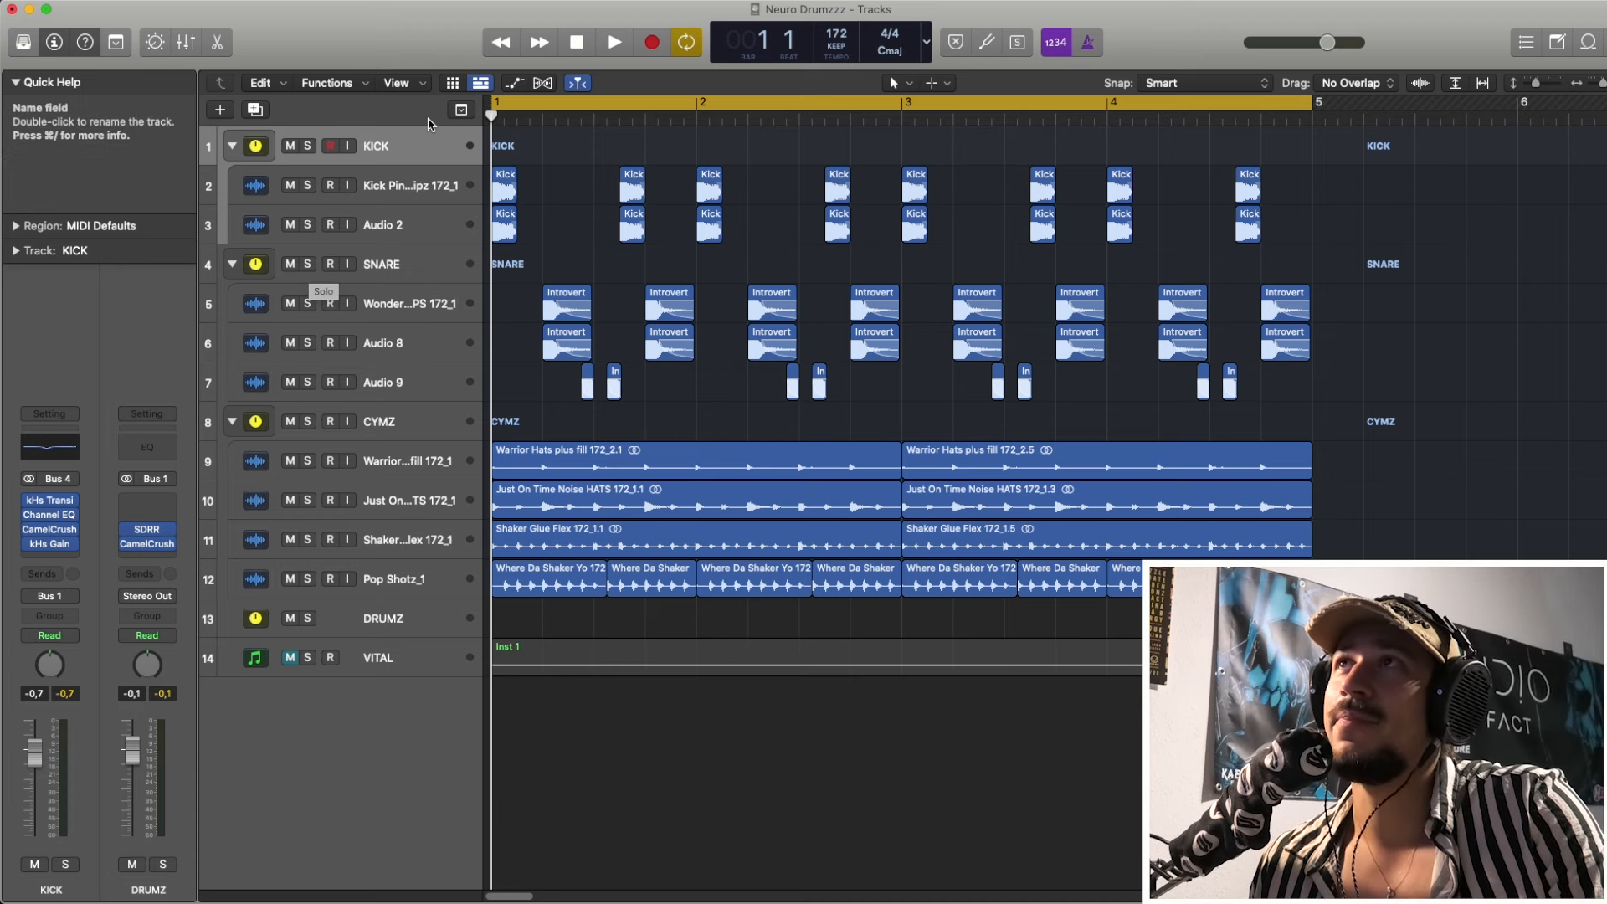
key("space")
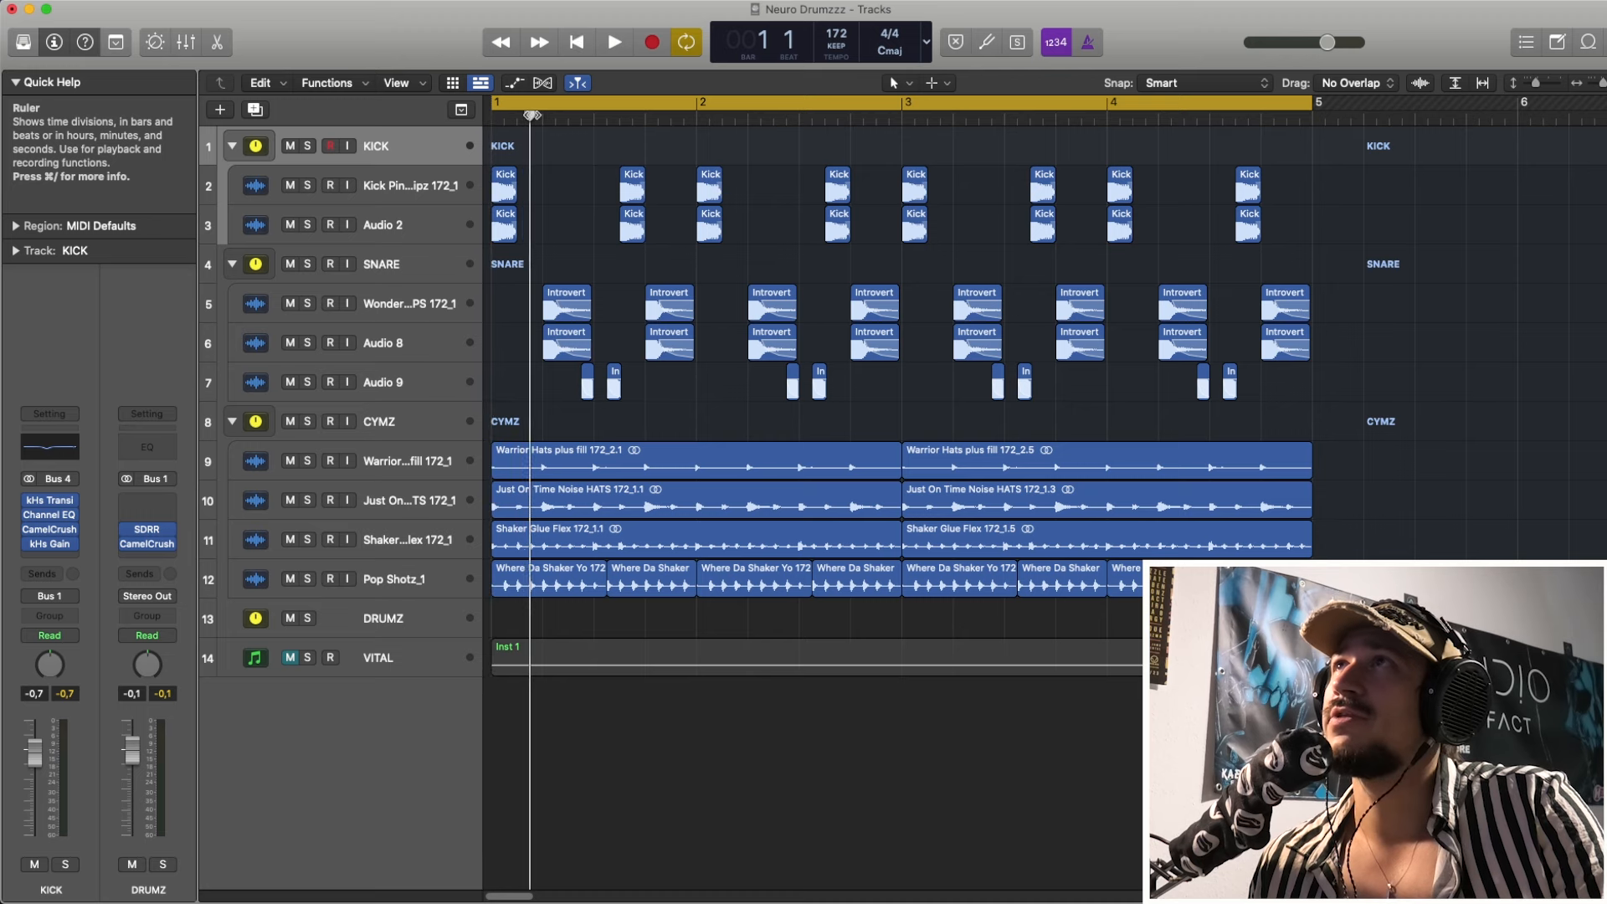
left_click_drag(574, 118, 490, 150)
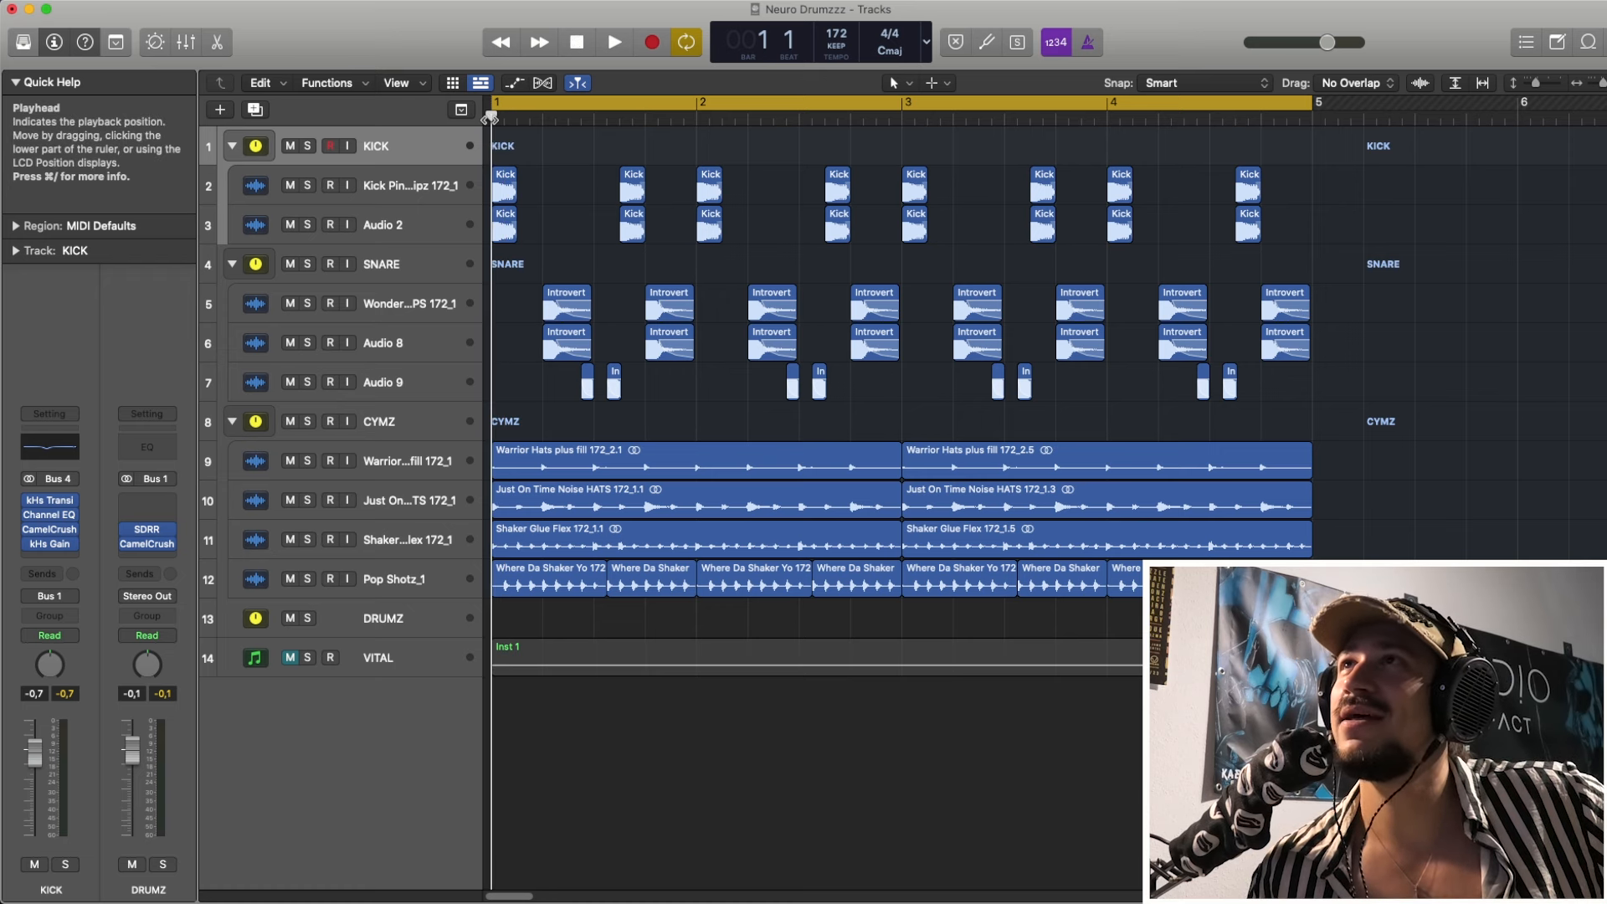
left_click(505, 185)
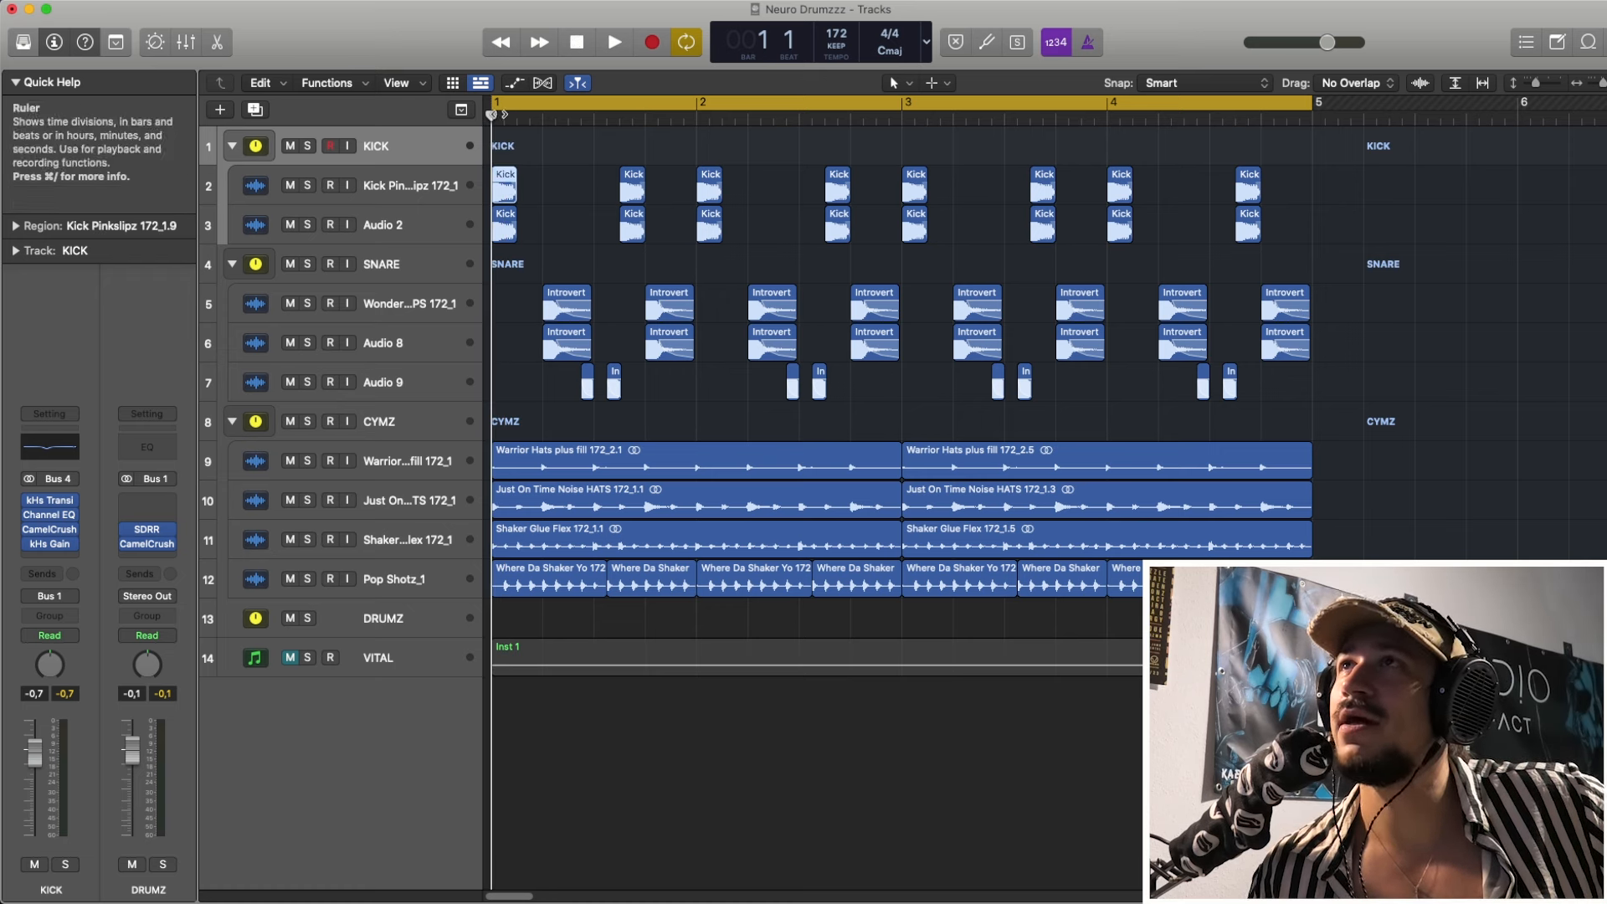
left_click_drag(494, 113, 542, 114)
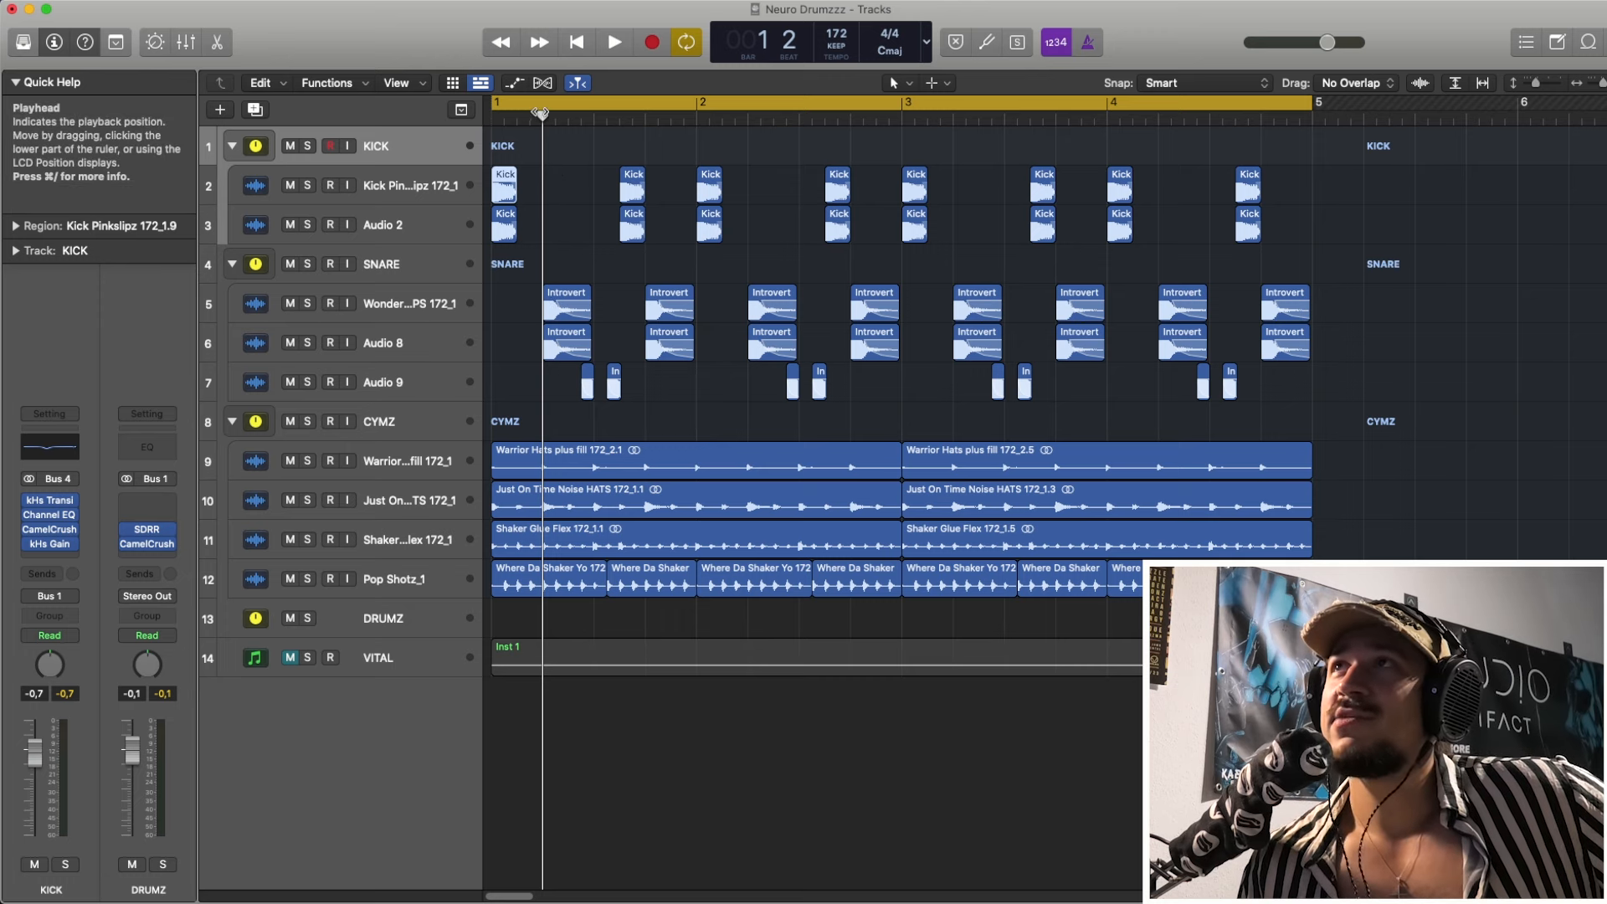
left_click_drag(542, 113, 593, 113)
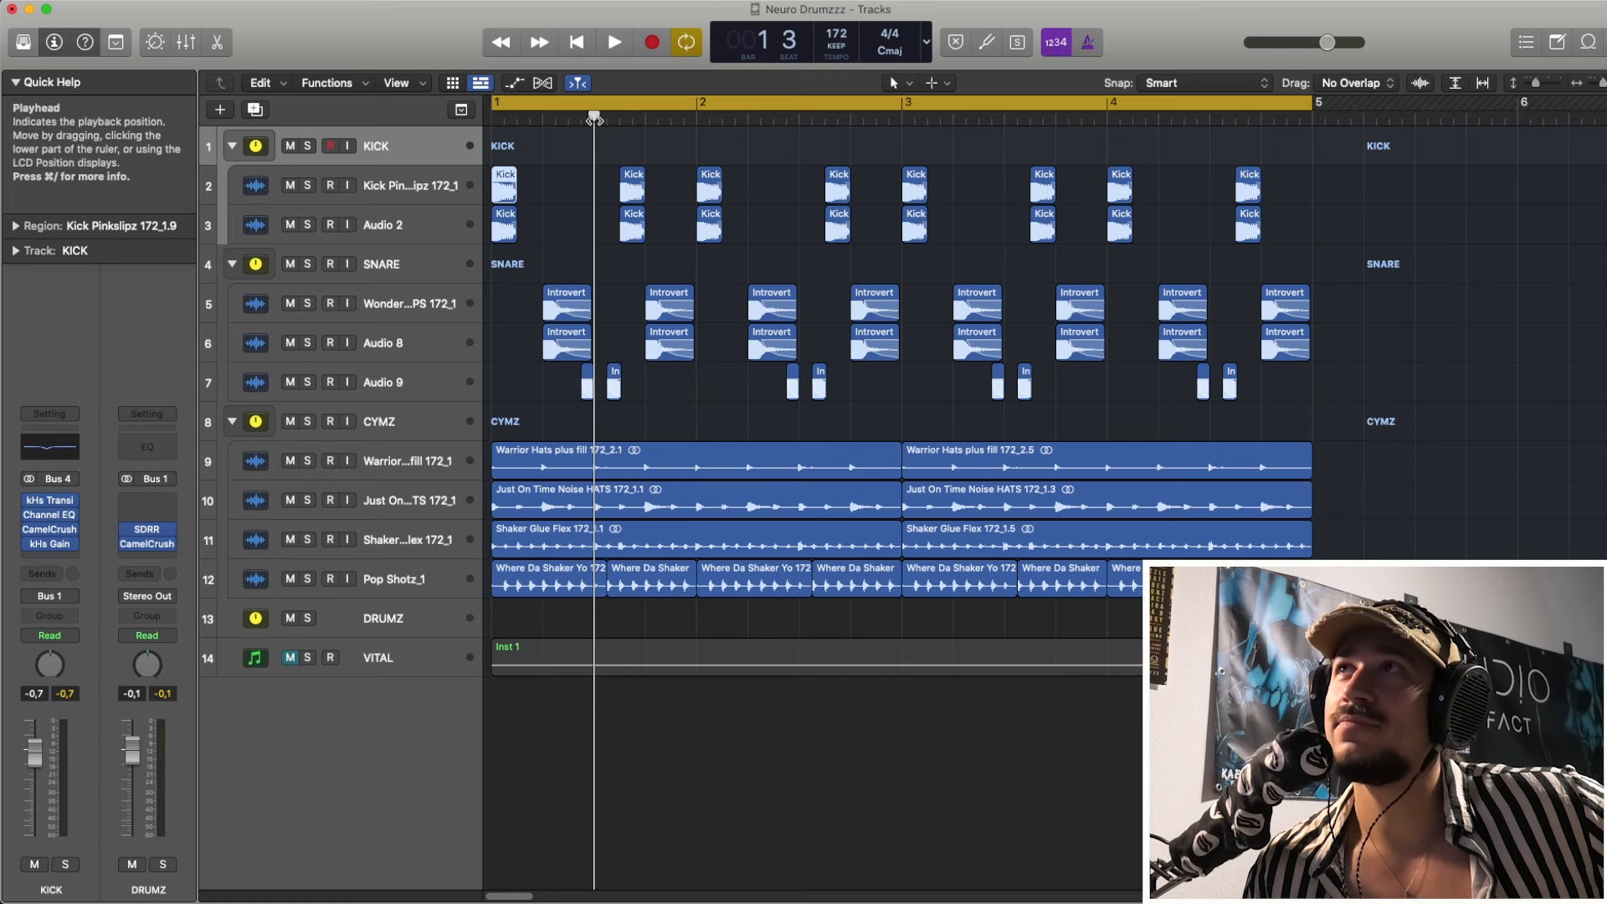
left_click_drag(594, 120, 622, 120)
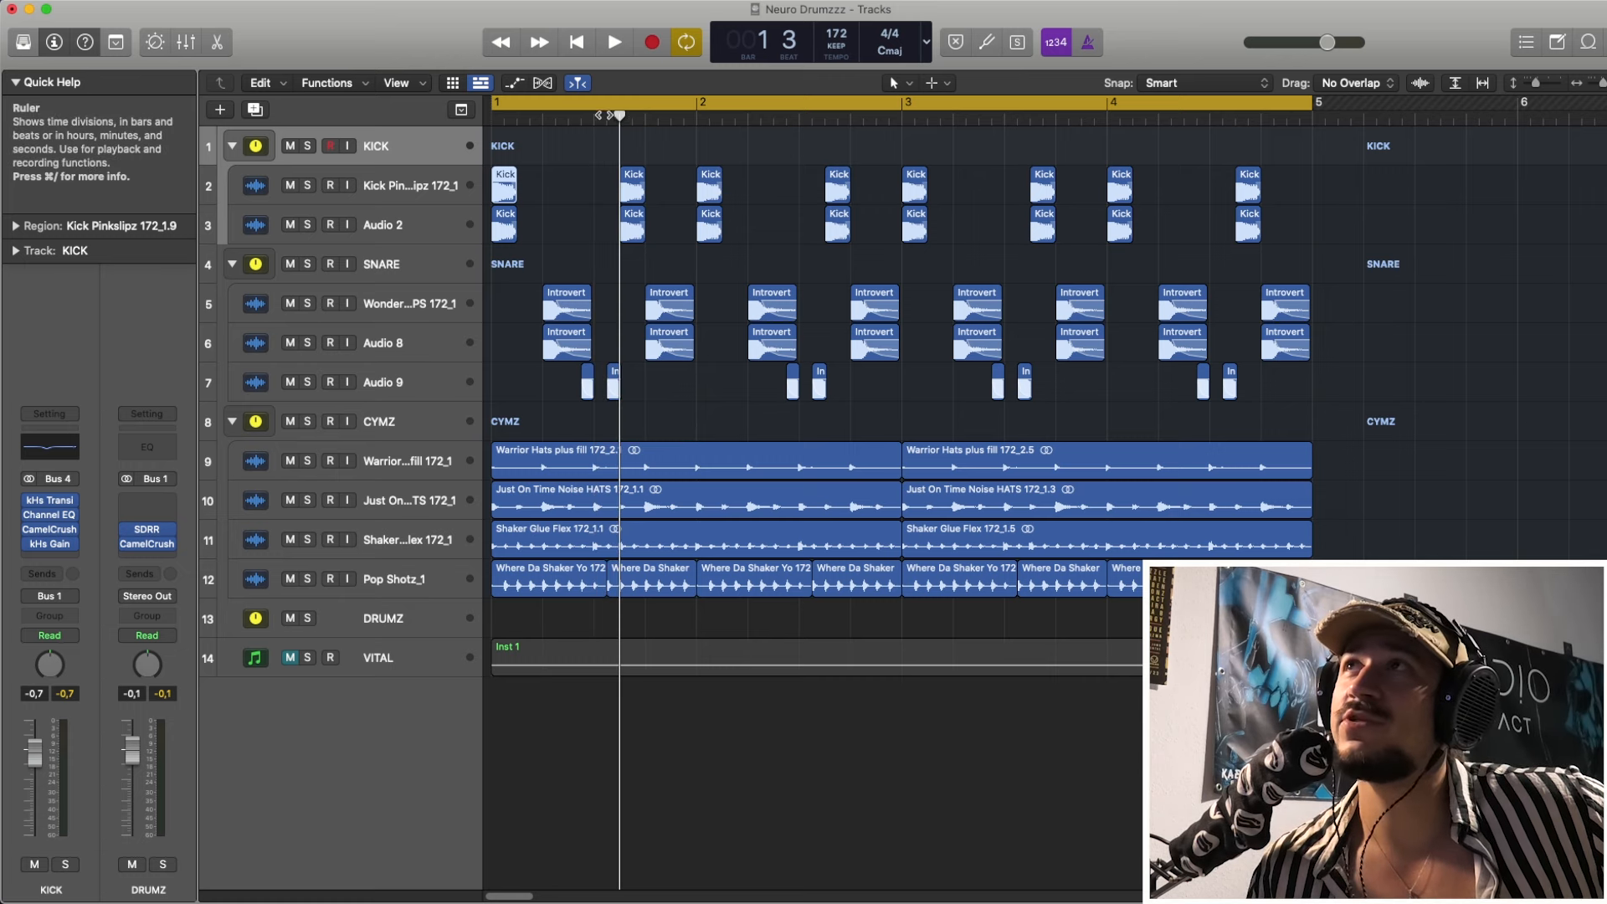
mouse_move(604, 117)
left_mouse_down()
mouse_move(645, 117)
mouse_move(620, 118)
left_mouse_up()
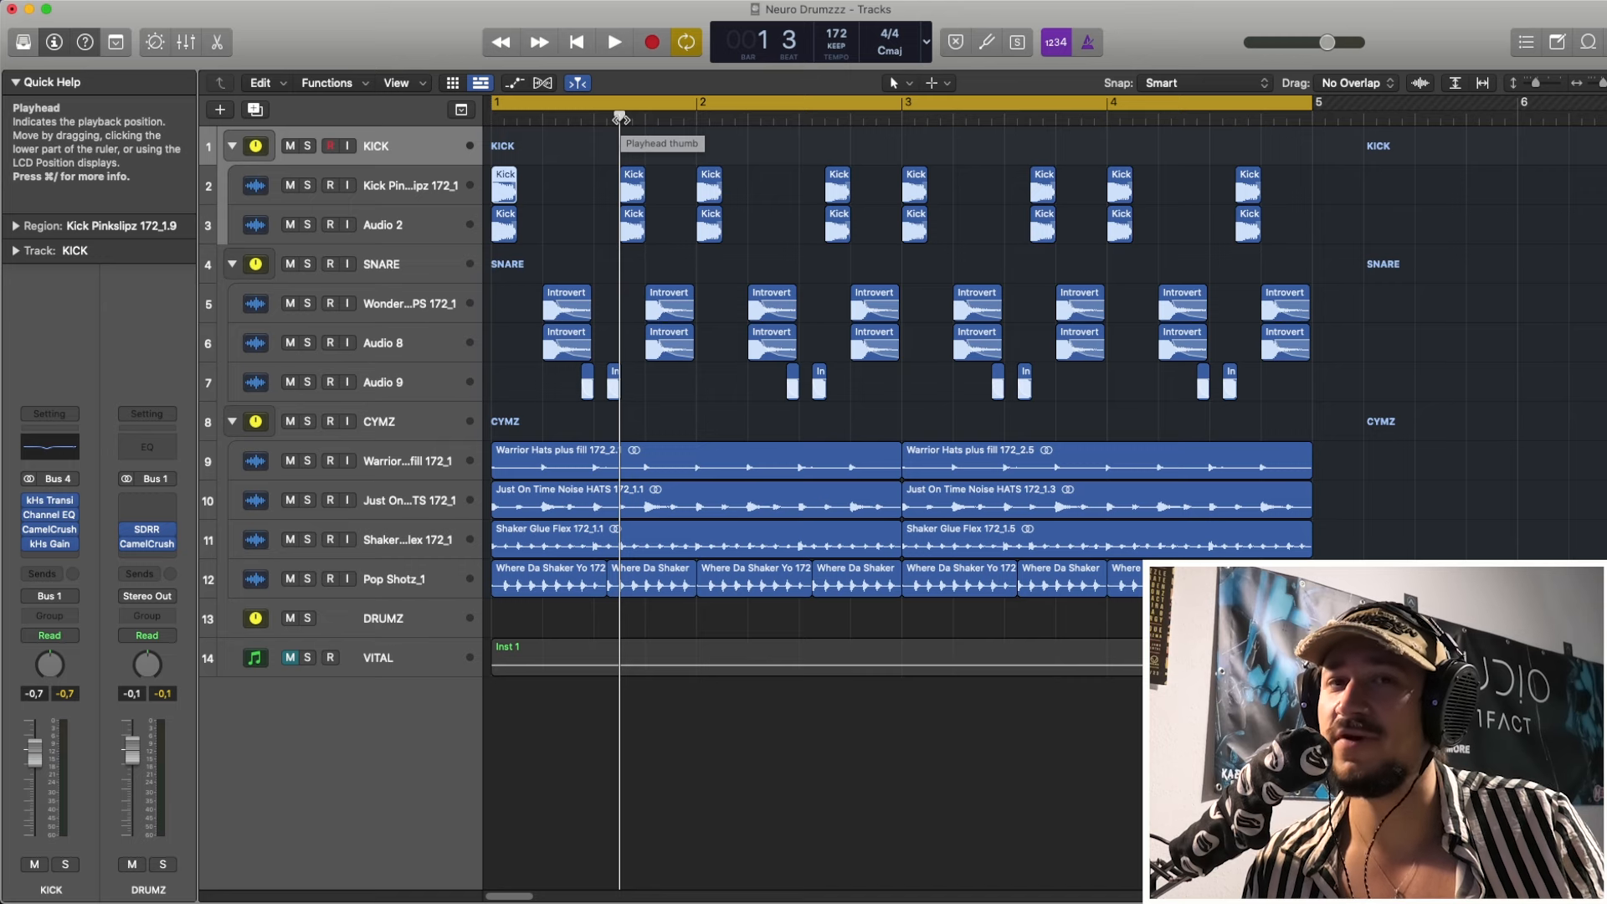
left_click_drag(619, 118, 644, 118)
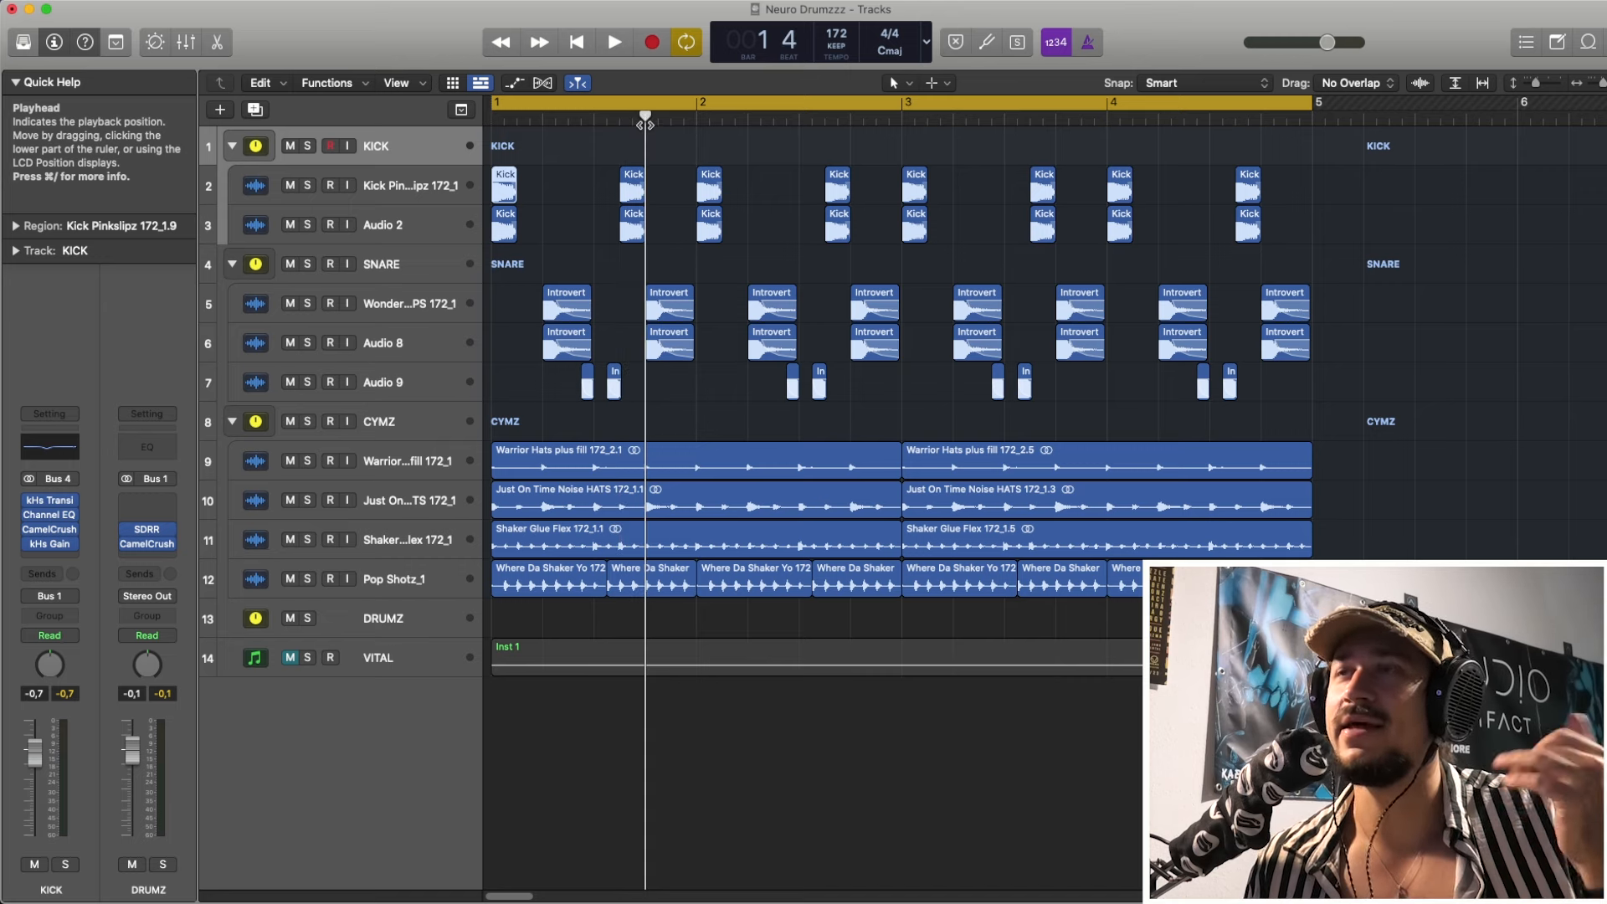
left_click_drag(645, 118, 492, 118)
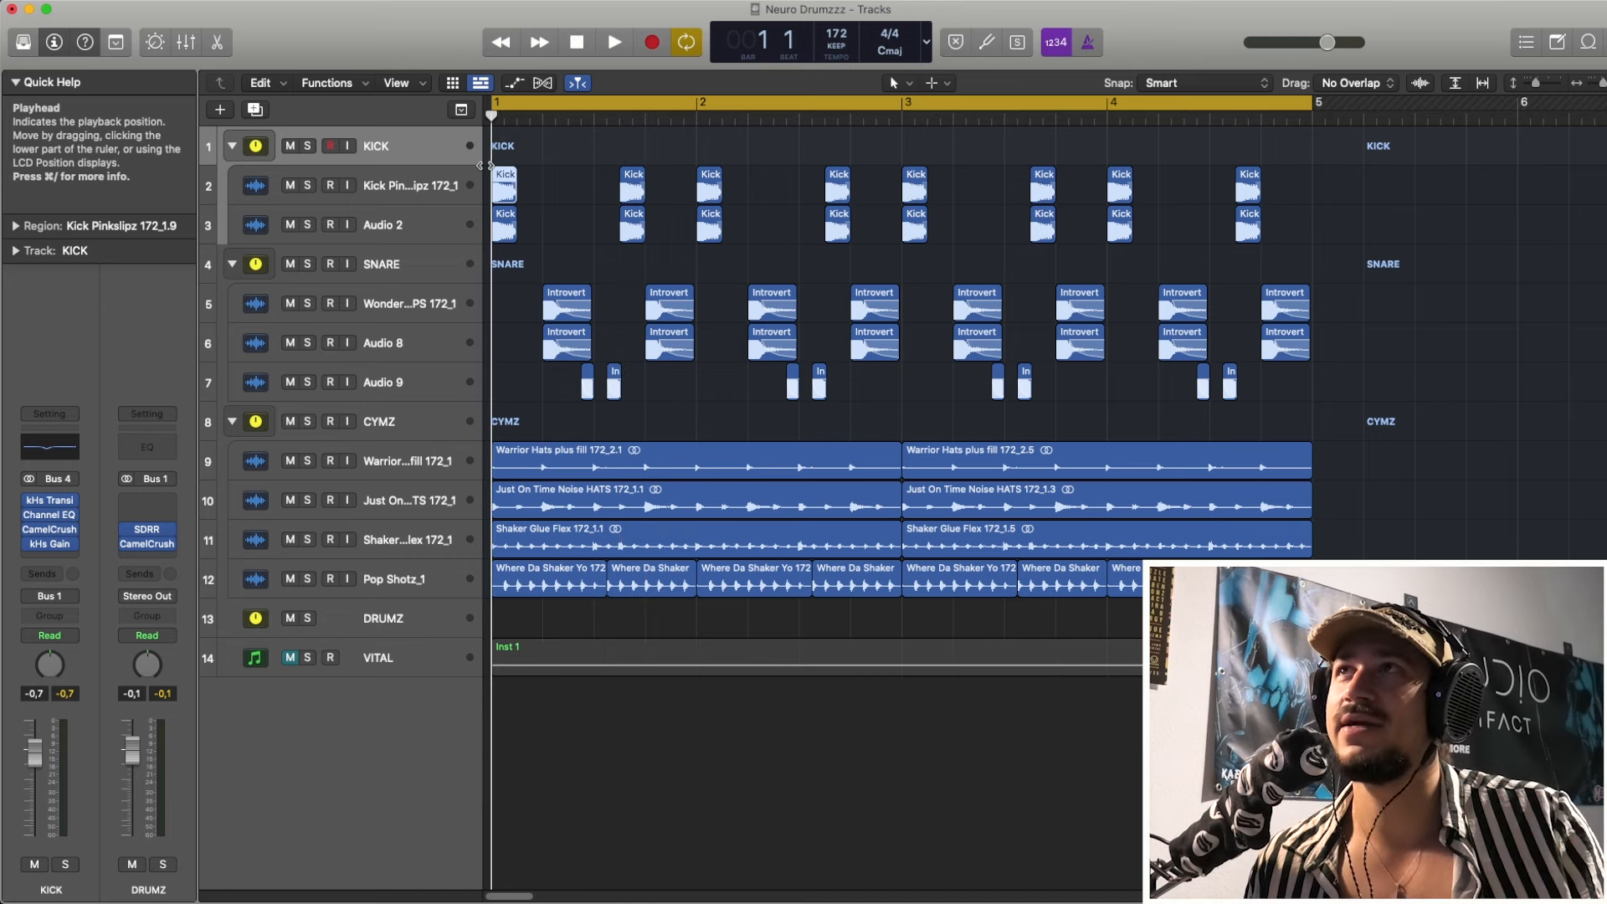
- Solo the KICK and SNARE track stacks and play their pattern from bar 1
left_click(307, 148)
left_click(308, 263)
key("space")
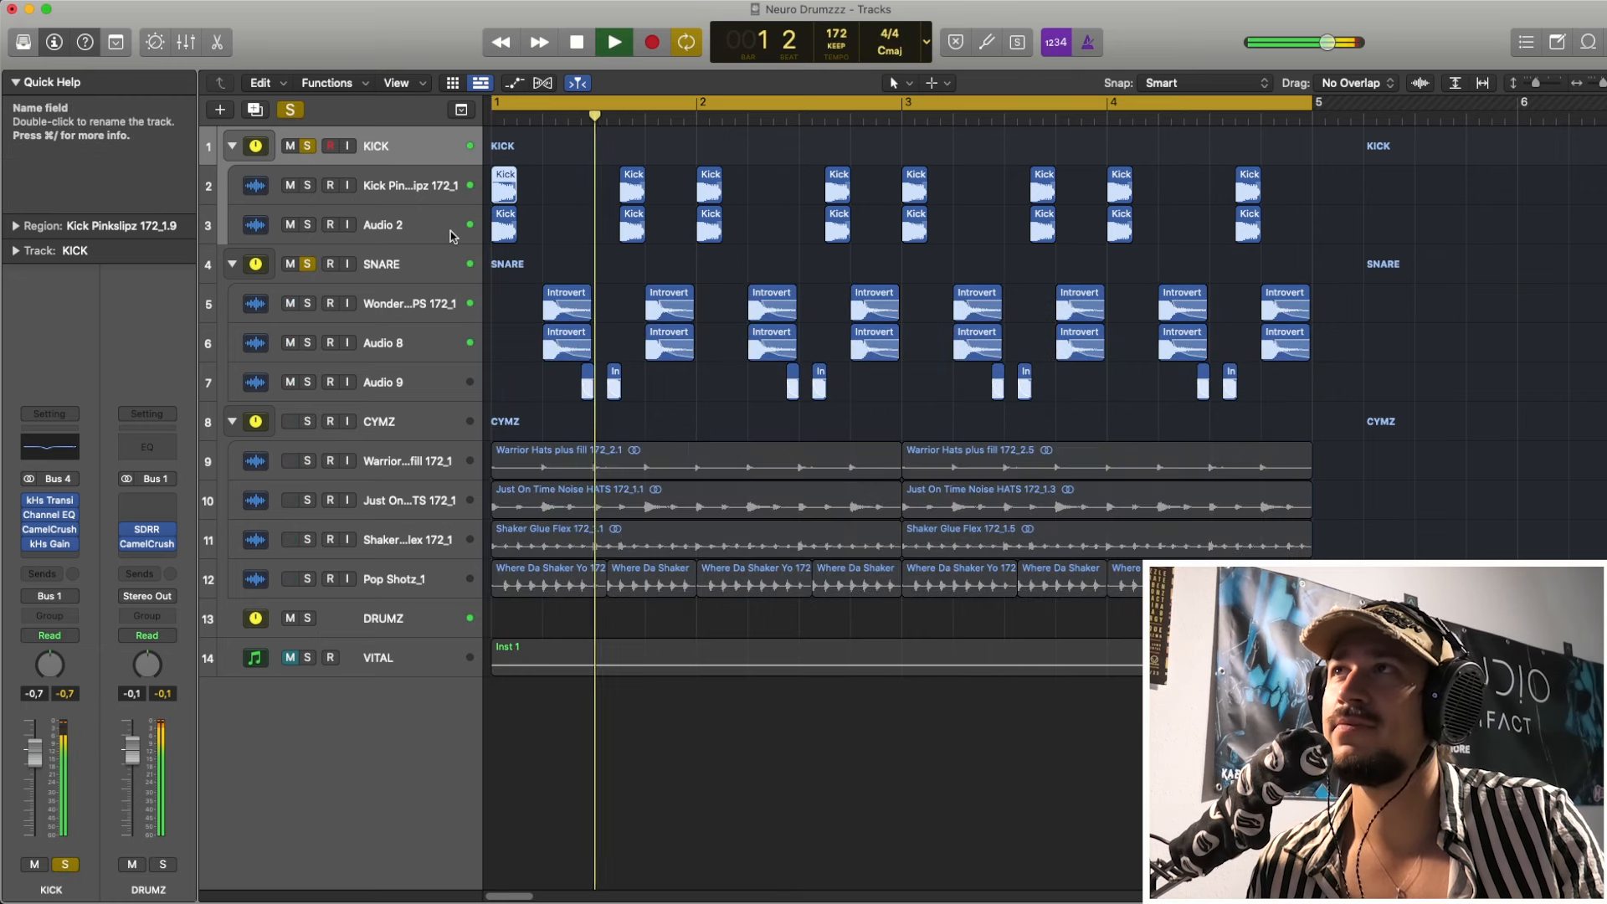
key("space")
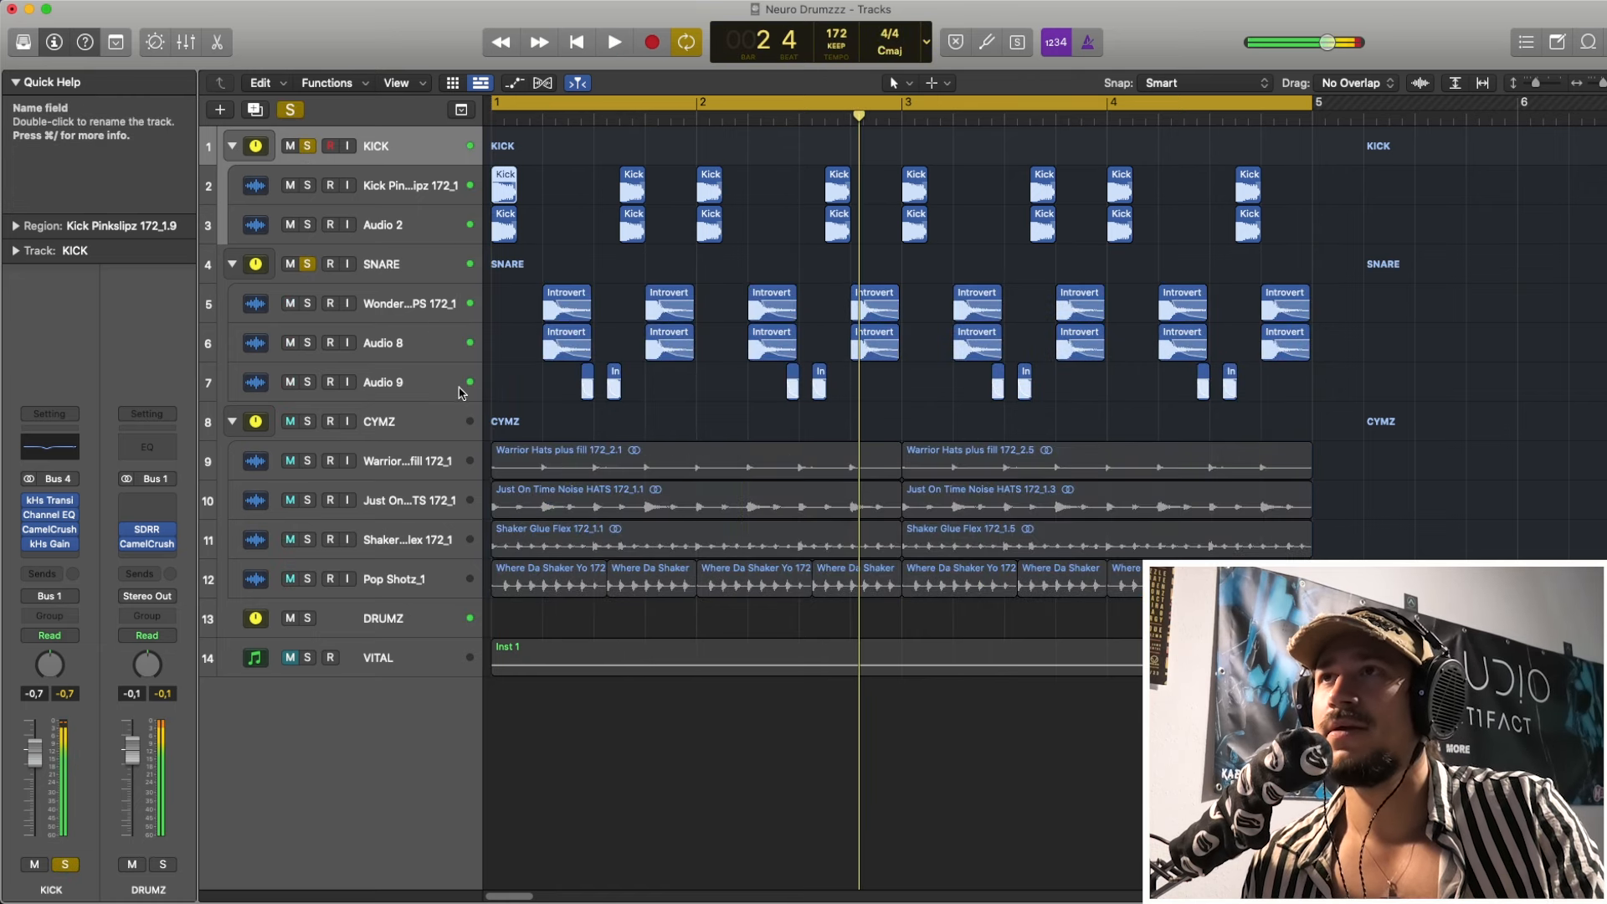
- Rename the Audio 9 track in the SNARE stack to GHOST
left_click(435, 383)
double_click(393, 382)
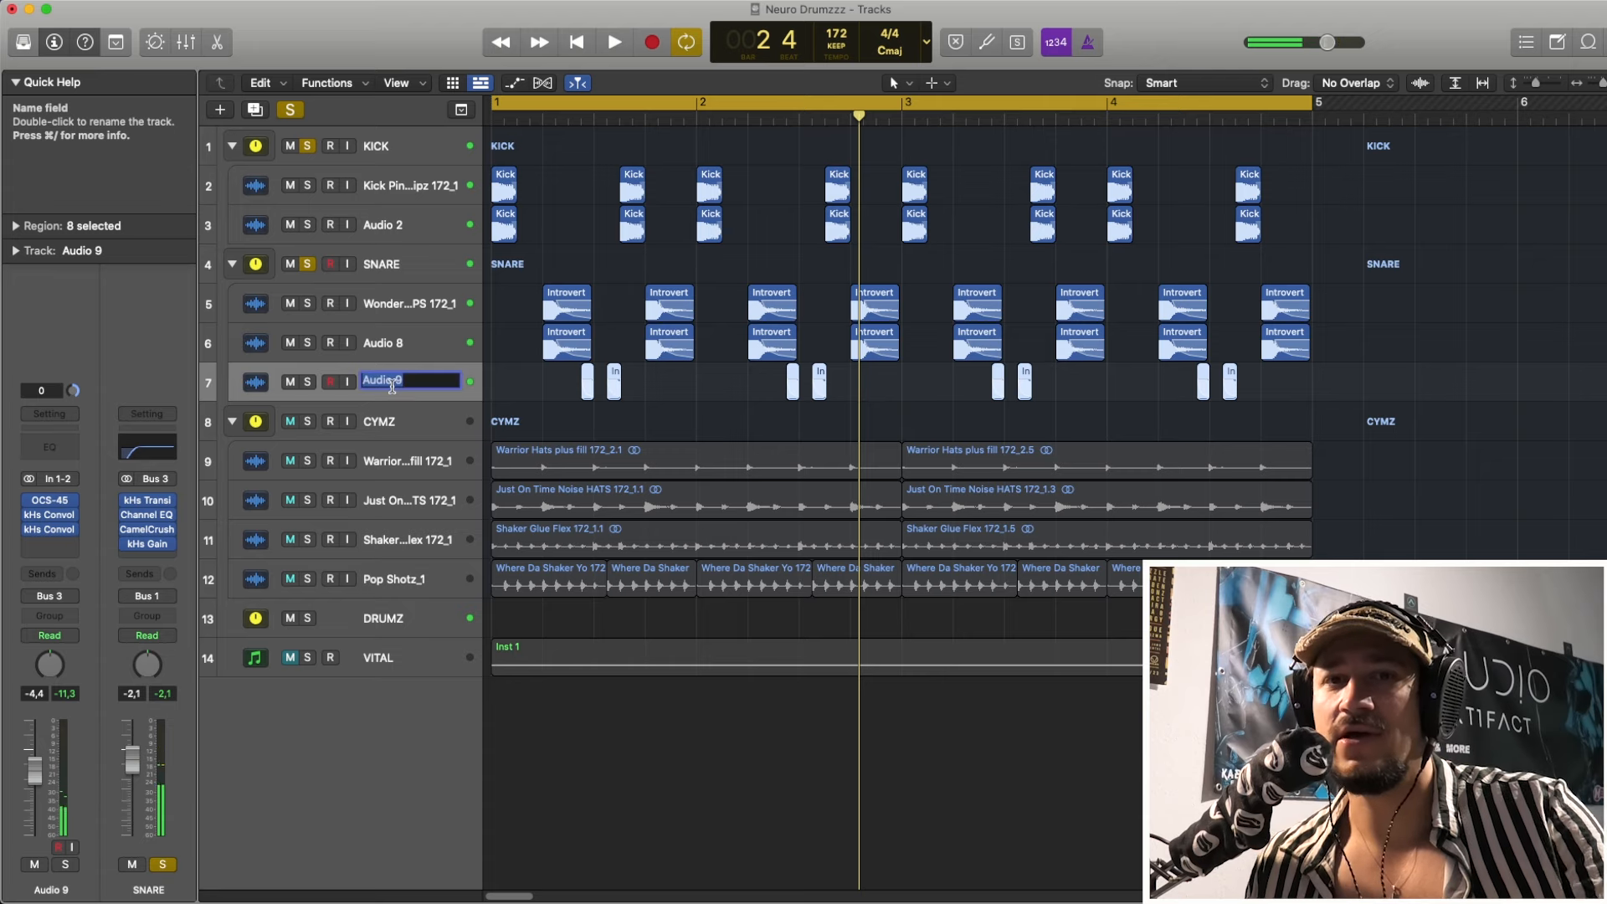
type("GHOST")
key("Return")
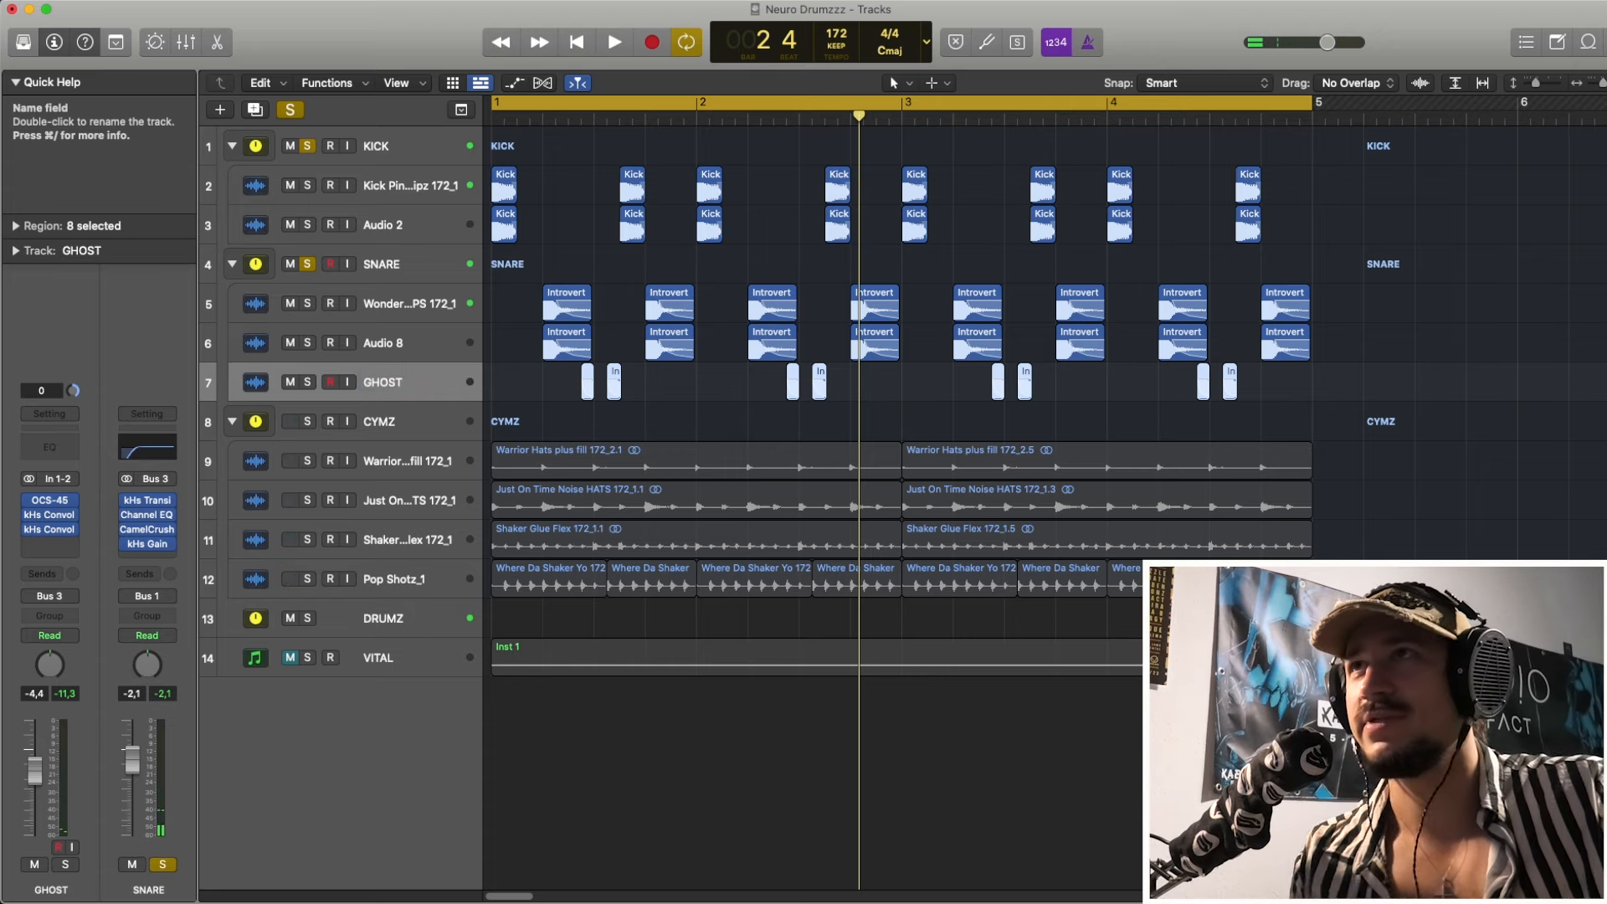
- Mute the GHOST track and play the soloed kick and snare pattern without it
left_click(291, 382)
key("space")
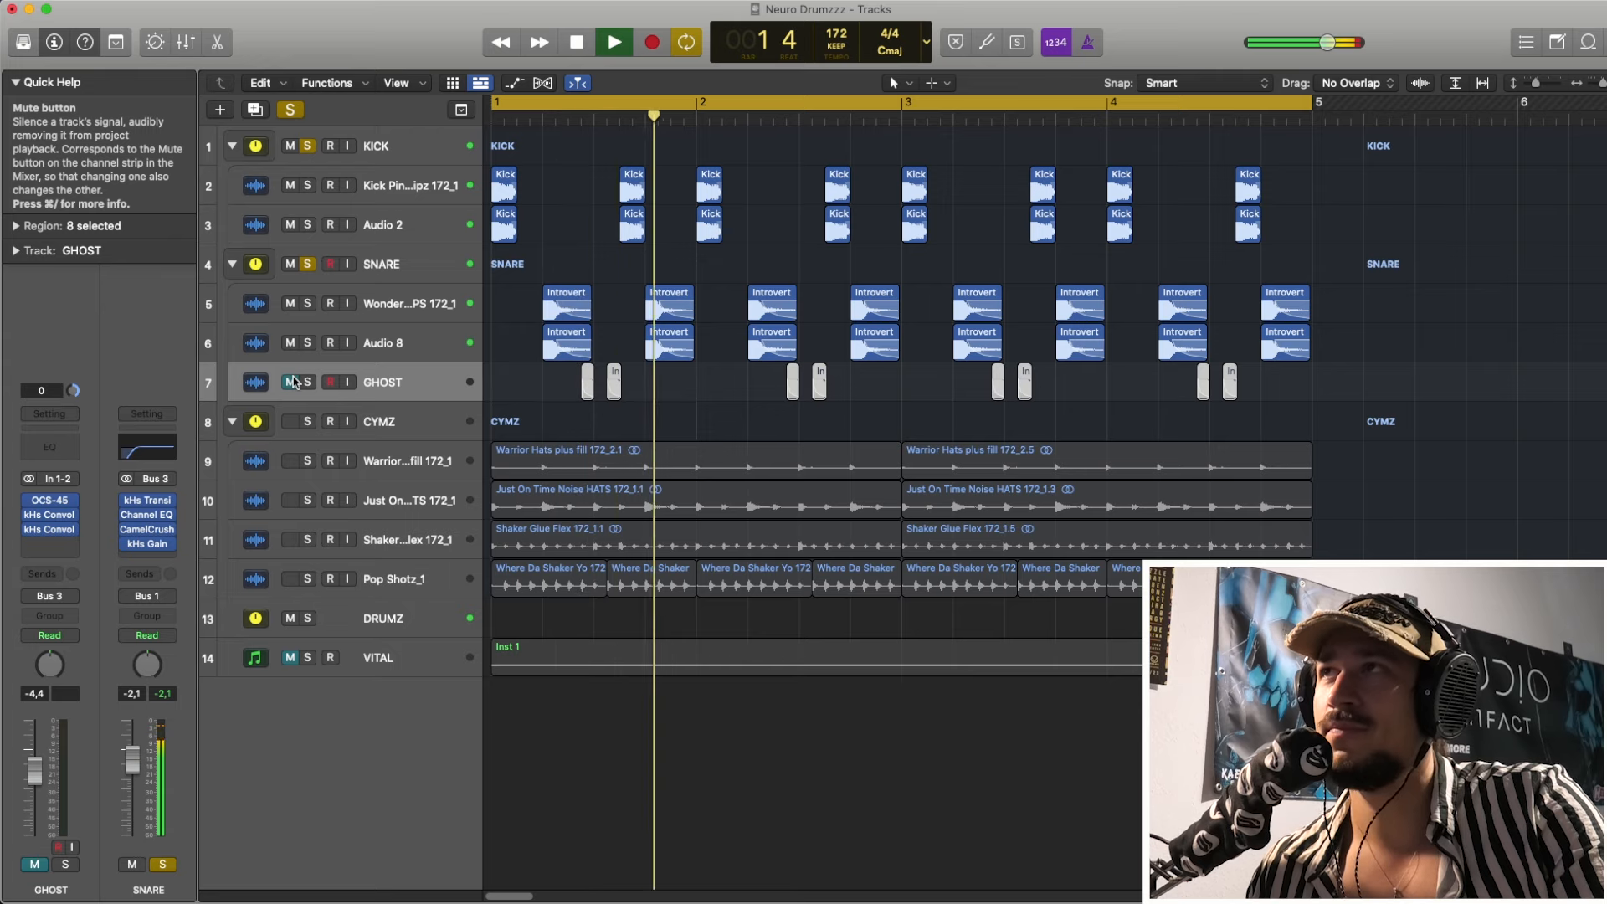
key("space")
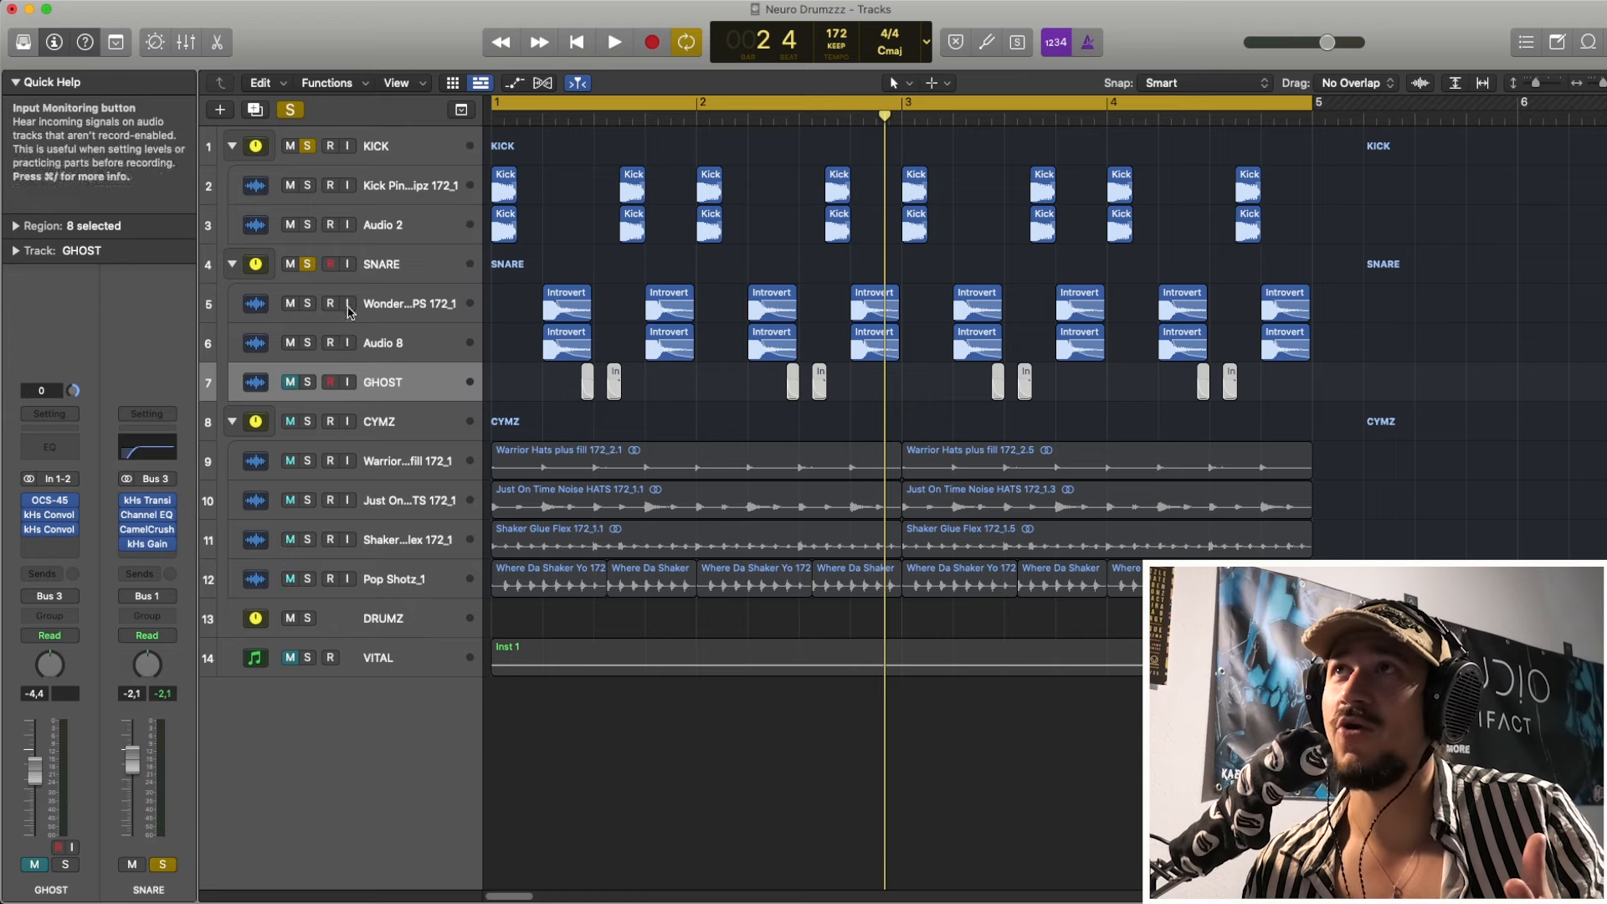
- Select the Kick Pinkslipz track and the Wonder CLAPS track in turn to view their channel strips
left_click(402, 192)
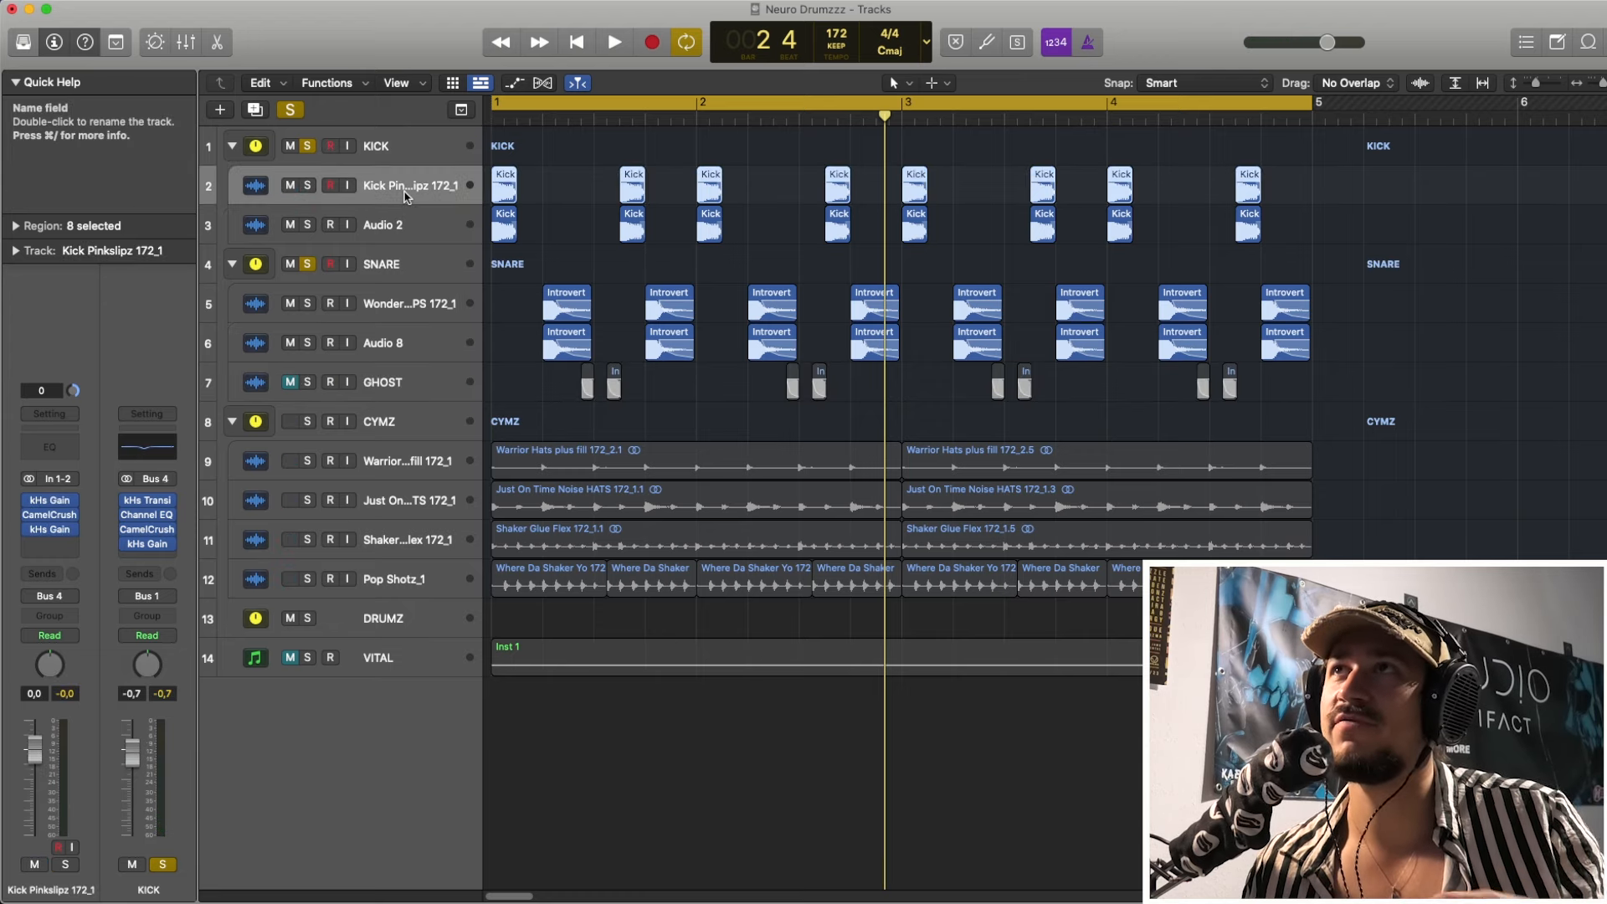
left_click(412, 308)
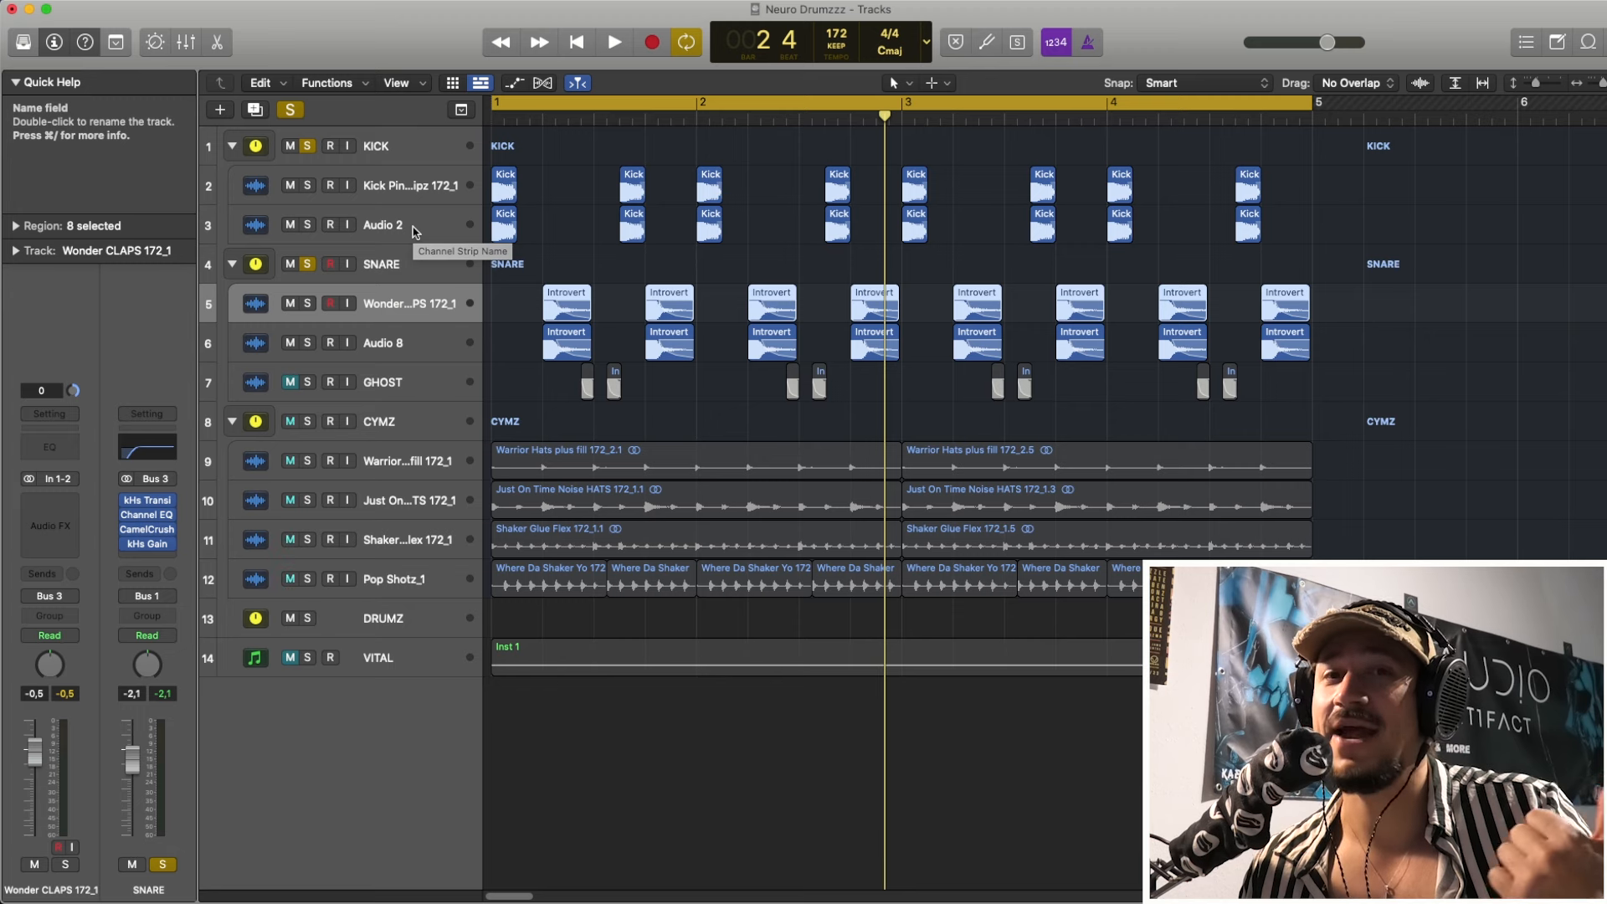
- Solo the GHOST track in place of the SNARE stack, play it with the kick, and switch the solo back to SNARE
left_click(308, 266)
left_click(307, 382)
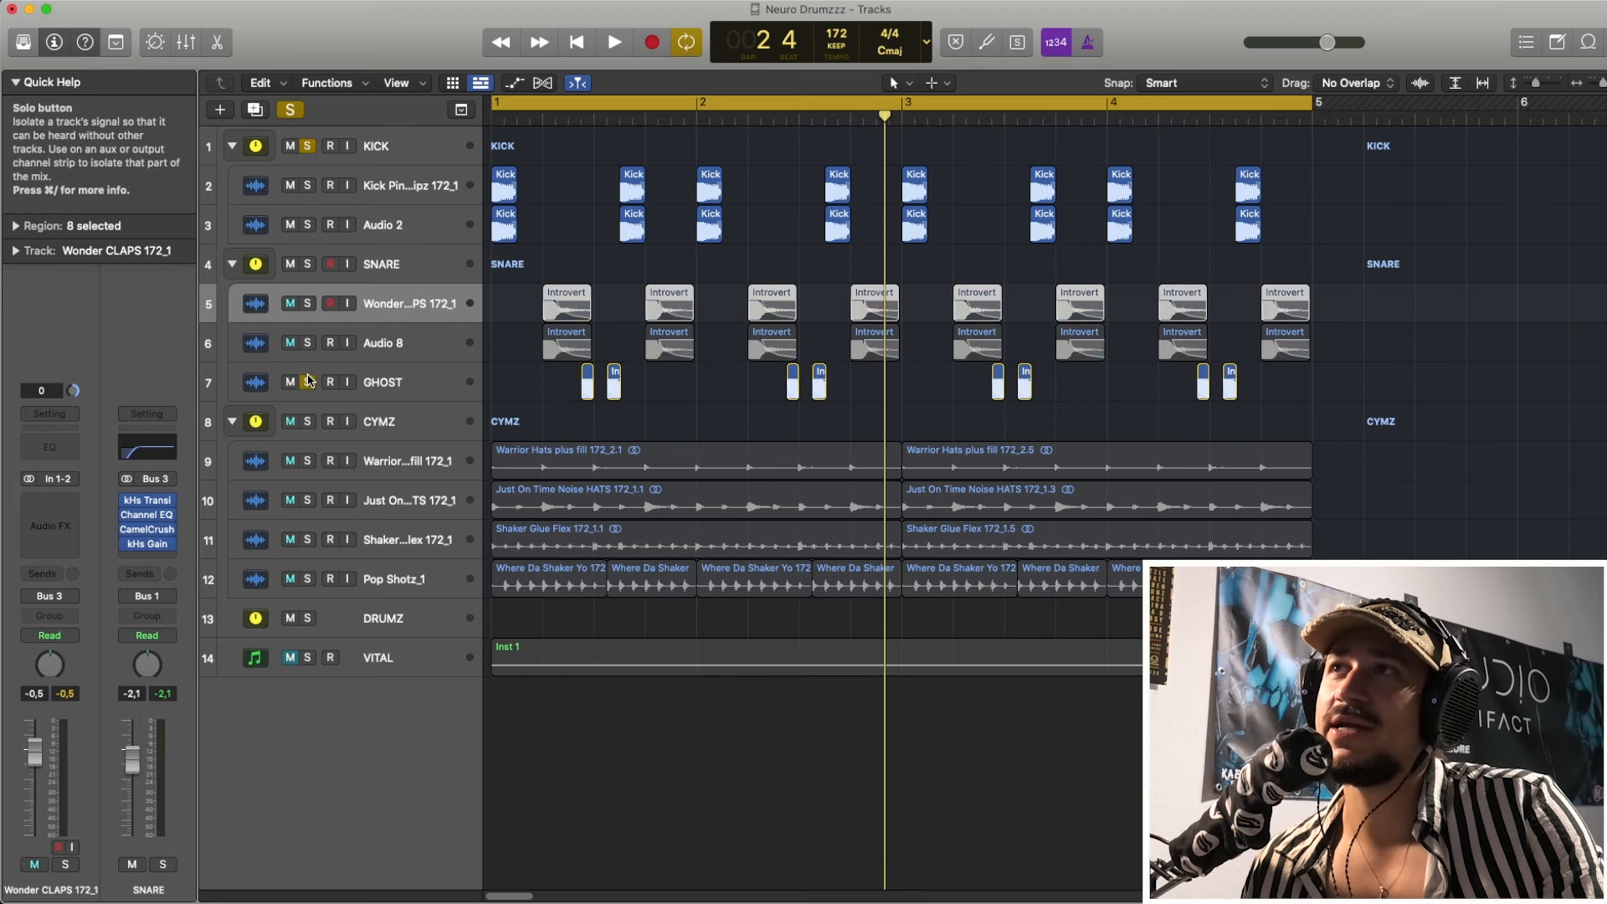
left_click(416, 382)
key("space")
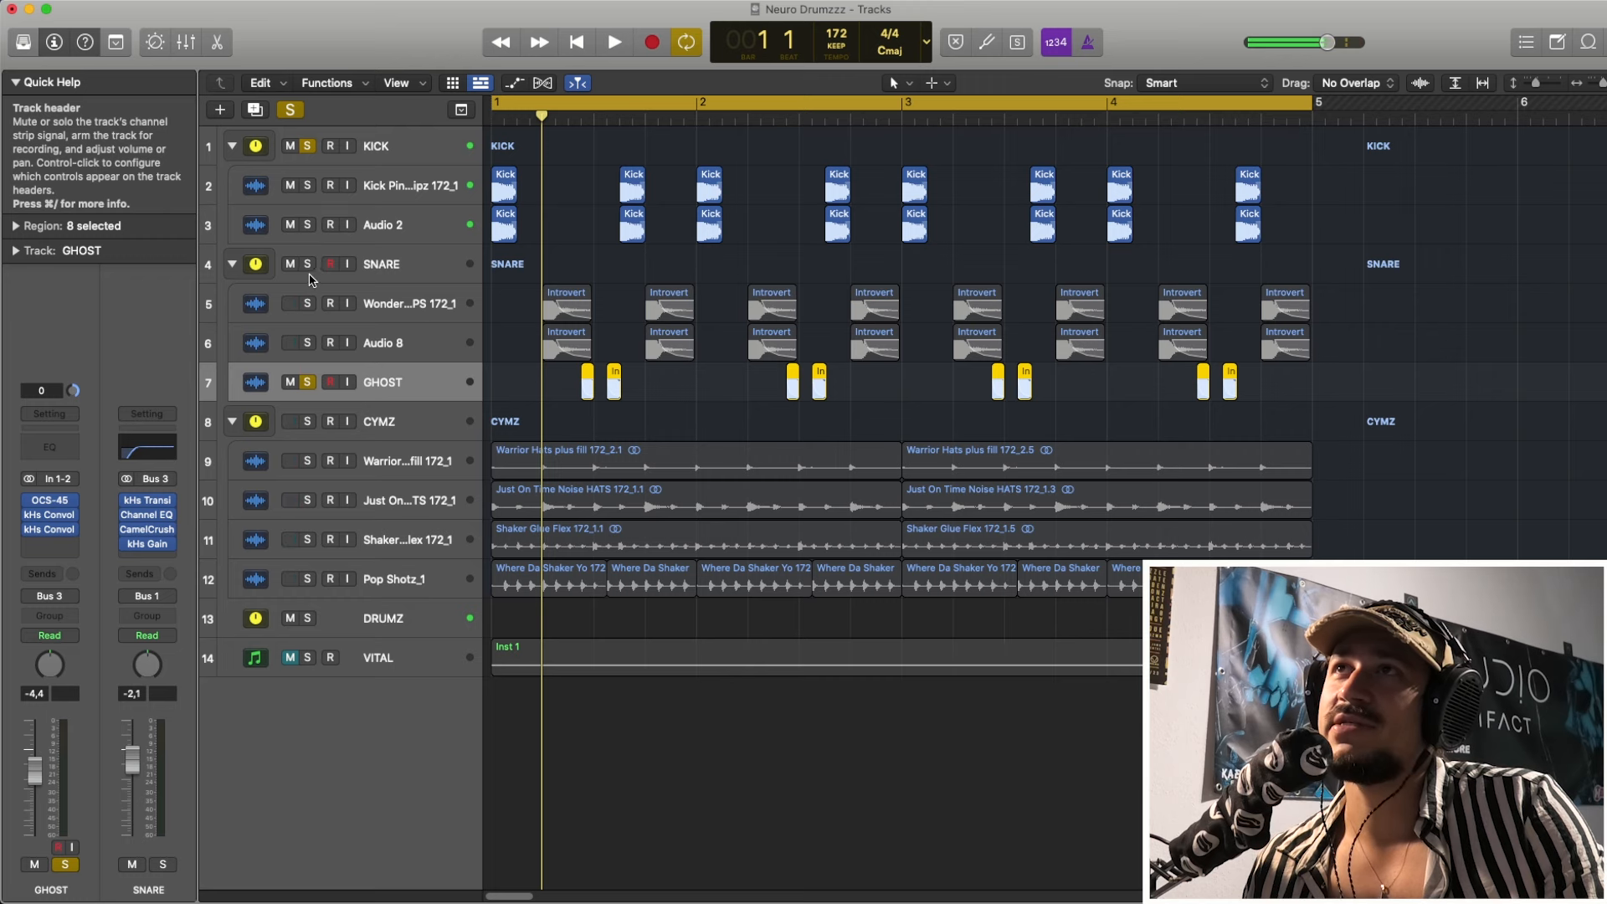
left_click(307, 382)
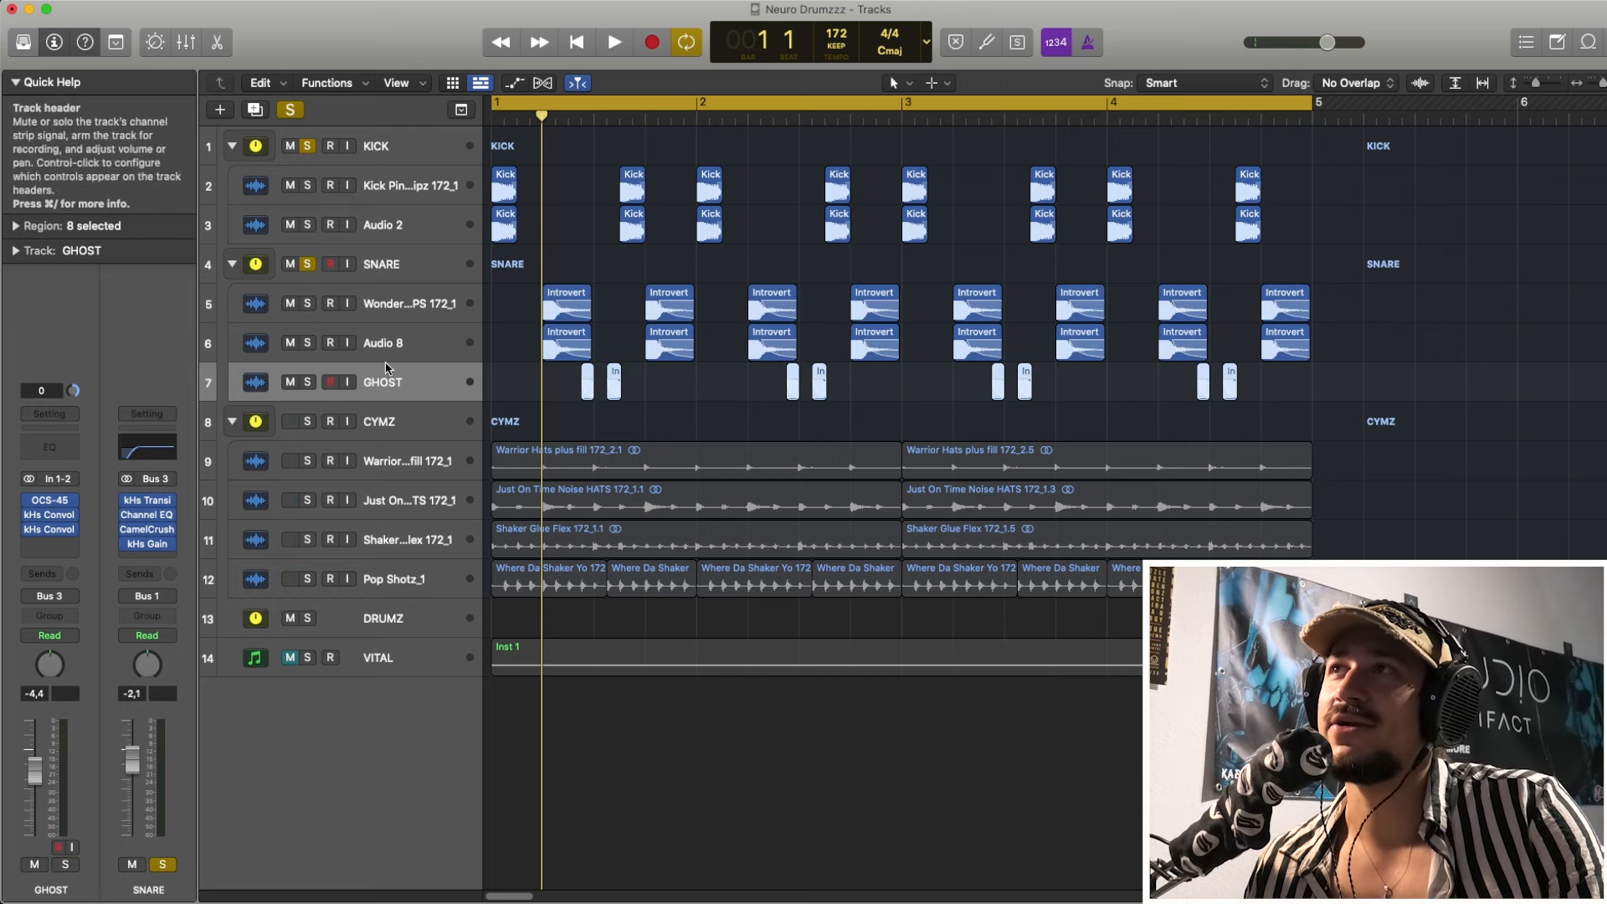
- Move the playhead between beats 2 and 3 of bar 1 to examine the timing of the ghost hits around the snare and kick
left_click(591, 121)
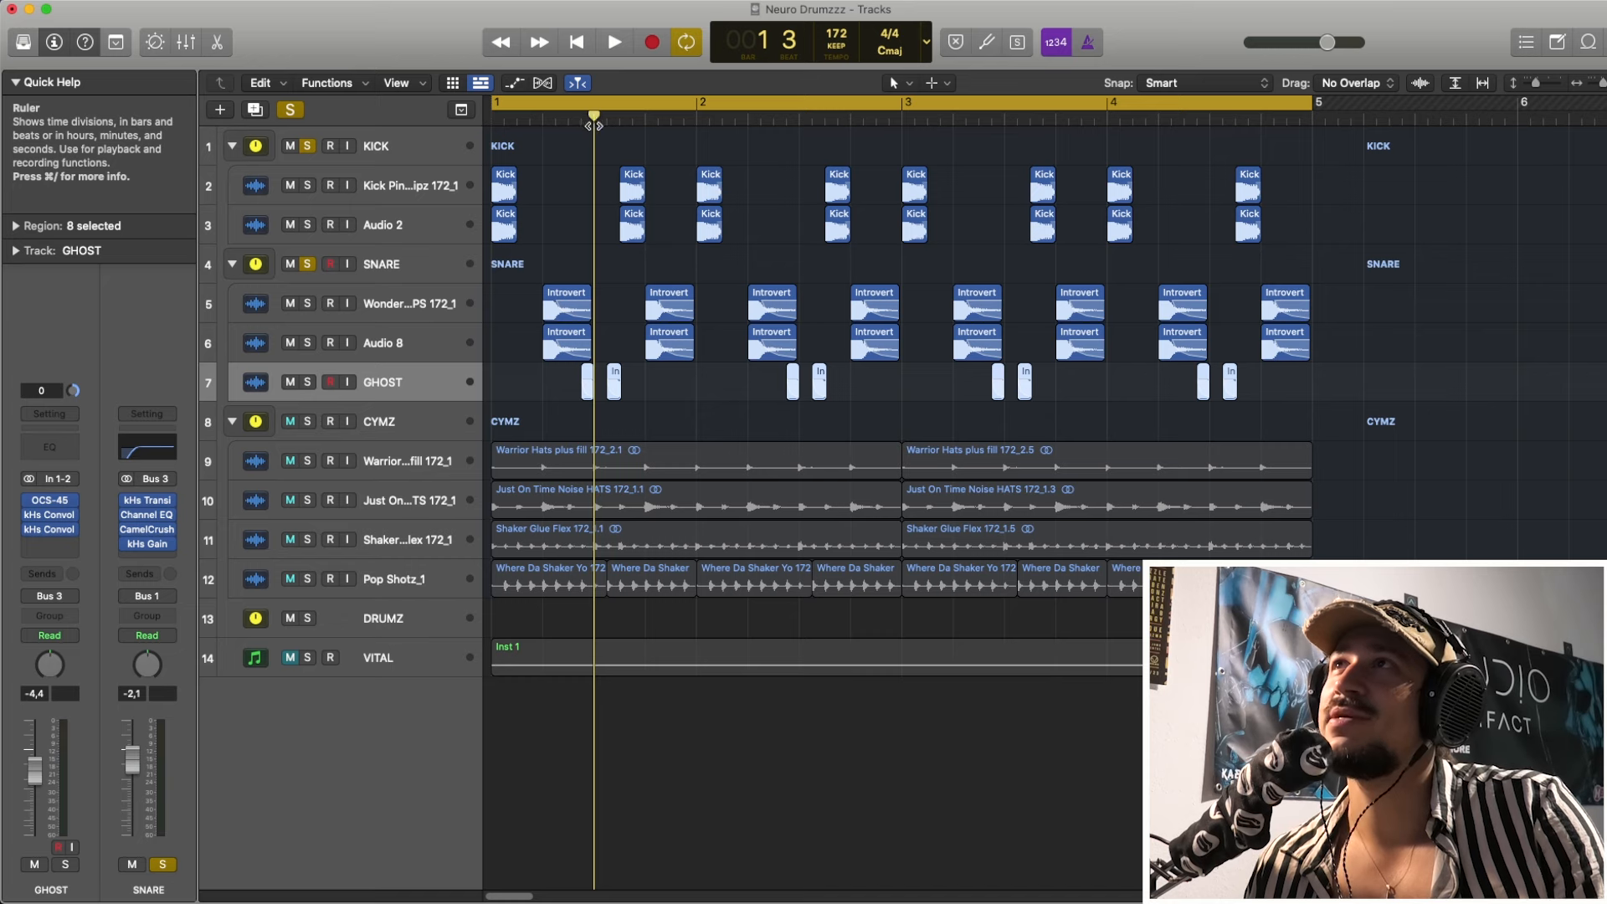
left_click(633, 223)
mouse_move(591, 122)
left_mouse_down()
mouse_move(569, 119)
mouse_move(607, 121)
left_mouse_up()
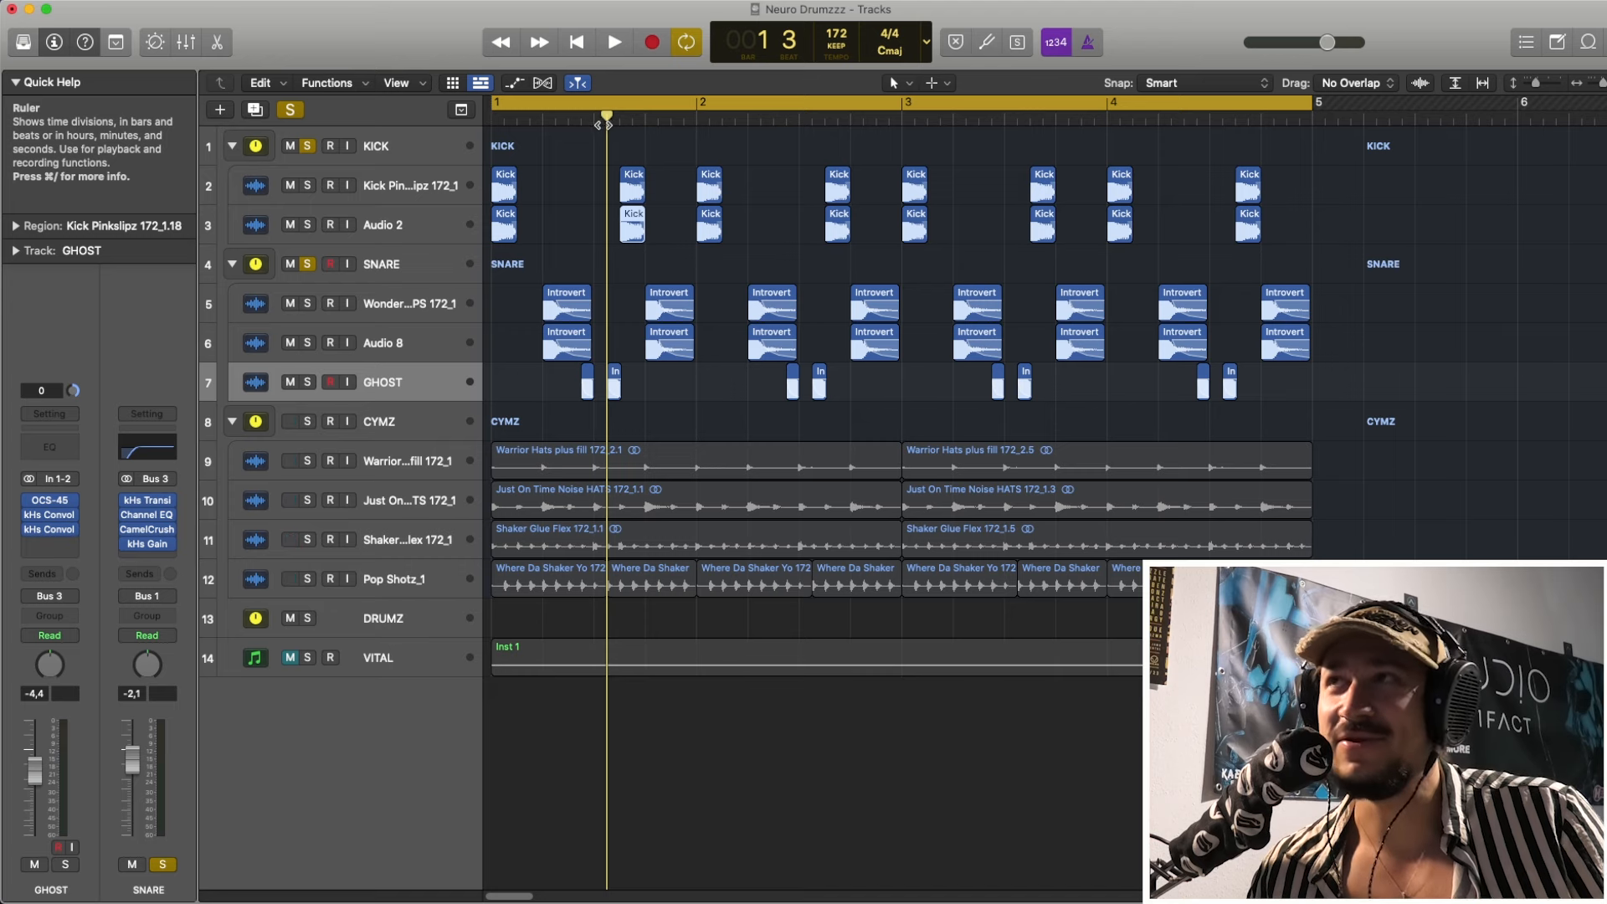
left_click_drag(608, 121, 559, 127)
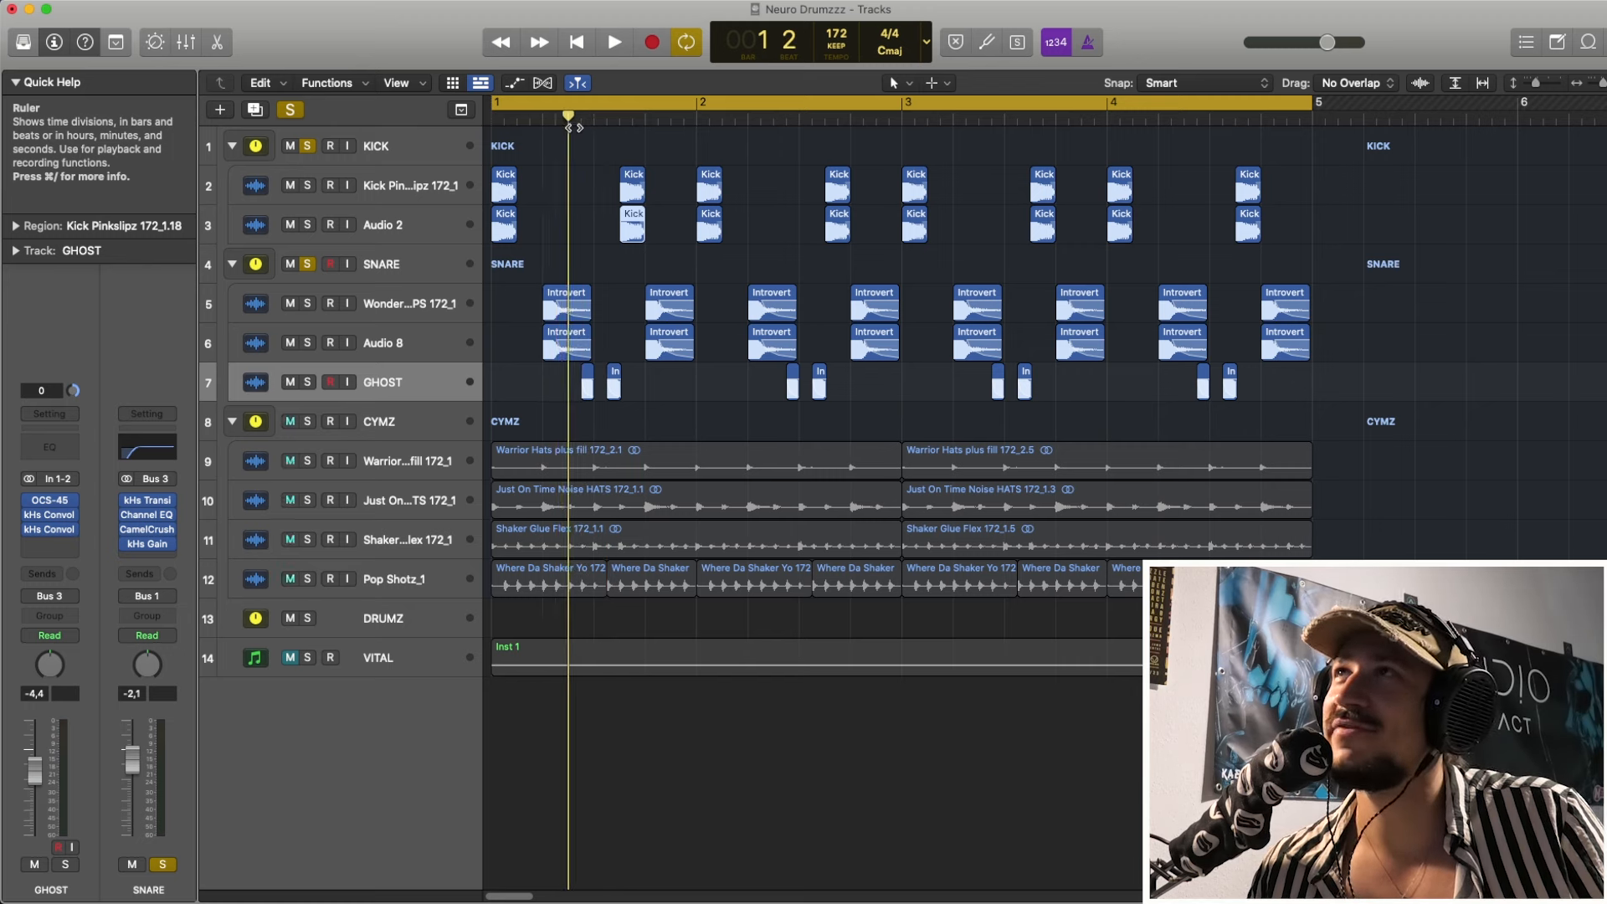
left_click_drag(574, 127, 582, 134)
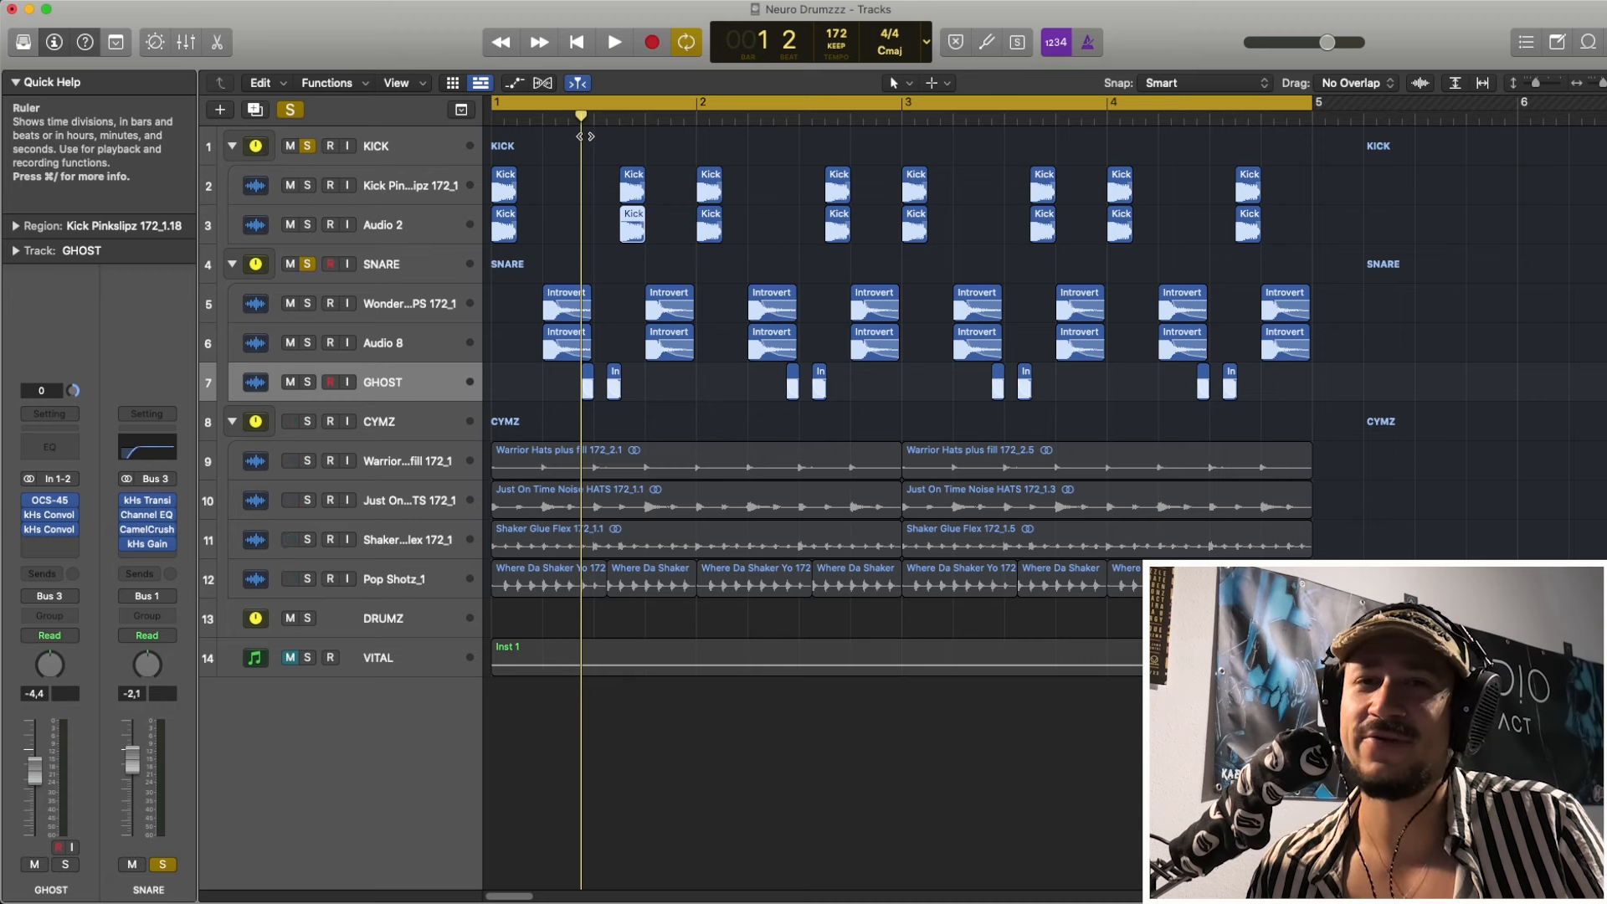
left_click_drag(585, 135, 580, 133)
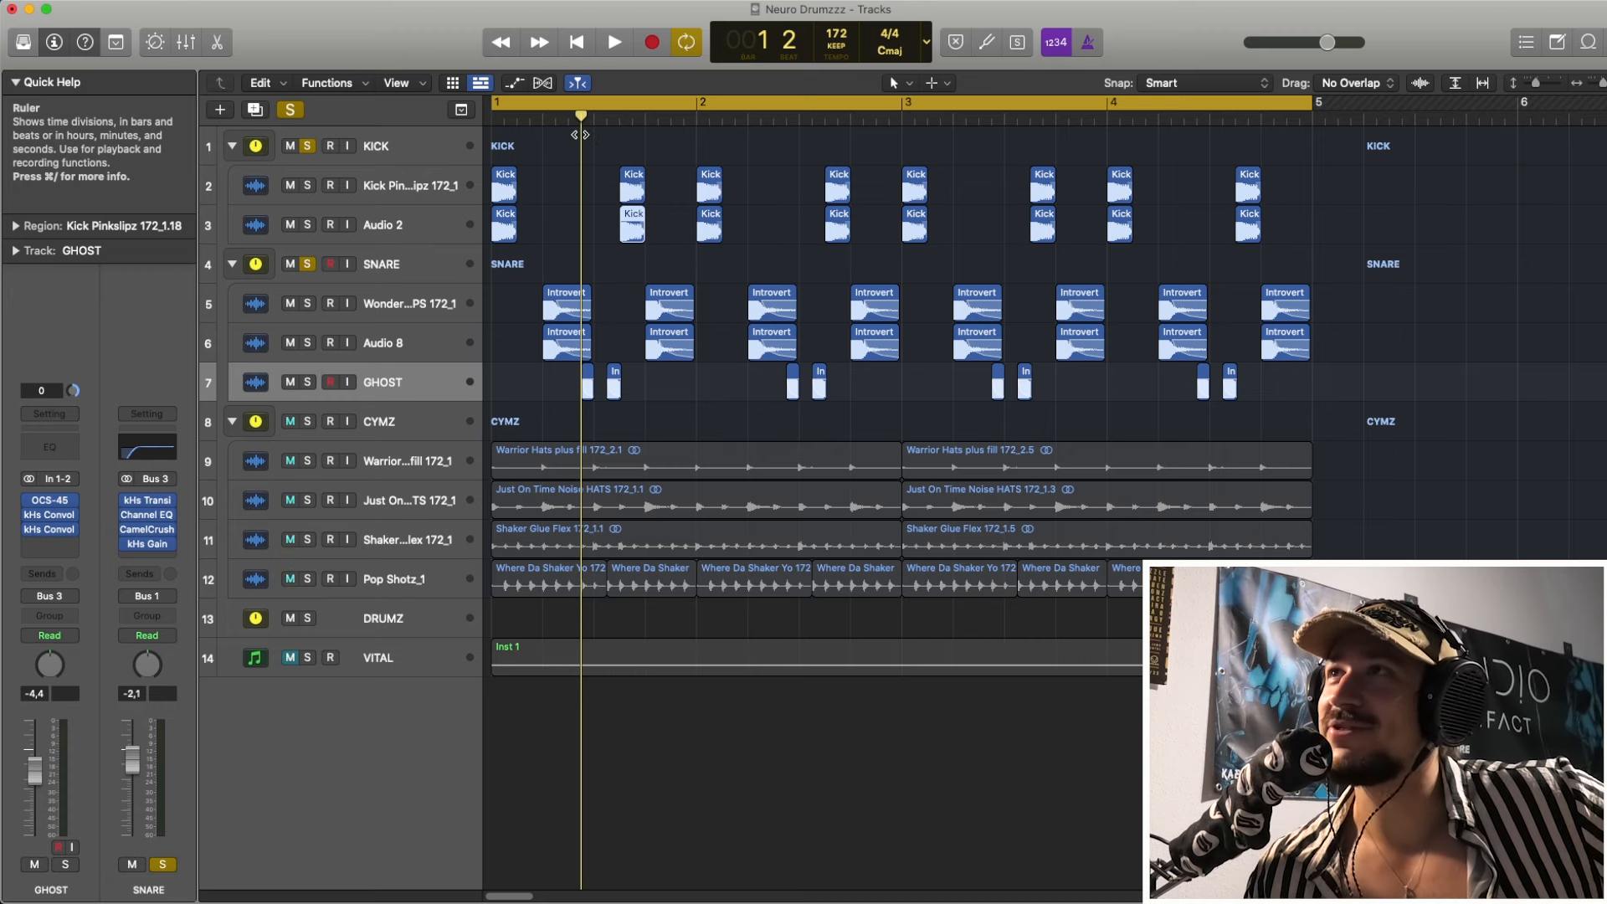
left_click(582, 226)
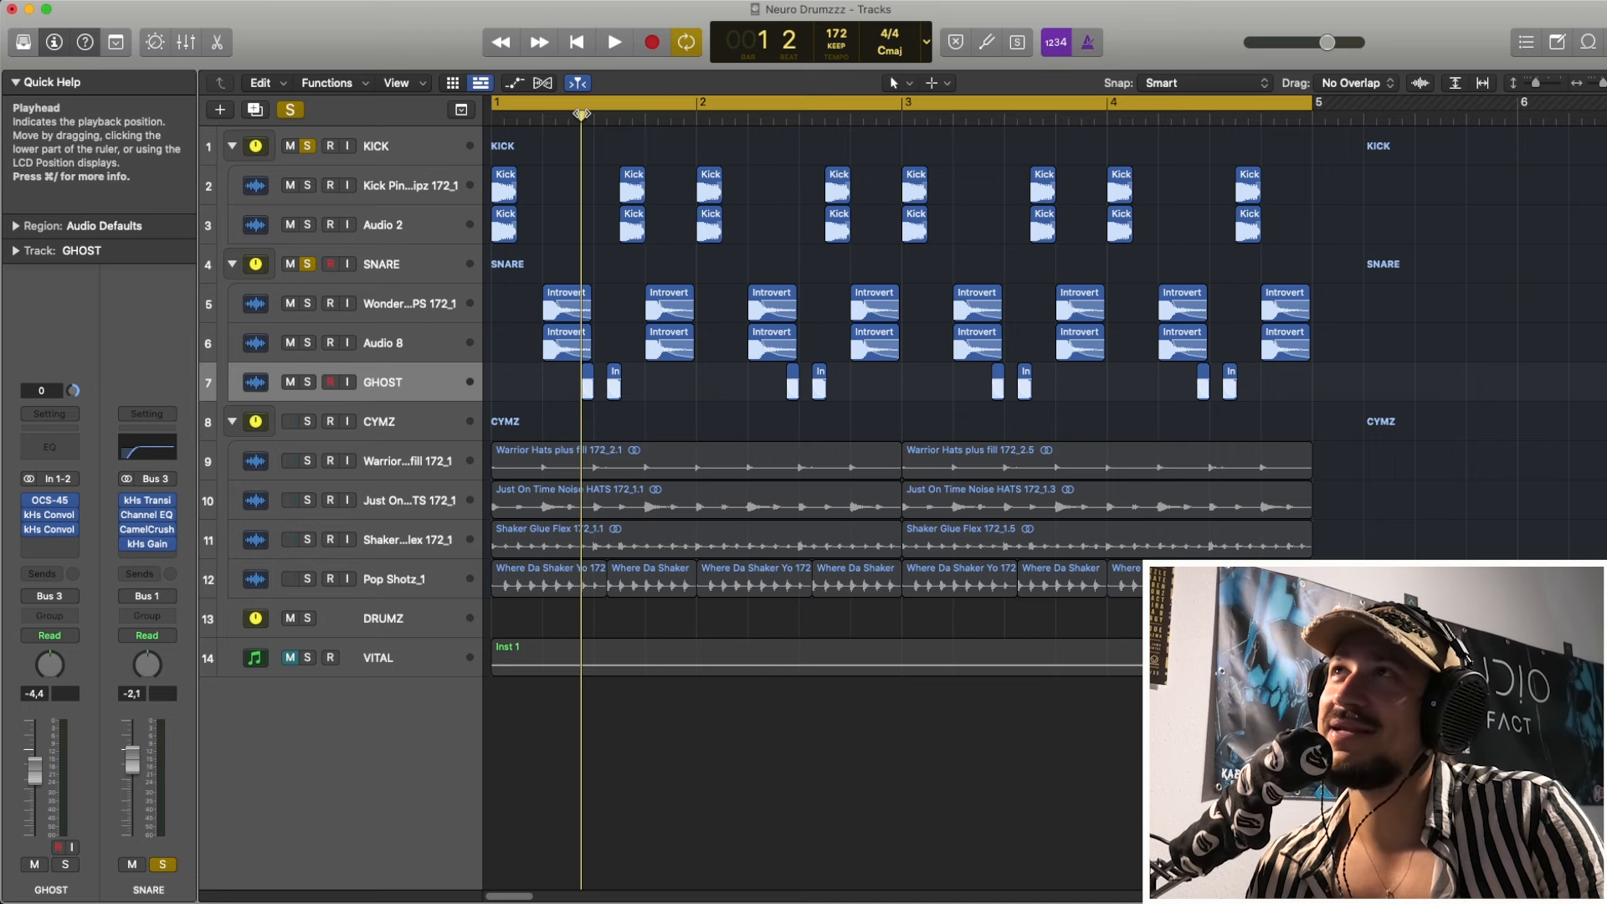
mouse_move(582, 114)
left_mouse_down()
mouse_move(617, 115)
mouse_move(592, 115)
left_mouse_up()
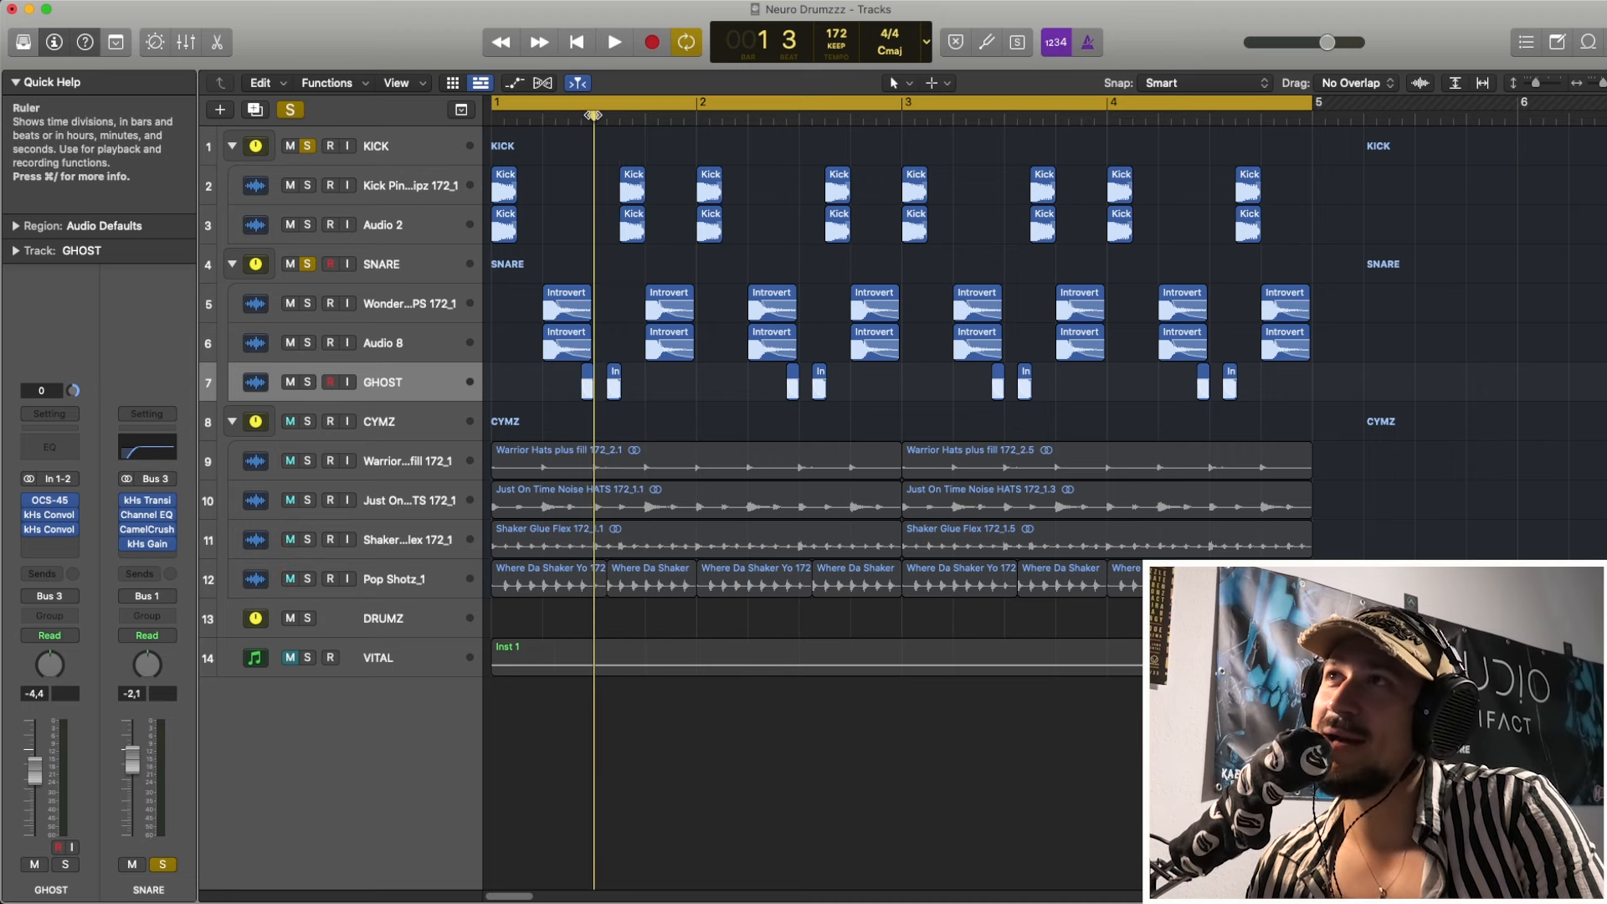
- Select both ghost hits in bar 1 and play the soloed kick and snare stacks with them
left_click(587, 382)
left_click(619, 380, "shift")
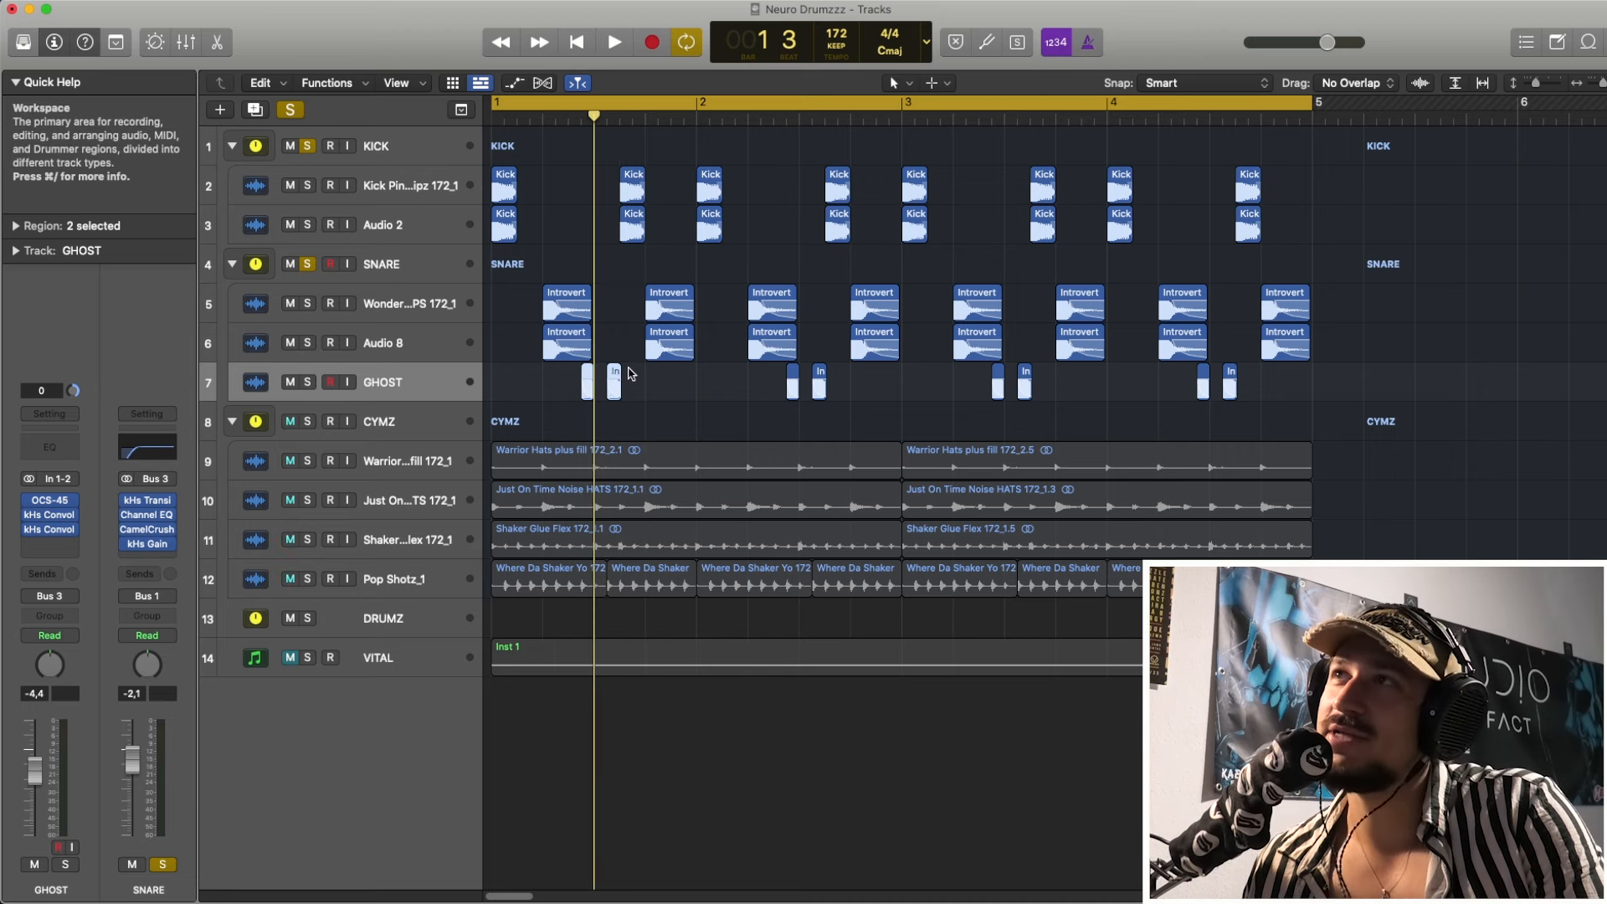
key("space")
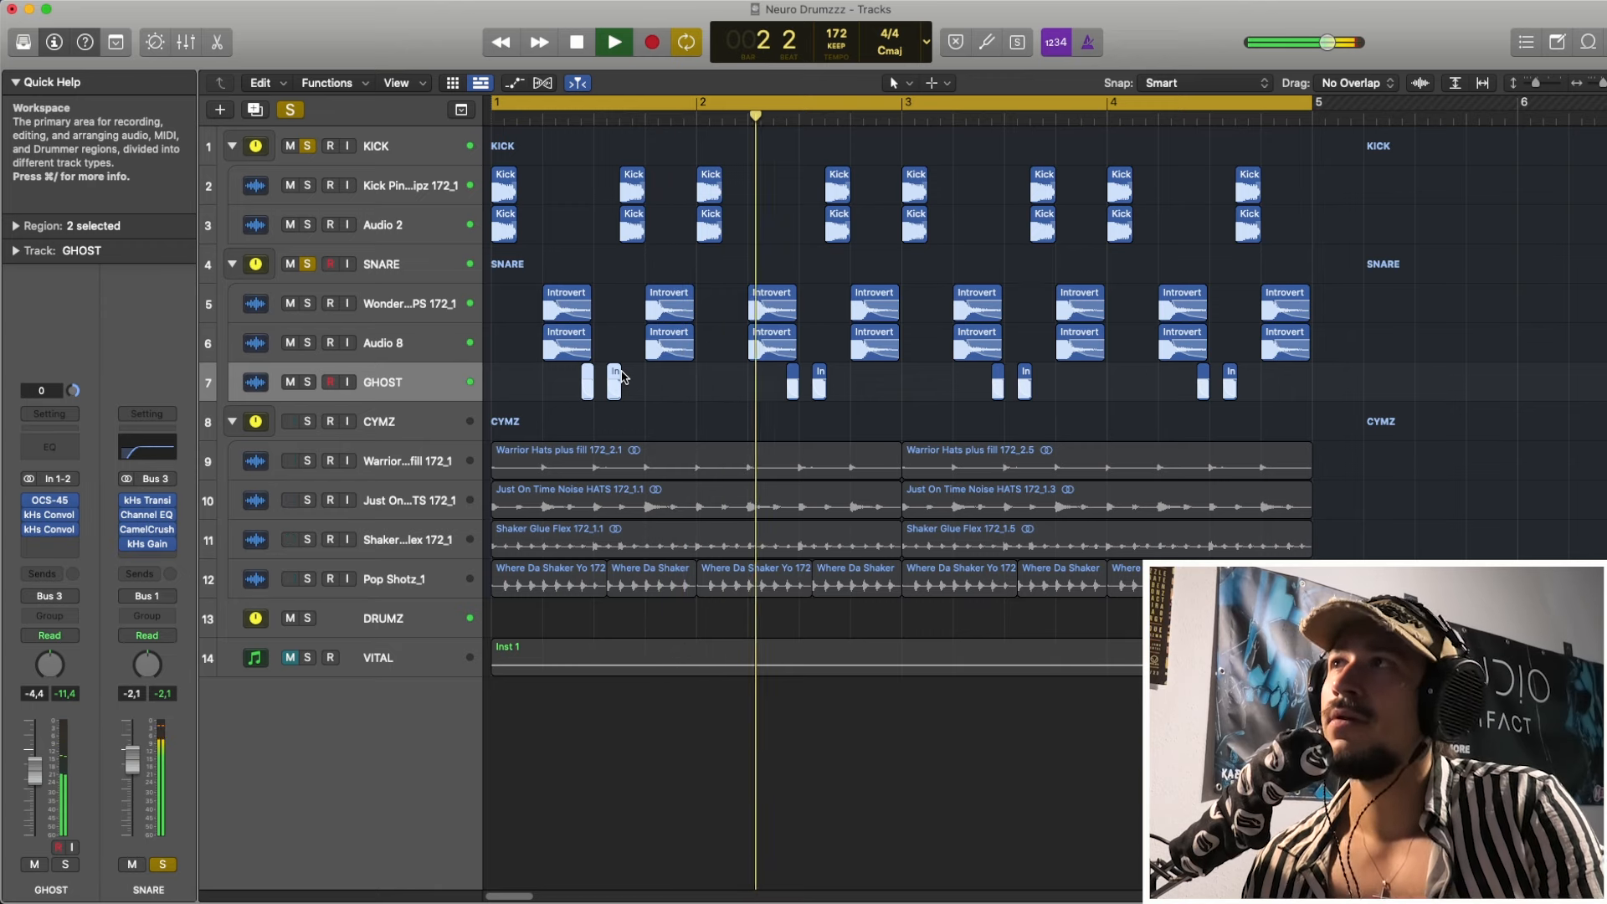
key("space")
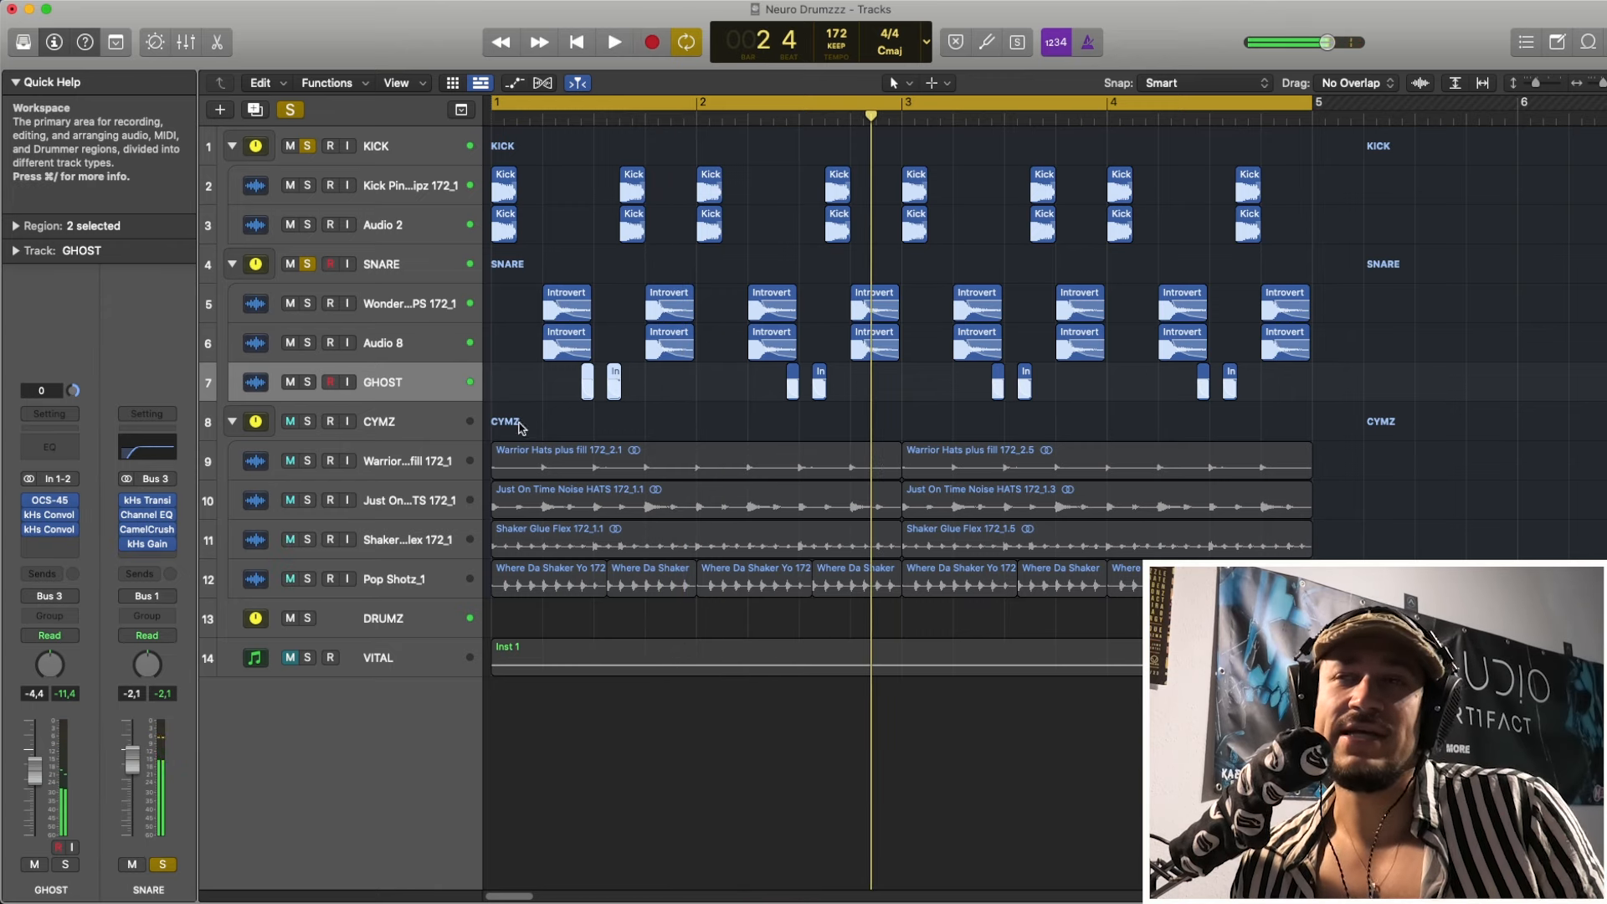
- Examine how the GHOST track's regions sit between the snare and kick hits in bars 1 and 2
left_click(480, 310)
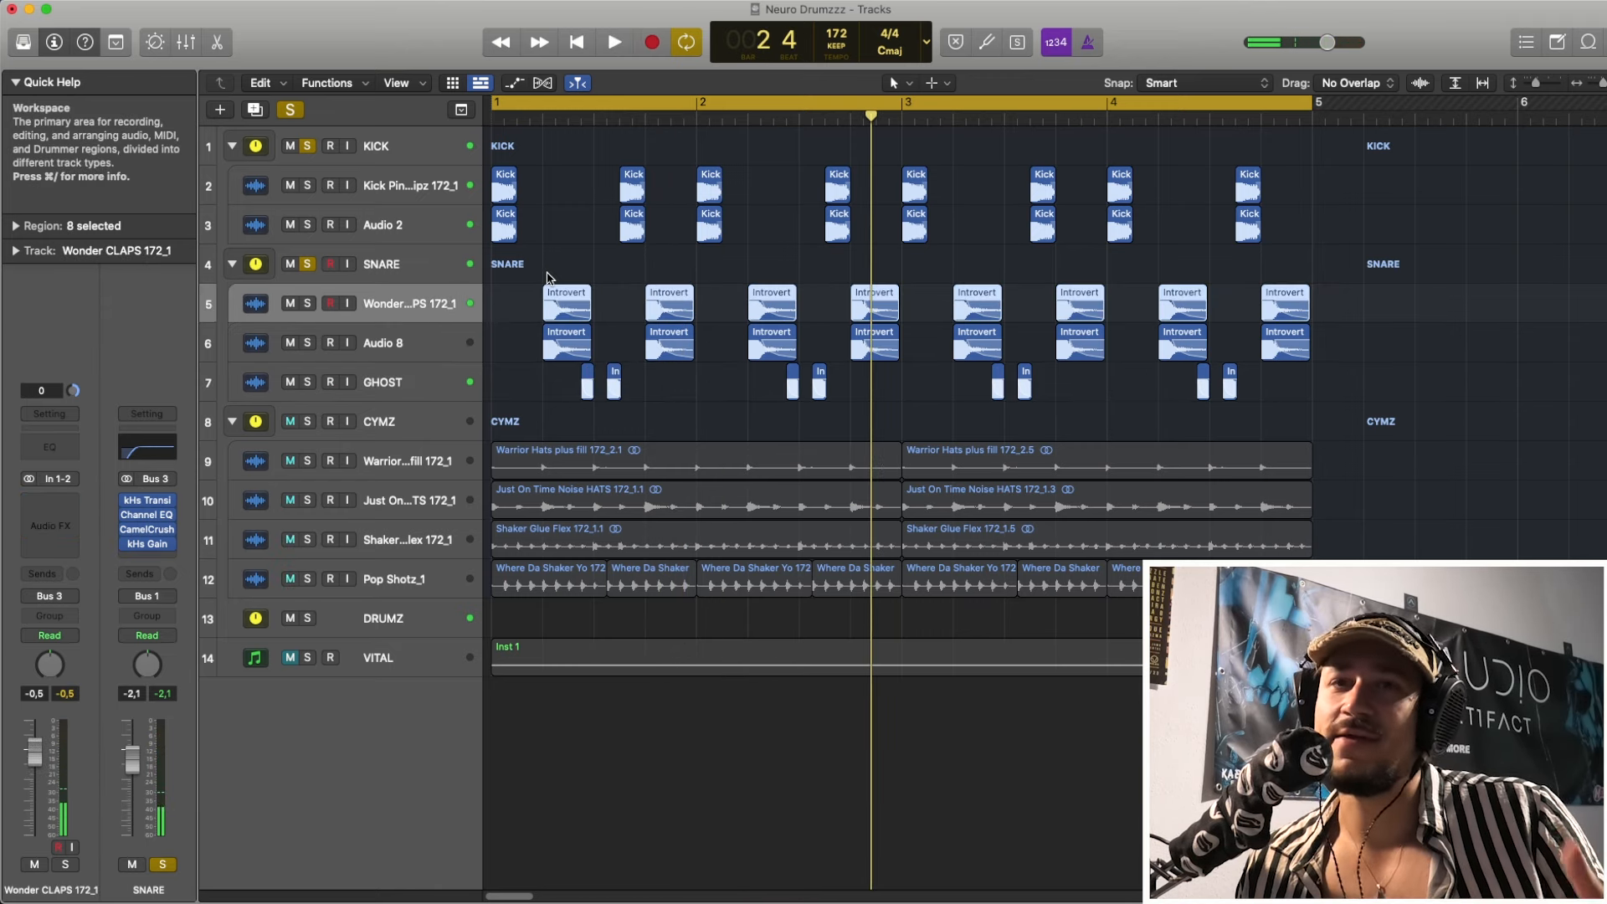
left_click(429, 382)
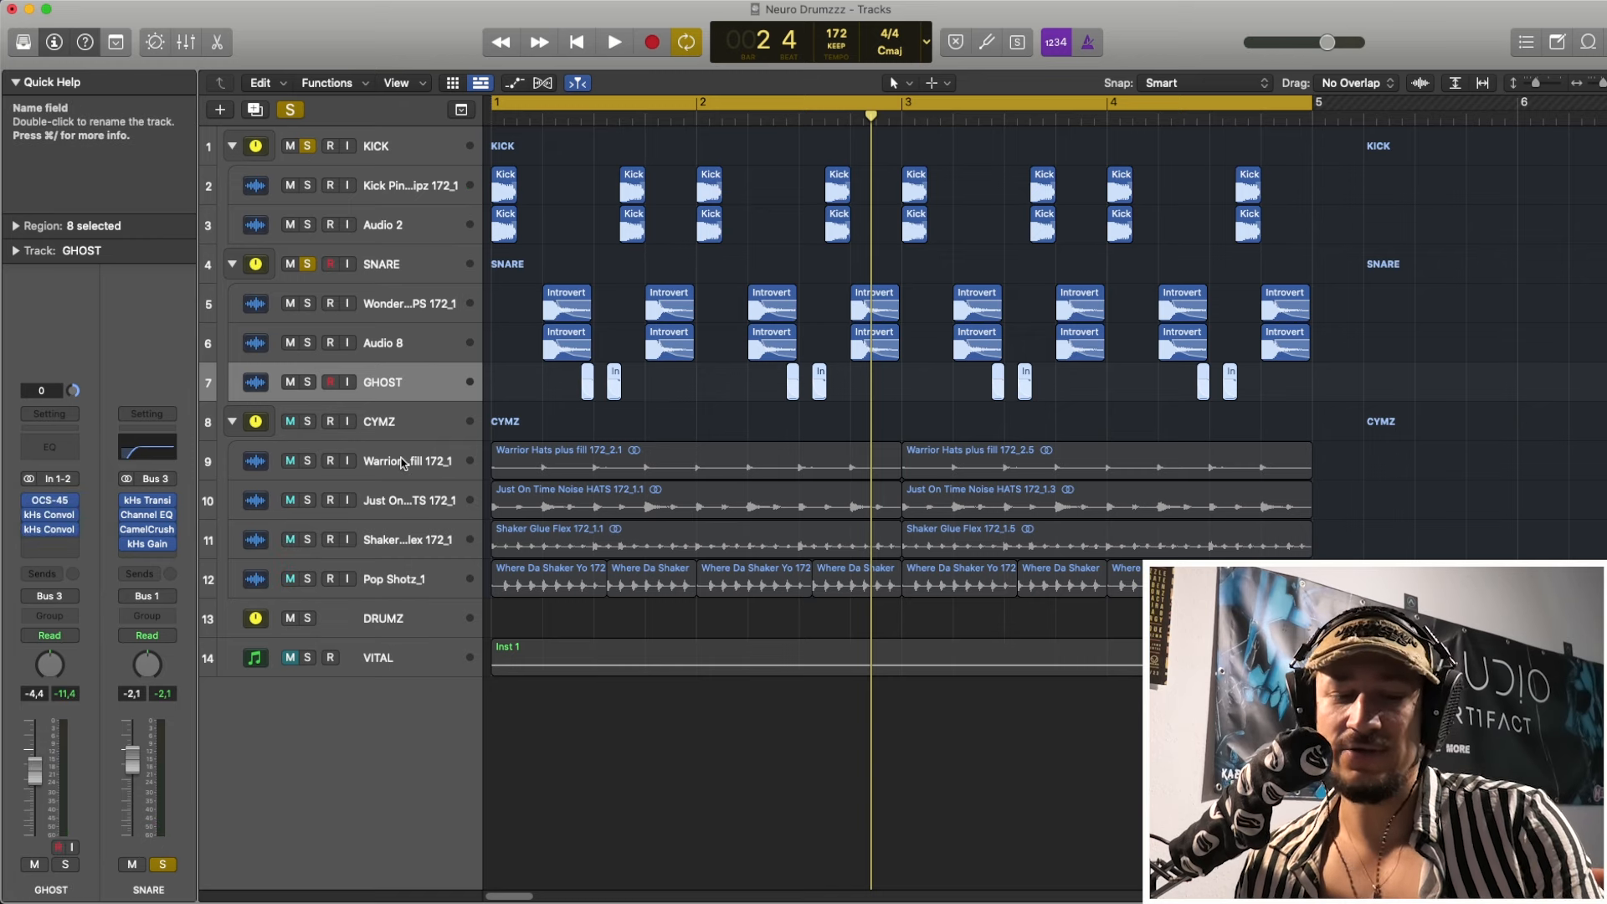
key("super+Right")
key("super+Right")
key("super+Right")
scroll(646, 416, "left", 1)
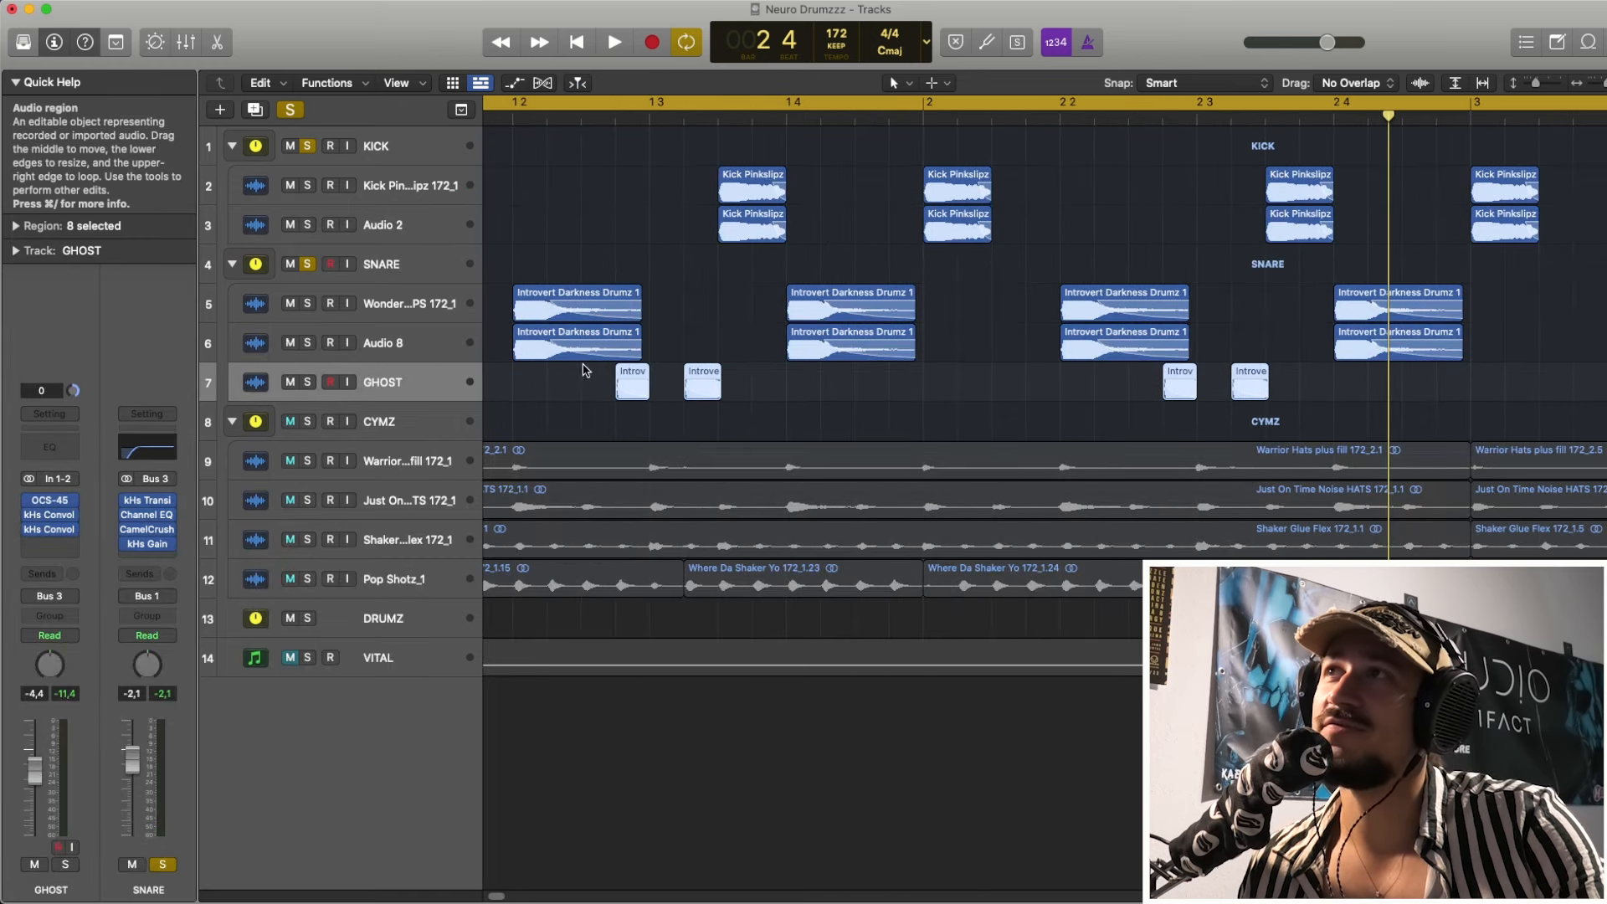
scroll(646, 433, "left", 1)
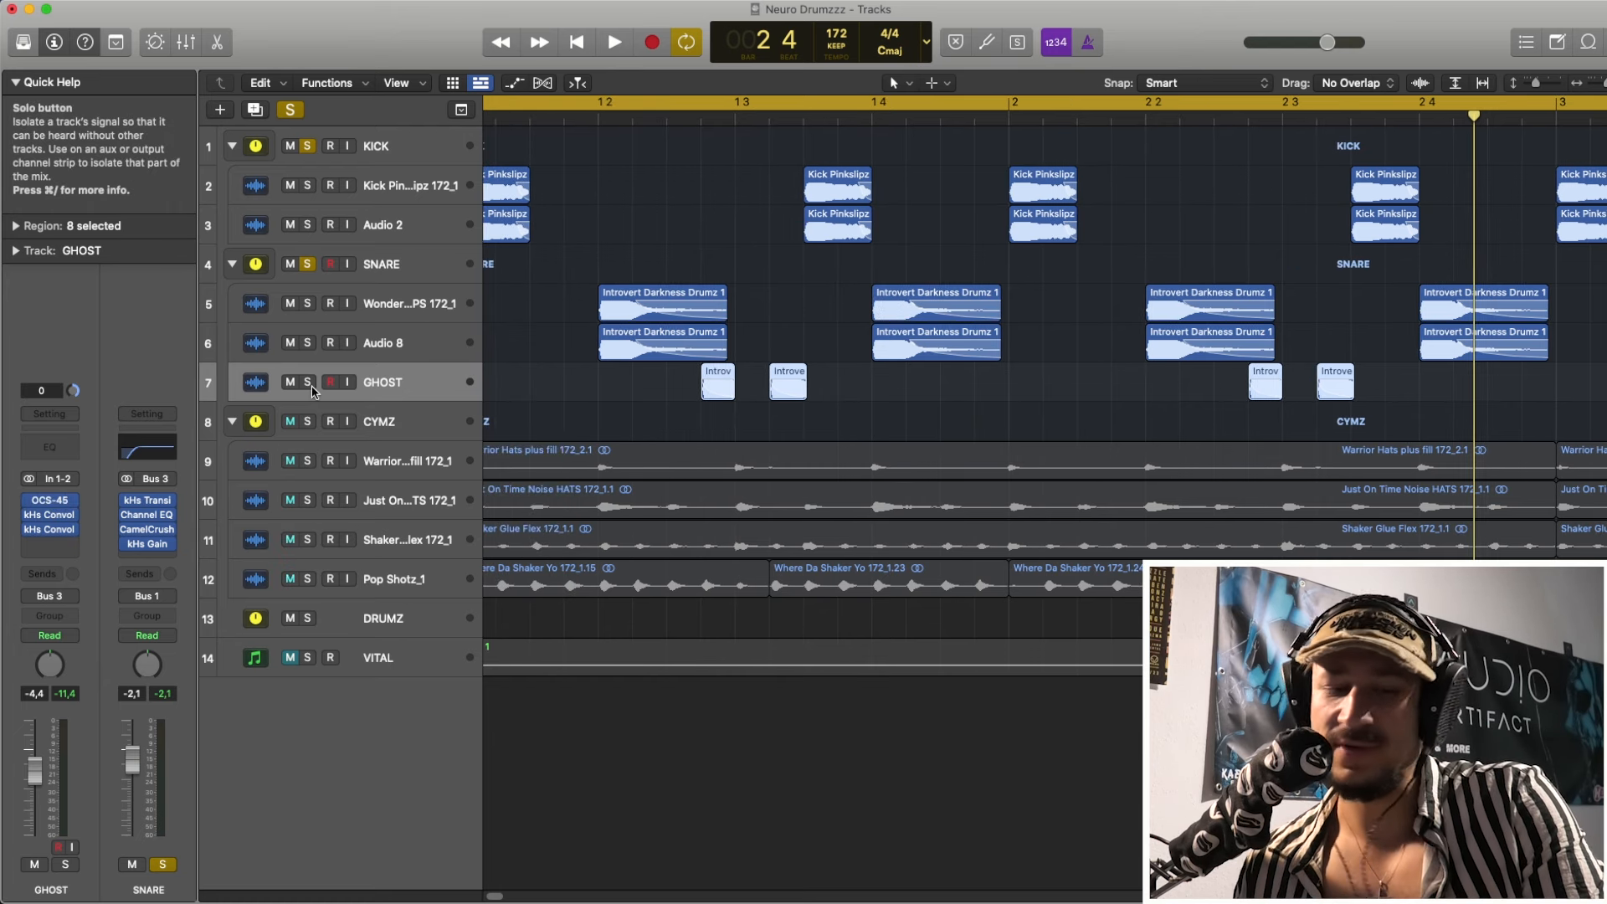
key("super+Up")
key("super+Left")
key("super+Left")
key("super+Left")
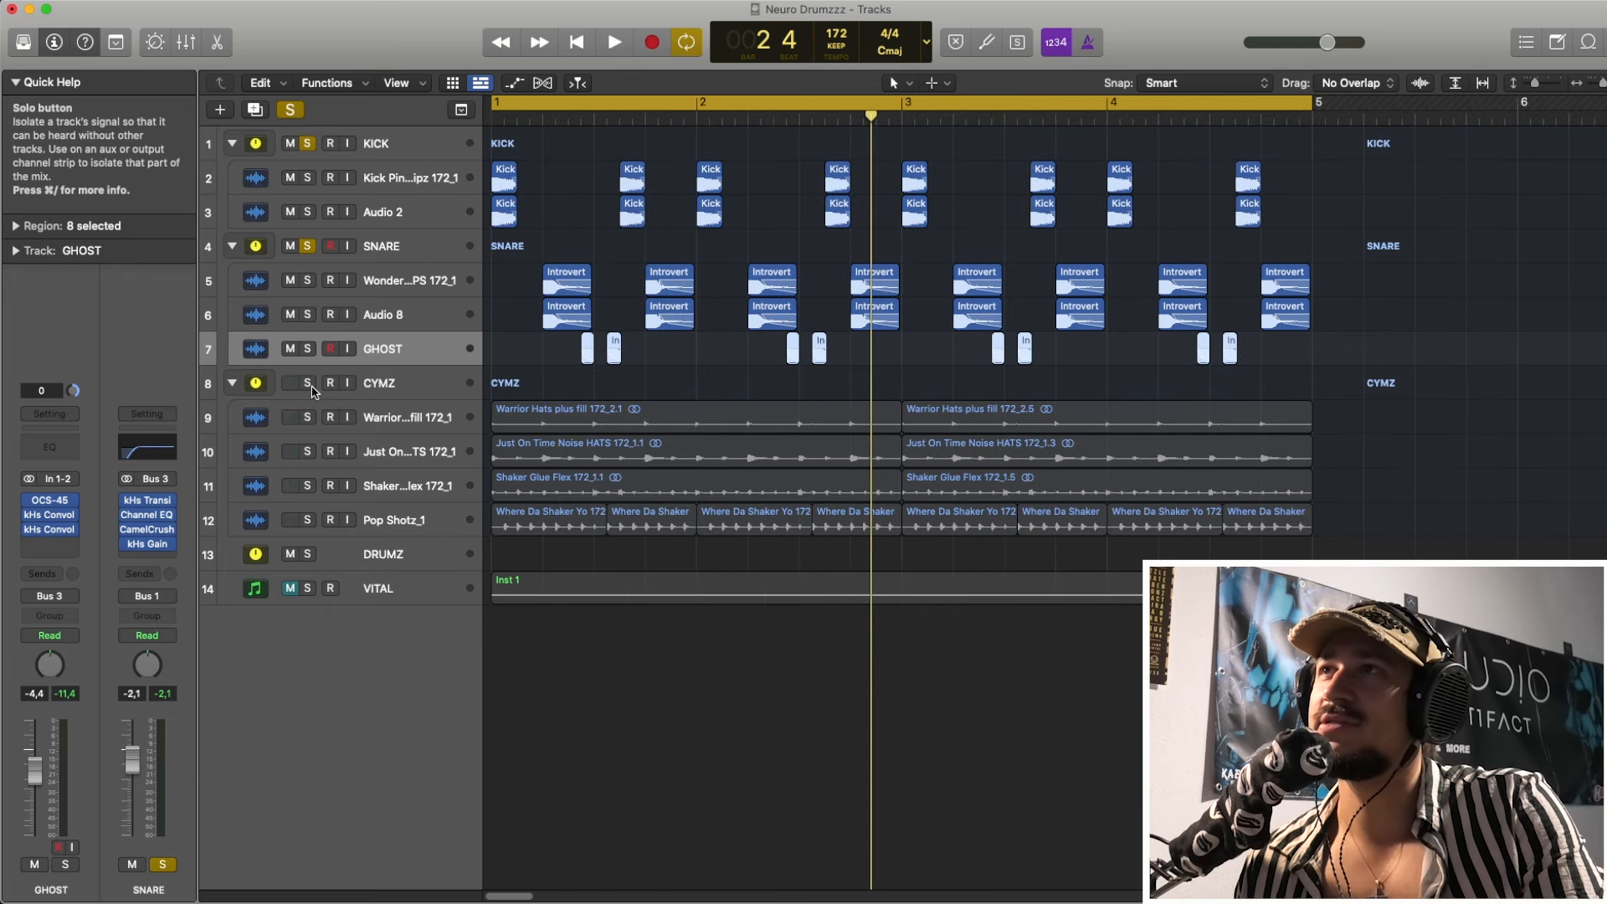
key("super+Down")
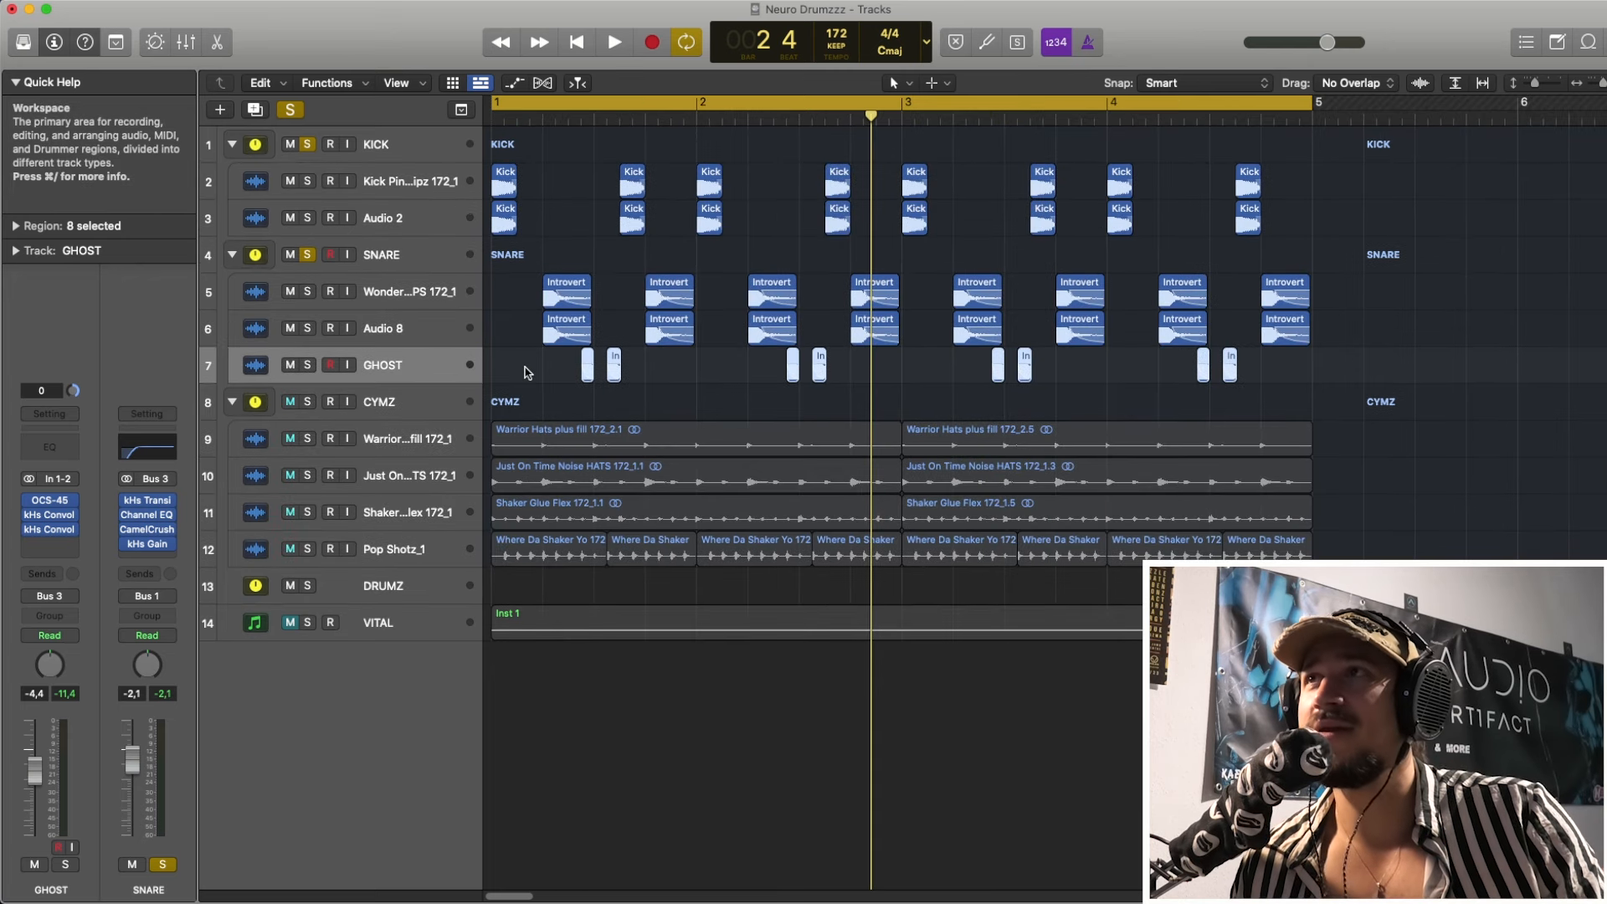
- Isolate the first pair of GHOST regions as the selection and replay the kick, snare and ghost pattern
left_click_drag(526, 368, 656, 370)
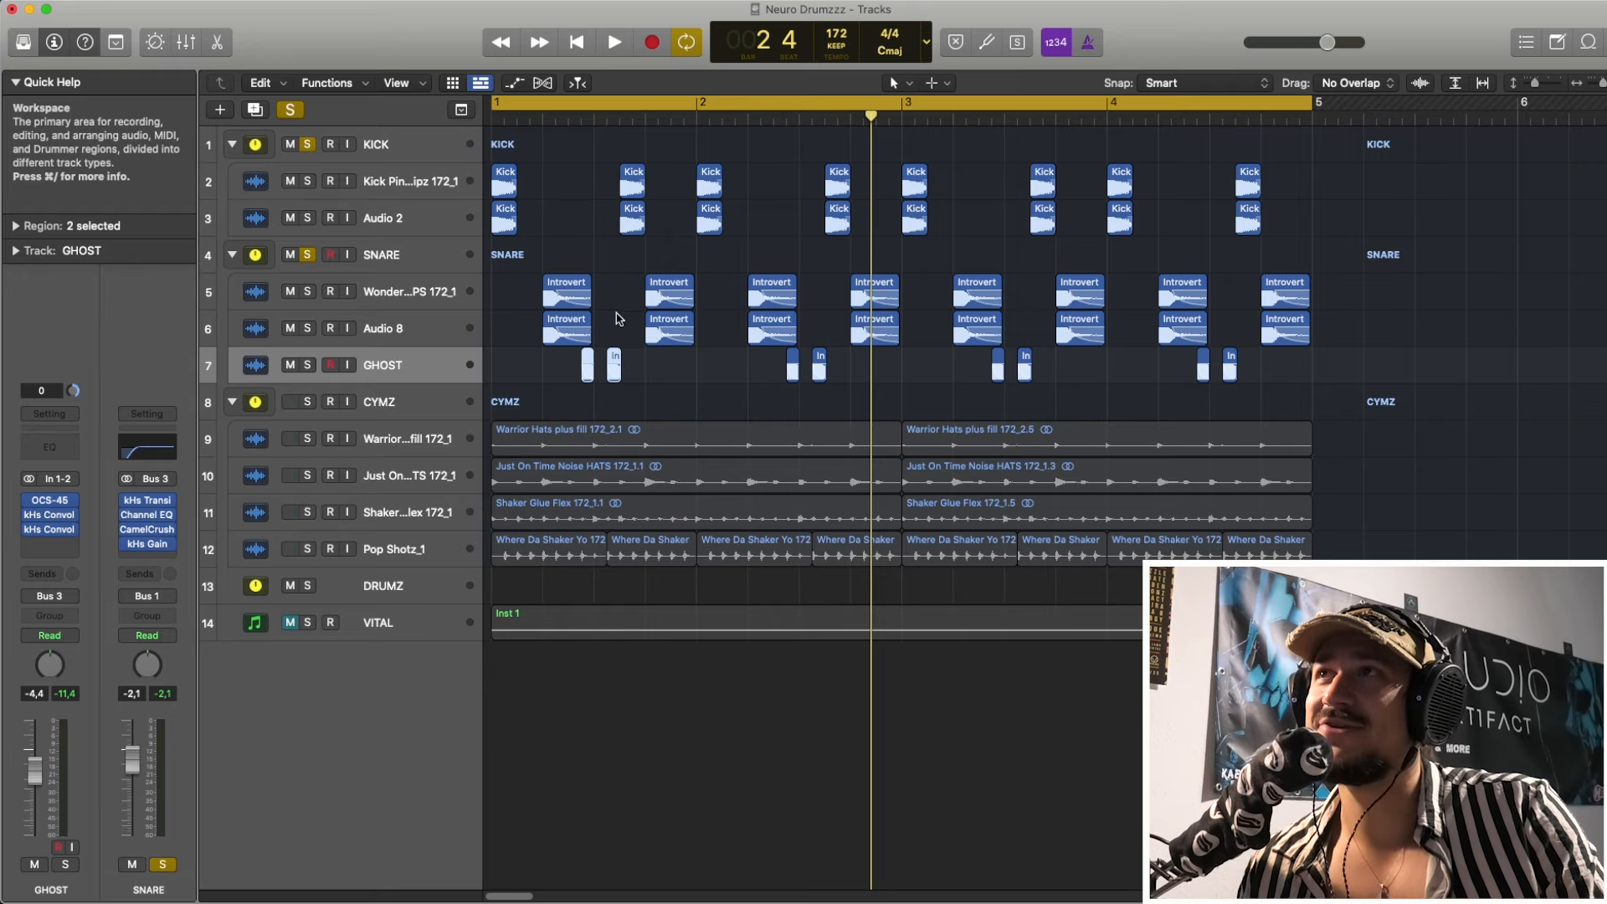
key("space")
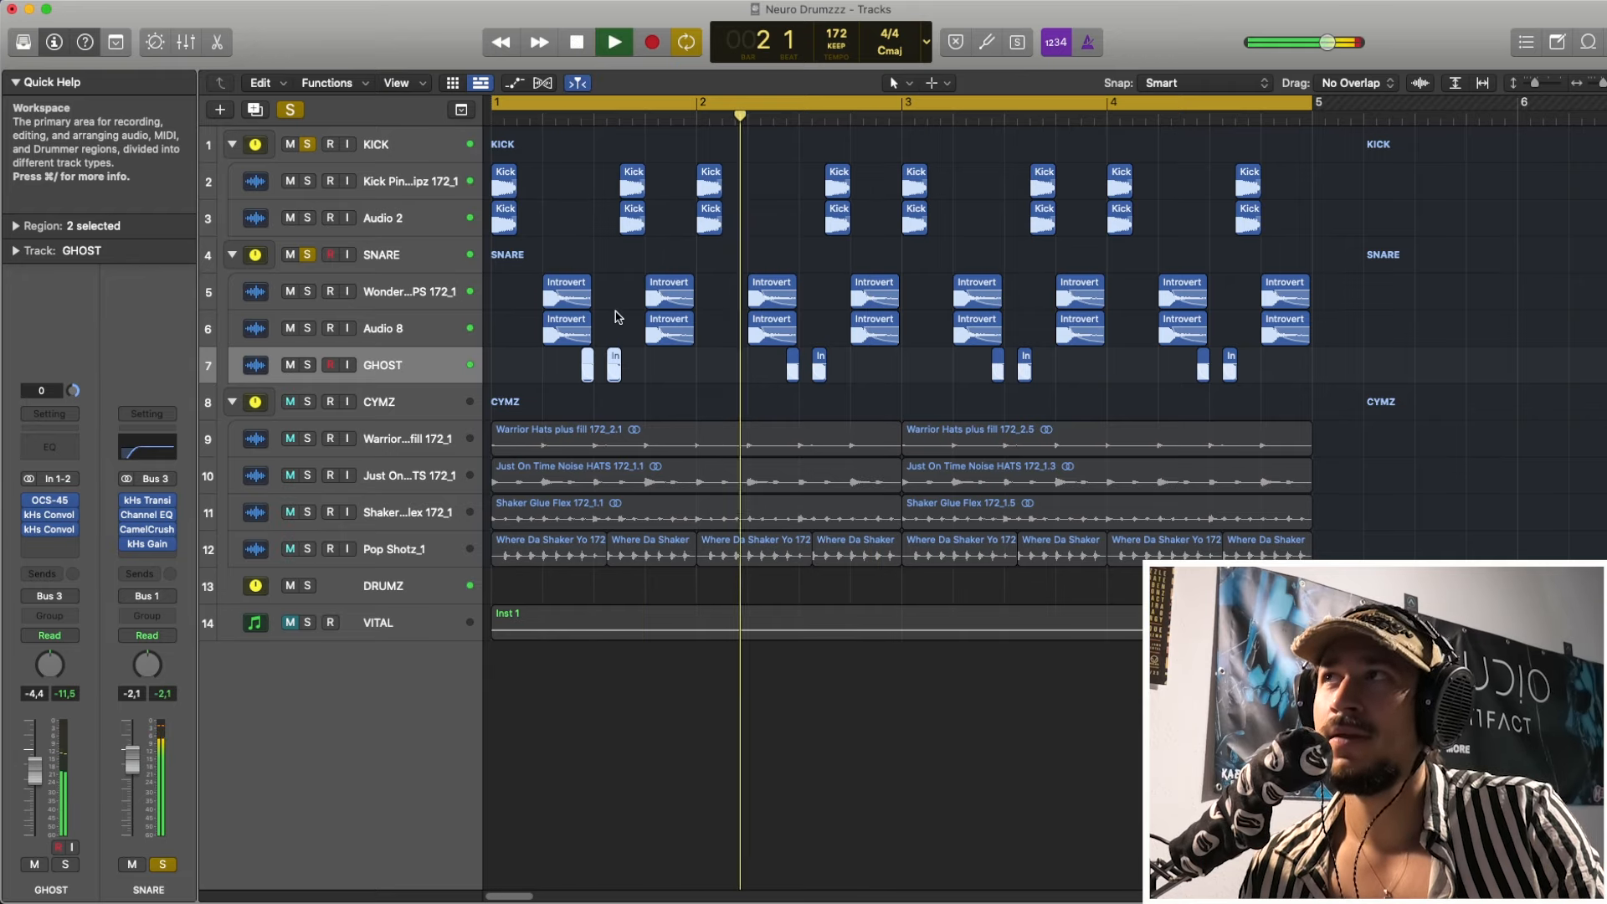
key("space")
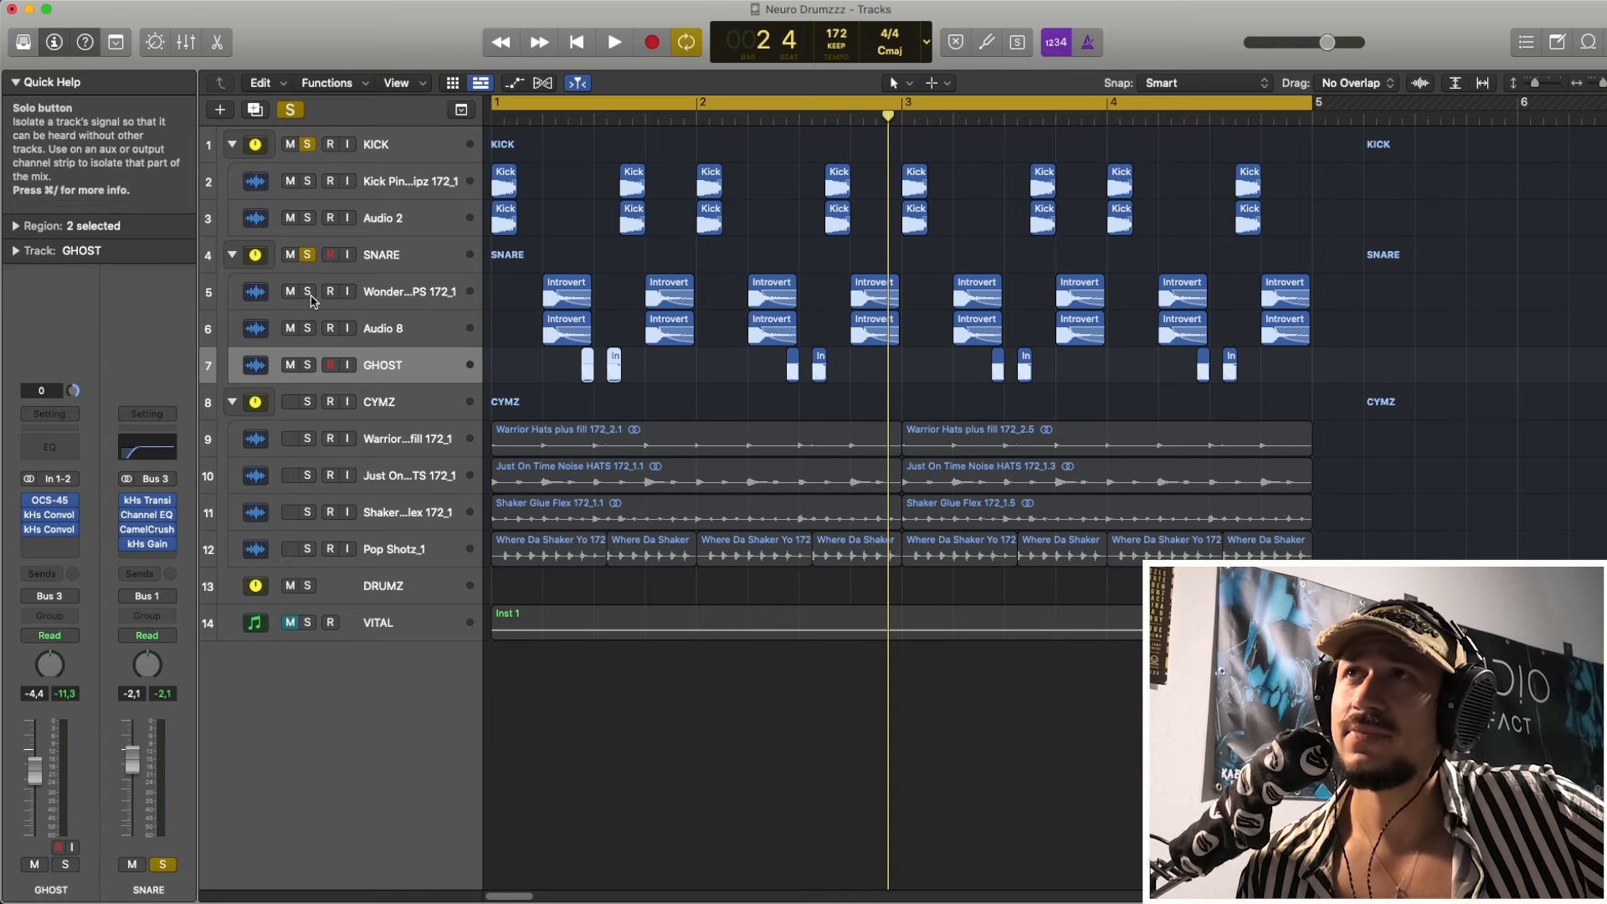
- Solo the CYMZ stack and mute its Just On Time Noise HATS, Shaker Glue Flex and Pop Shotz tracks
left_click(310, 400)
left_click(308, 401)
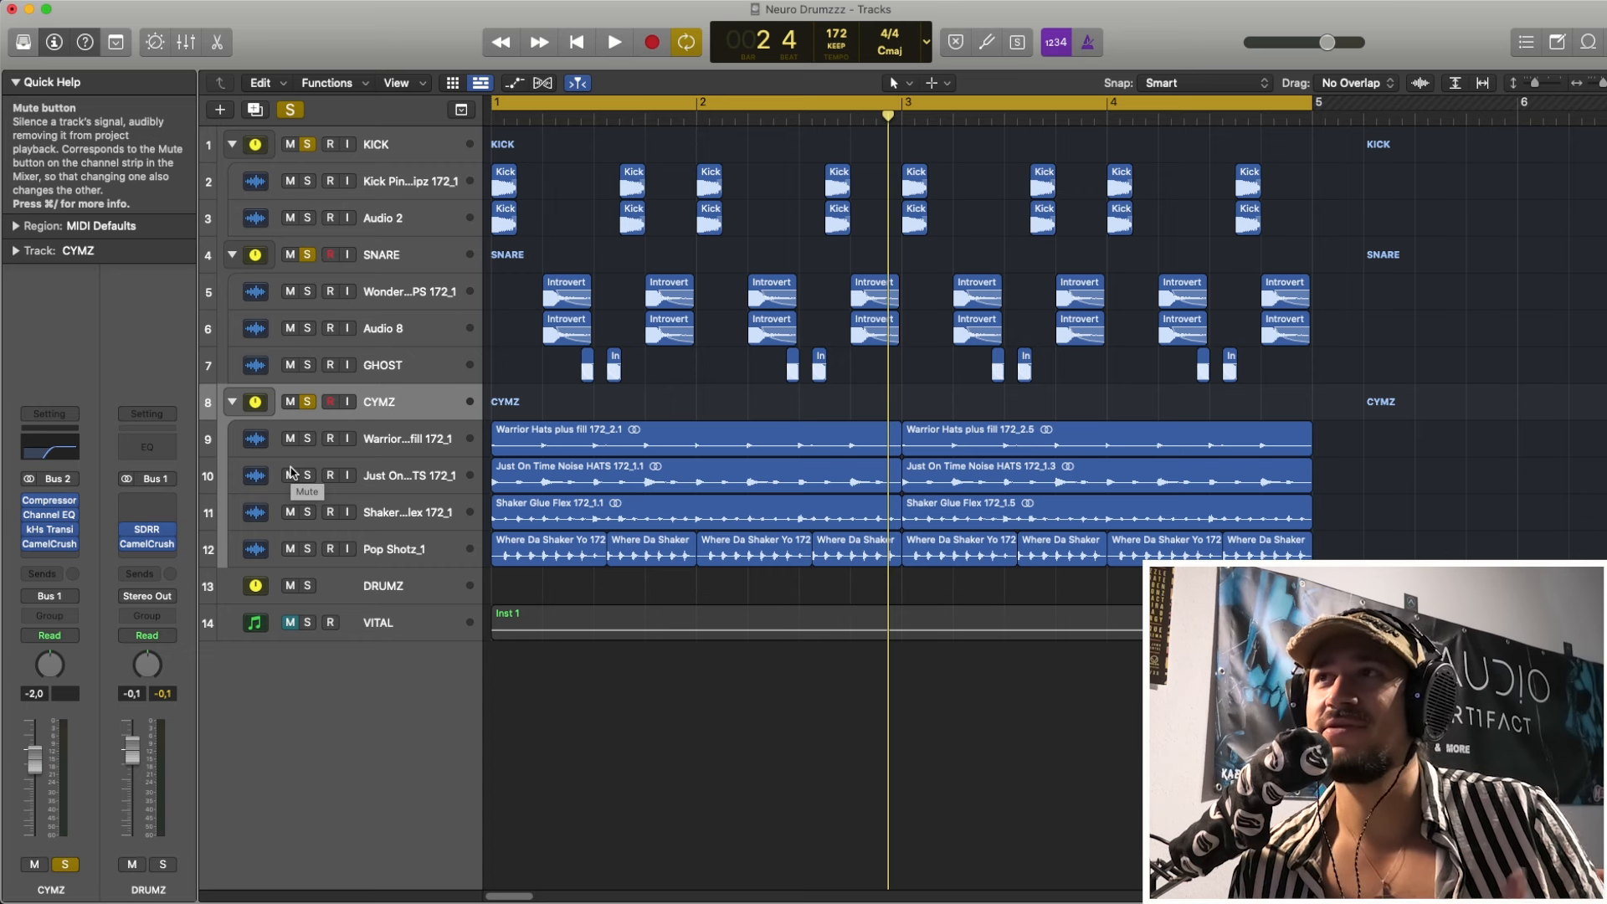
left_click_drag(292, 474, 293, 546)
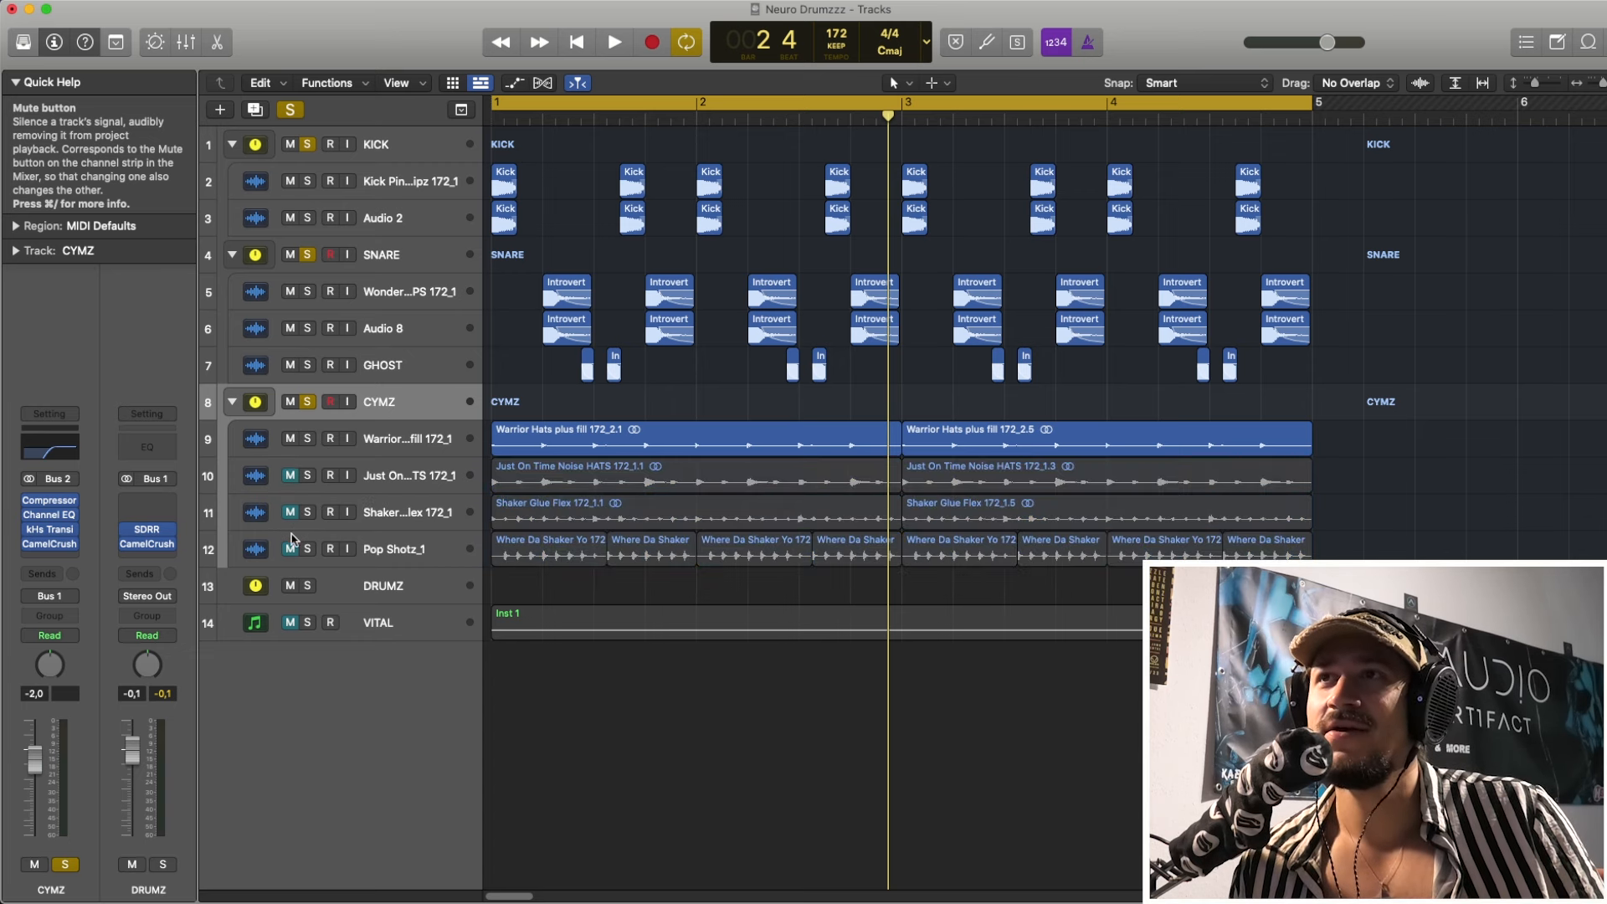
- Clear the stack solos, solo and play the Warrior Hats plus fill track, and return the playhead to bar 1
left_click(307, 403)
left_click(376, 444)
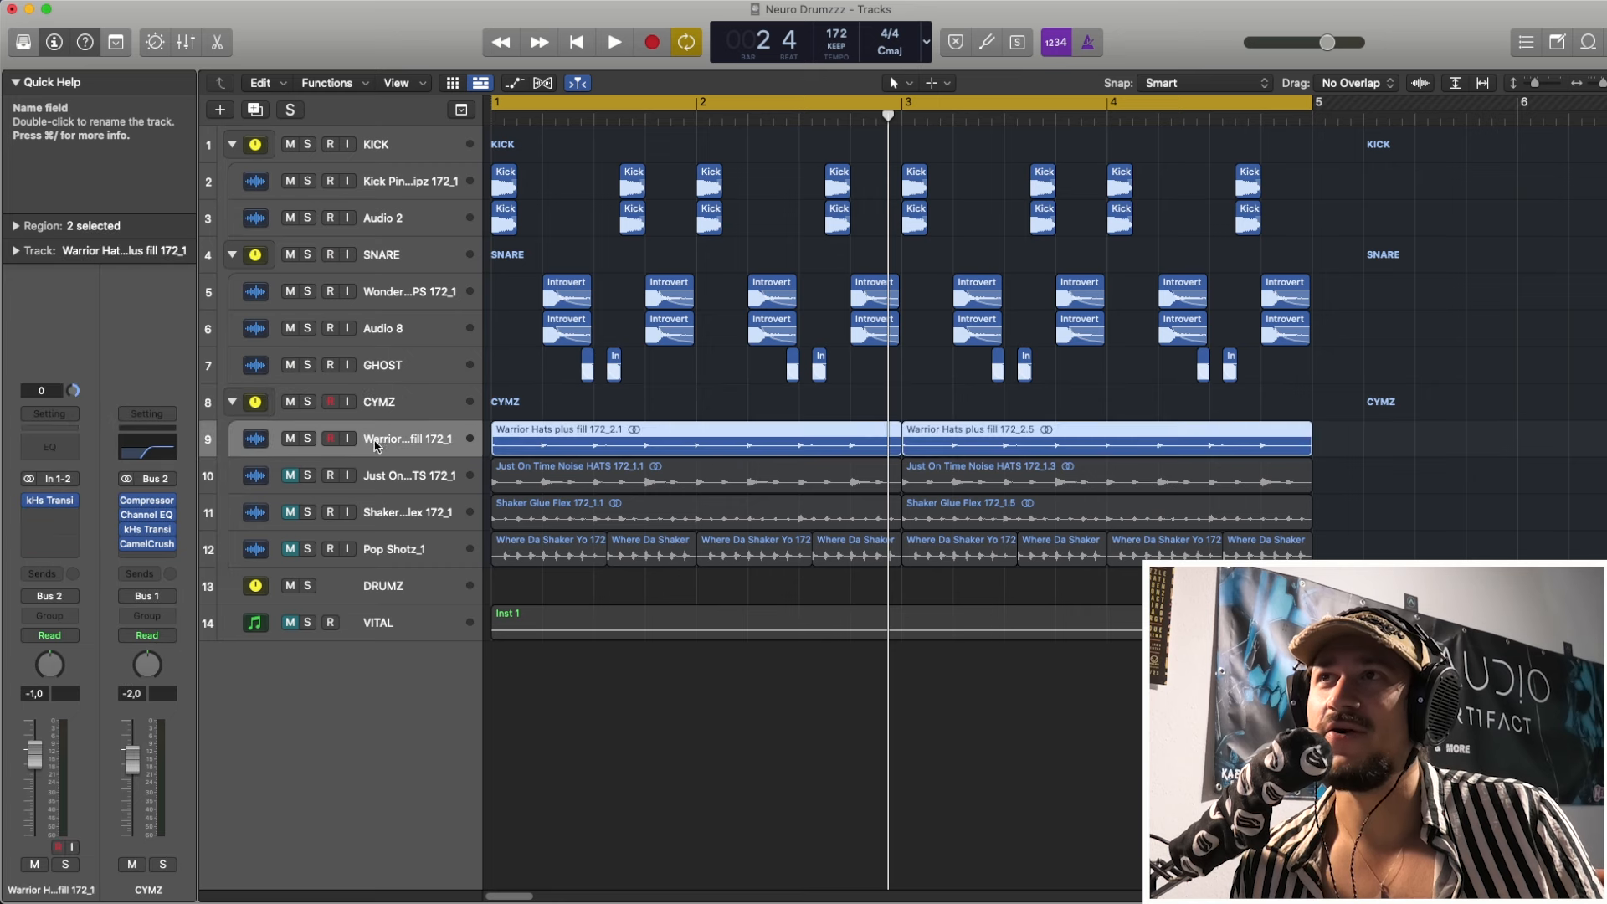
left_click(312, 439)
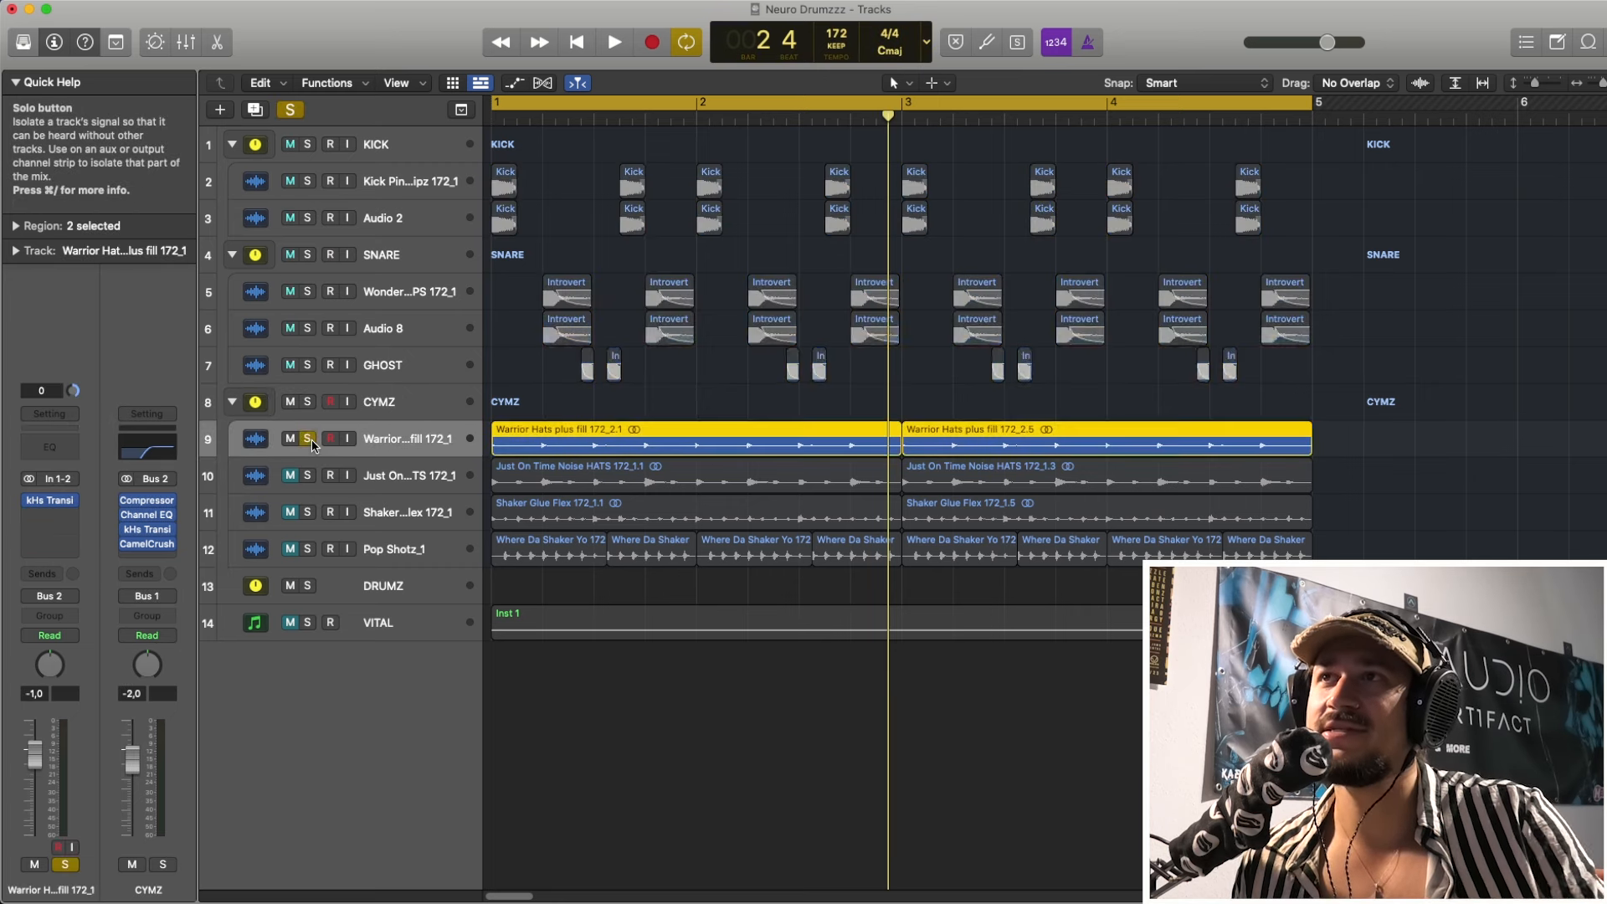
key("space")
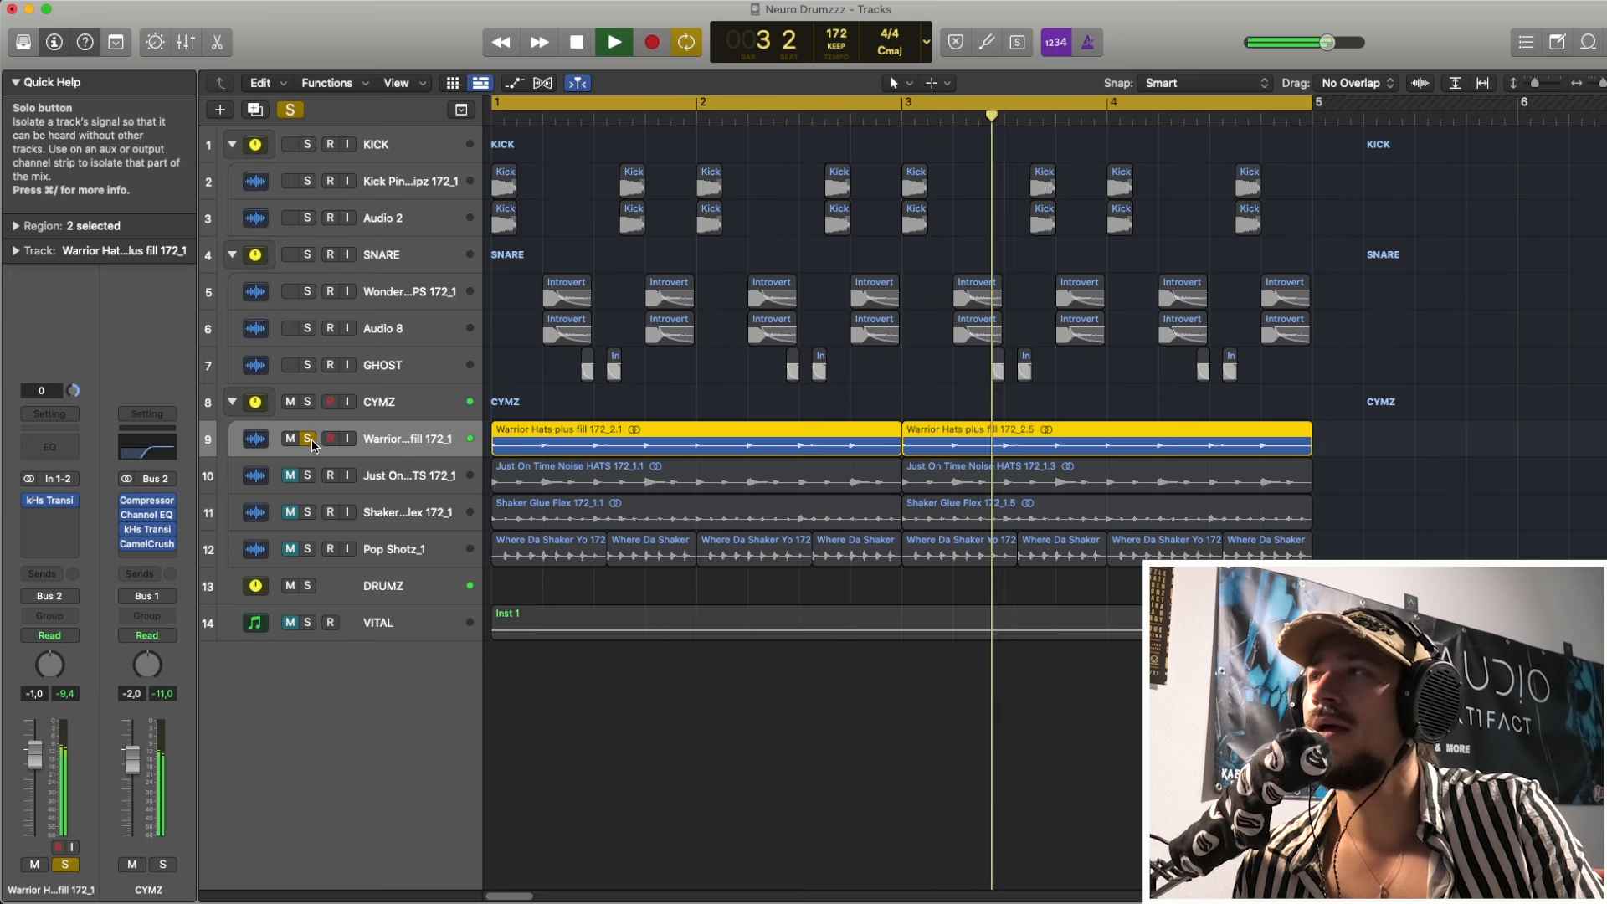
key("space")
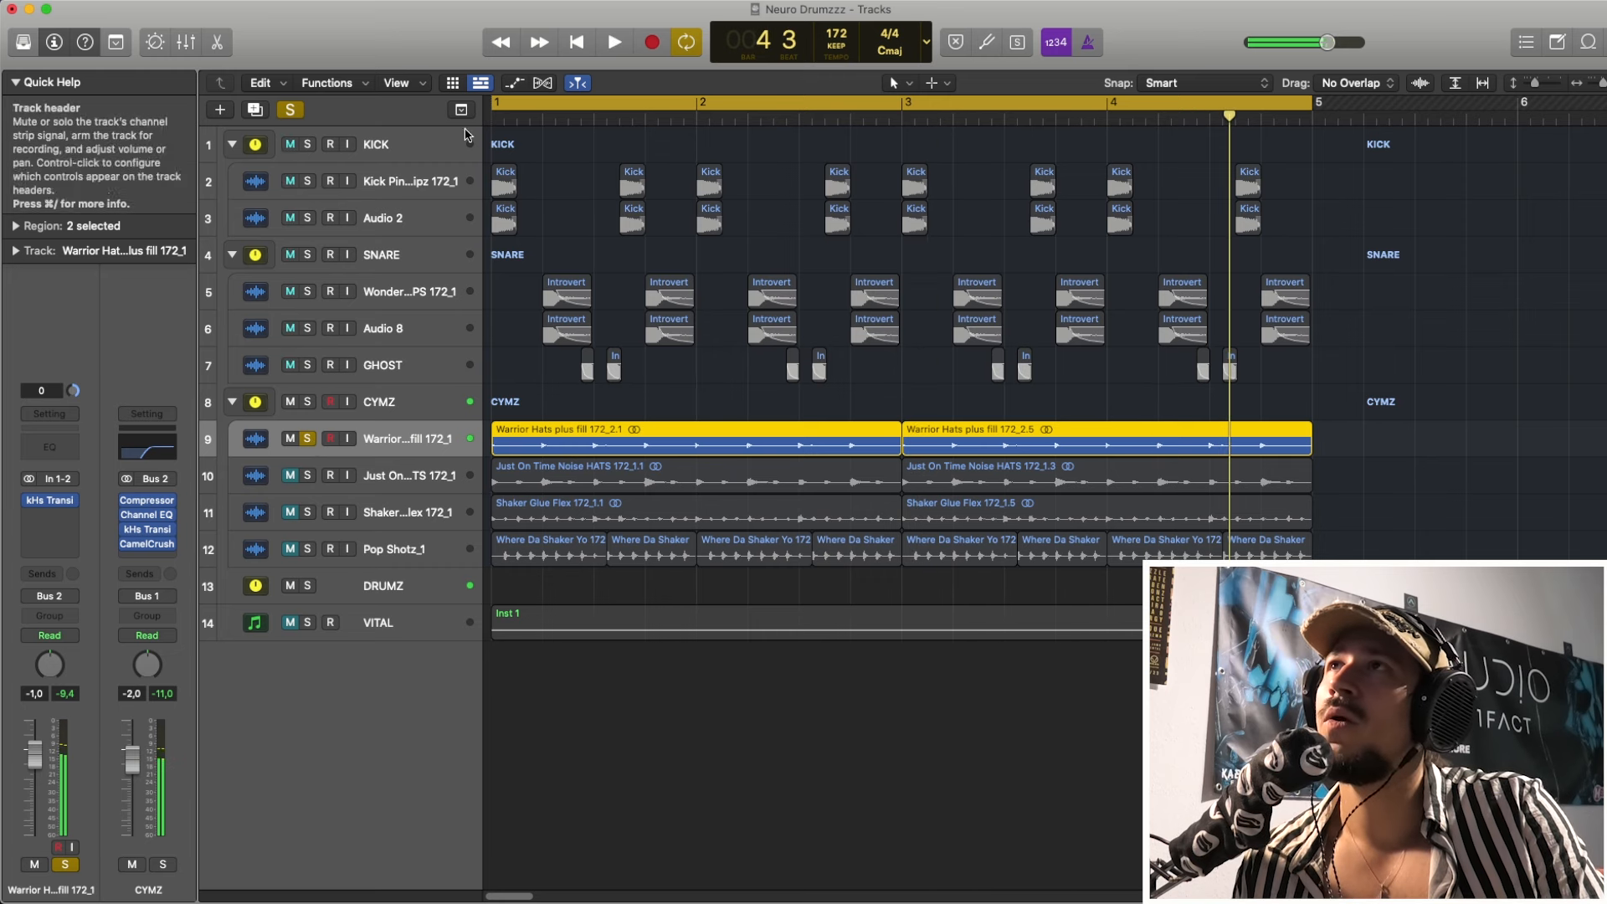
left_click_drag(507, 123, 598, 134)
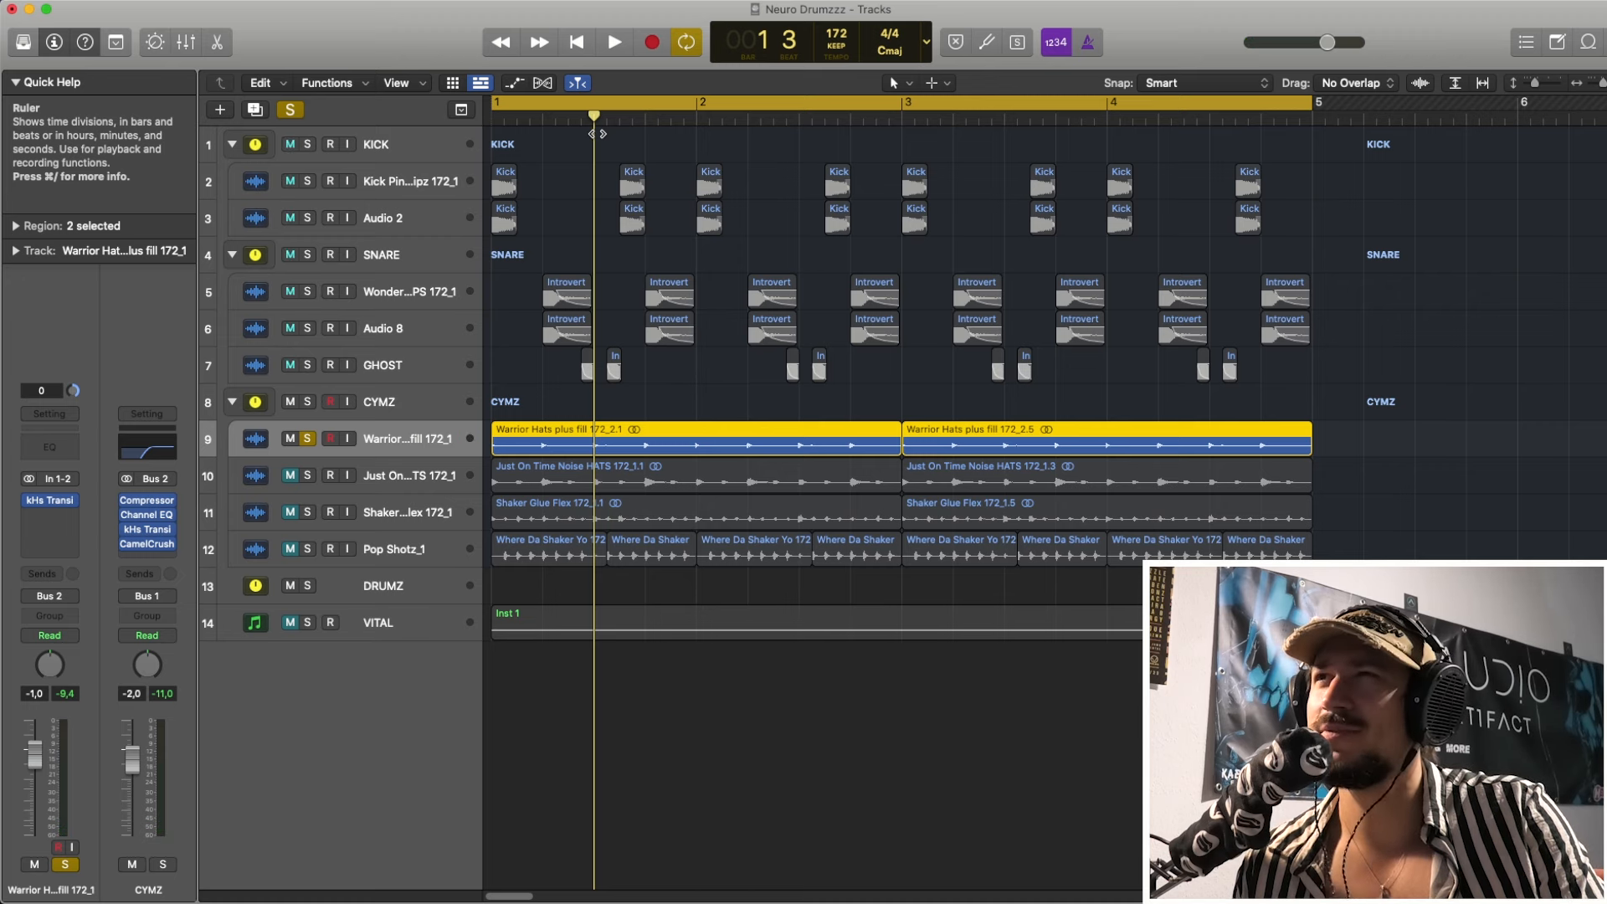
left_click_drag(597, 134, 493, 130)
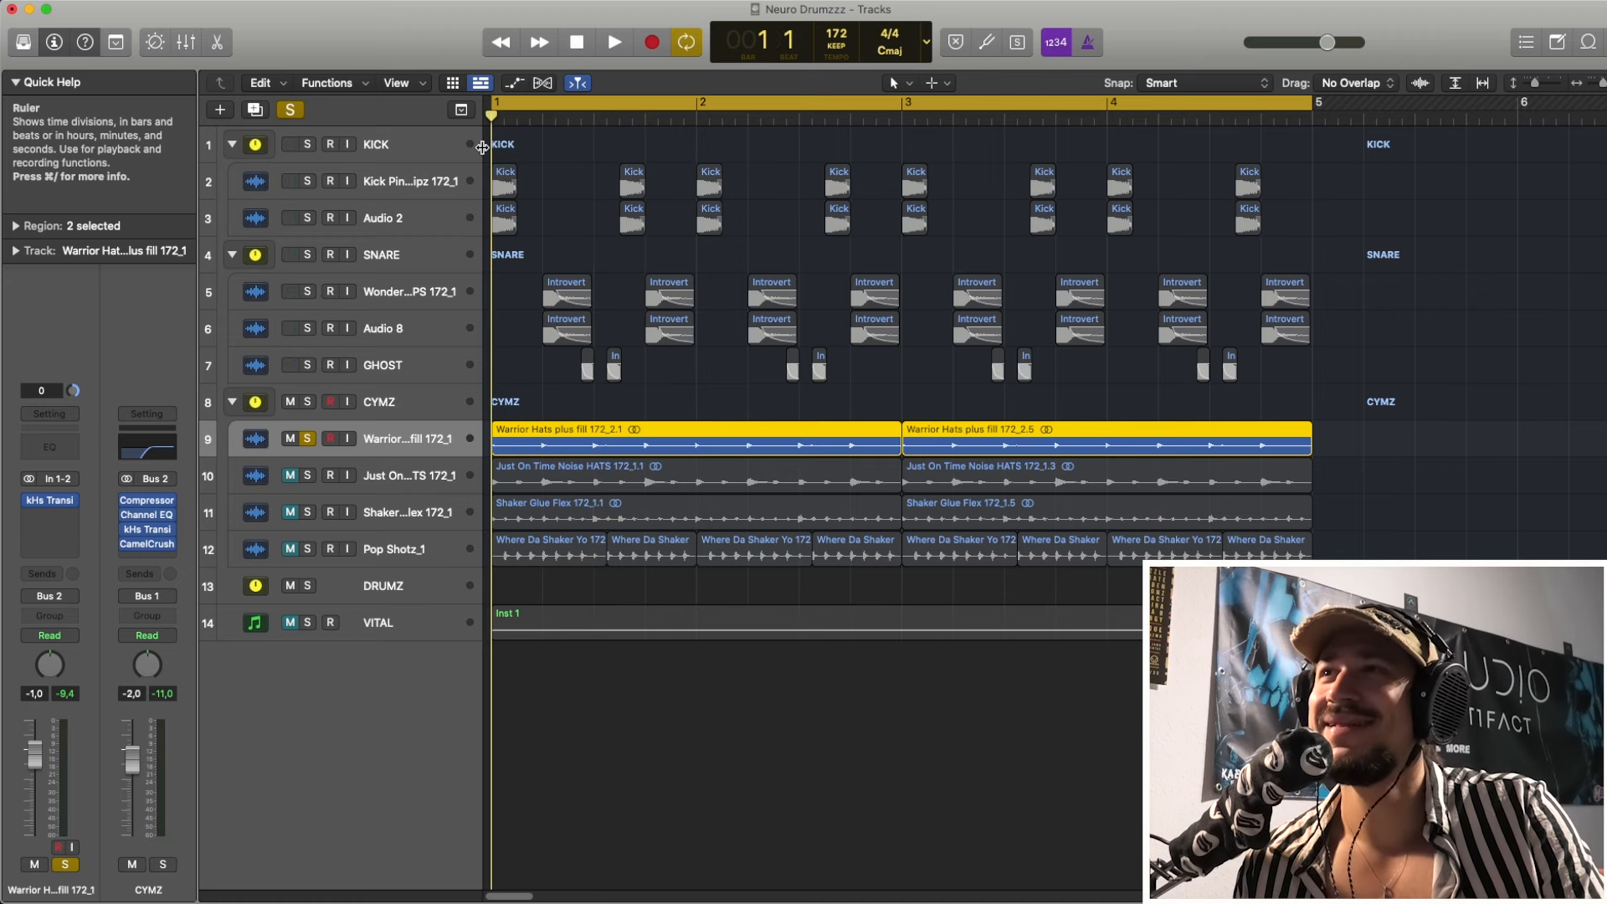
- Solo the Just On Time Noise HATS track in place of Warrior Hats and play it from bar 1
left_click(307, 474)
left_click(307, 438)
left_click(379, 480)
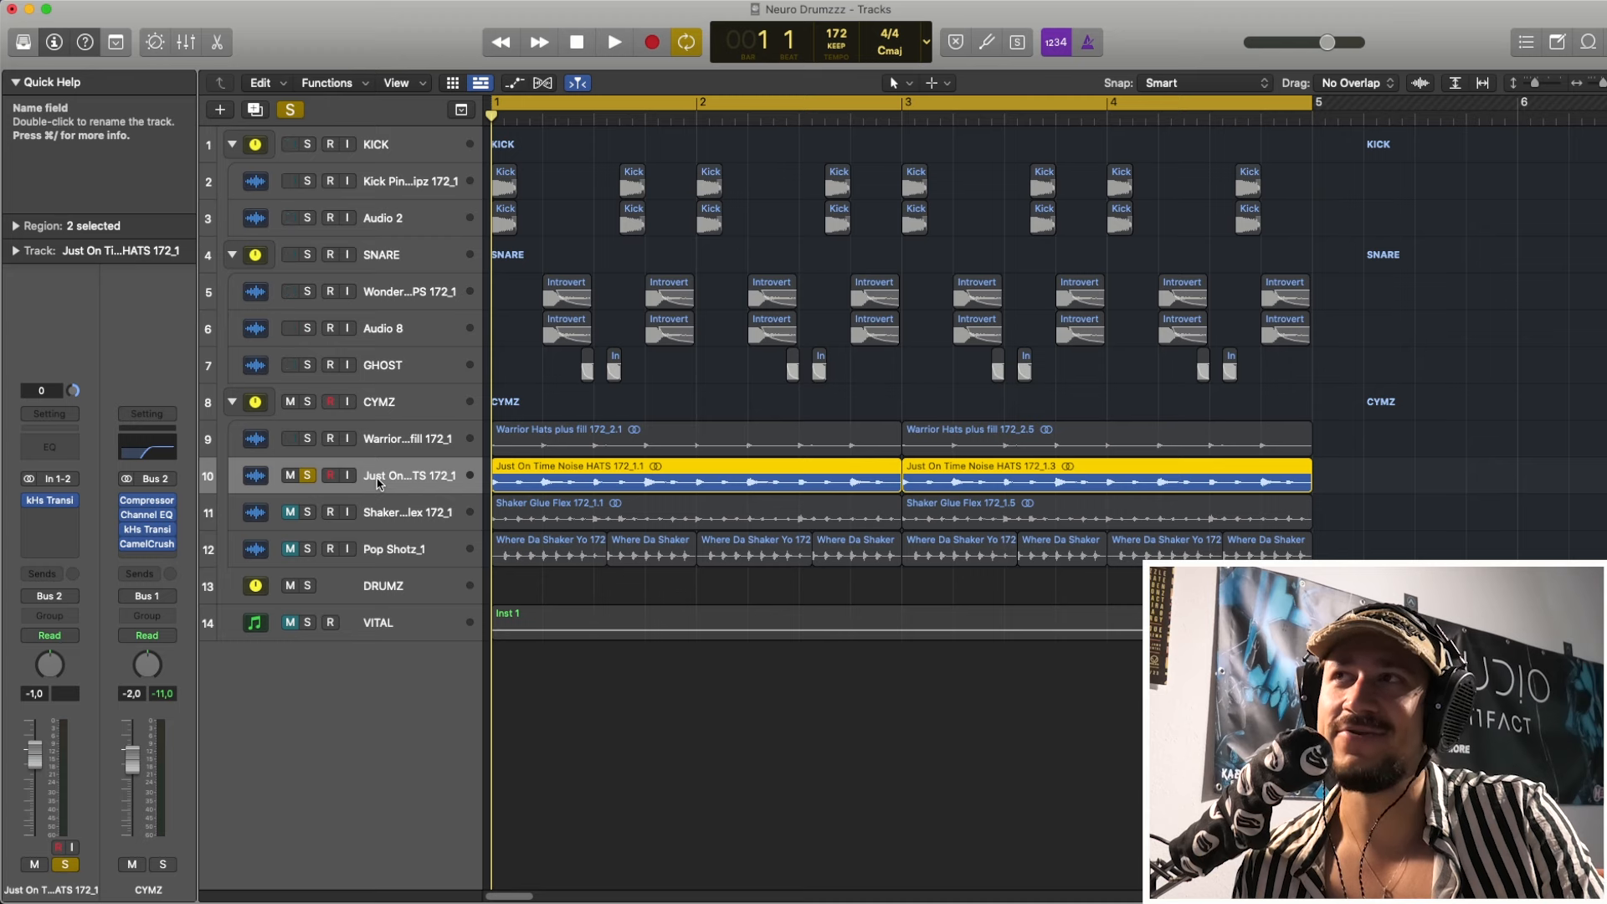
key("space")
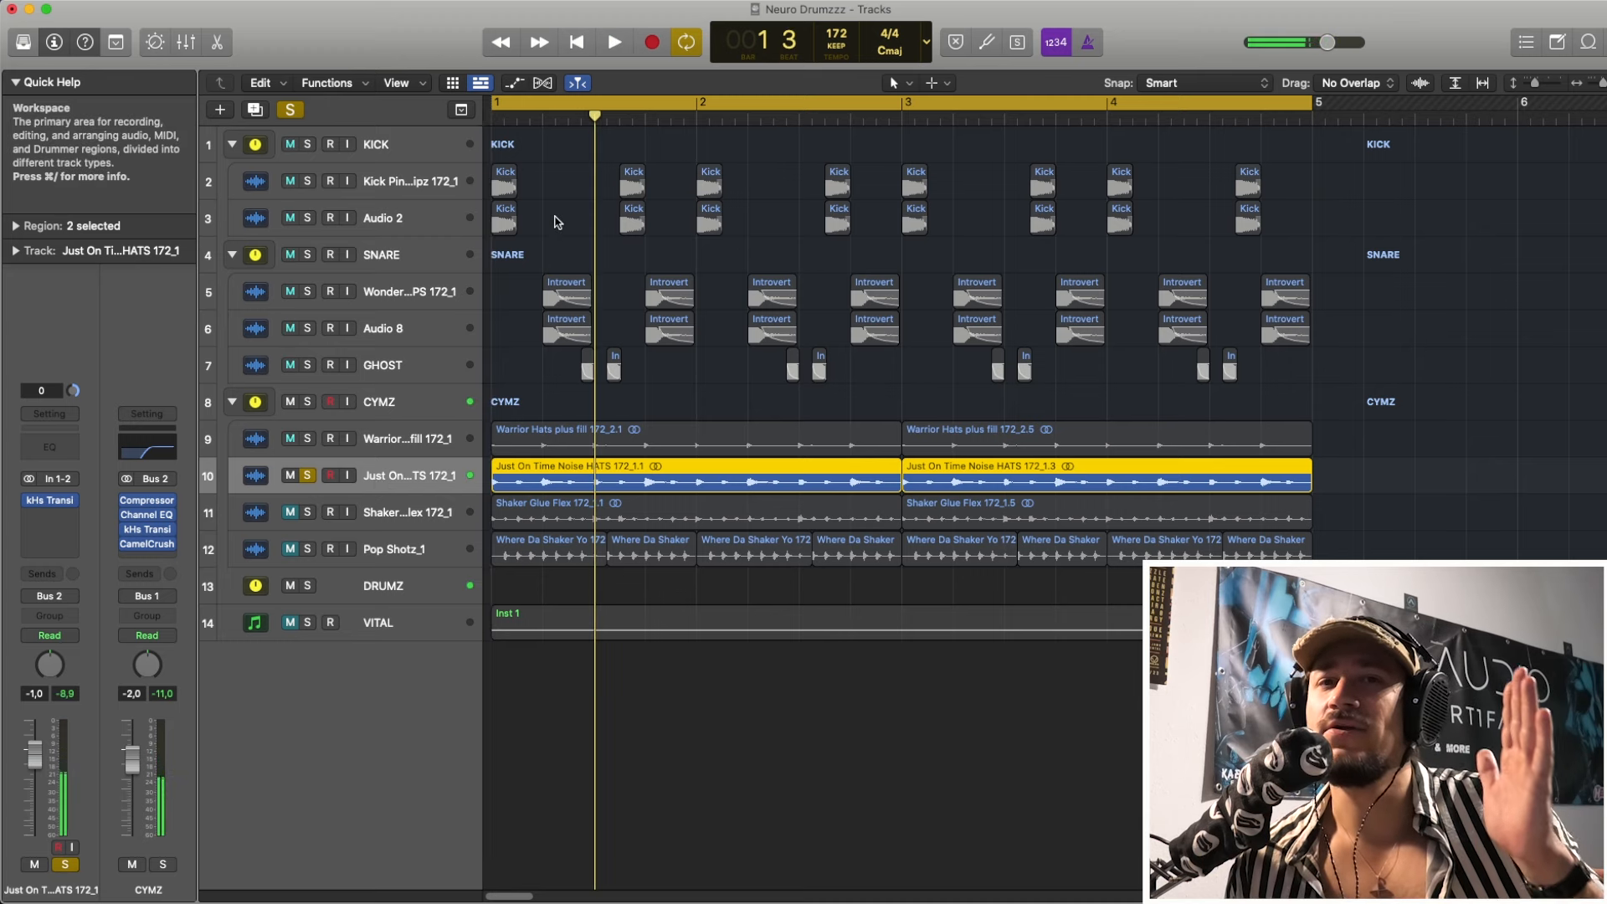
left_click(517, 122)
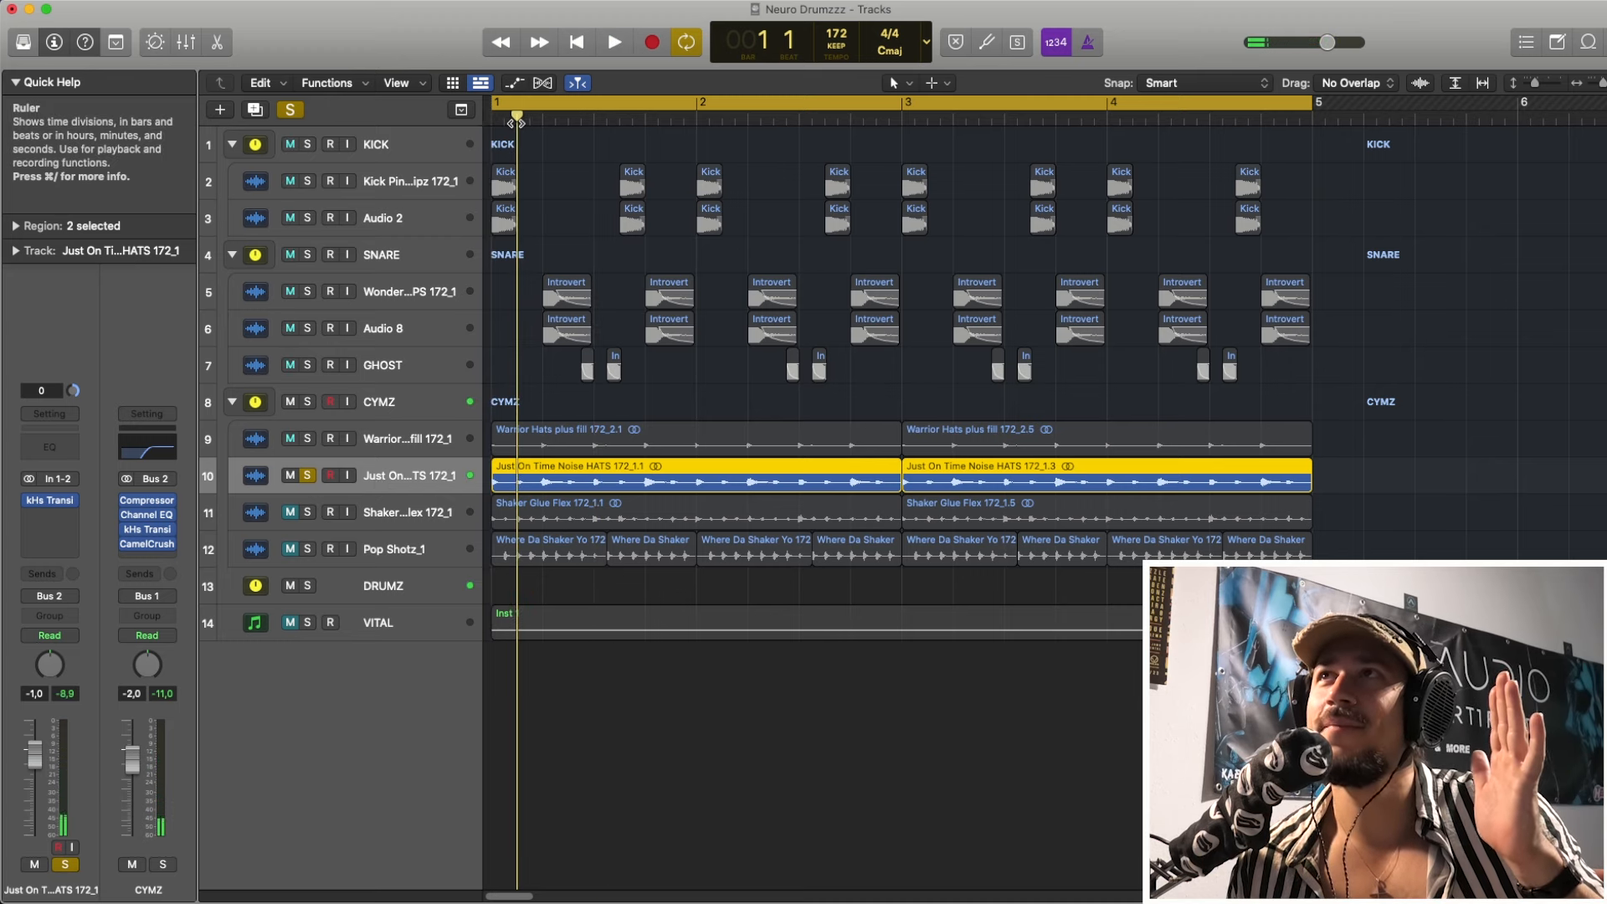
mouse_move(516, 123)
left_mouse_down()
mouse_move(491, 121)
mouse_move(541, 119)
mouse_move(491, 118)
left_mouse_up()
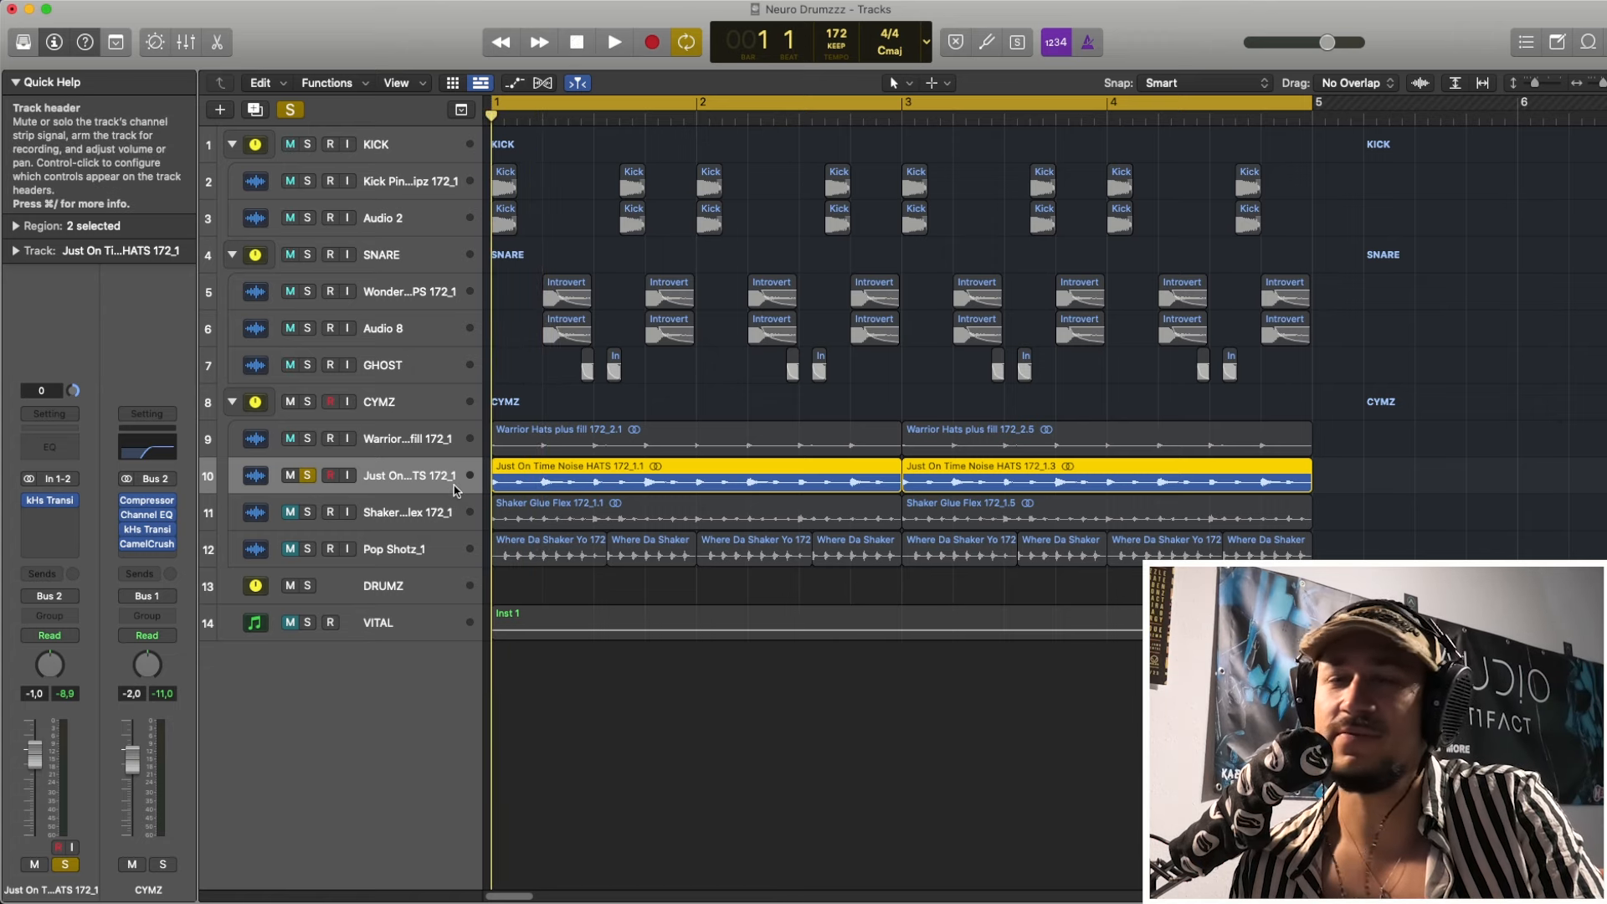
key("space")
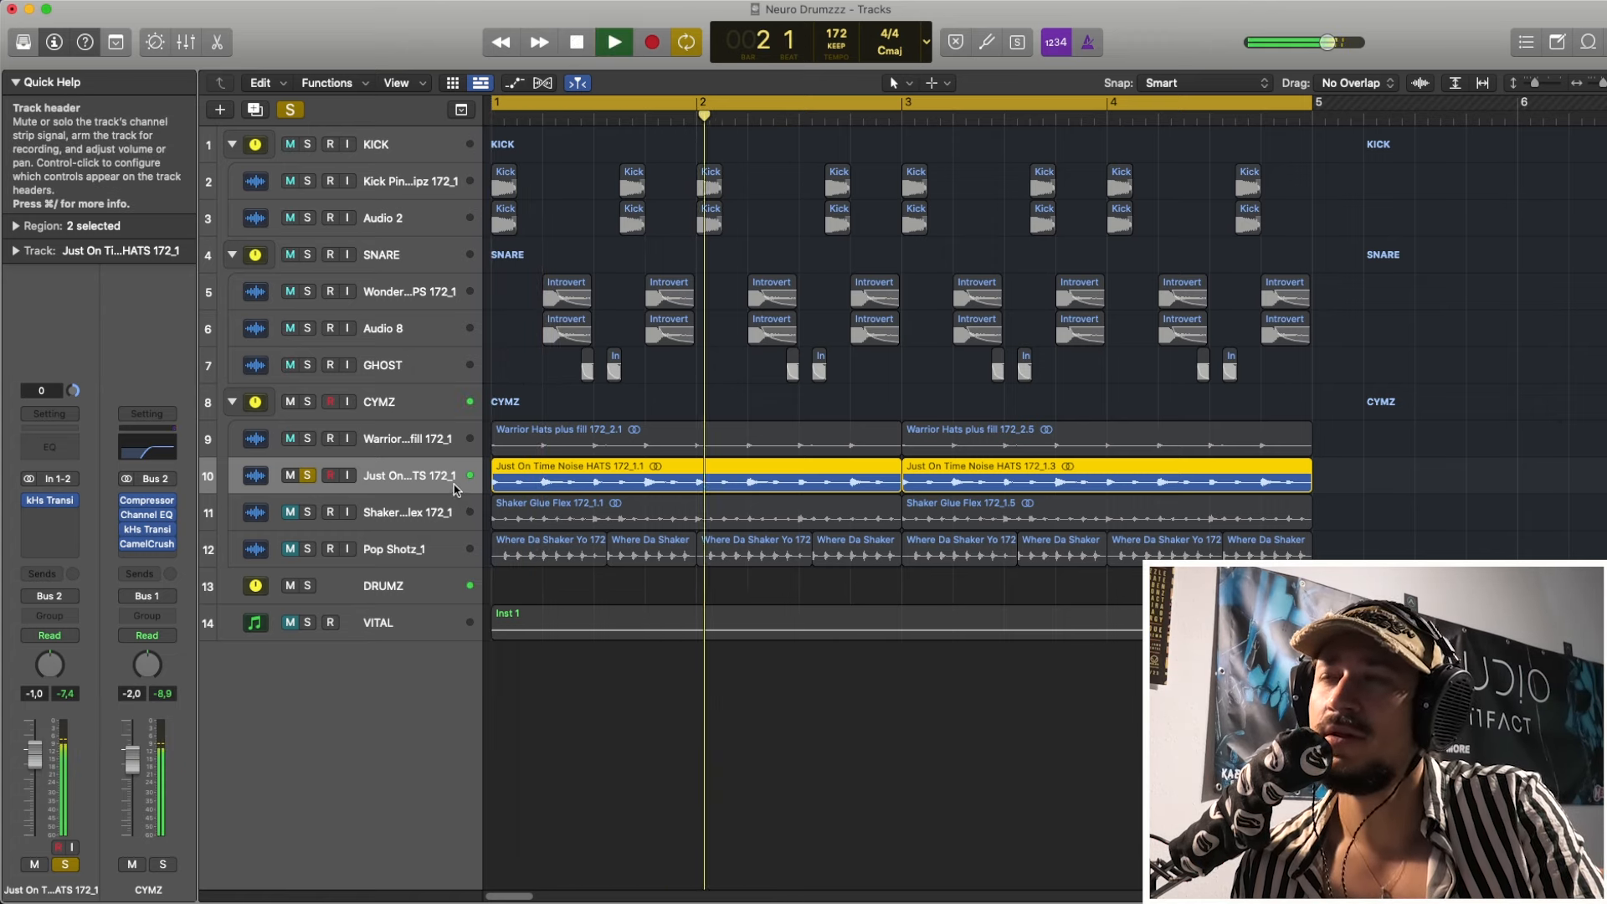
- Solo the Warrior Hats plus fill track in place of Just On Time Noise HATS and play it from bar 1
key("space")
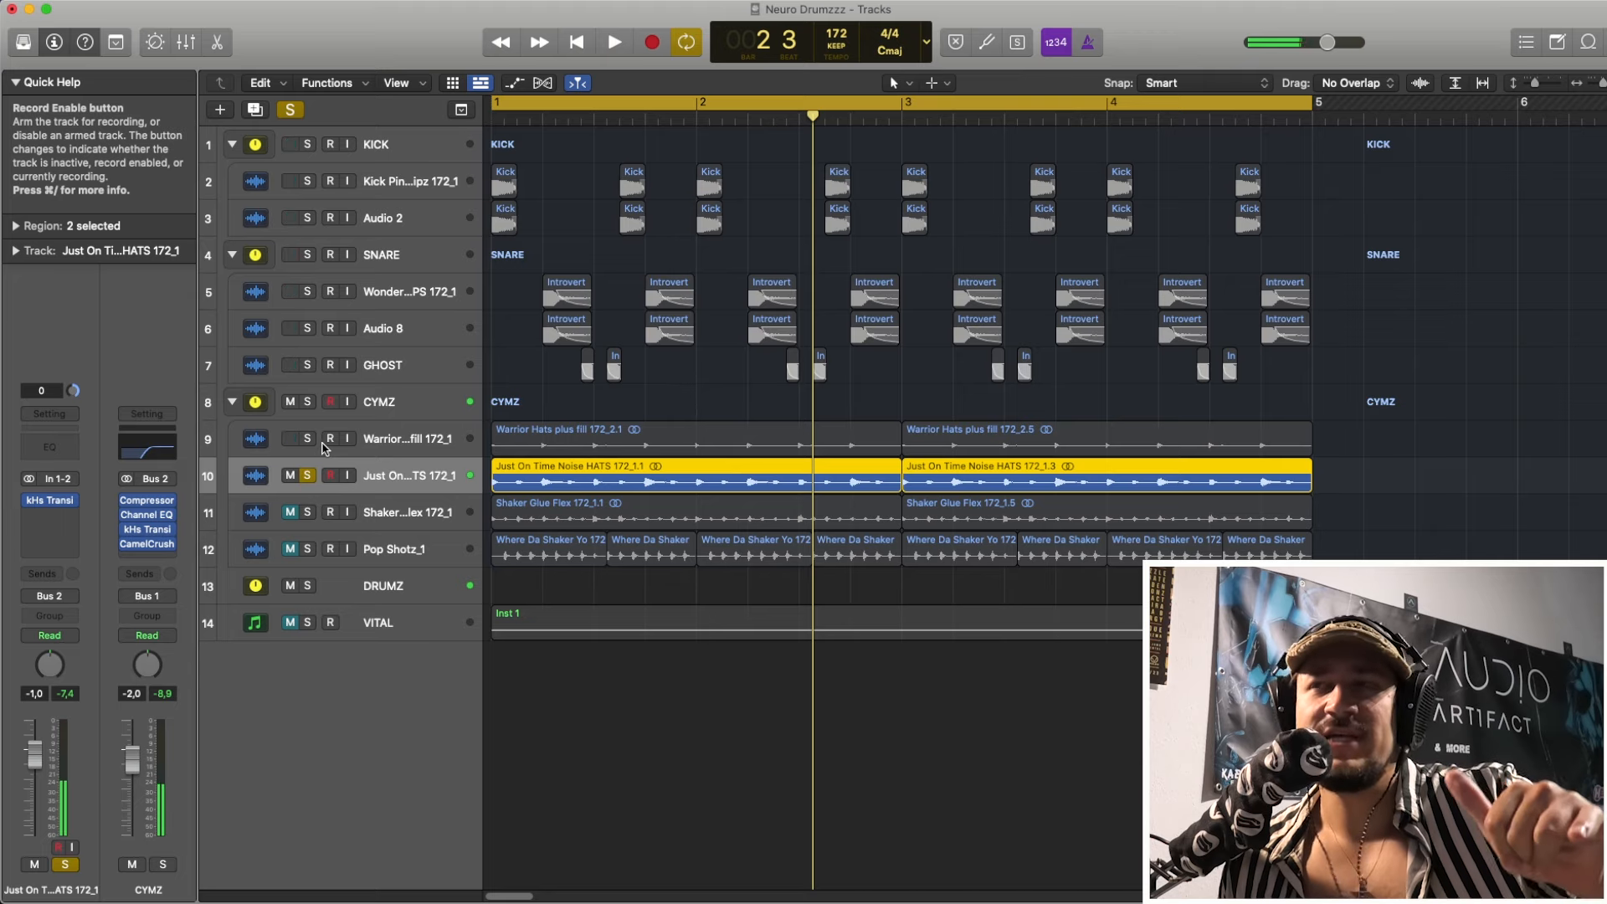
left_click(308, 440)
left_click(310, 475)
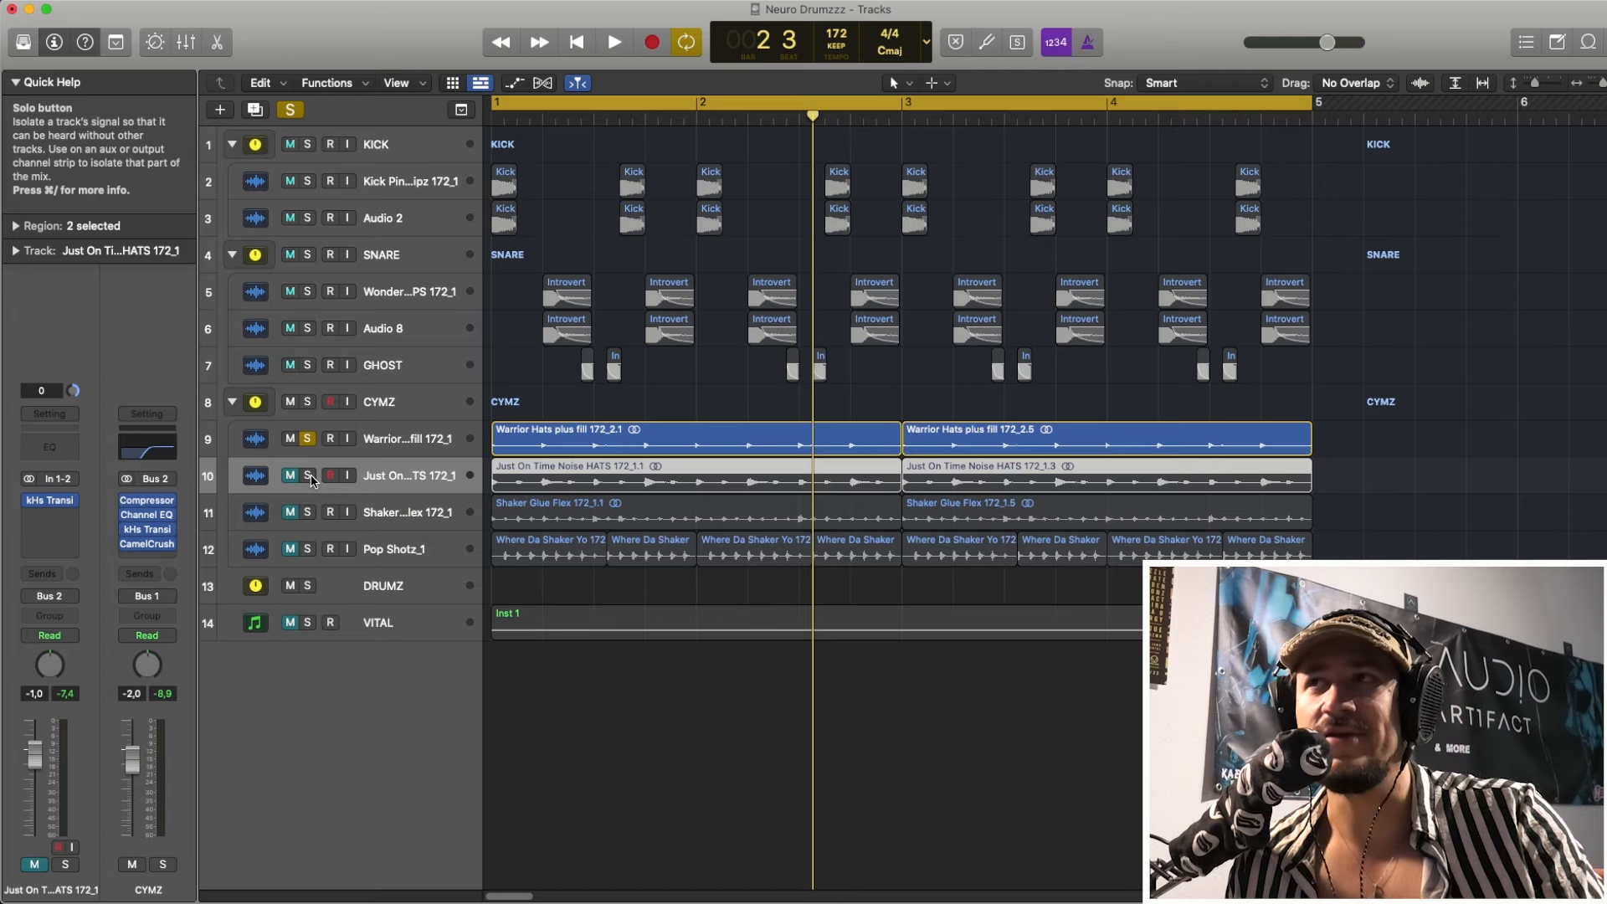
key("space")
key("space")
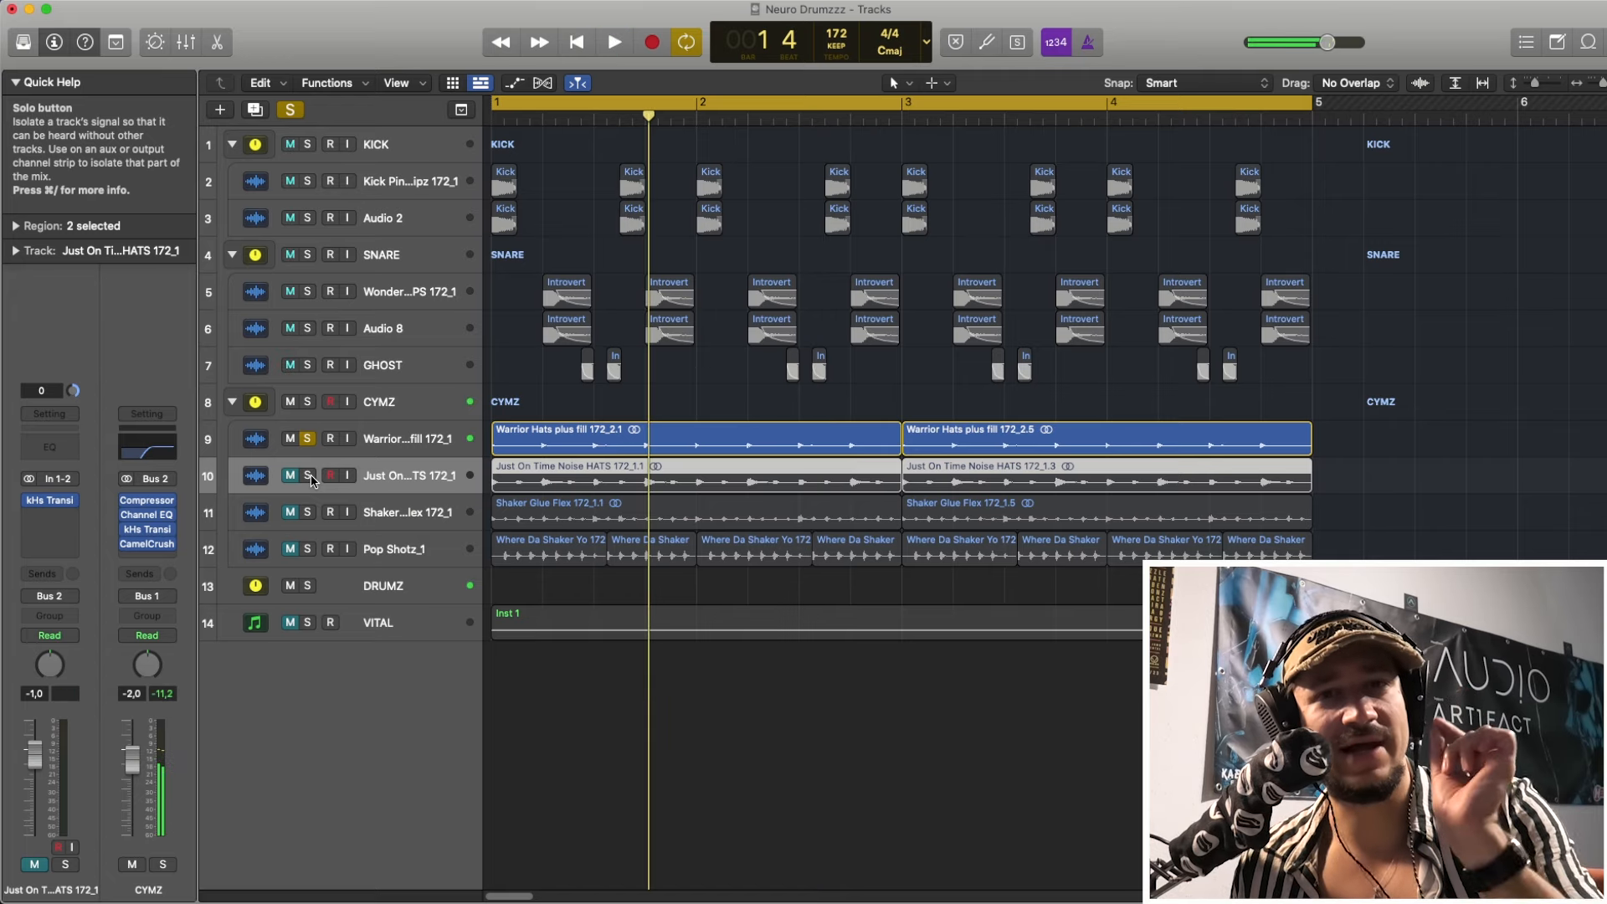
key("space")
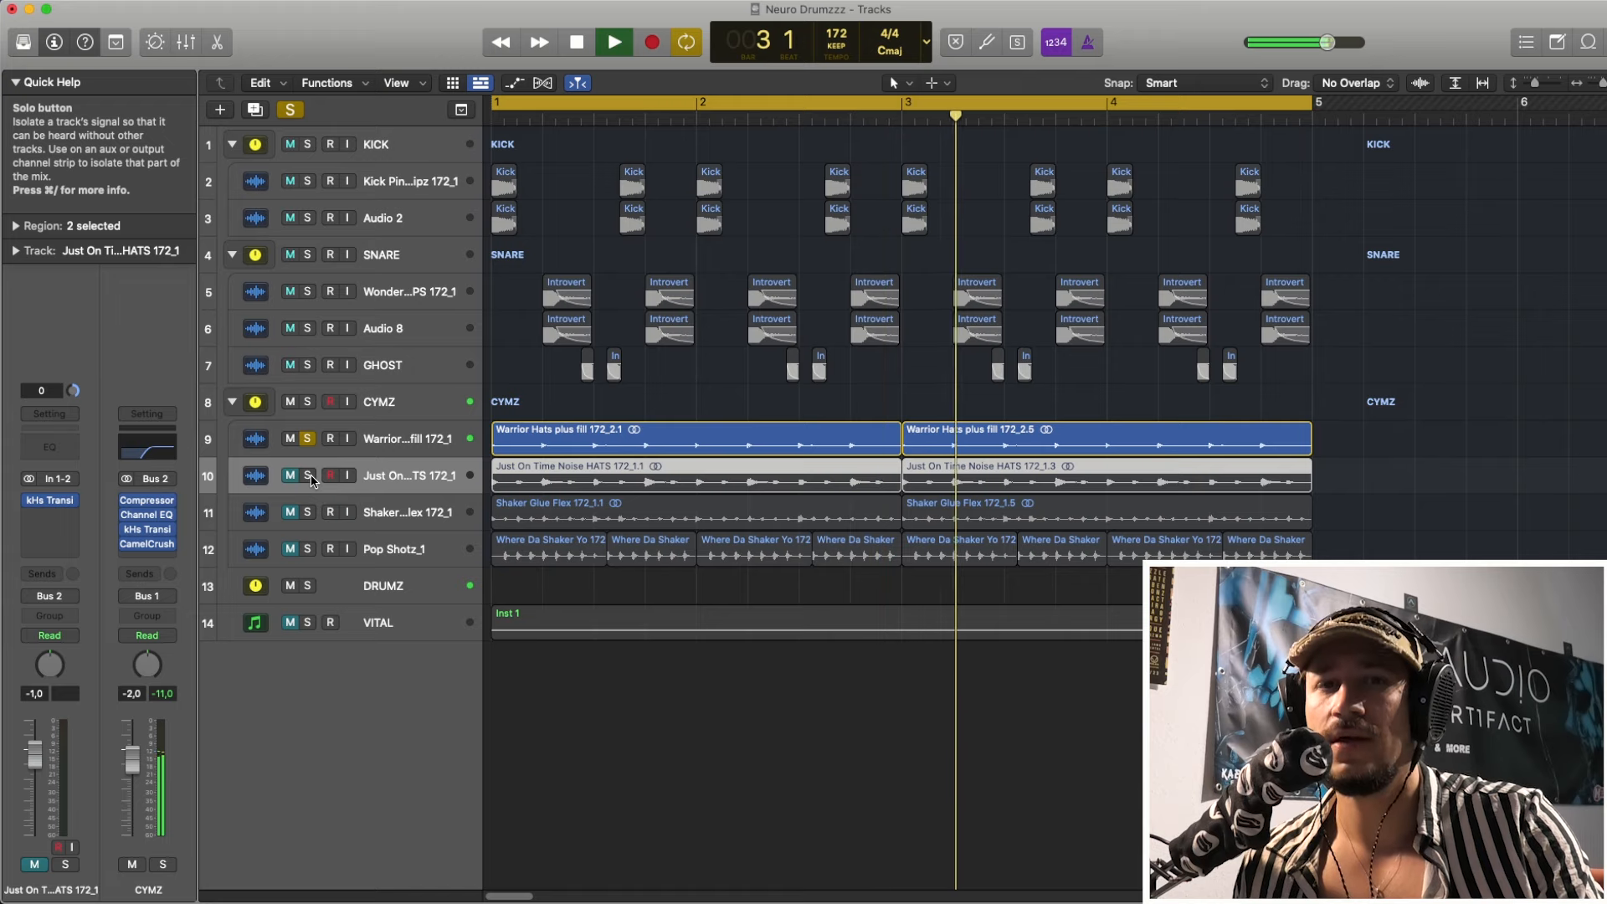
key("space")
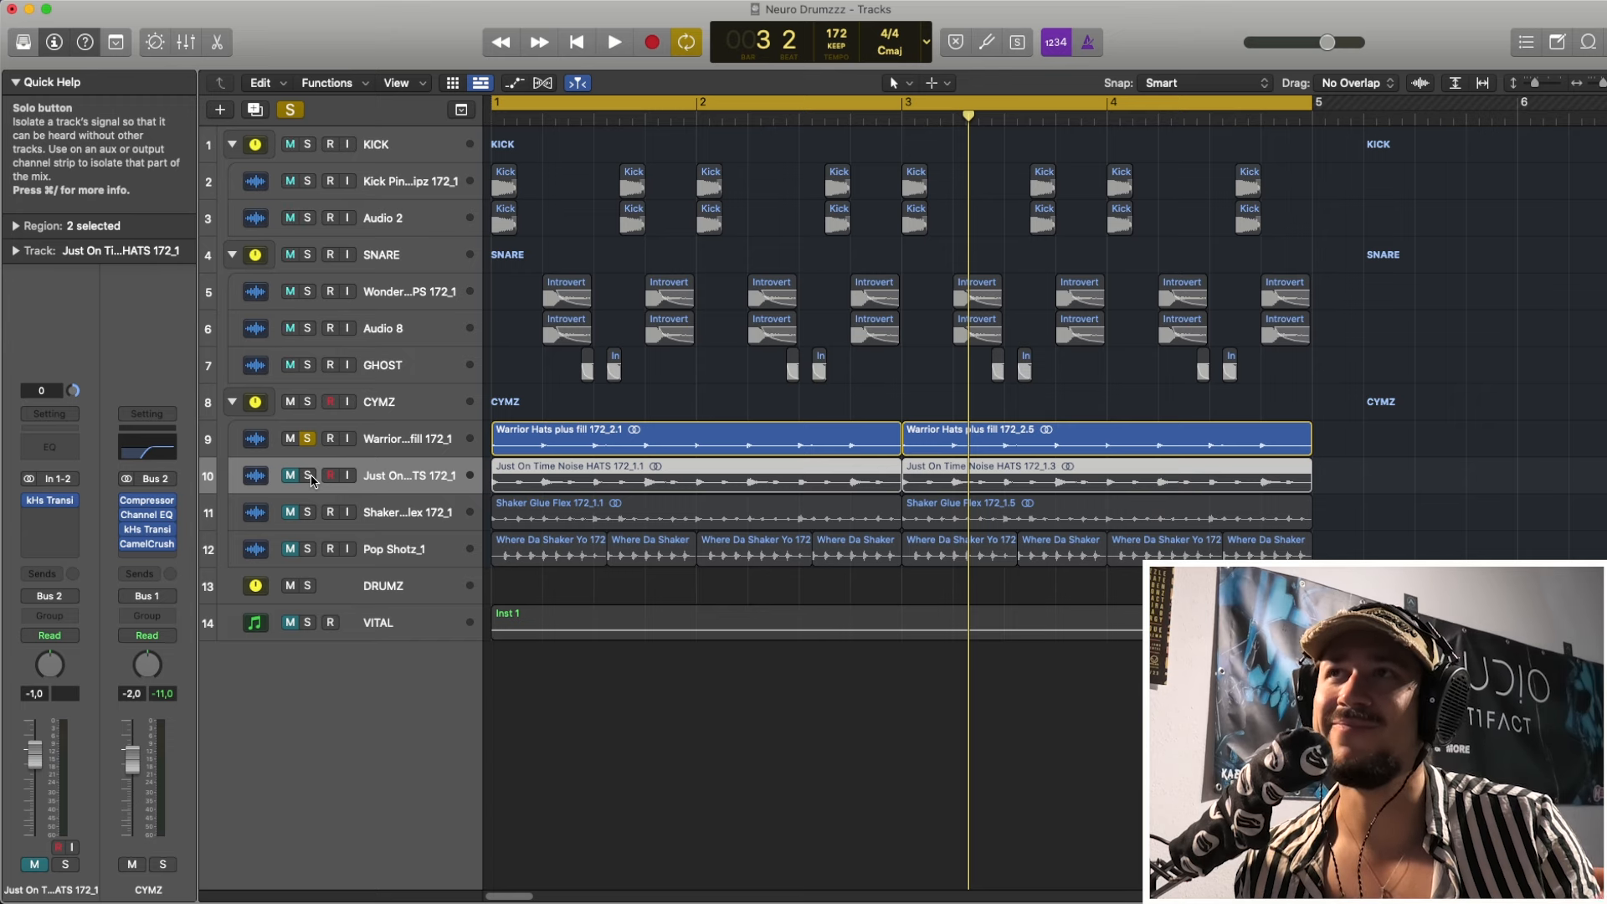
- Add the Just On Time Noise HATS track to the Warrior Hats plus fill solo and briefly play both layers
left_click(308, 475)
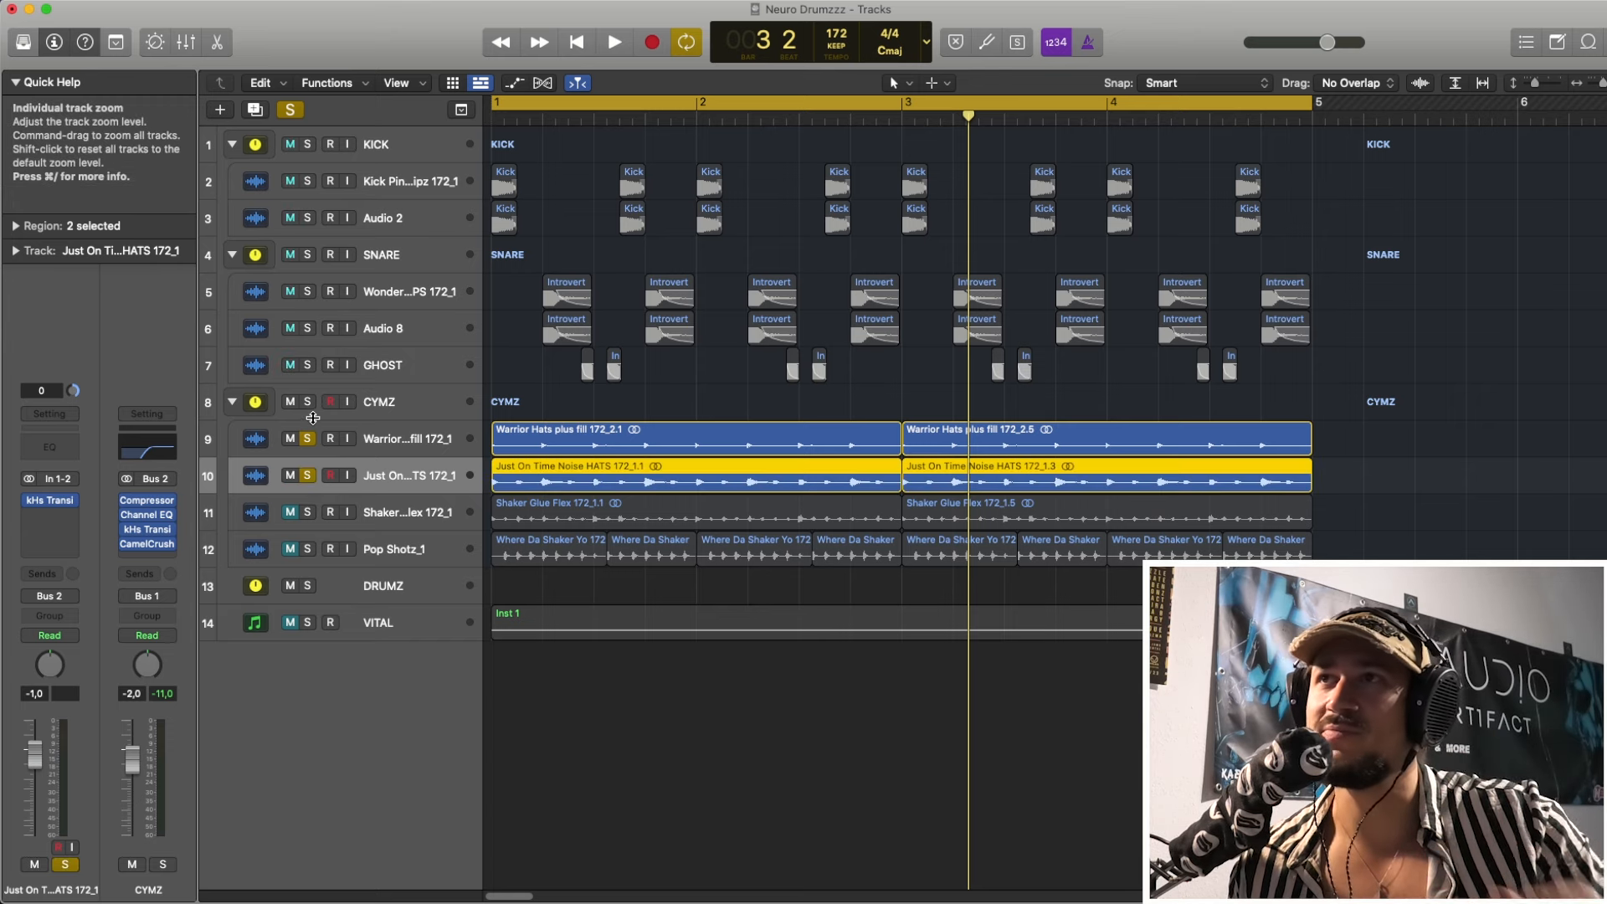
left_click(308, 439)
left_click(308, 439)
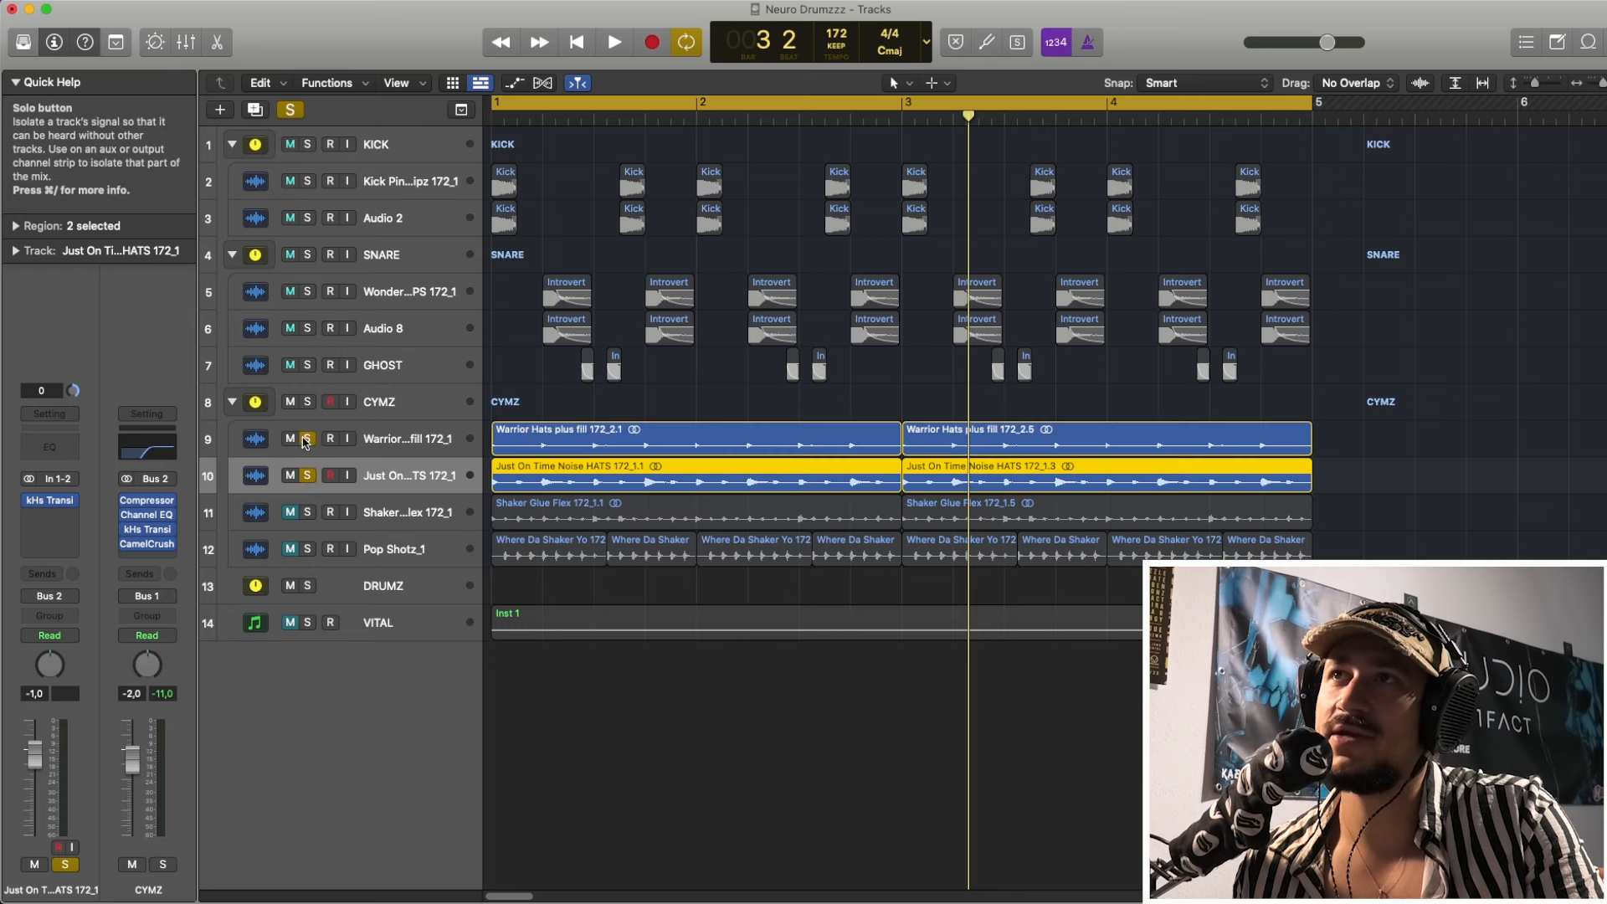
left_click(308, 476)
key("space")
left_click(310, 476)
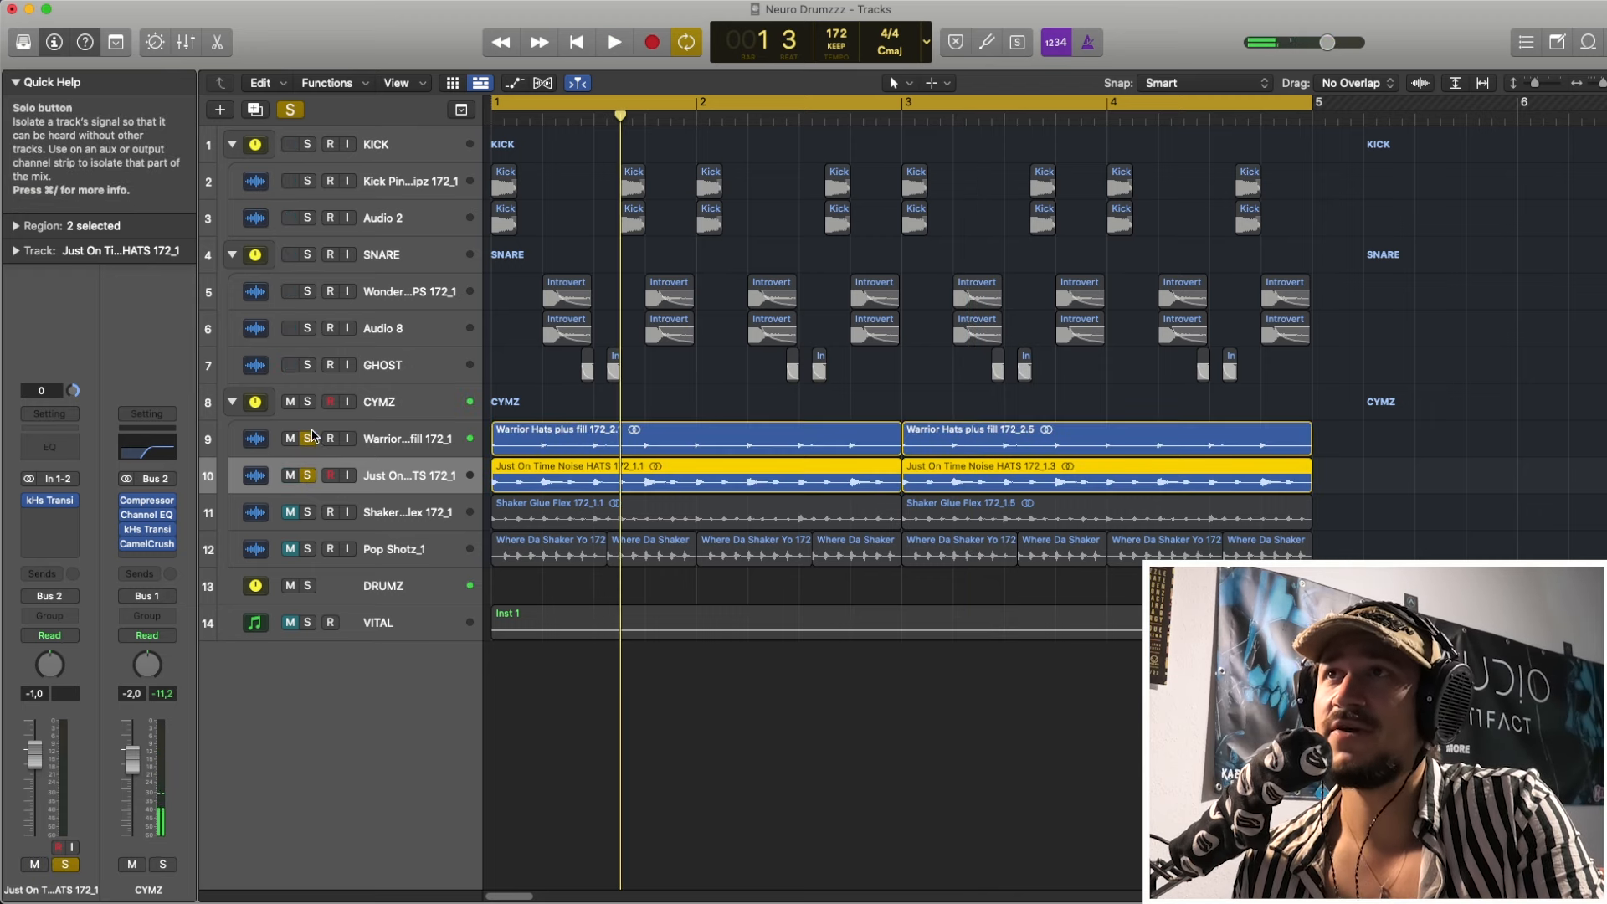
- Remove the Warrior Hats plus fill solo and play the Just On Time Noise HATS track alone
left_click(309, 438)
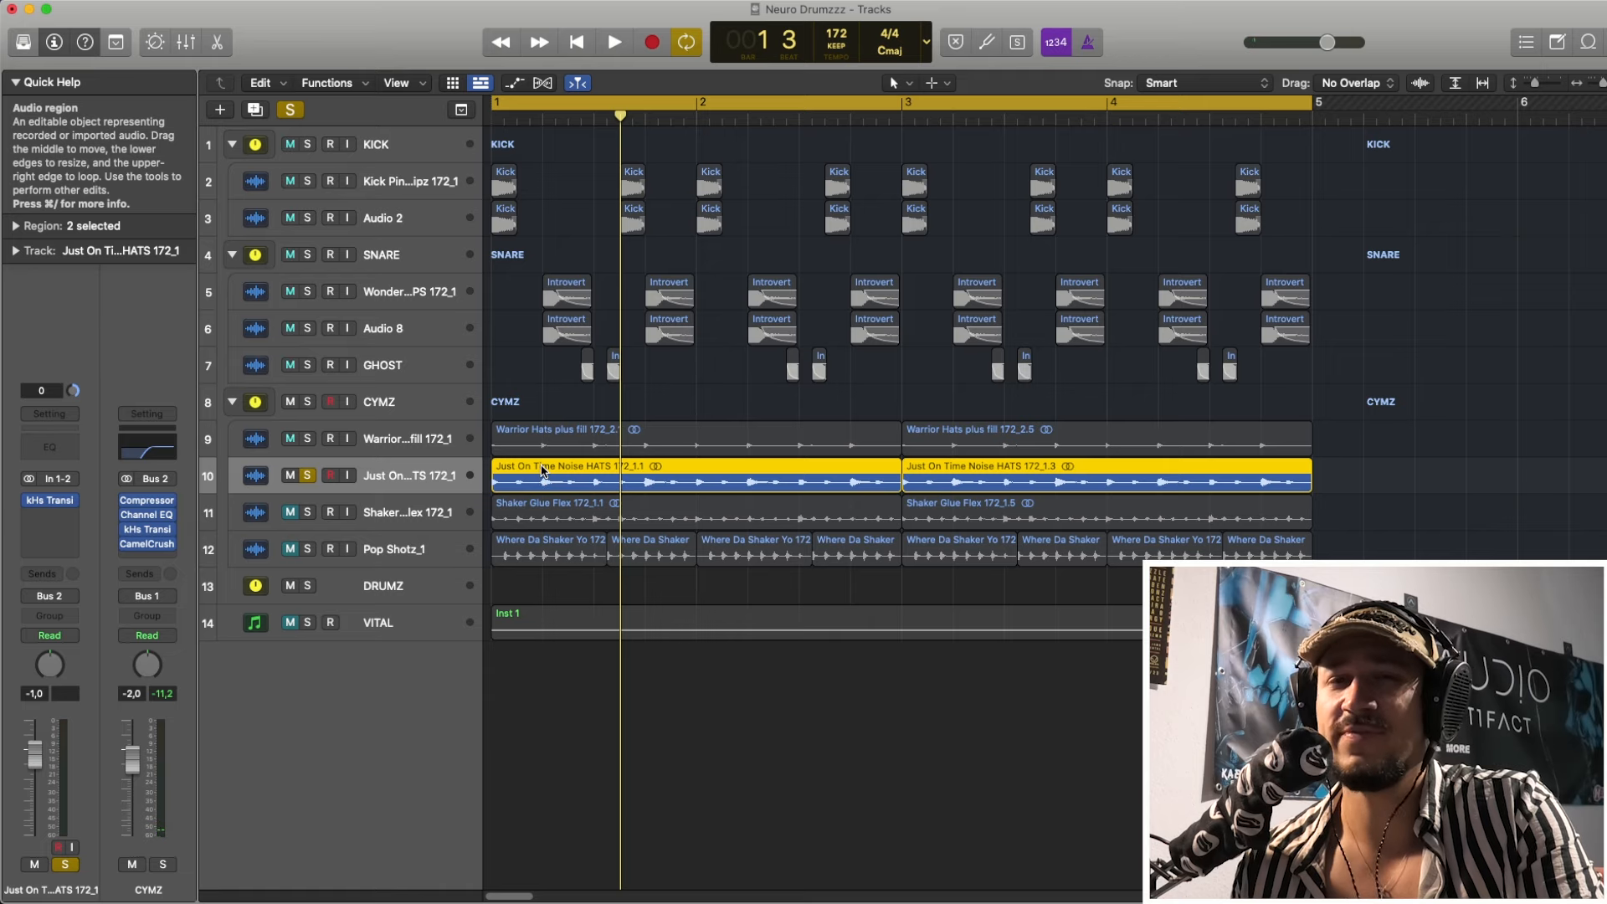
key("space")
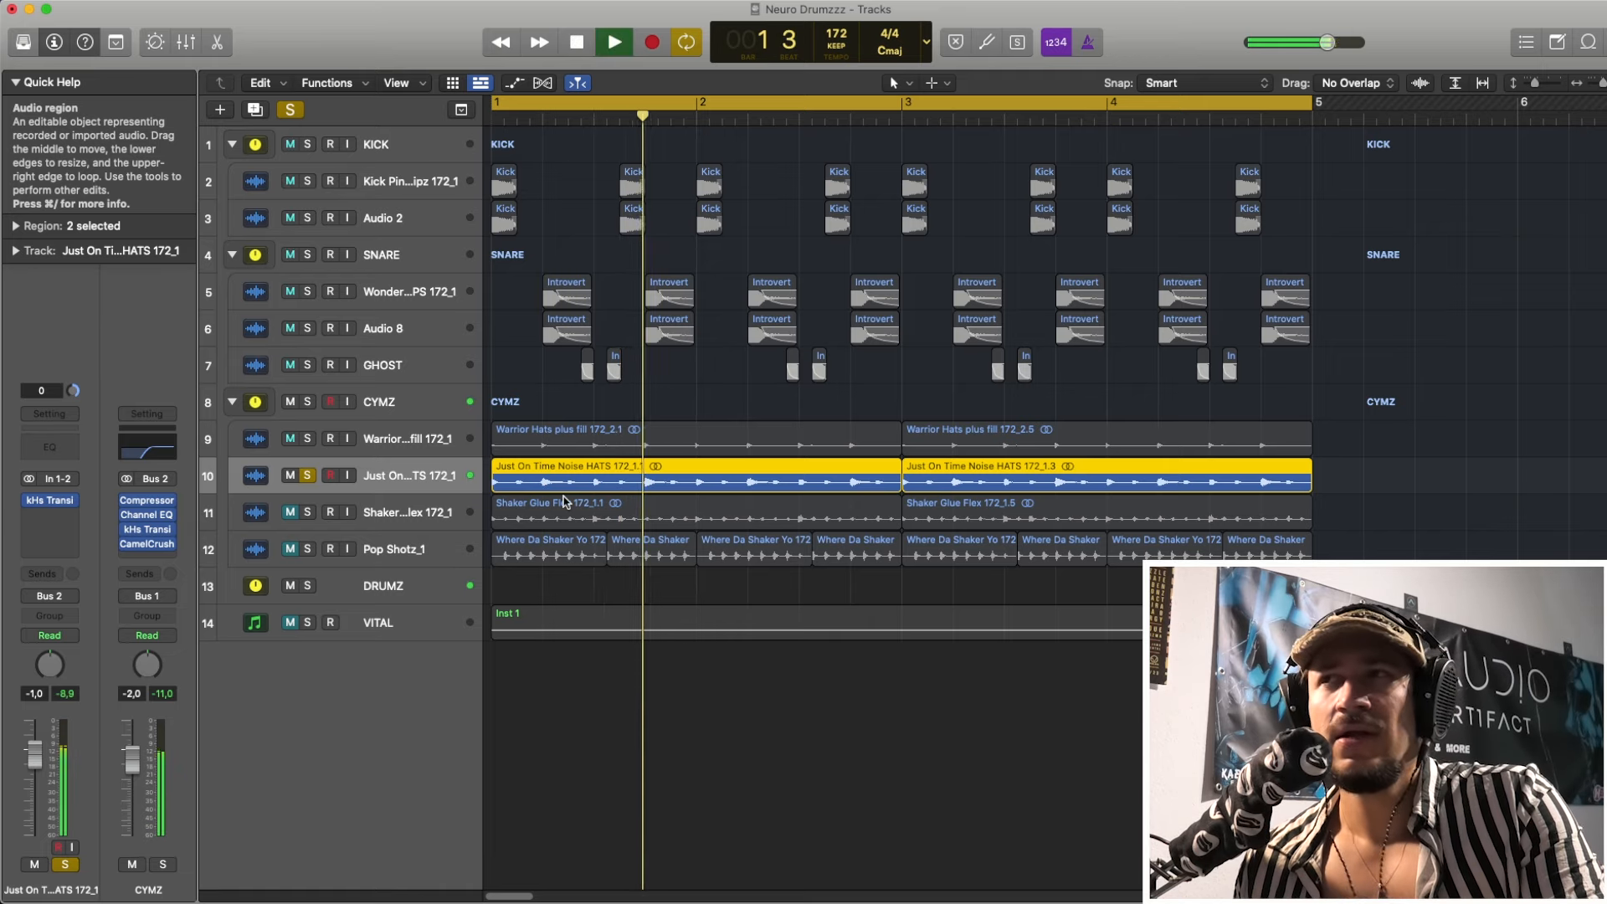
key("space")
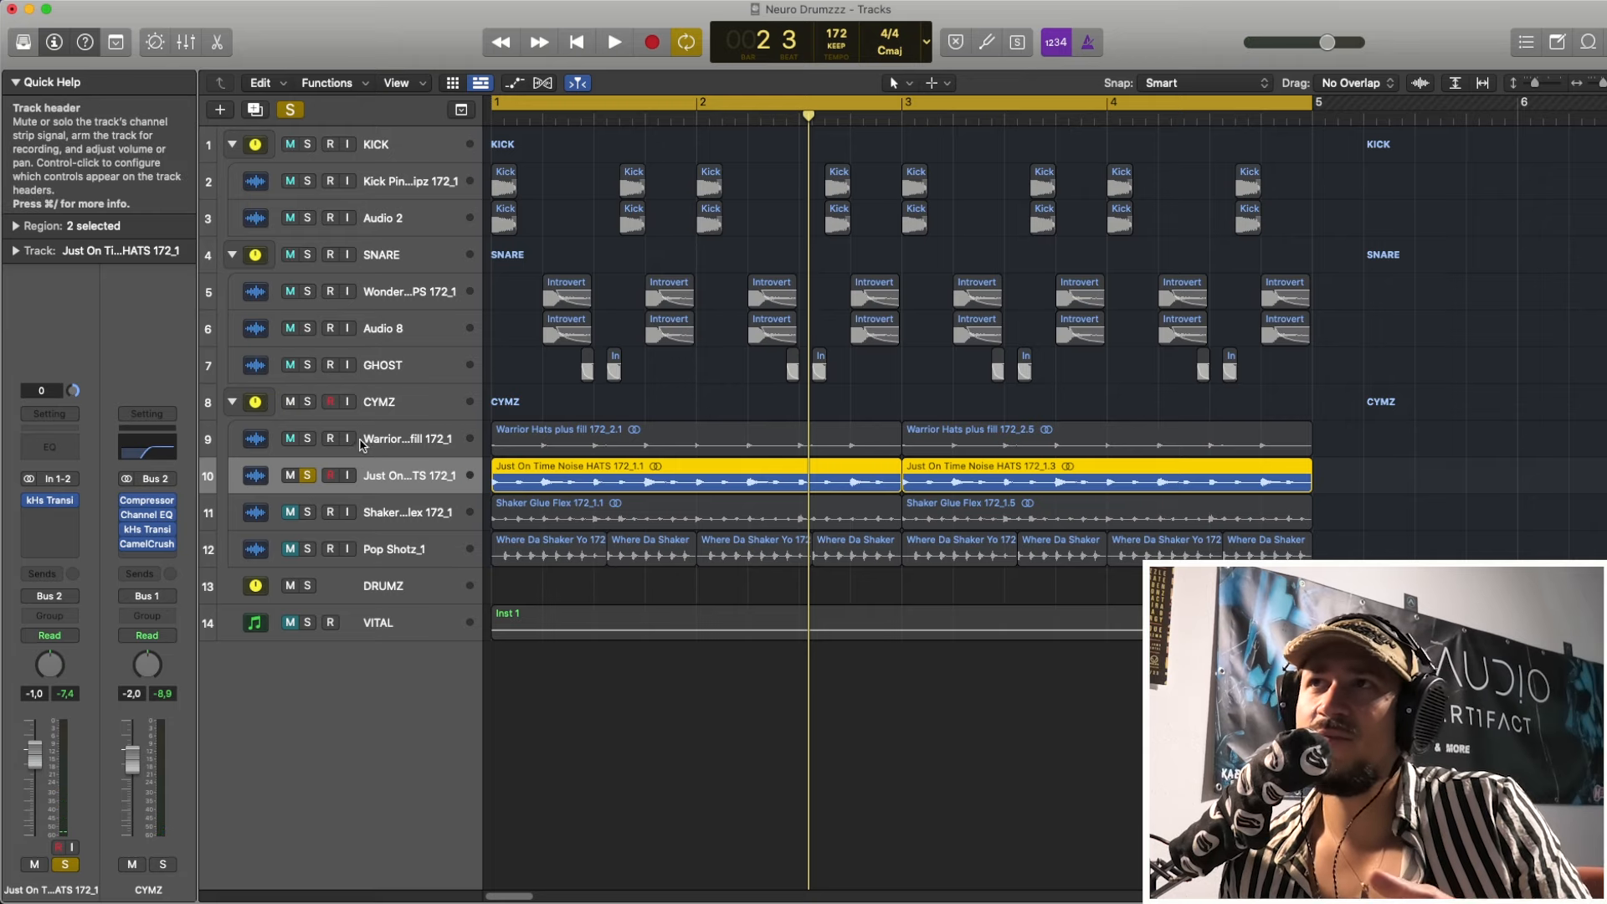
- Solo Warrior Hats plus fill together with Just On Time Noise HATS, select each track in turn, and play the combined layers
left_click(315, 442)
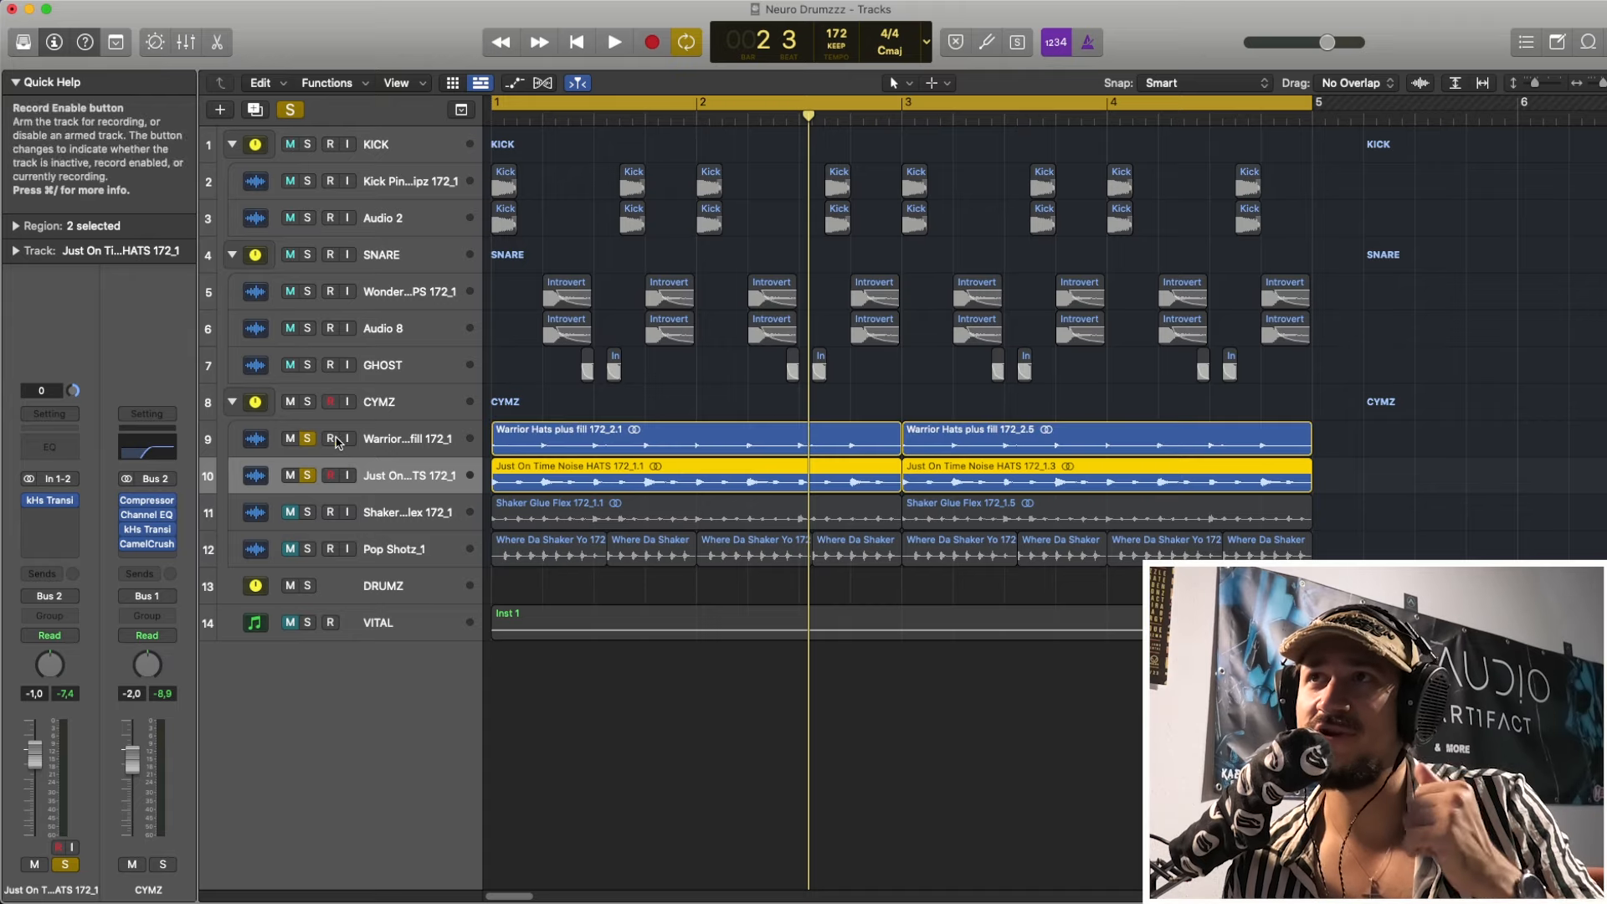
left_click(390, 441)
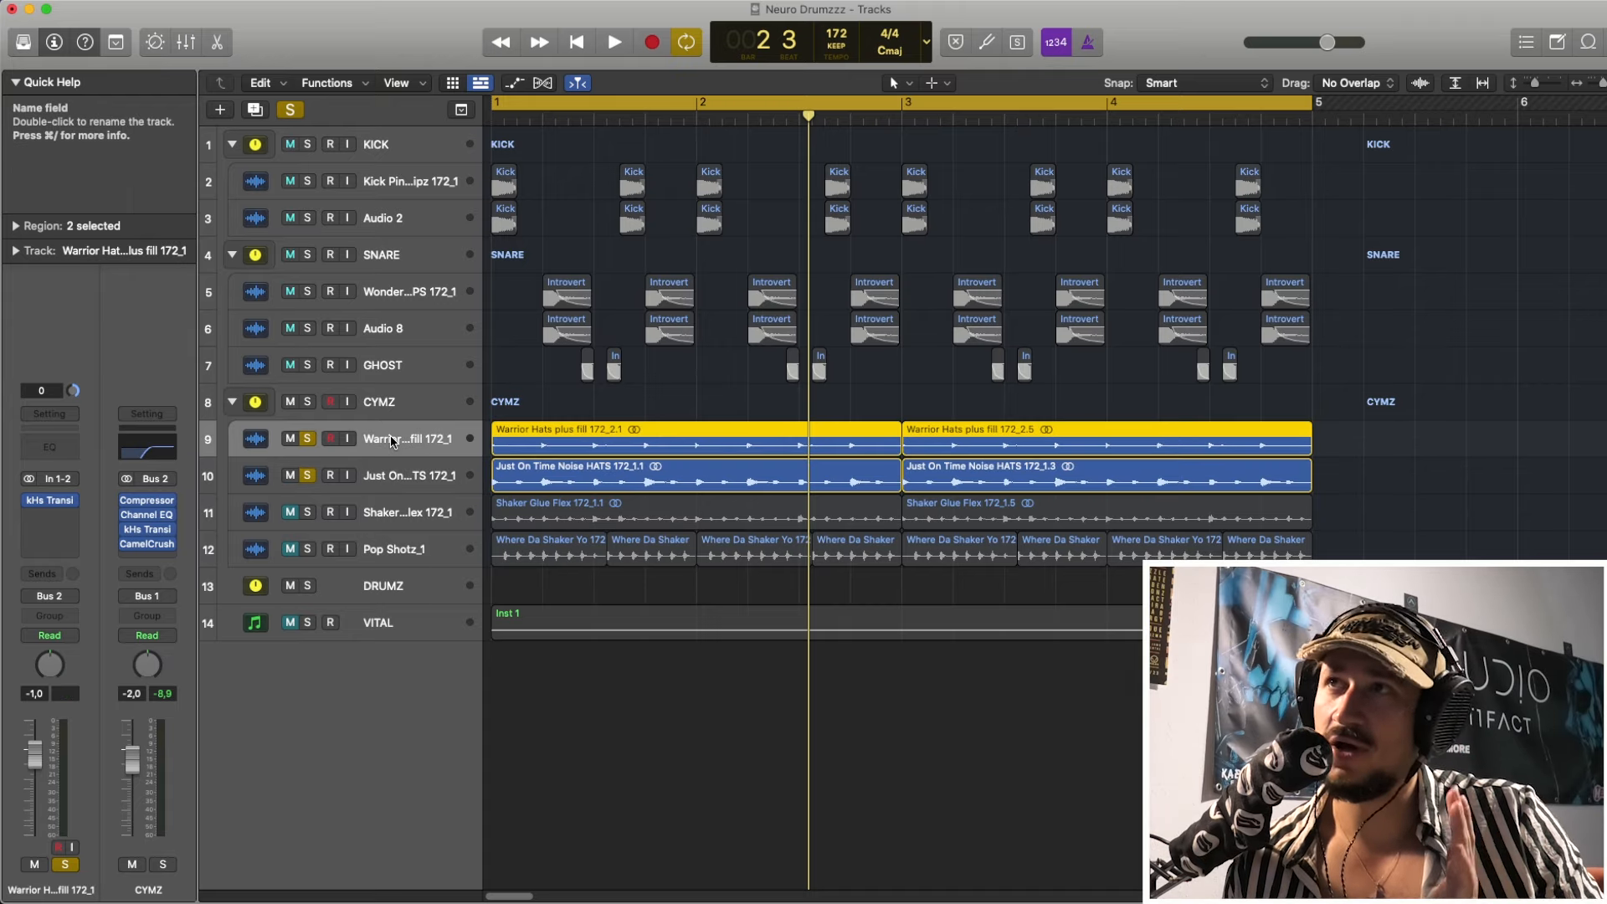
left_click(397, 467)
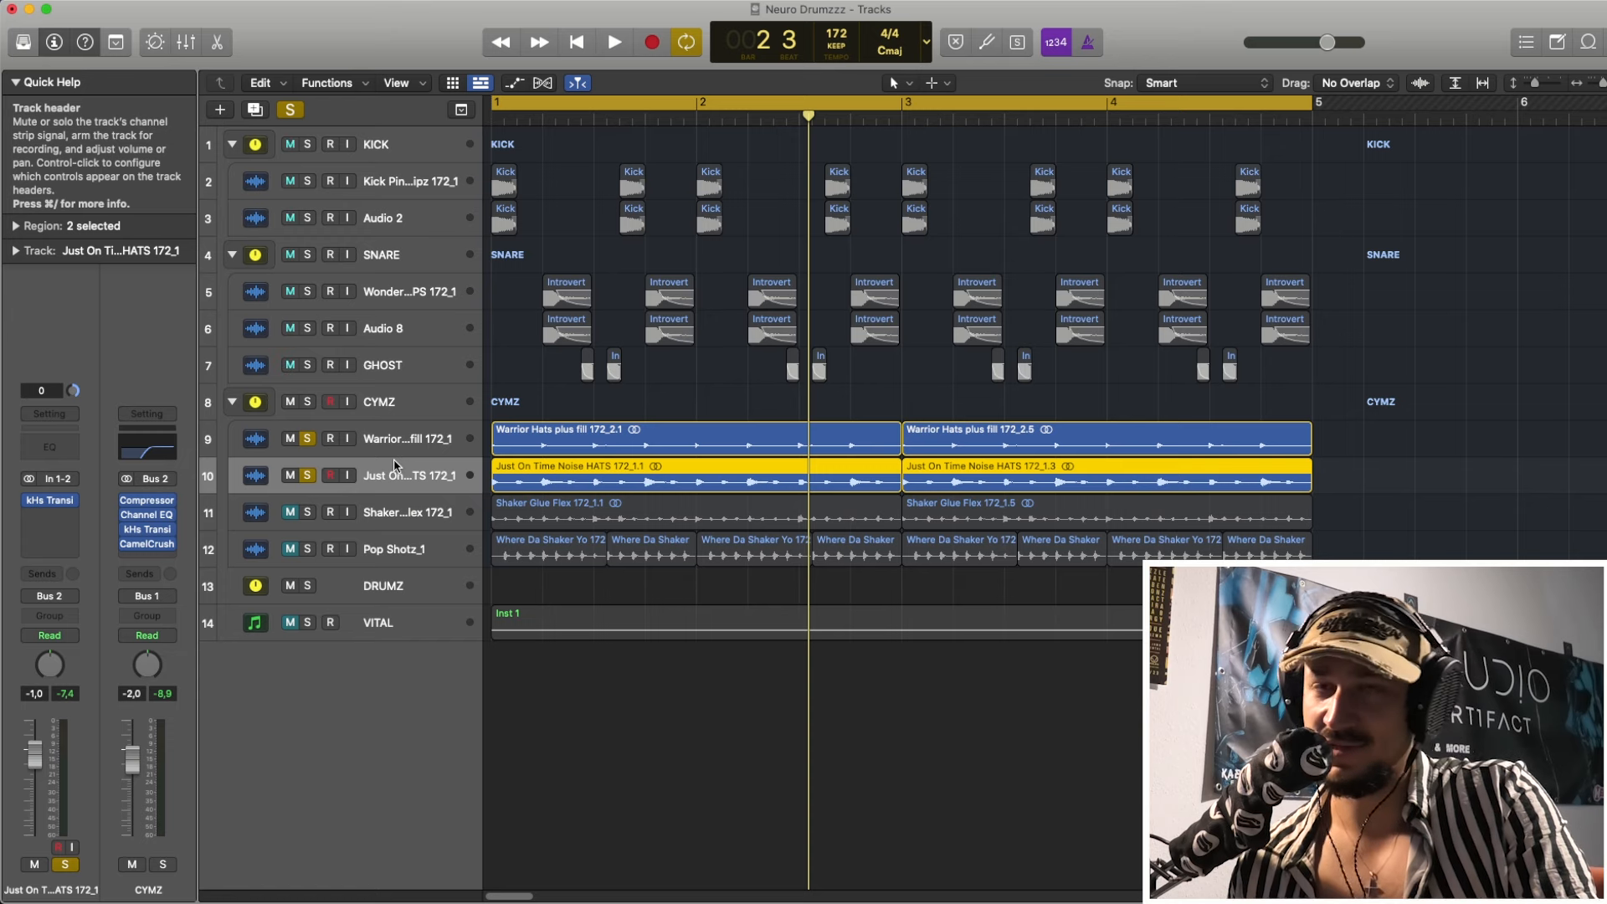
key("space")
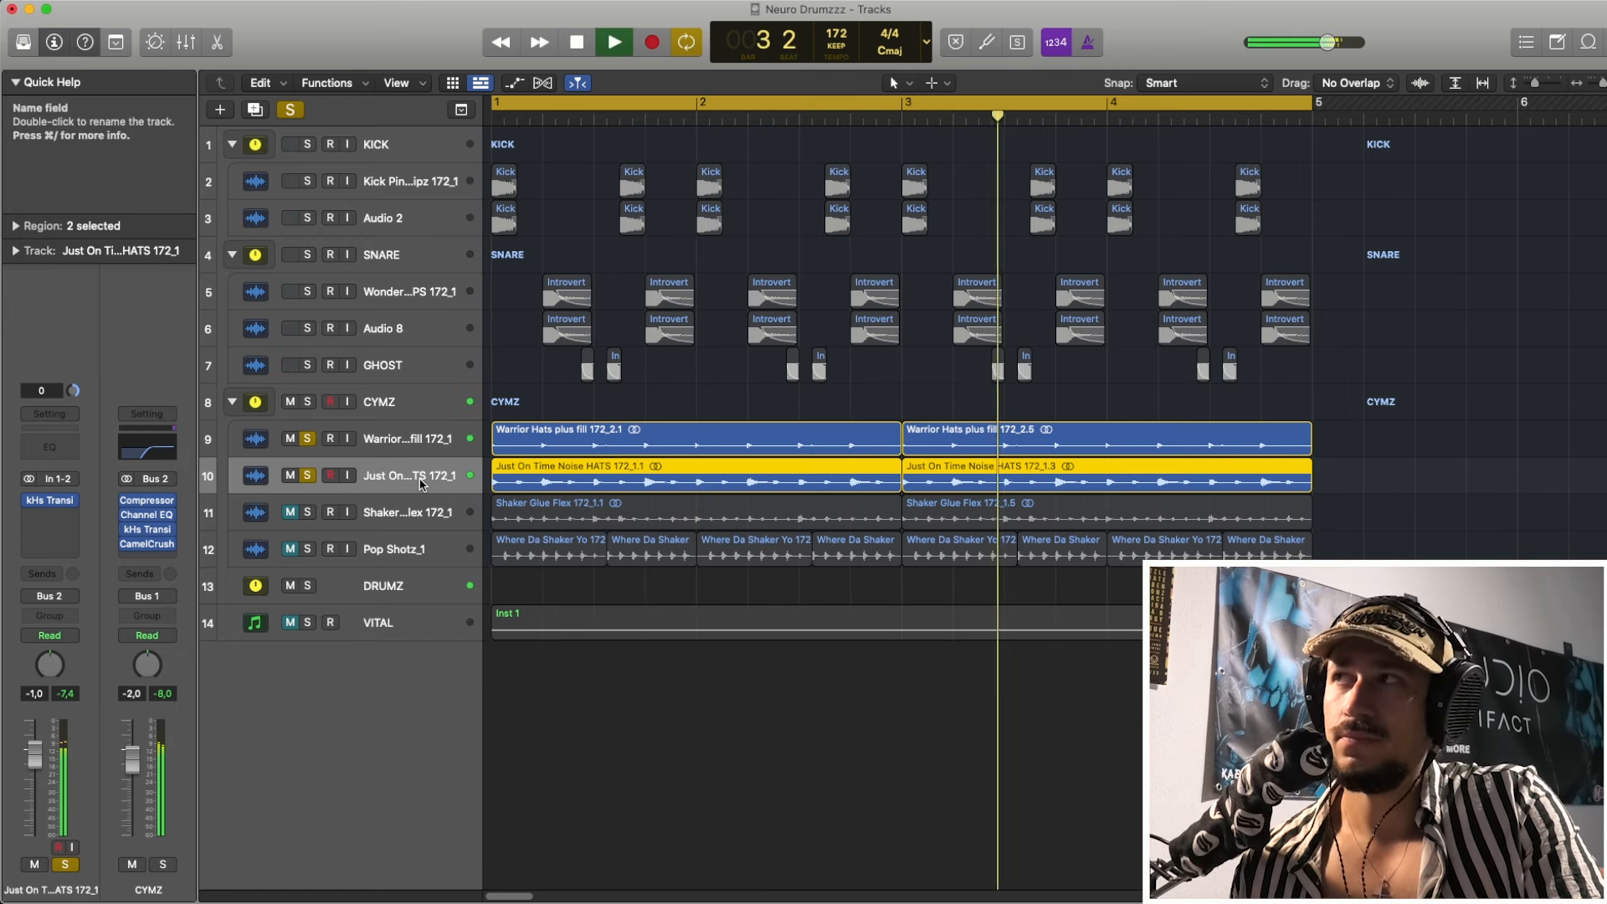
key("space")
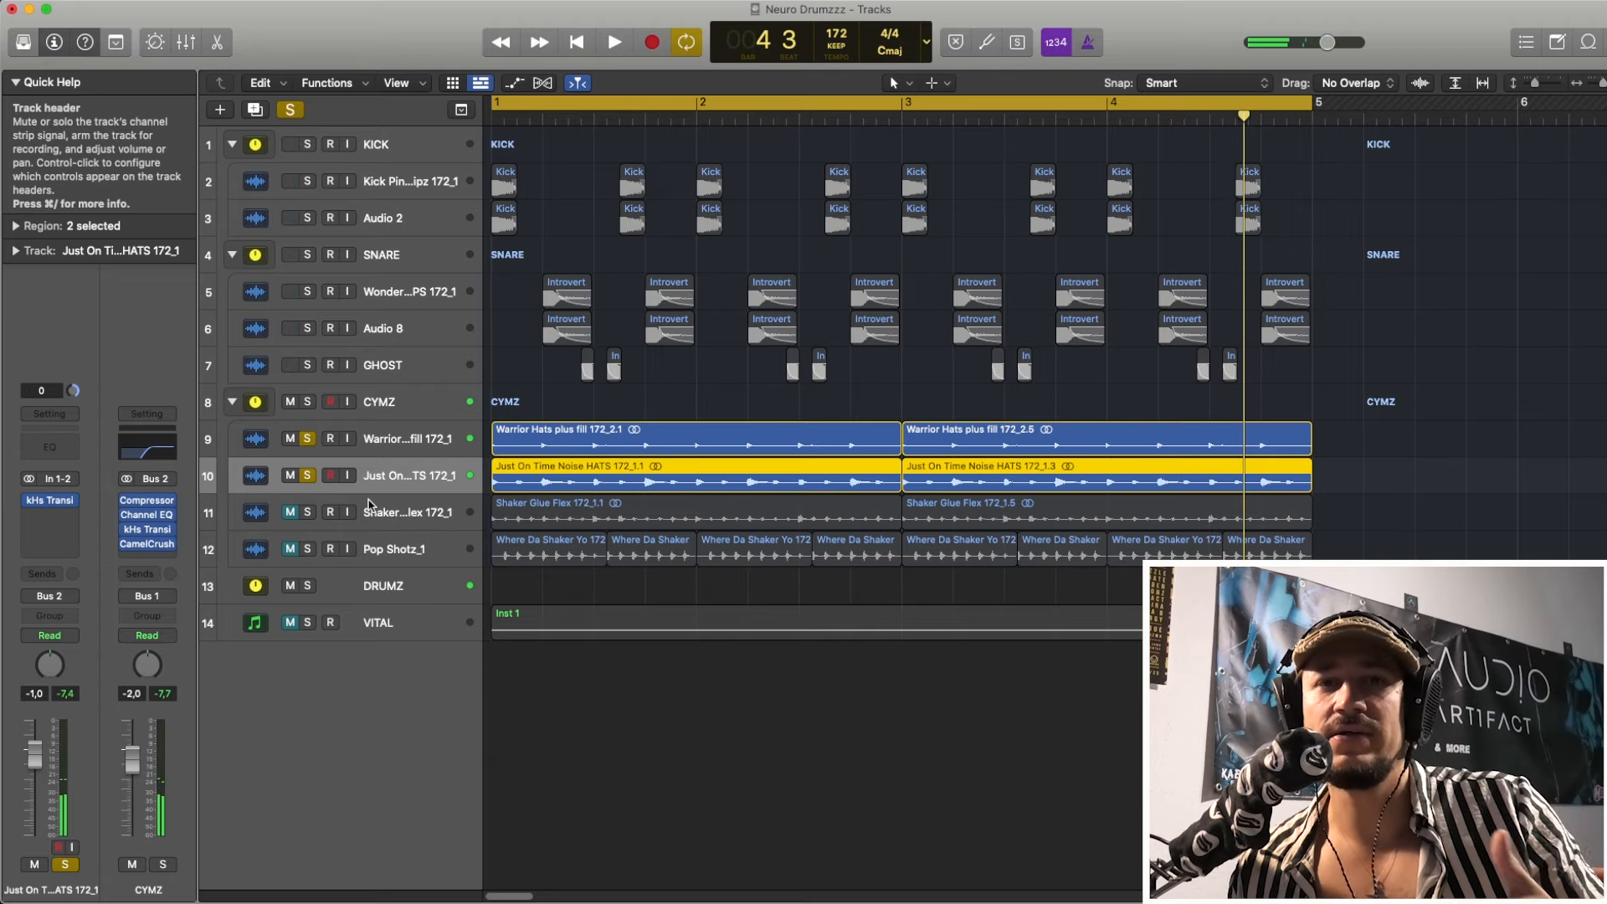
- Select and solo the Shaker Glue Flex track in place of both hat tracks and play it from bar 1
left_click(308, 512)
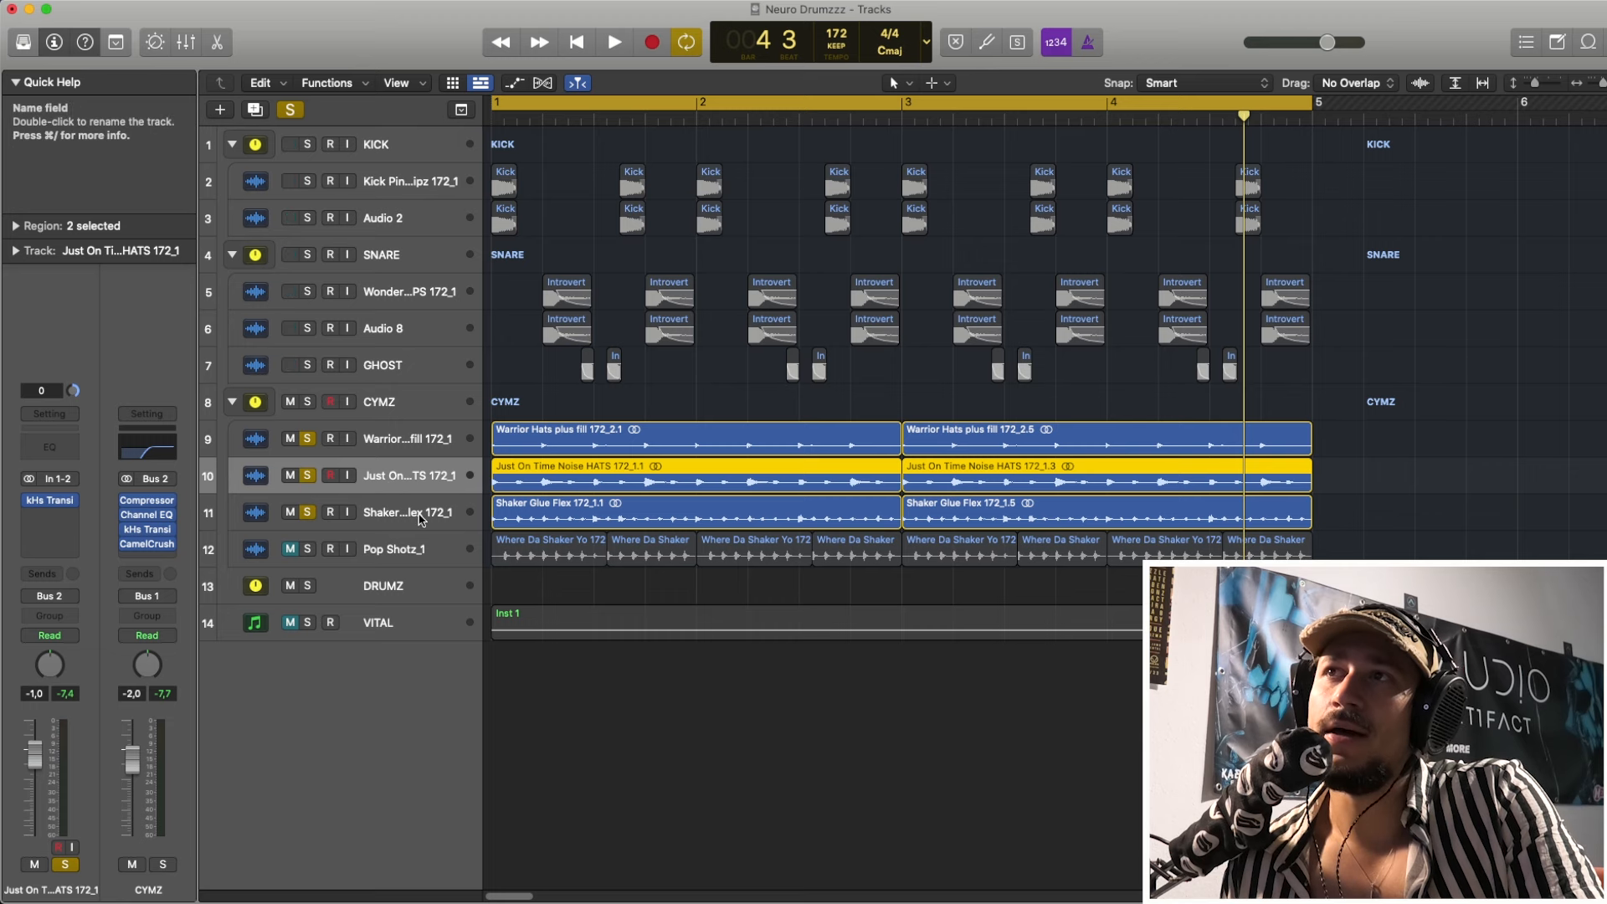
left_click(392, 512)
left_click(306, 477)
left_click(307, 438)
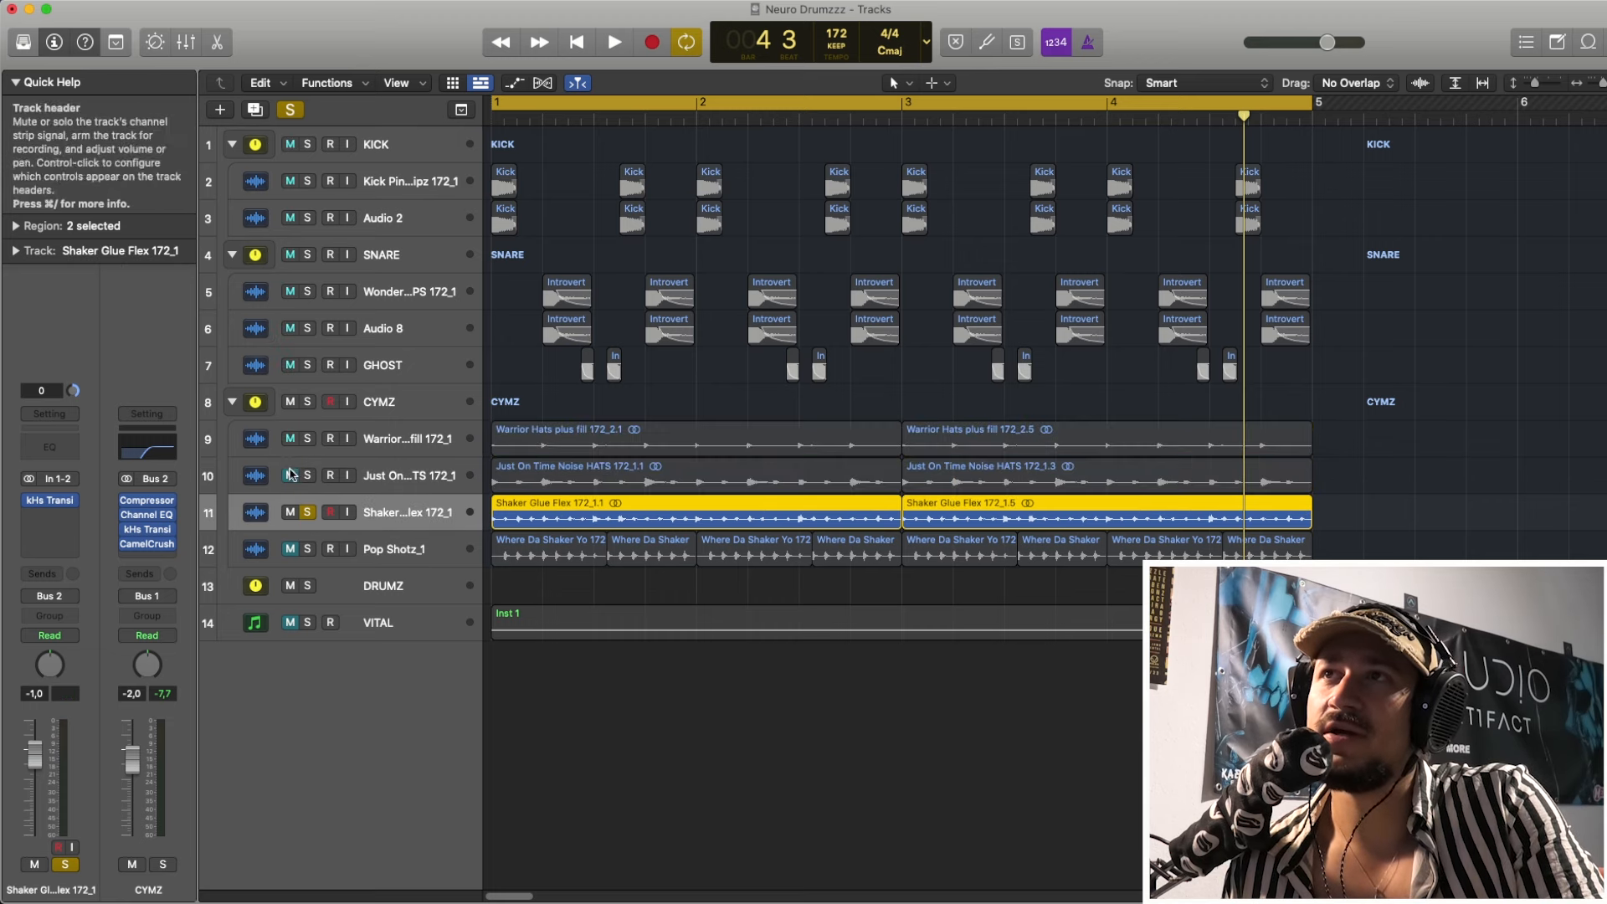
key("space")
key("space")
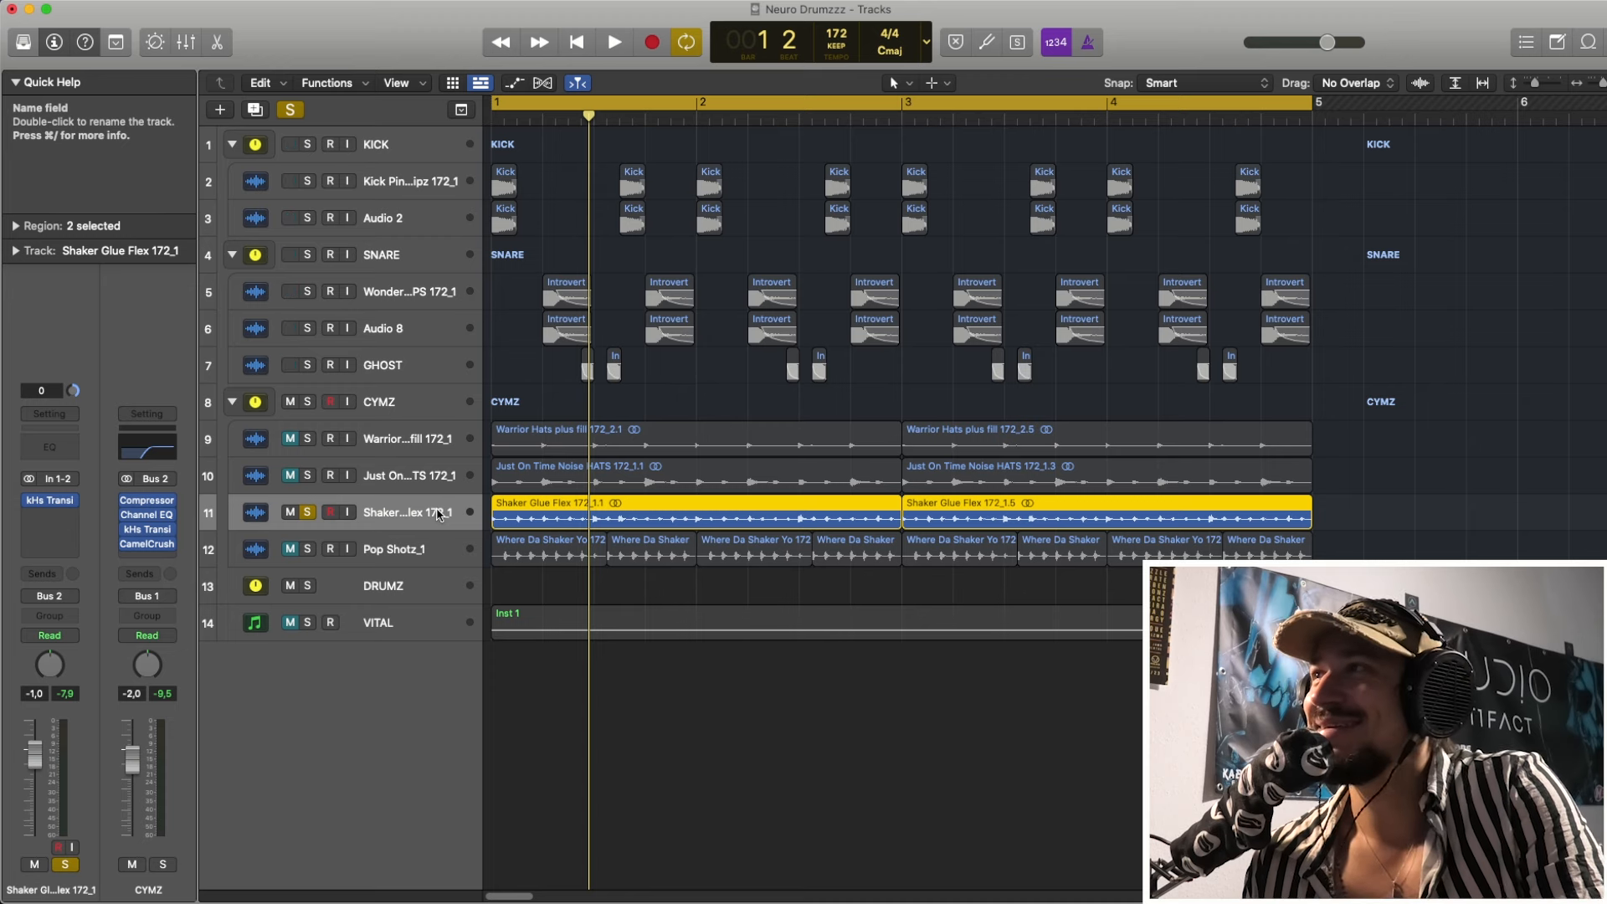
key("space")
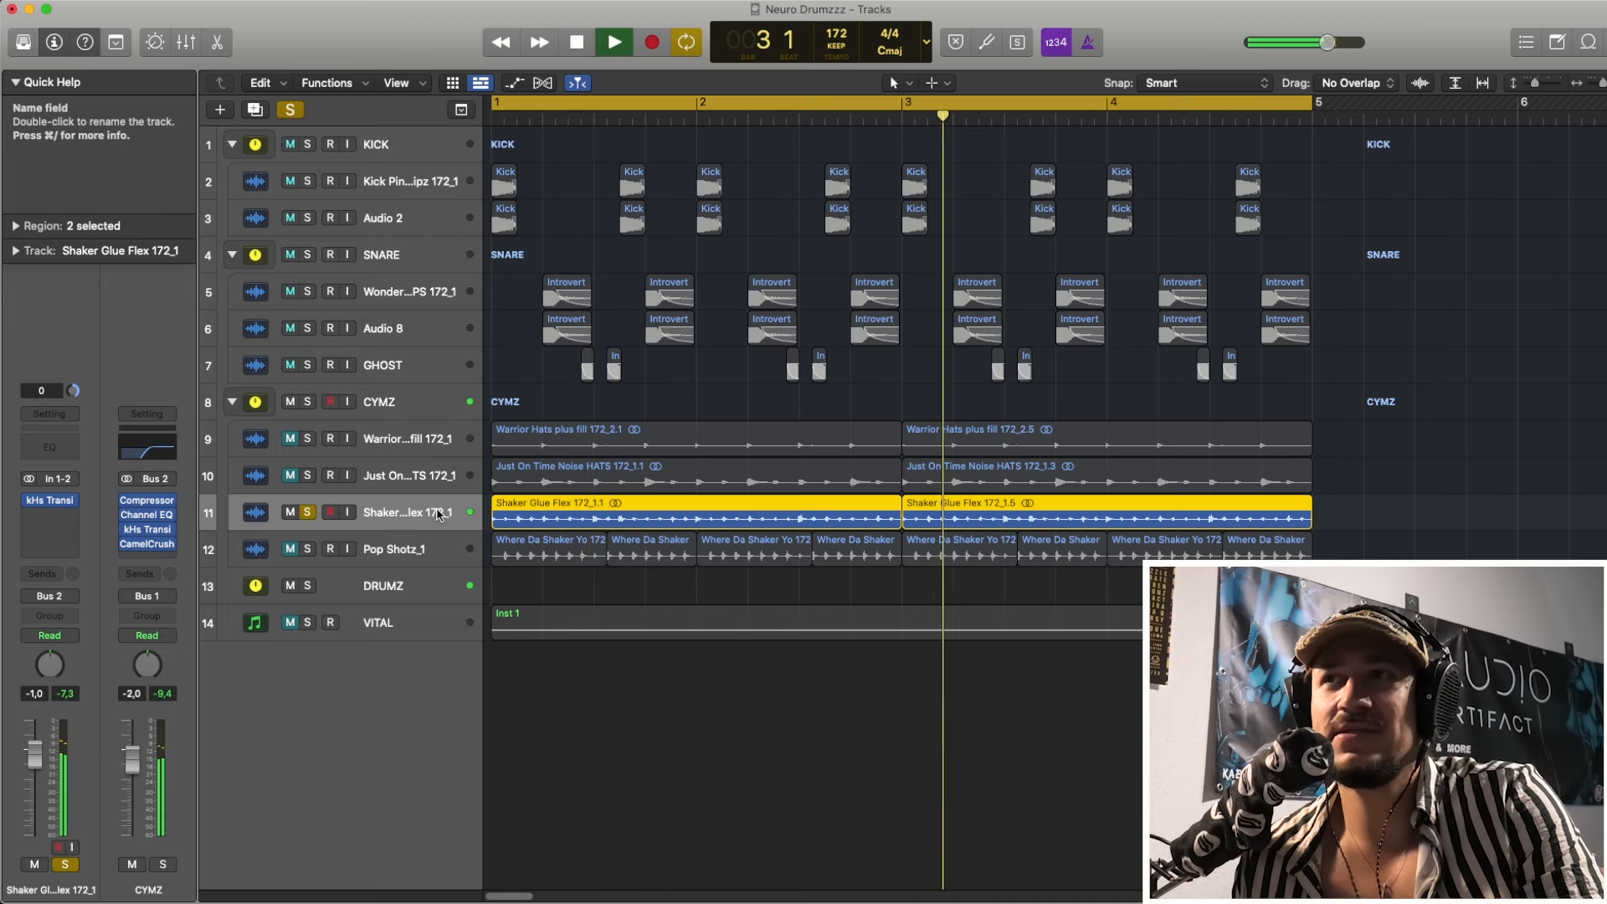
key("space")
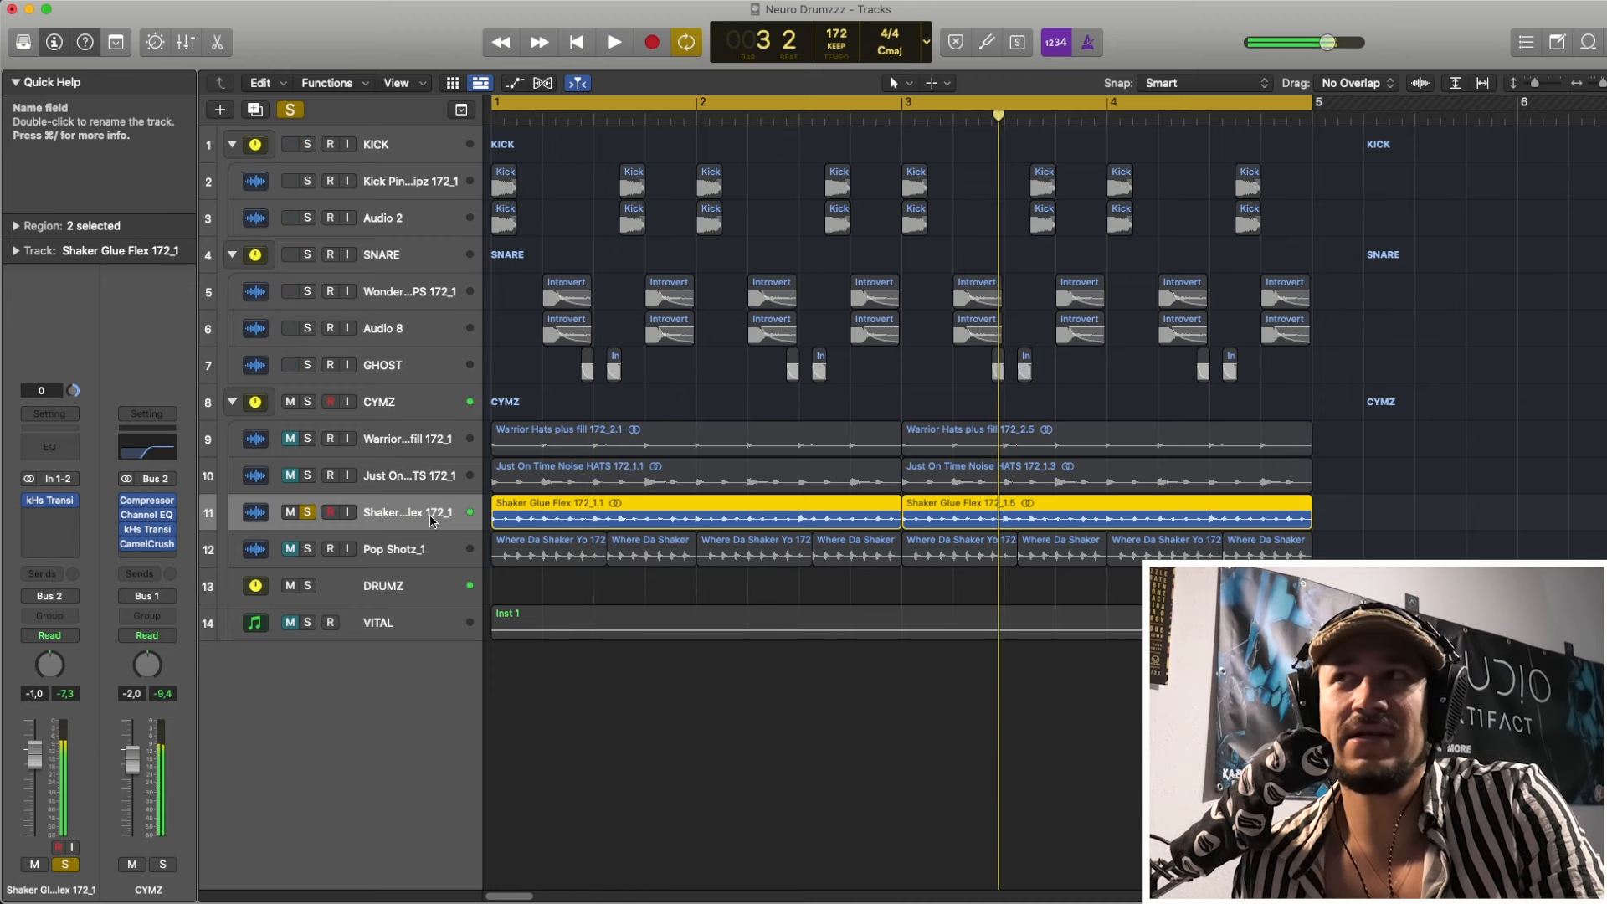
- Select and solo the Pop Shotz track in place of Shaker Glue Flex and play it from bar 1
left_click(307, 548)
left_click(307, 512)
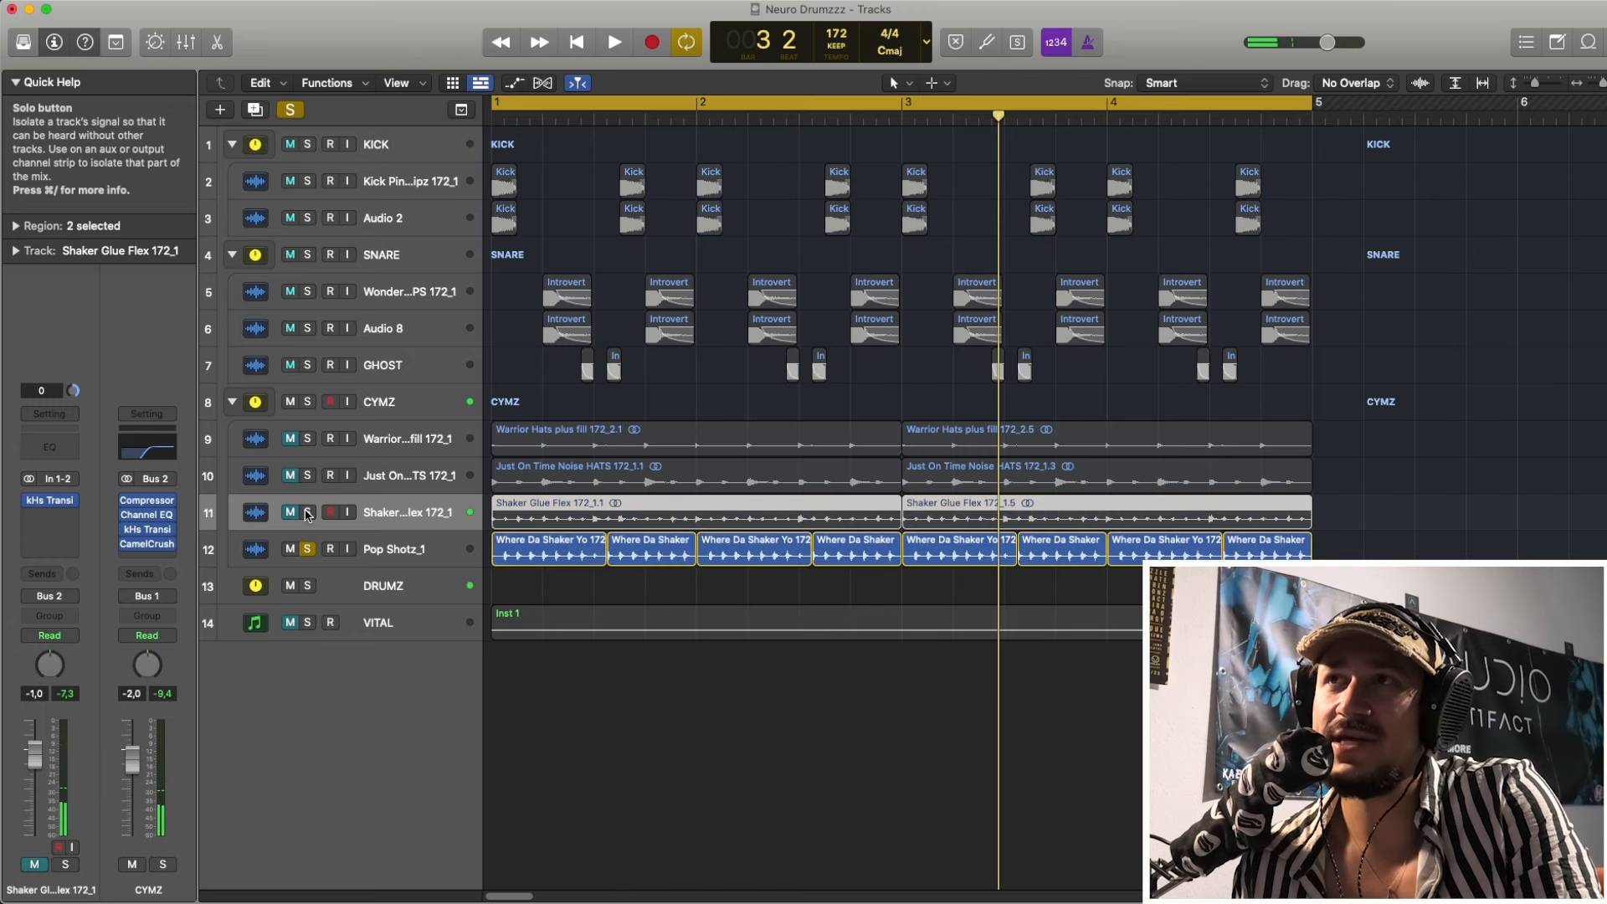
left_click(417, 553)
key("space")
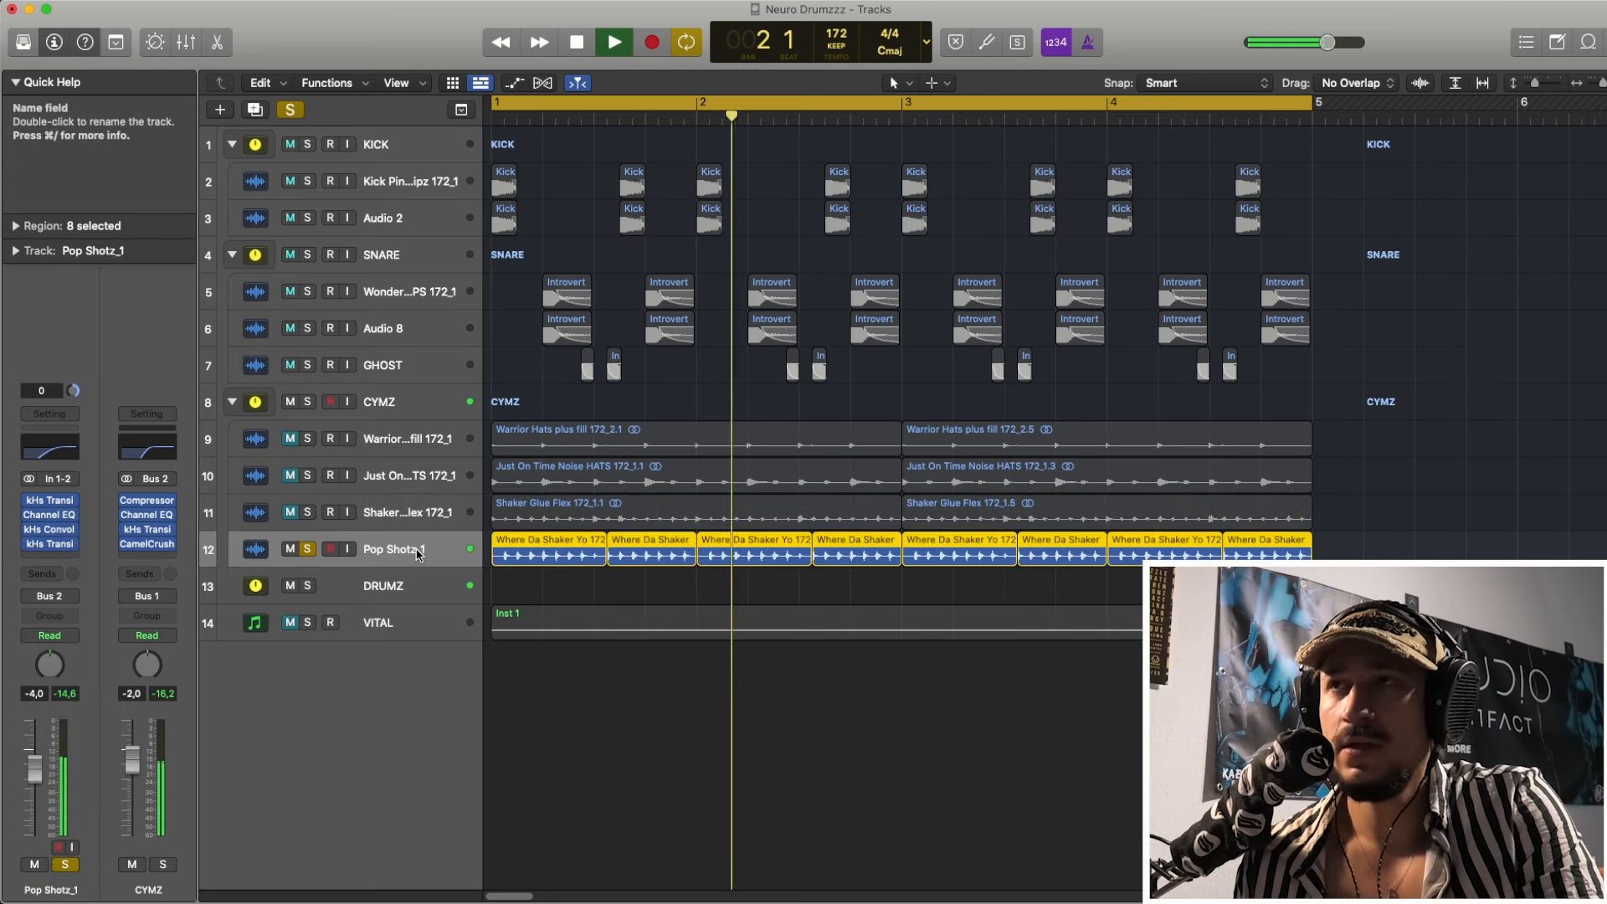
key("space")
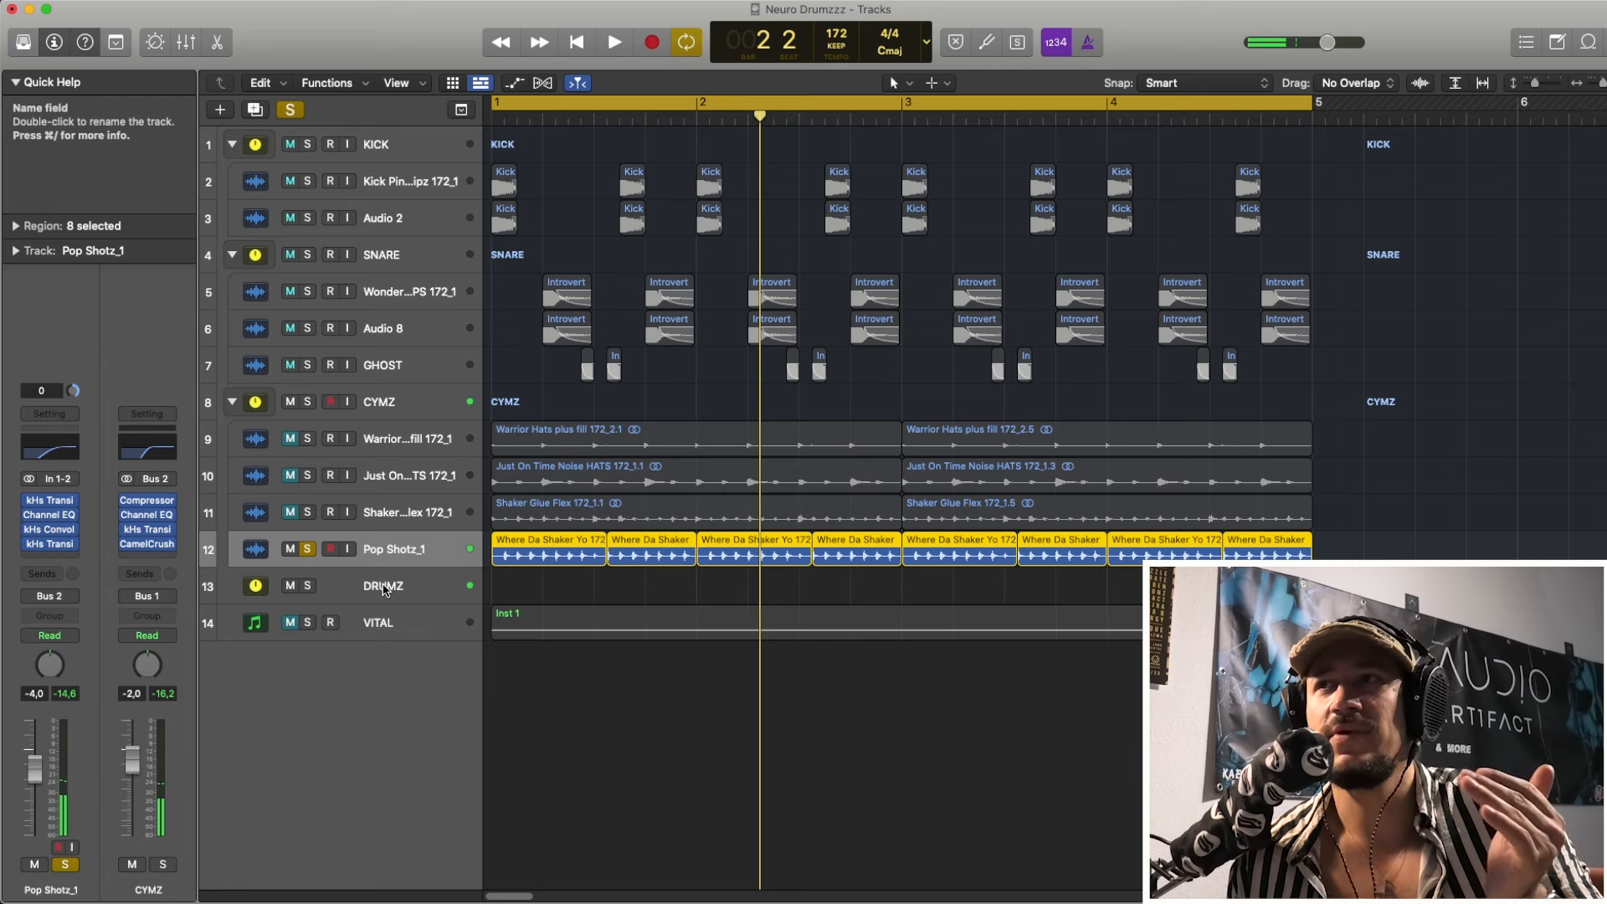
- Add Shaker Glue Flex to the Pop Shotz solo and play the two shaker layers together
left_click(315, 515)
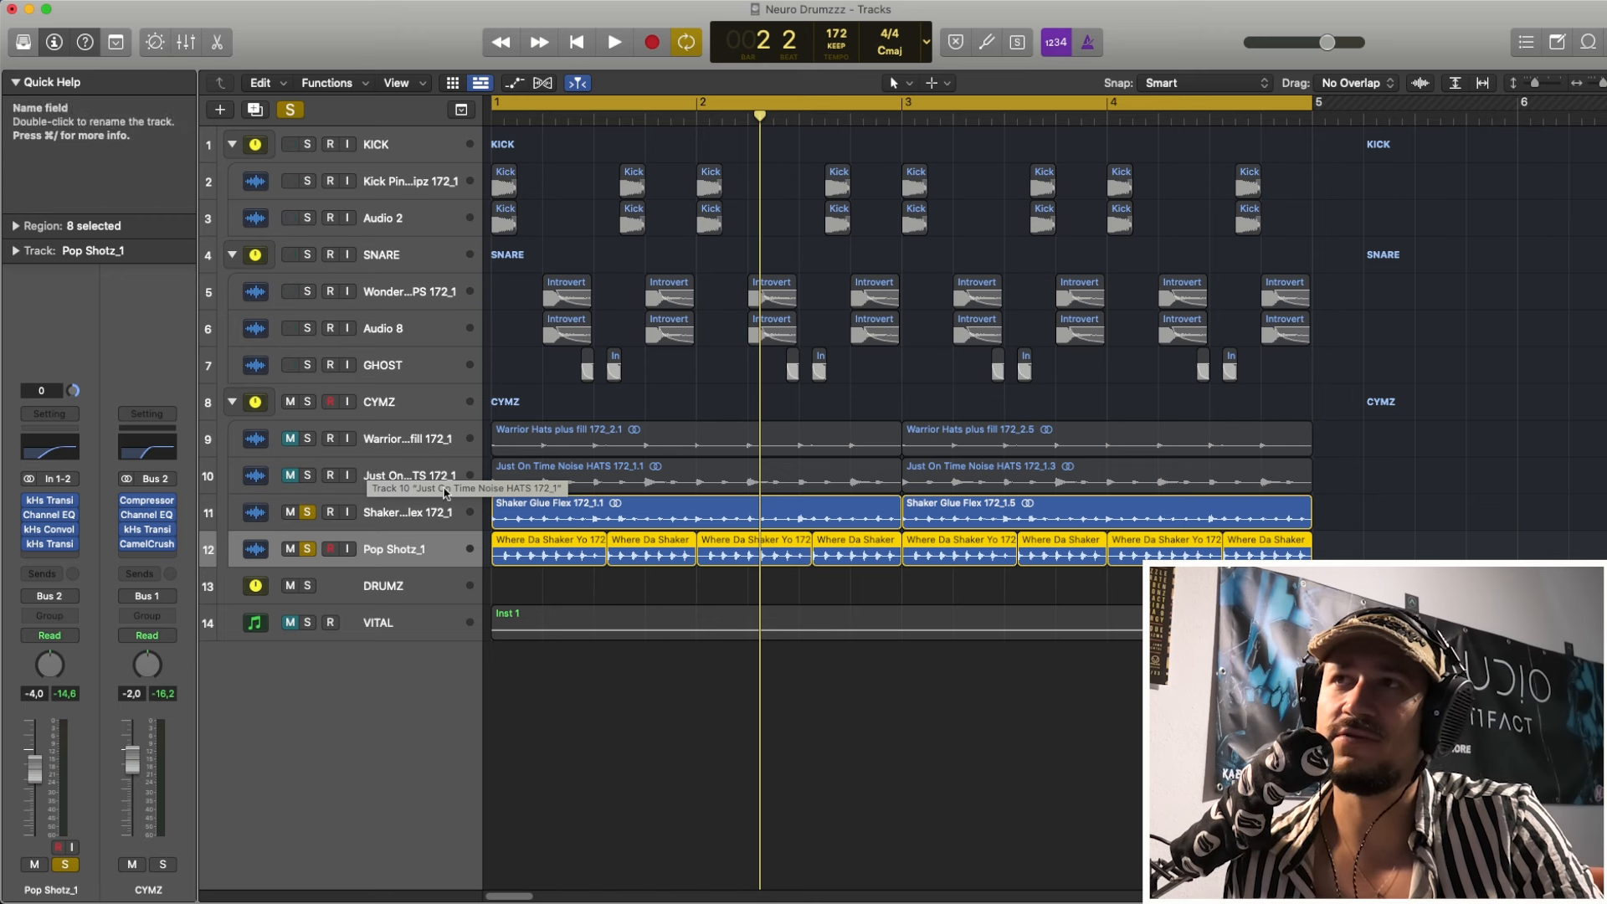
key("space")
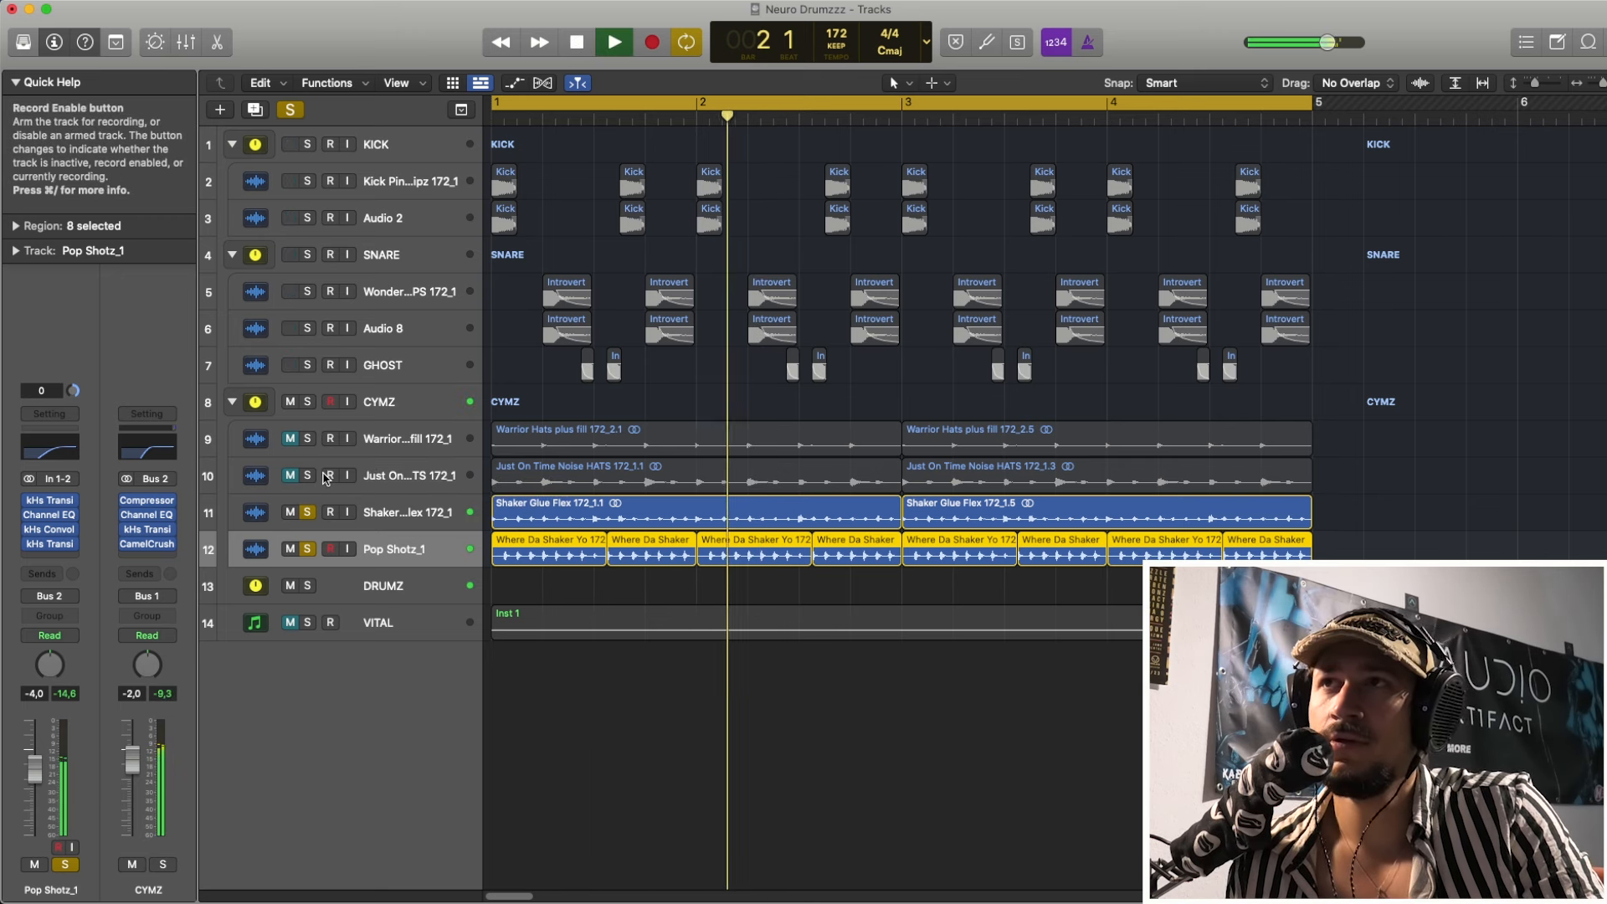
key("space")
- Add Just On Time Noise HATS and Warrior Hats plus fill to the solo and play all four CYMZ layers together
left_click(307, 475)
left_click(307, 439)
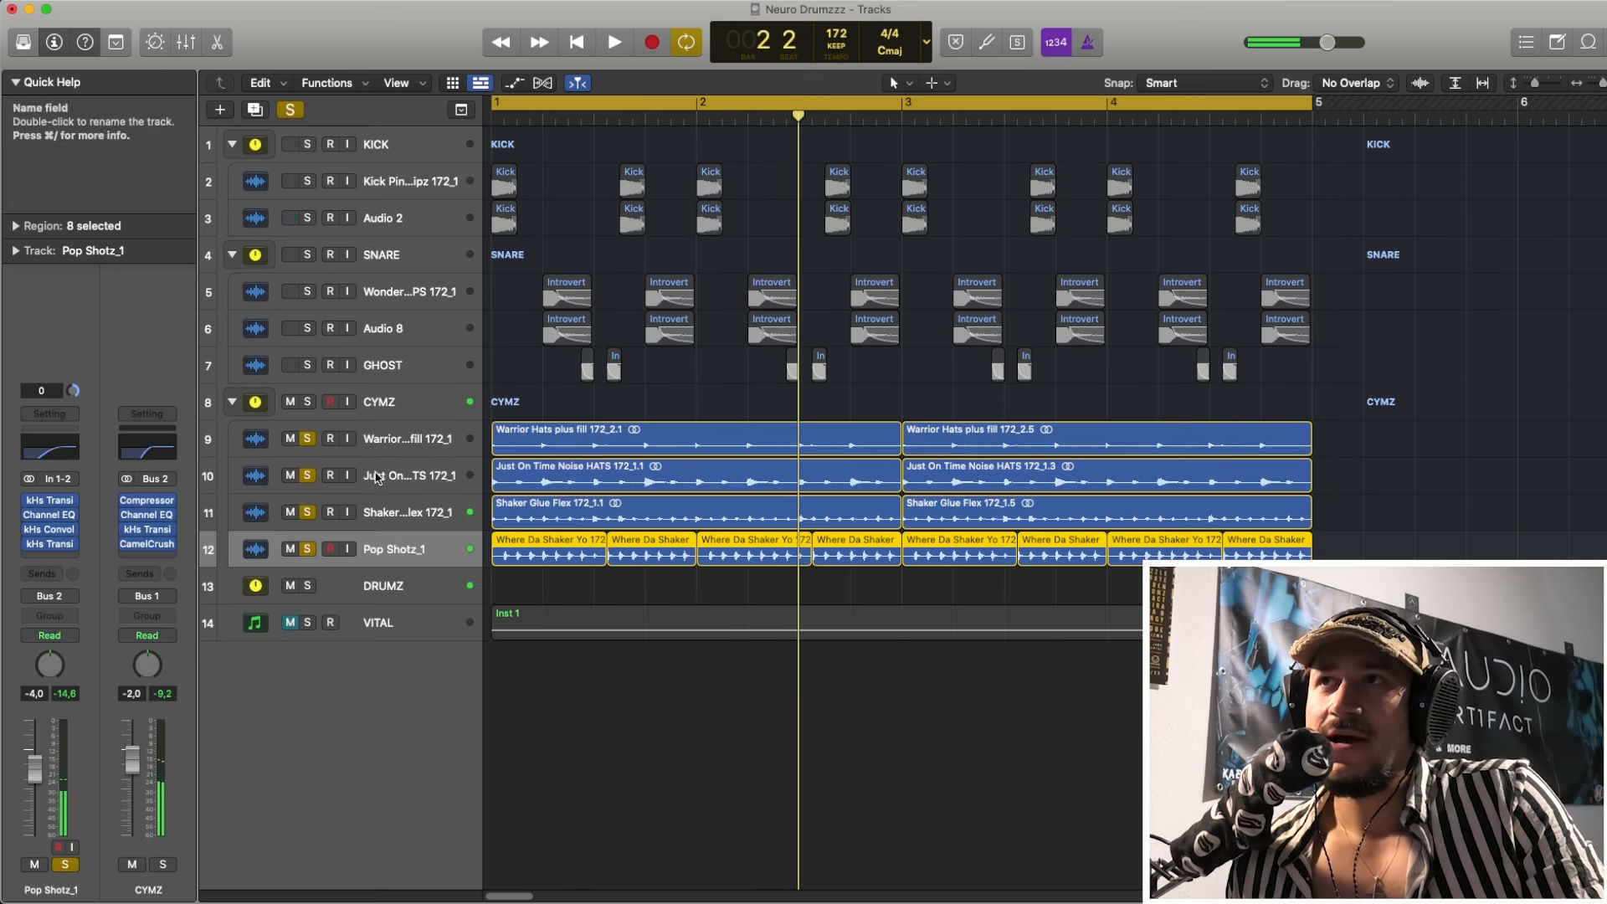
key("space")
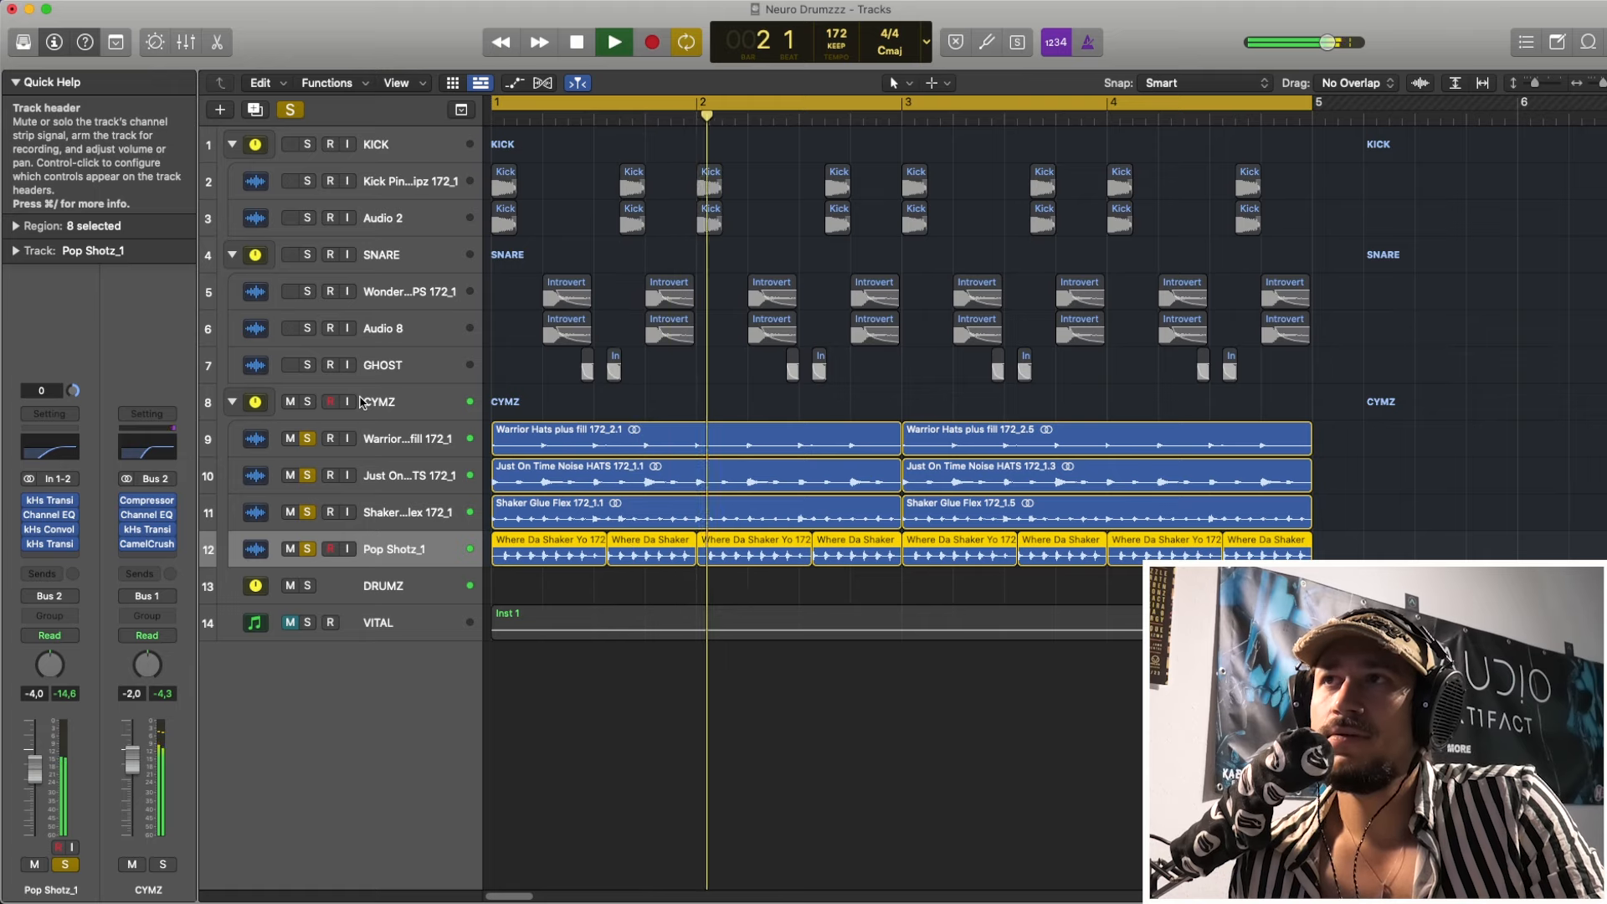
key("space")
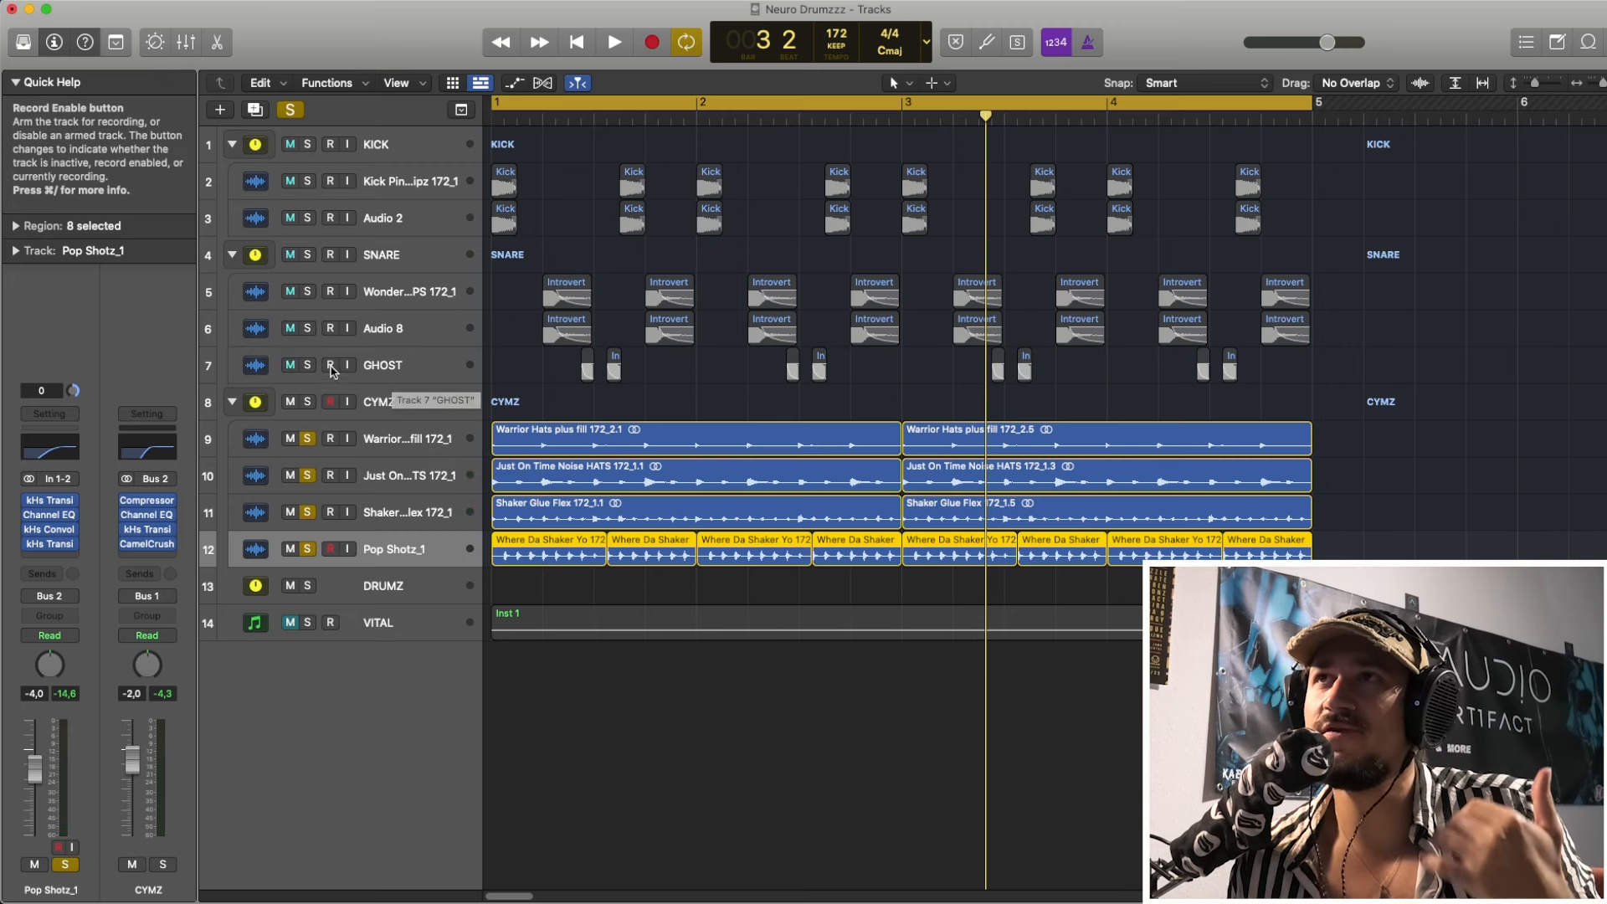
- Solo the KICK, SNARE and CYMZ stacks with all their tracks, including GHOST, and play the full drum loop
left_click_drag(308, 365, 294, 136)
left_click(307, 402)
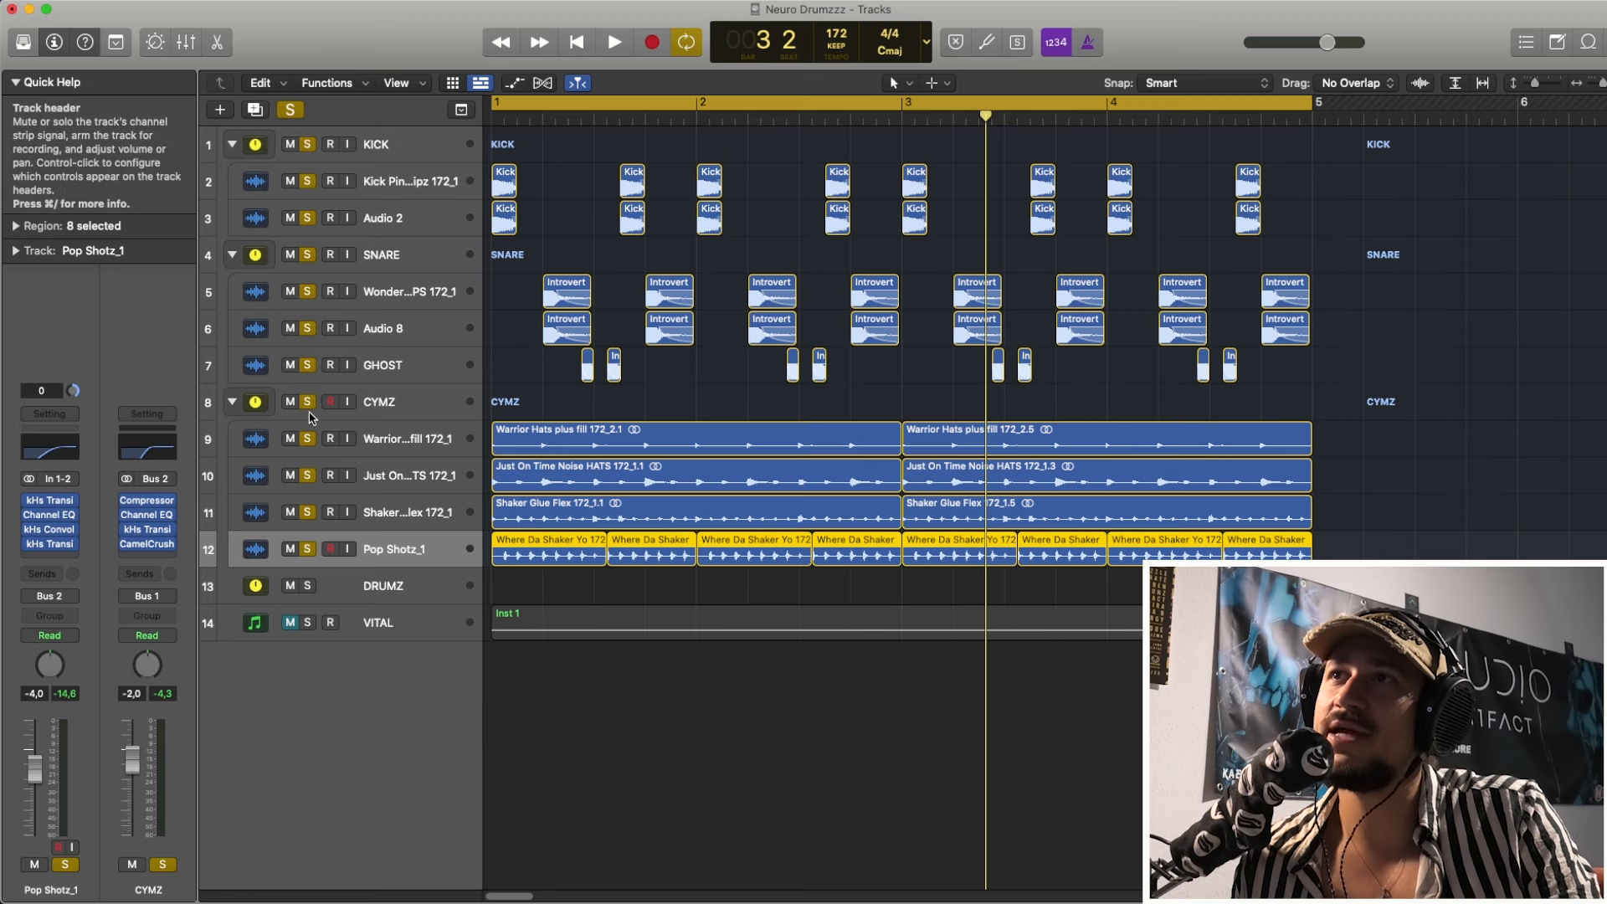
key("space")
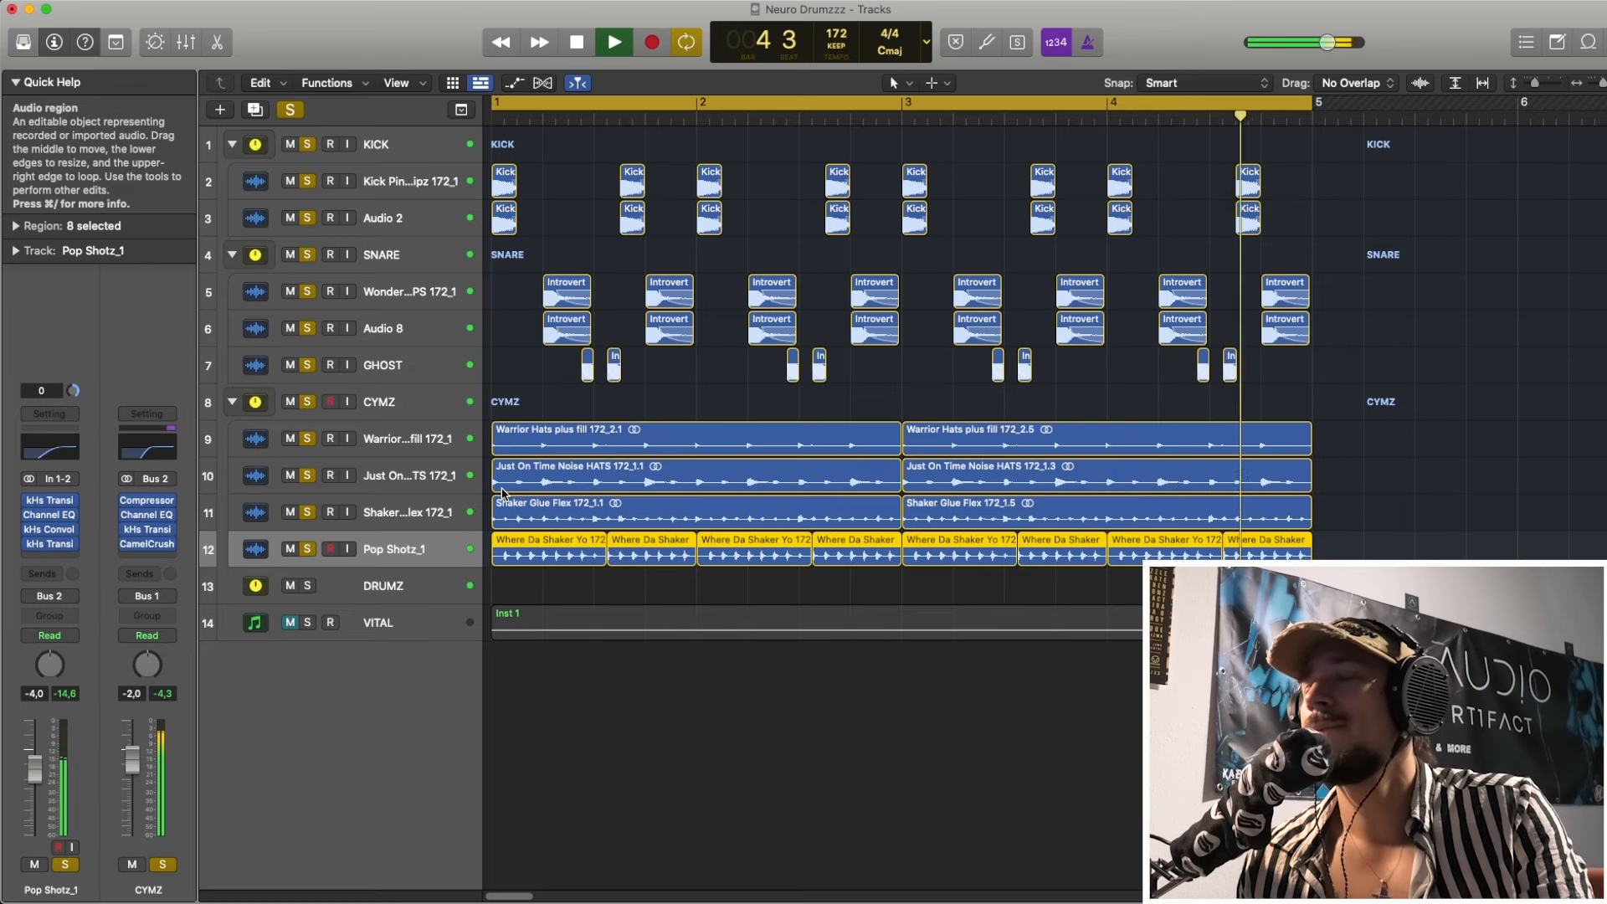
key("space")
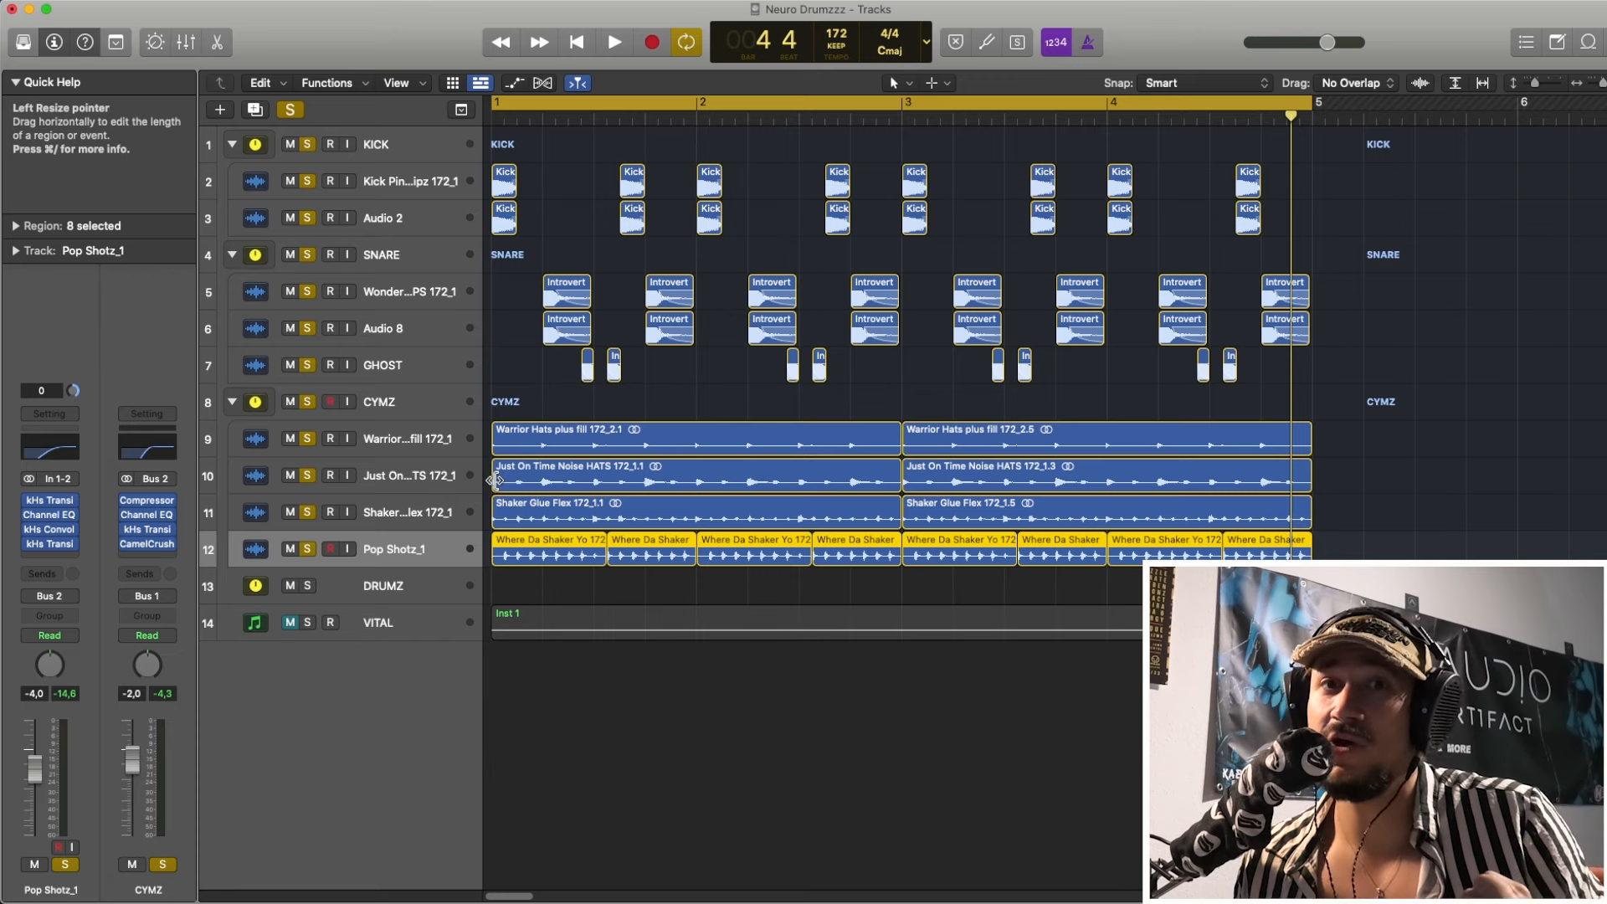
- Remove the CYMZ and SNARE stacks, including GHOST, from the solo, keeping only the KICK stack and its two layers soloed
left_click(430, 418)
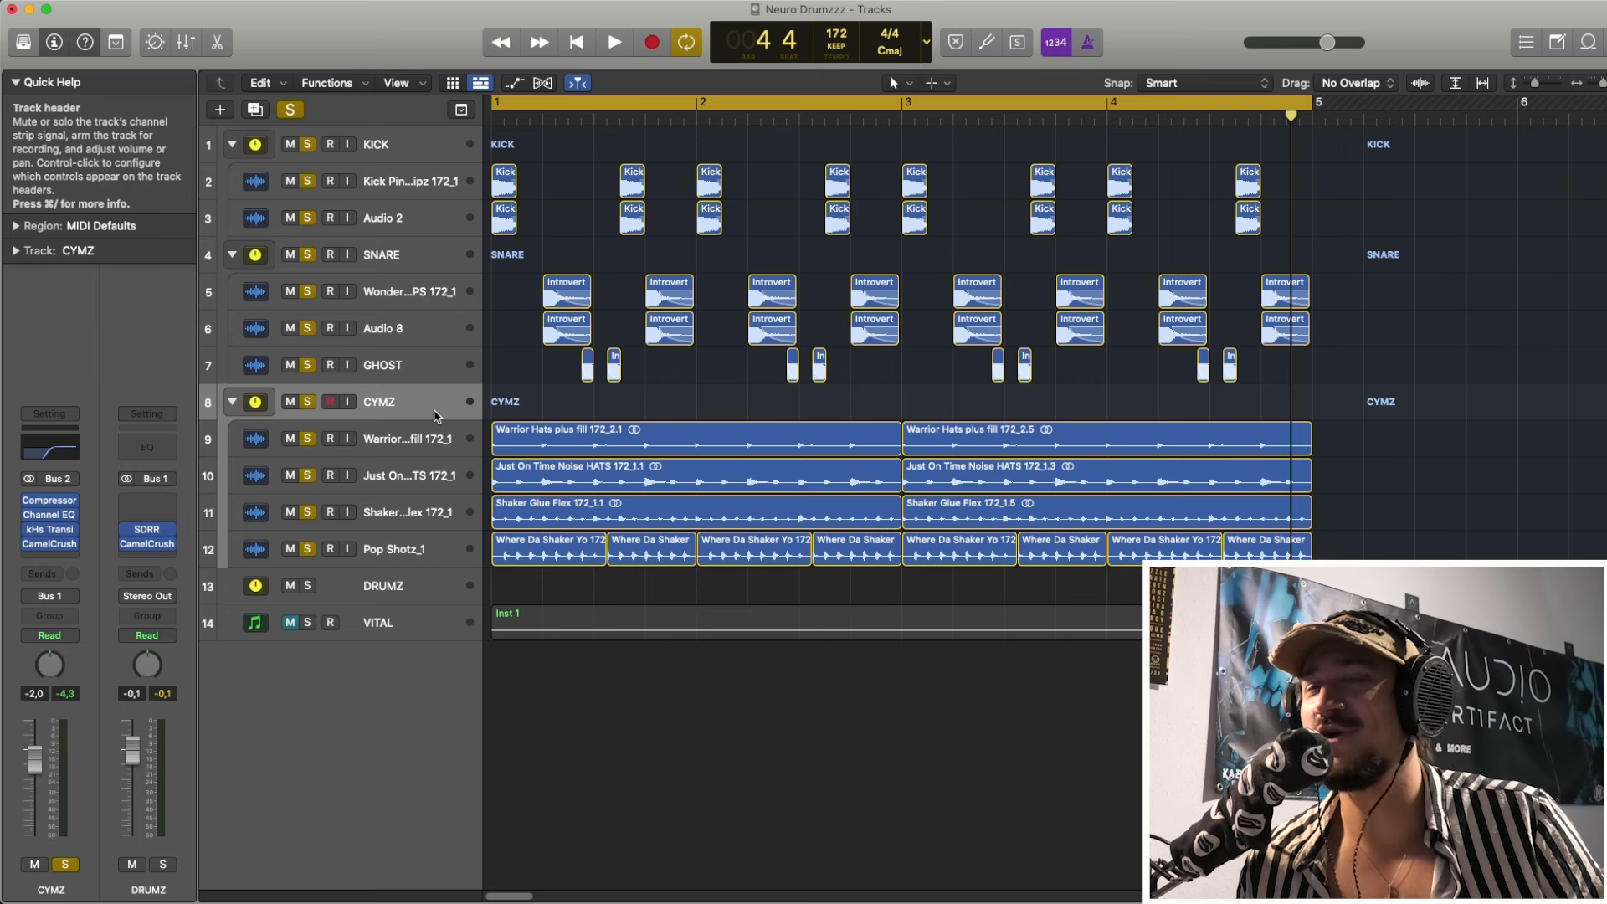
left_click(445, 181)
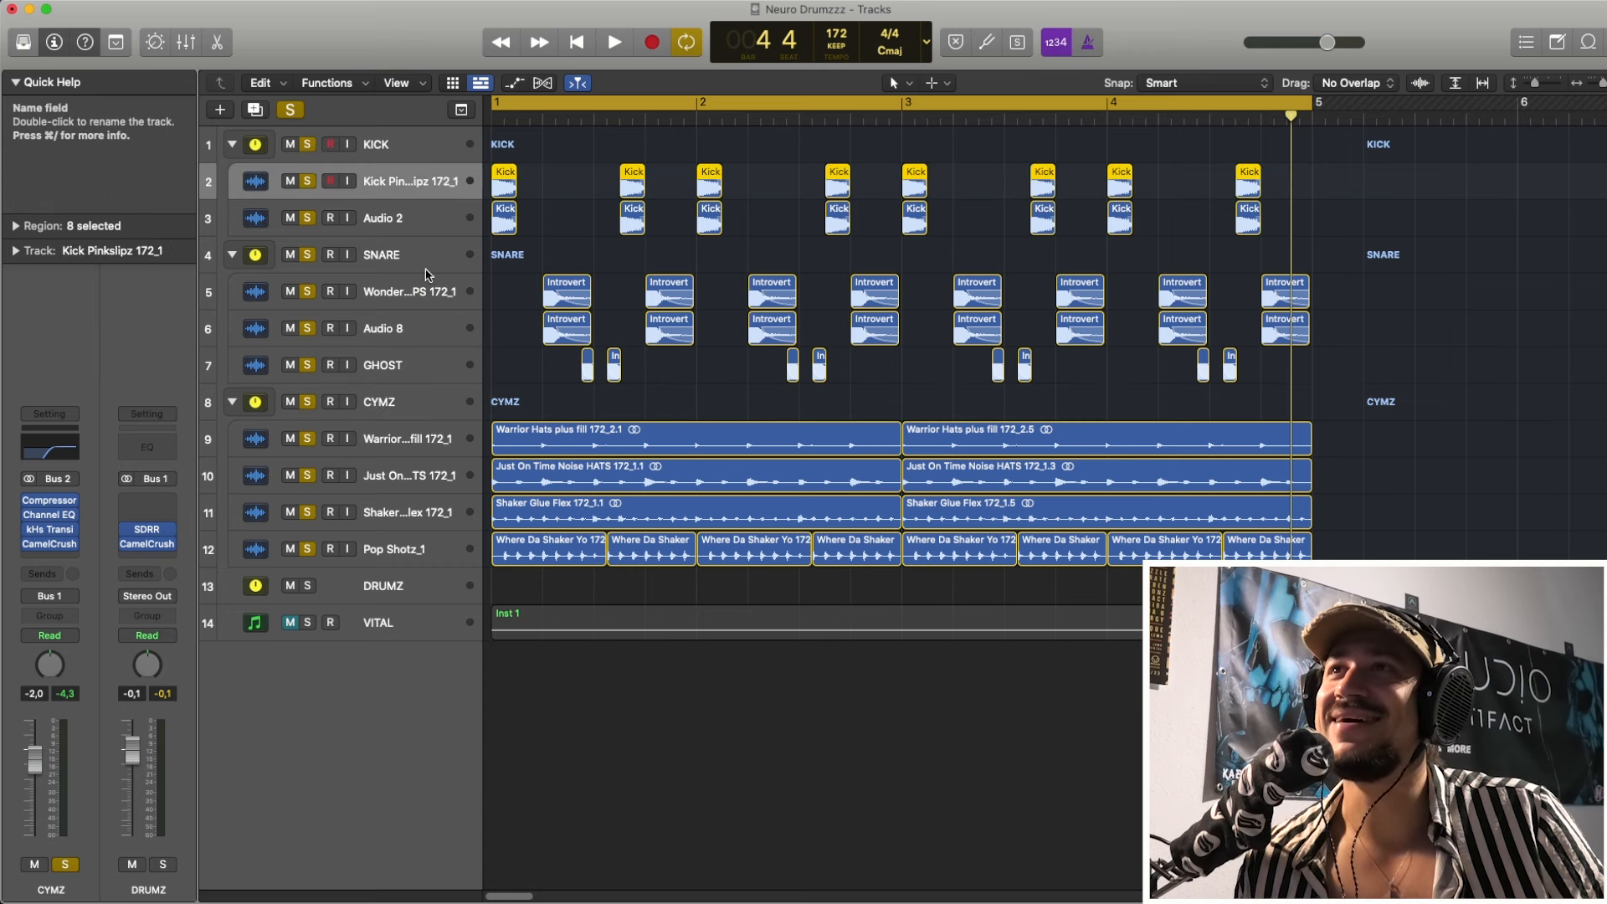
left_click(310, 406)
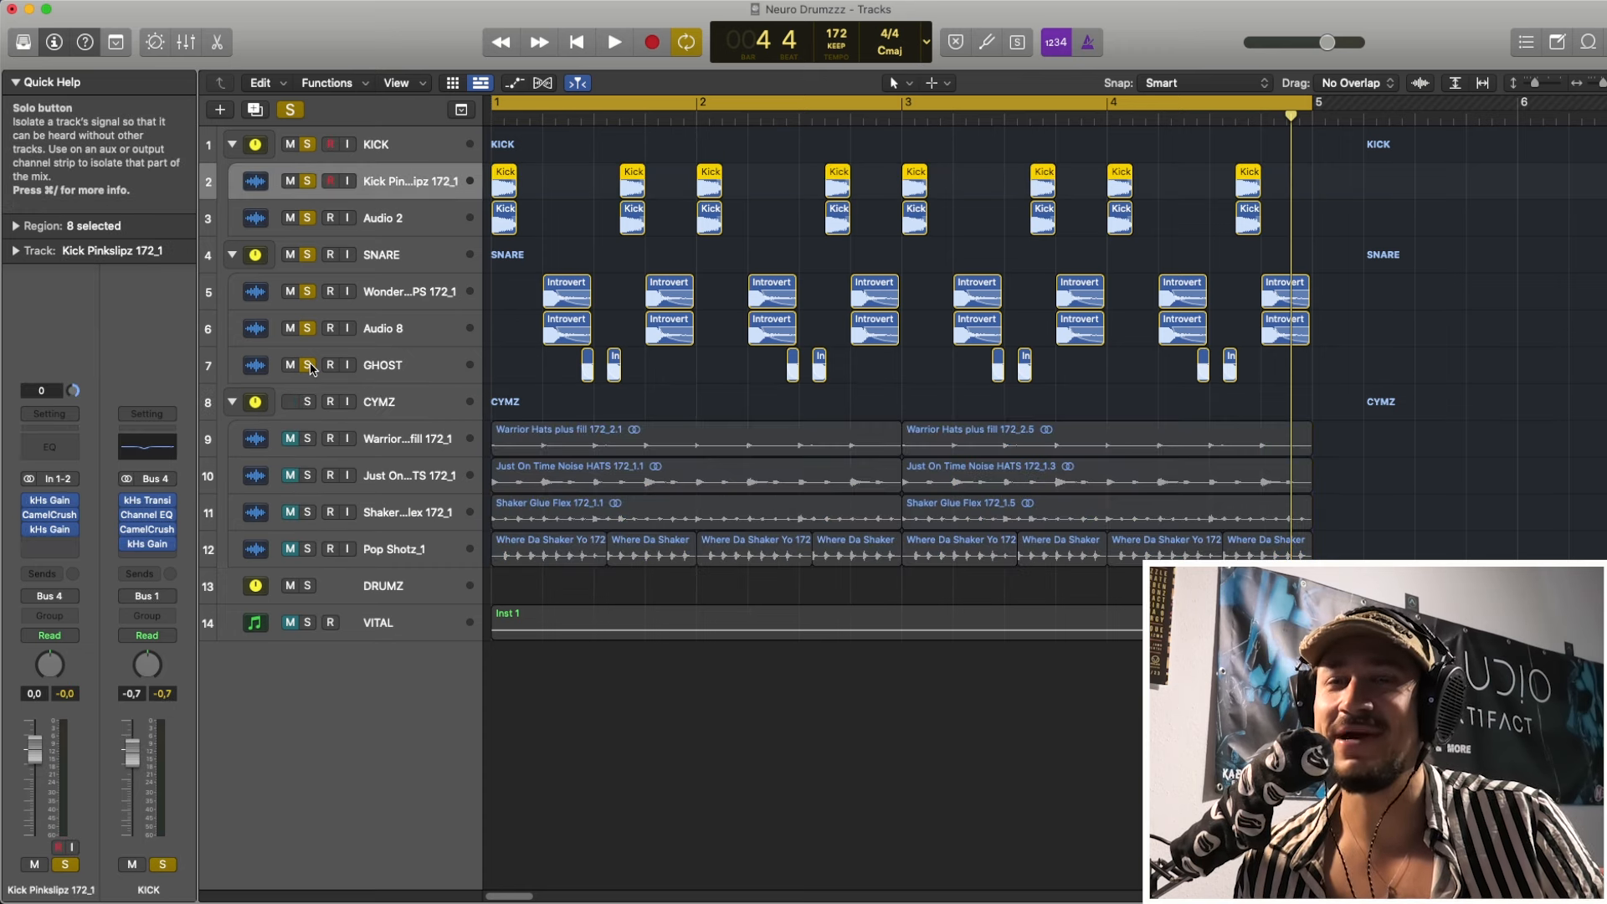
left_click(310, 366)
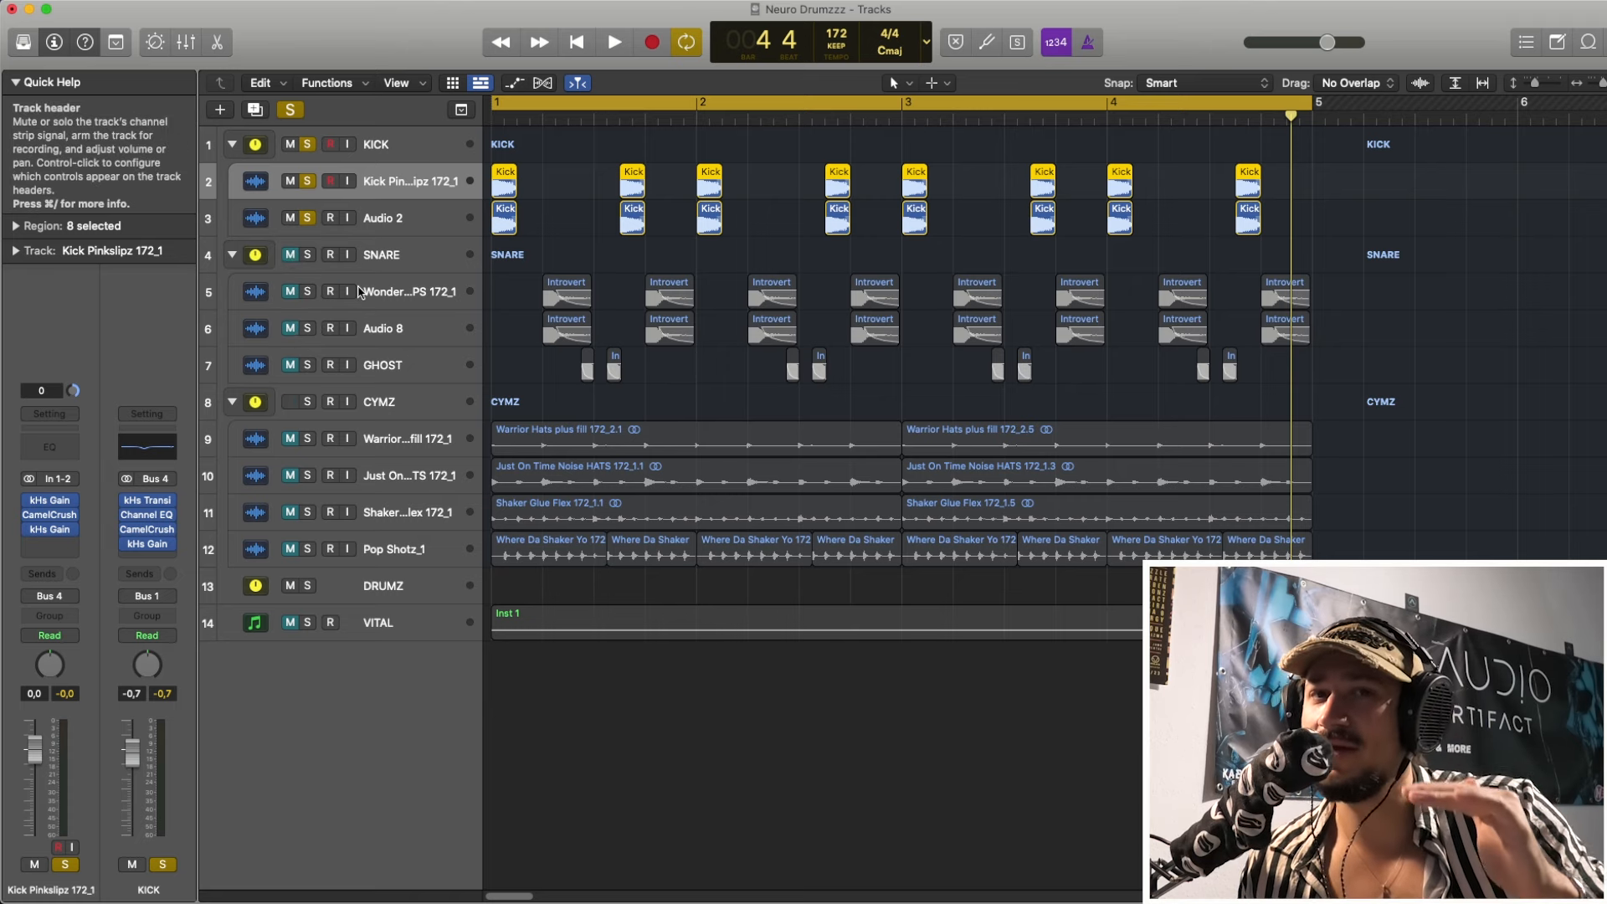
left_click(410, 404)
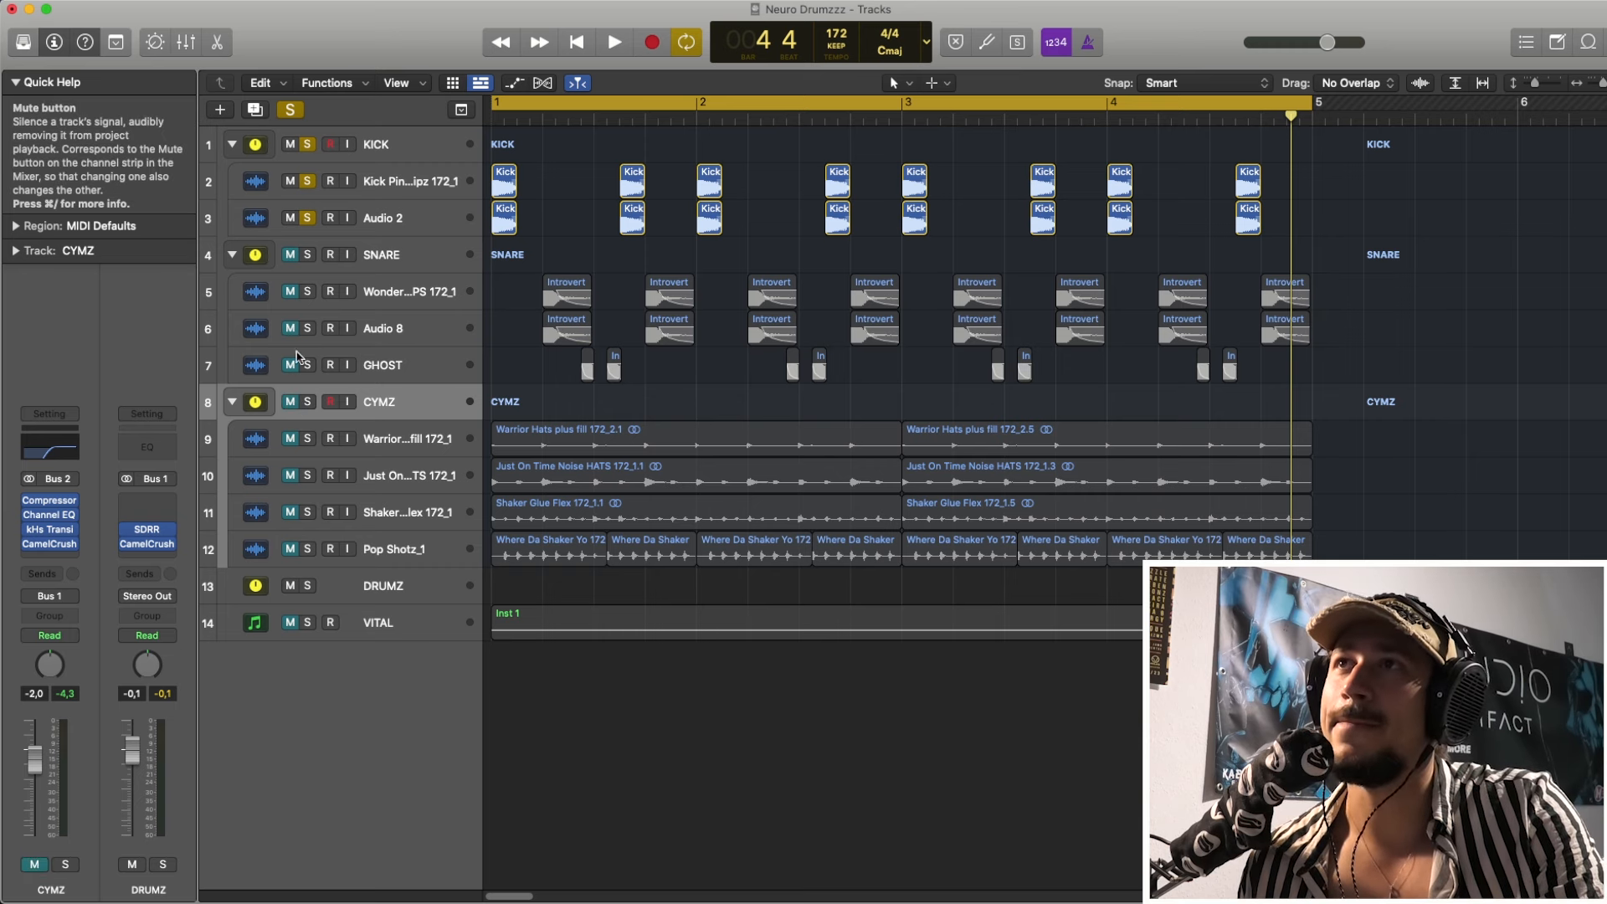
left_click(307, 291)
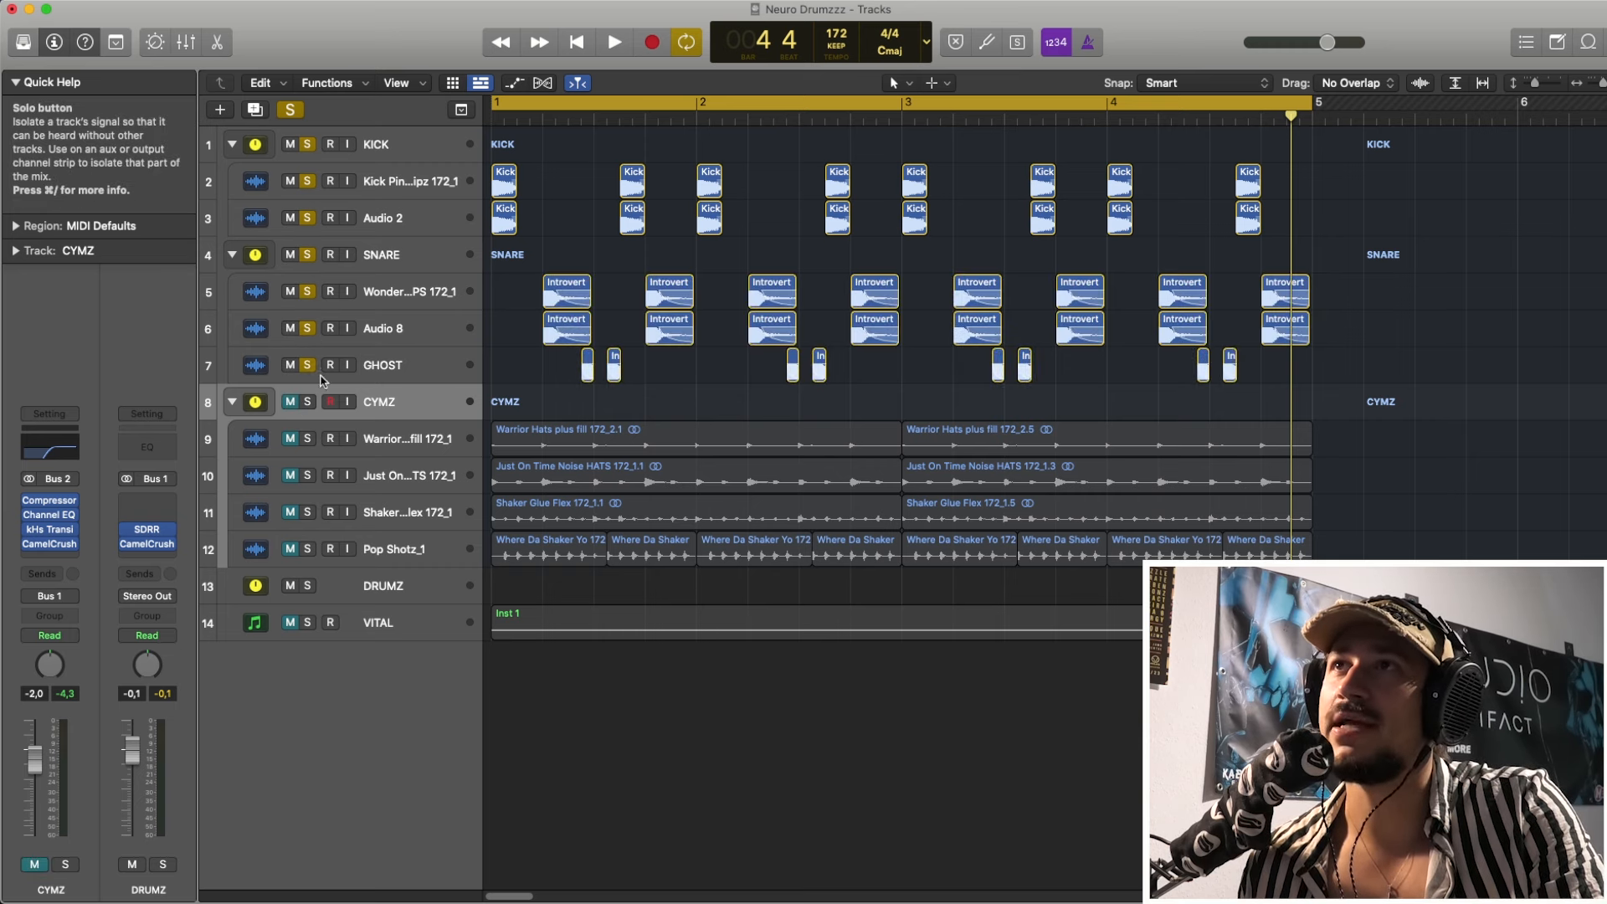
left_click(308, 291)
- Examine the channel strip effect chains of the two kick layers and the two snare layers
left_click(374, 186)
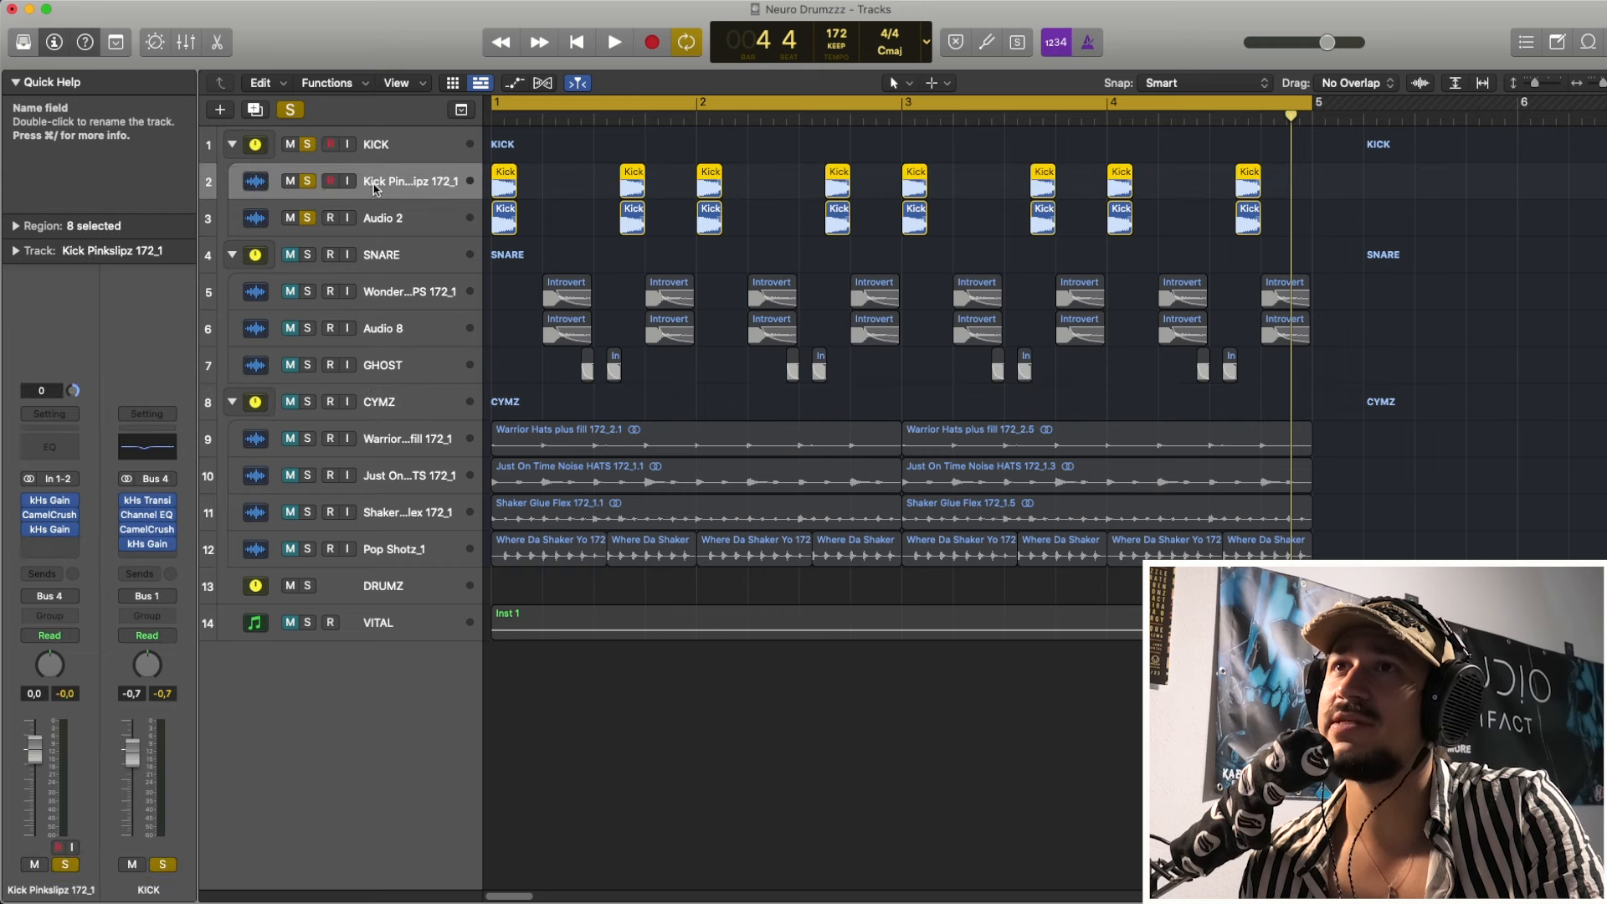
left_click(417, 216)
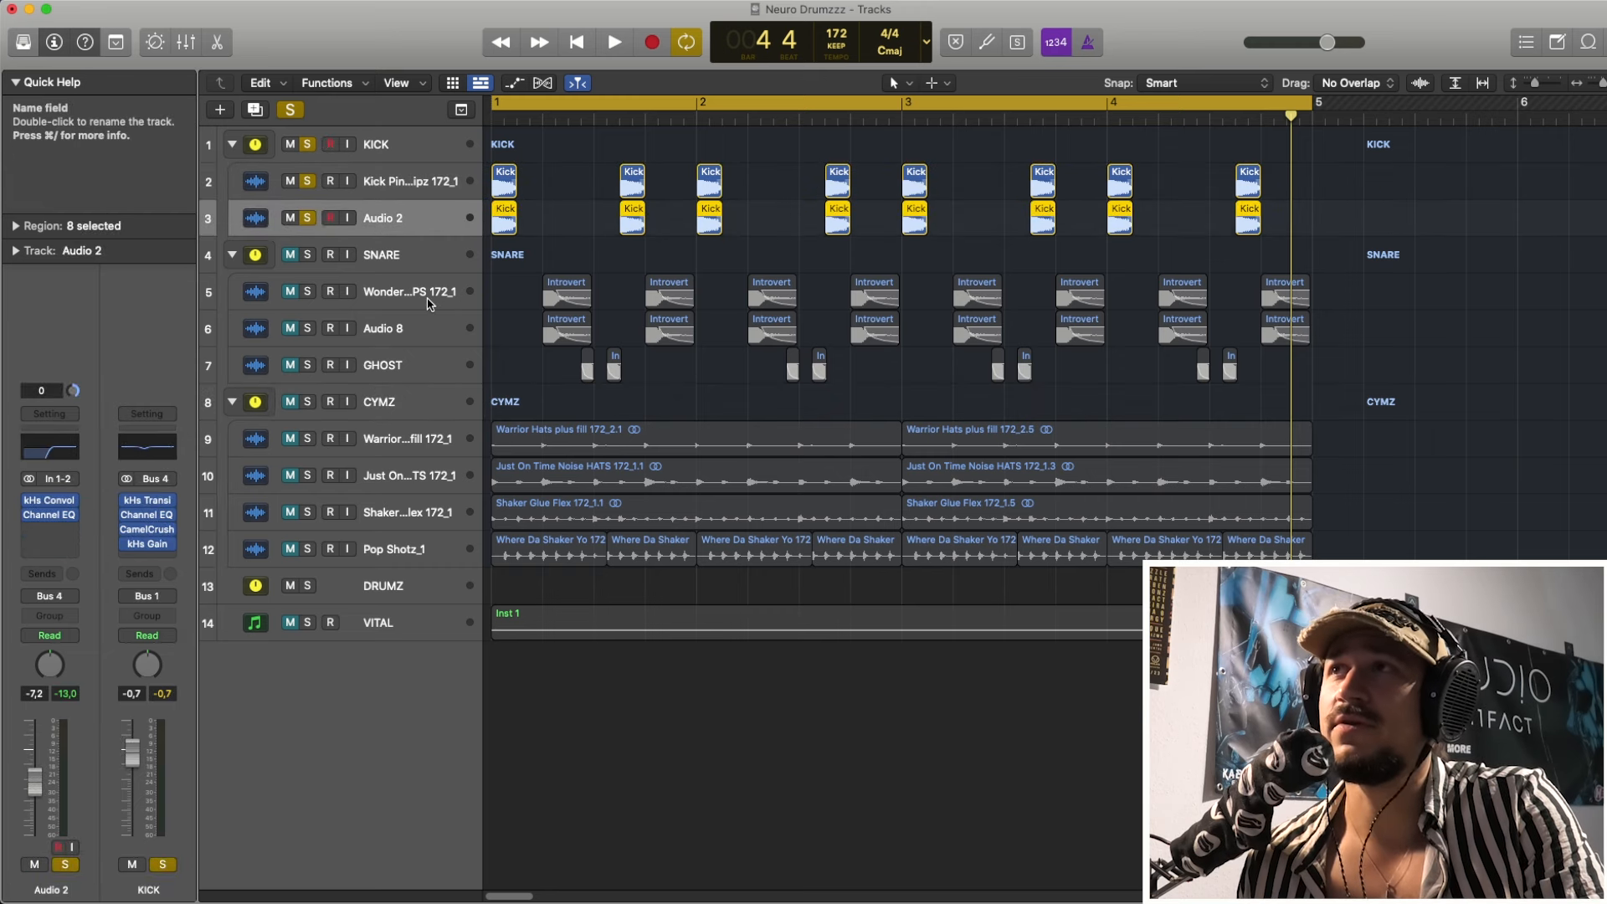
left_click(423, 302)
left_click(410, 329)
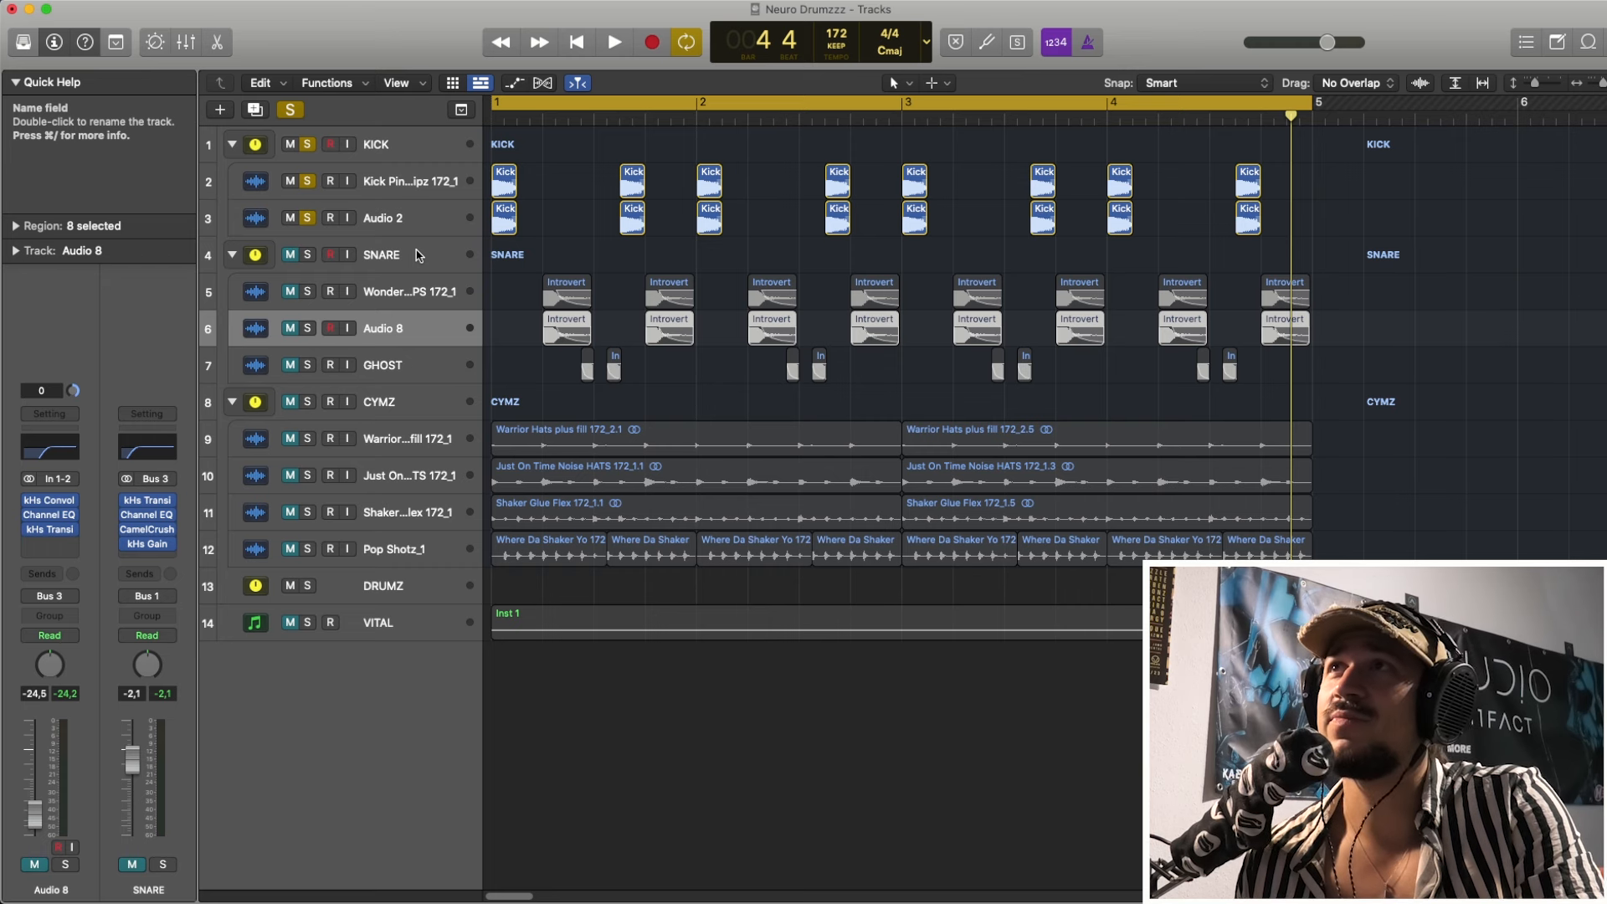
left_click(407, 221)
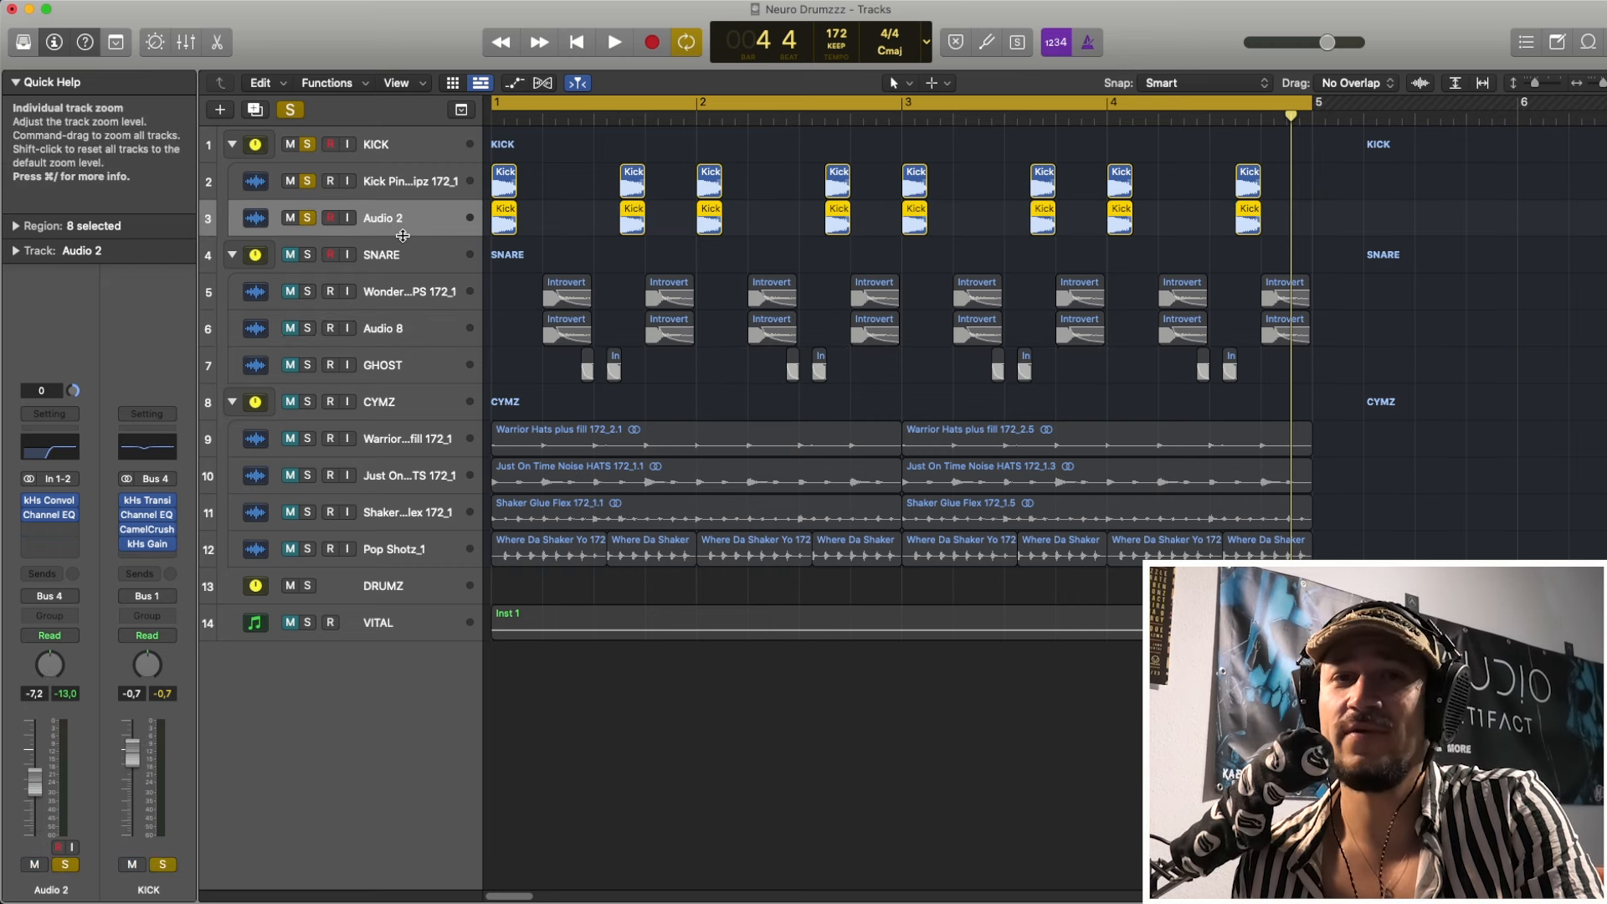
- Take Audio 2 and the KICK stack out of the solo, select Kick Pinkslipz 172_1 and play it alone
left_click(307, 217)
left_click(308, 146)
left_click(410, 185)
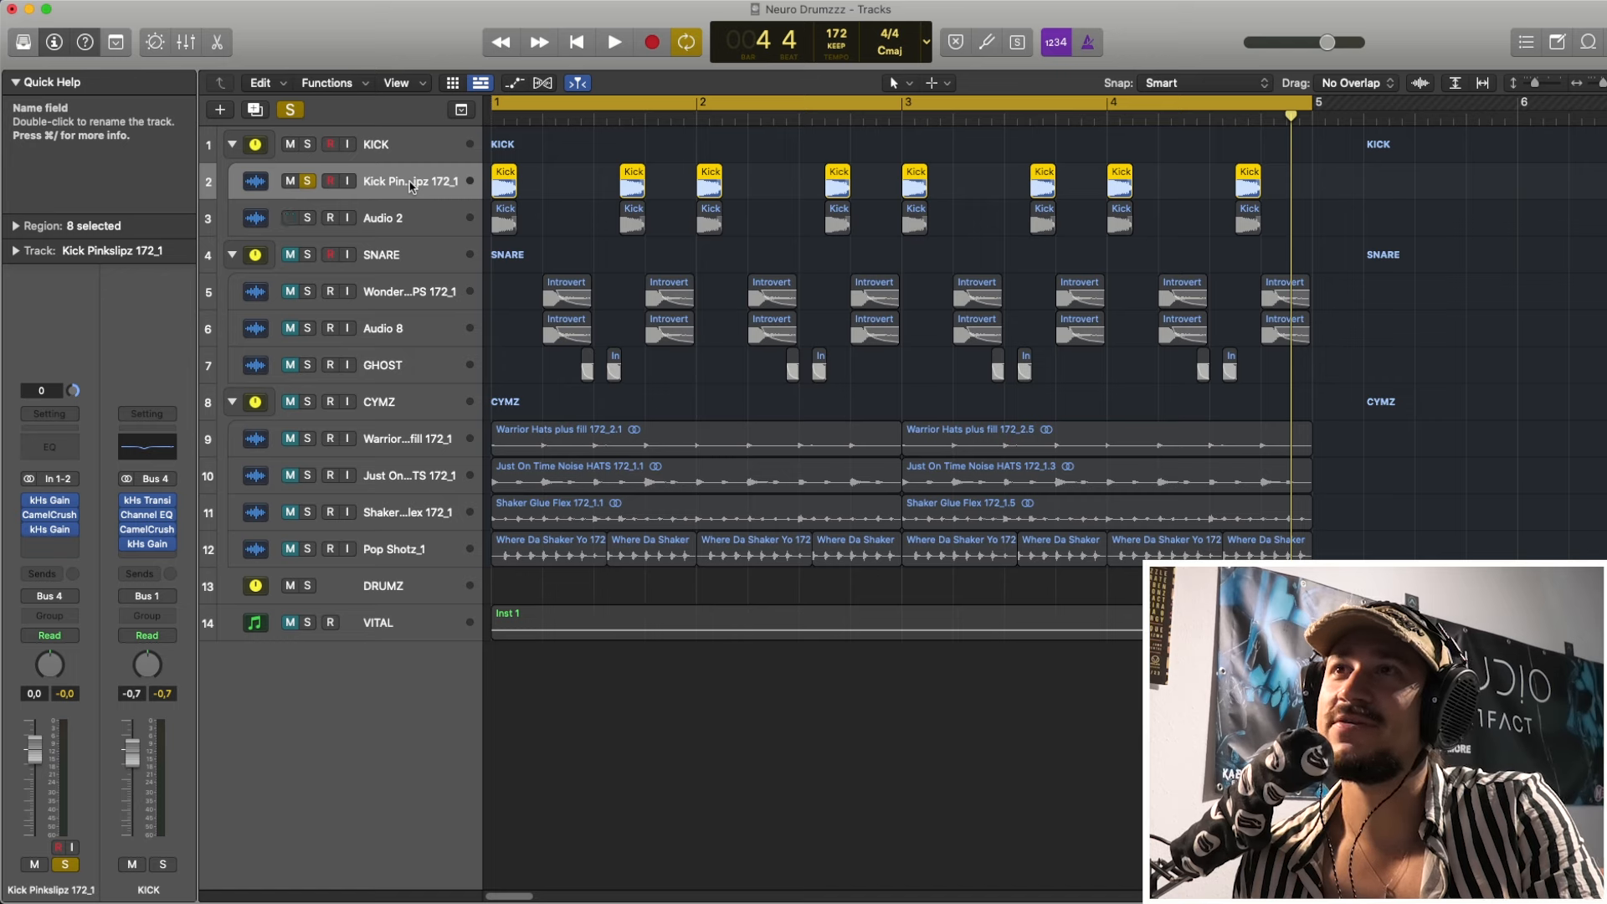
key("space")
key("space")
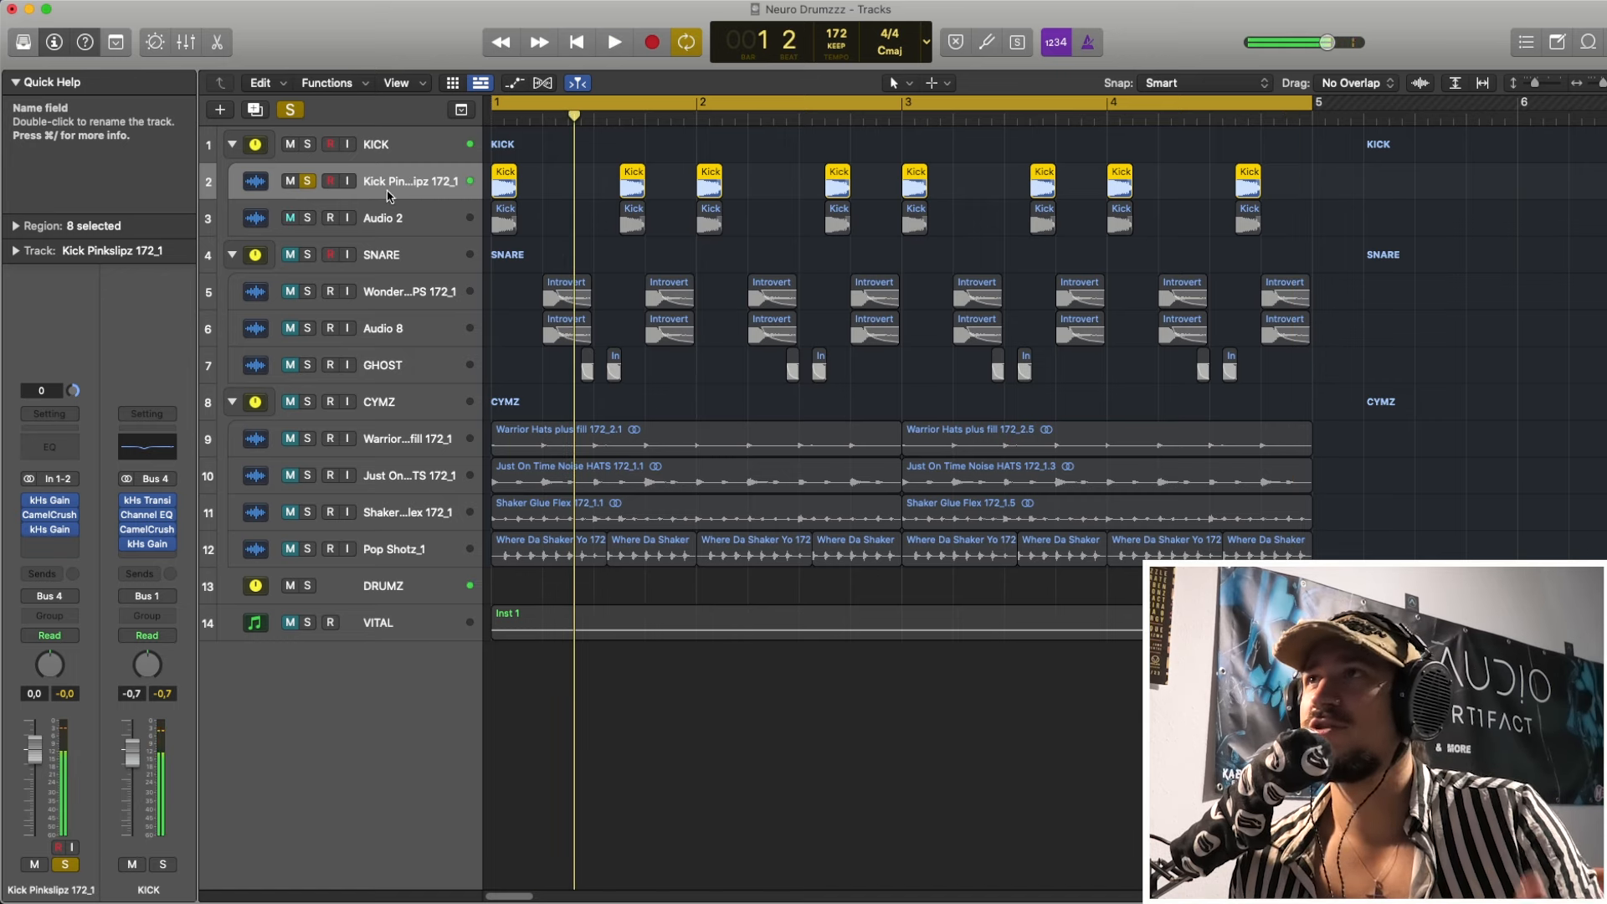
- Examine the first kHs Gain and the CamelCrush plug-ins on Kick Pinkslipz 172_1 and close their windows
left_click(51, 502)
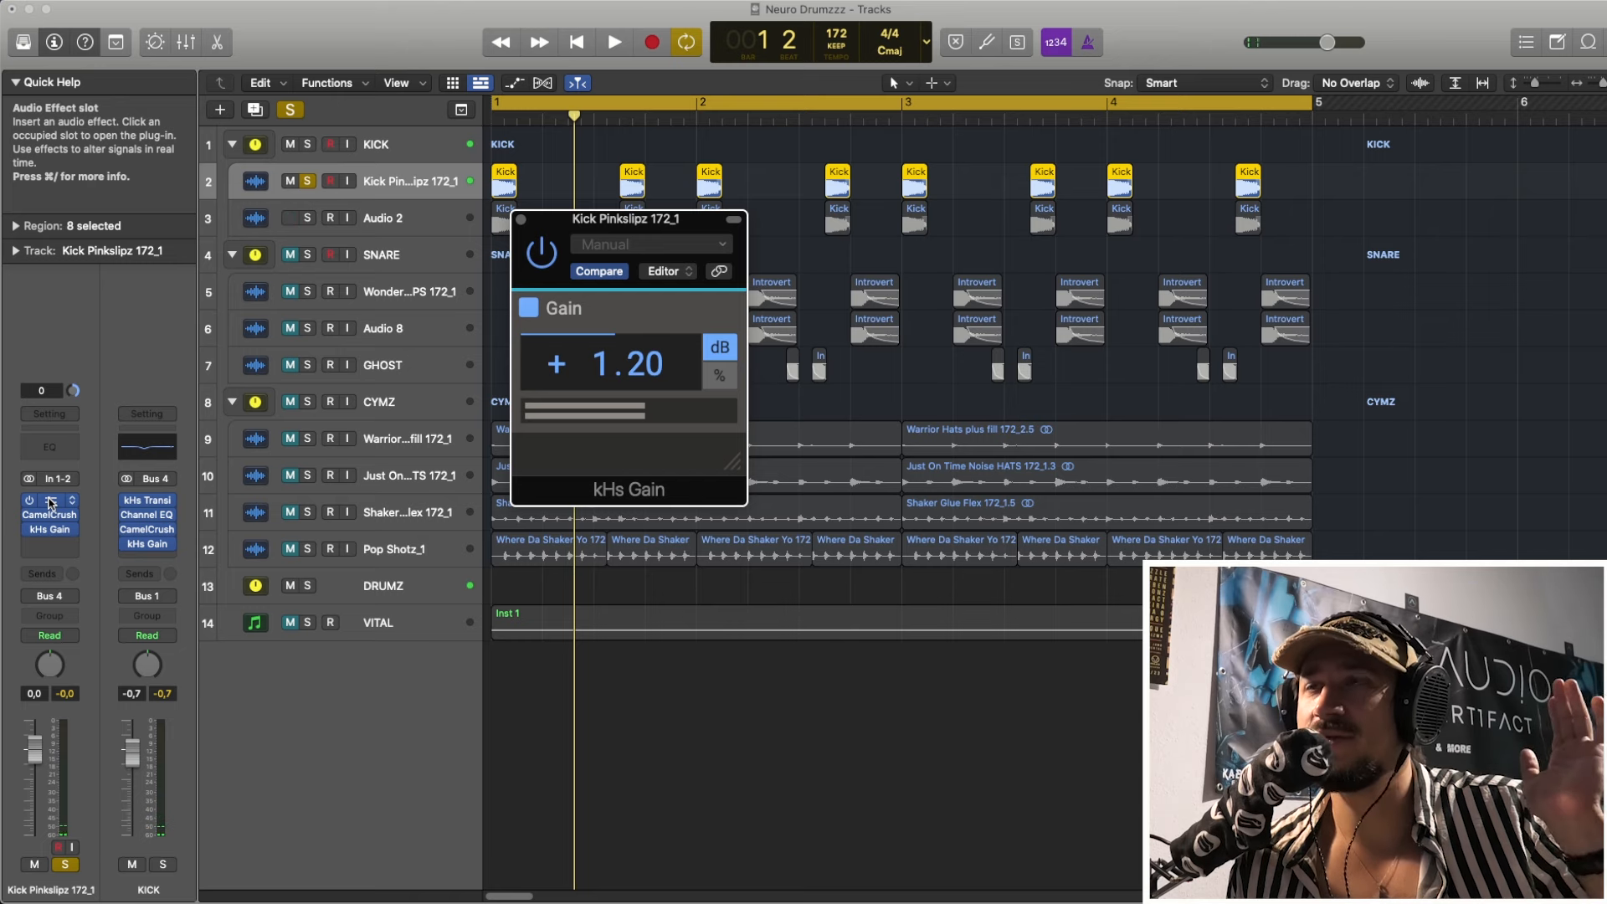
left_click(51, 502)
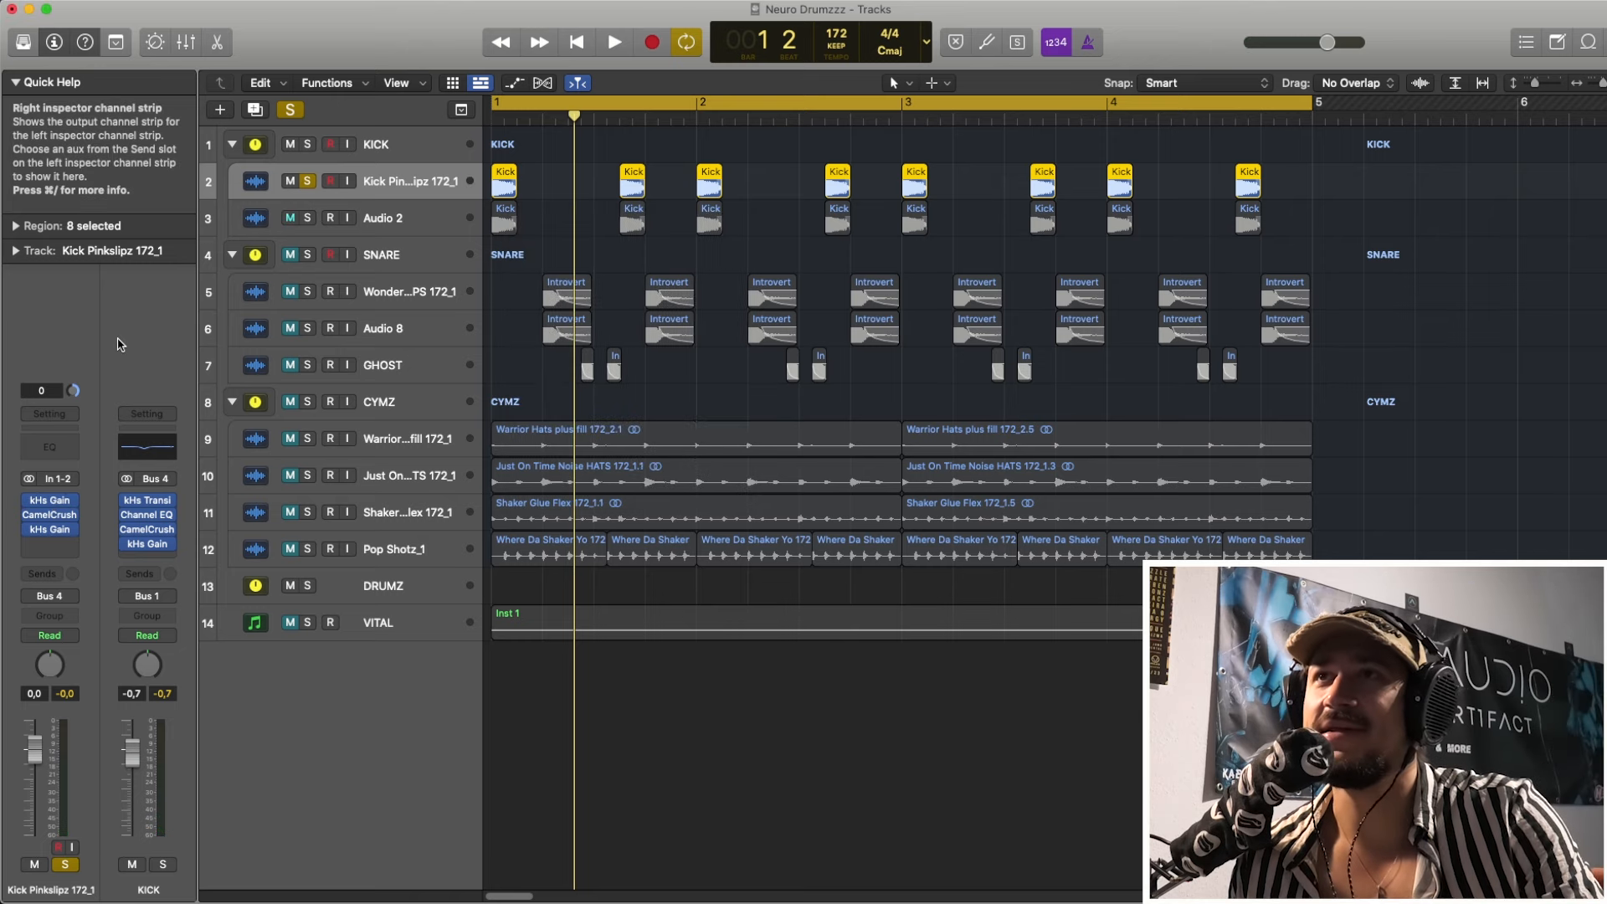
left_click(51, 521)
left_click(51, 521)
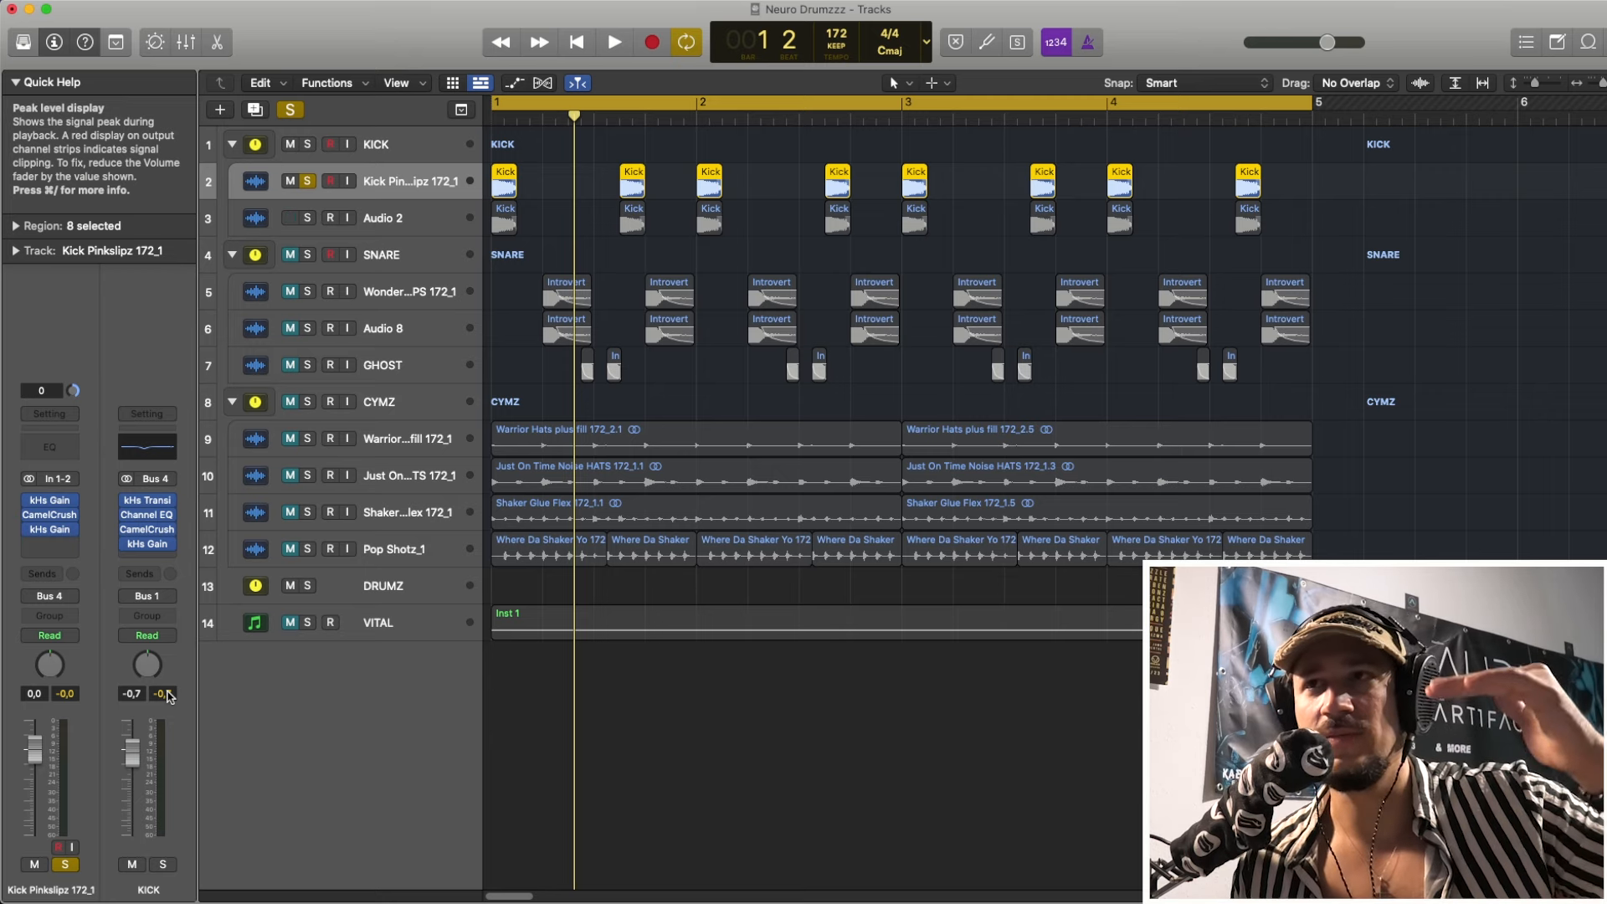
left_click(57, 500)
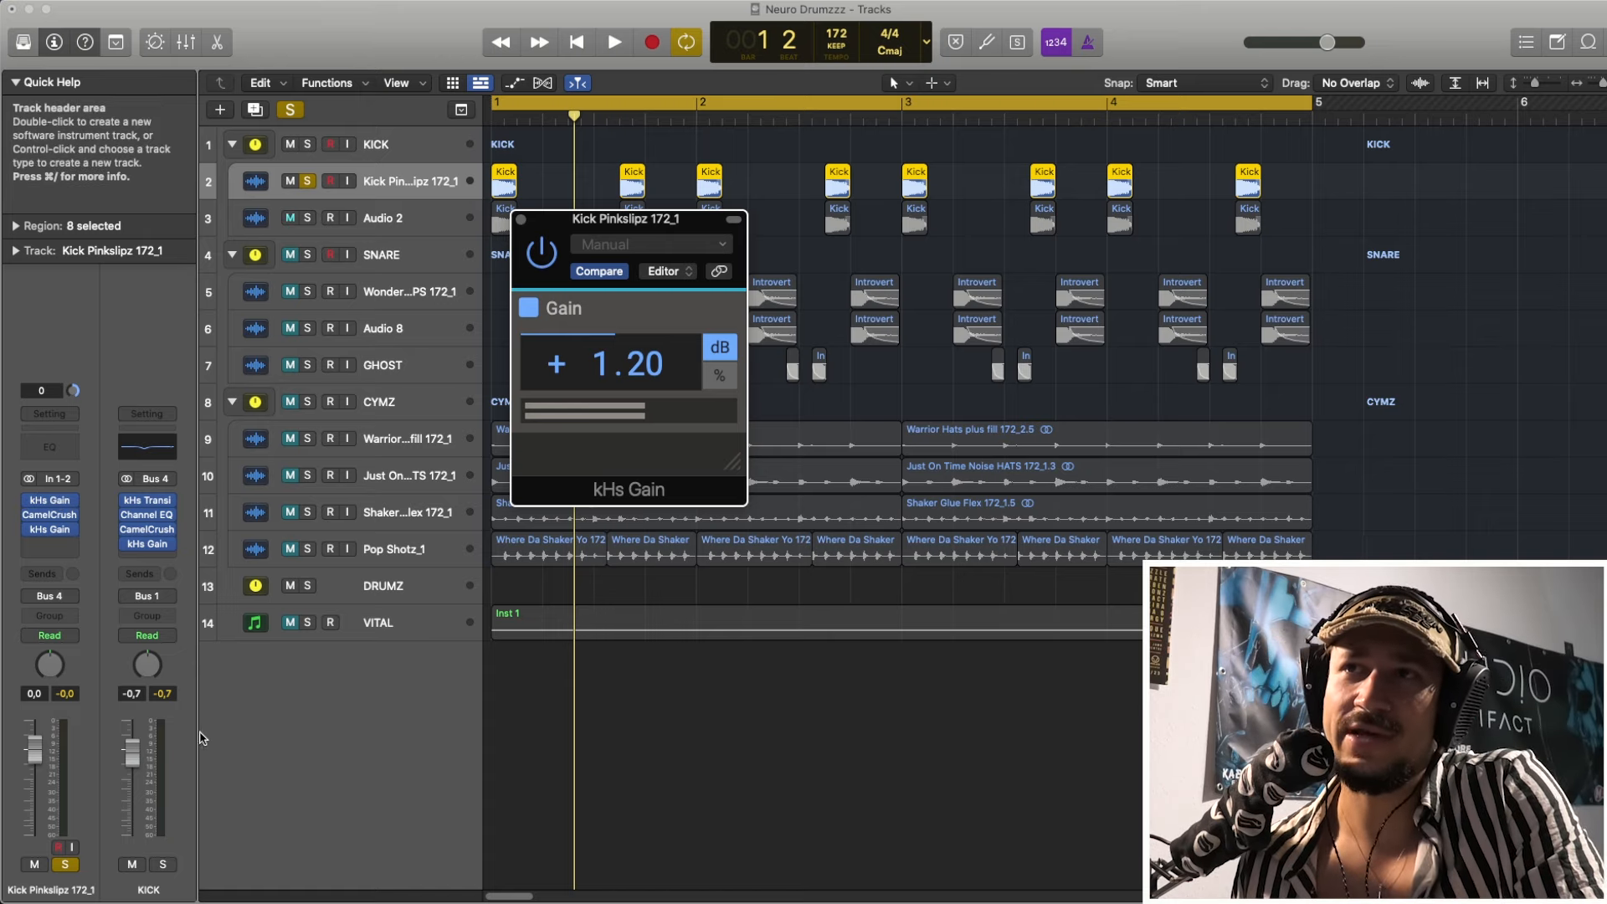
left_click(522, 220)
- Replay the soloed Kick Pinkslipz 172_1 layer from bar 1
key("Return")
key("space")
key("space")
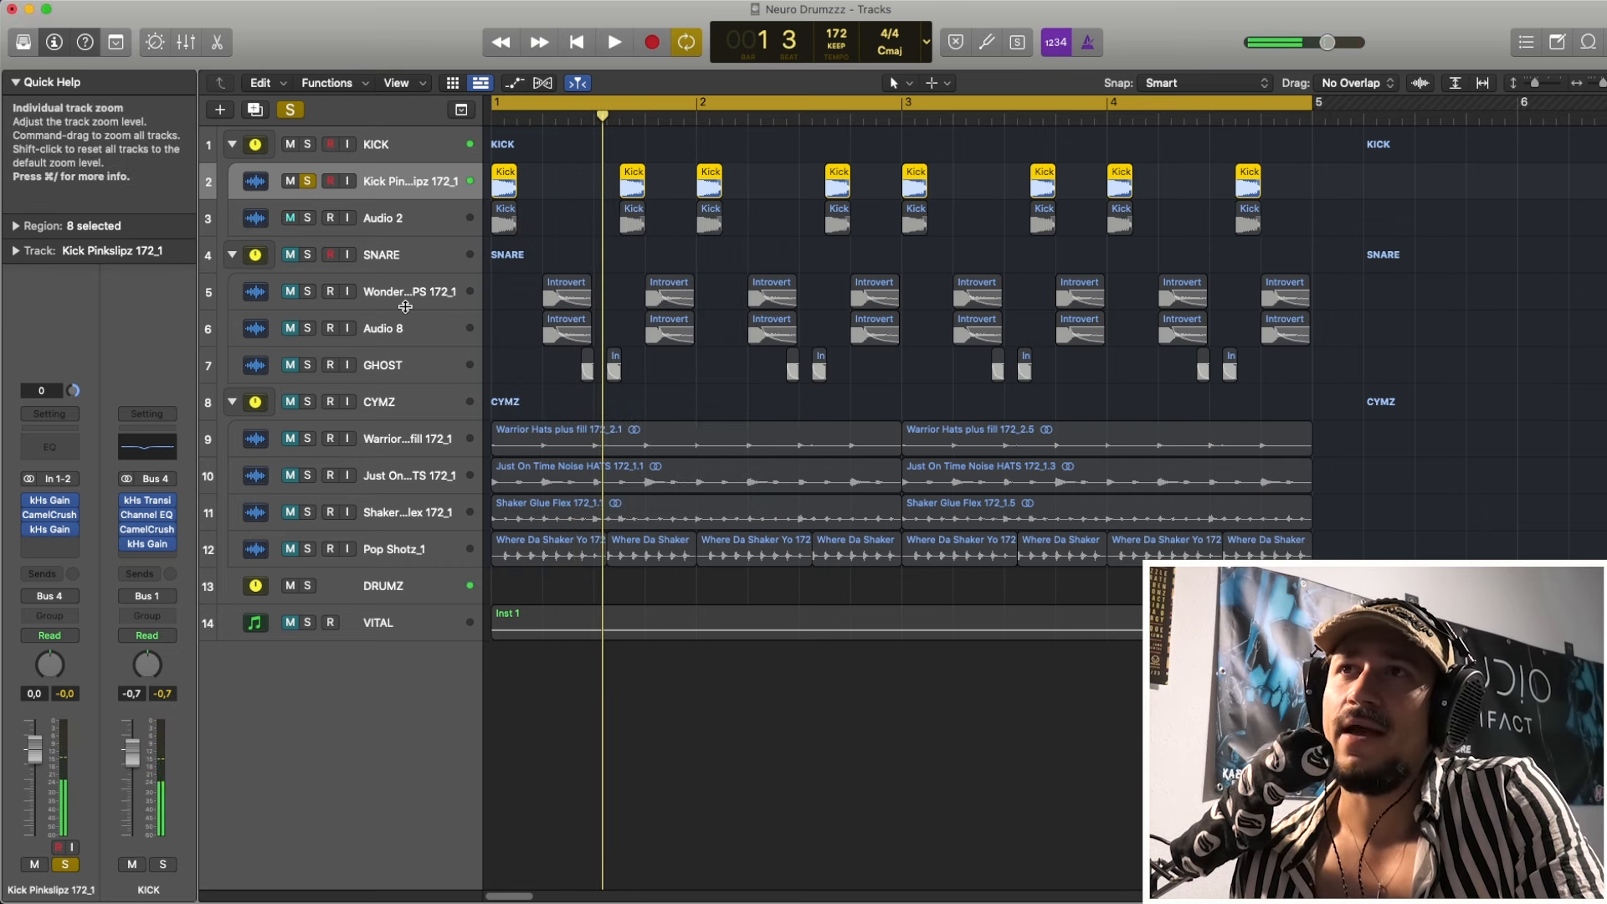
- Switch the solo from Kick Pinkslipz 172_1 to Audio 2 and select Audio 2
left_click(307, 218)
left_click(307, 181)
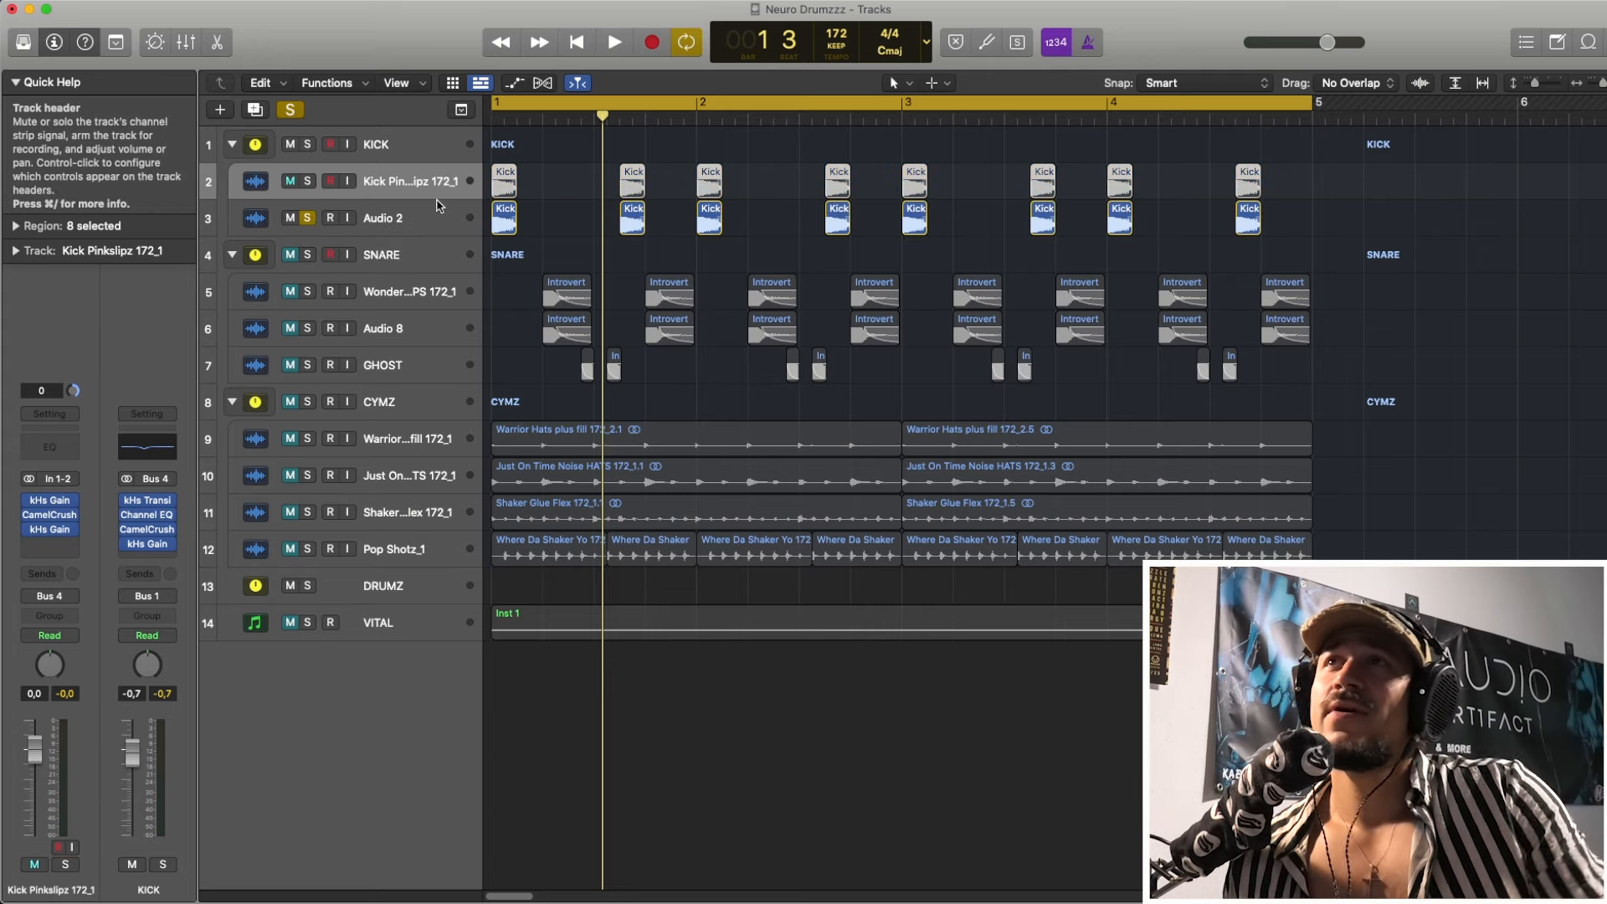
left_click(390, 219)
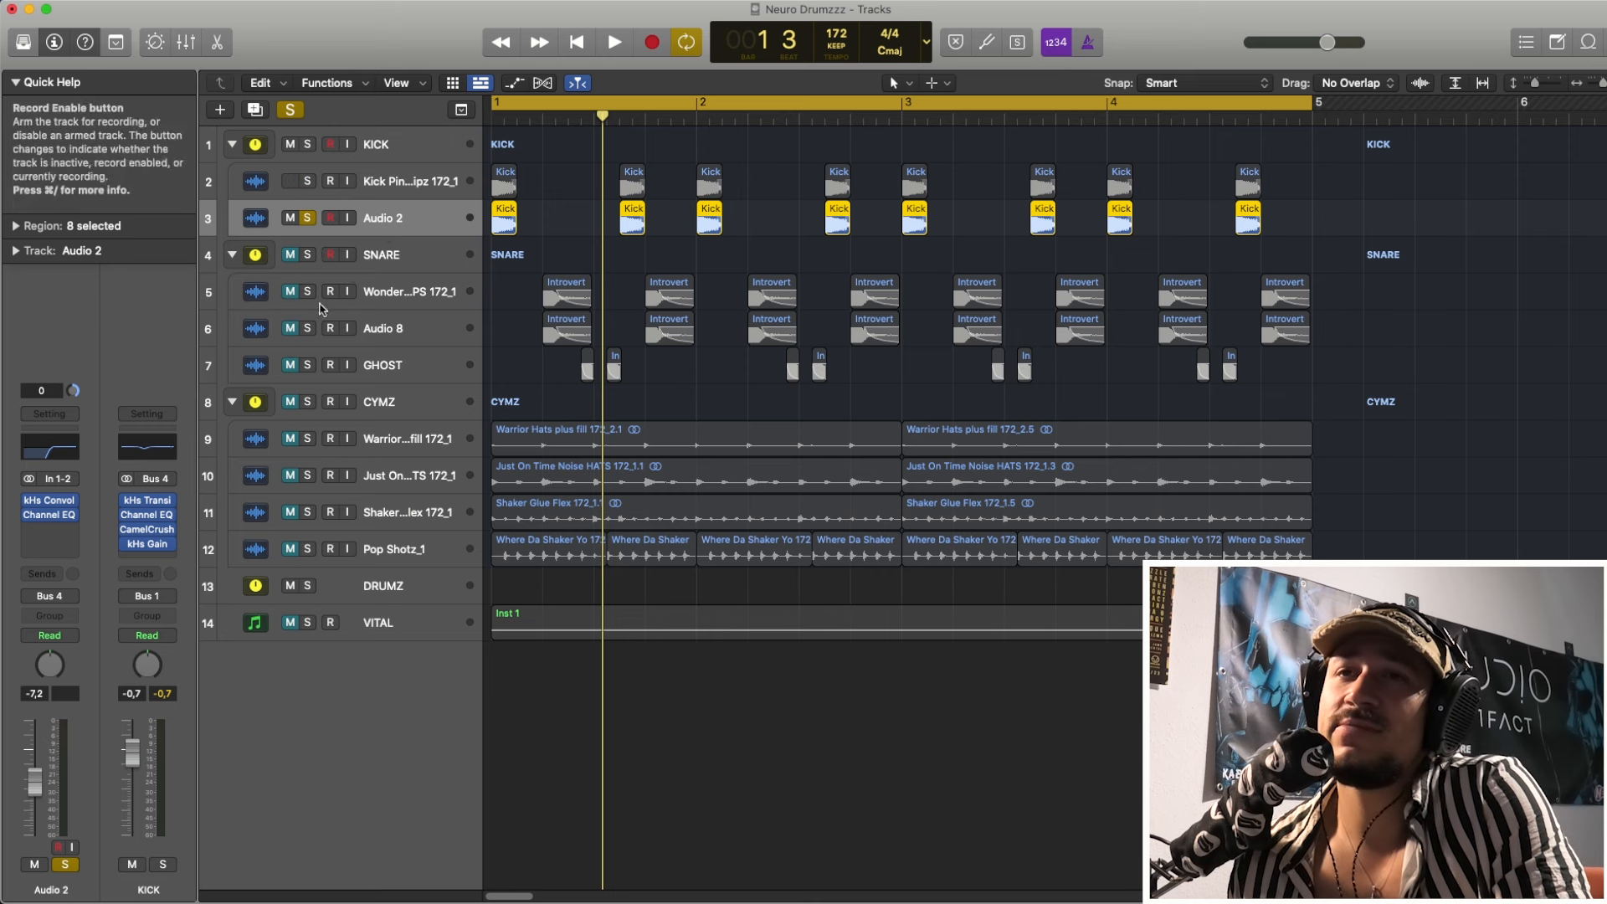
- Open the kHs Convolver on Audio 2, move its window over the track headers and show its impulse response browser
left_click(50, 500)
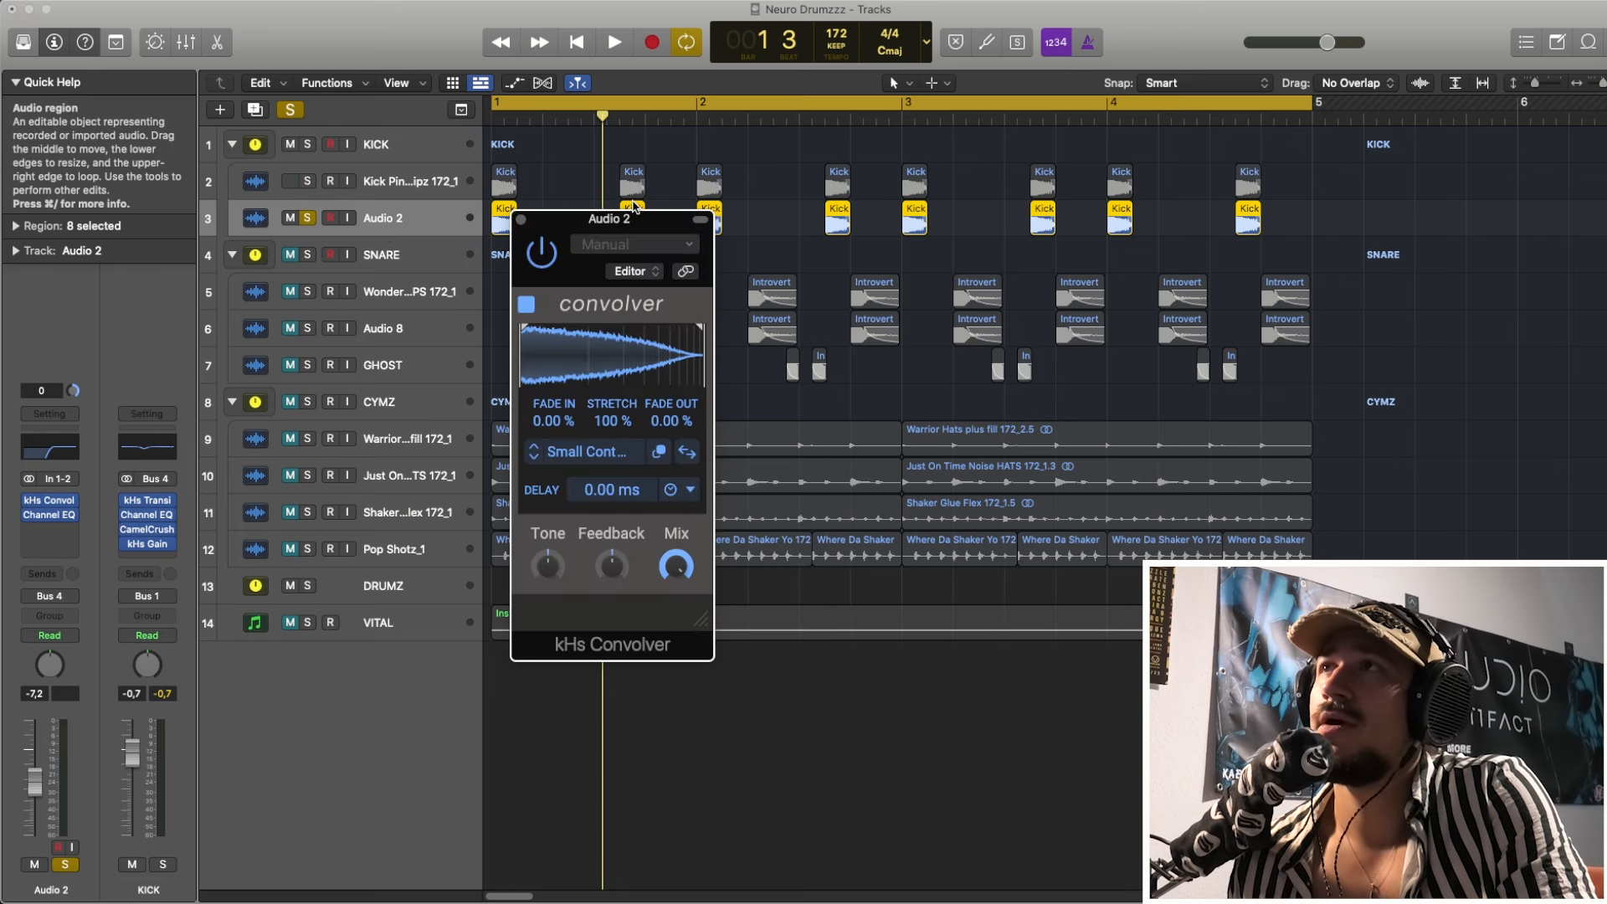
left_click_drag(638, 205, 358, 201)
left_click(321, 441)
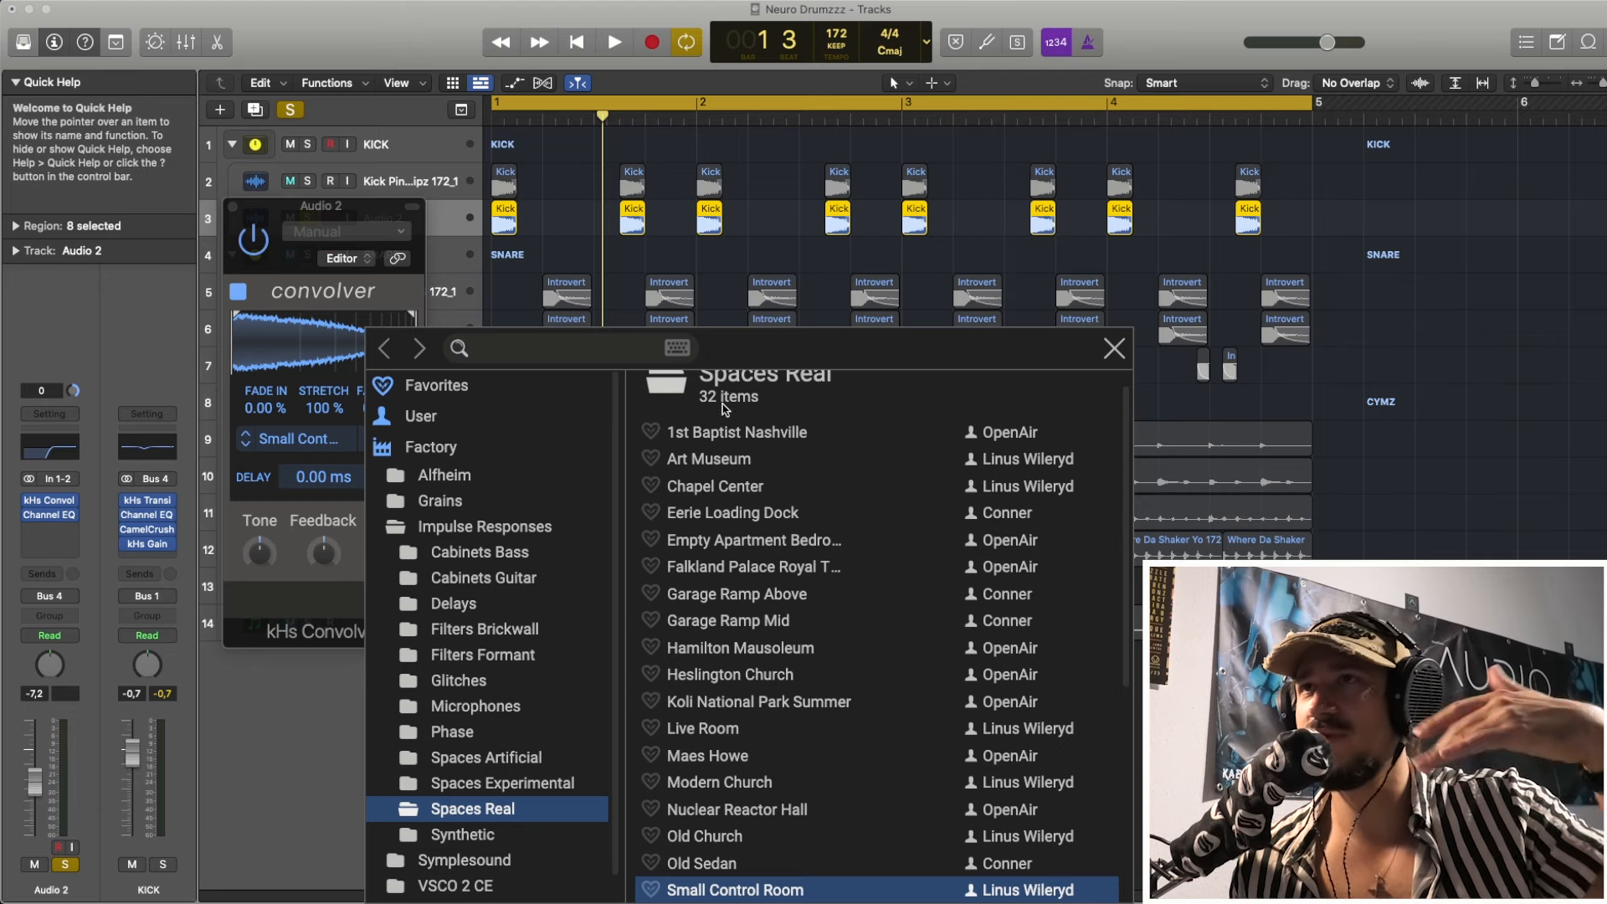
- Examine Audio 2's Channel EQ while playing the layer, and close both plug-in windows
left_click(57, 517)
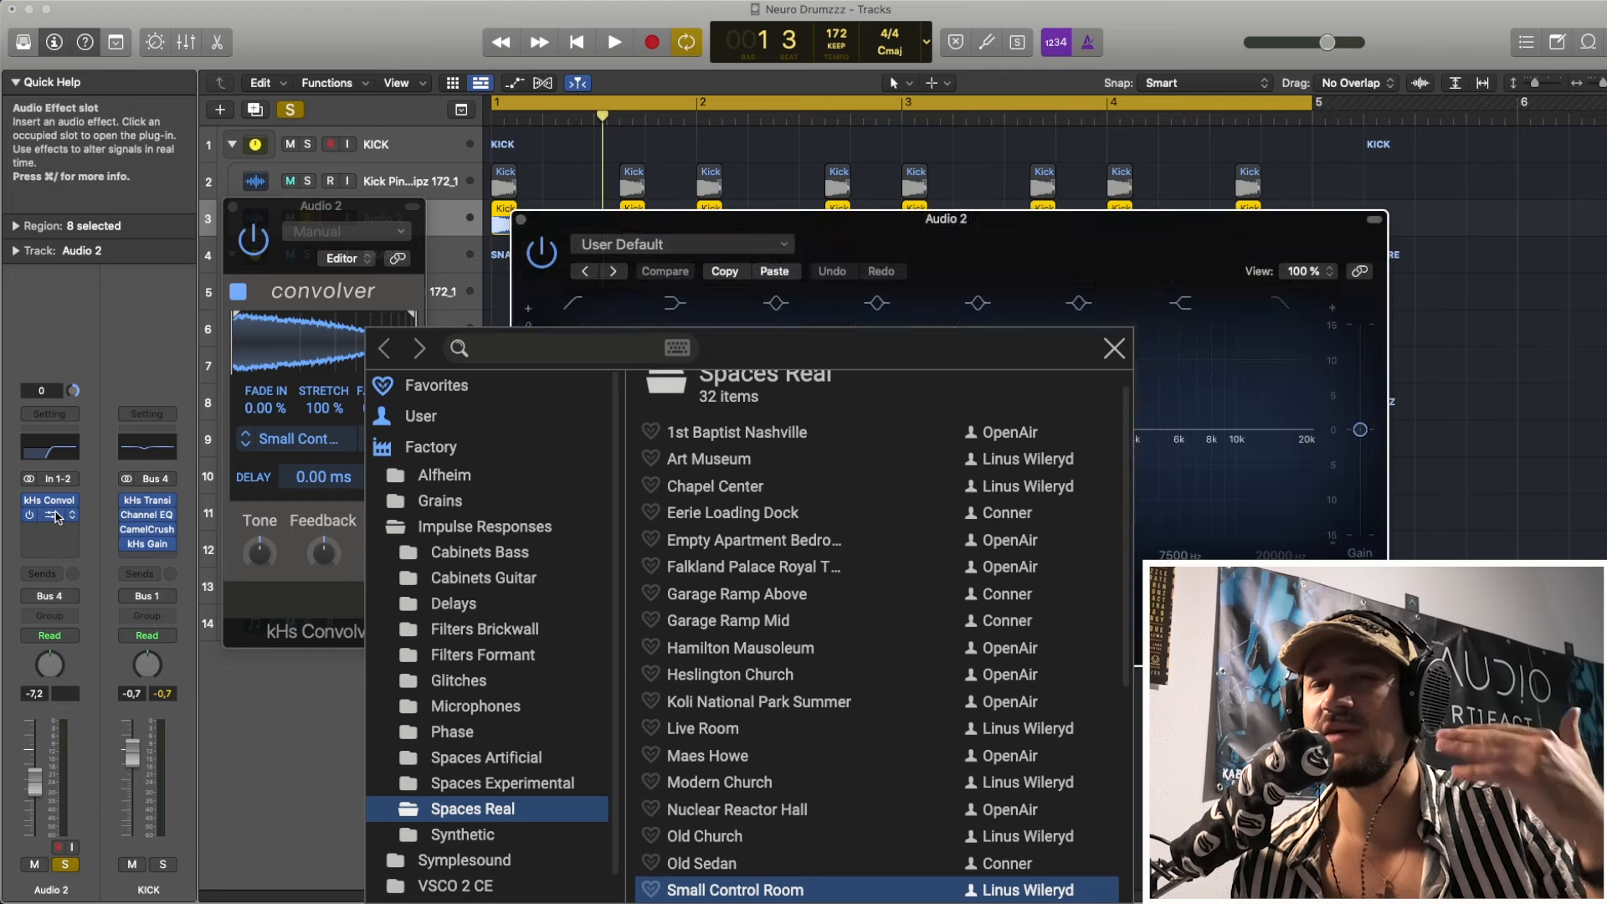
key("space")
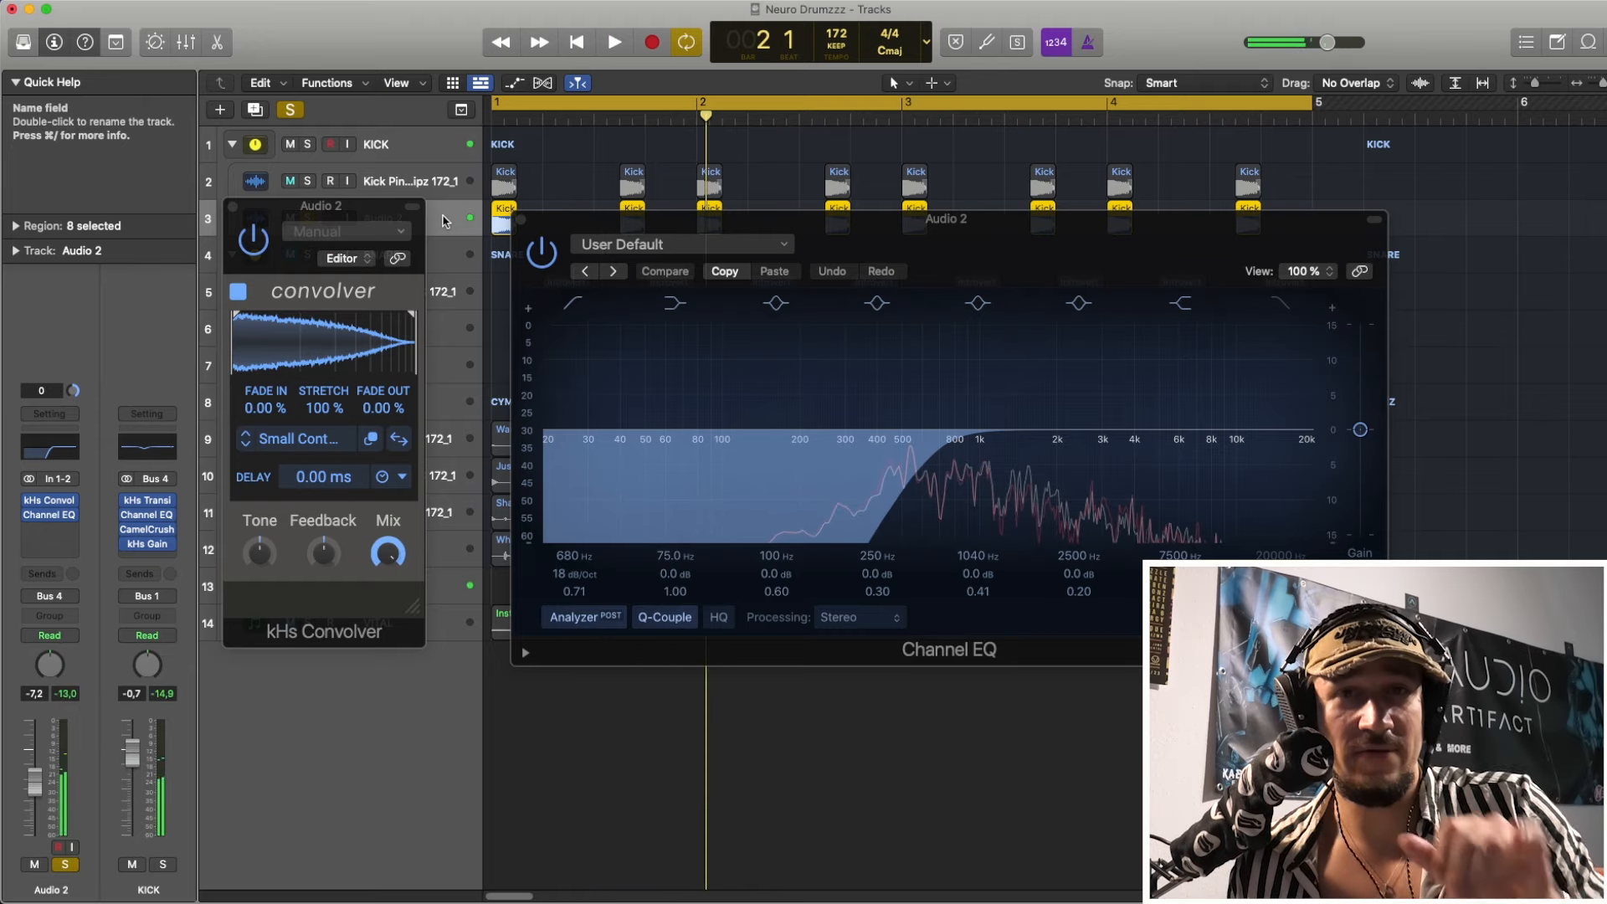
left_click(233, 205)
left_click(518, 219)
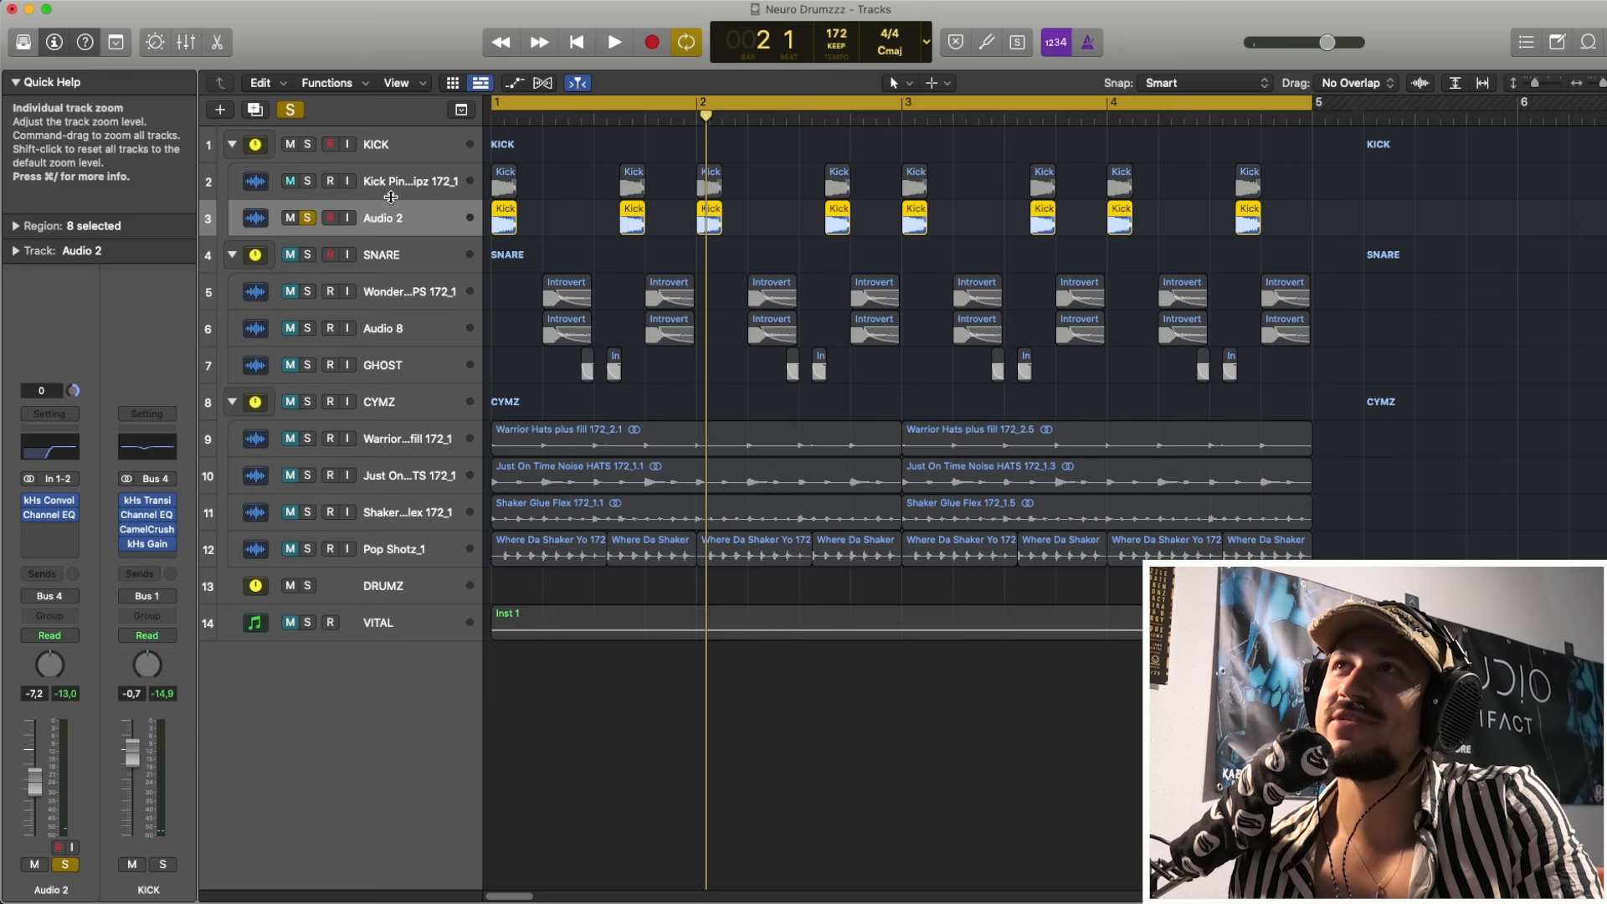
- Solo Kick Pinkslipz 172_1 in place of Audio 2 and play it briefly
left_click(306, 181)
left_click(308, 218)
key("space")
key("space")
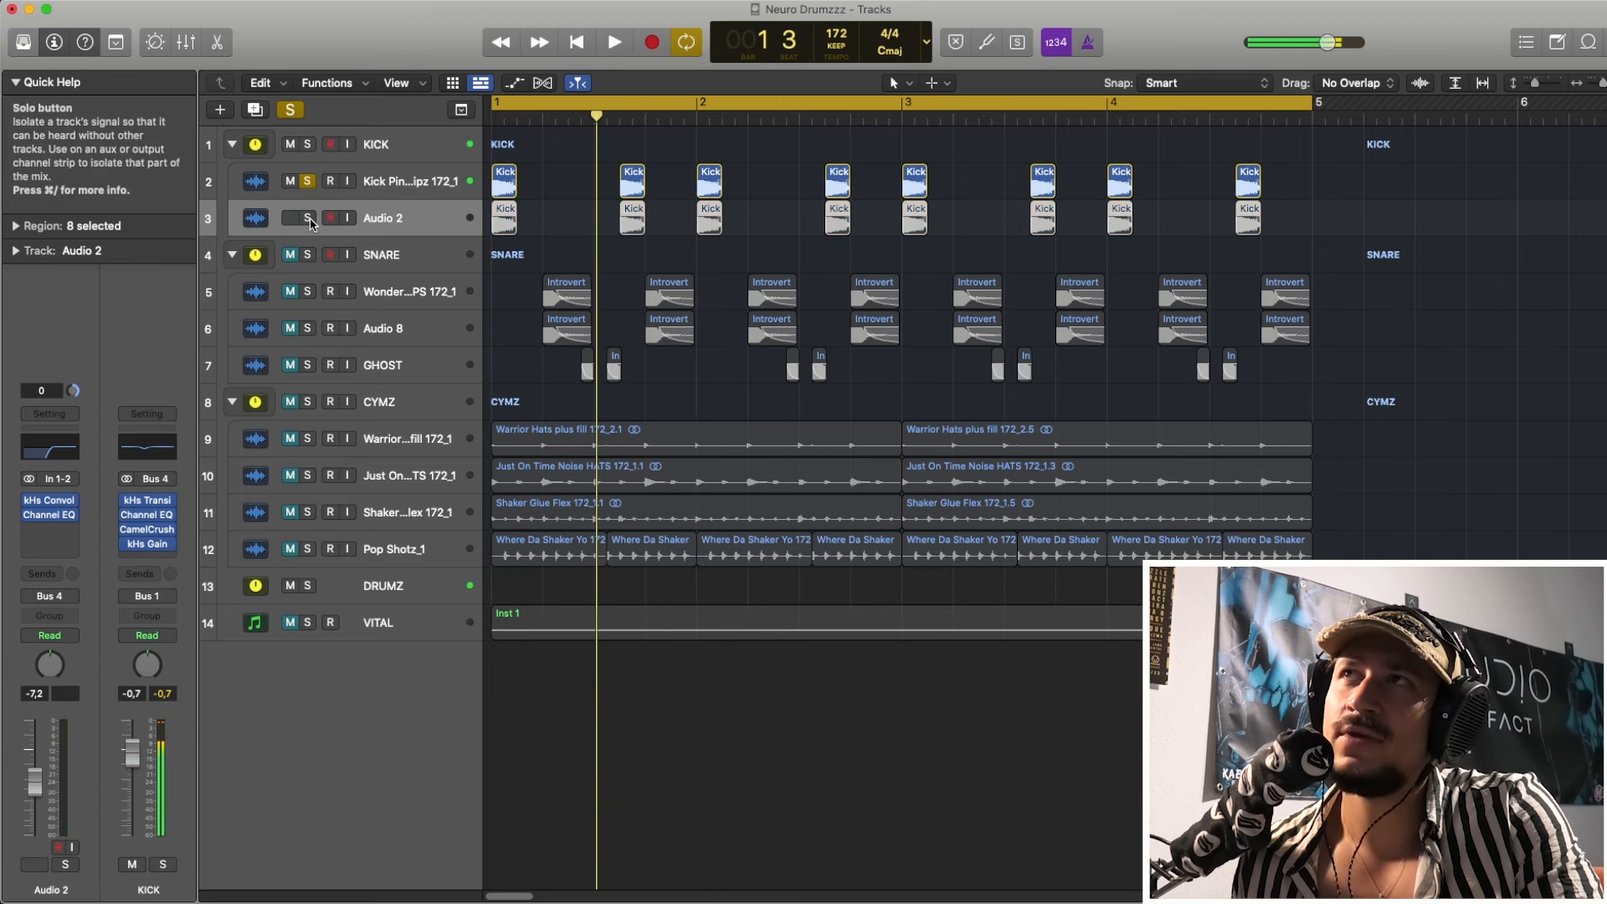
- Solo Audio 2 in place of Kick Pinkslipz 172_1 and play it briefly for comparison
left_click(309, 218)
left_click(307, 181)
key("space")
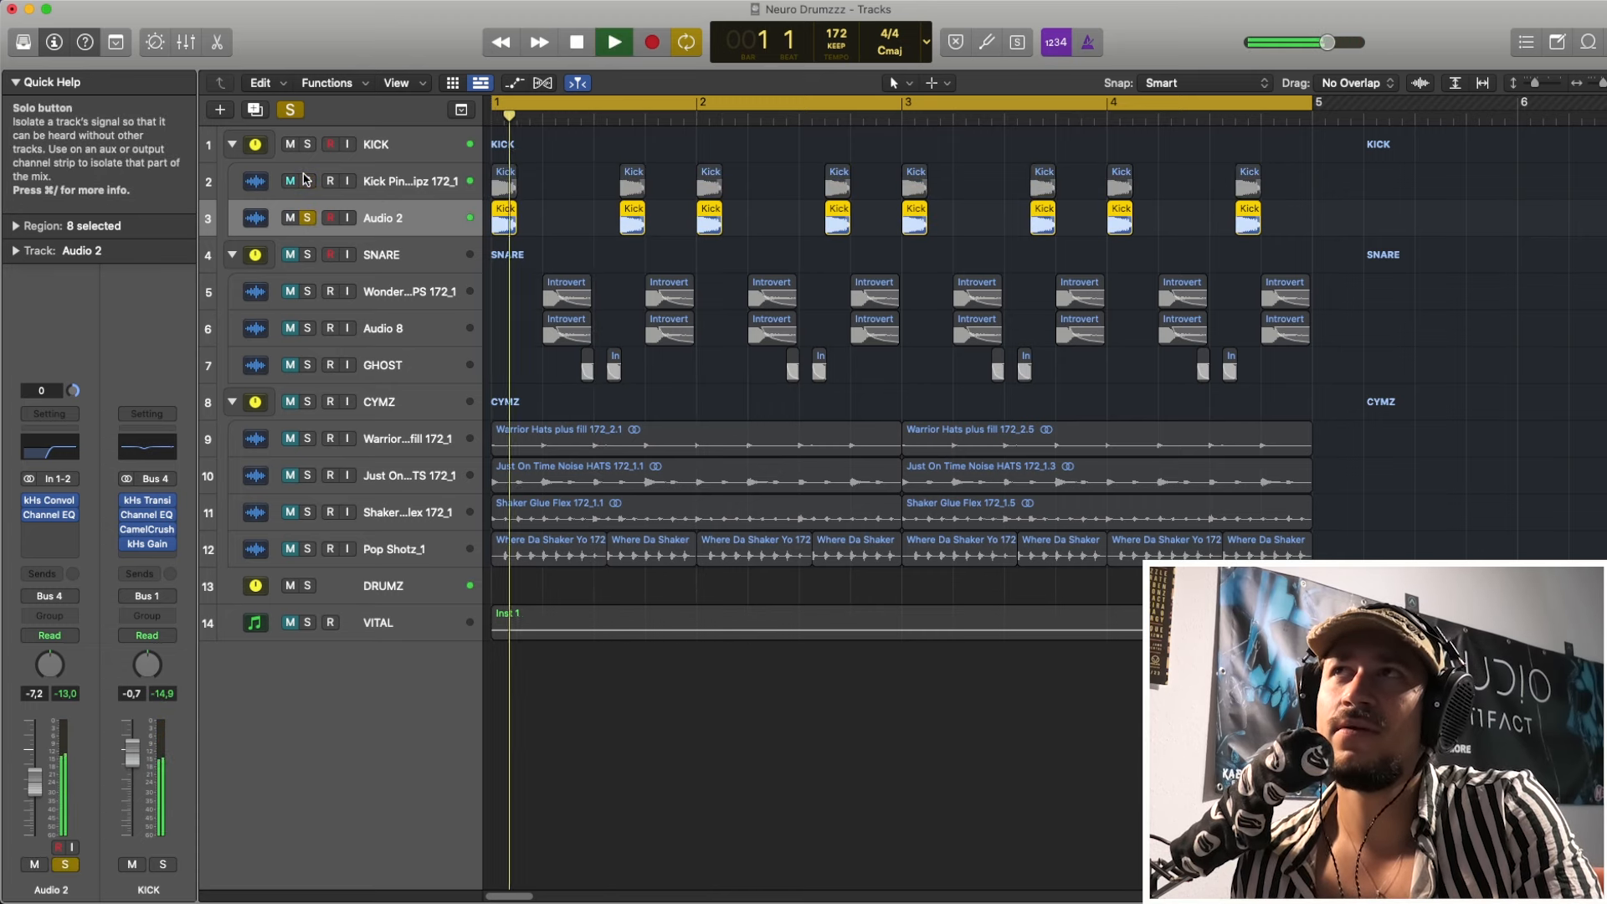
key("space")
- Add Kick Pinkslipz 172_1 to the Audio 2 solo and play both kick layers together twice
left_click(306, 181)
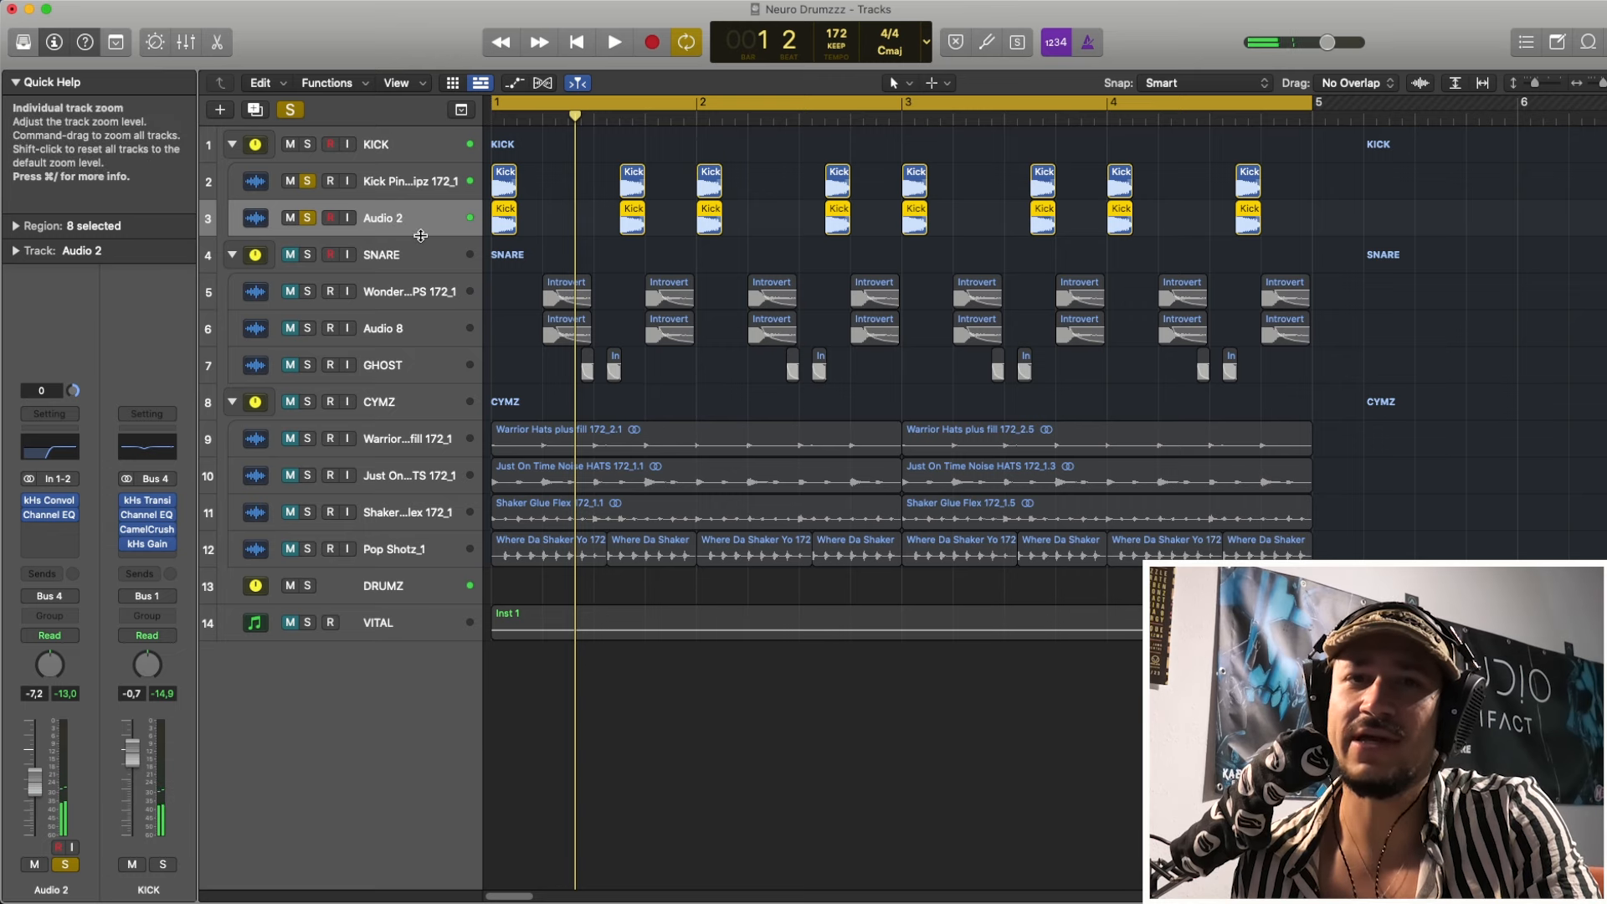
key("space")
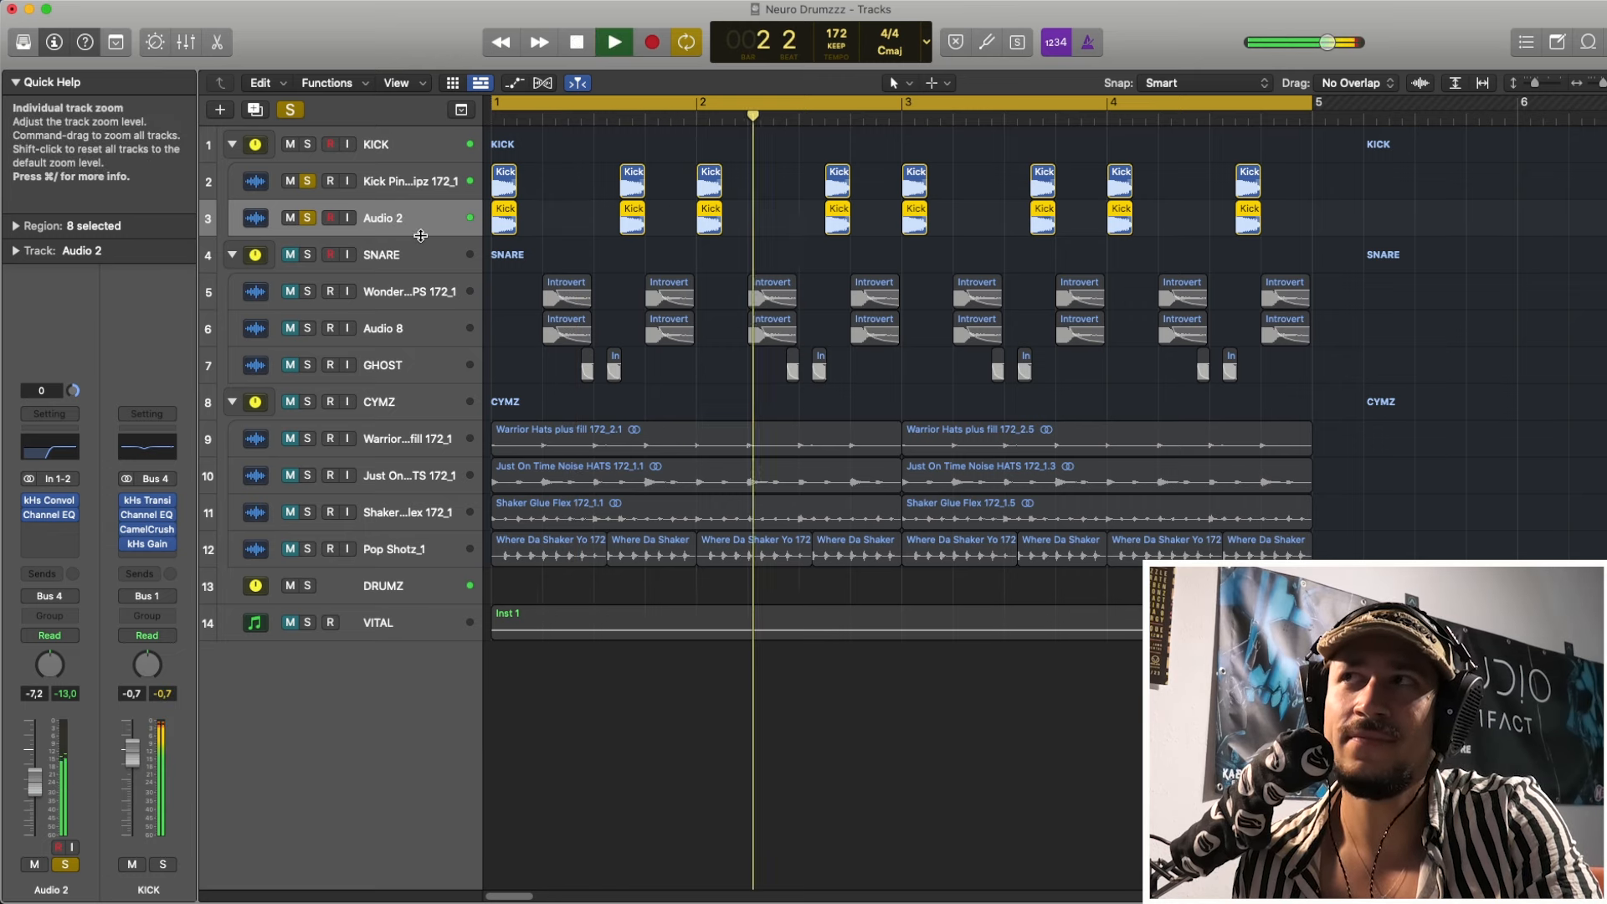
key("space")
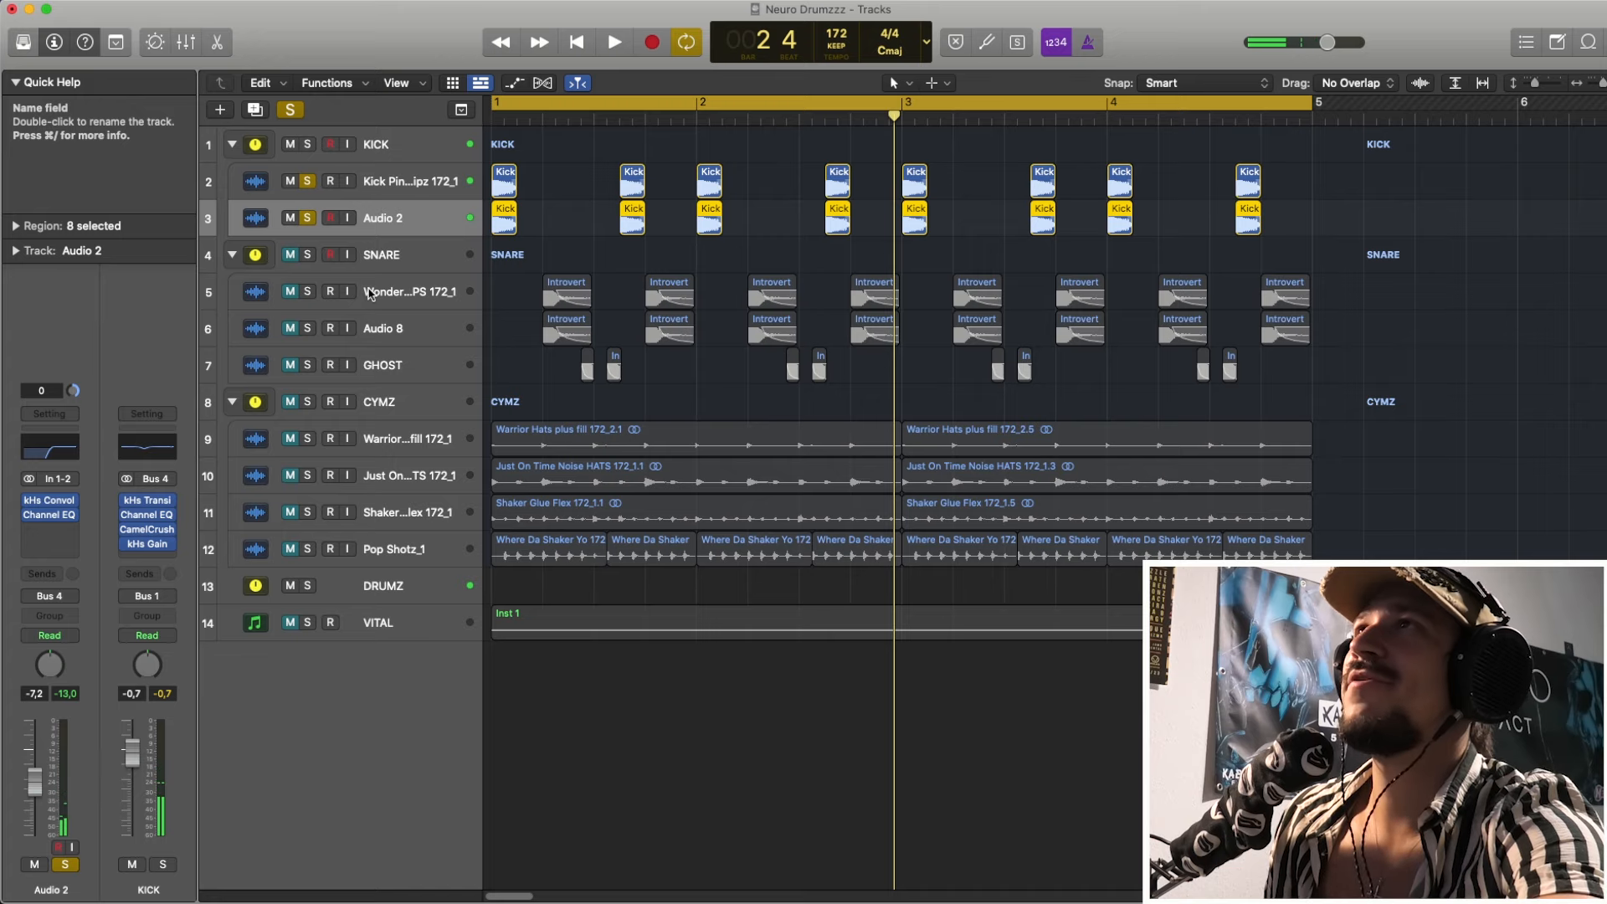
key("space")
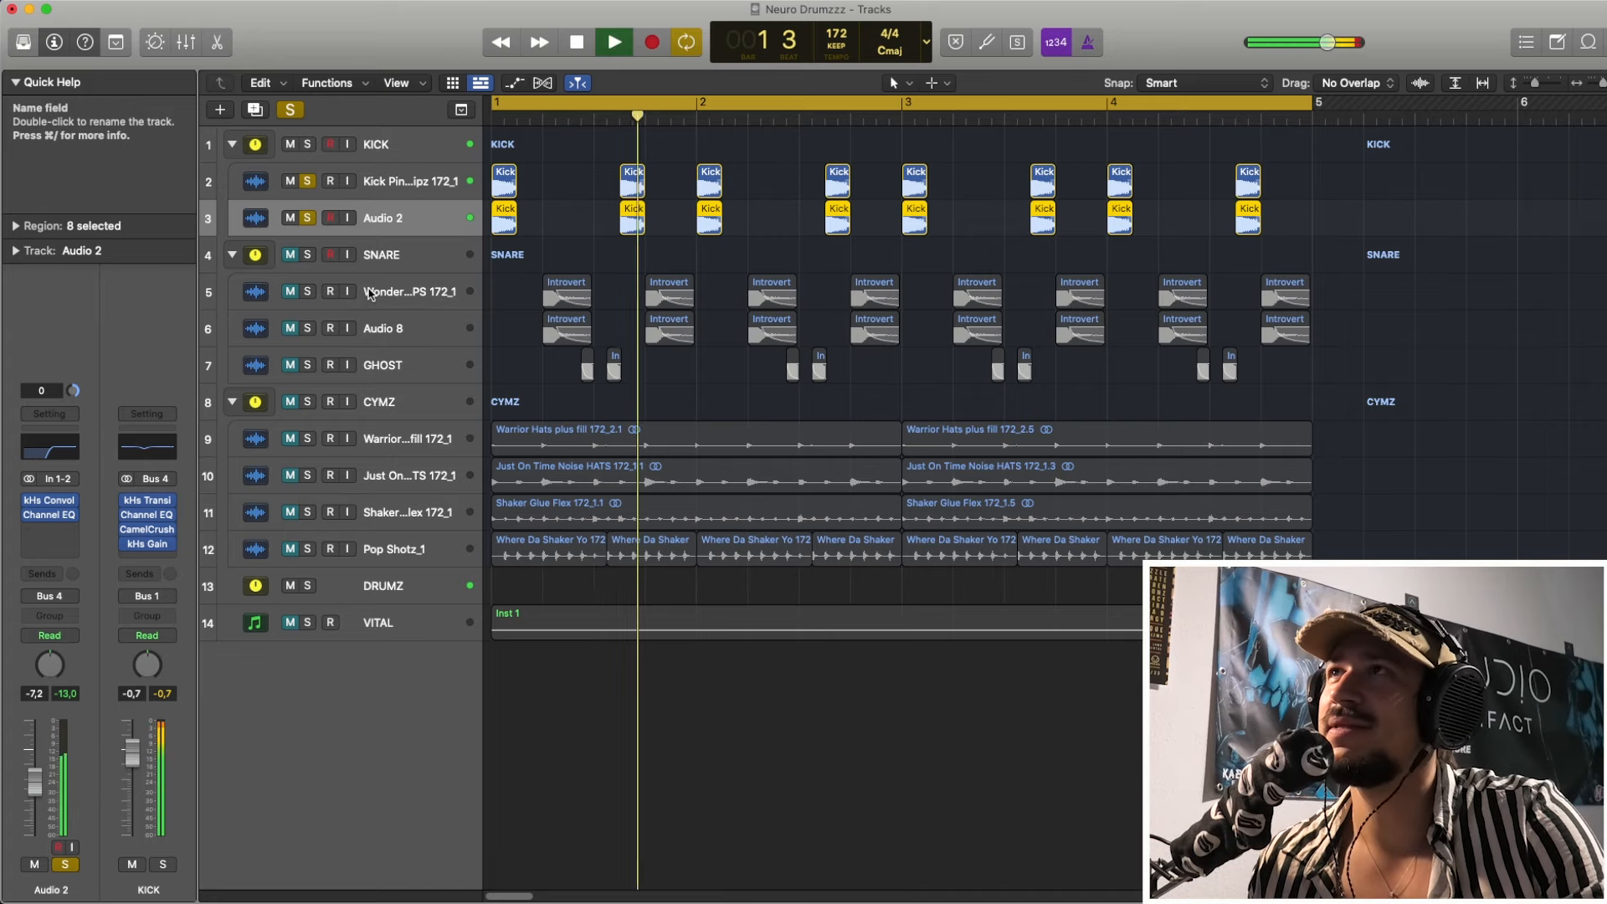
key("space")
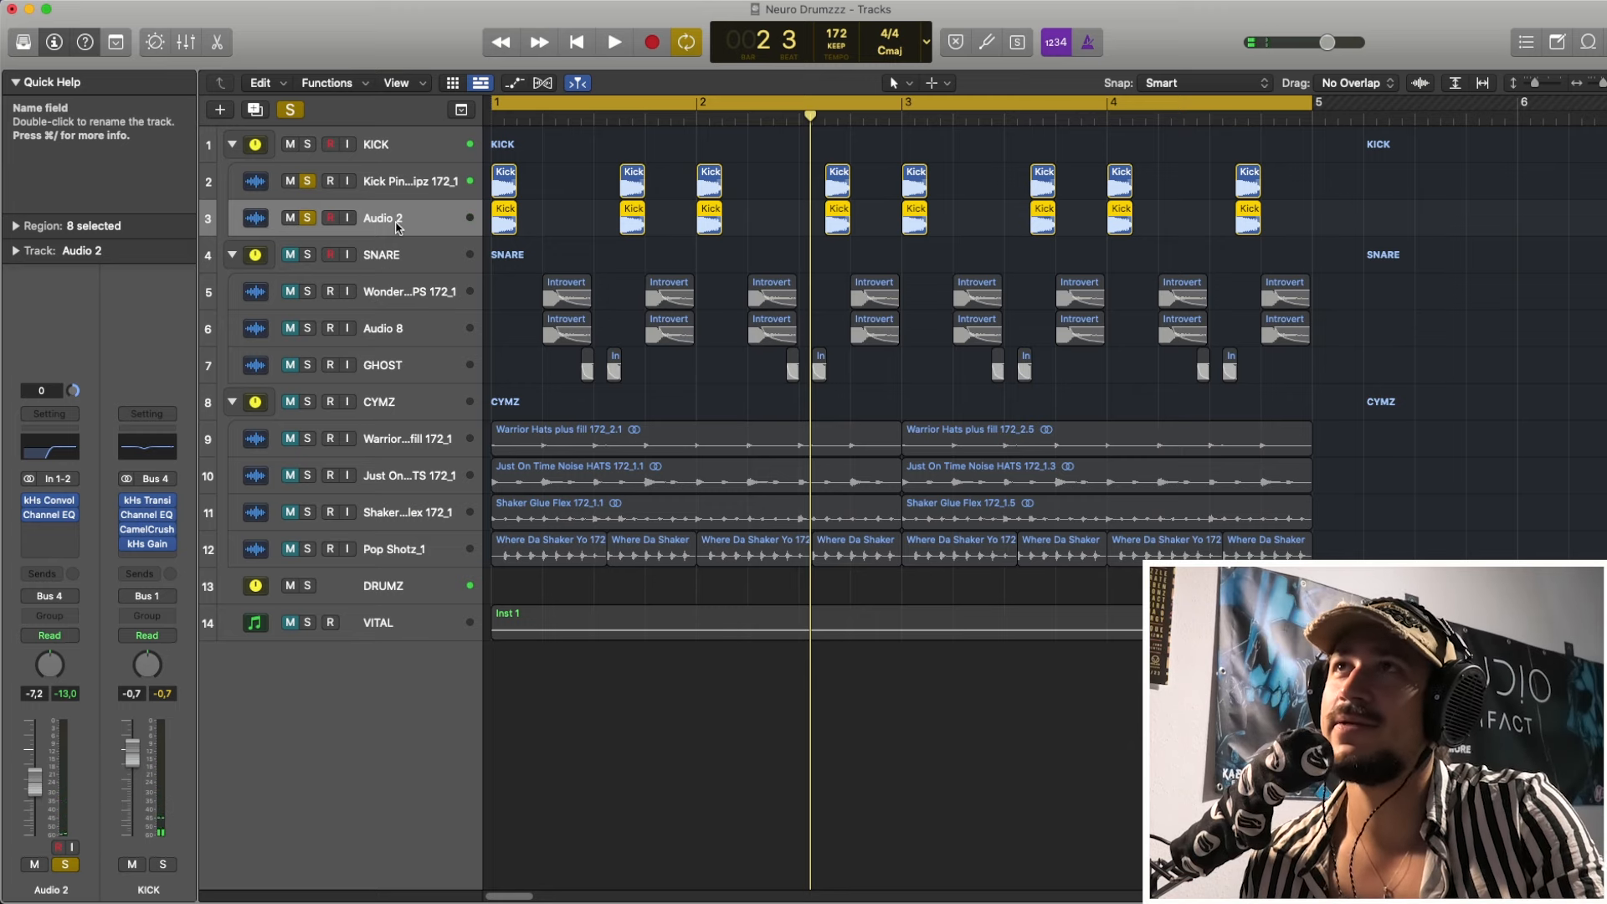
- Examine the KICK stack's kHs Transient Shaper while playing both kick layers, and open the stack's Channel EQ
left_click(375, 149)
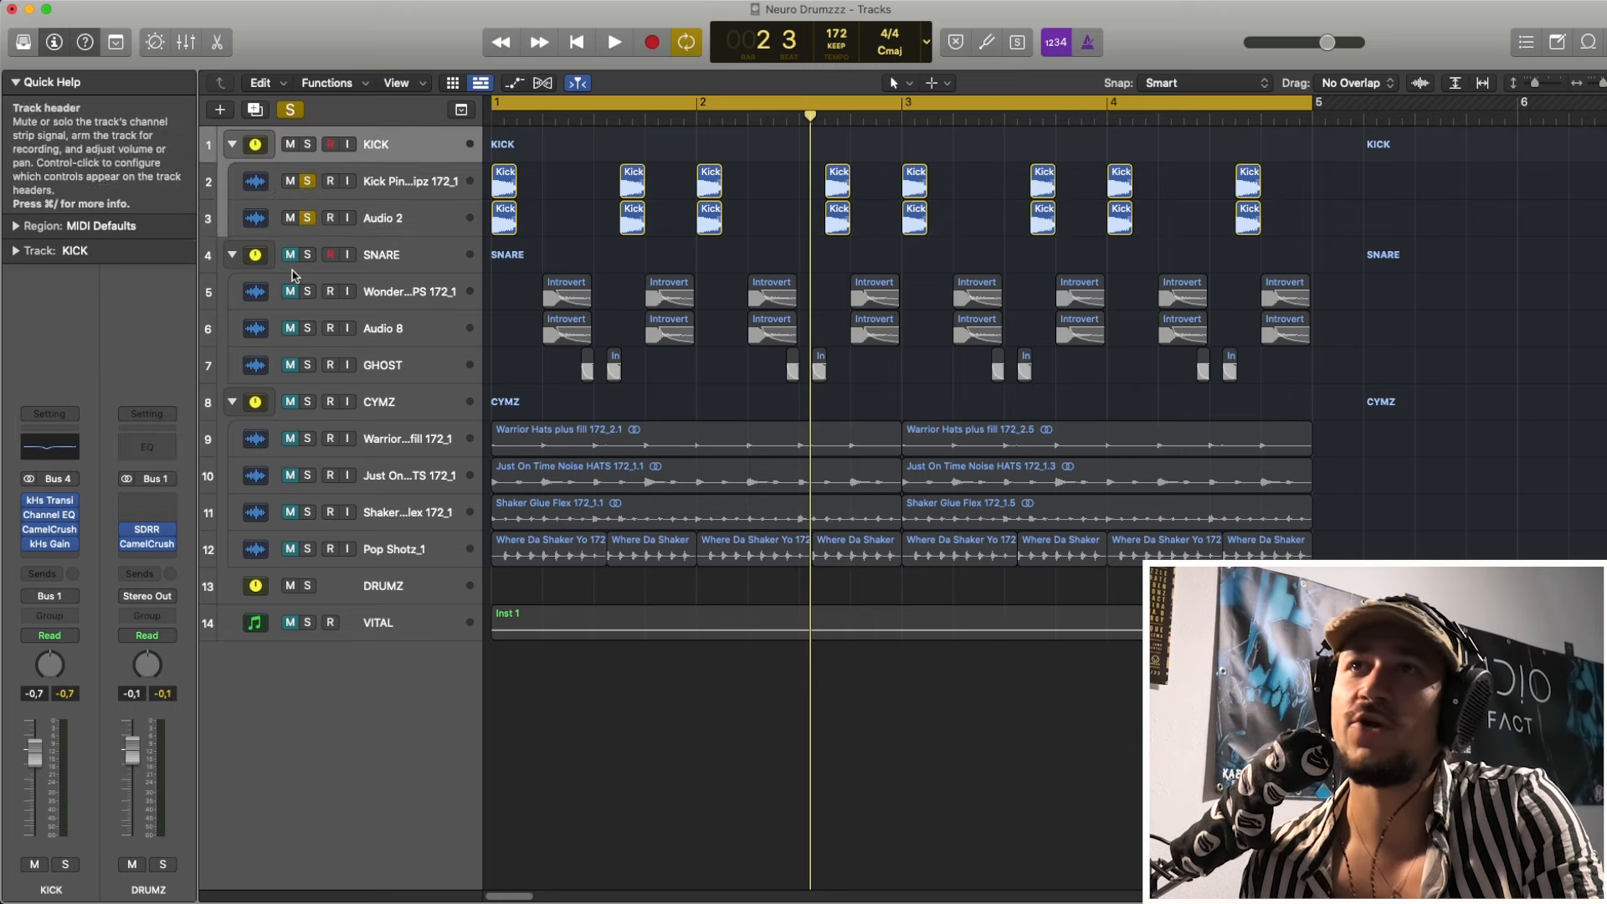
left_click(59, 500)
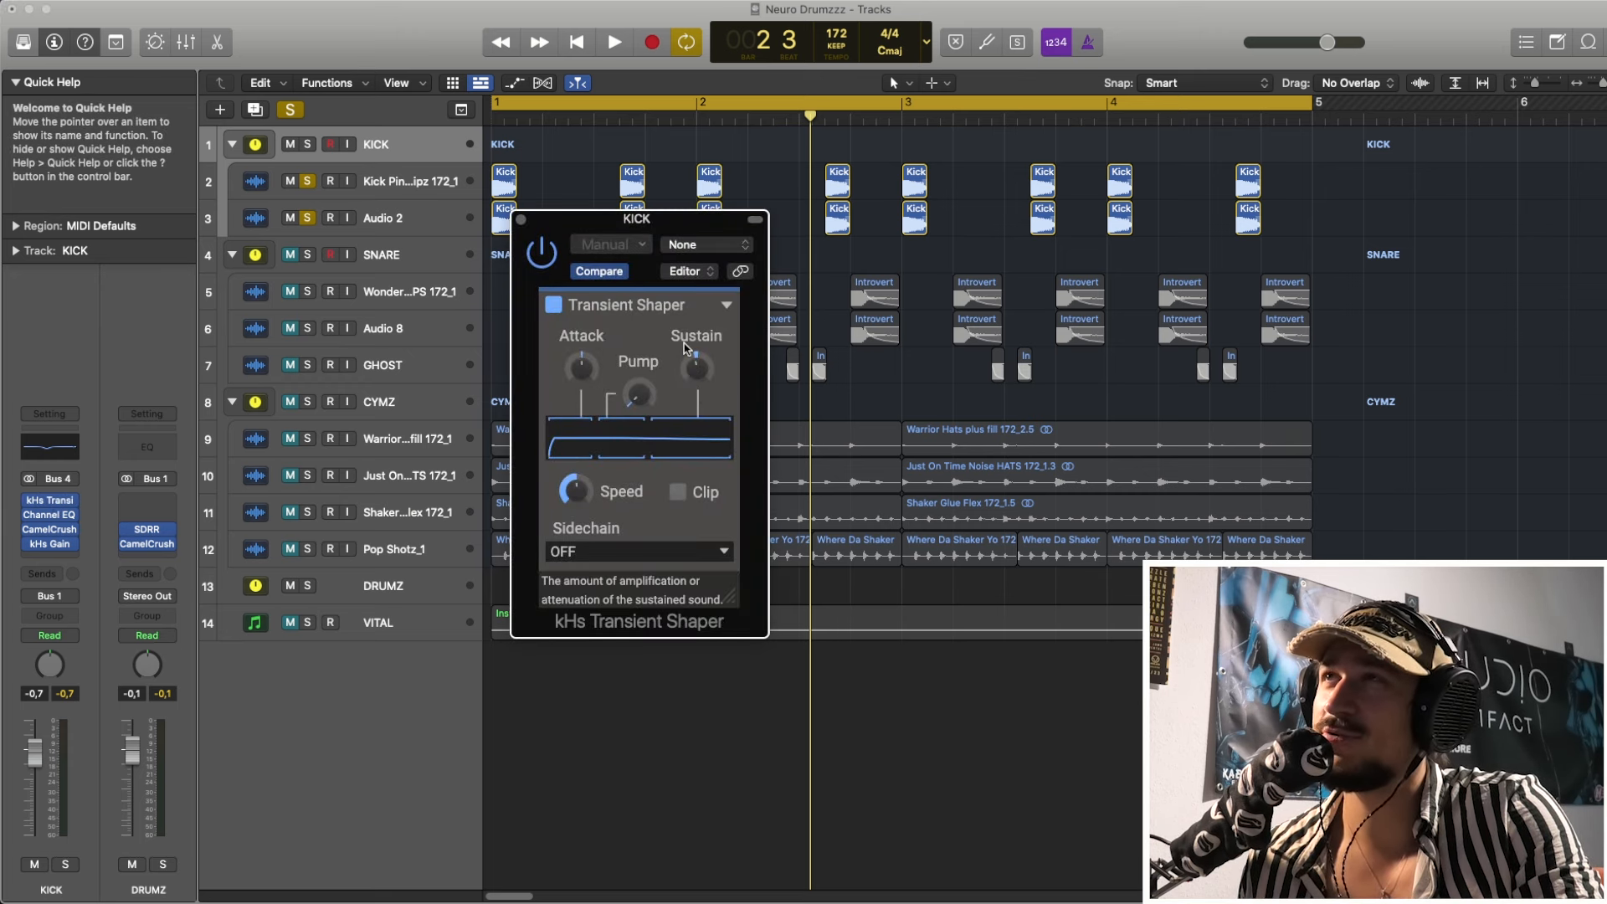
key("space")
key("space")
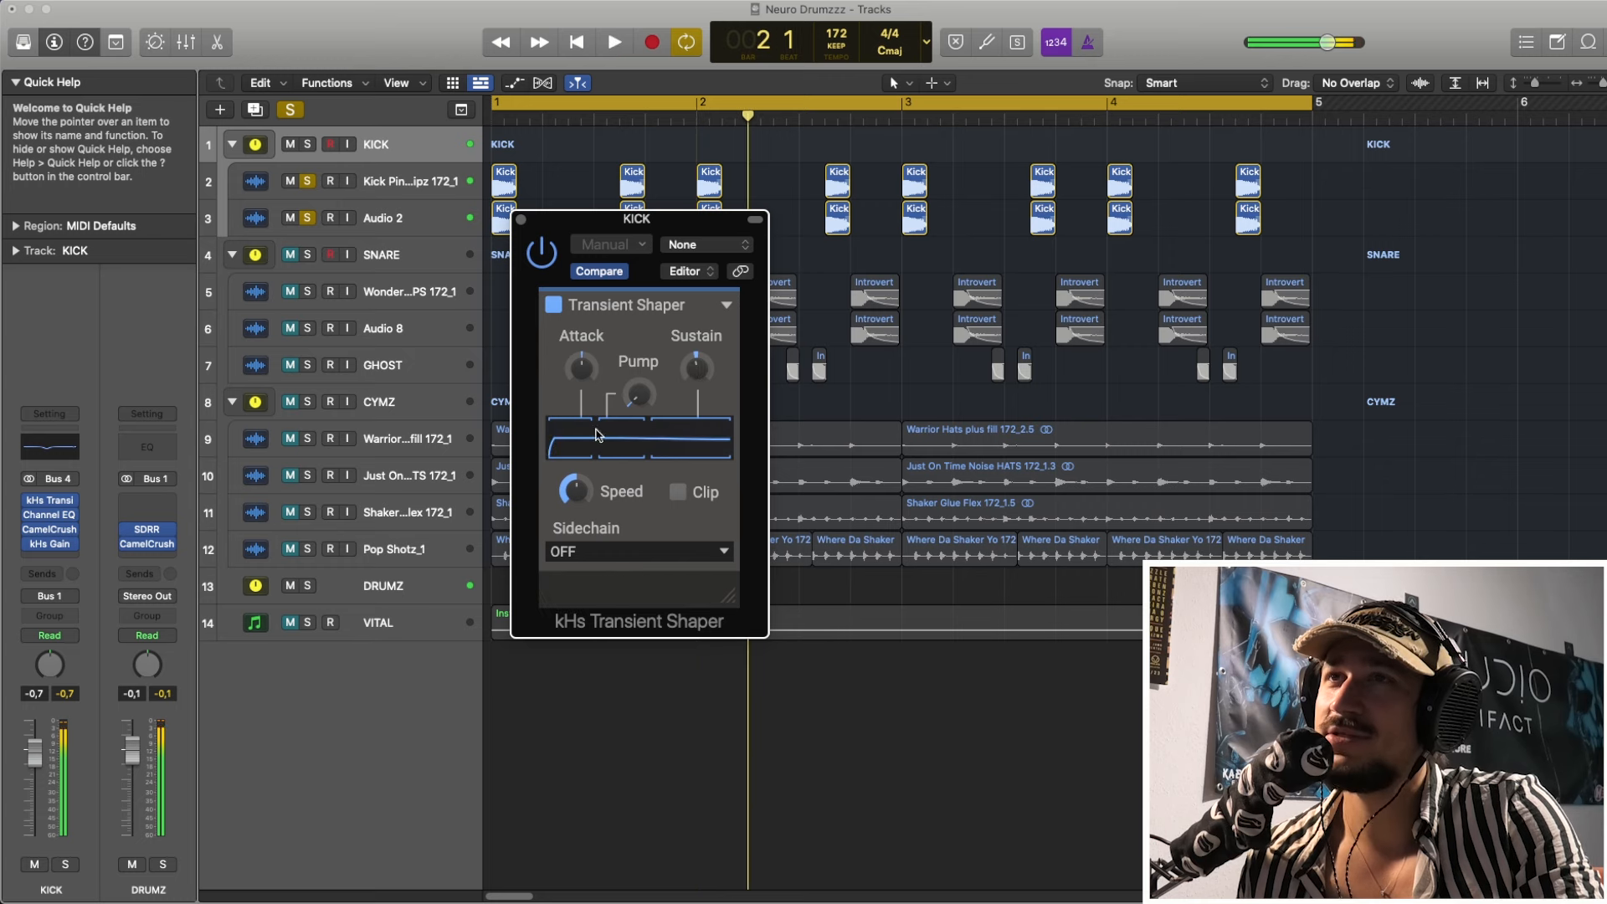
left_click(48, 515)
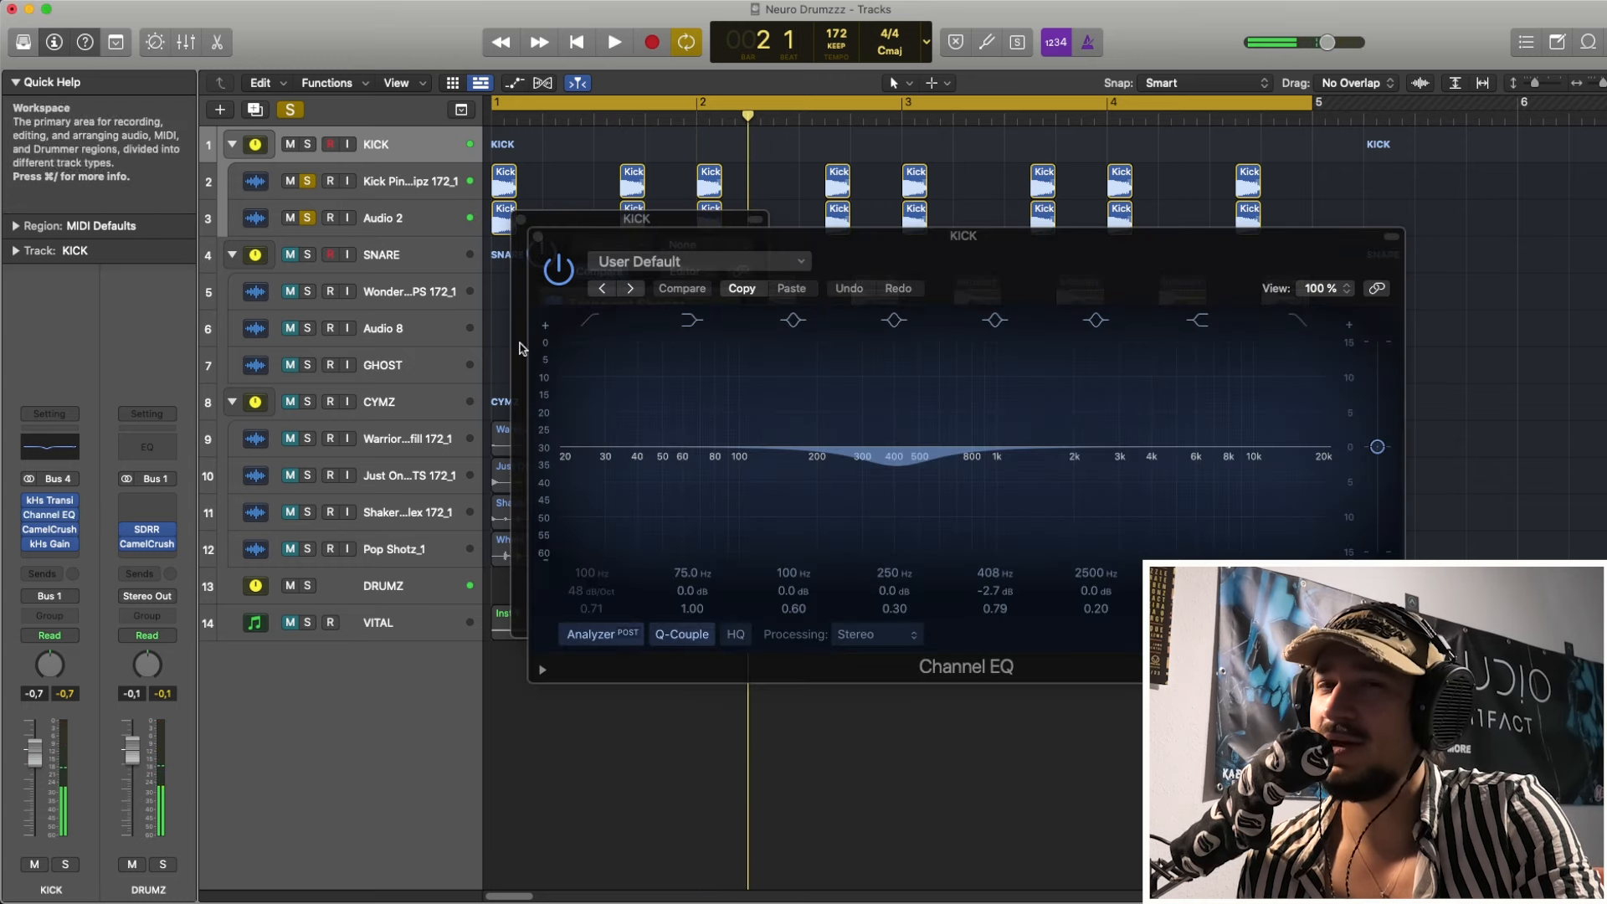
- Examine the 408 Hz band on the KICK stack's Channel EQ while playing both kick layers, and close both KICK plug-in windows
left_click_drag(877, 448, 875, 510)
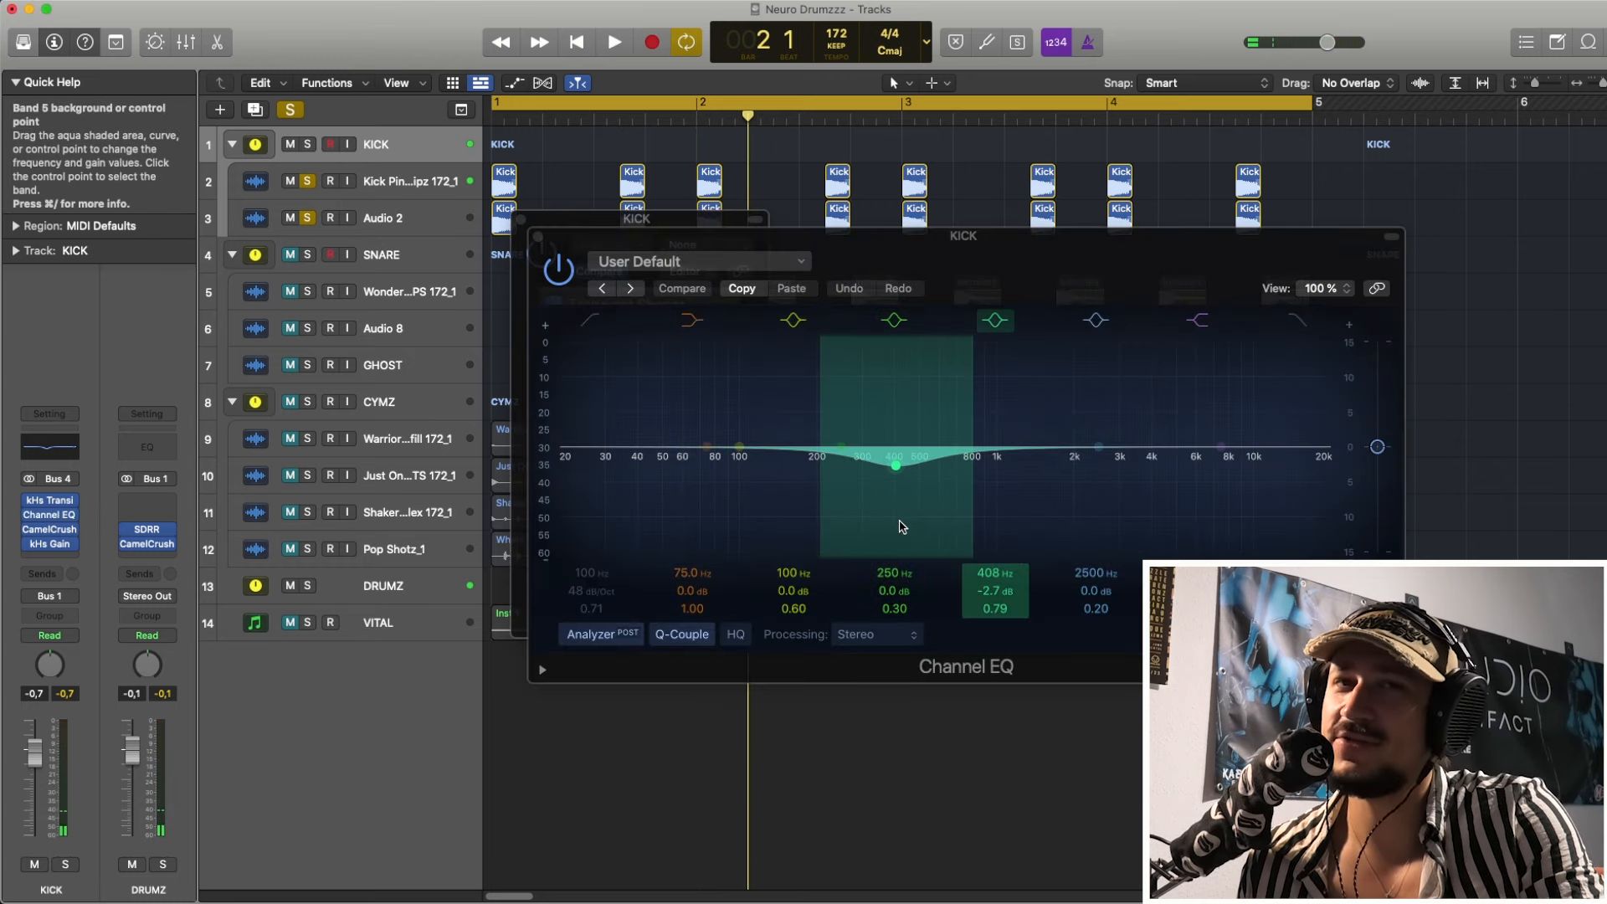
key("space")
left_click(707, 447)
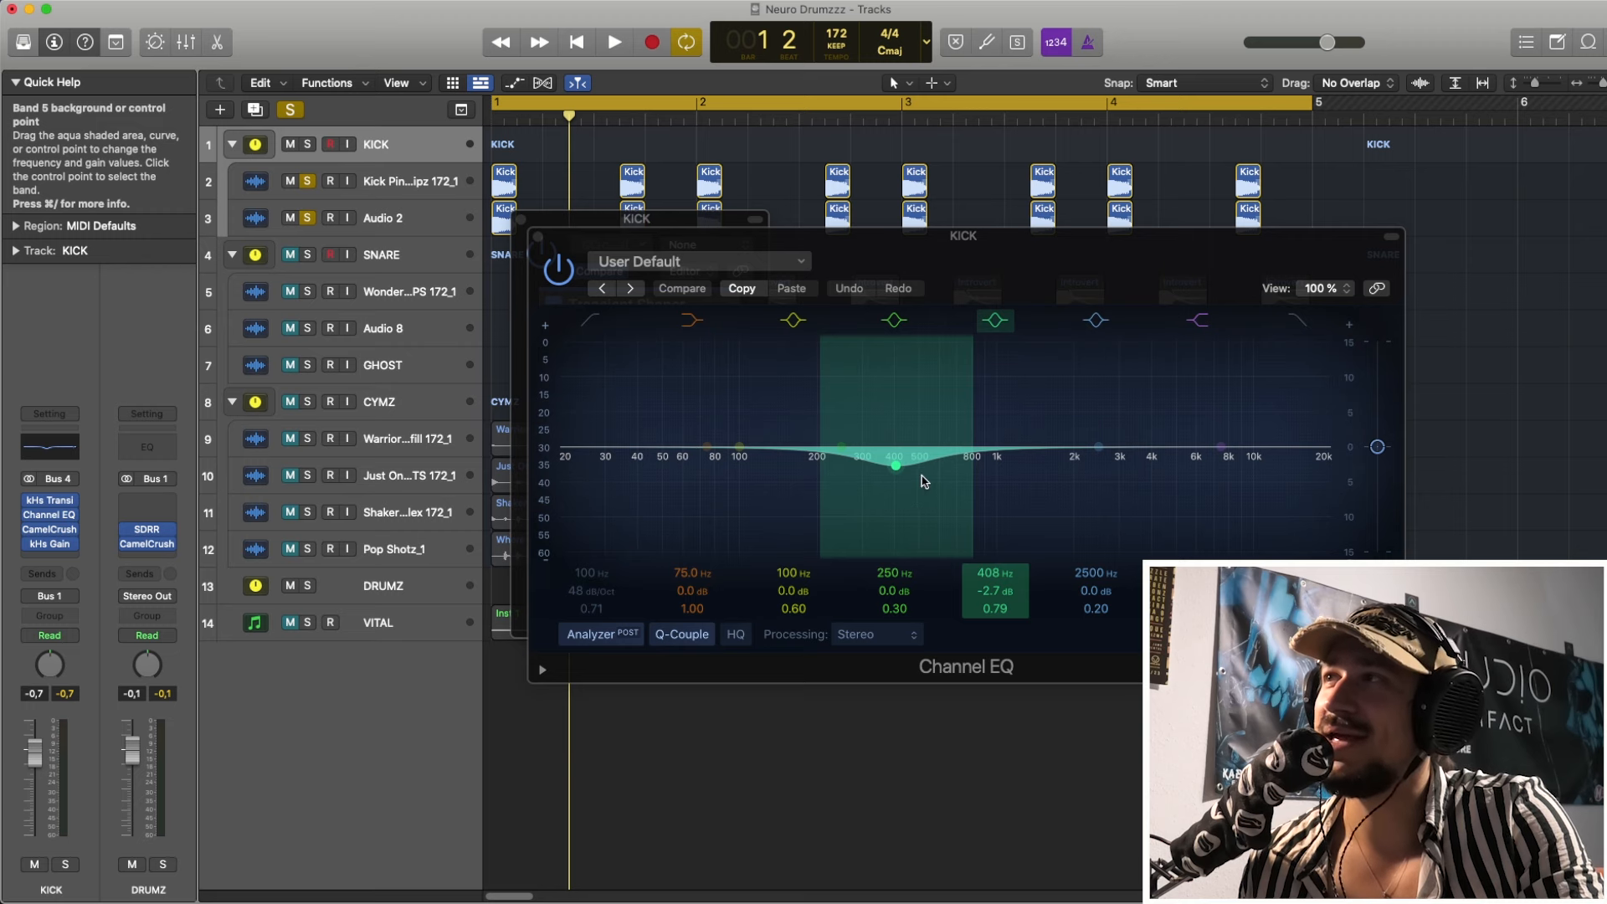
key("space")
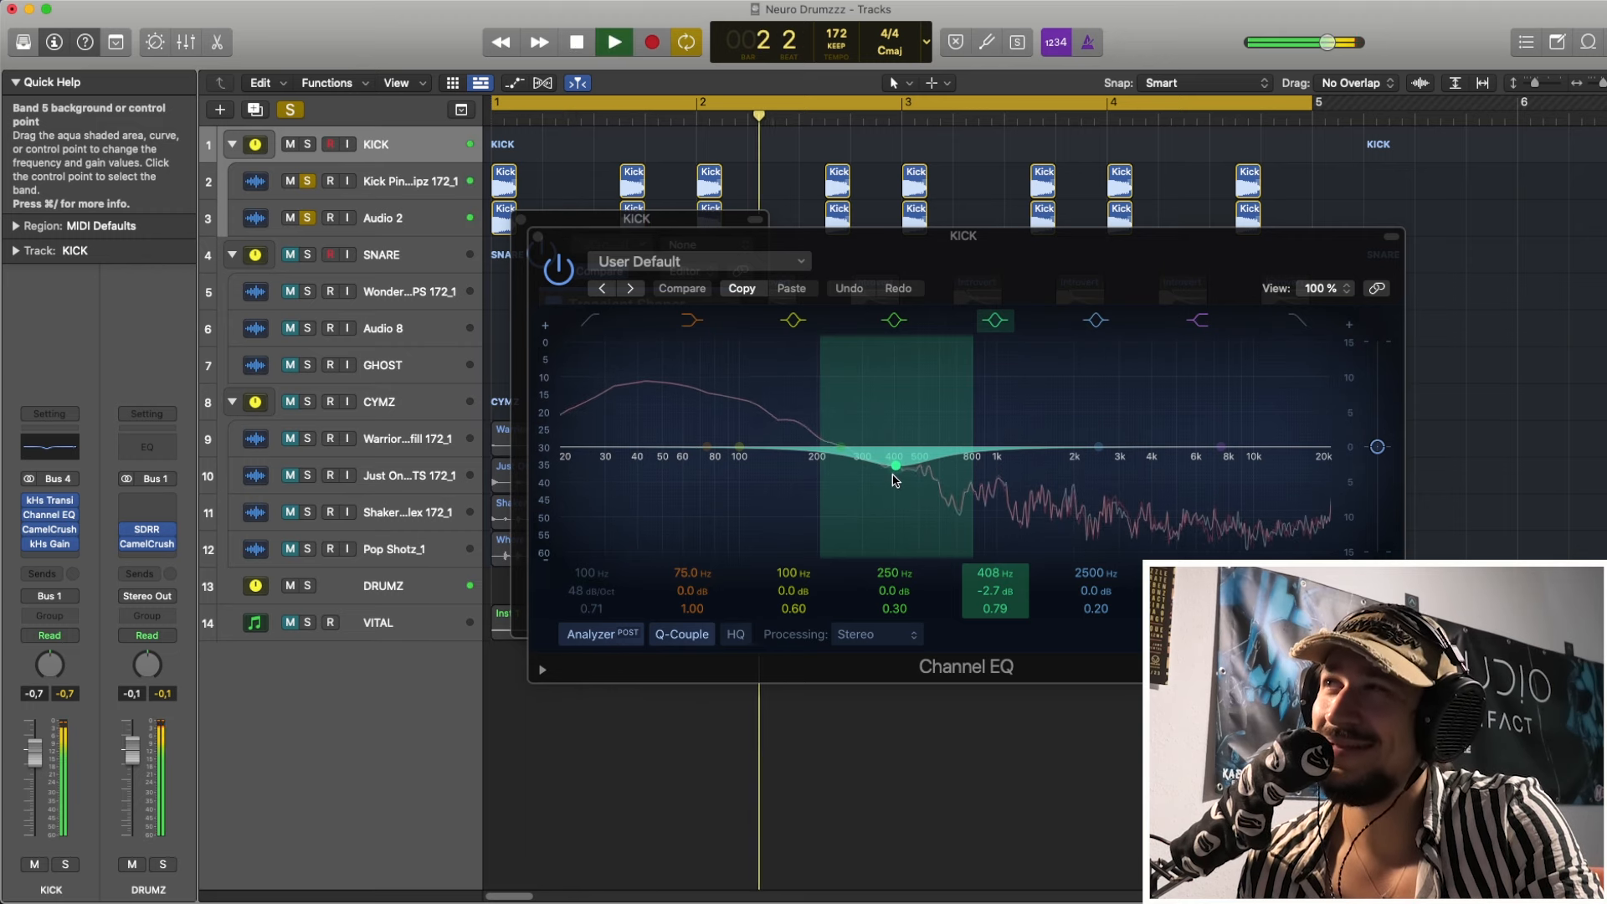
key("space")
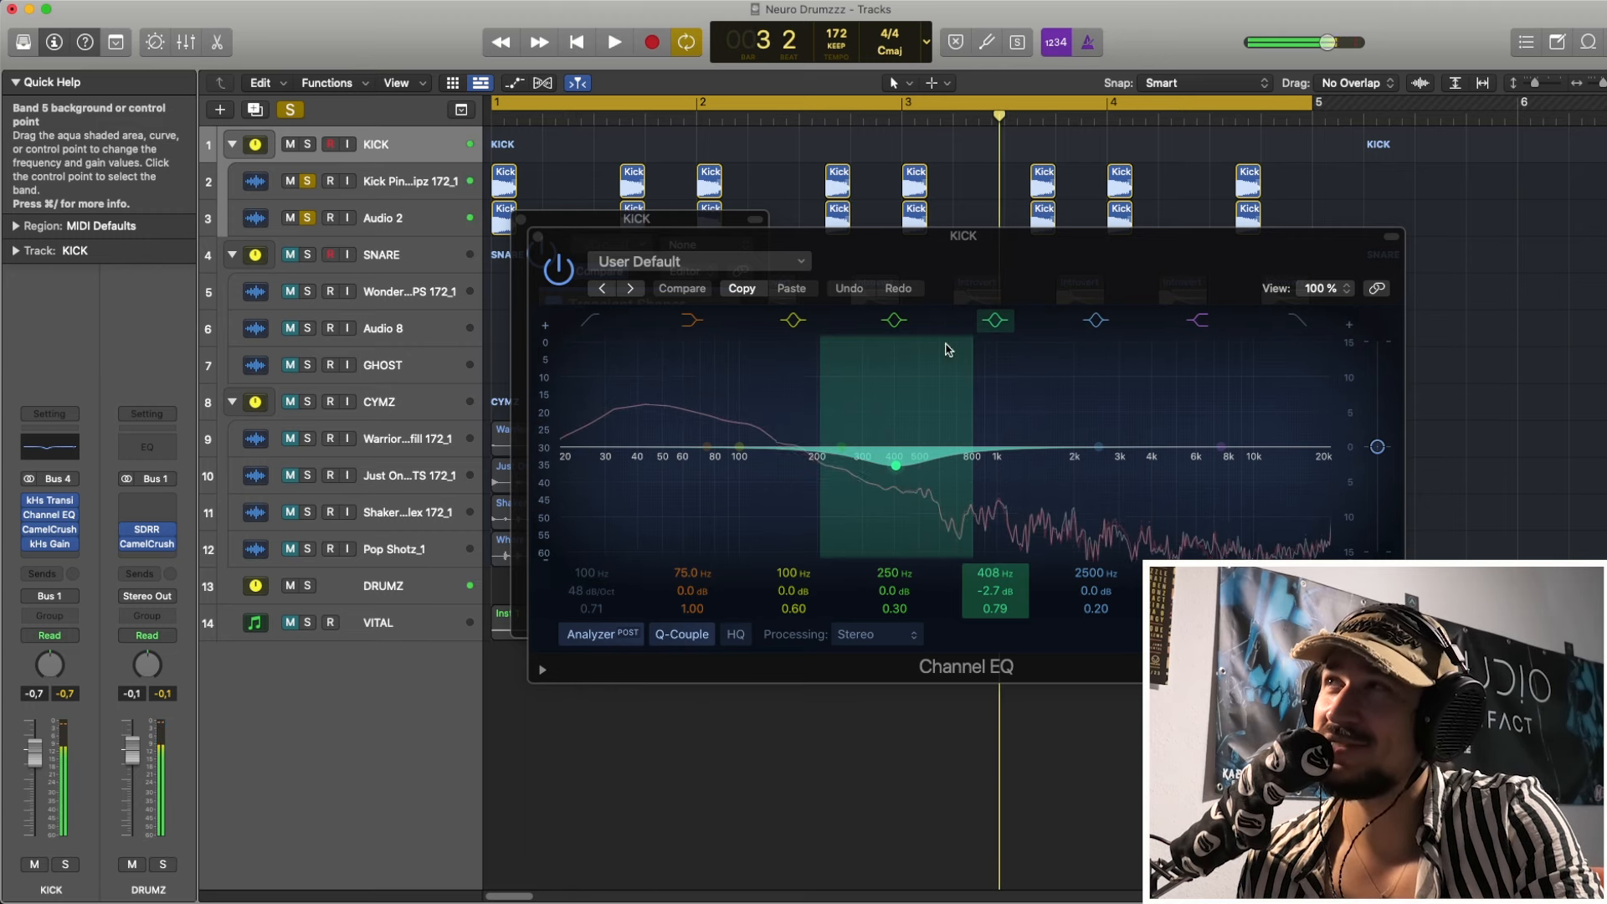
key("space")
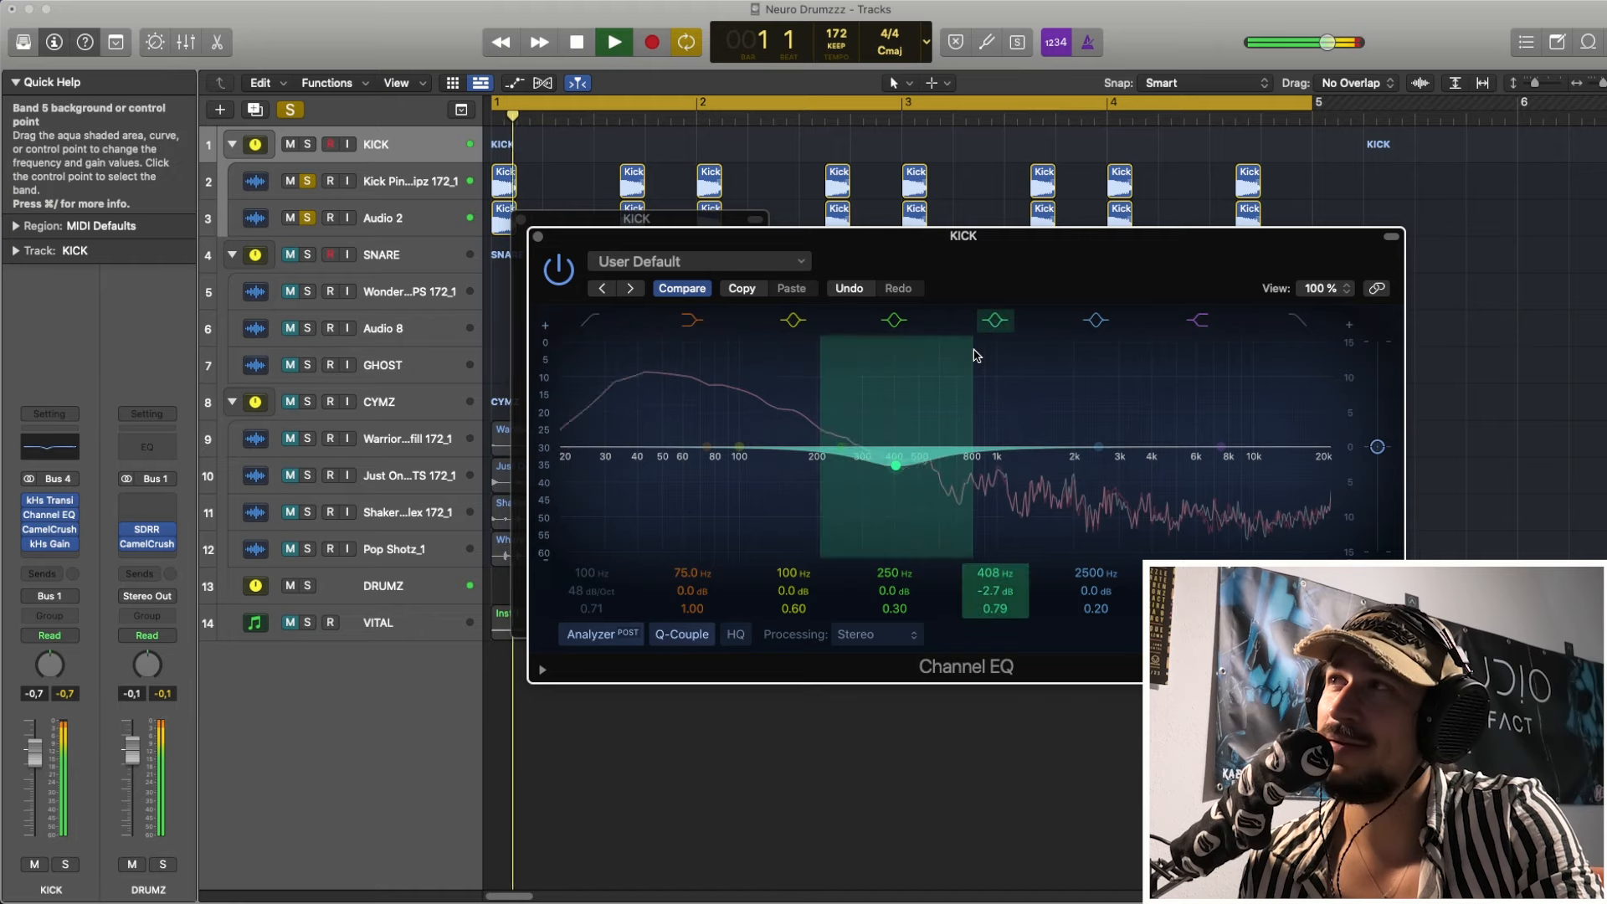
key("space")
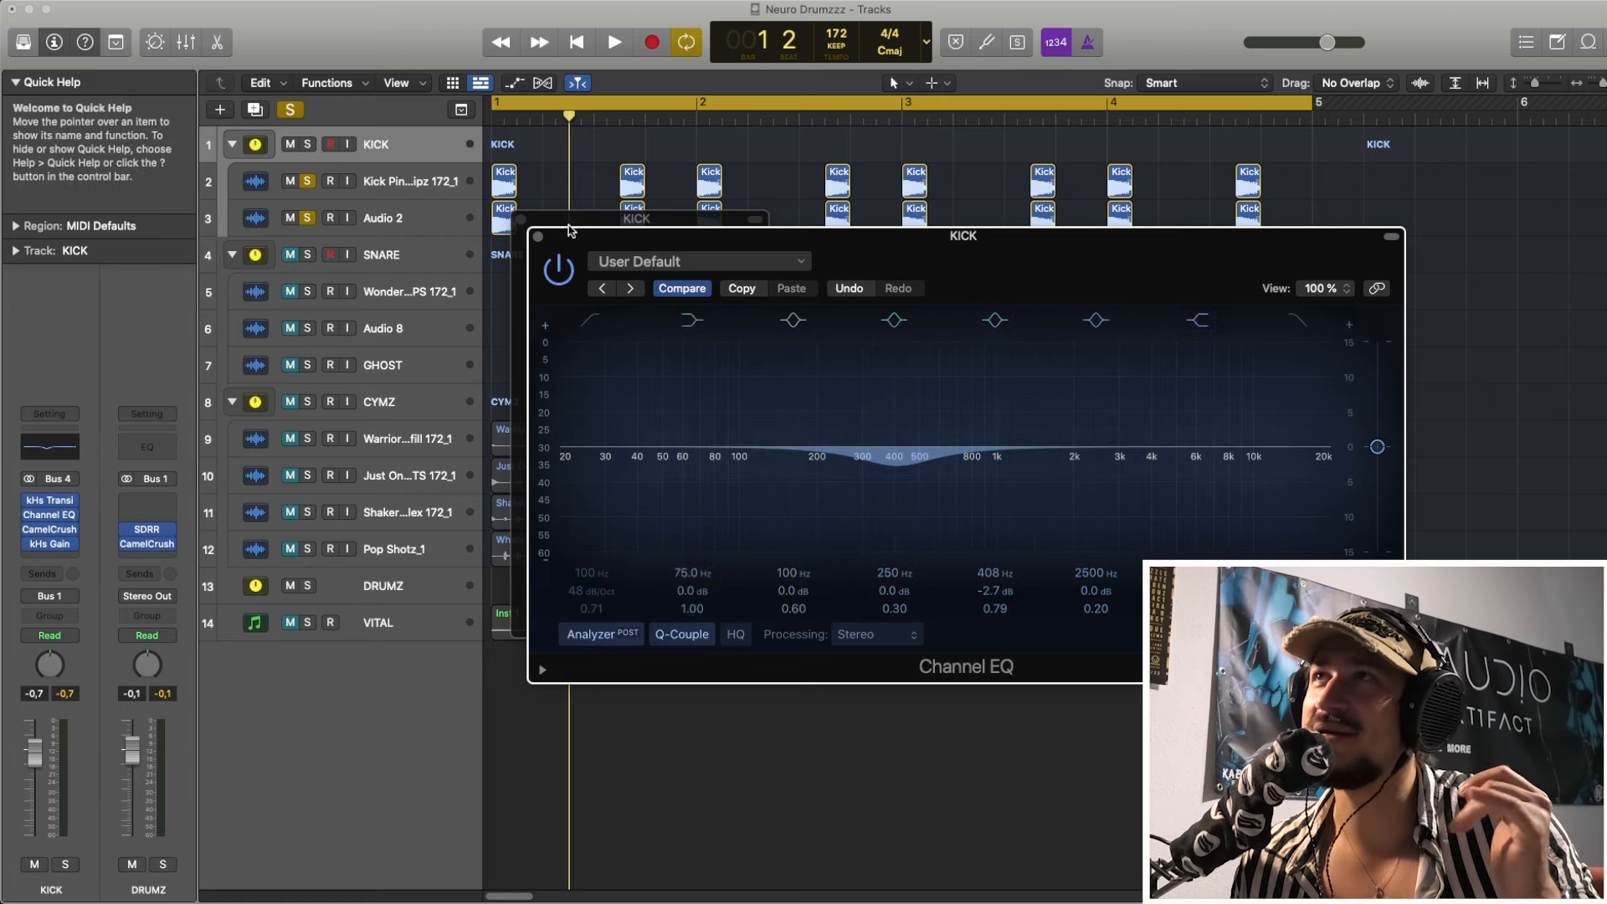
left_click(538, 236)
left_click(522, 221)
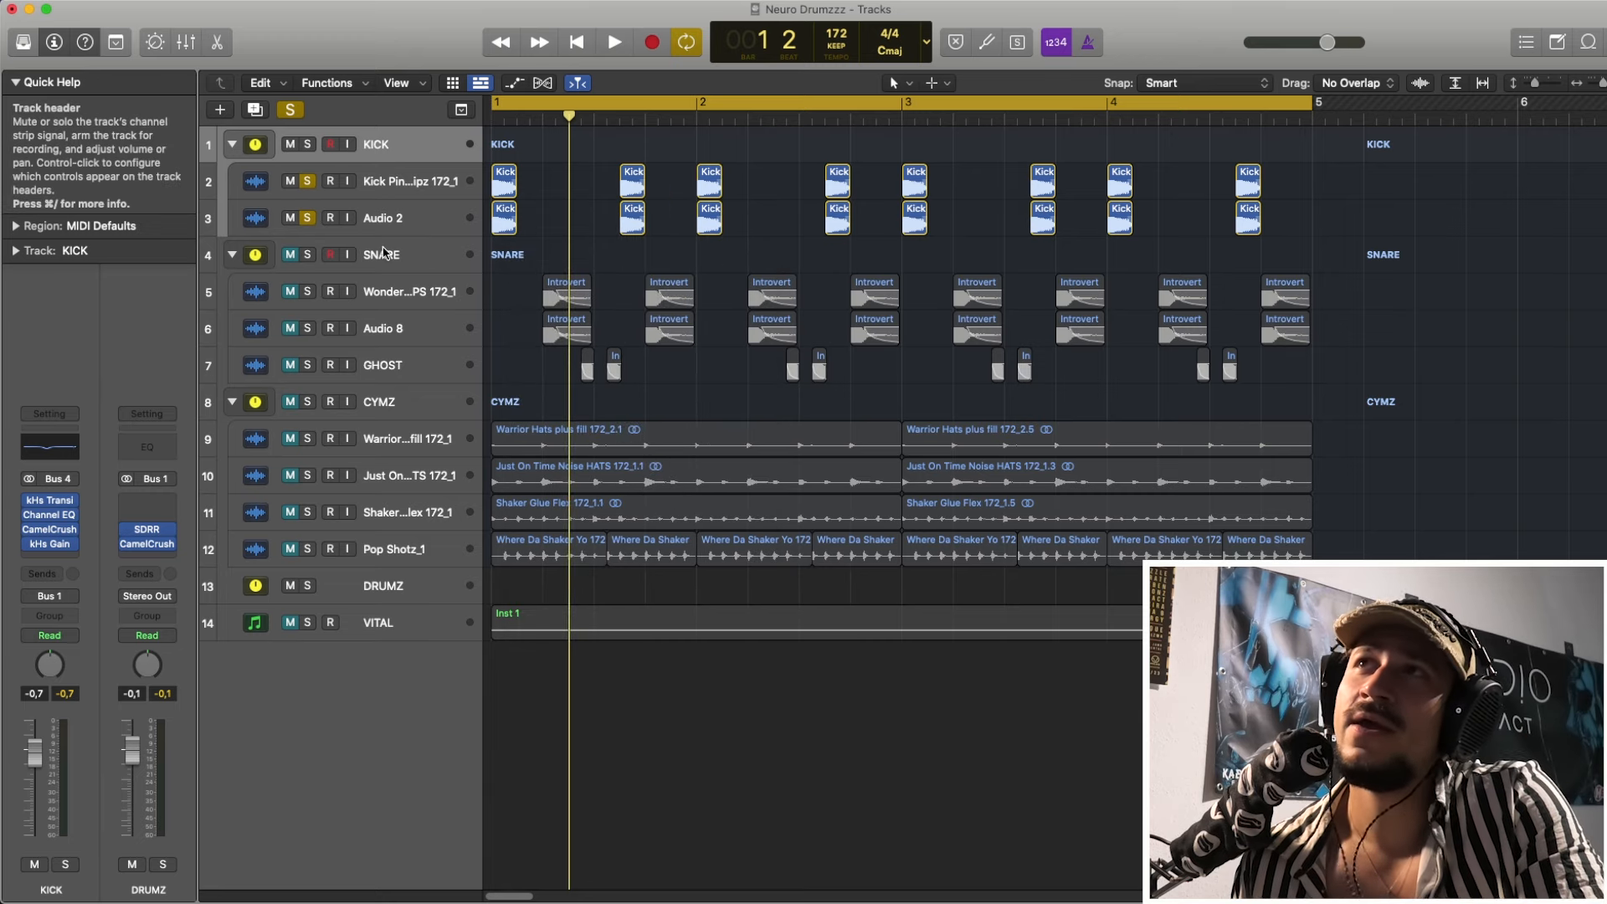
- Solo the Wonder CLAPS 172_1 and Audio 8 snare layers and remove the solo from both kick layers
left_click(293, 264)
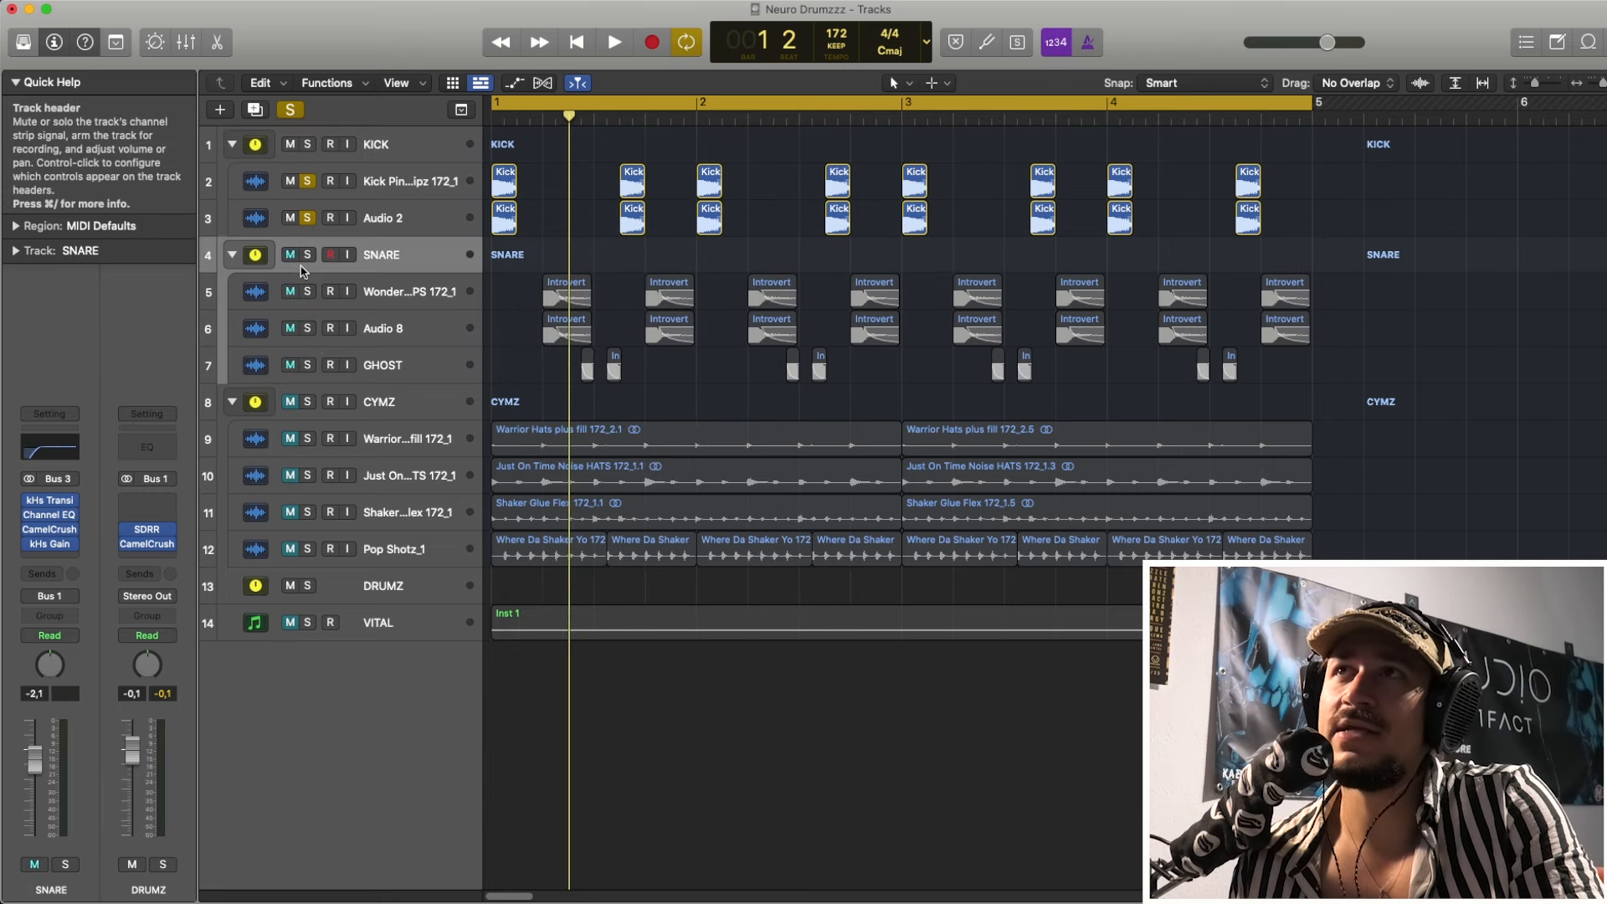
left_click(307, 293)
left_click(308, 328)
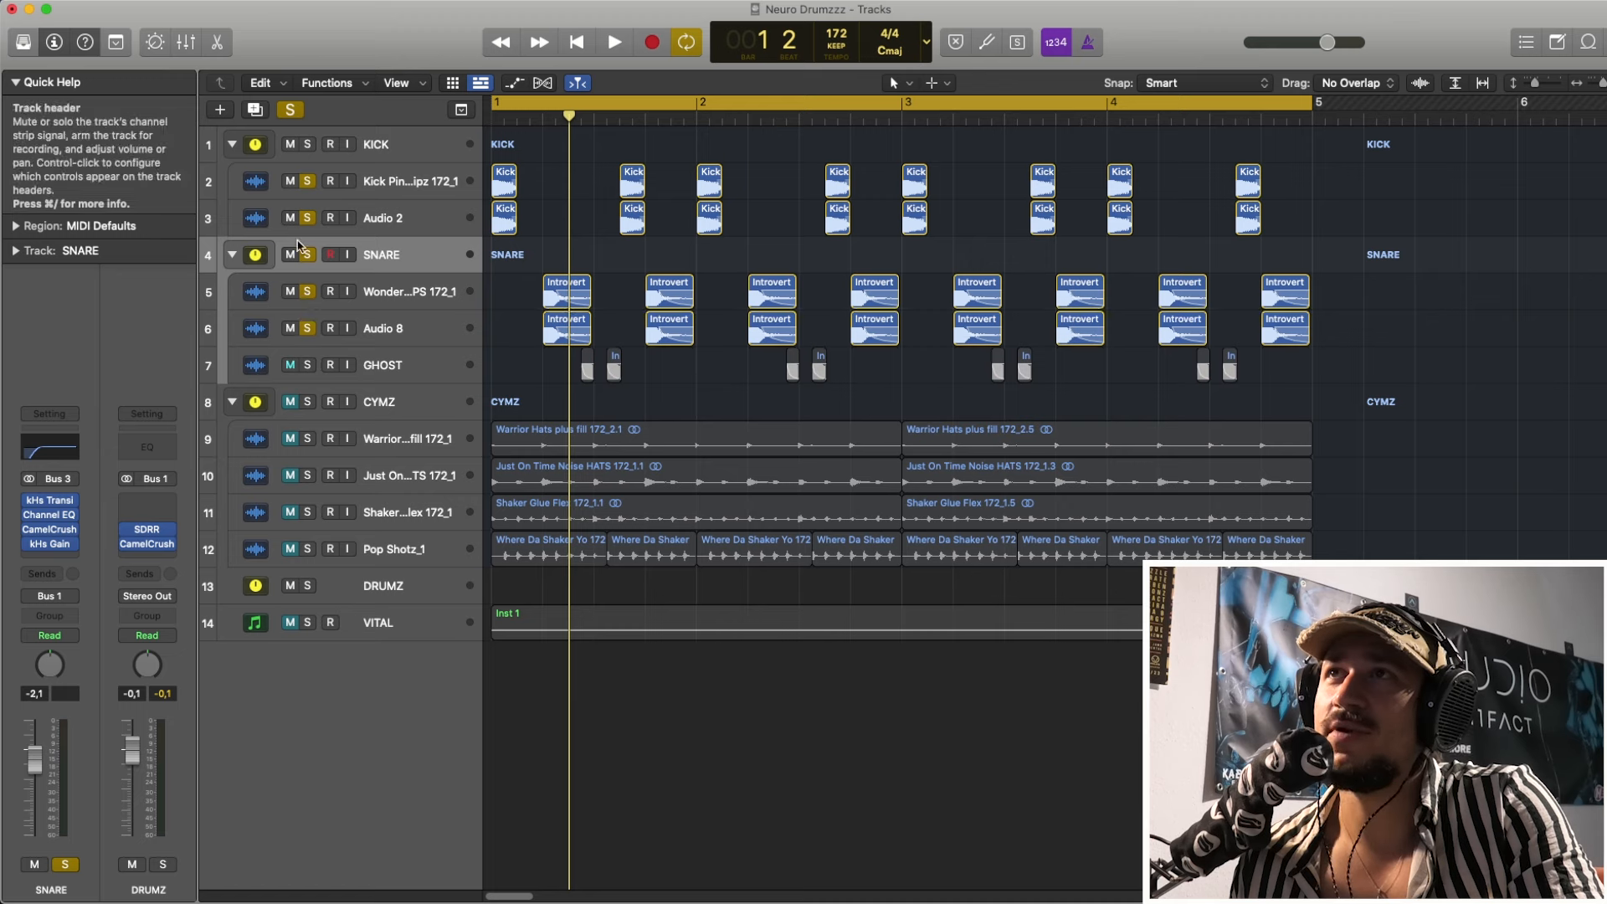
left_click(307, 218)
left_click(308, 180)
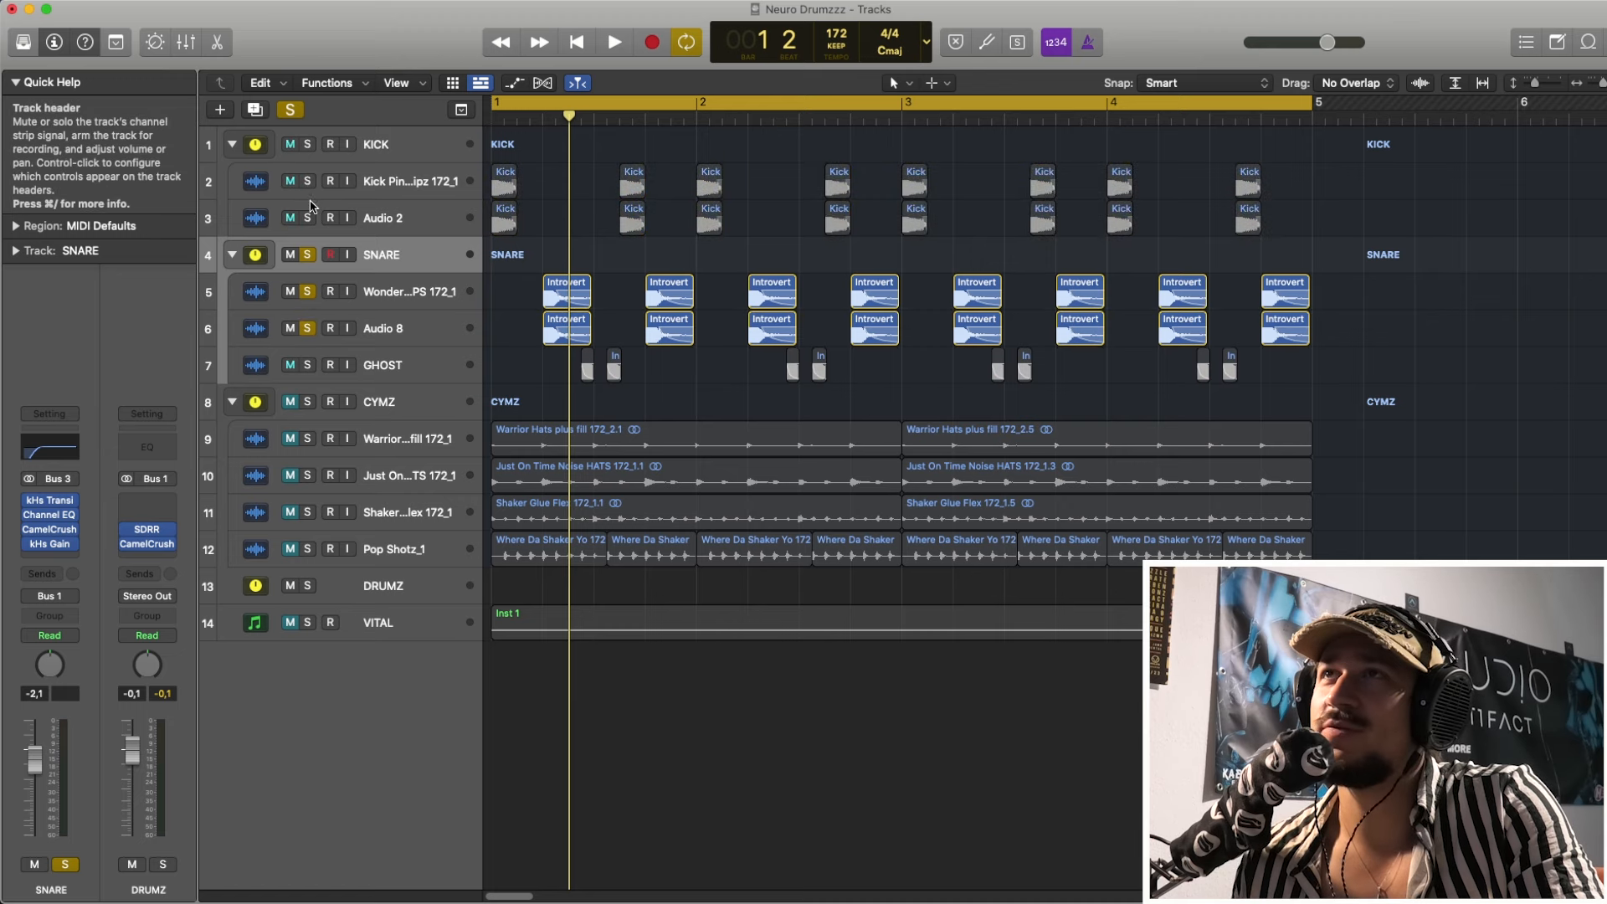
- Leave only Wonder CLAPS 172_1 soloed within the SNARE stack and play it briefly
left_click(403, 306)
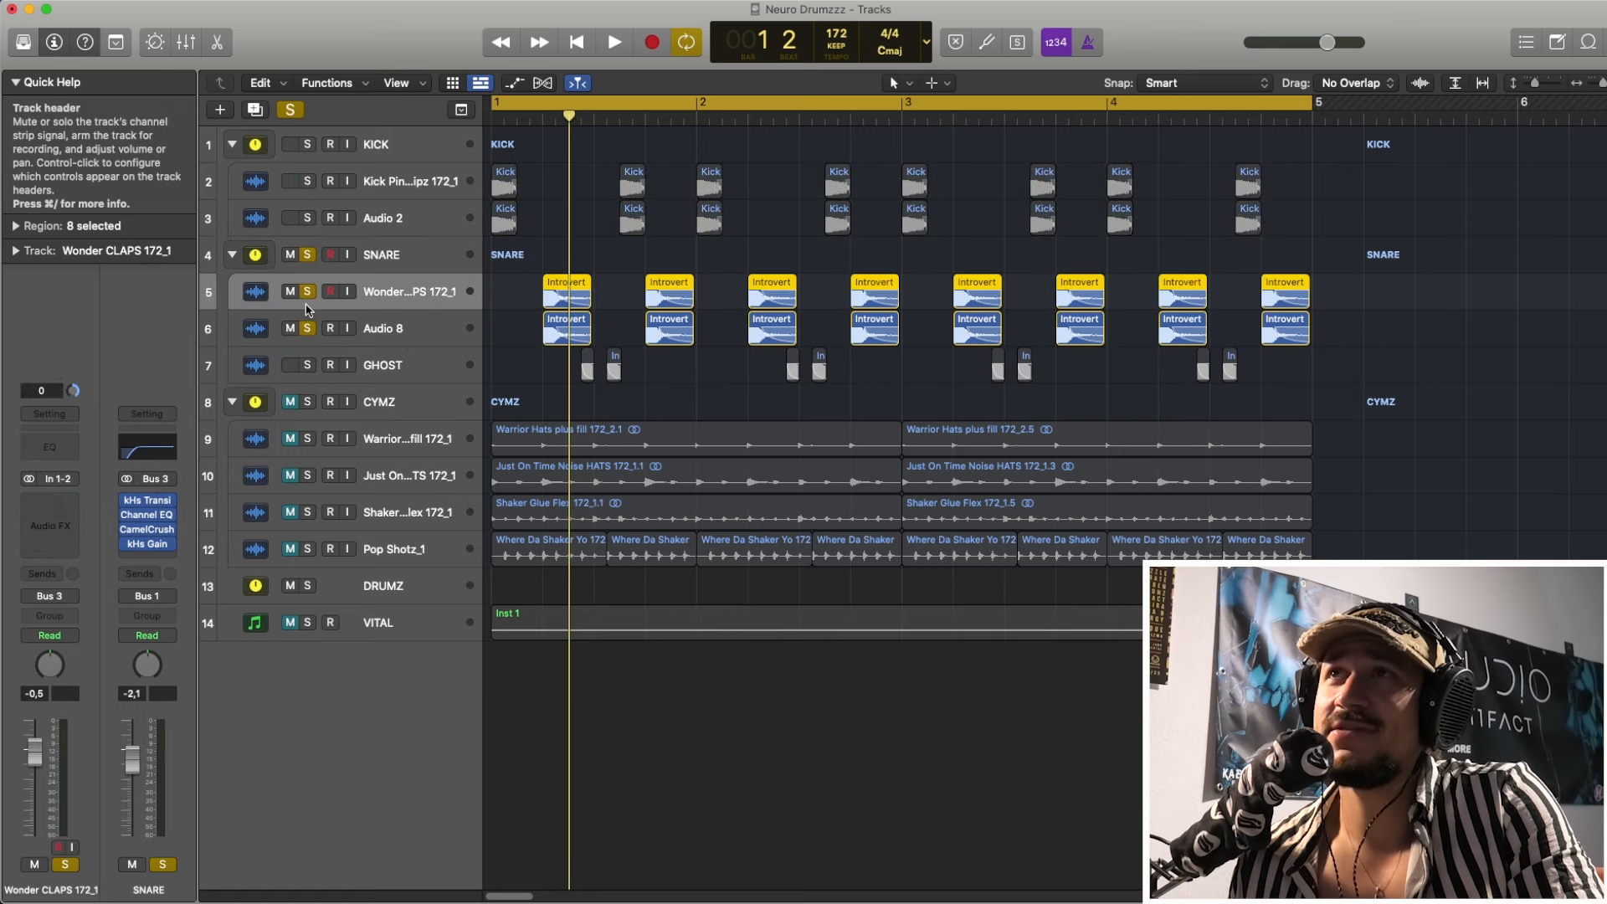
left_click(308, 256)
left_click(308, 329)
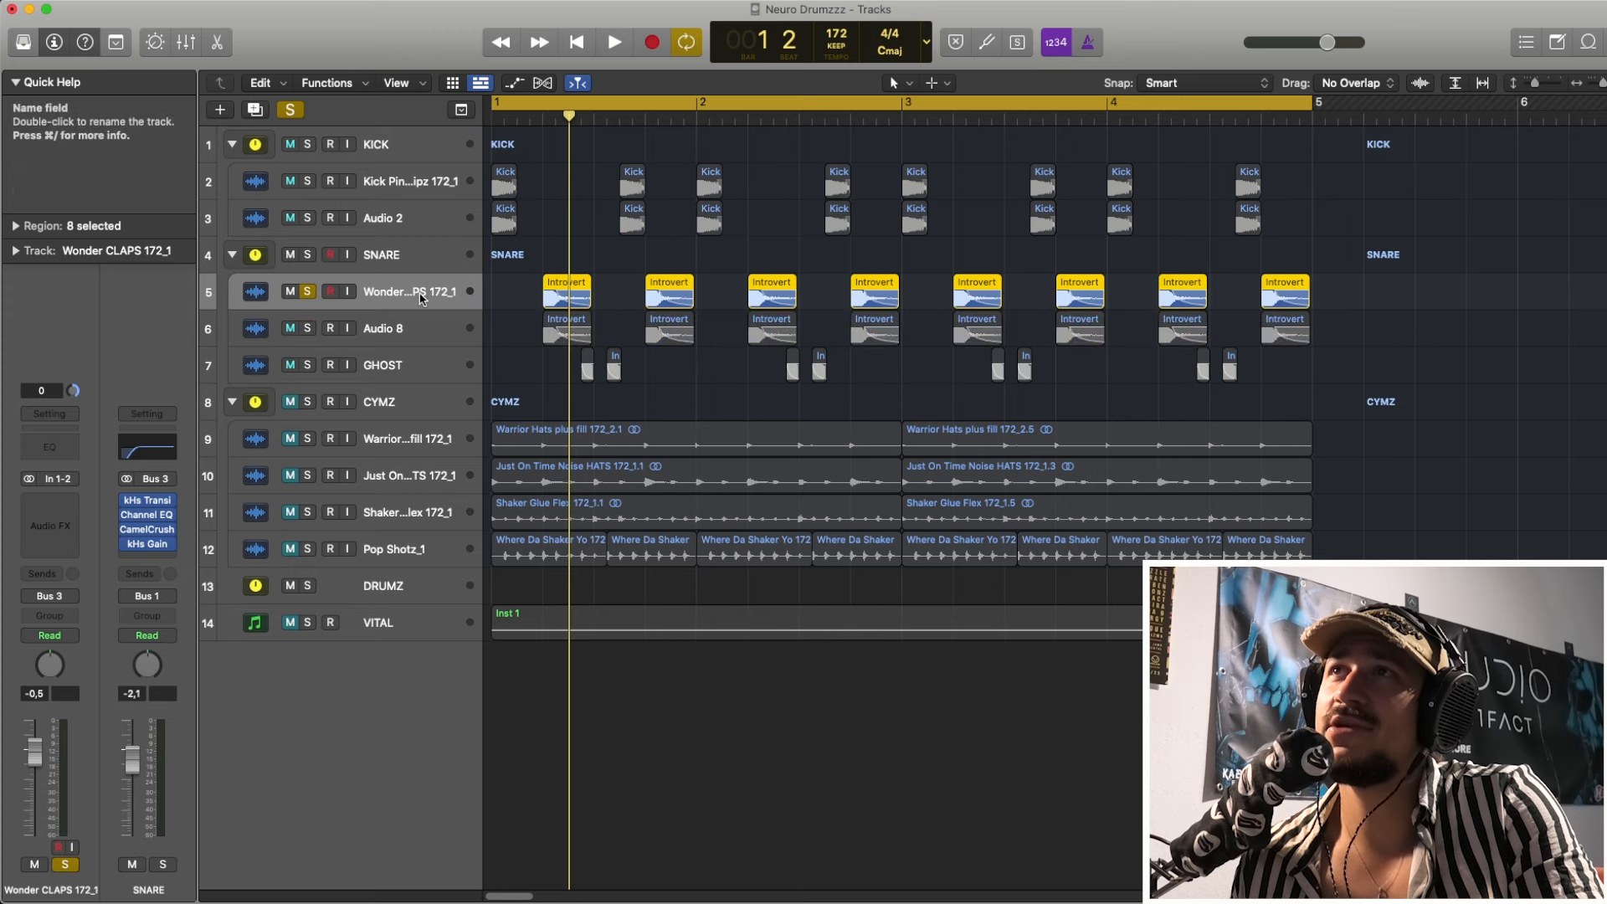
key("space")
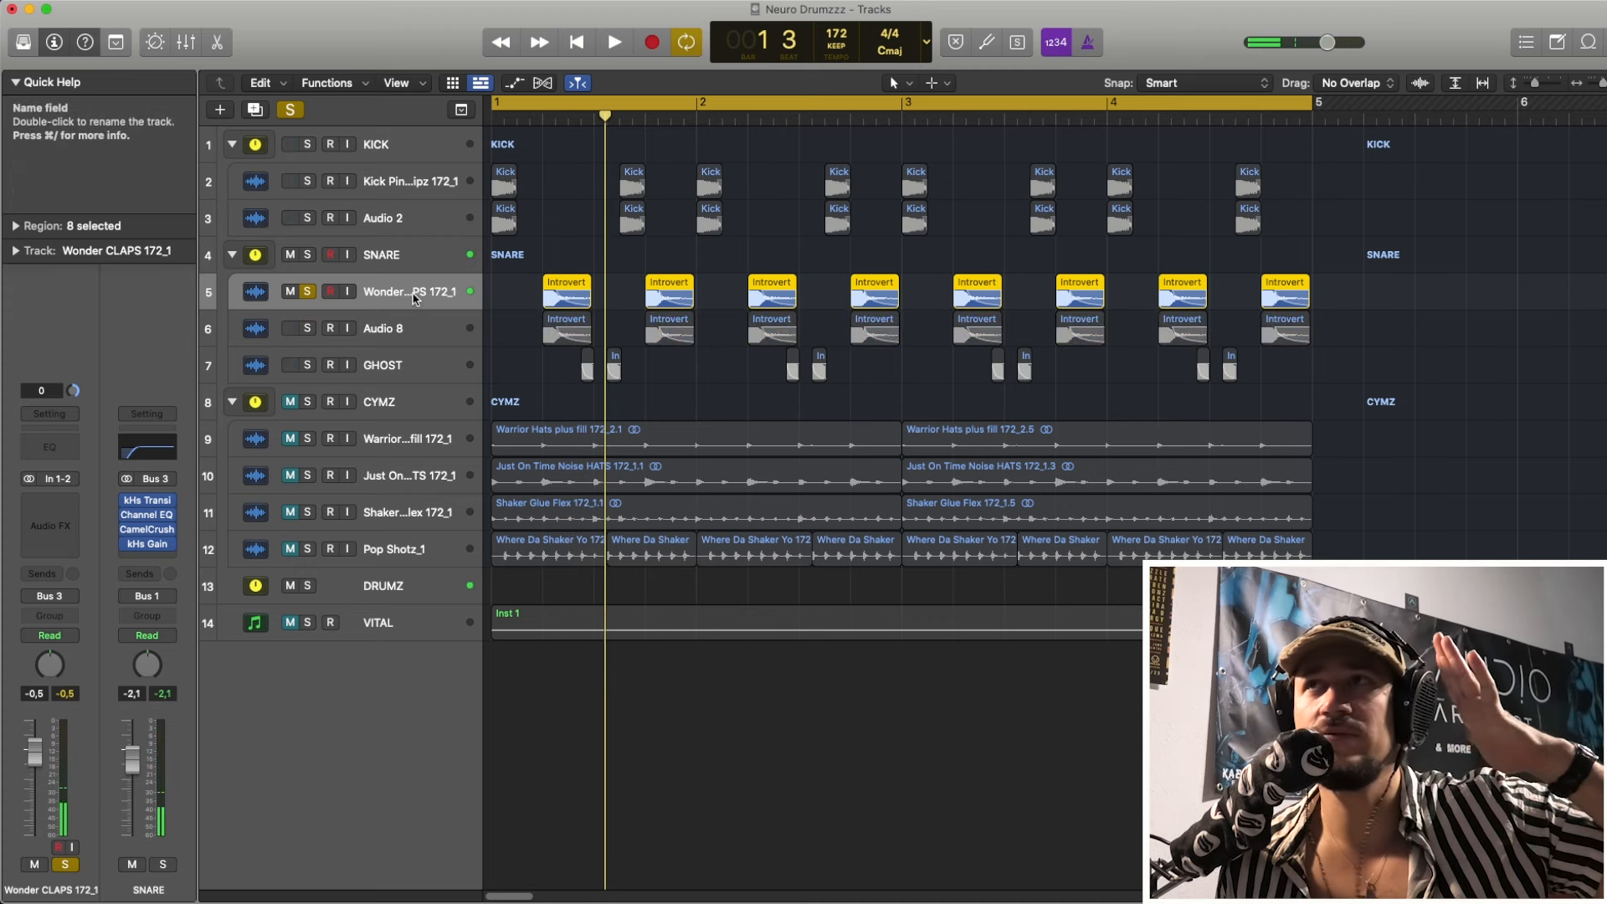
- Solo Audio 8 in place of Wonder CLAPS 172_1 and play it from the start of the loop
left_click(423, 327)
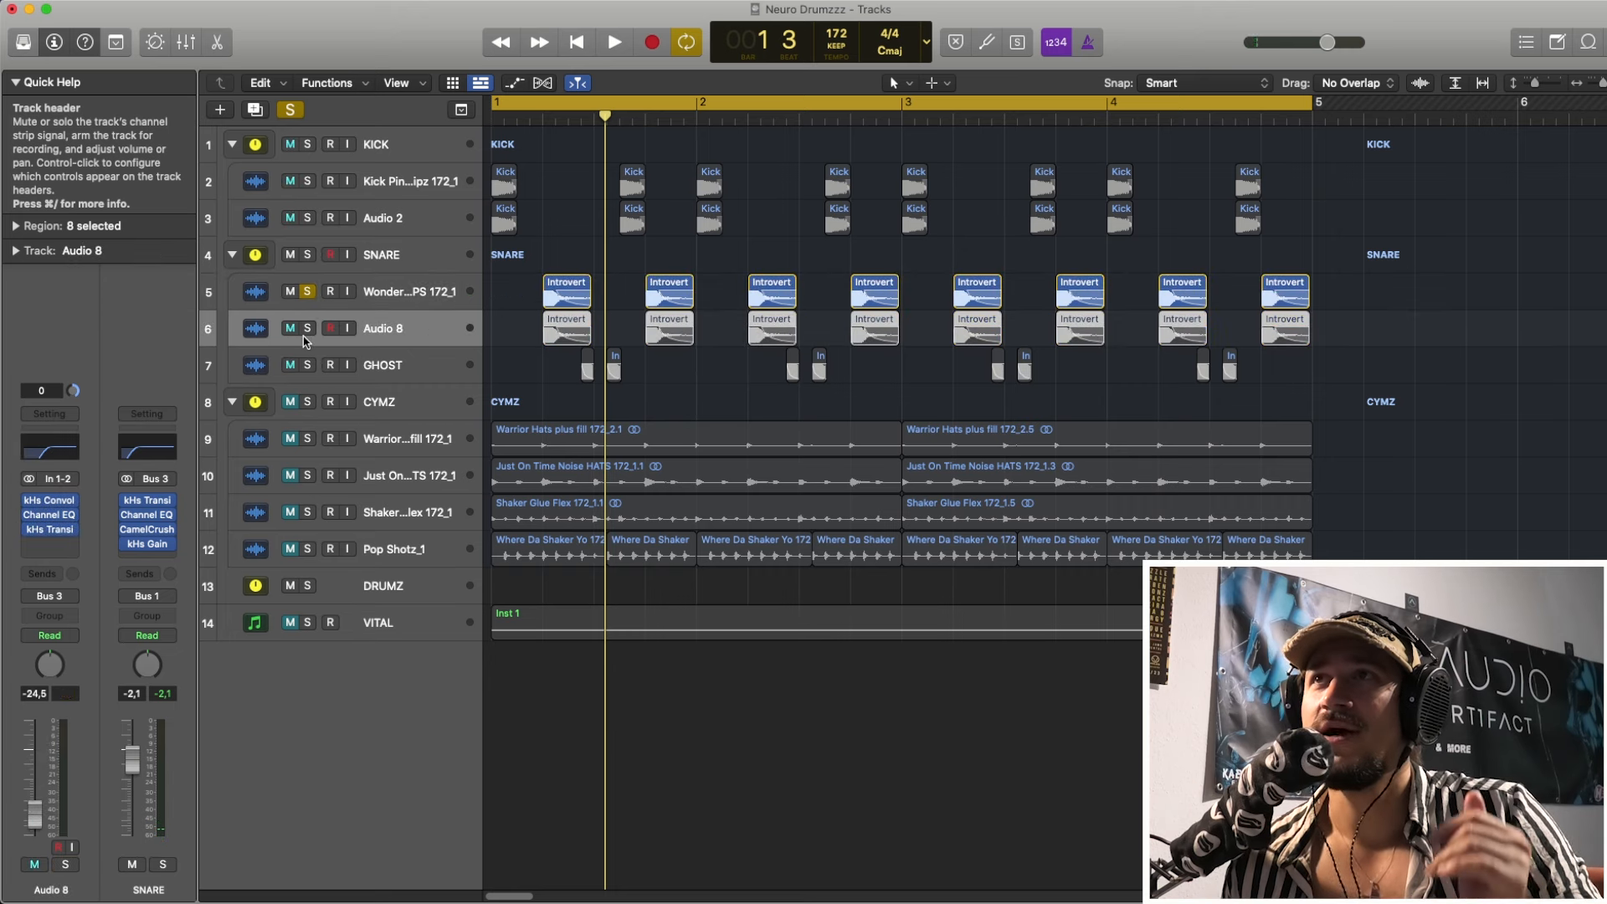
left_click(308, 328)
left_click(308, 291)
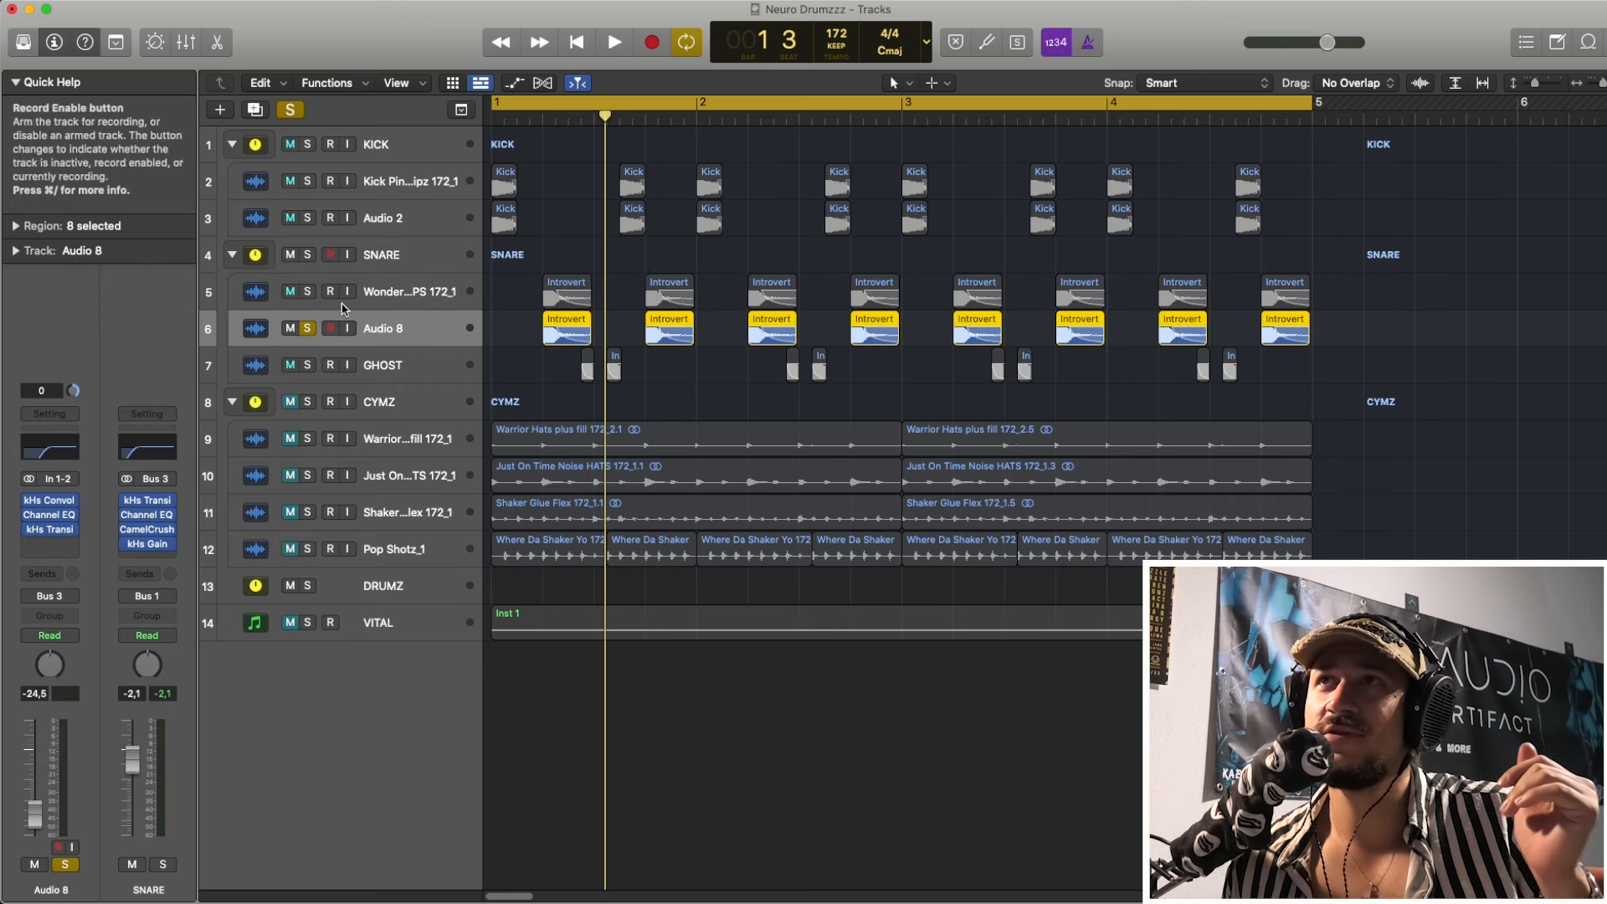
double_click(543, 116)
key("space")
key("space")
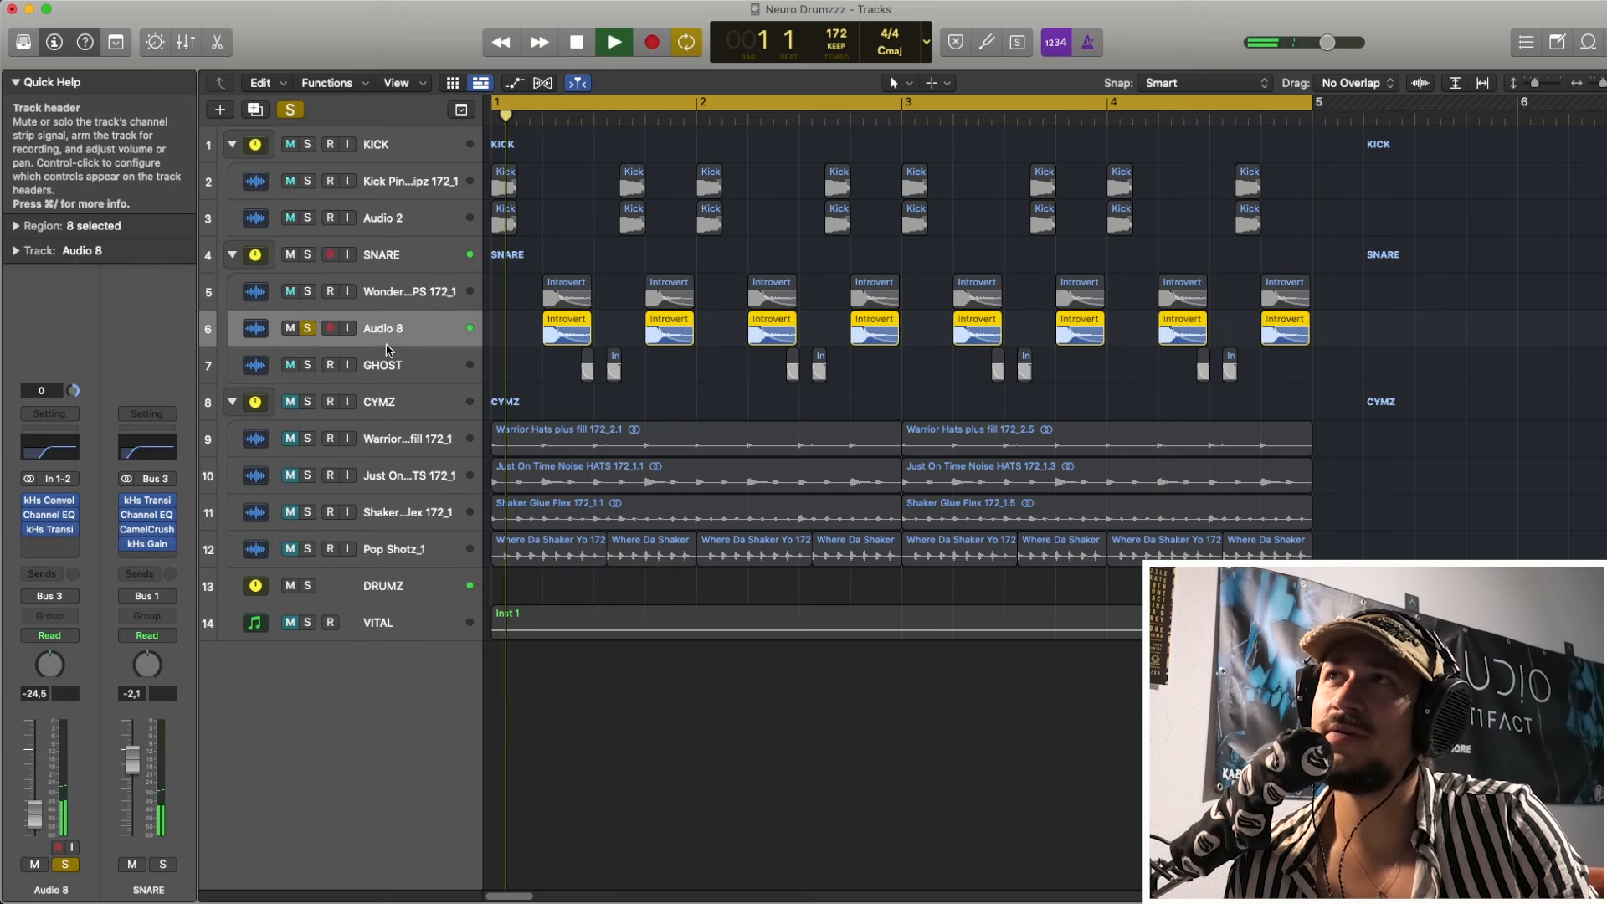
key("space")
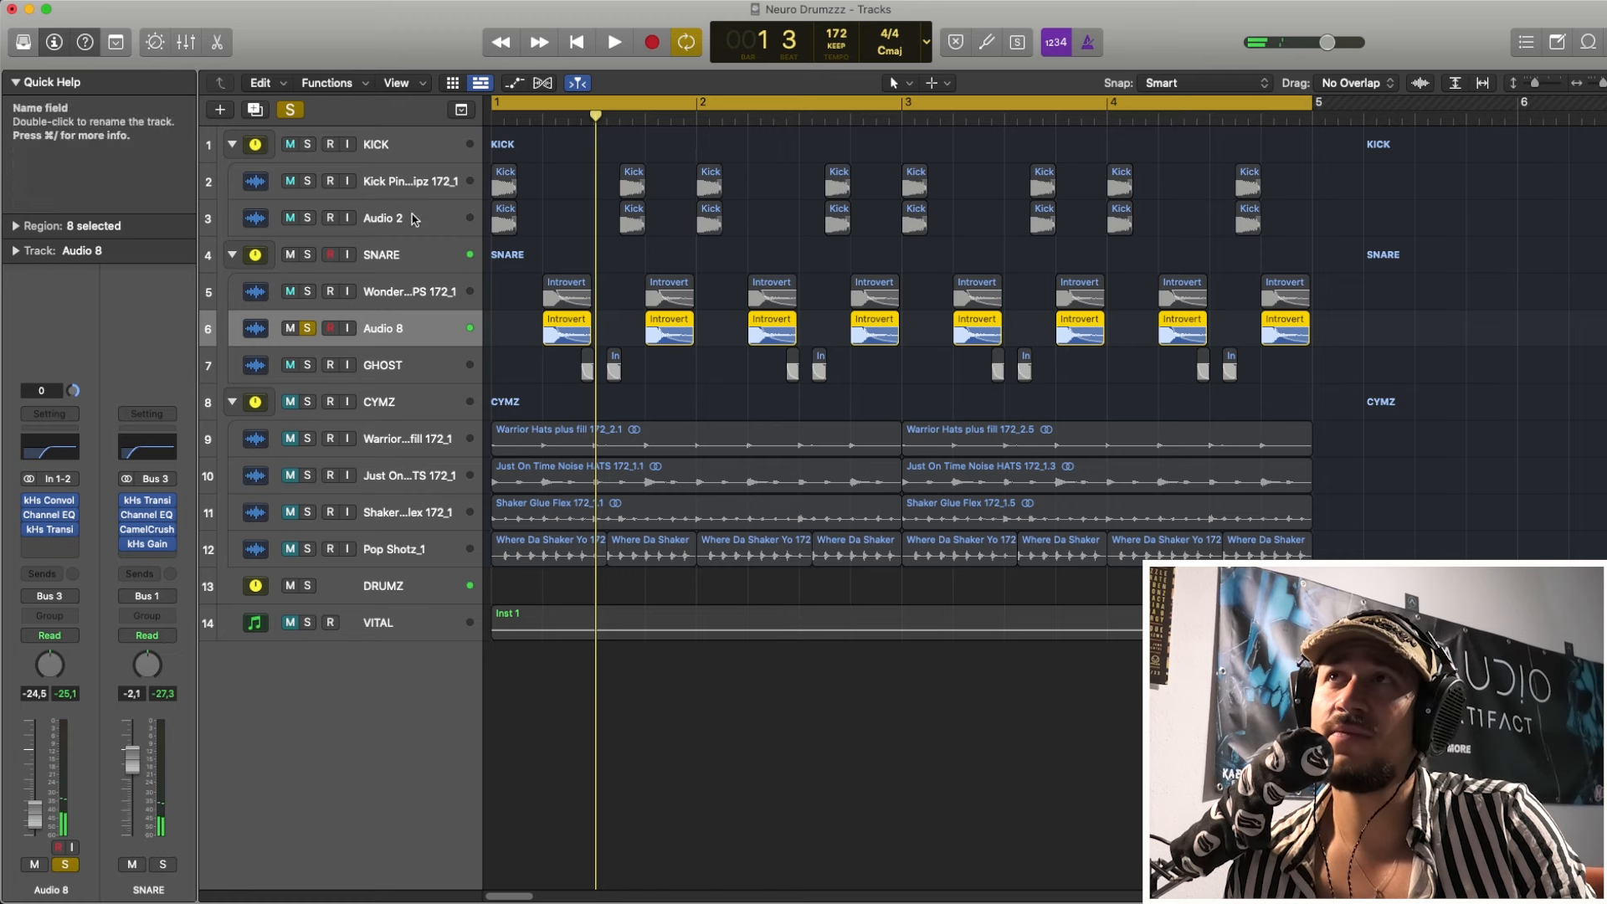
- Inspect the channel strip of the Audio 2 kick layer for comparison and return to Audio 8
left_click(393, 219)
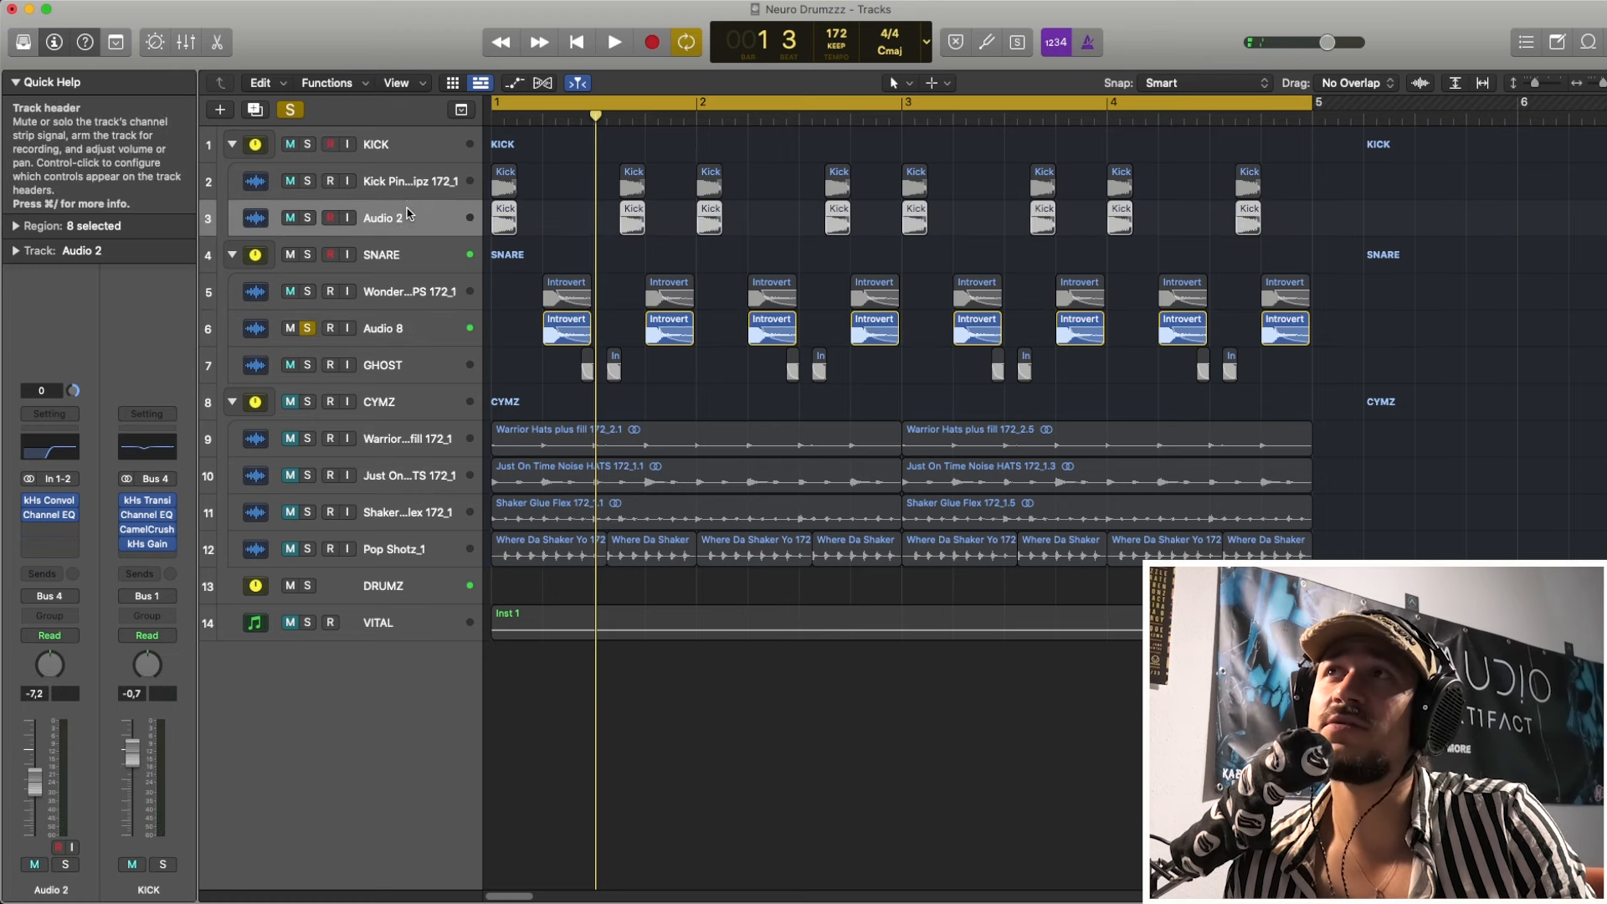
left_click(509, 220)
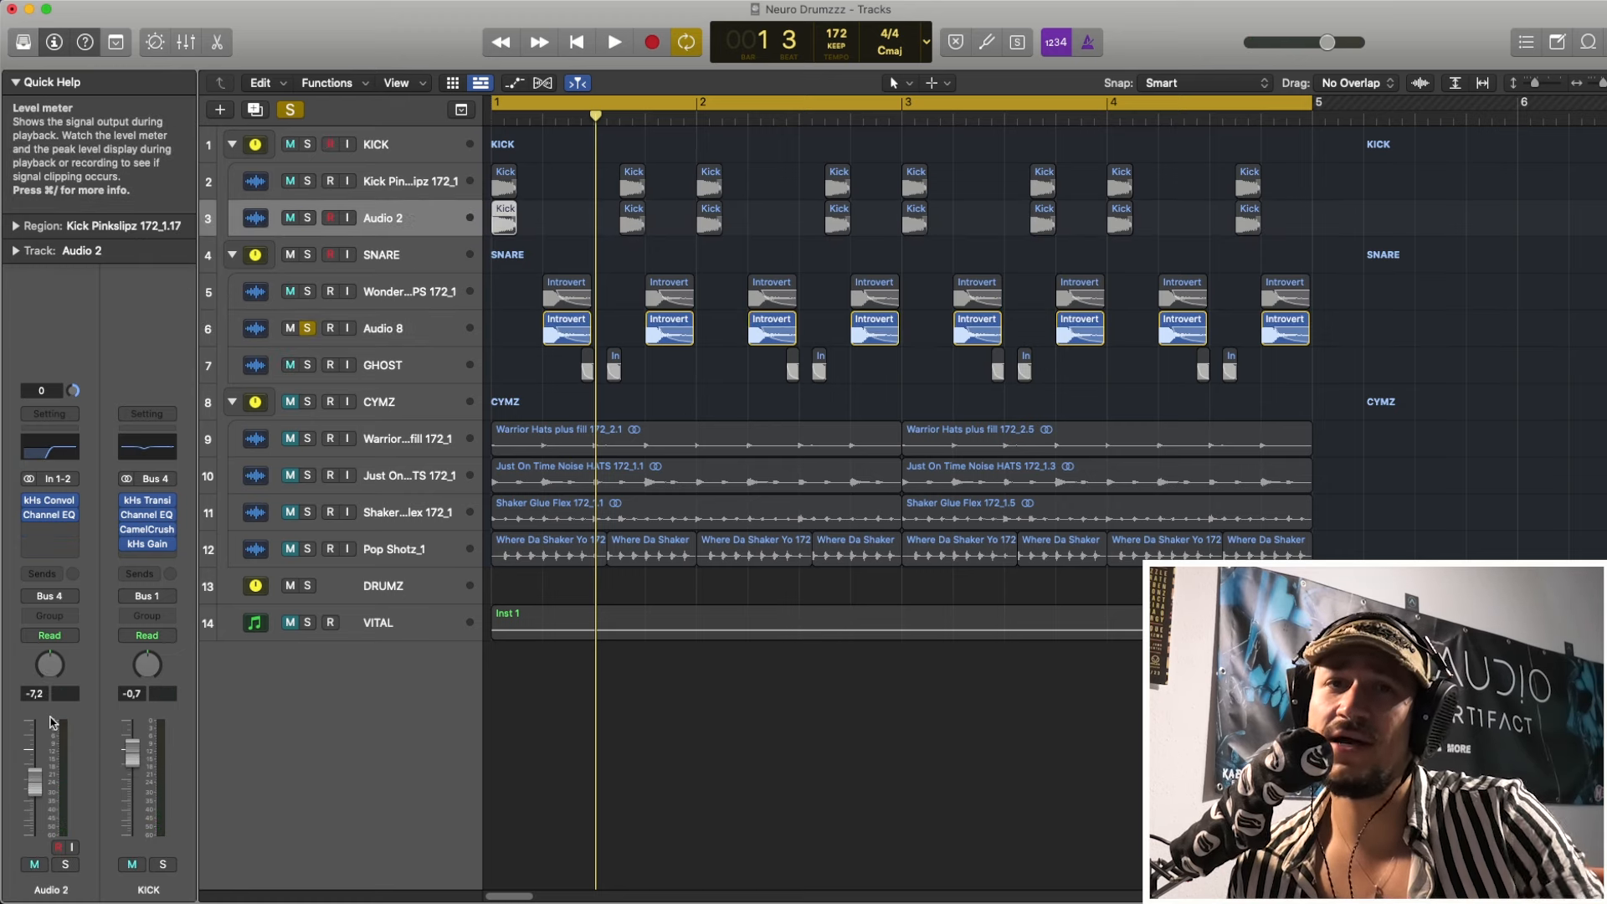
left_click(394, 328)
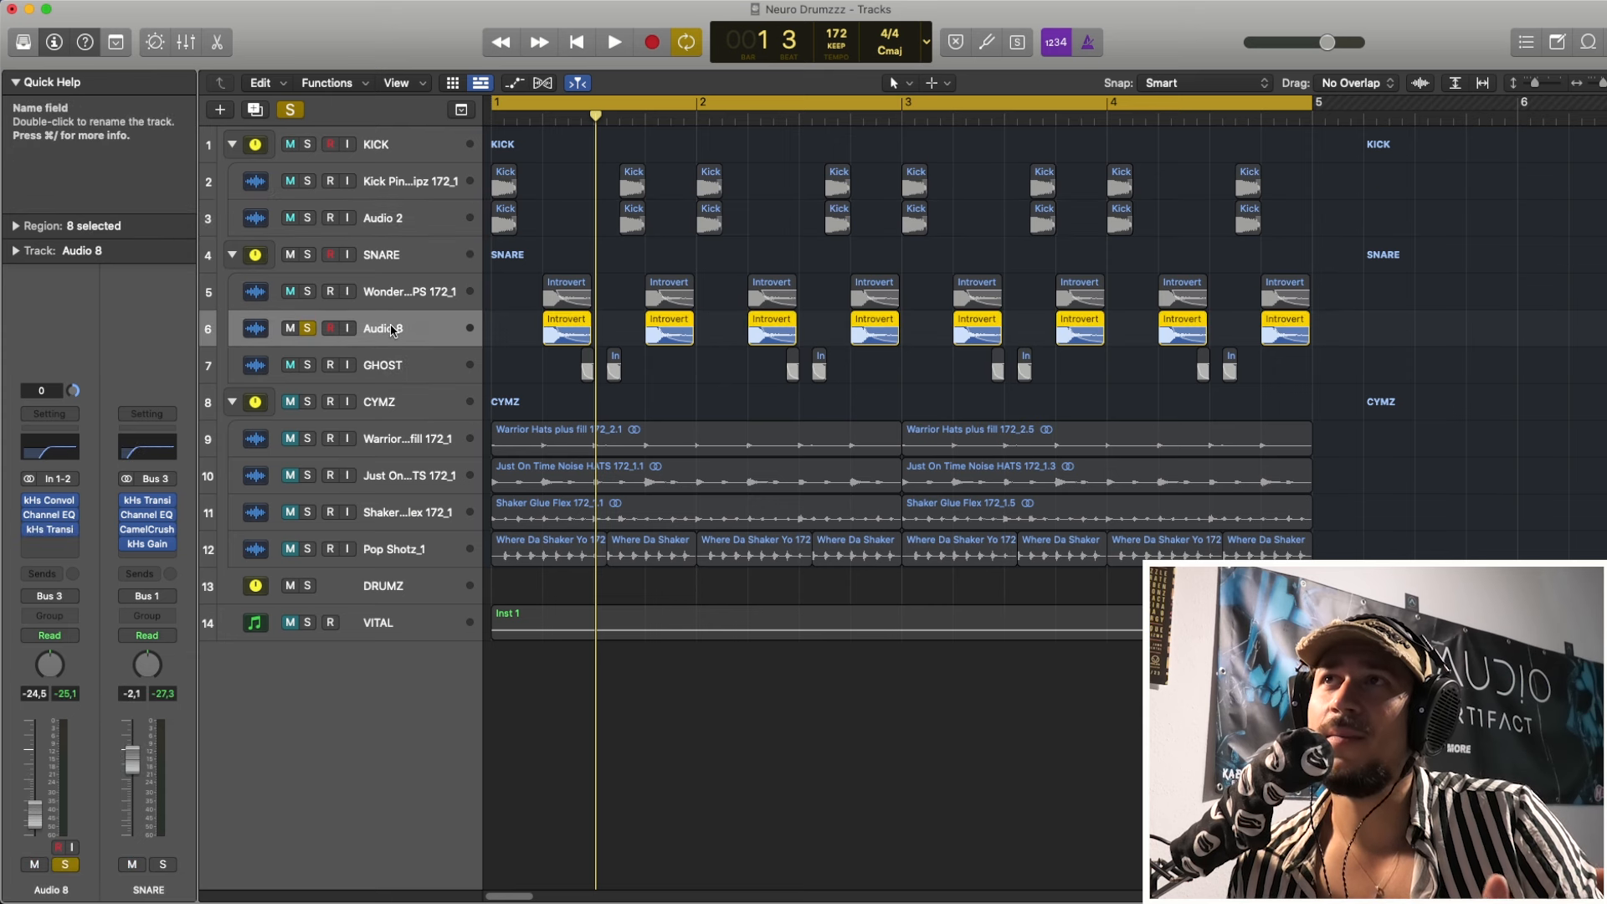
- Examine the Water Boiler impulse response in Audio 8's kHs Convolver and its Spaces Experimental library folder, and close the plug-in
left_click(49, 500)
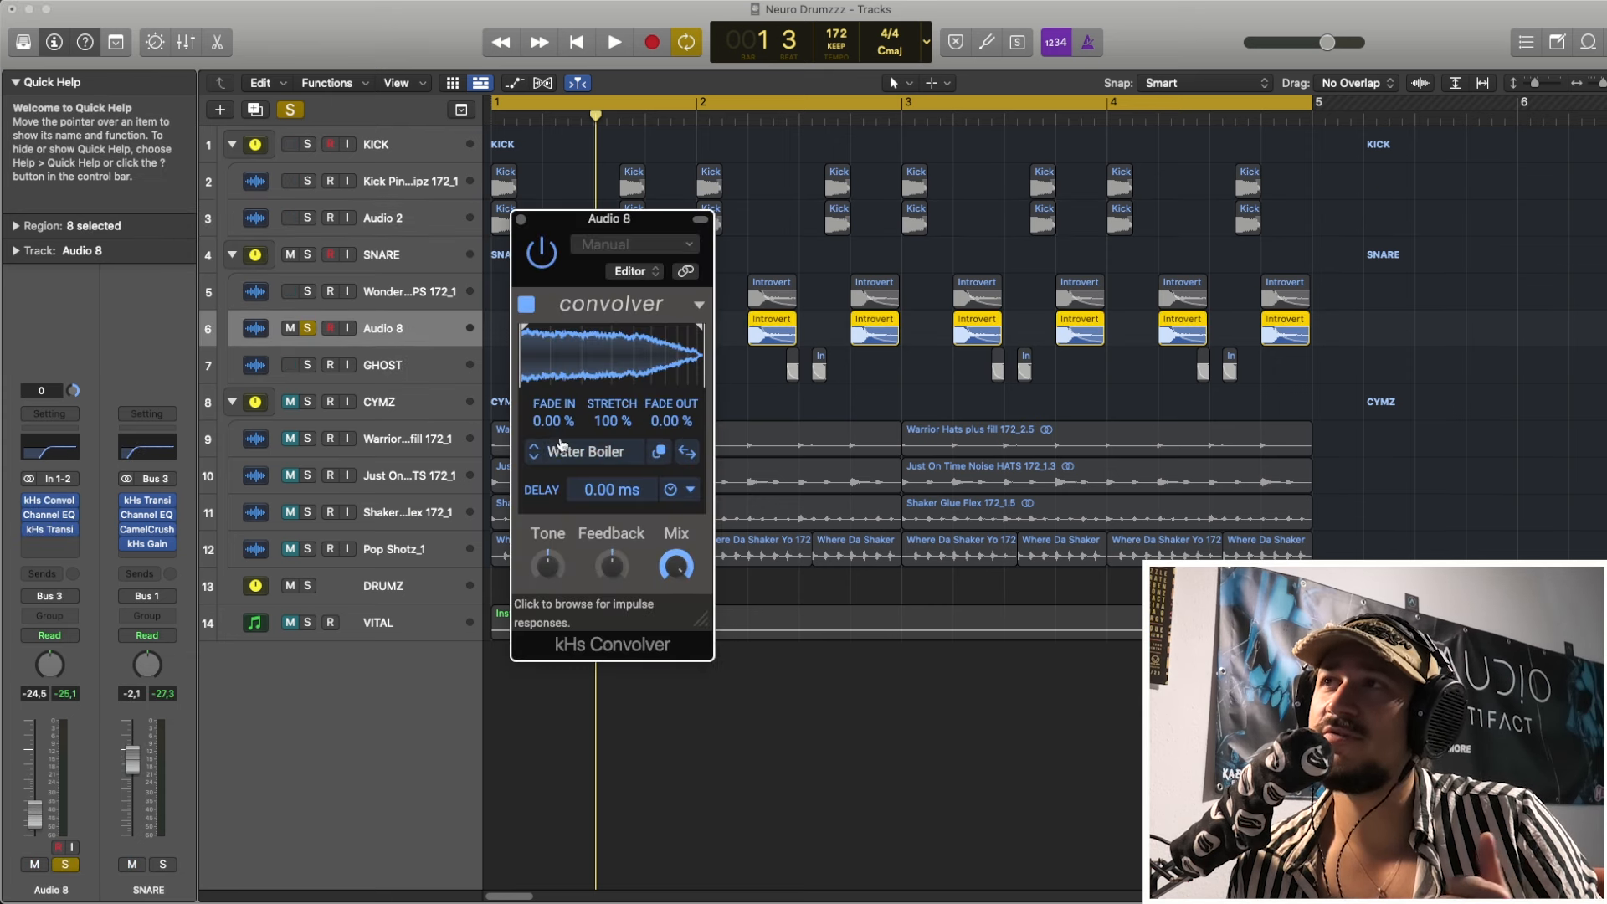
left_click(585, 454)
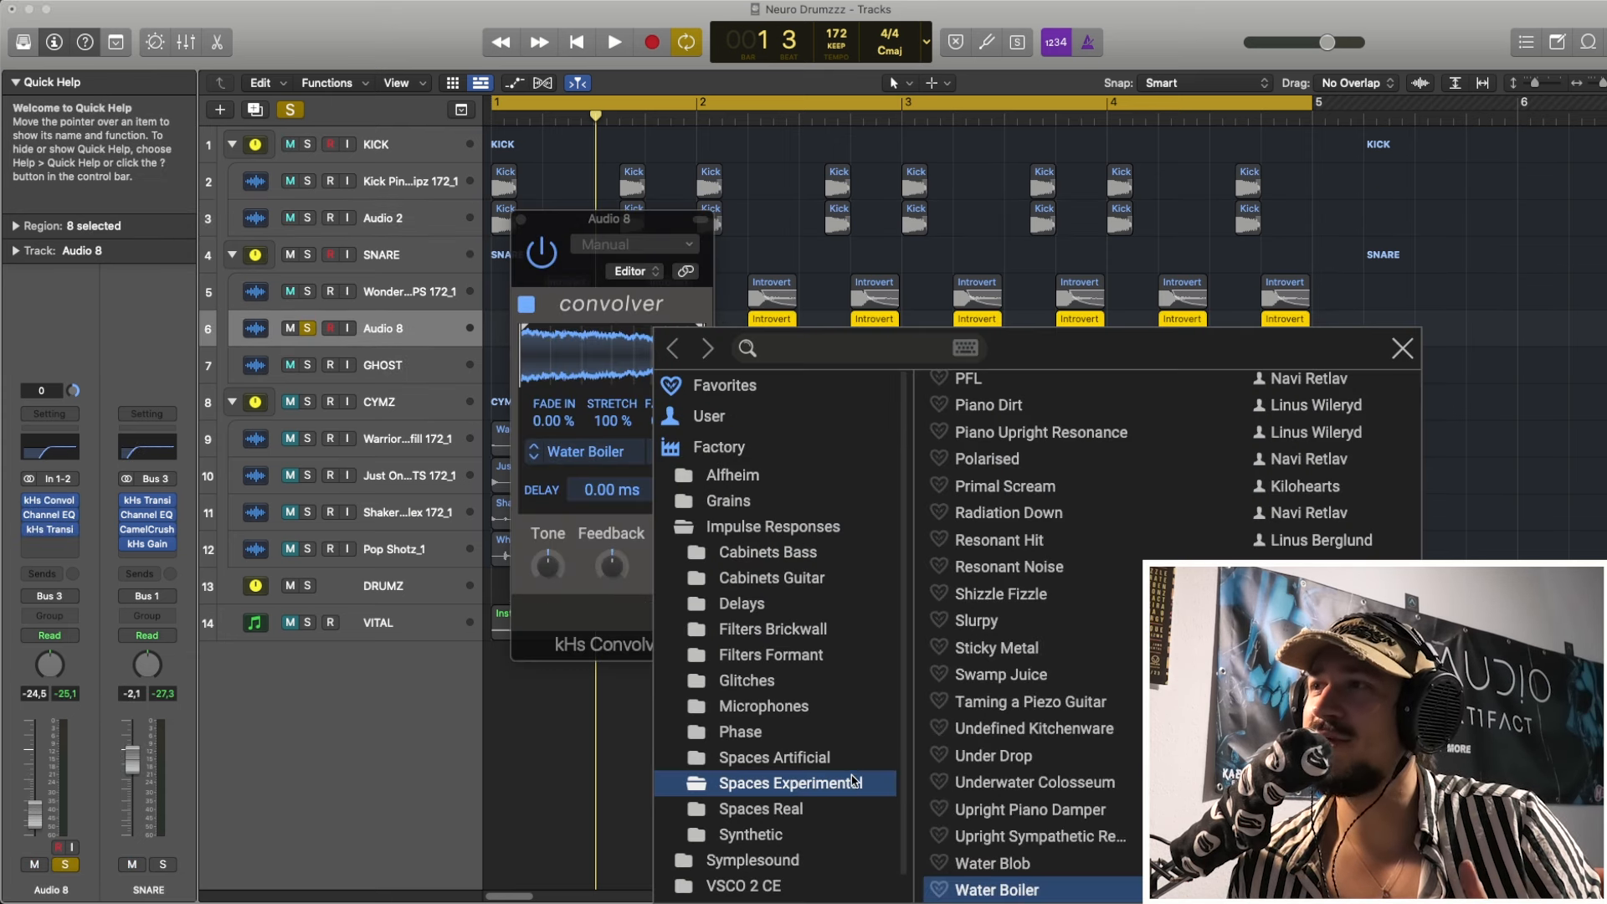
left_click_drag(619, 223, 207, 46)
left_click(215, 282)
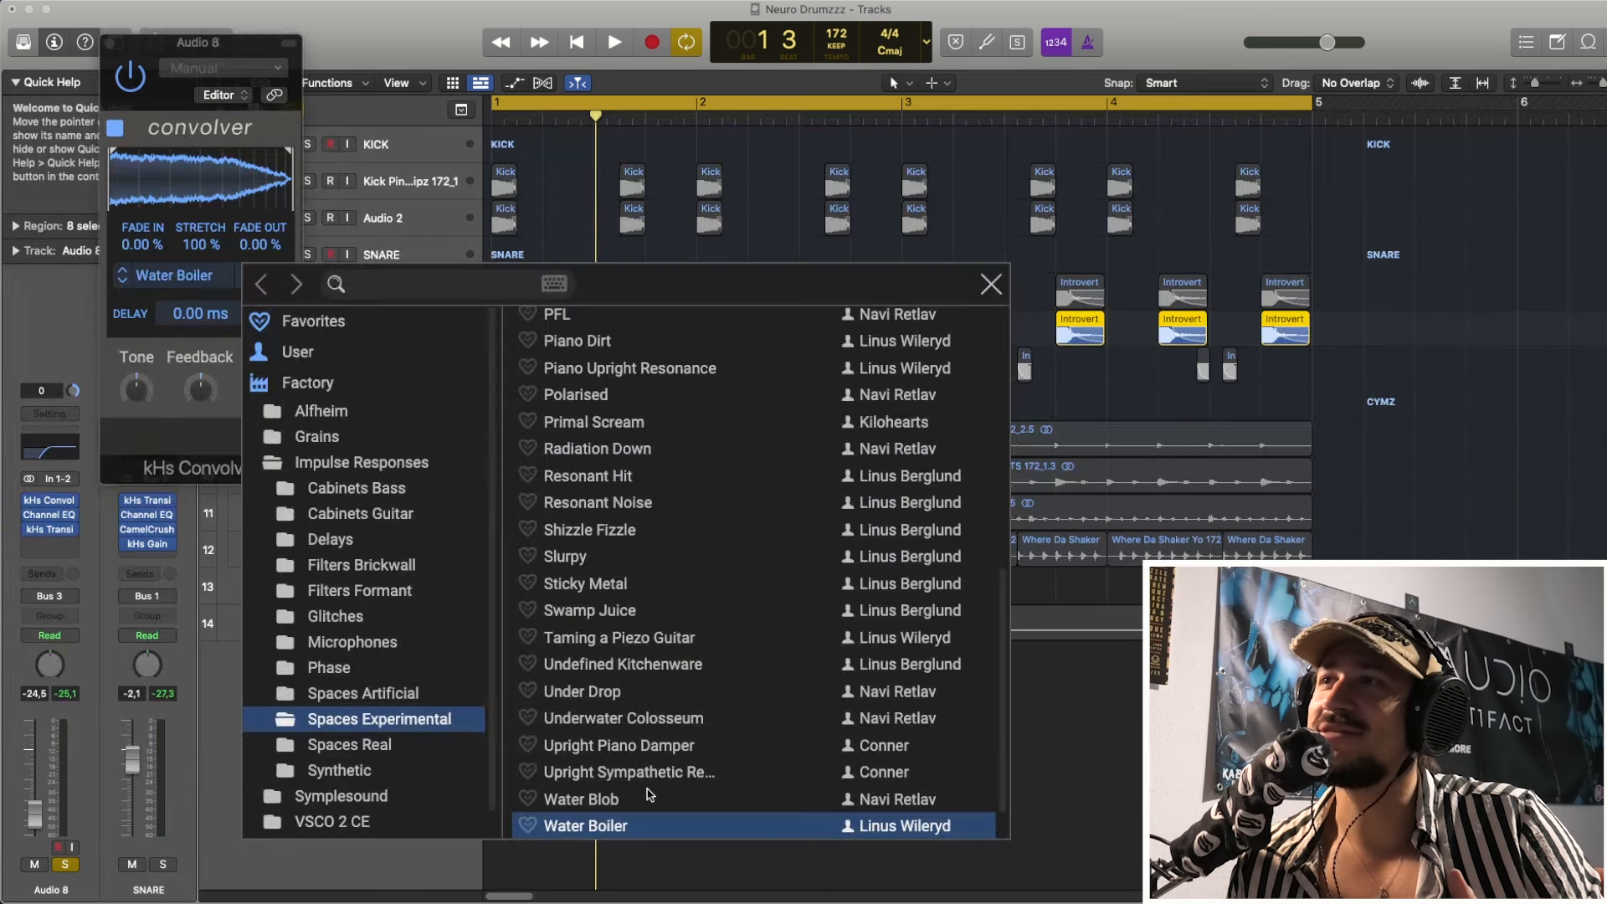
left_click(112, 43)
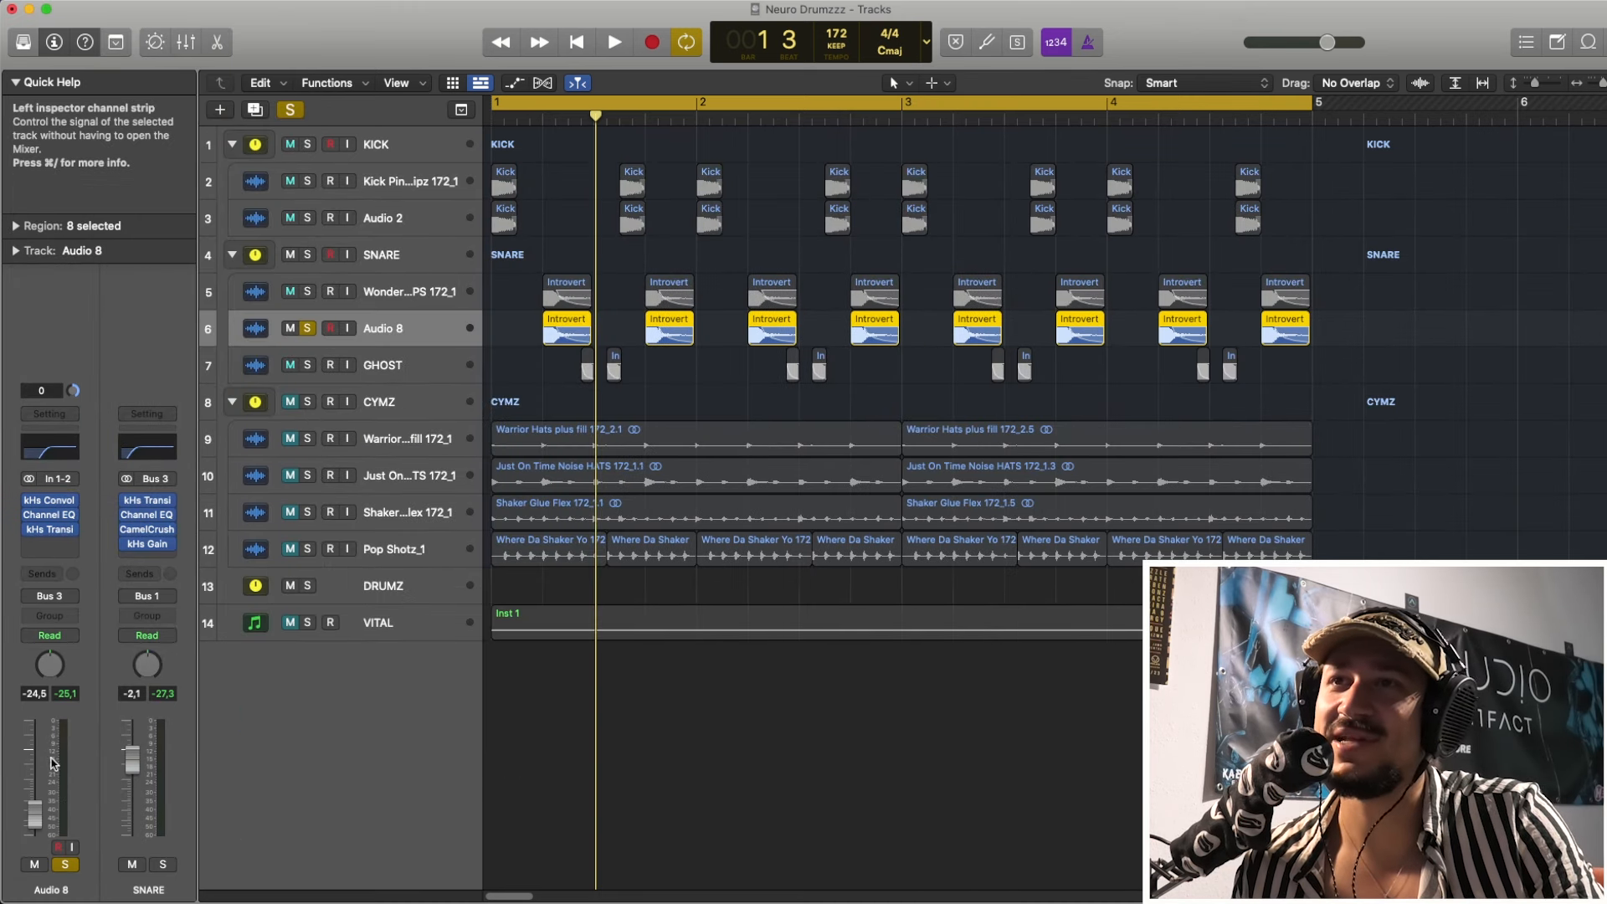
- Audition Audio 8 at -6.8 dB alone and together with Wonder CLAPS 172_1, and lower Audio 8's volume to -23.0 dB
key("space")
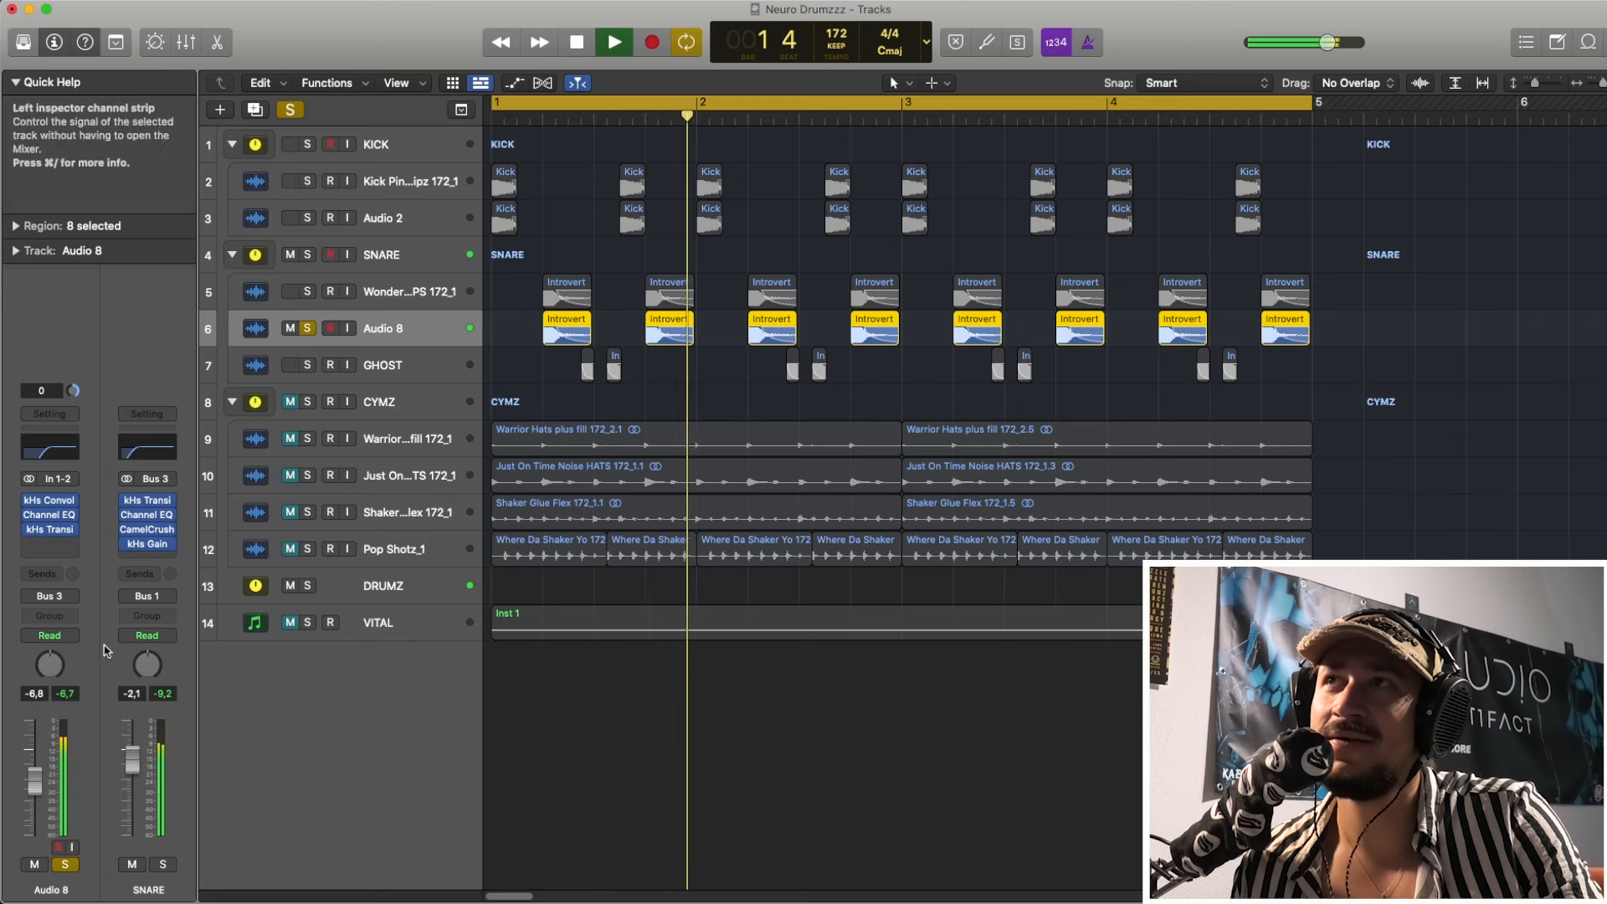
key("space")
left_click(308, 292)
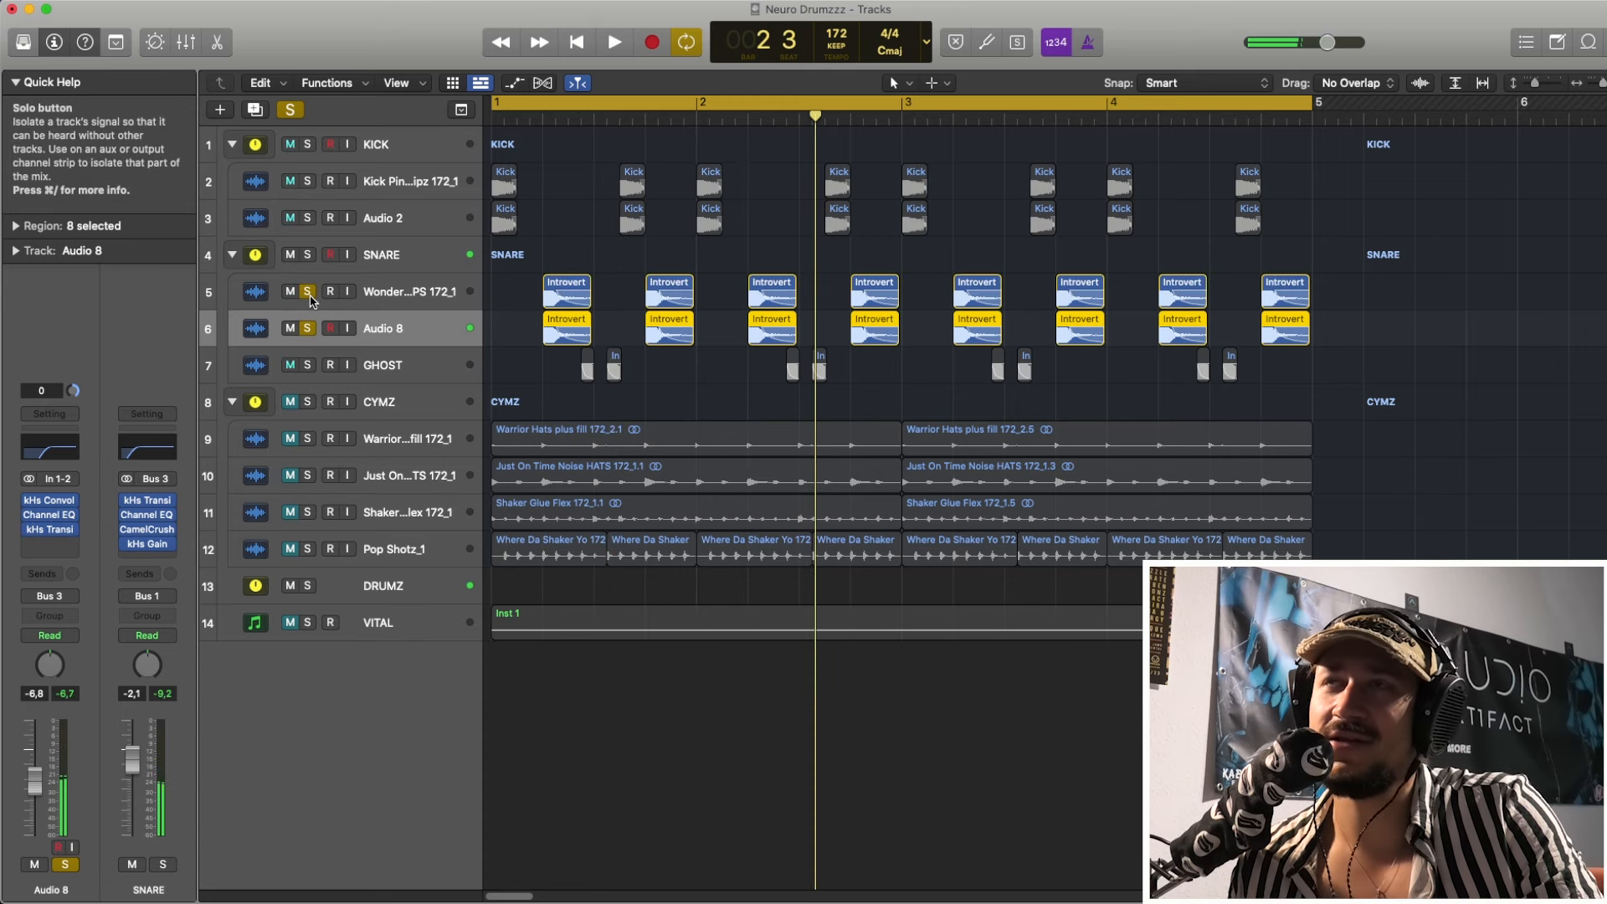
key("space")
key("space")
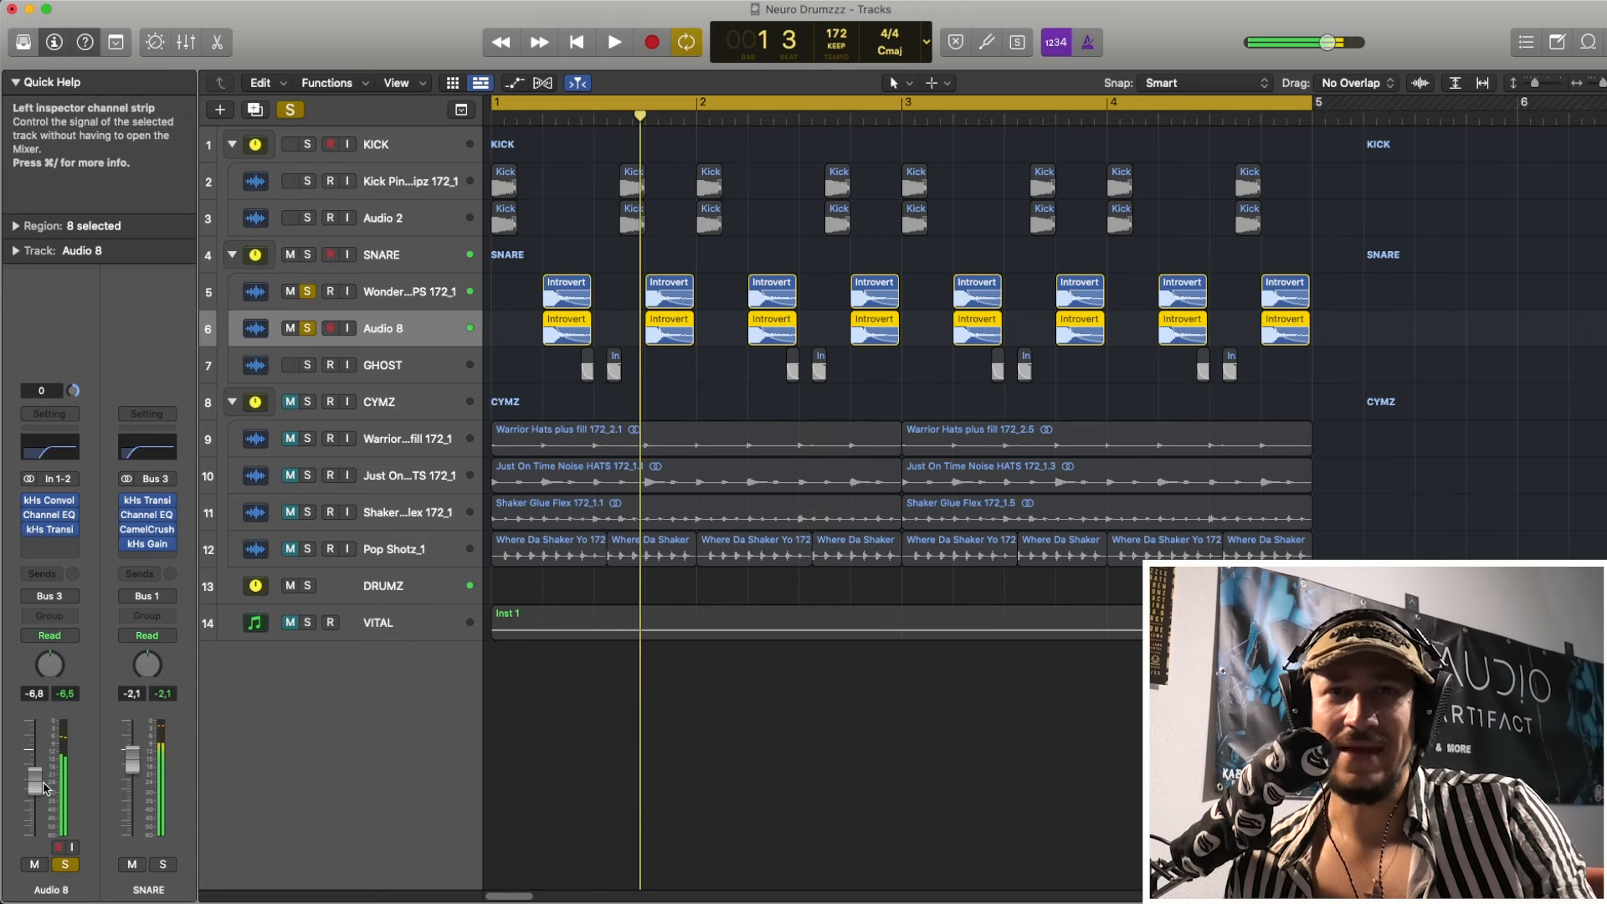
left_click_drag(45, 790, 46, 807)
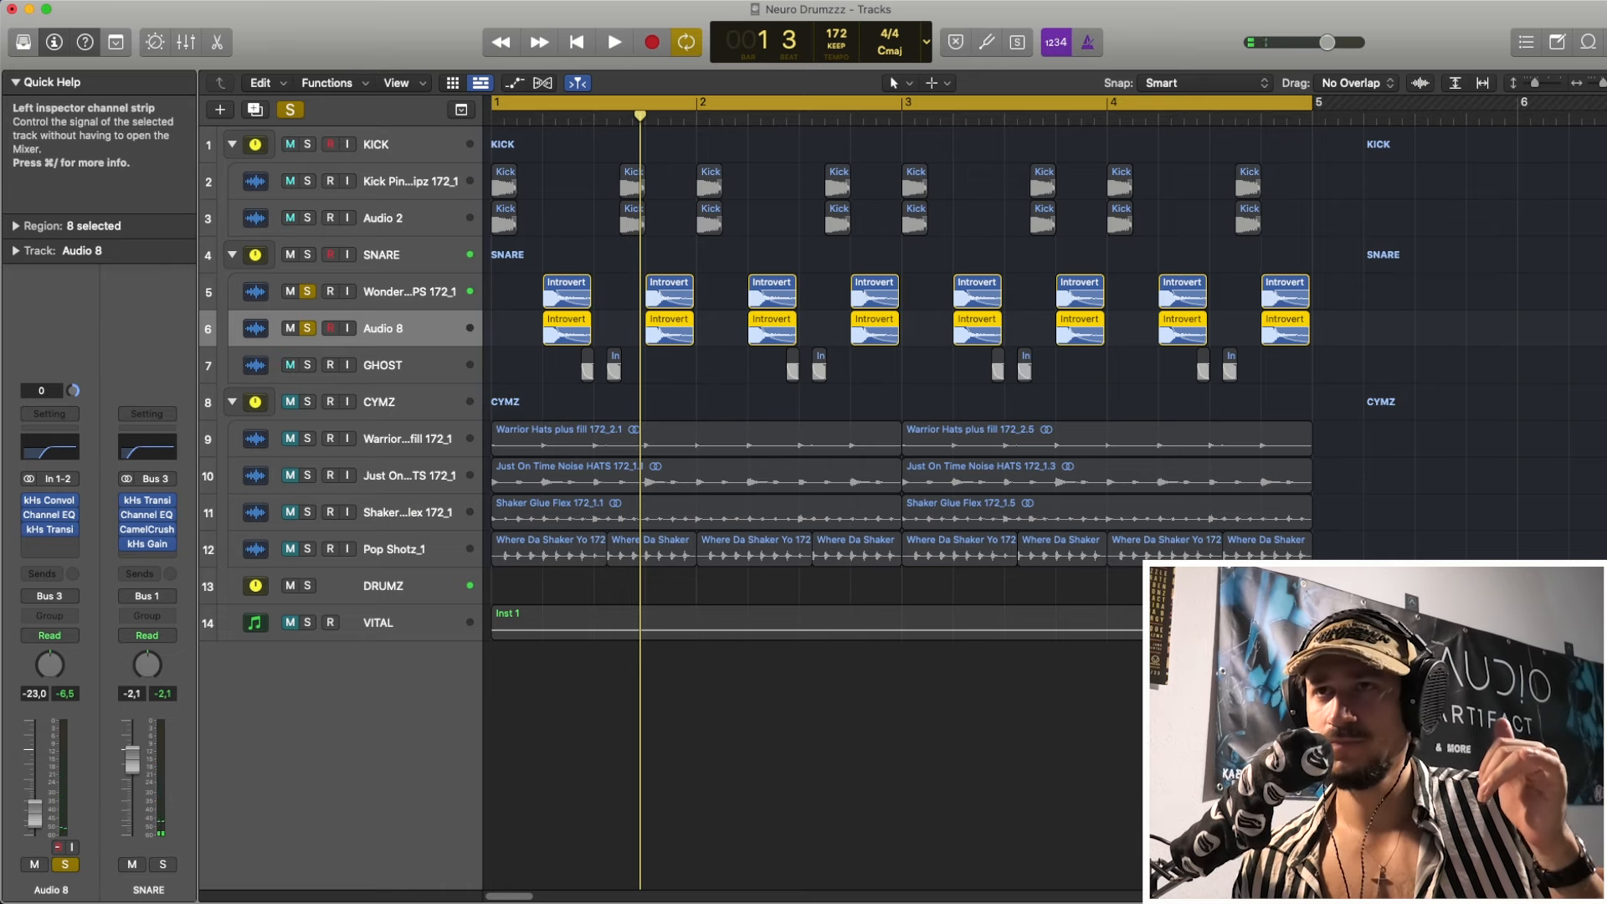
- Examine Audio 8's Channel EQ and kHs Transient Shaper, and close both plug-ins
left_click(54, 520)
left_click(54, 531)
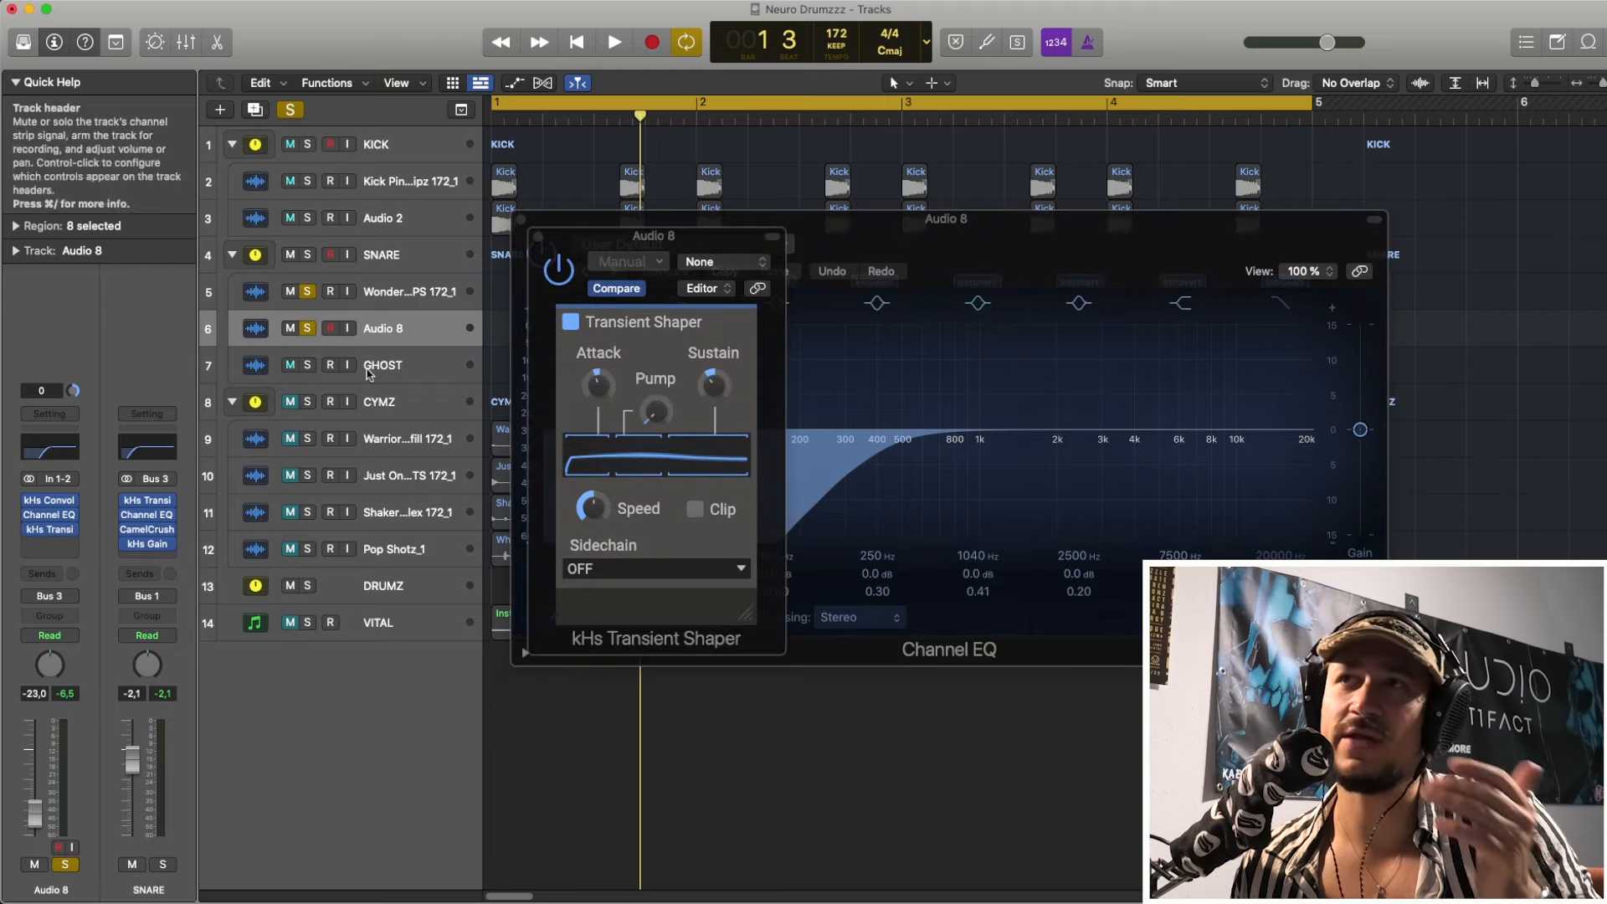
left_click(539, 237)
left_click(520, 220)
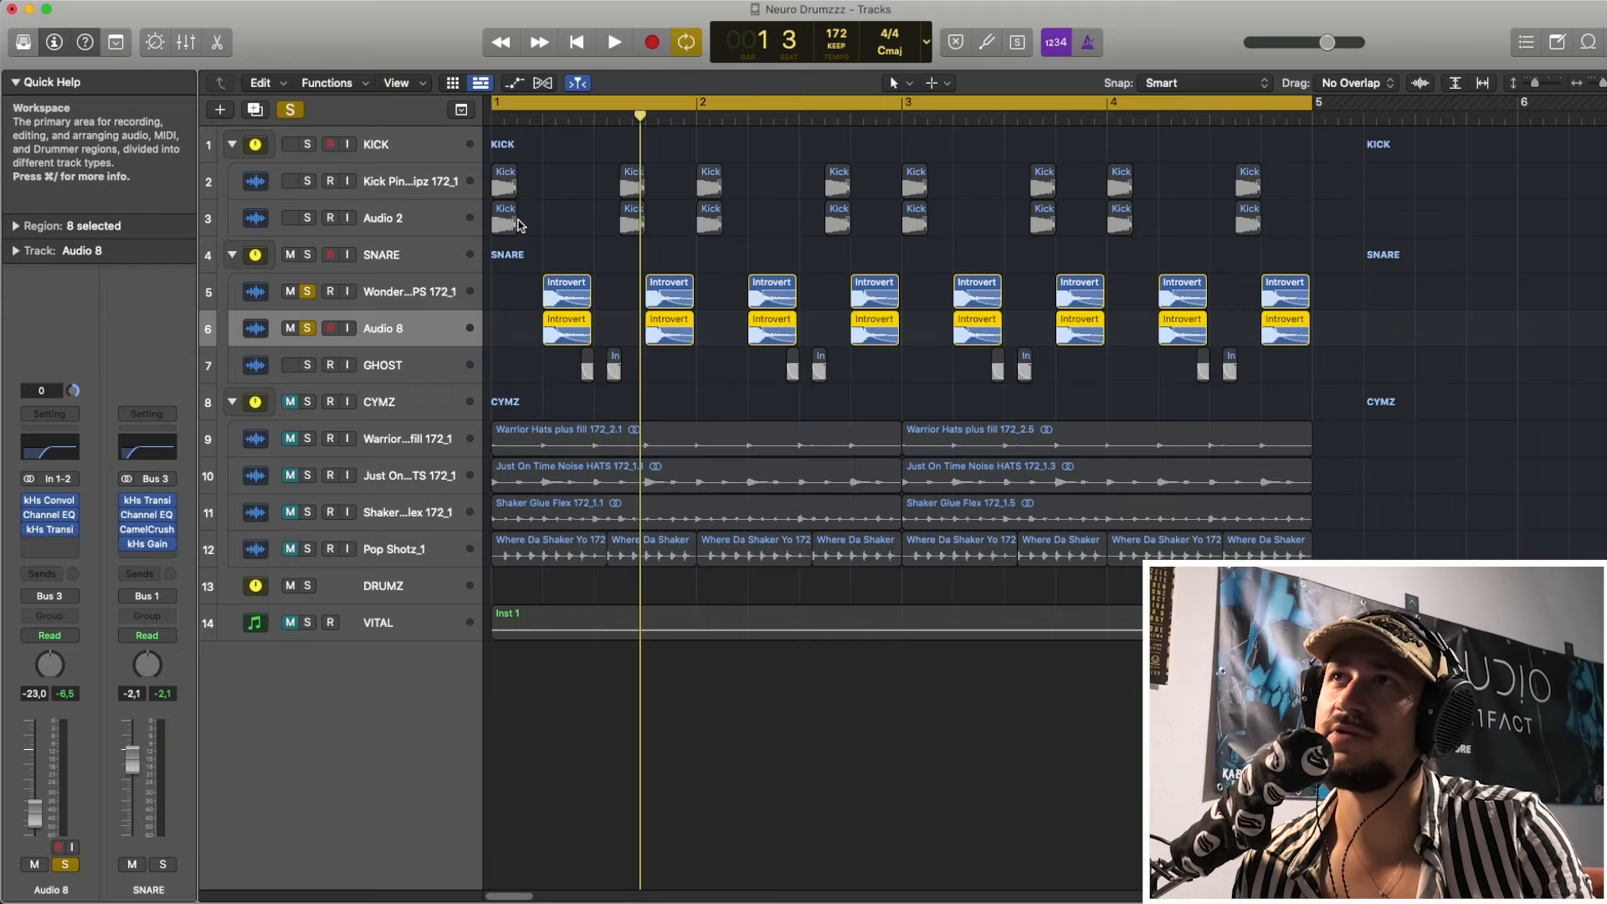
- Add the KICK stack to the solo and play the kick and snare layers together
left_click(307, 146)
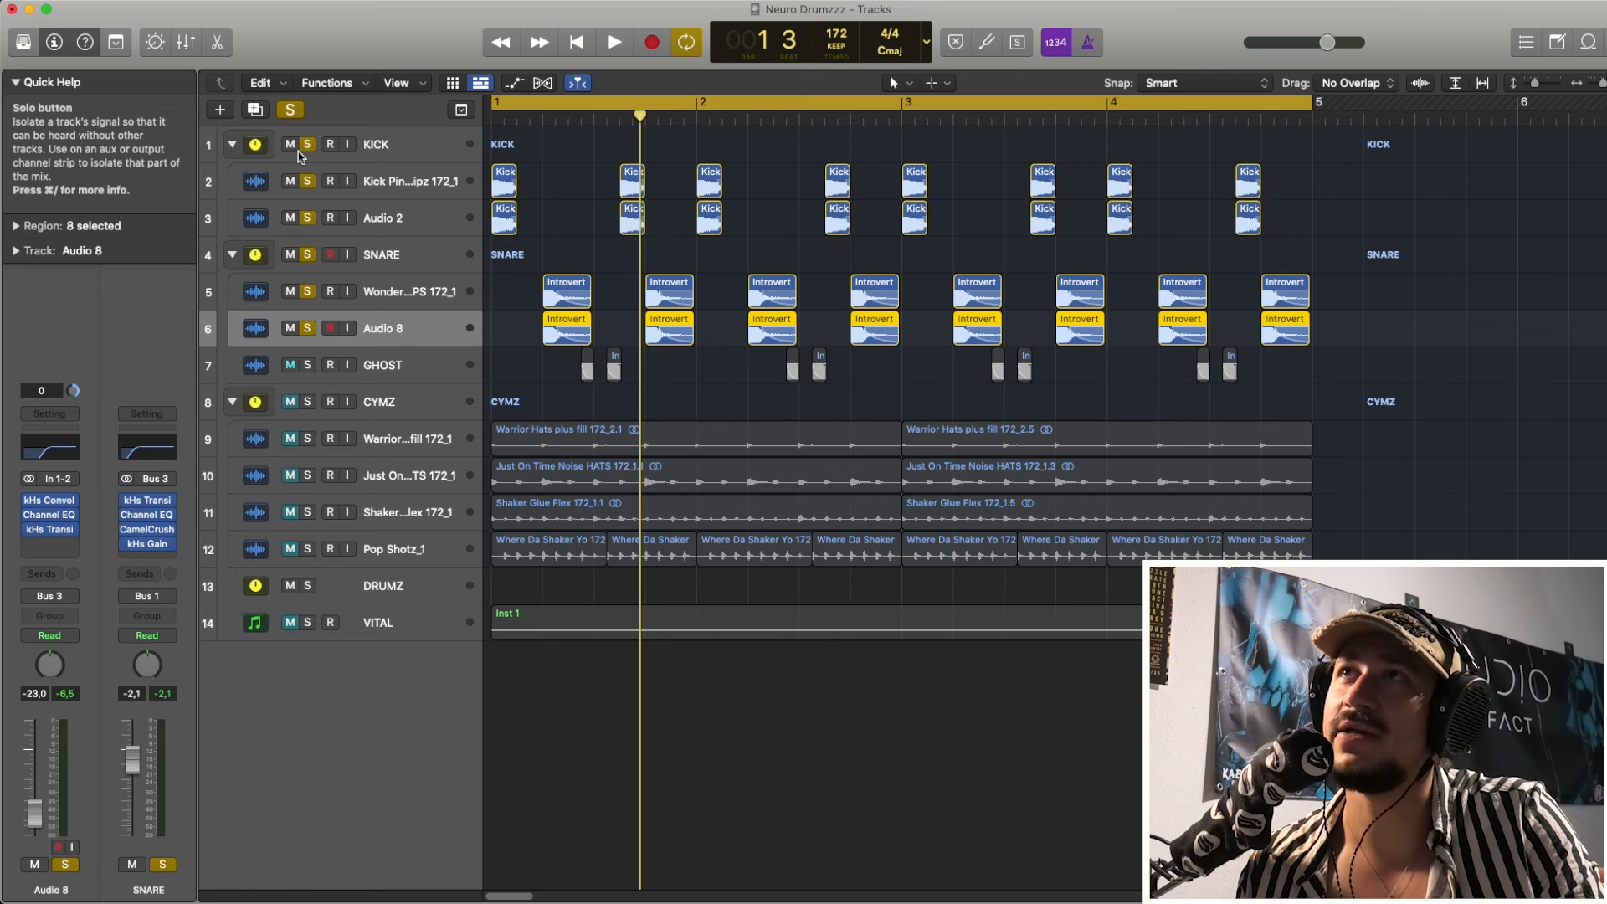
key("space")
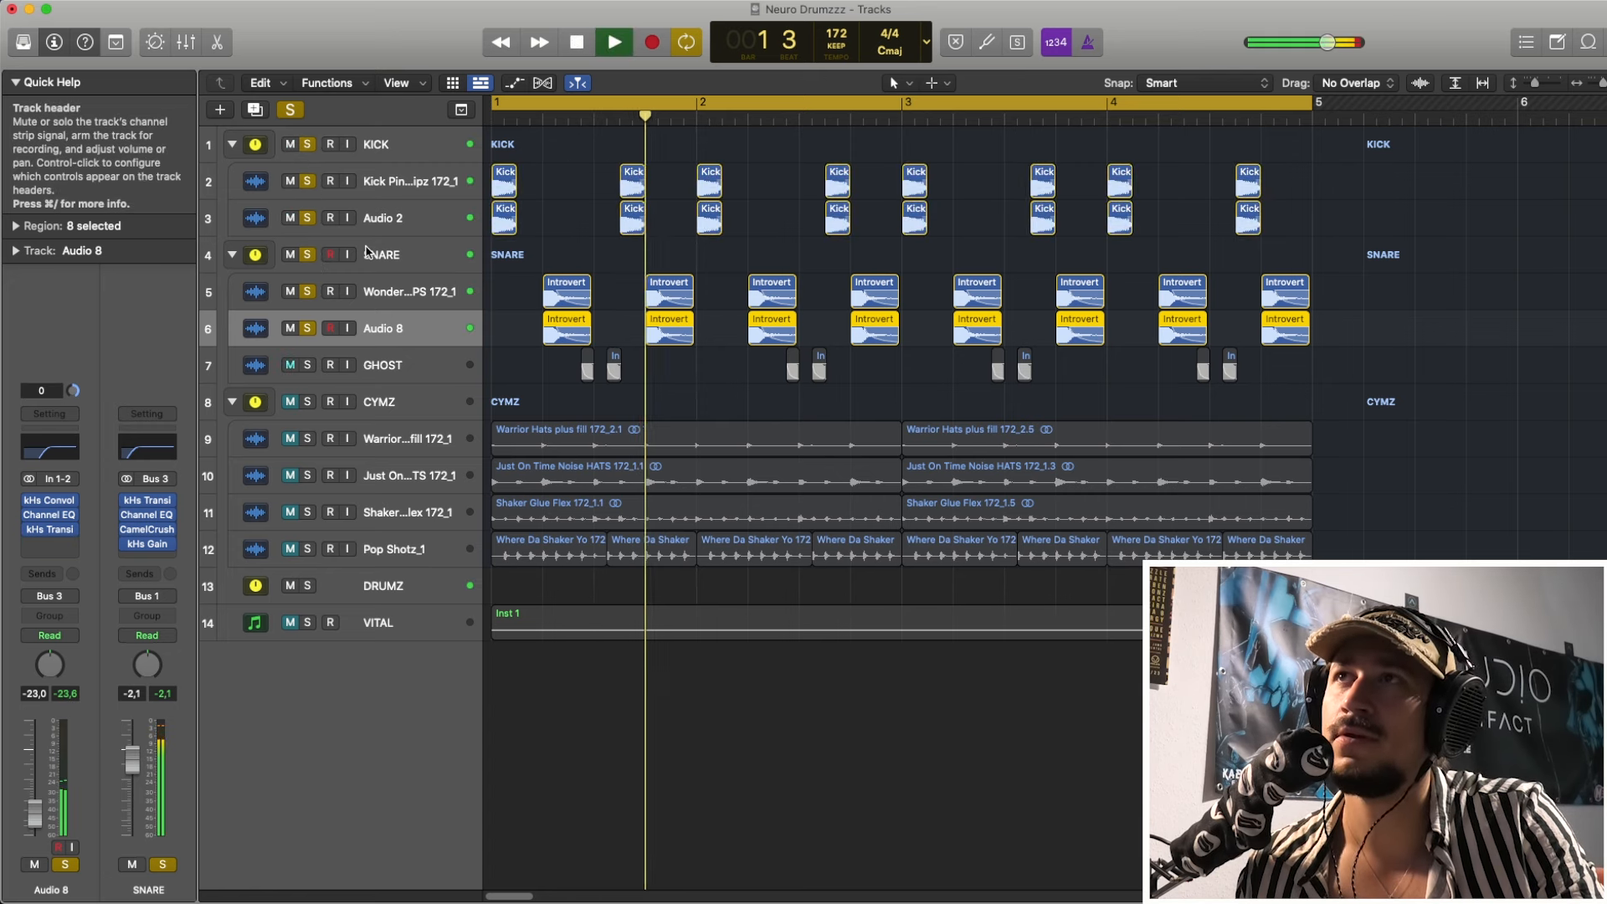
key("space")
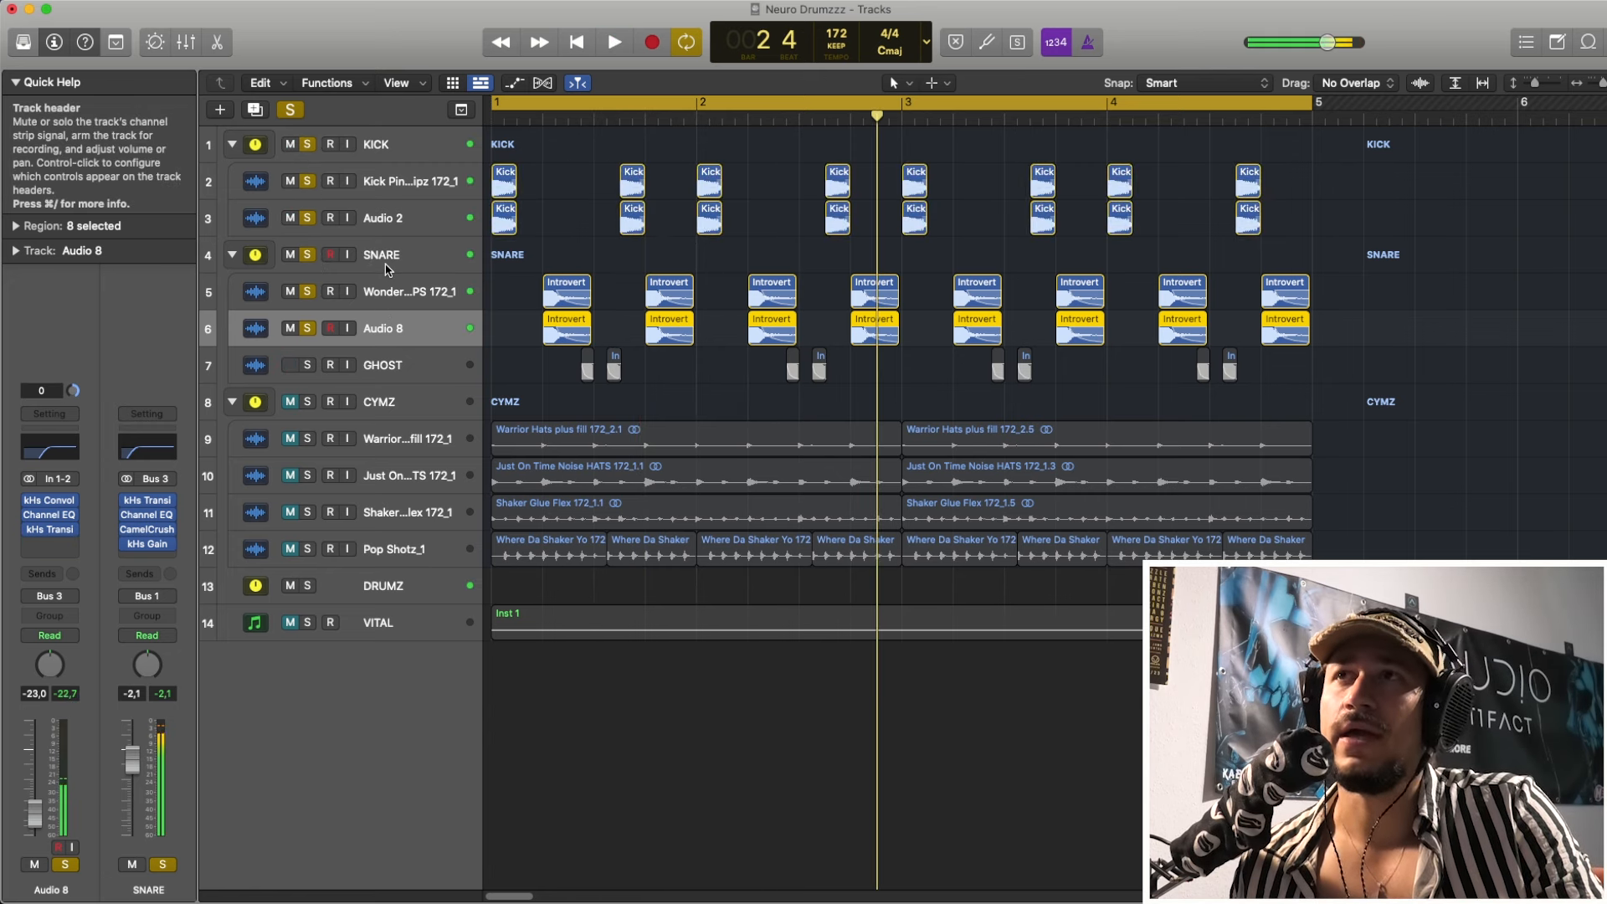
- Open the SNARE stack's kHs Transient Shaper to examine its settings
left_click(383, 262)
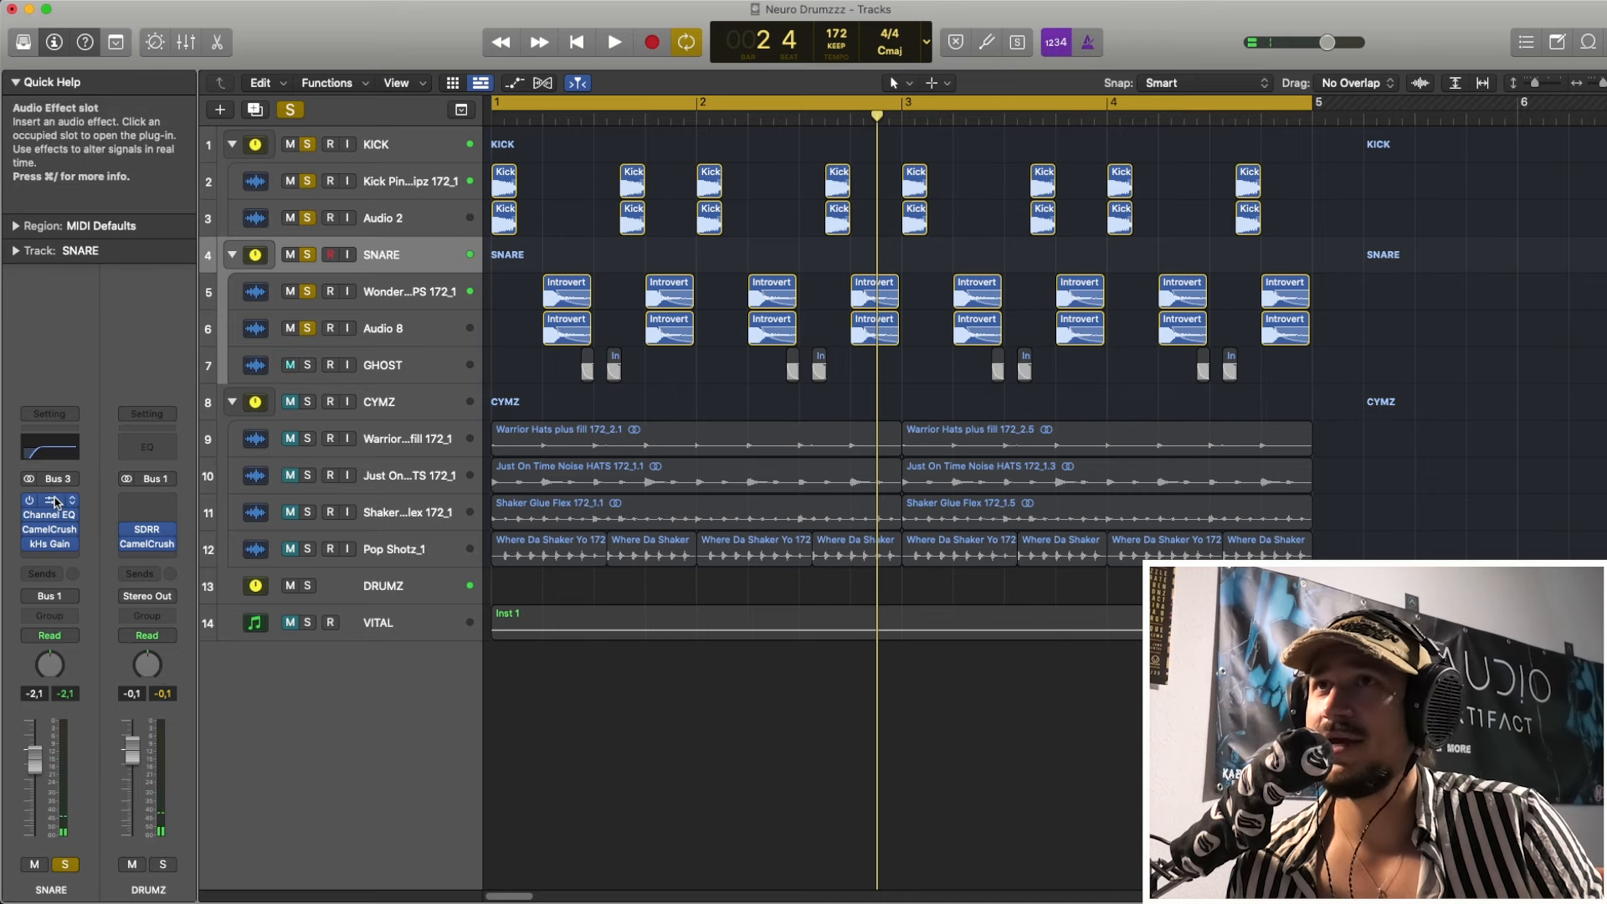
left_click(50, 500)
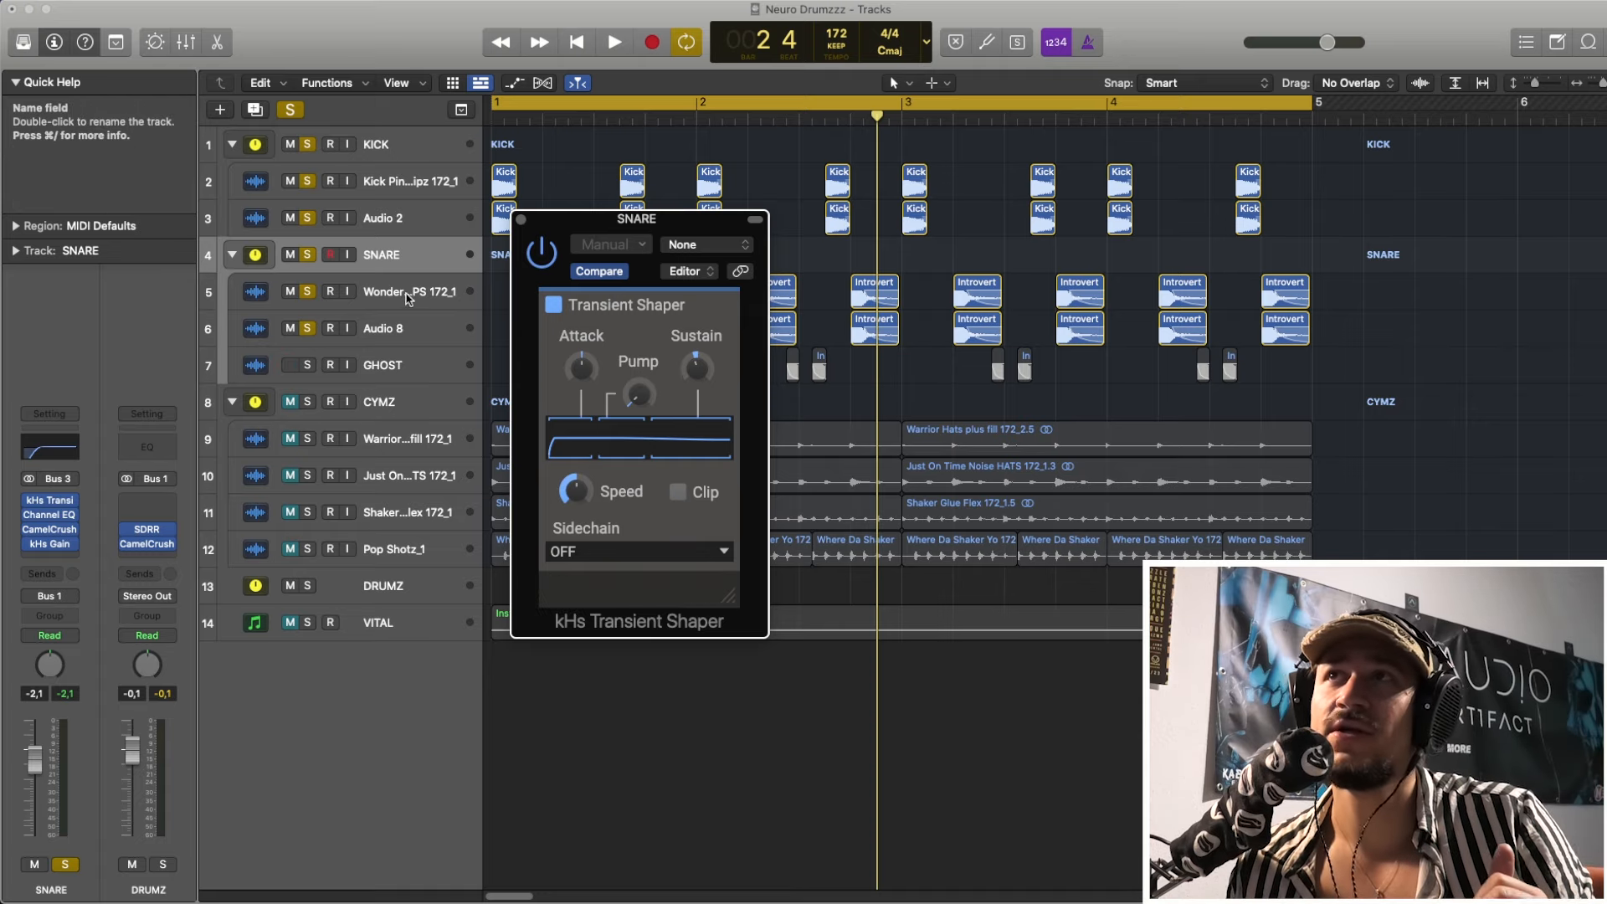
- Open the SNARE stack's Channel EQ and play the loop to examine its low cut and spectrum
left_click(52, 514)
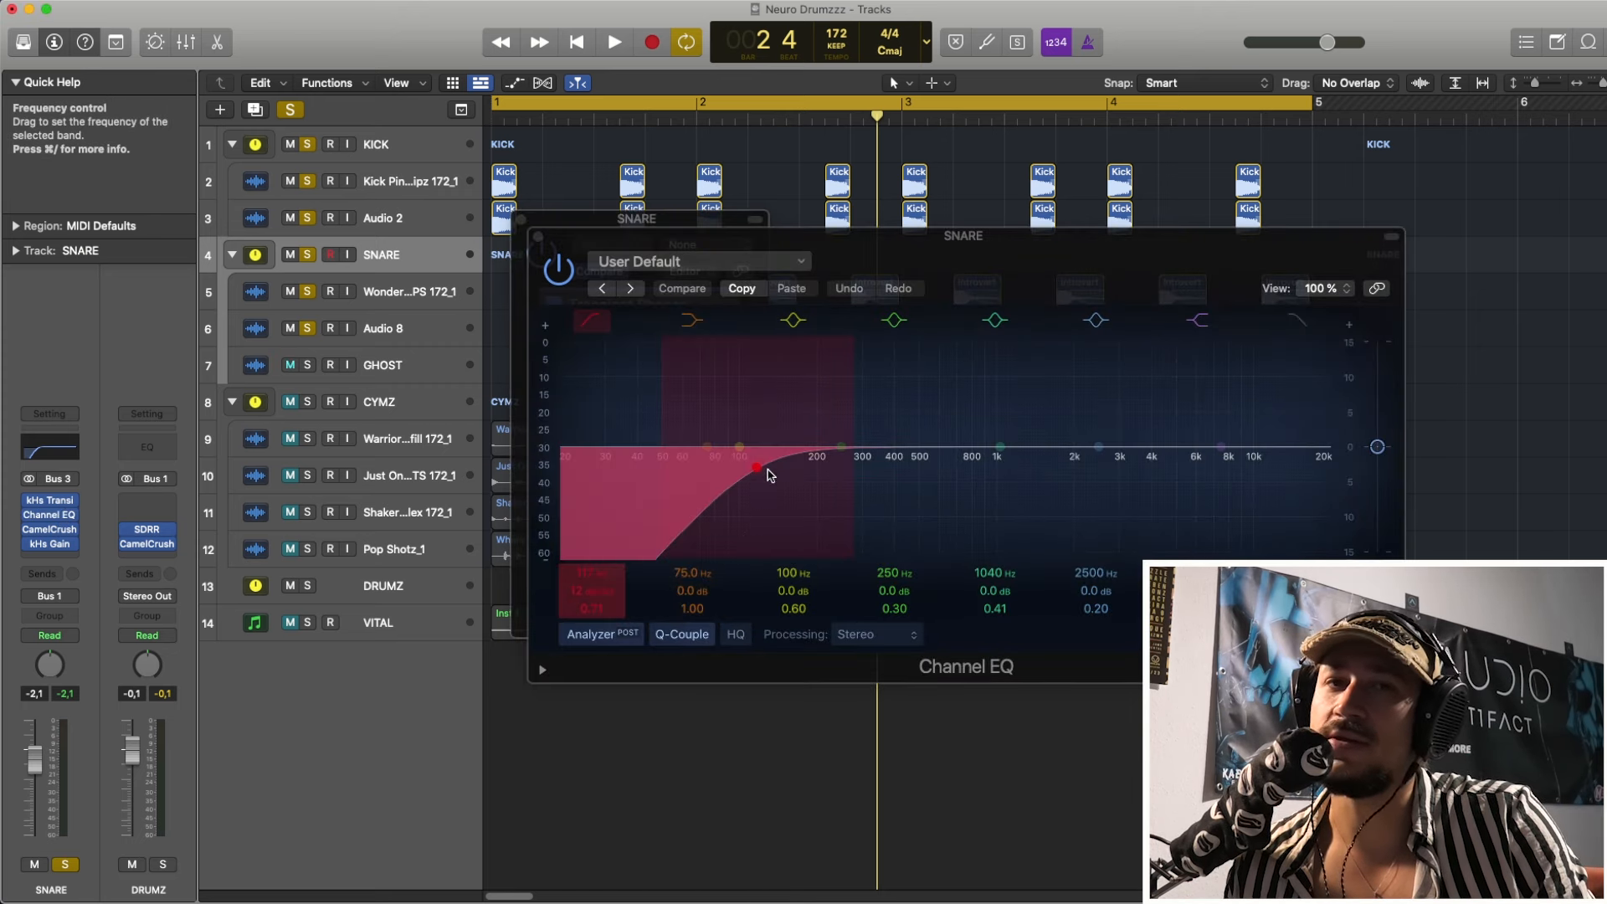
key("space")
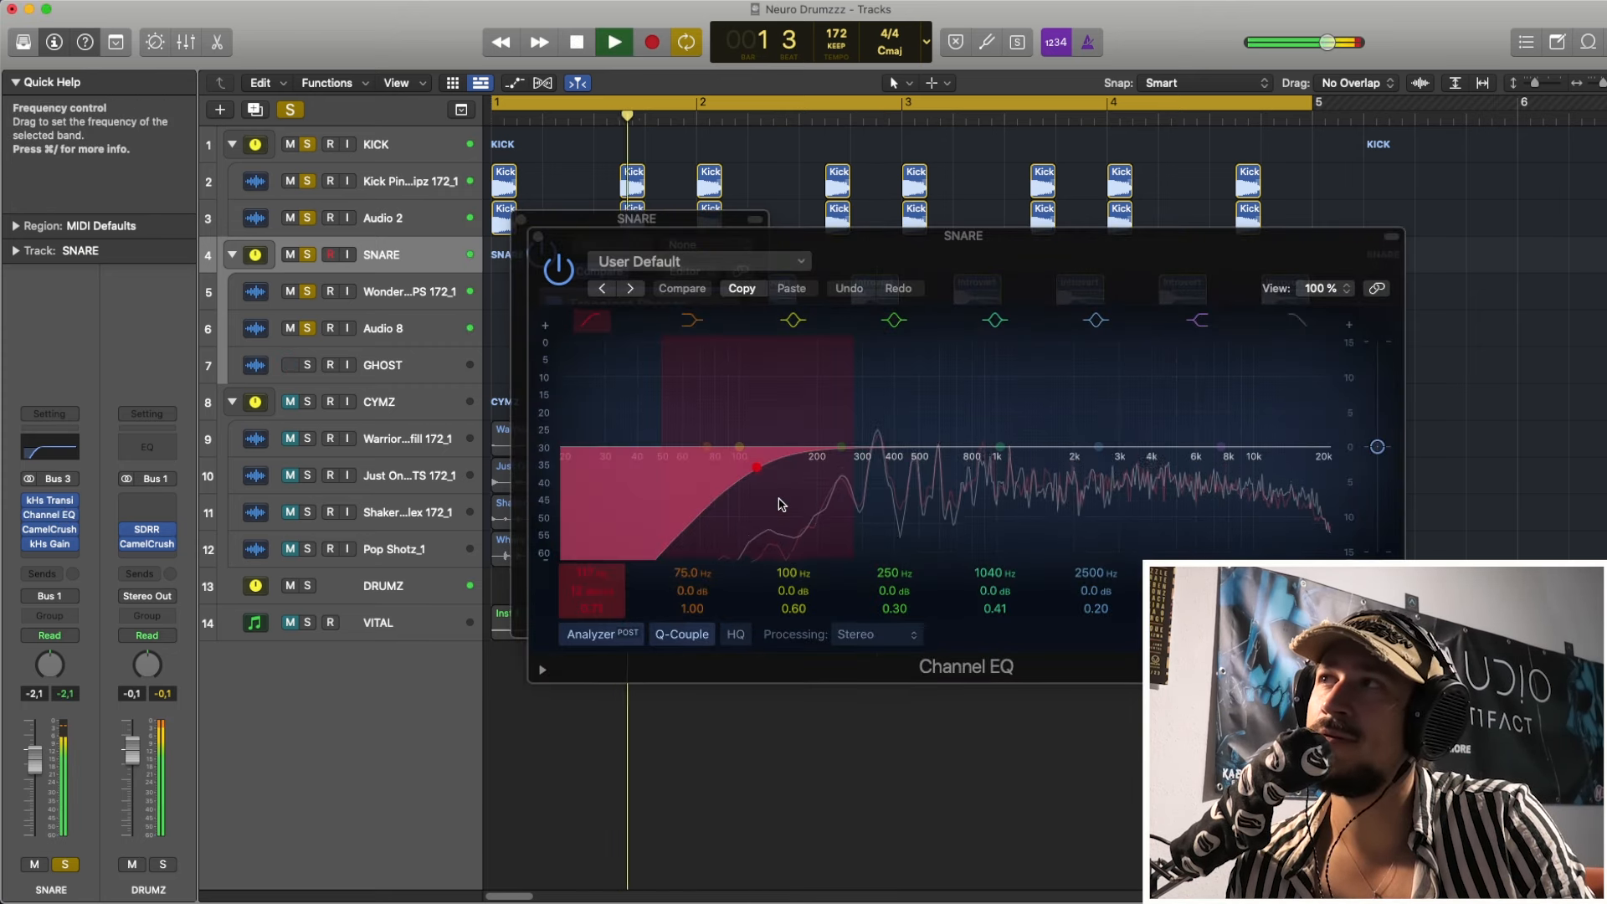
- Try boosts of about 4.6 dB at 302 Hz and 3.3 dB at 336 Hz in the SNARE EQ, and switch both bands off
left_click_drag(844, 446, 889, 410)
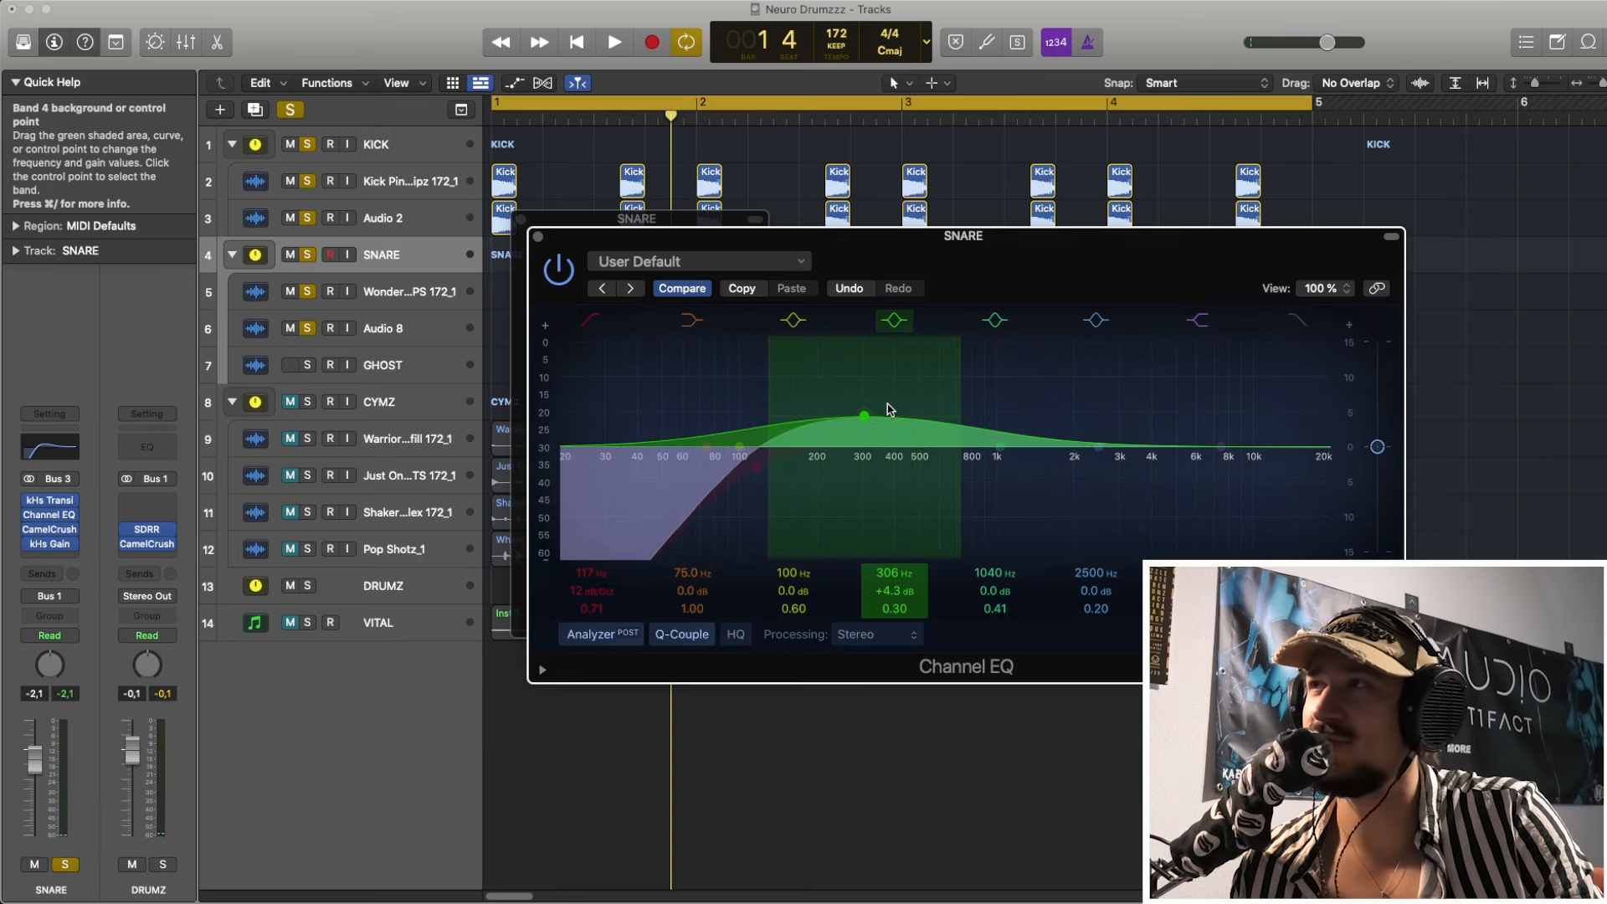
left_click(894, 320)
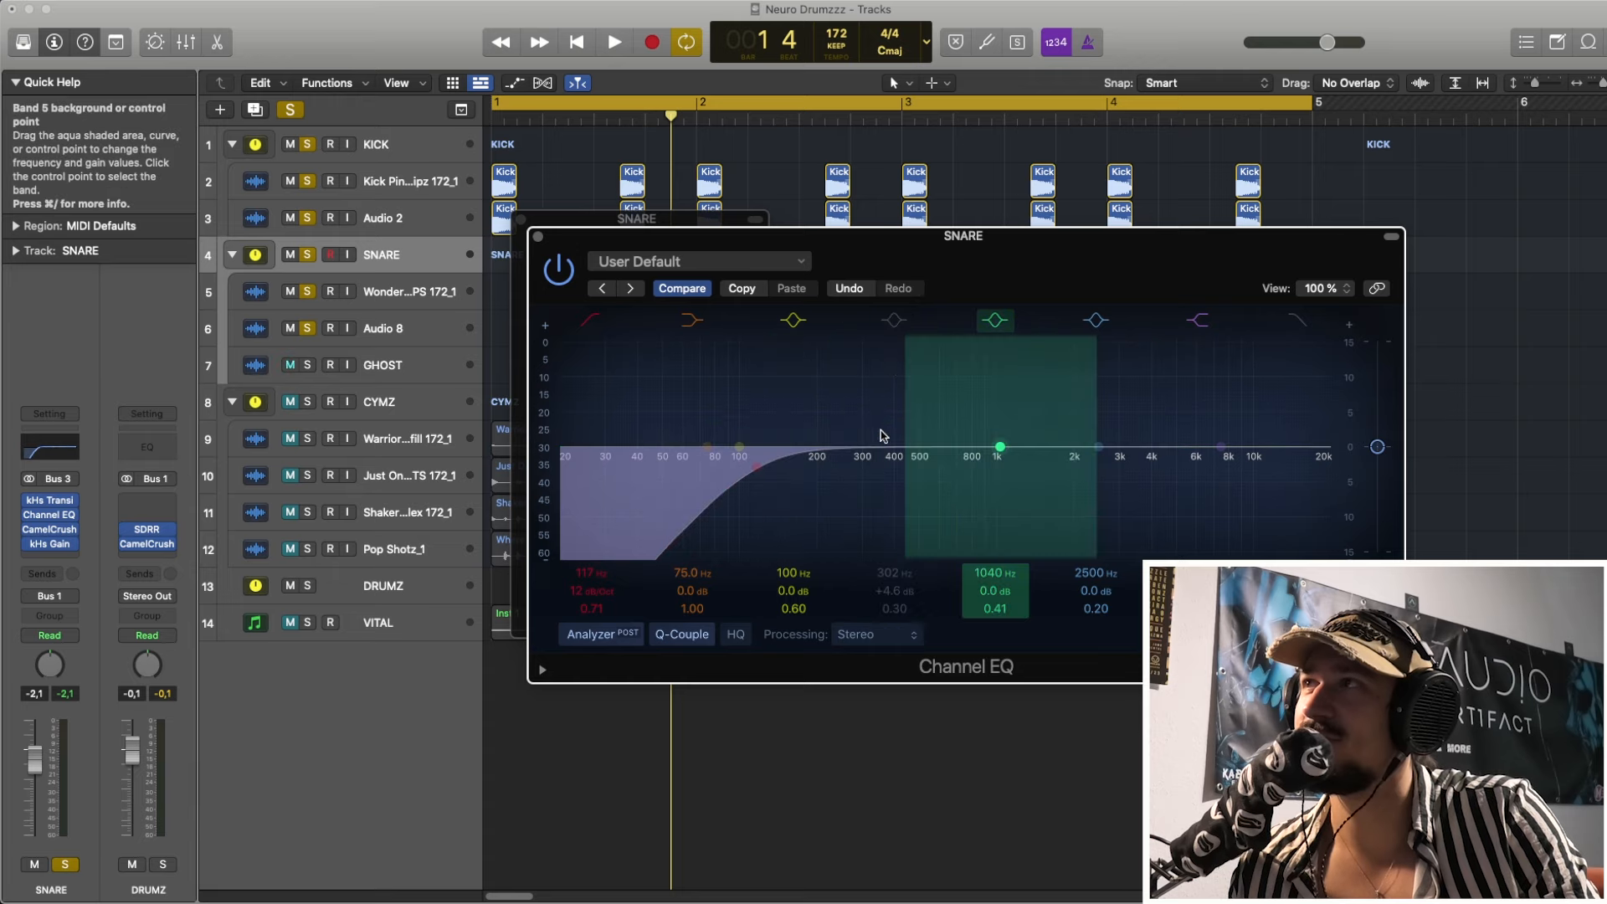
key("space")
key("space")
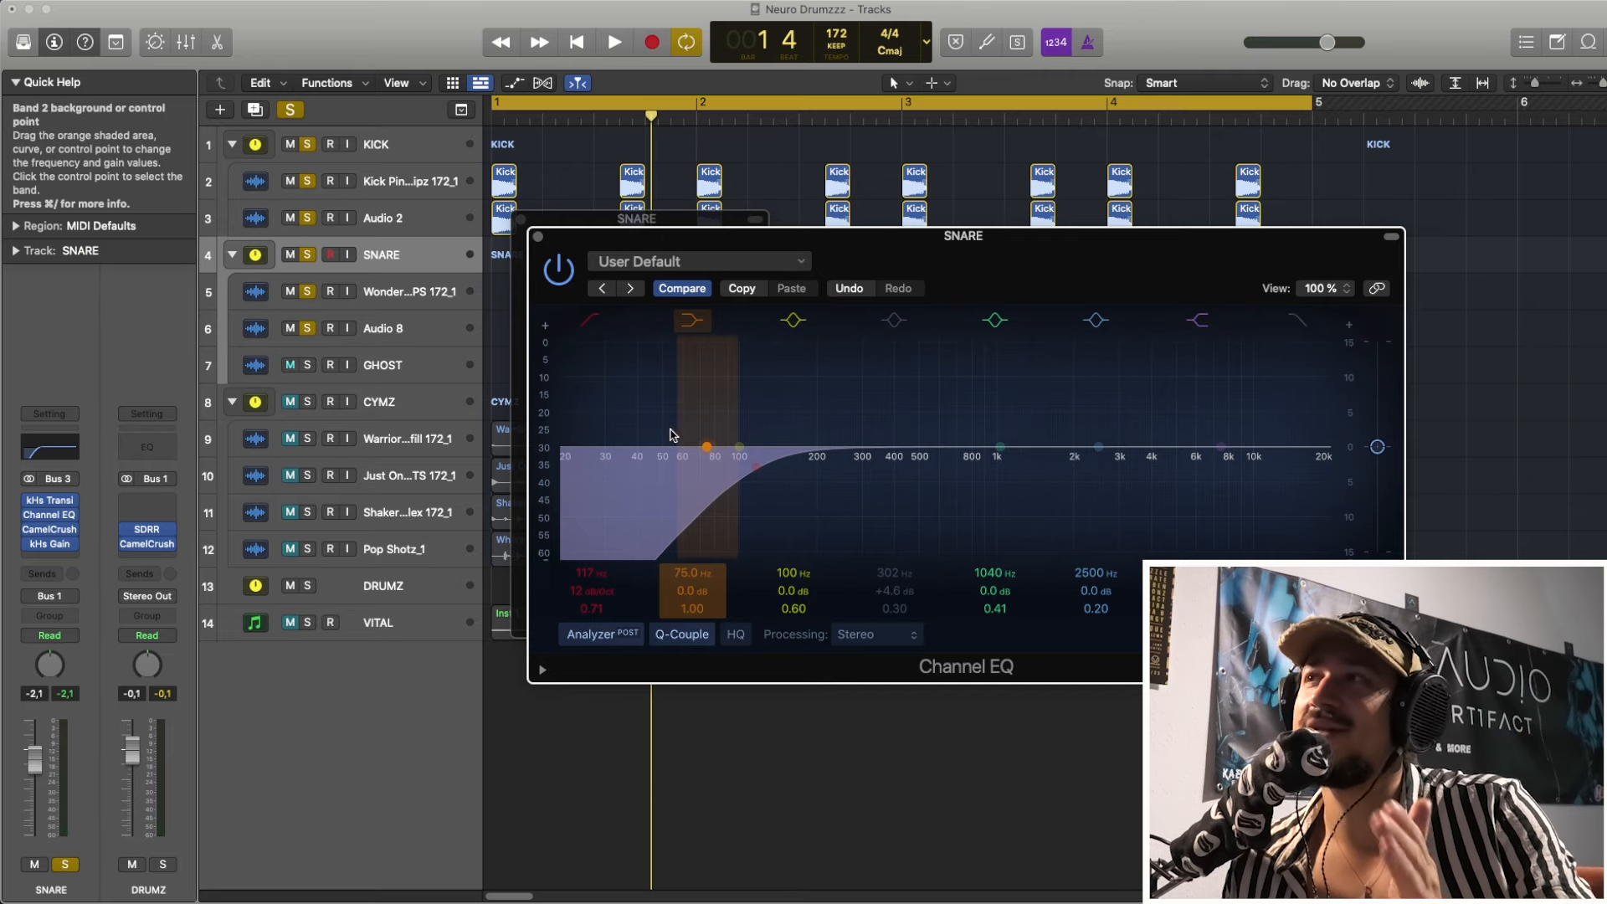
left_click_drag(820, 384, 933, 334)
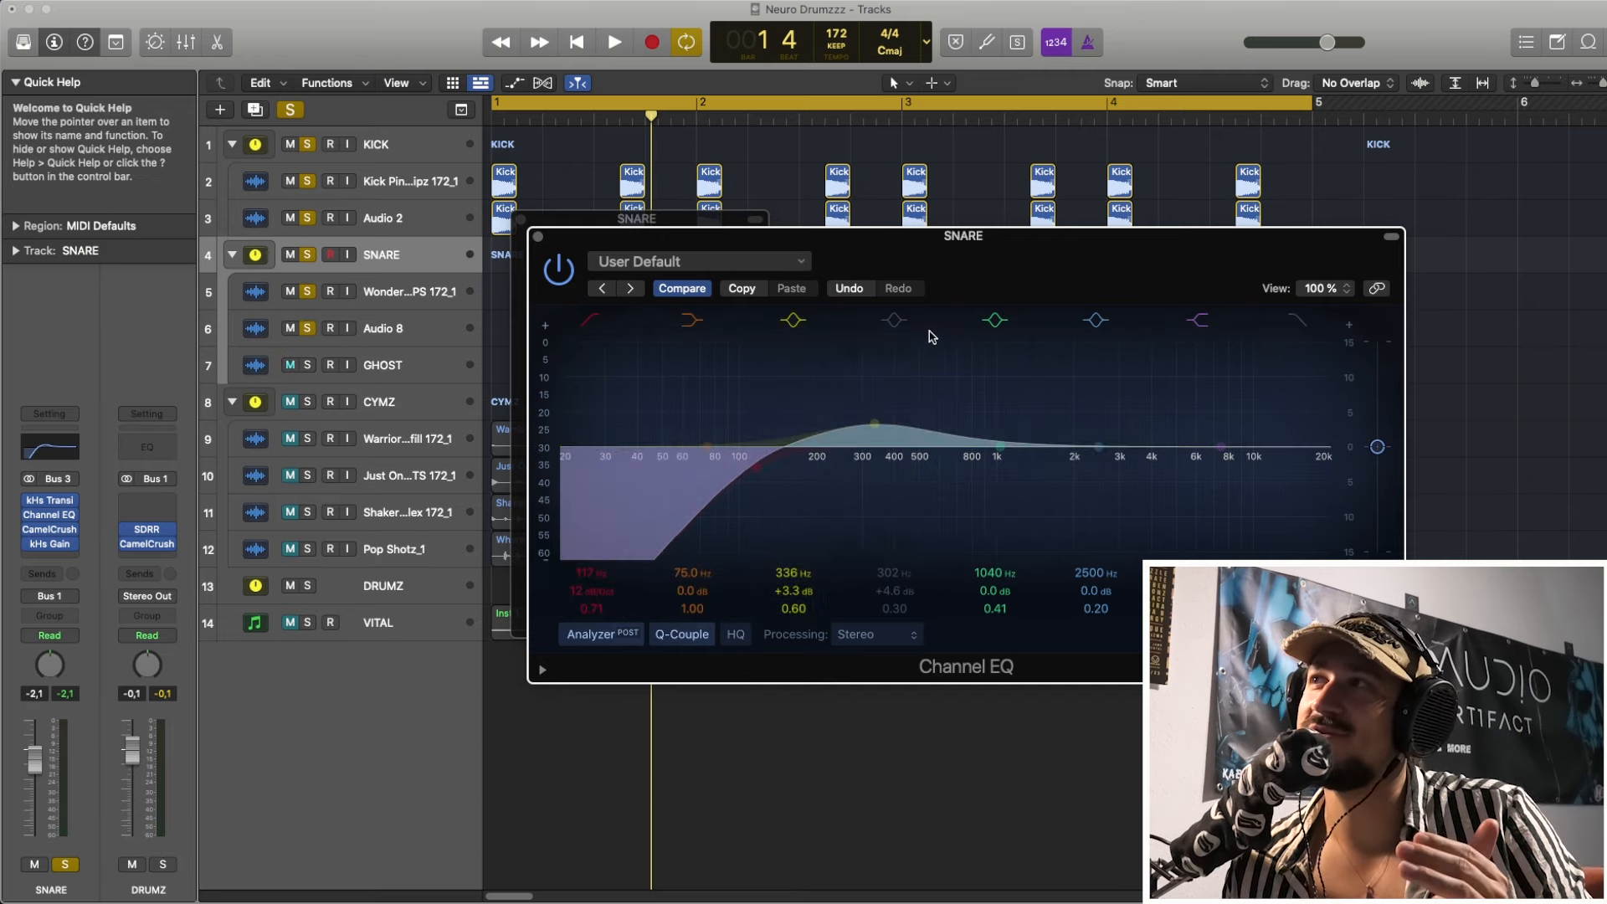
left_click(794, 319)
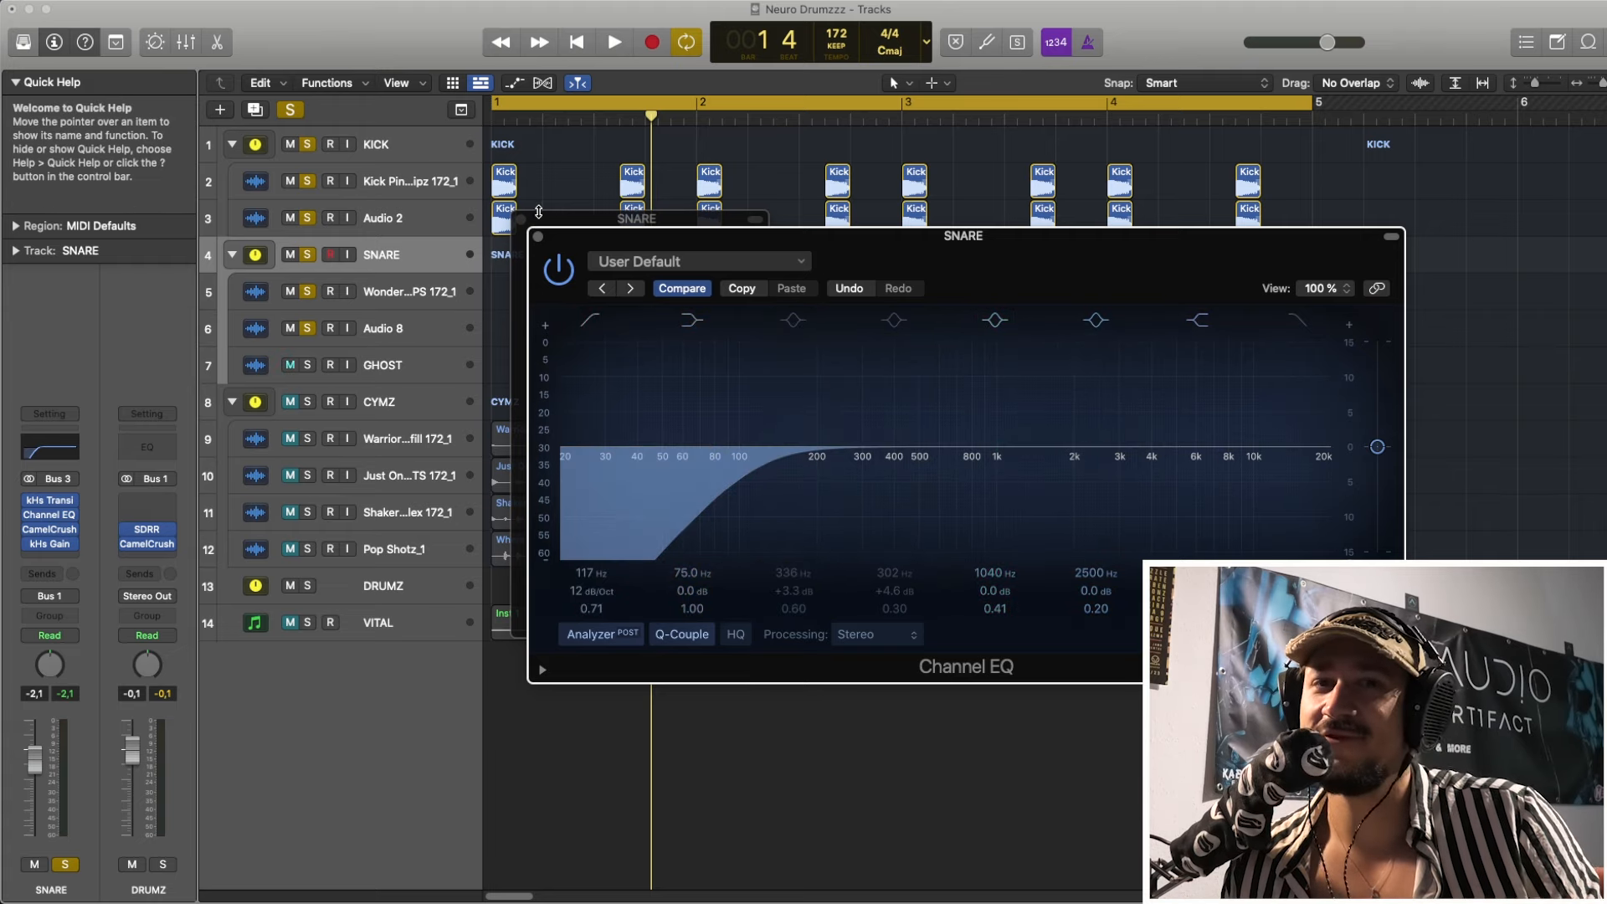
- Select the KICK stack and close the SNARE stack's Channel EQ and kHs Transient Shaper
left_click(435, 146)
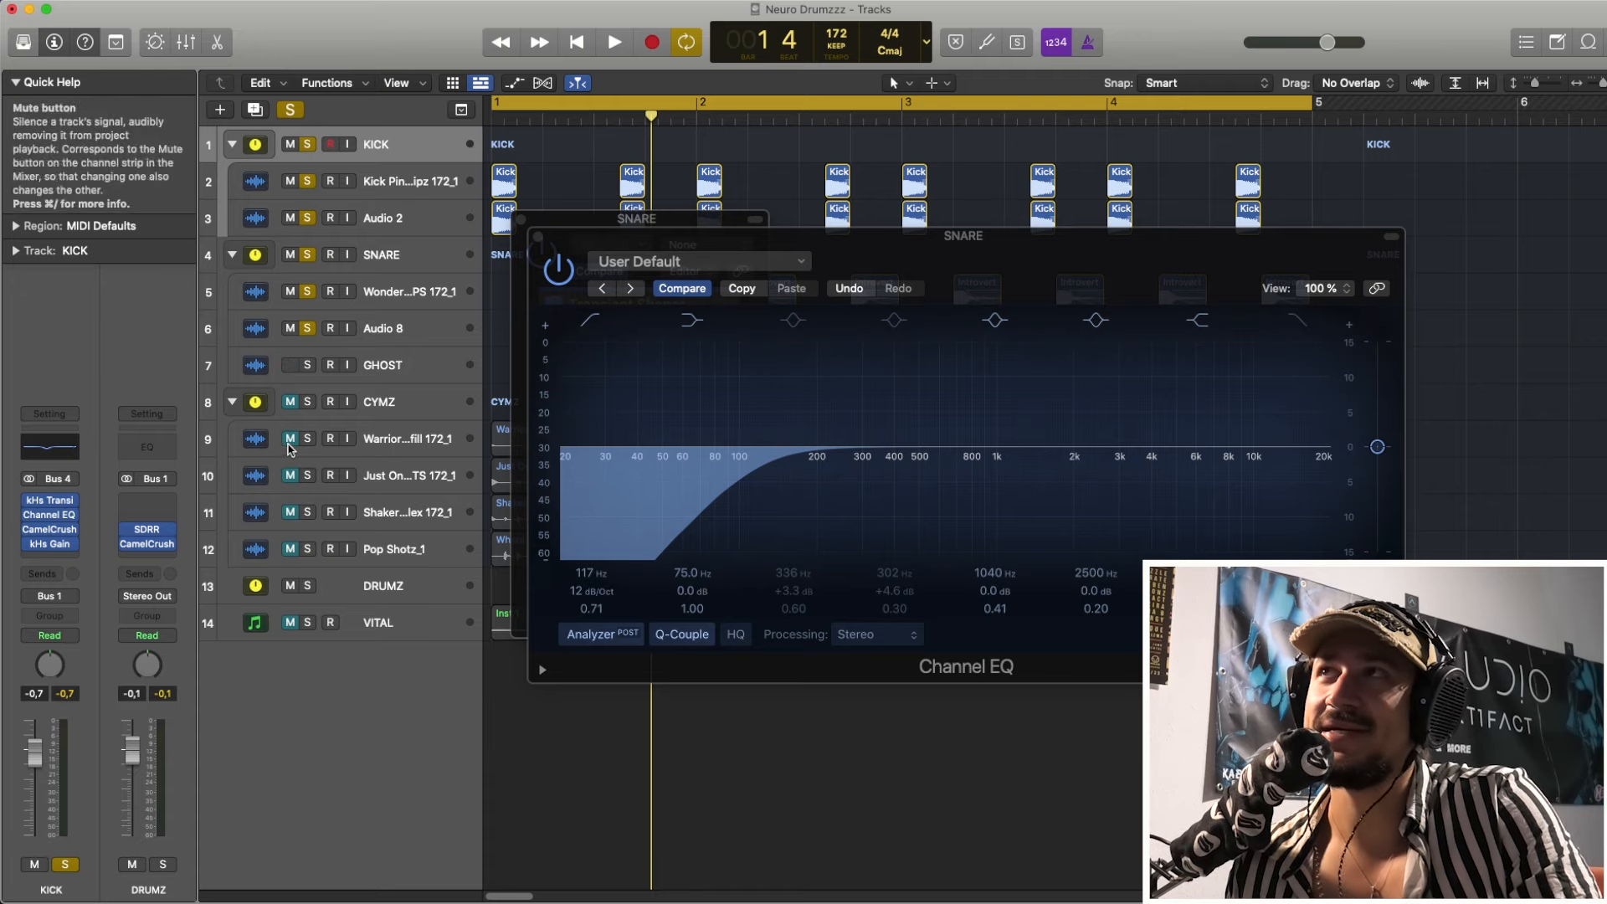
left_click(538, 238)
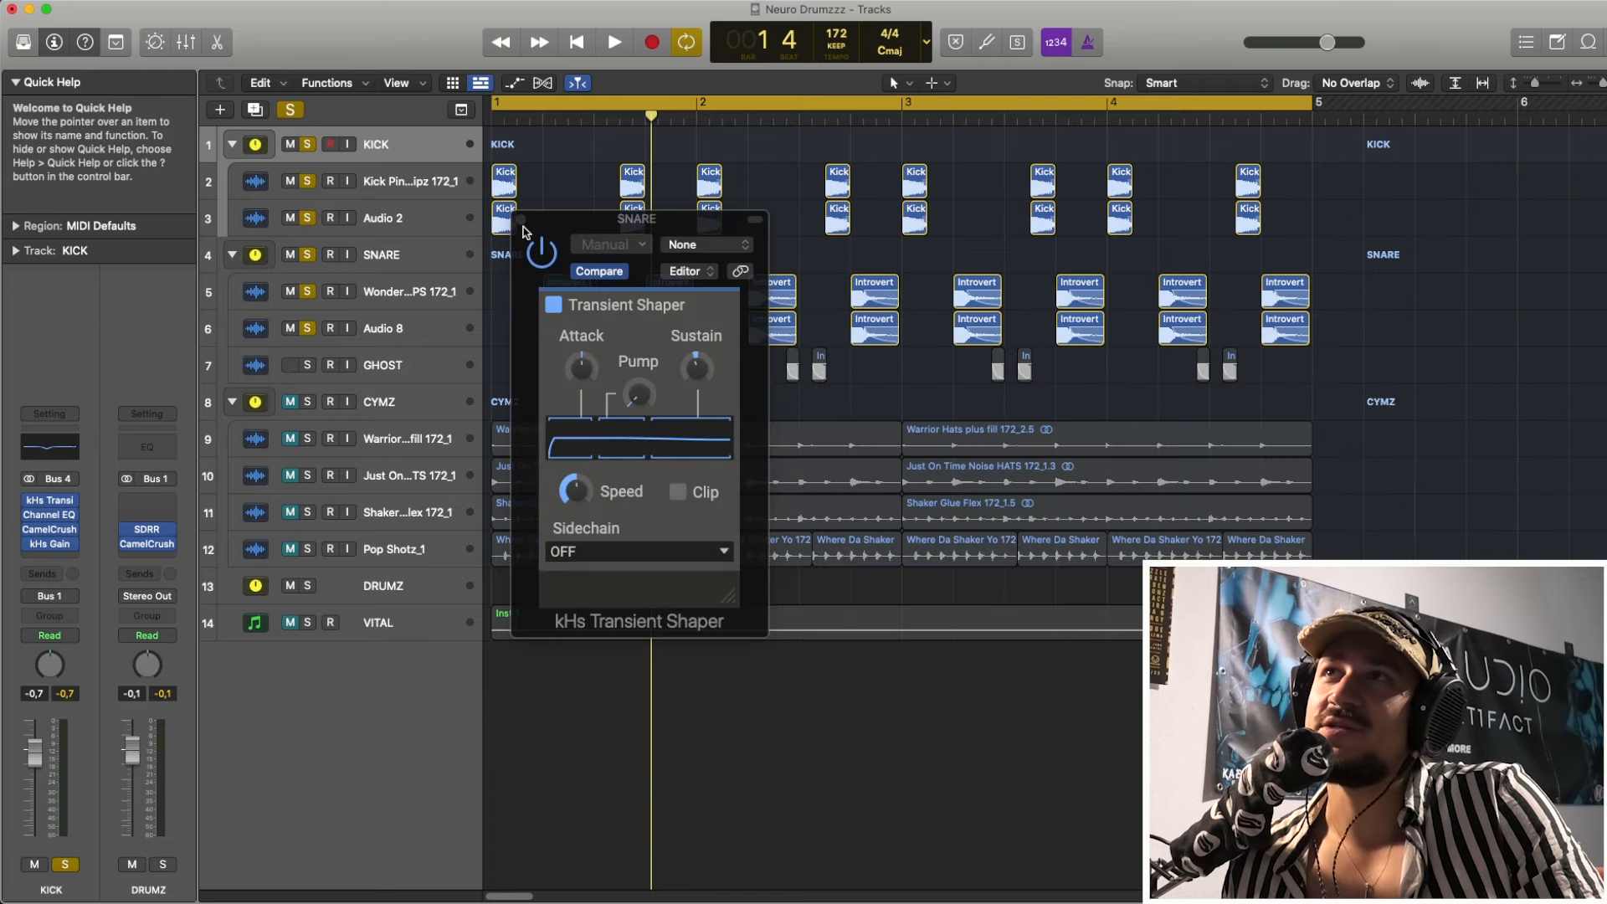
left_click(520, 219)
- Play the loop with the SNARE stack and with the KICK stack selected to compare their output levels
left_click(410, 383)
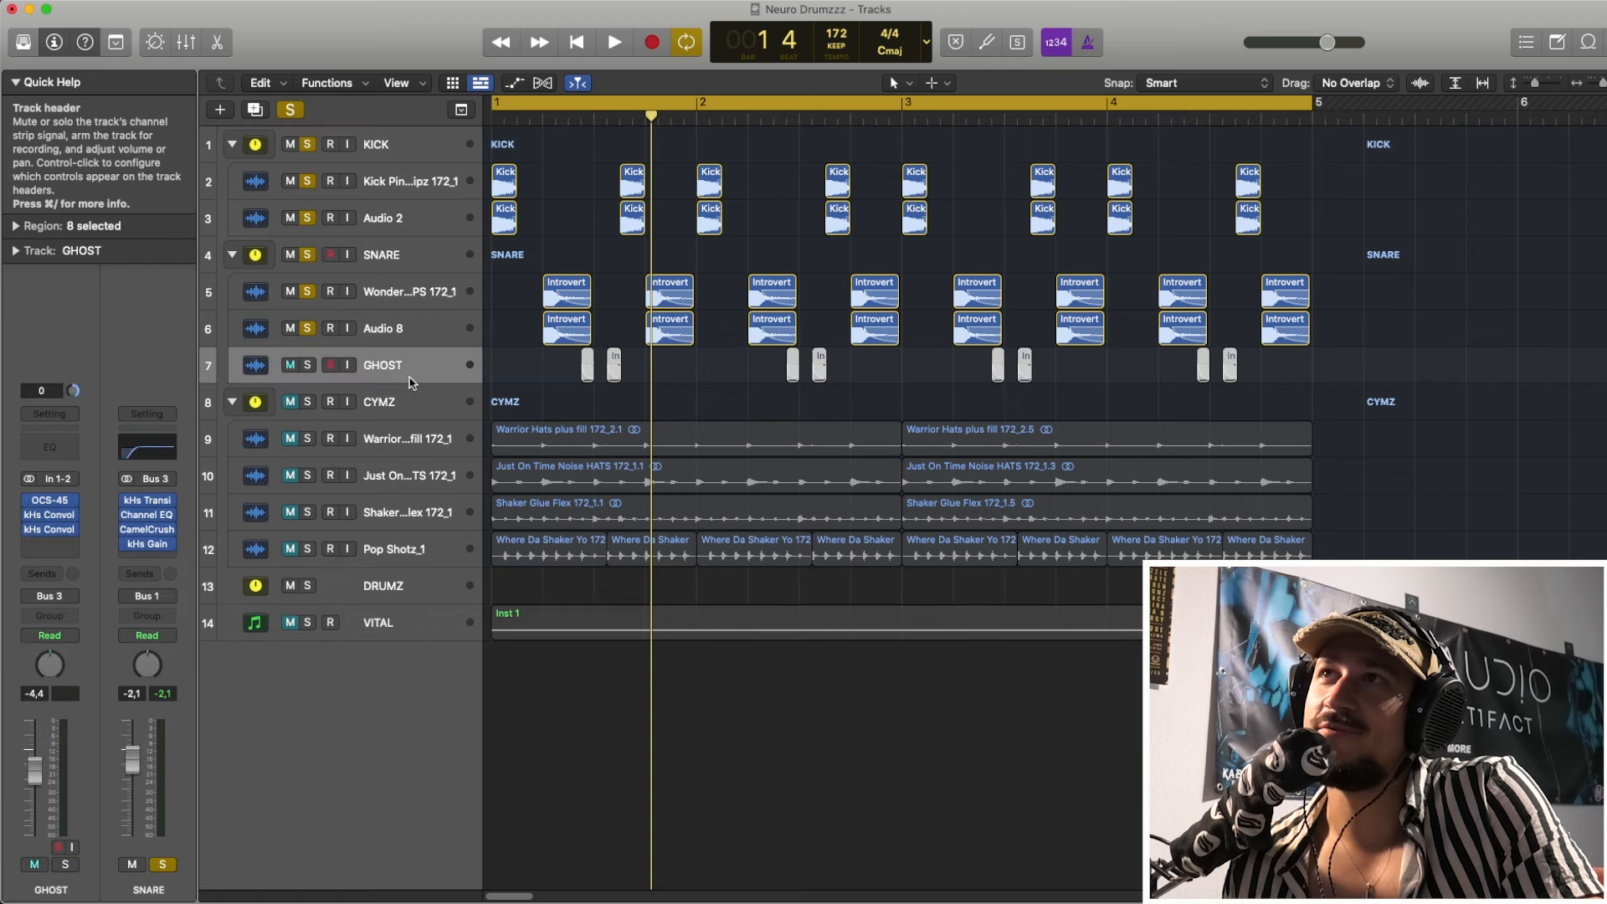
left_click(398, 269)
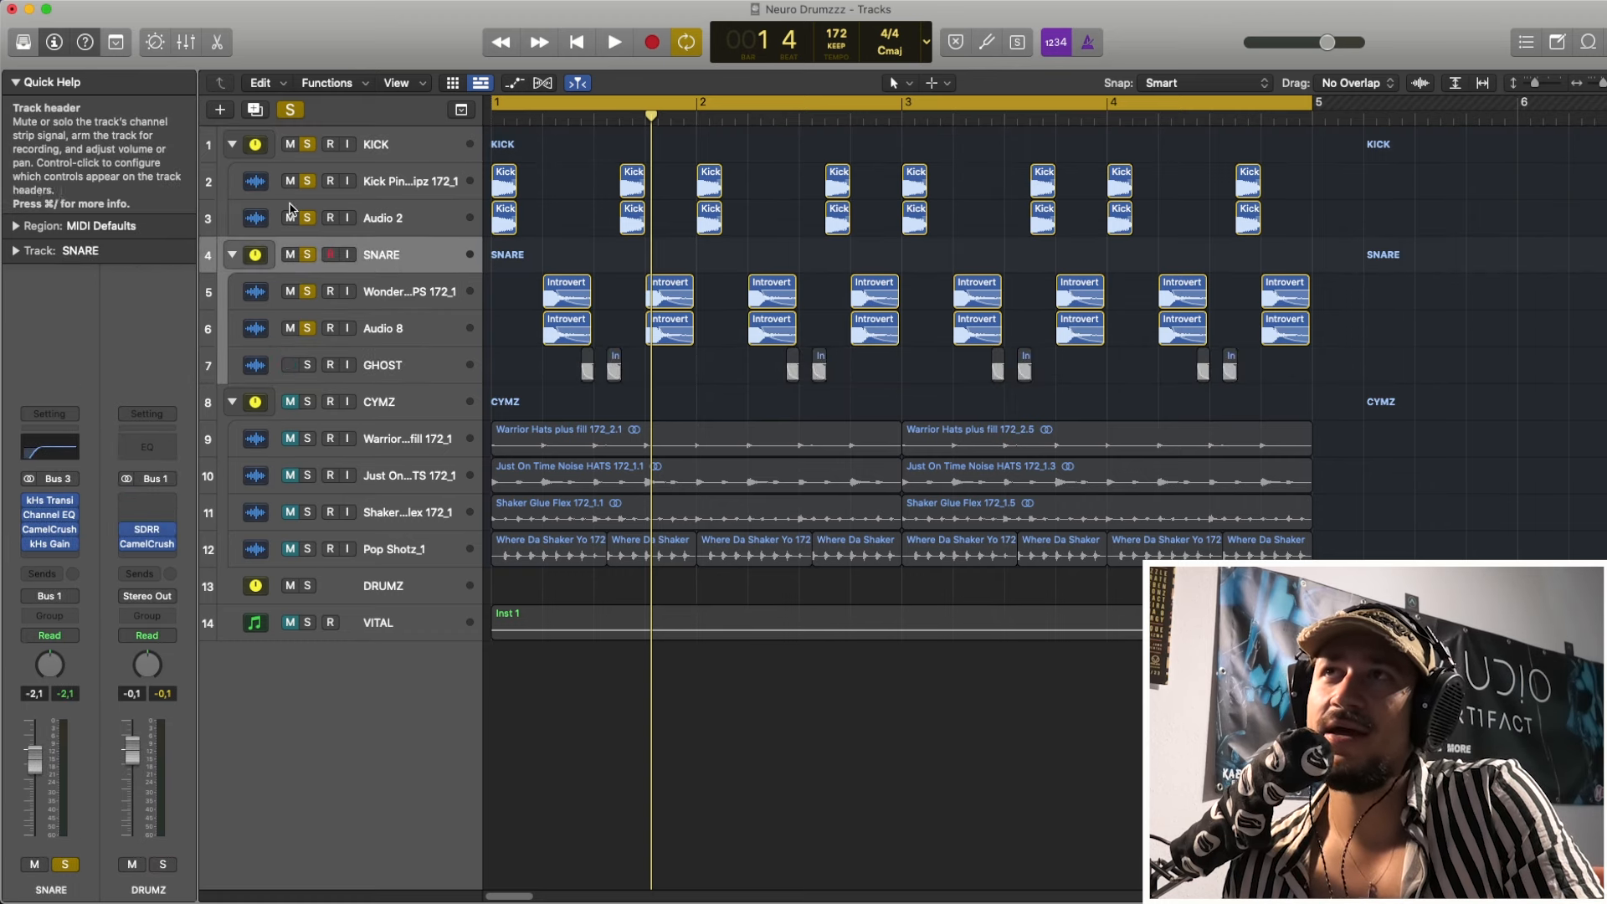
key("space")
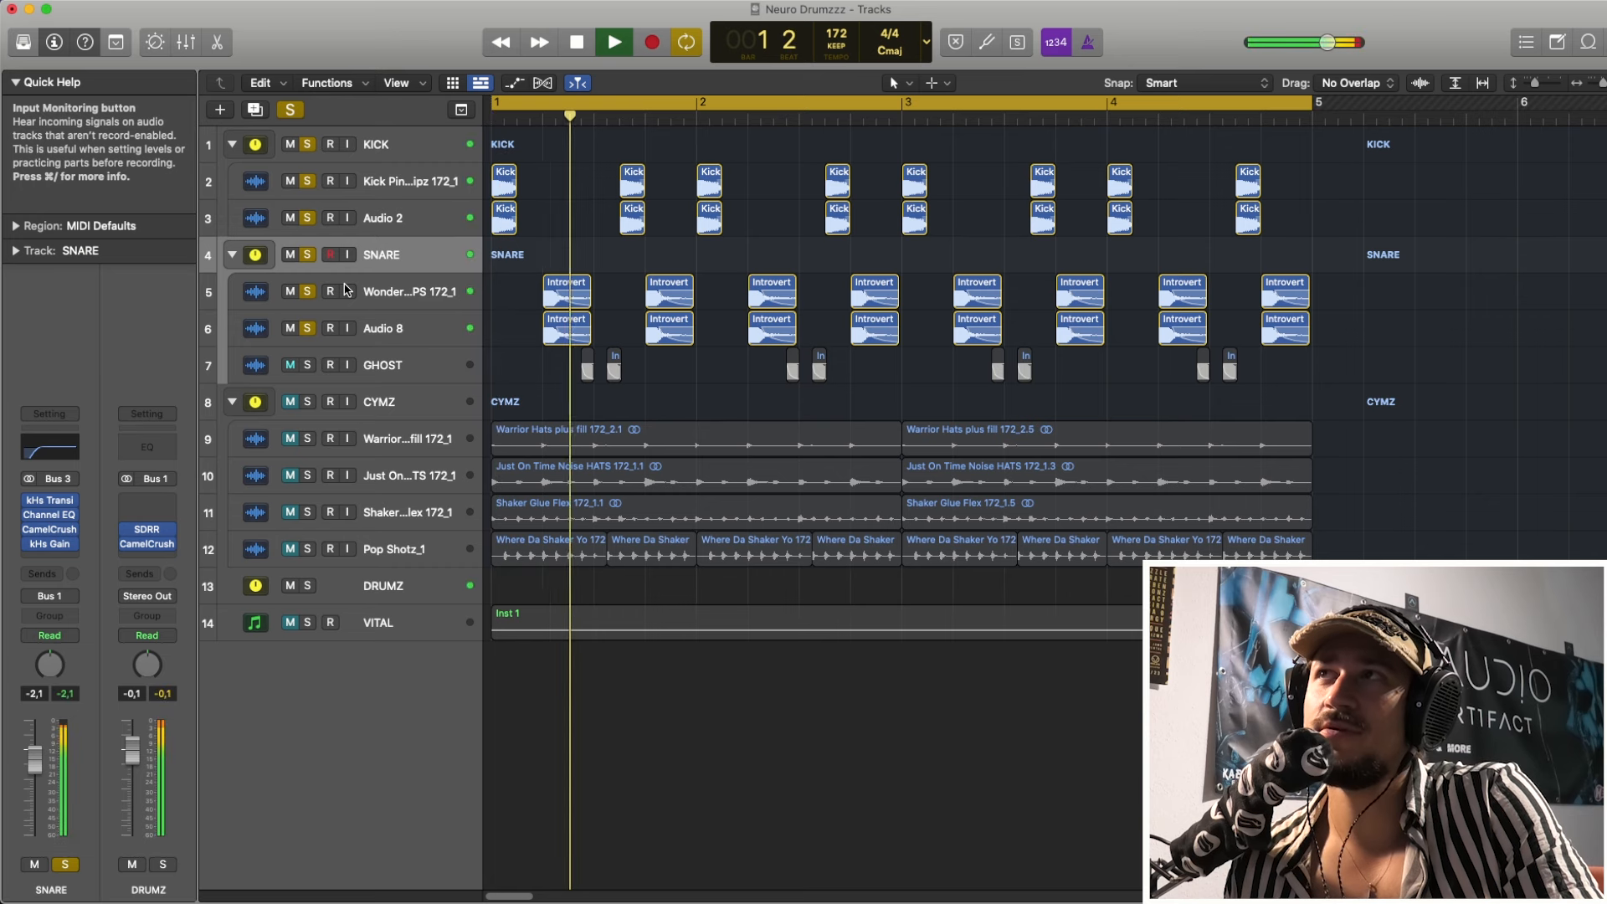
key("space")
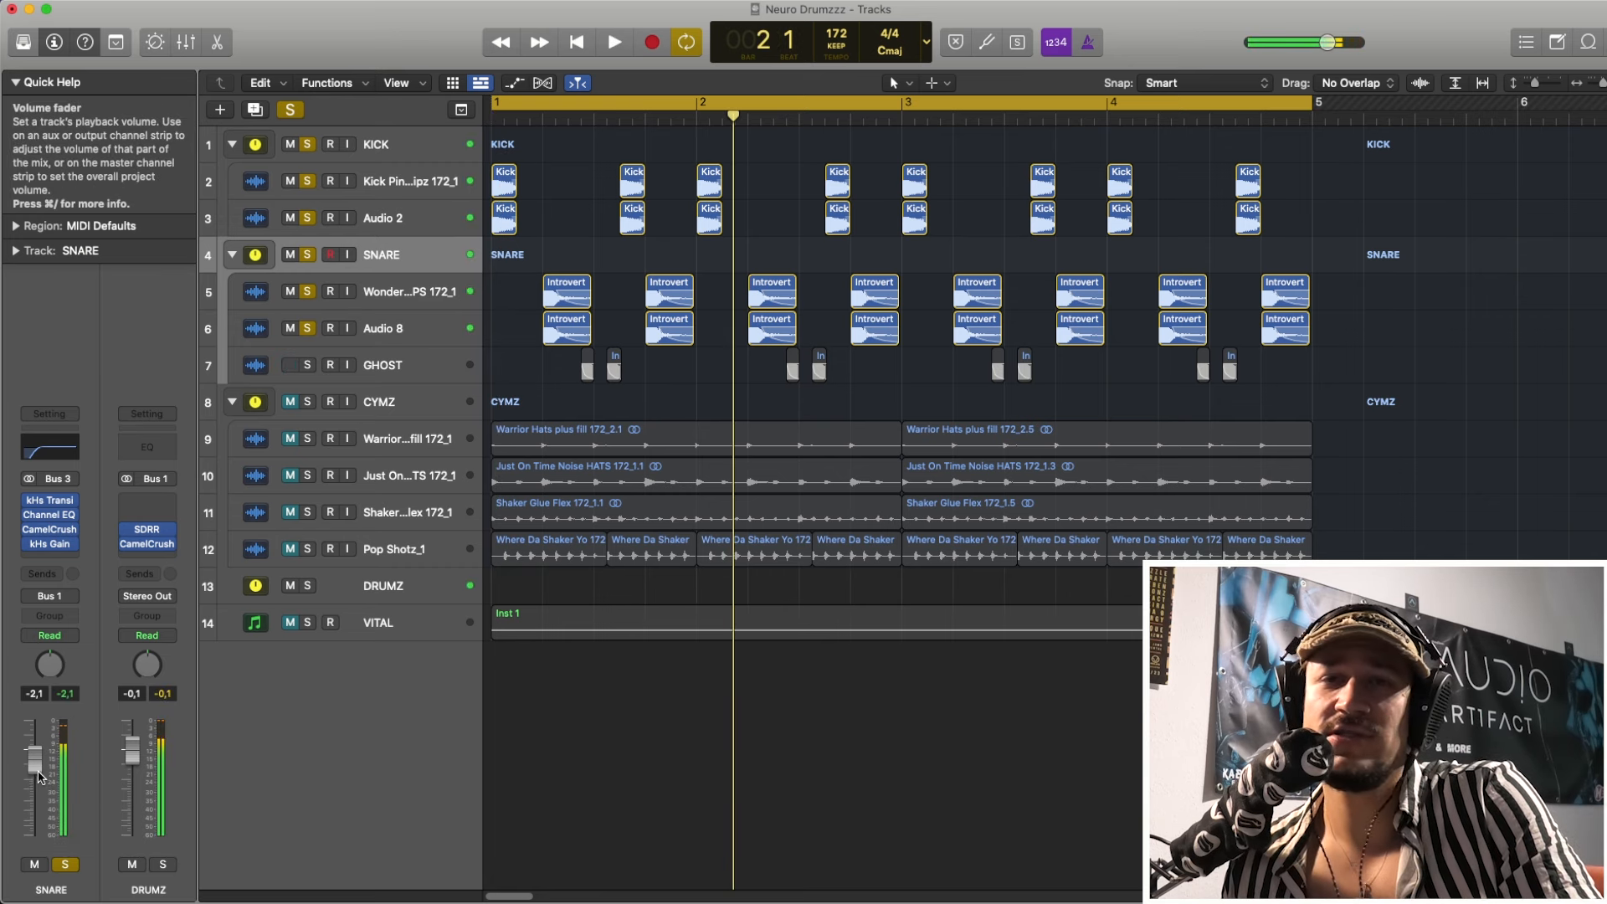
left_click(373, 154)
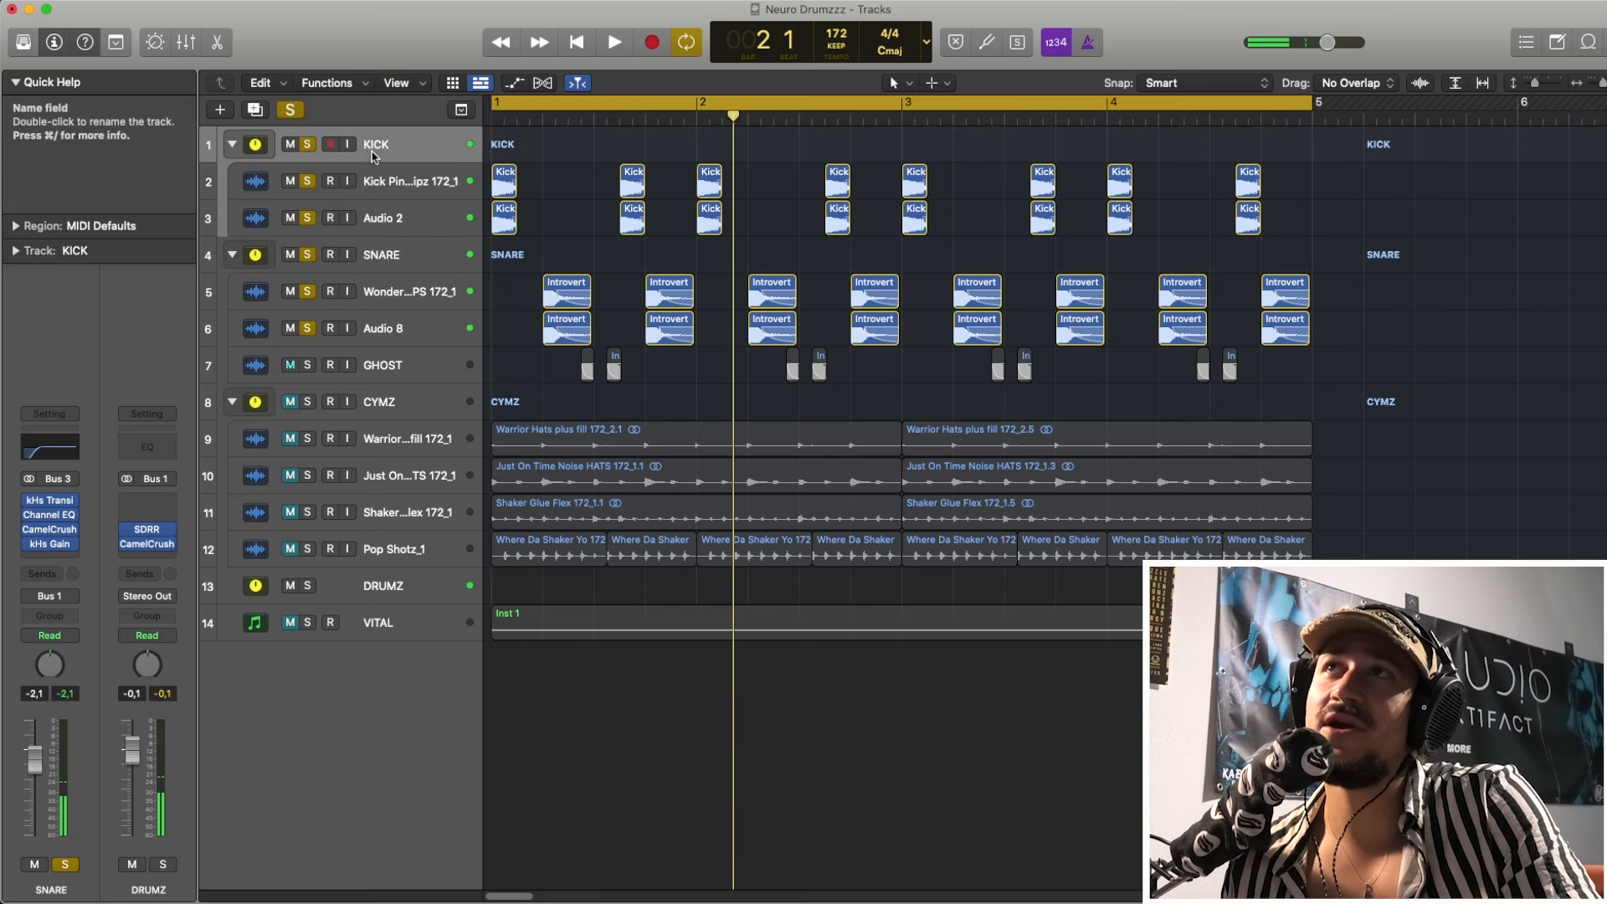
key("space")
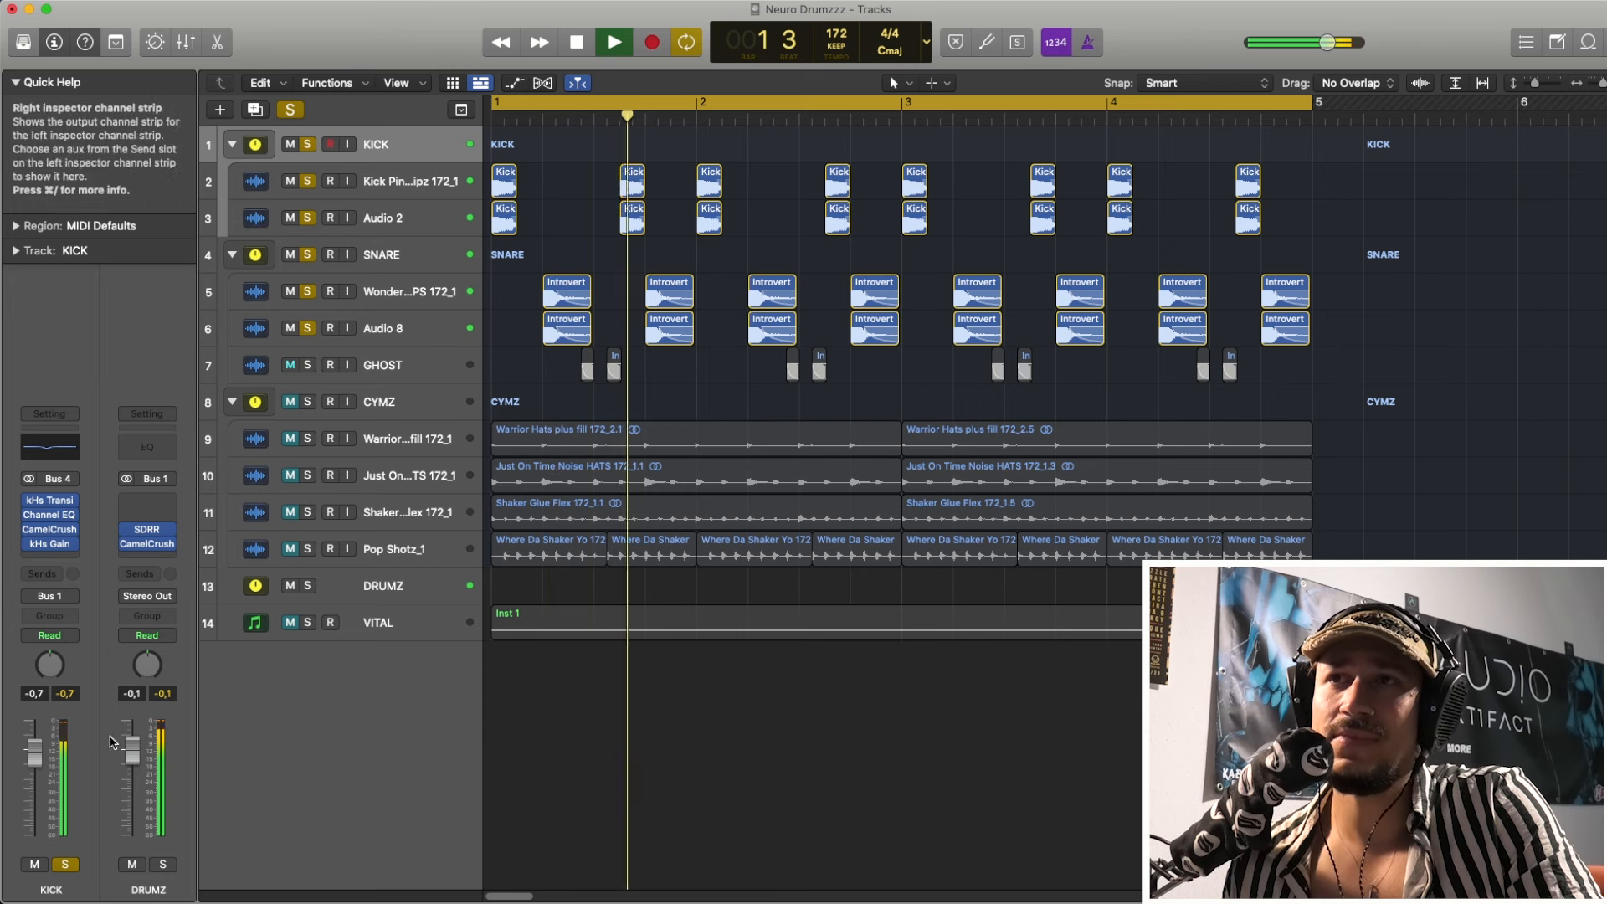
key("space")
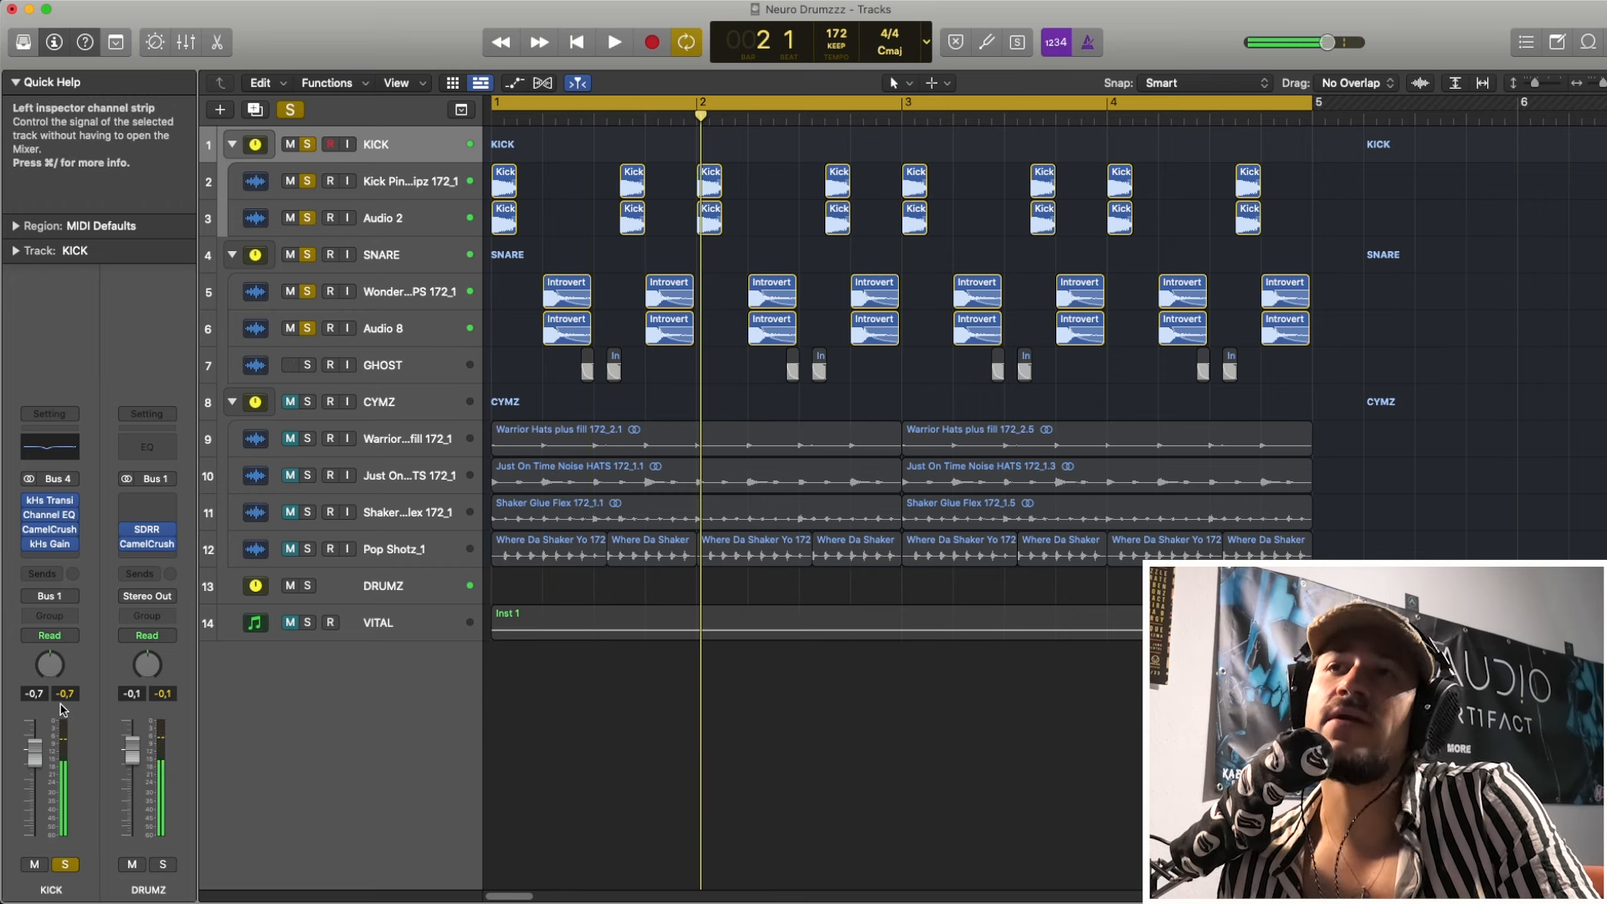
- Play the loop again and check the levels of the SNARE stack, Wonder CLAPS 172_1 and Audio 8
left_click(419, 259)
key("space")
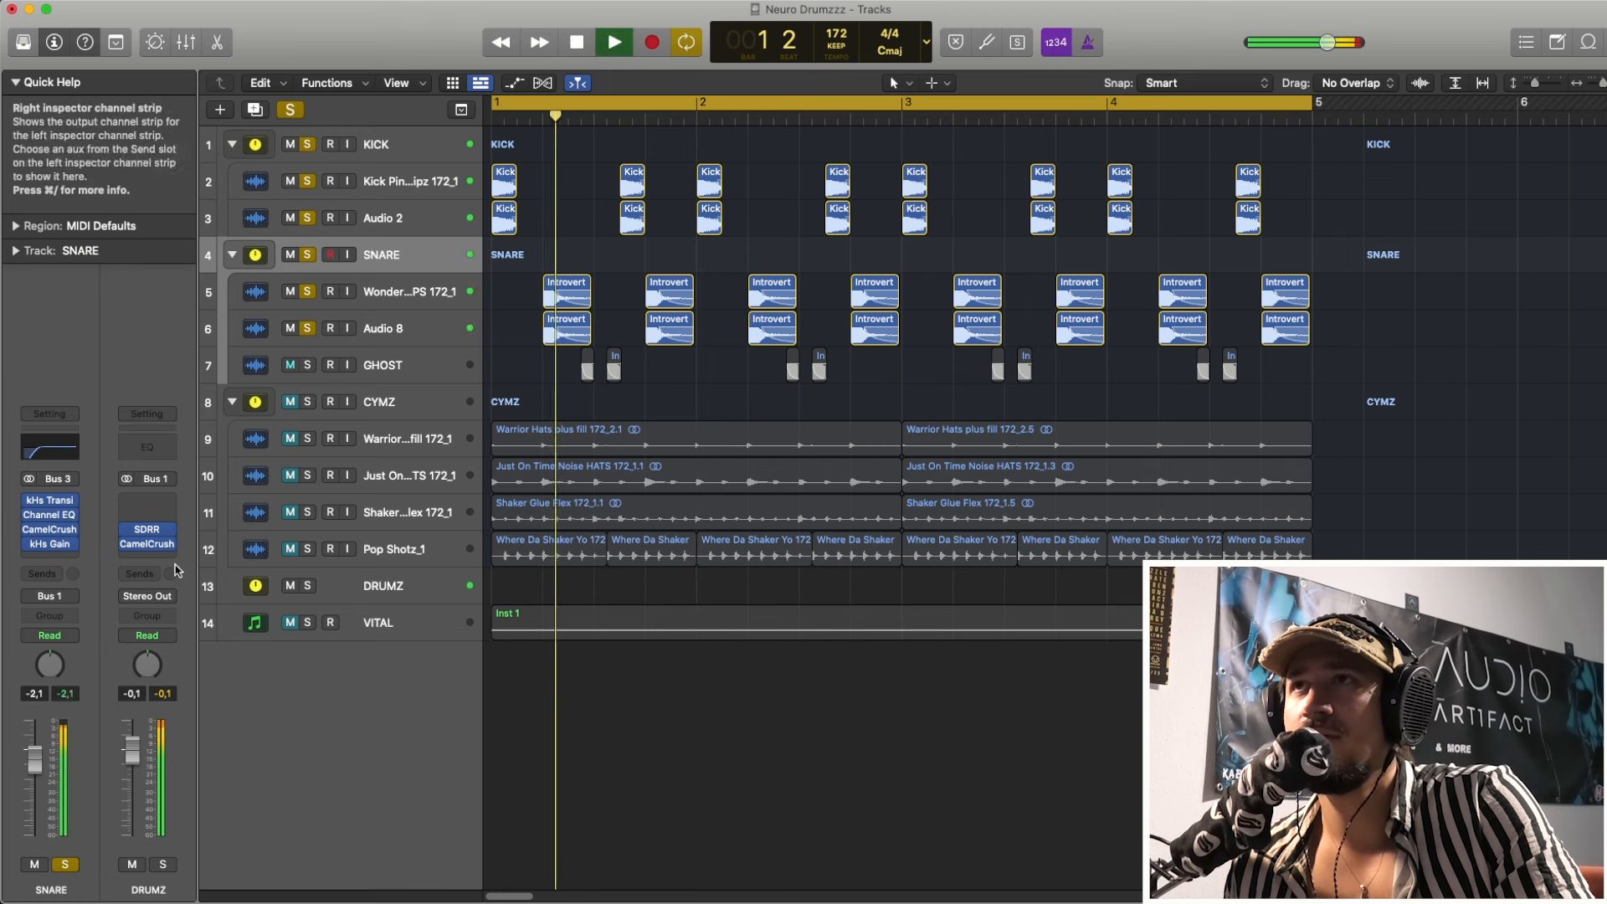
left_click(391, 290)
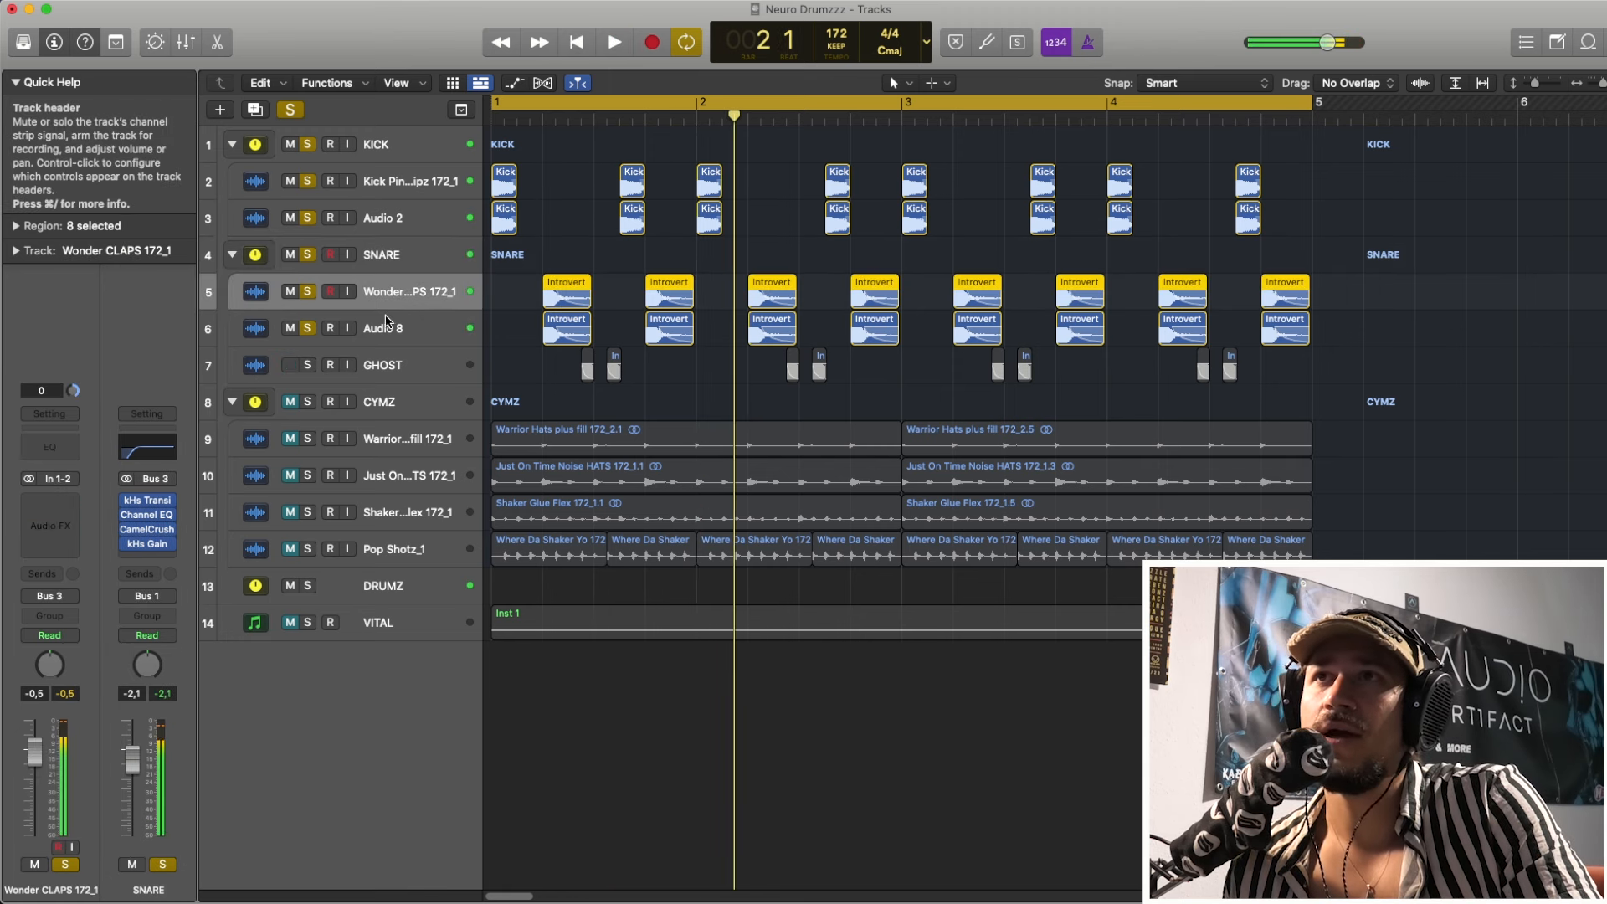
left_click(386, 322)
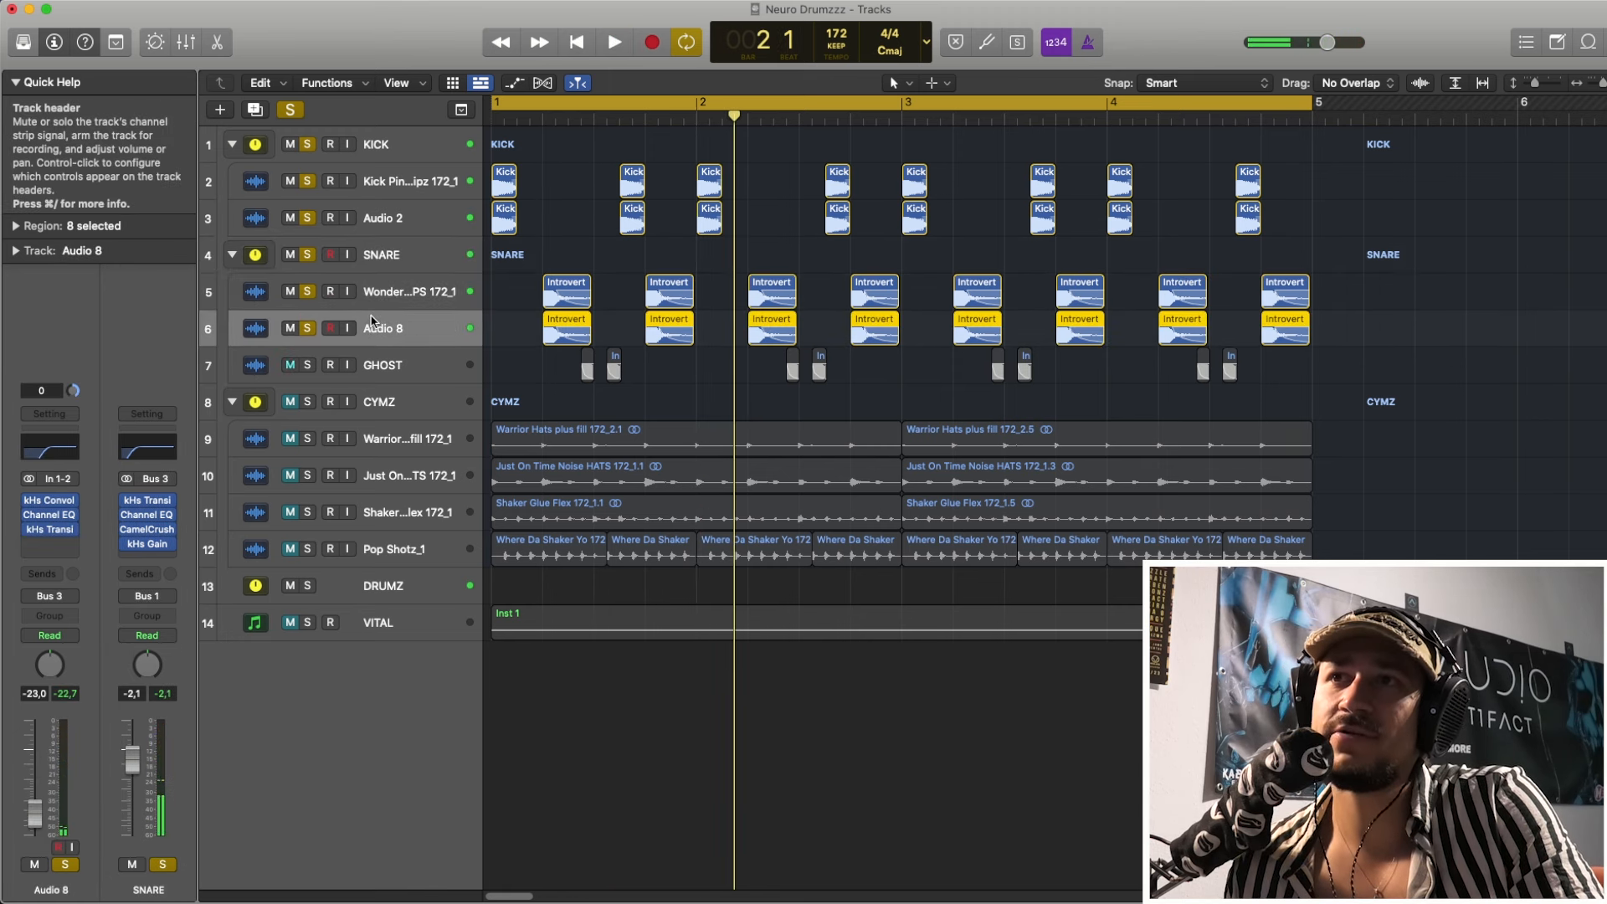
- Add the GHOST track to the solo, examine its OCS-45 cassette simulation settings, and close the plug-in
left_click(400, 374)
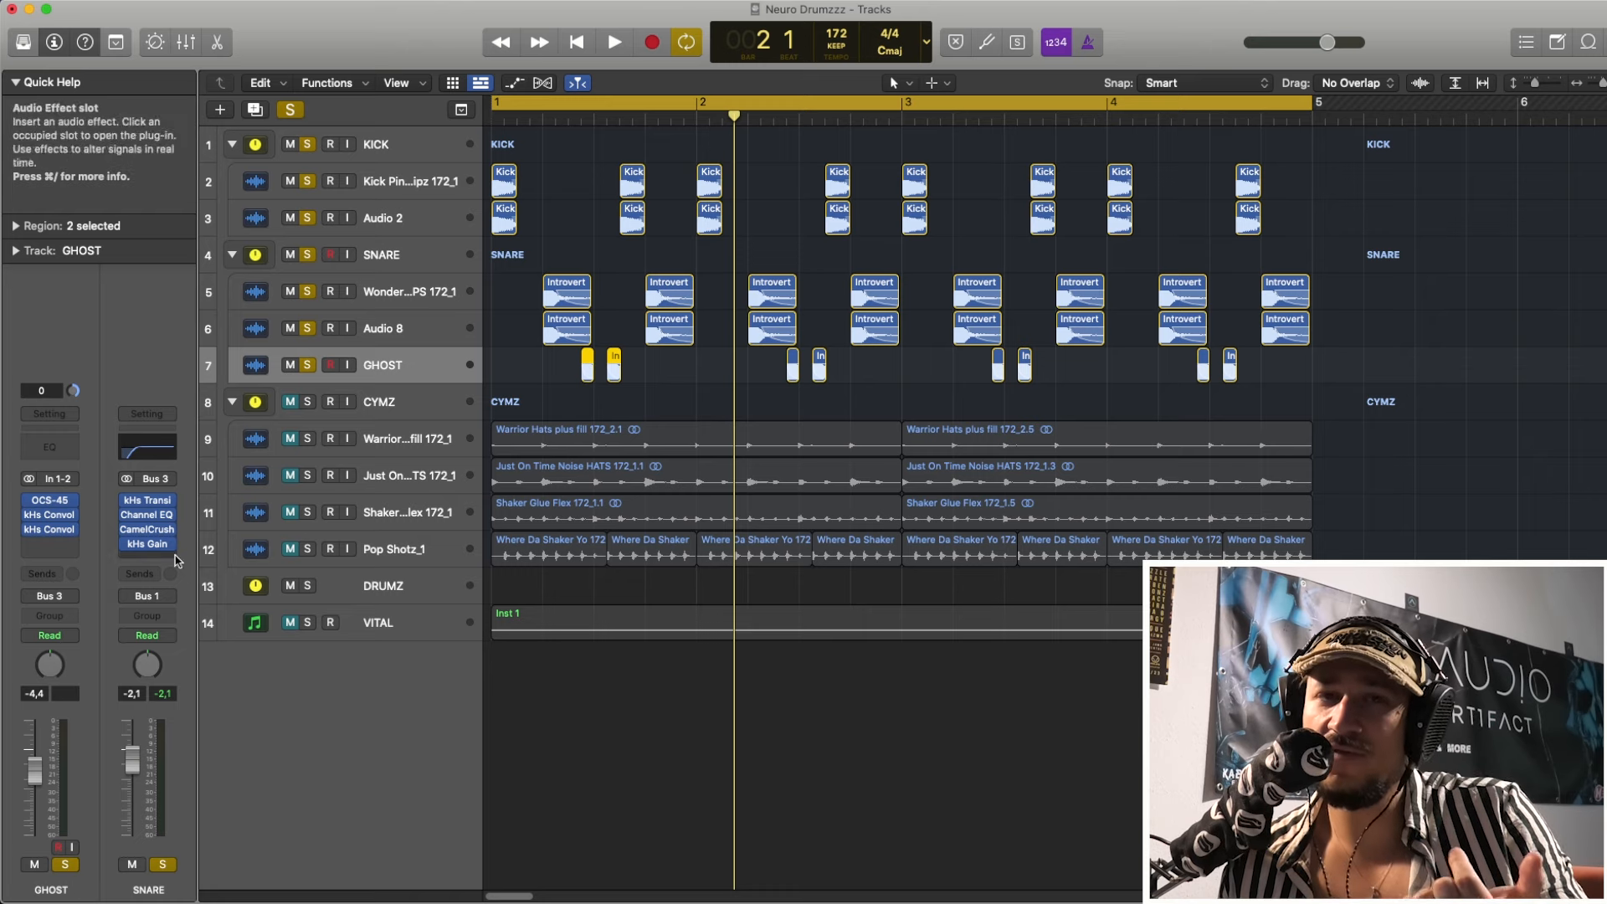
left_click(51, 503)
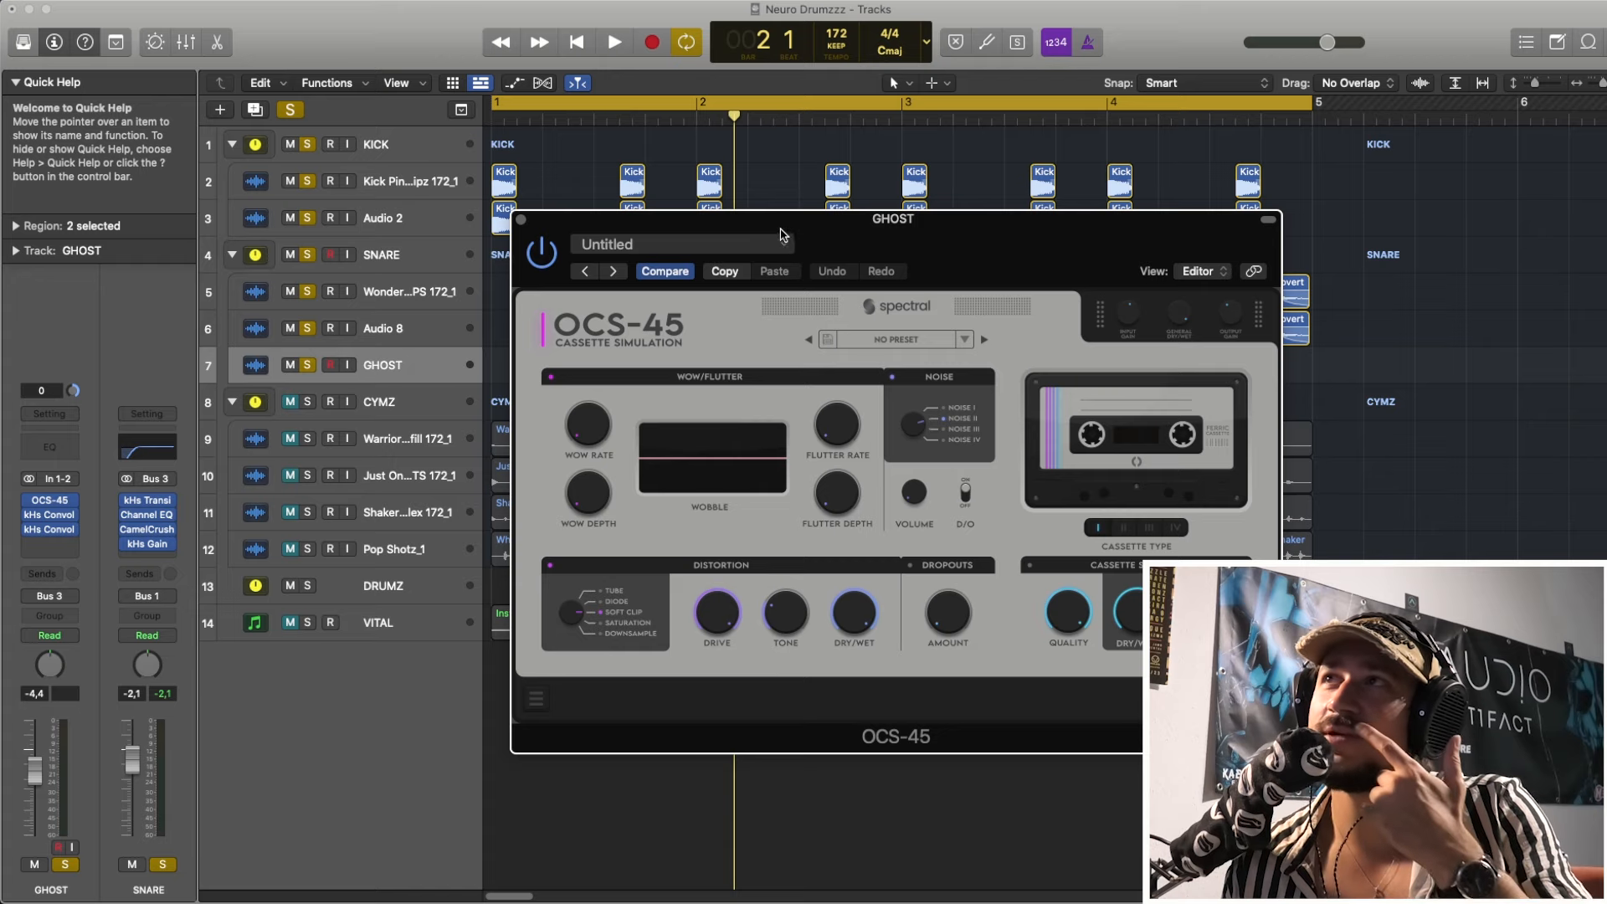
left_click_drag(781, 234, 524, 172)
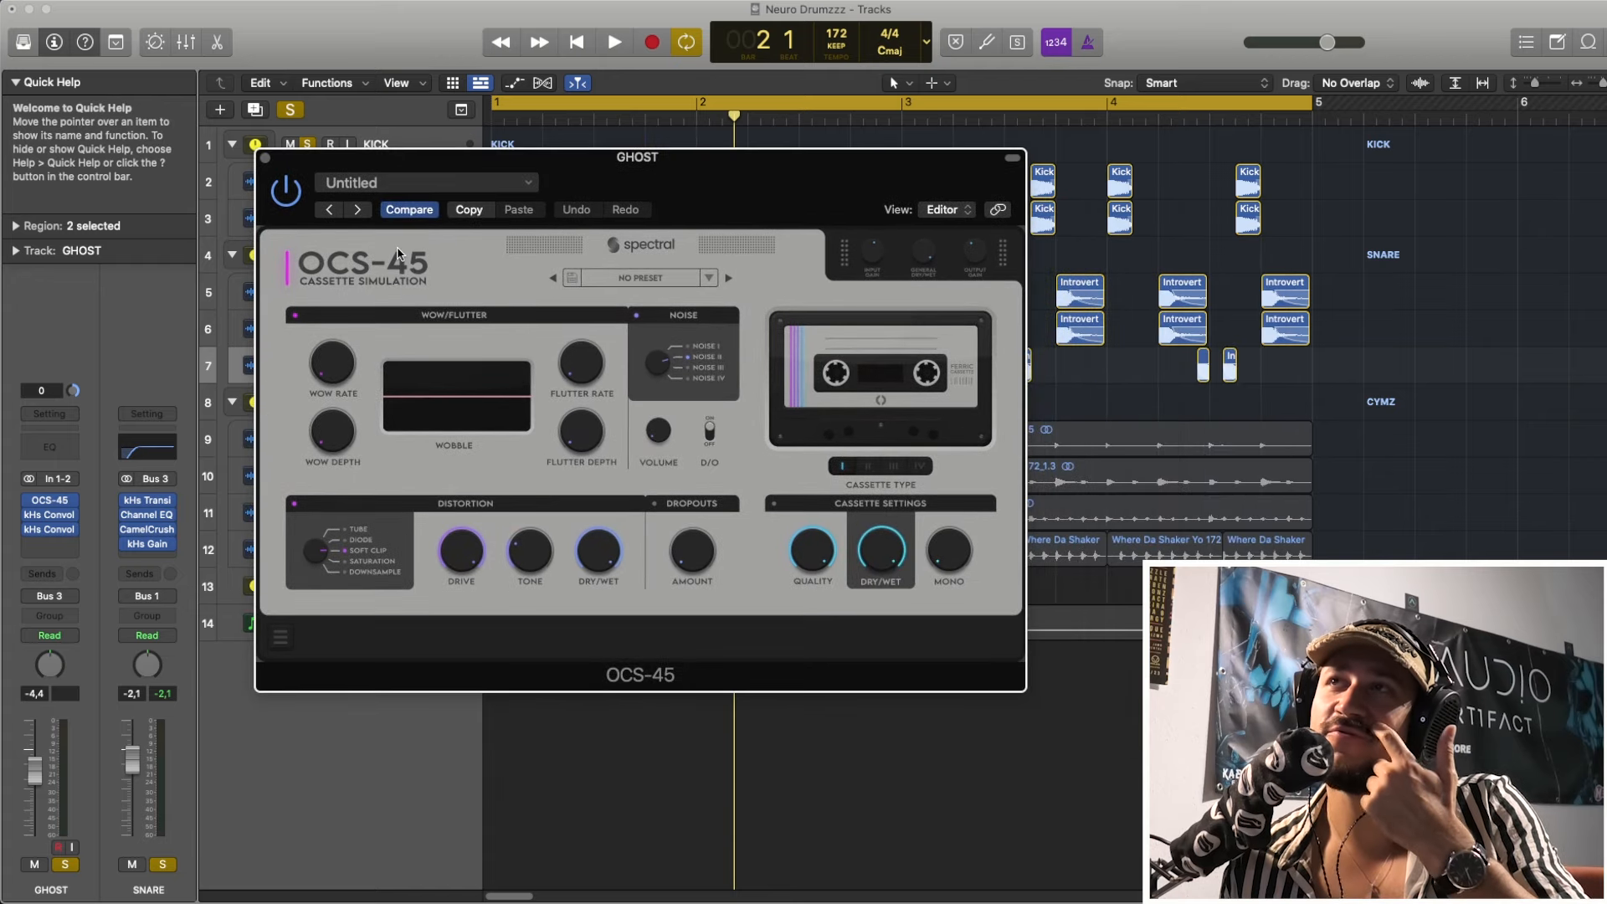
left_click(265, 158)
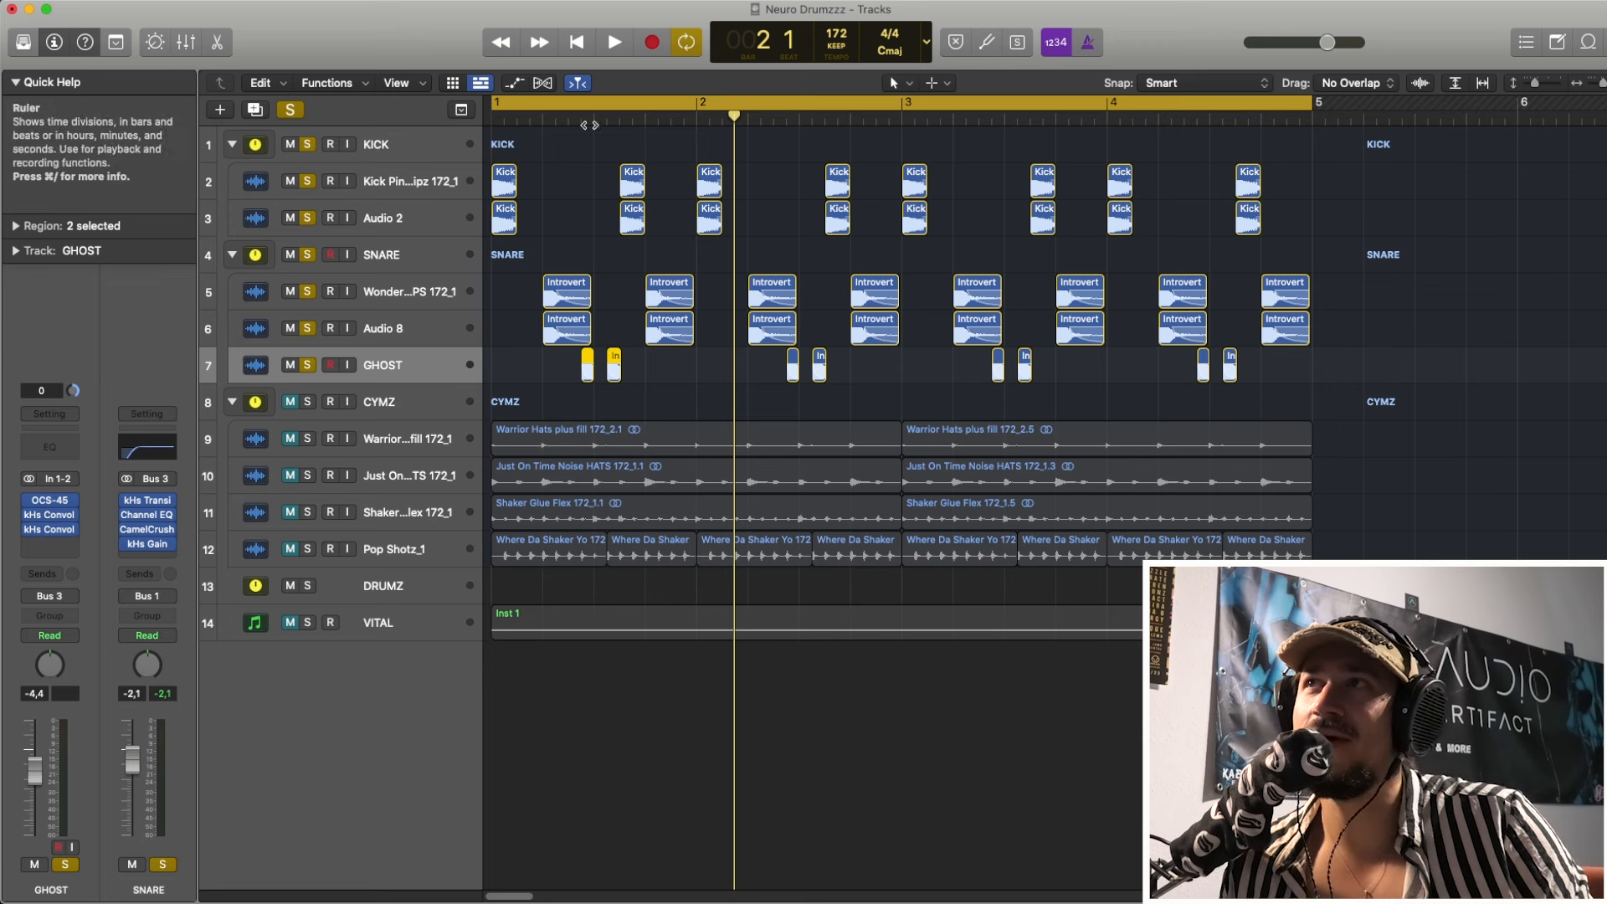
- Limit the cycle range to the ghost snares in bar 1 and audition GHOST without the other kick and snare solos
left_click_drag(571, 105, 667, 104)
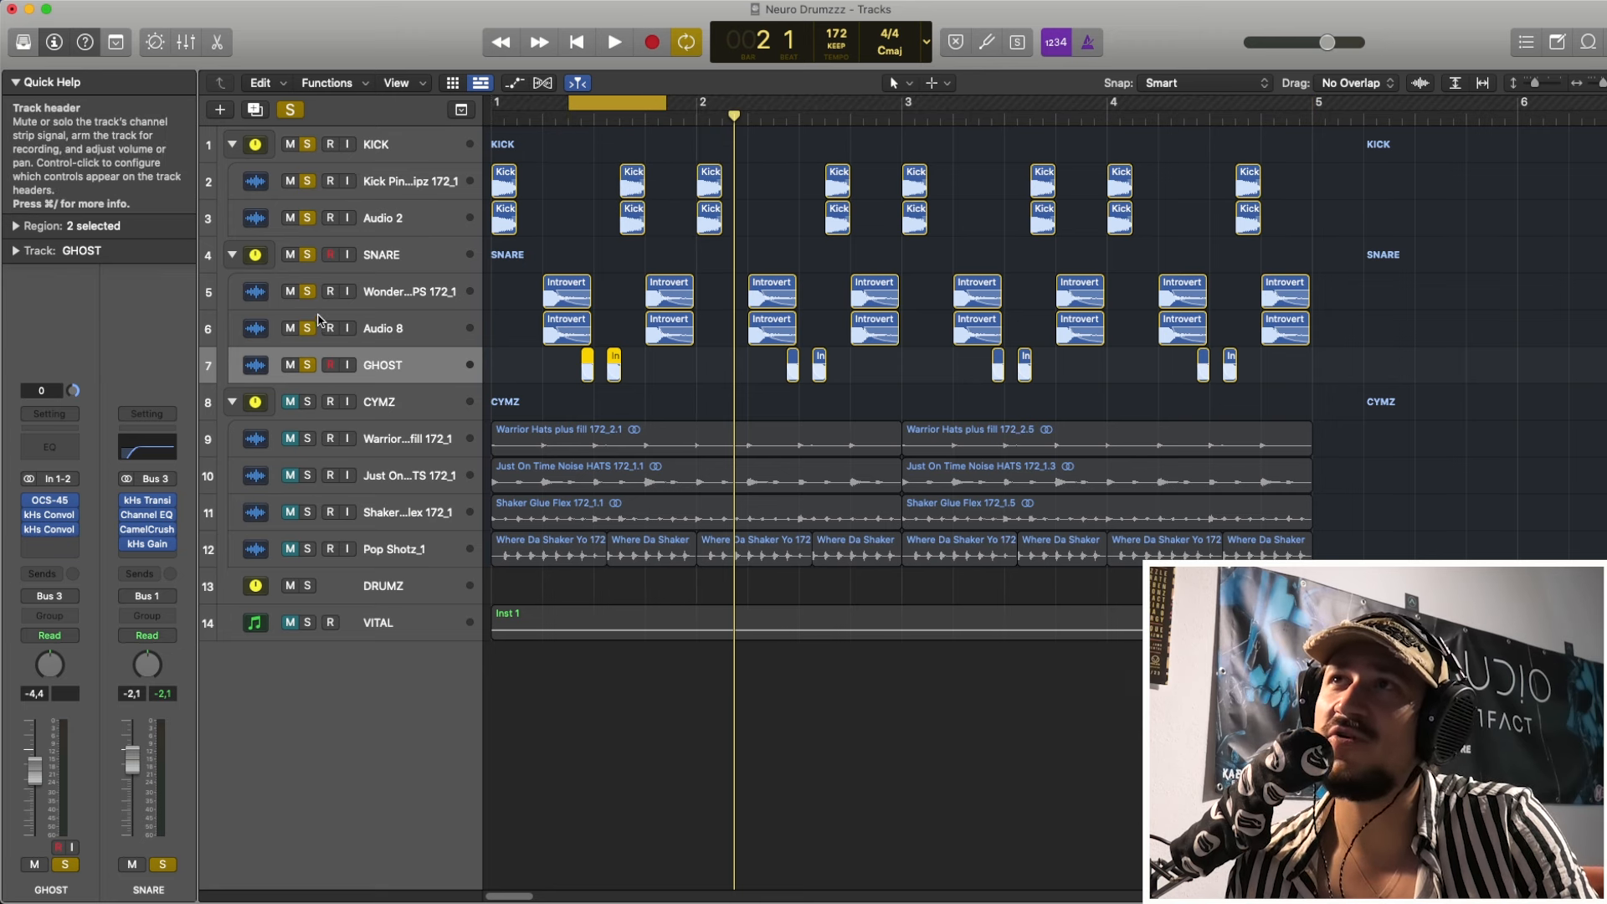
left_click_drag(307, 328, 315, 130)
key("space")
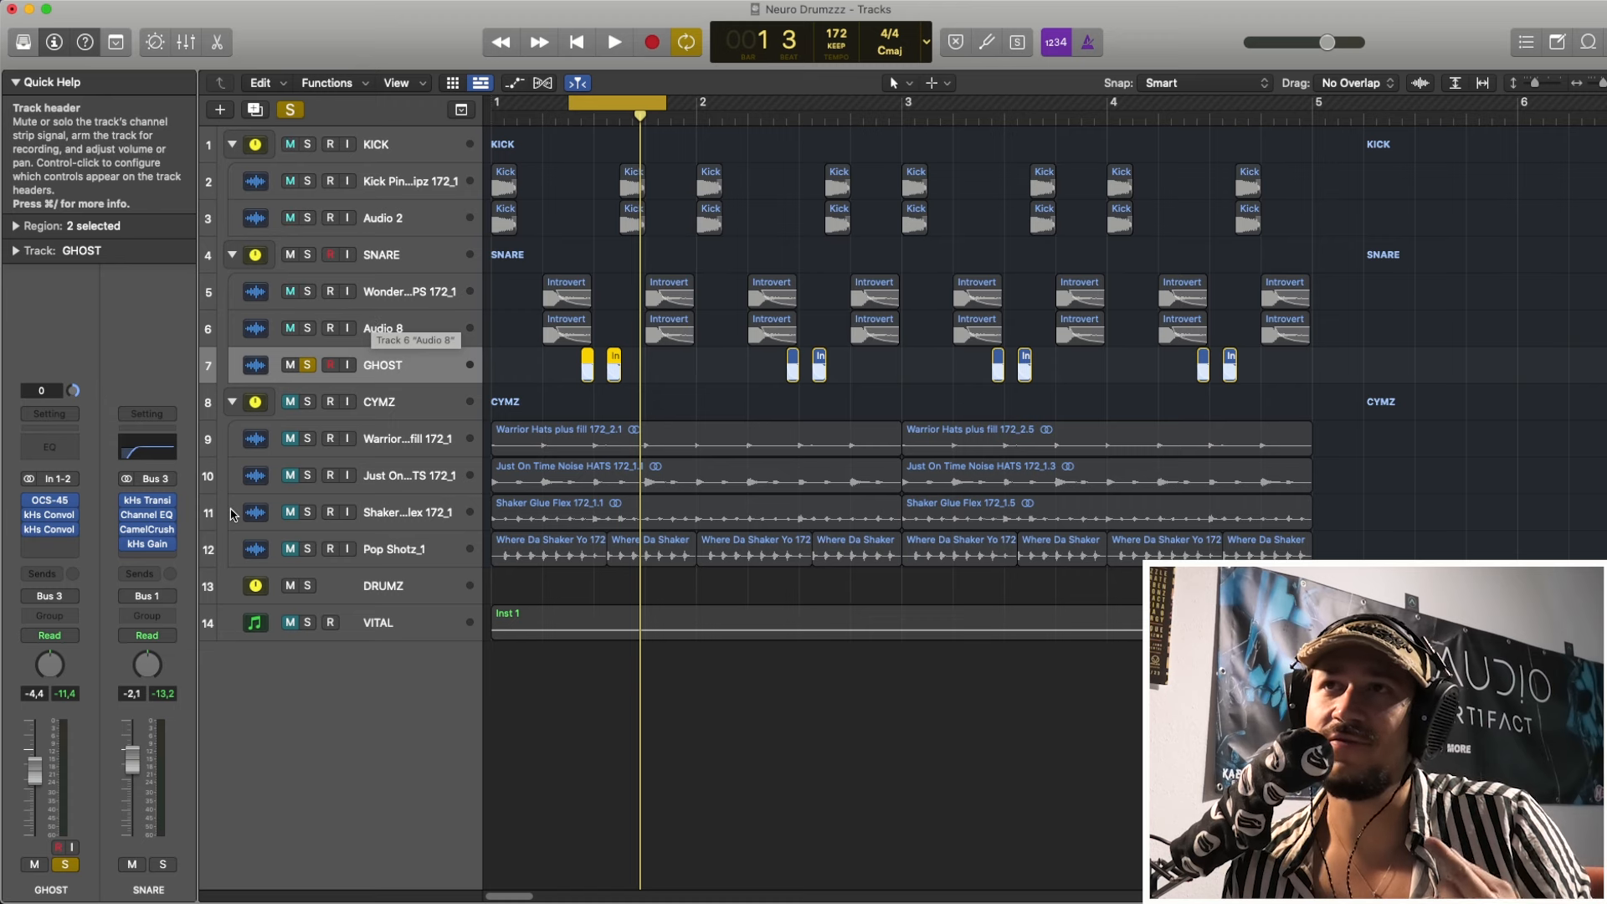
- Examine GHOST's two kHs Convolvers, Live Room and Water Boiler, and play the ghost snares through them
left_click(57, 524)
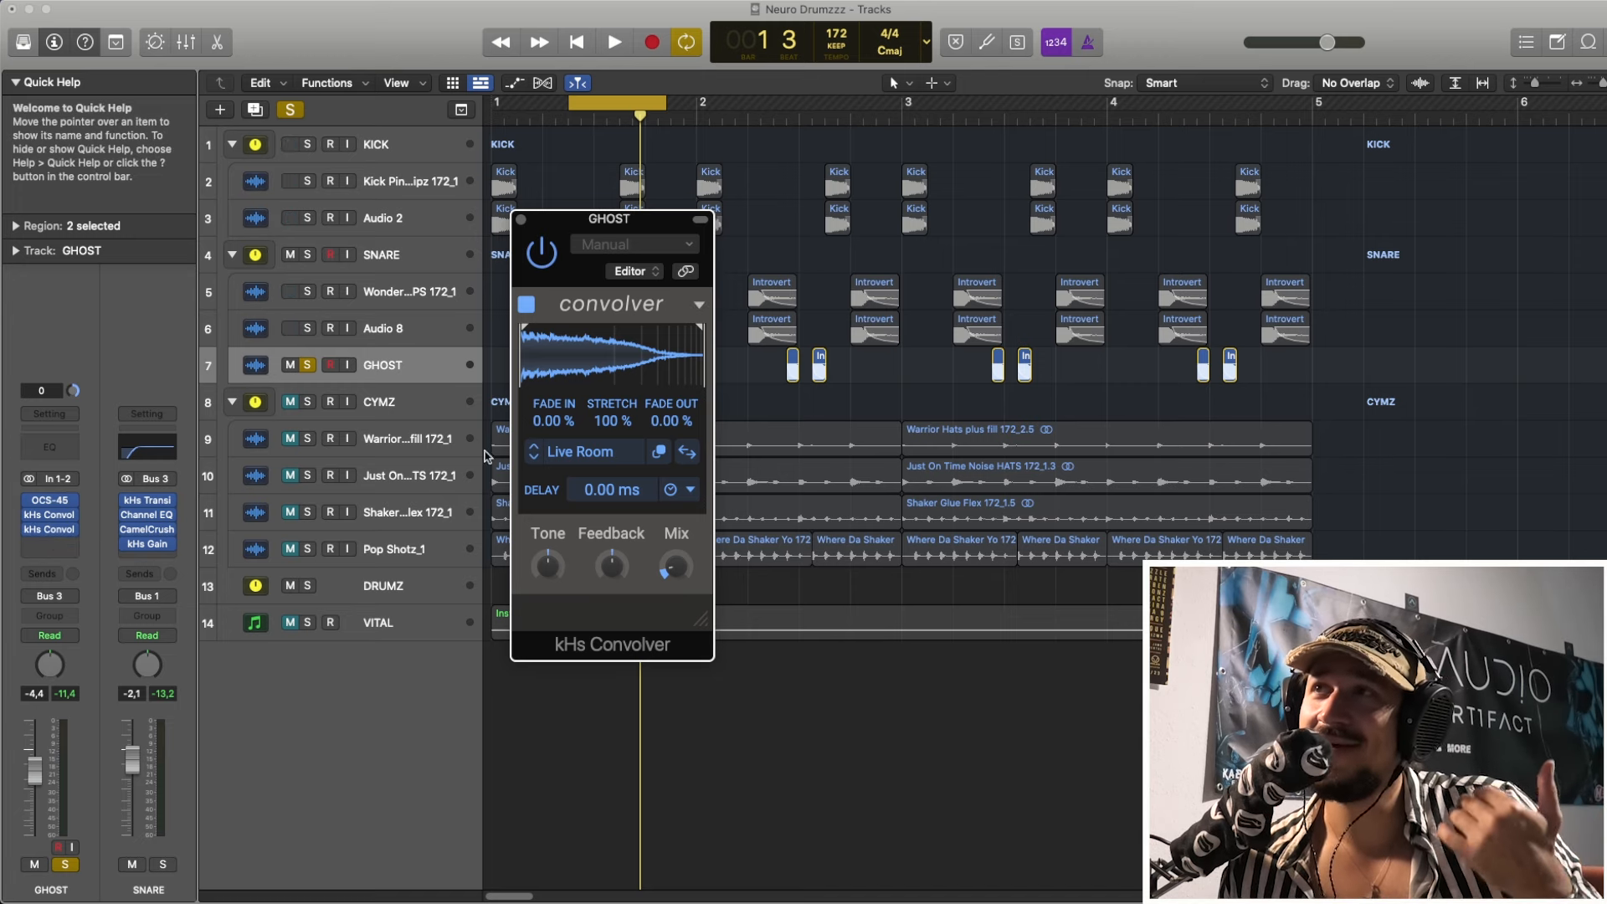
left_click(58, 530)
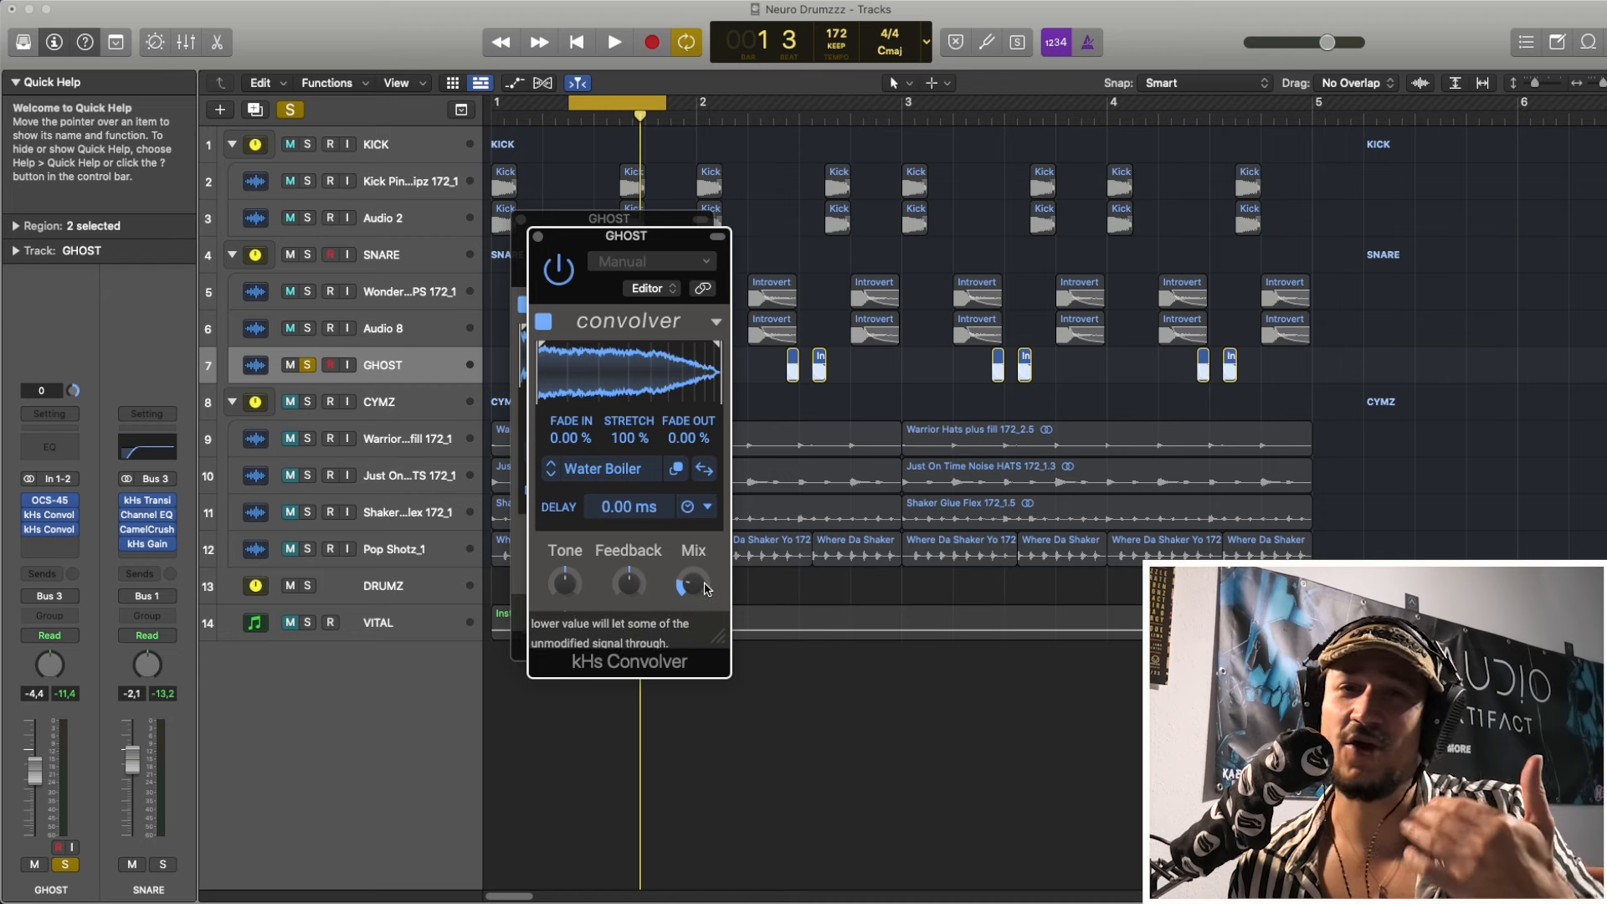
key("space")
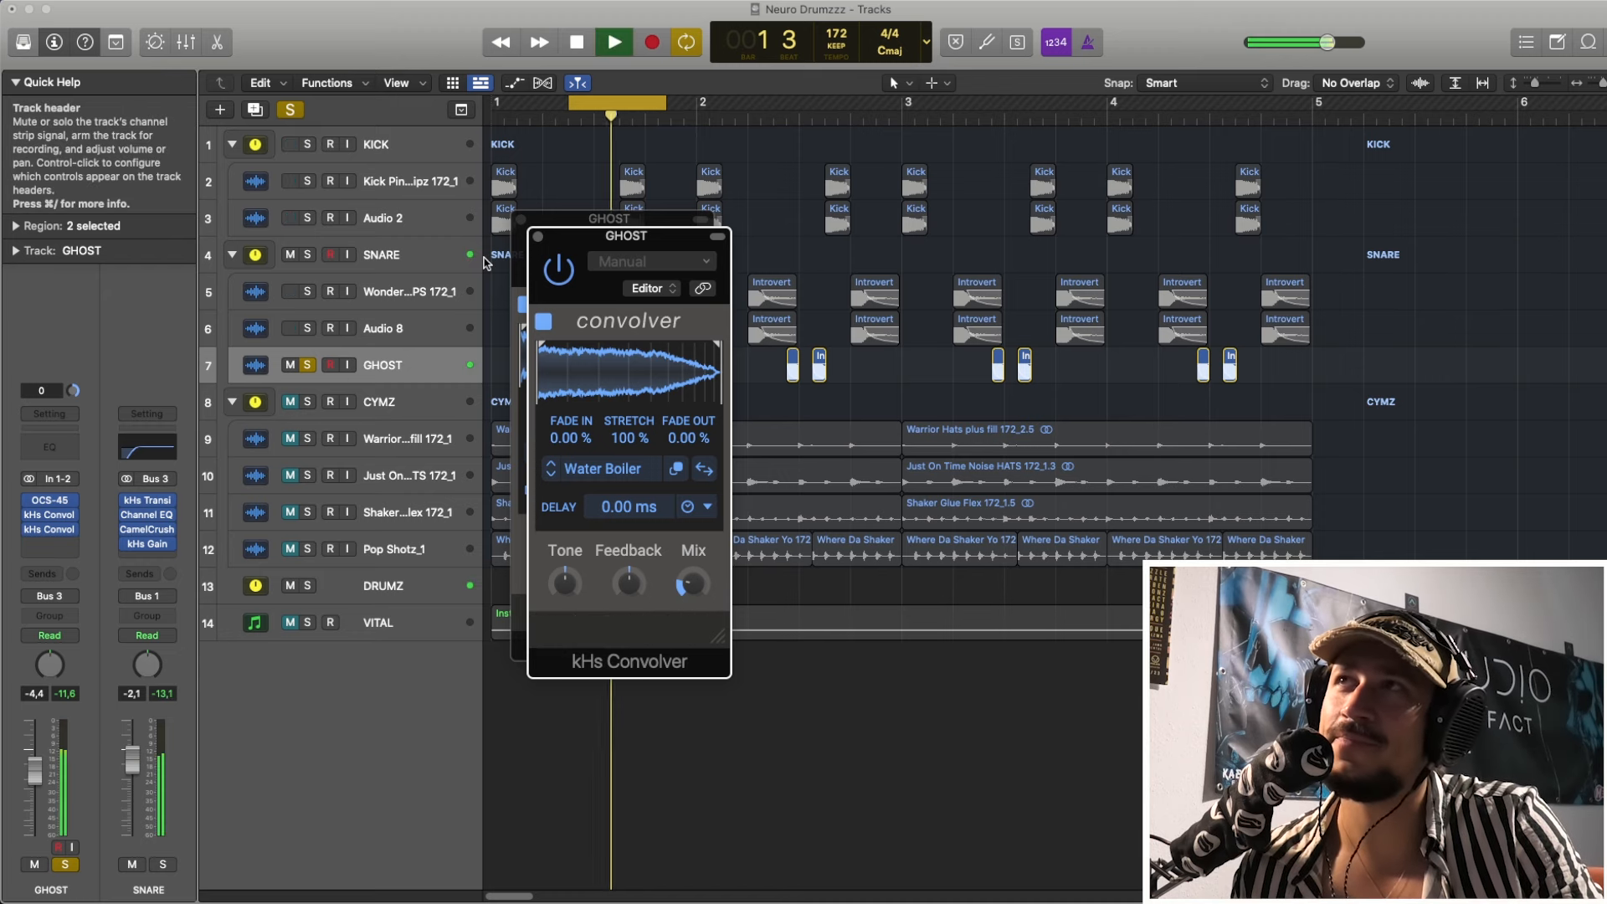
key("space")
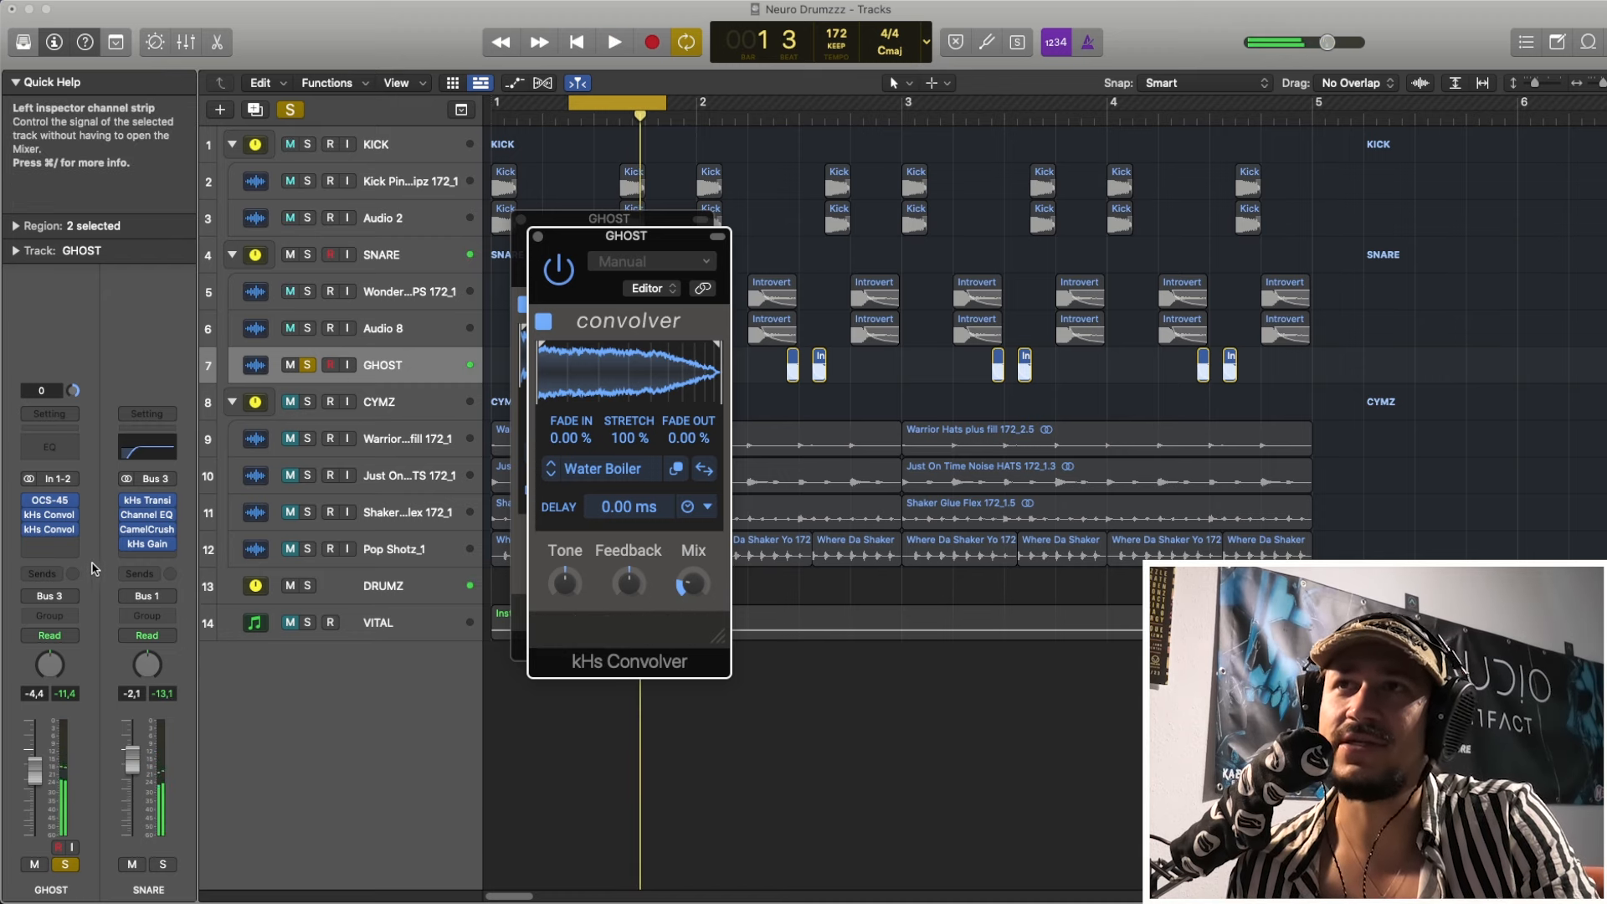
key("space")
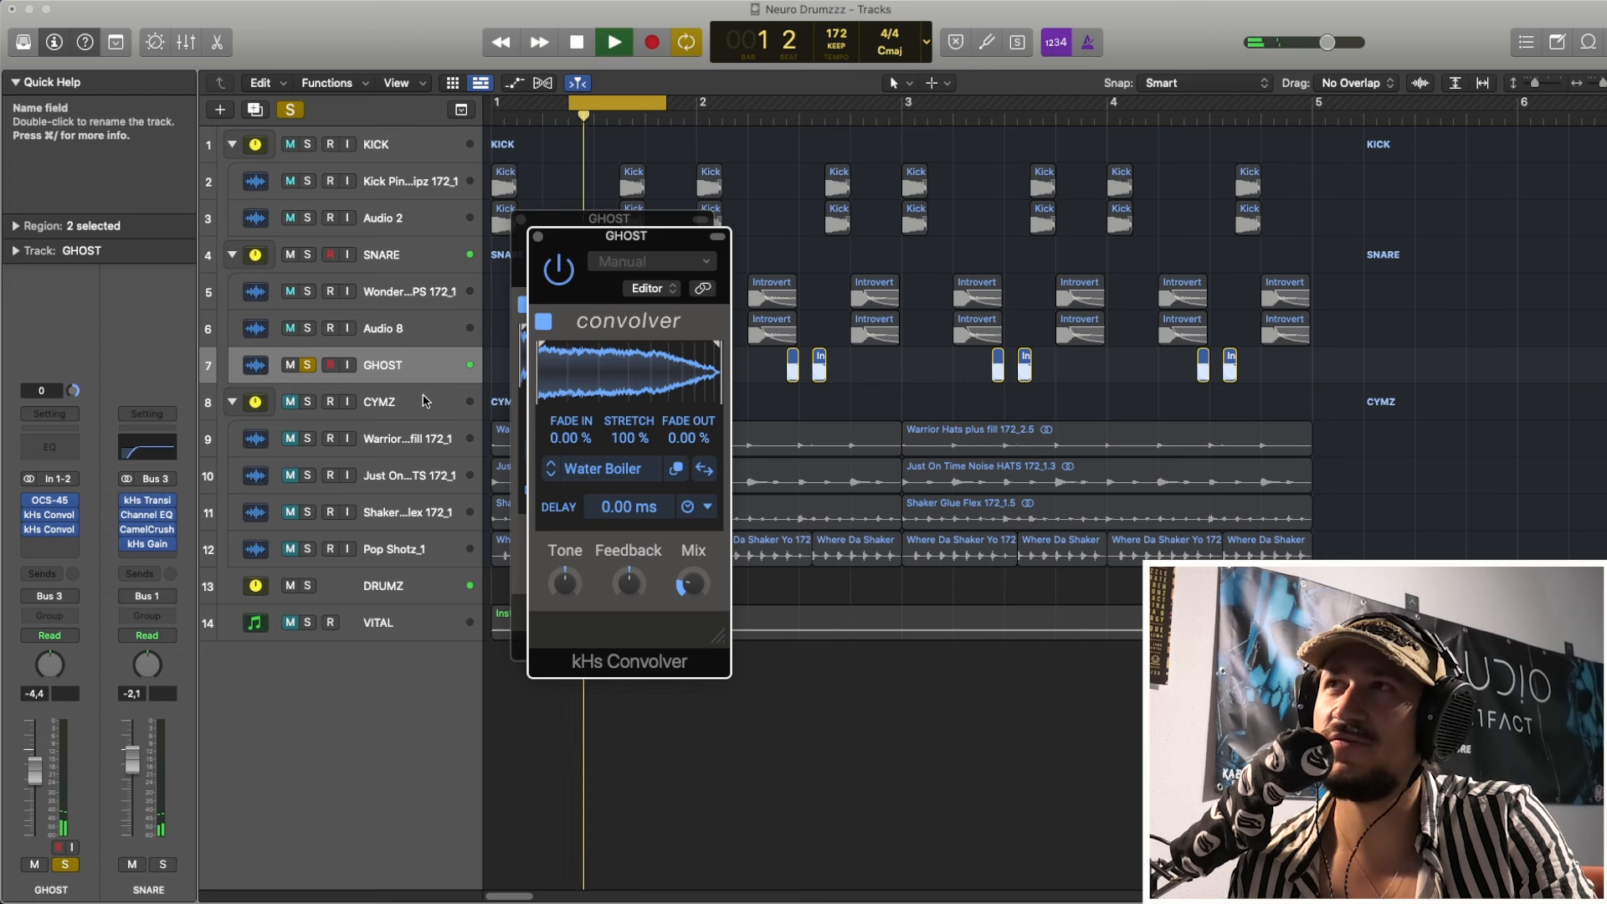
key("space")
- Solo the SNARE stack's main layers together with GHOST, play them, and close both Convolver plug-ins
left_click_drag(308, 332, 307, 255)
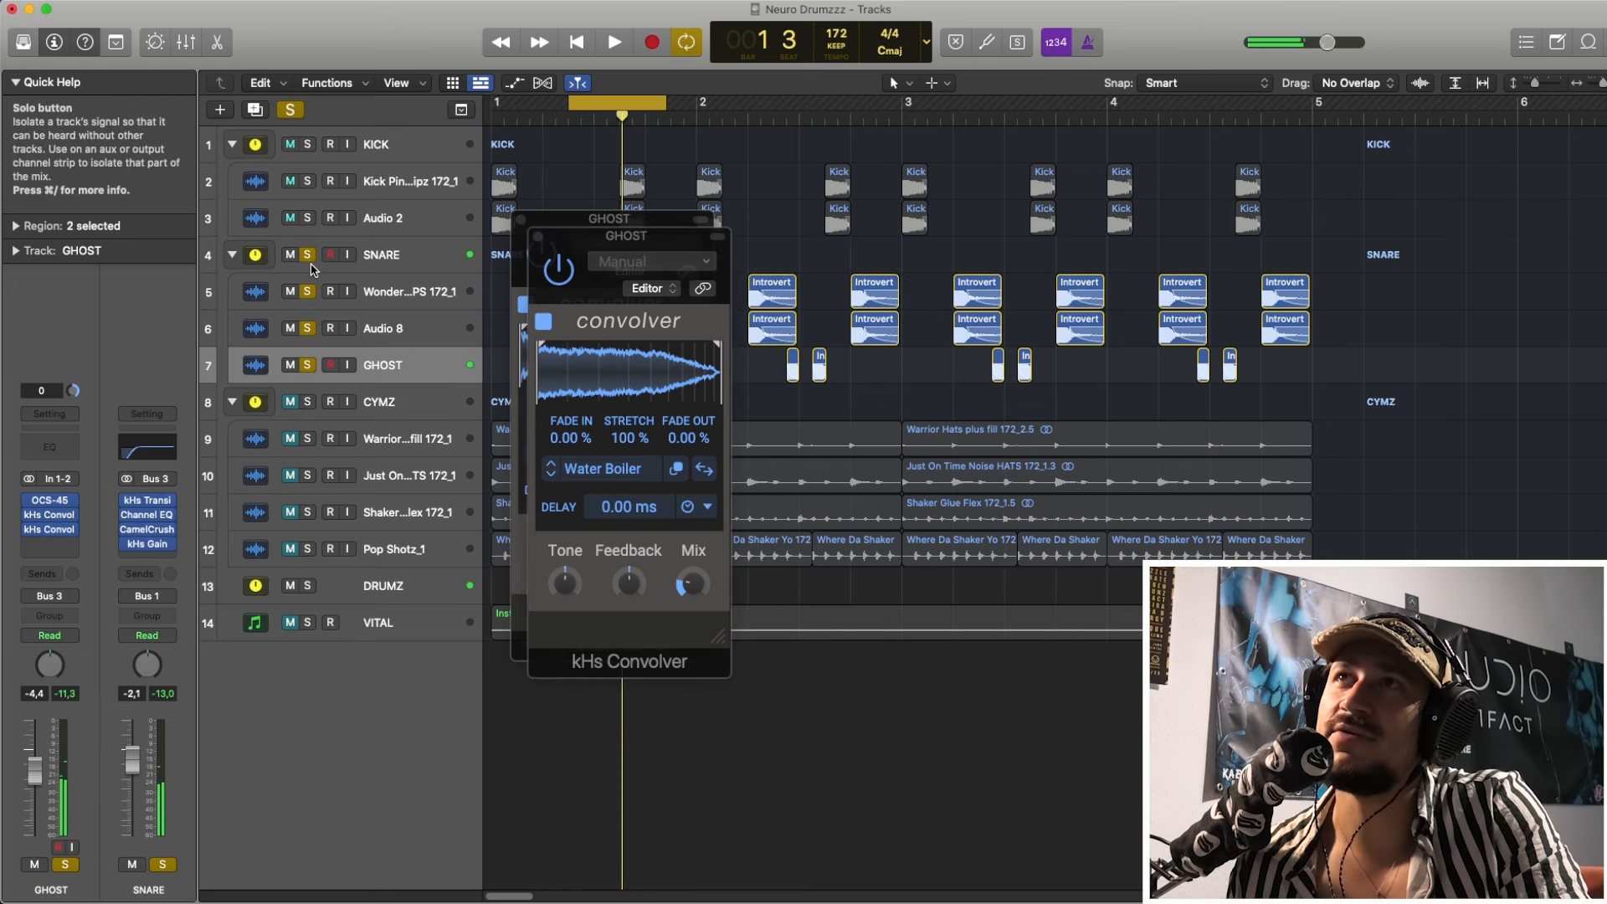
key("space")
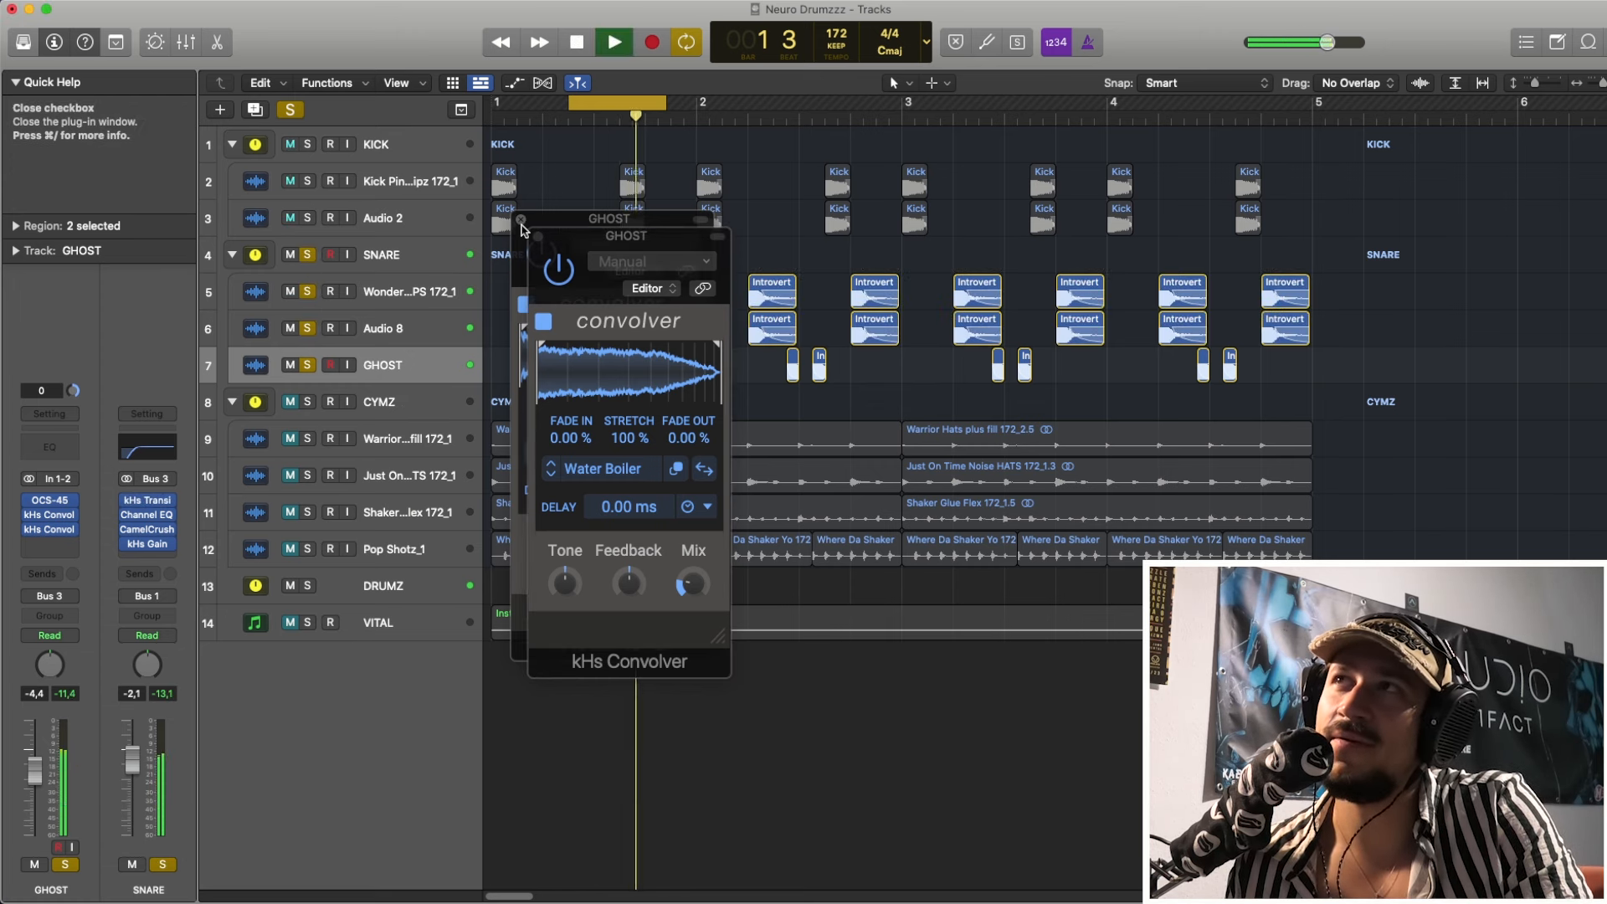
key("space")
left_click(520, 221)
left_click(522, 221)
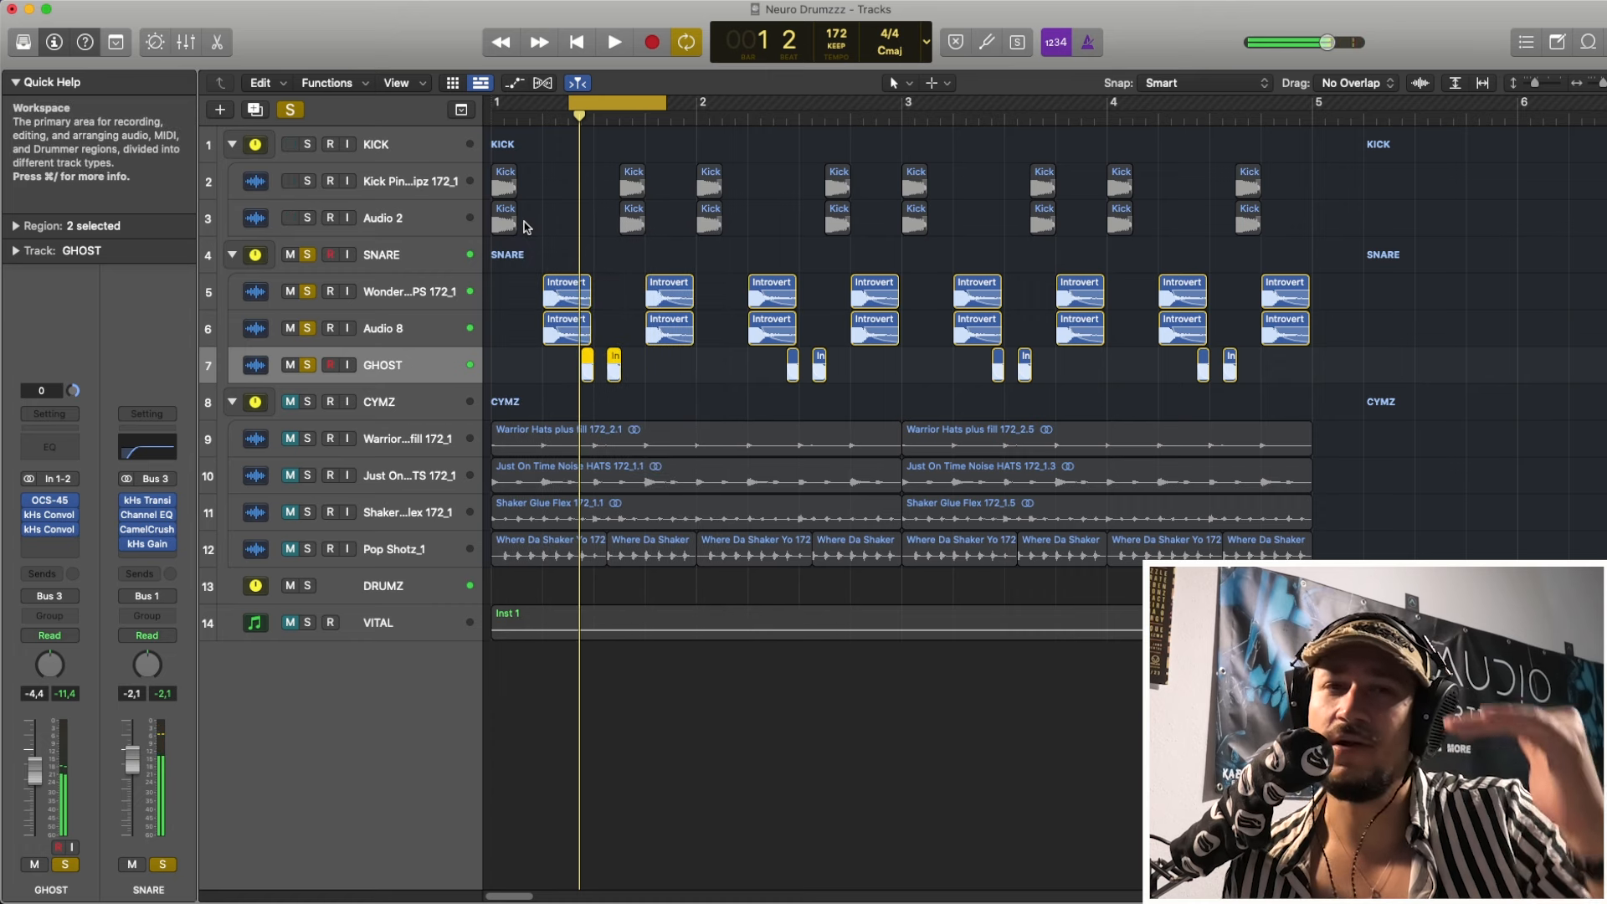
- Set the cycle range to bars 1 and 2, add the KICK stack to the solo, and play the loop
left_click_drag(496, 102, 902, 102)
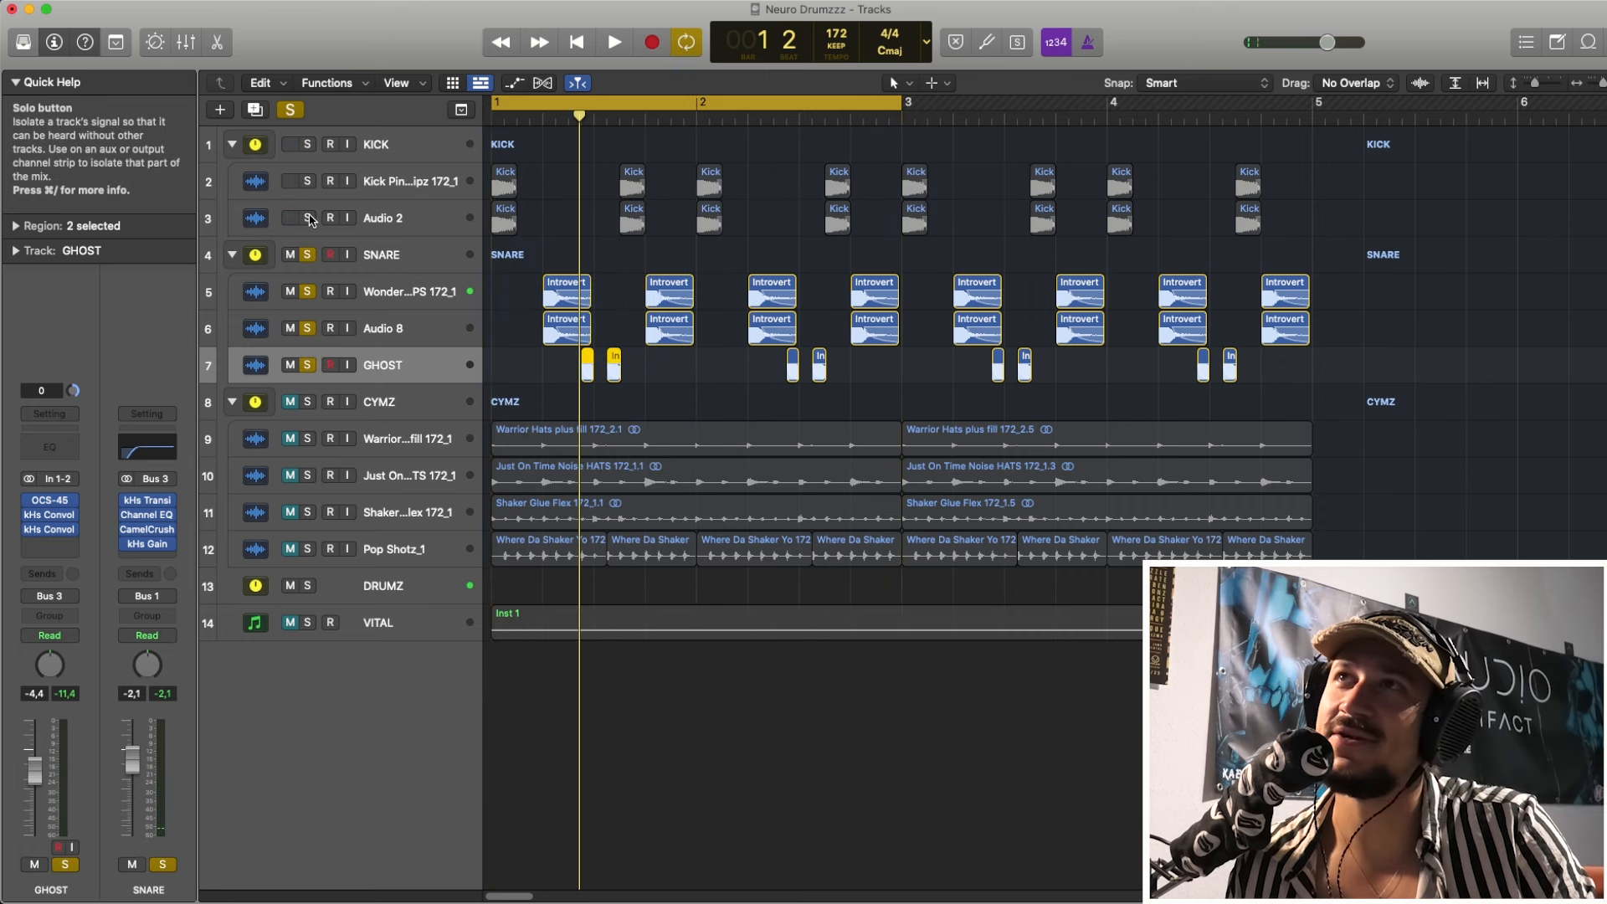
left_click(308, 144)
key("space")
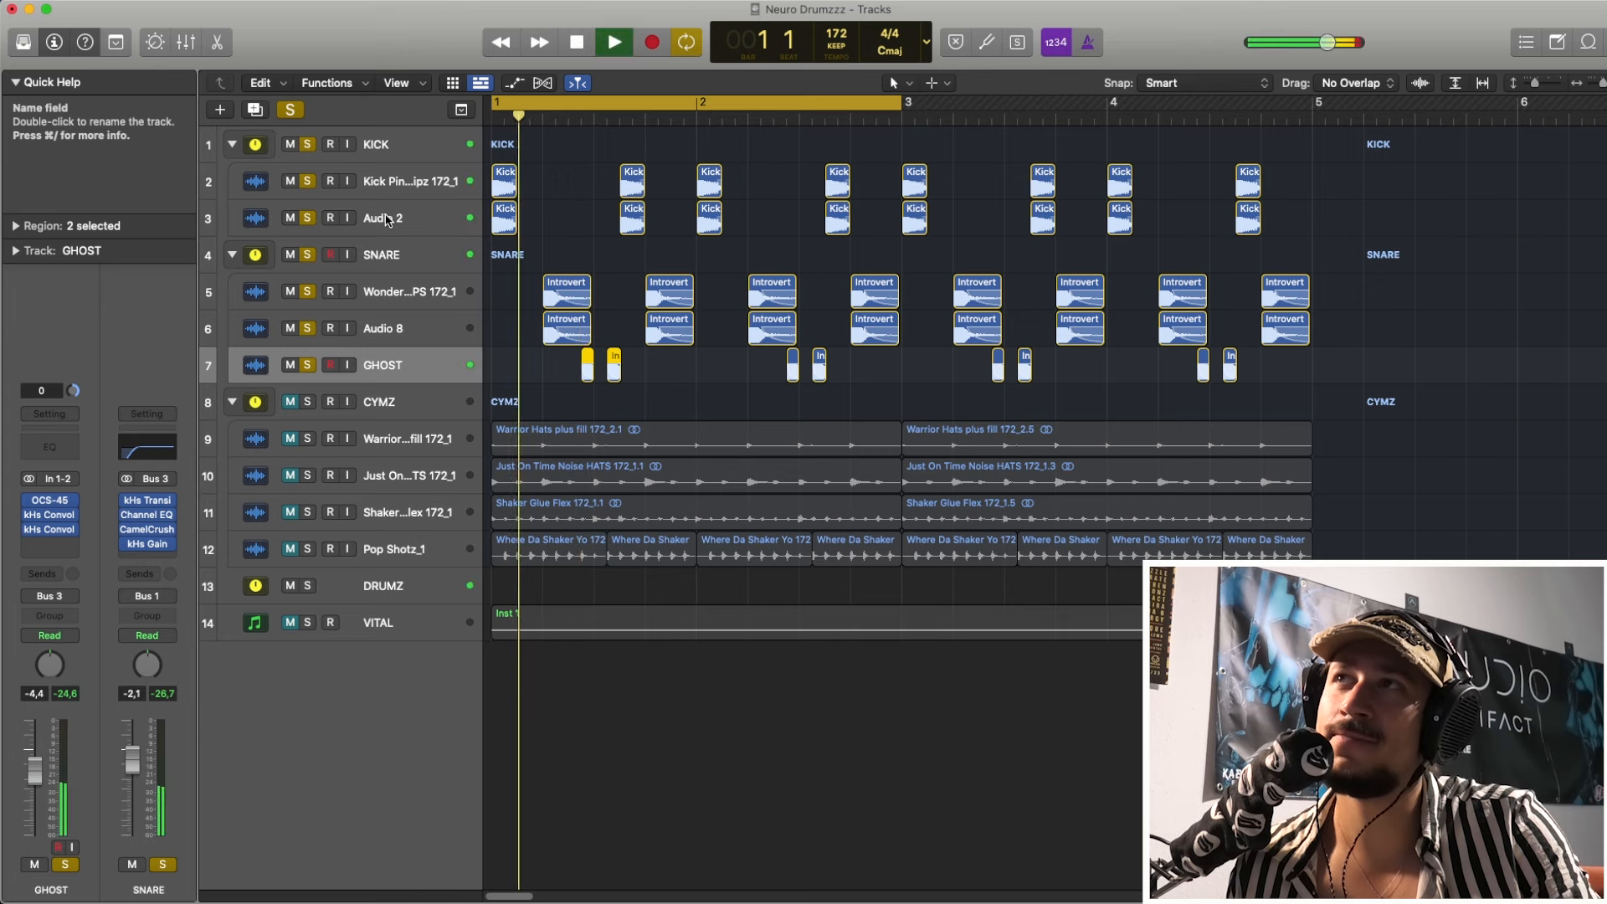
- Stop the loop and clear the solos on all kick and snare tracks
key("space")
left_click(381, 407)
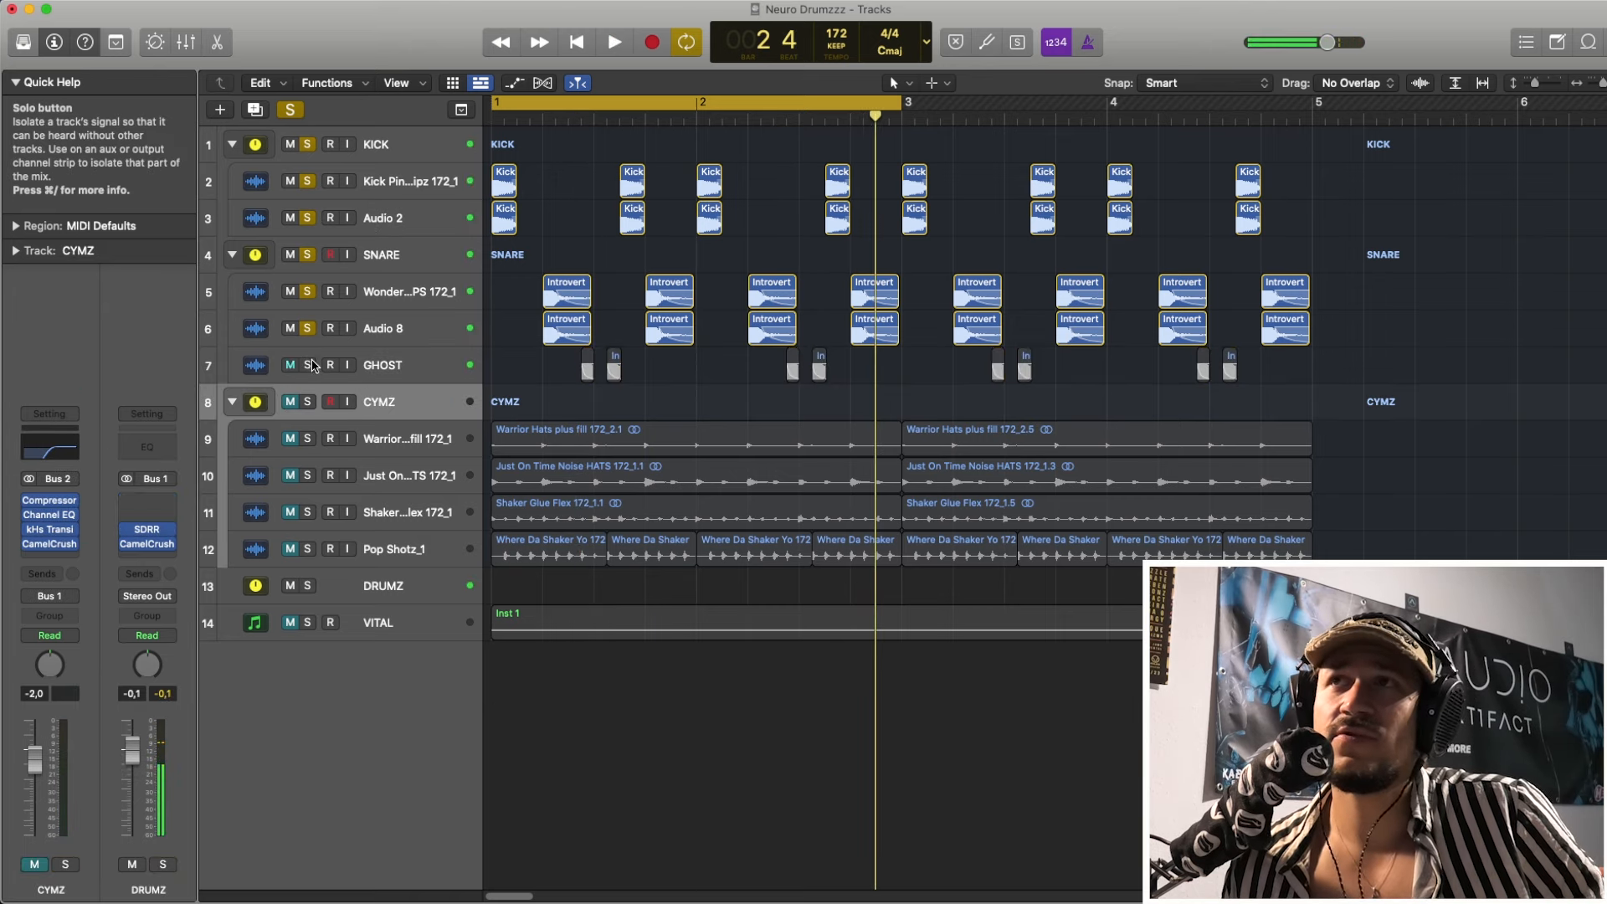
left_click(307, 144, "alt")
- Solo the Warrior Hats track to examine its kHs Transient Shaper, and release the solo once the plug-in is closed
left_click(429, 452)
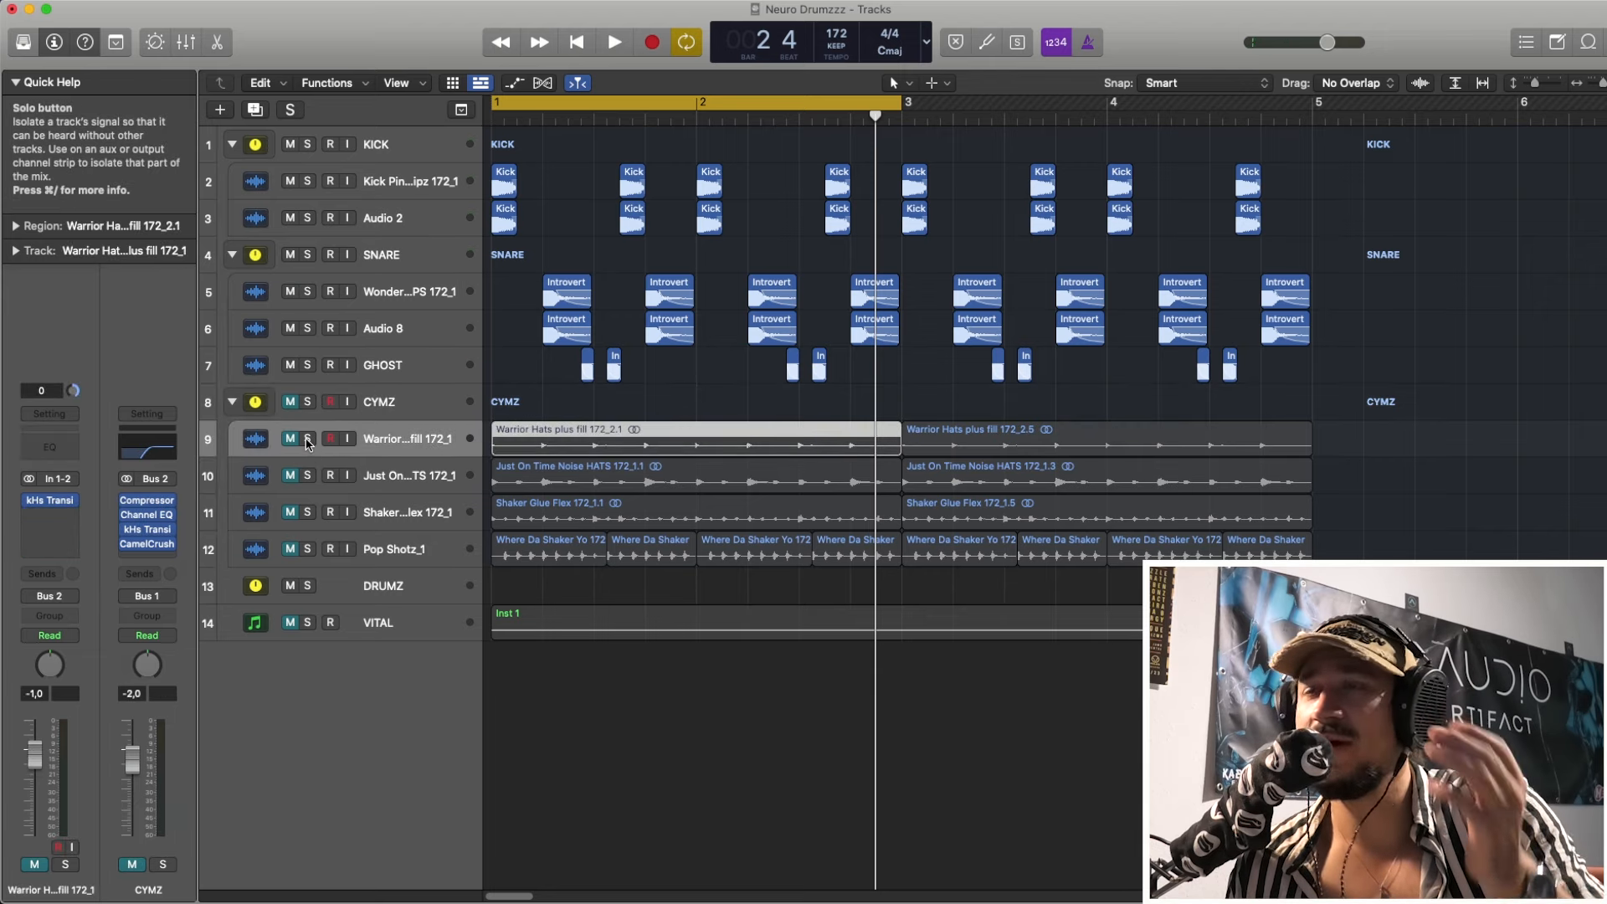
left_click(308, 440)
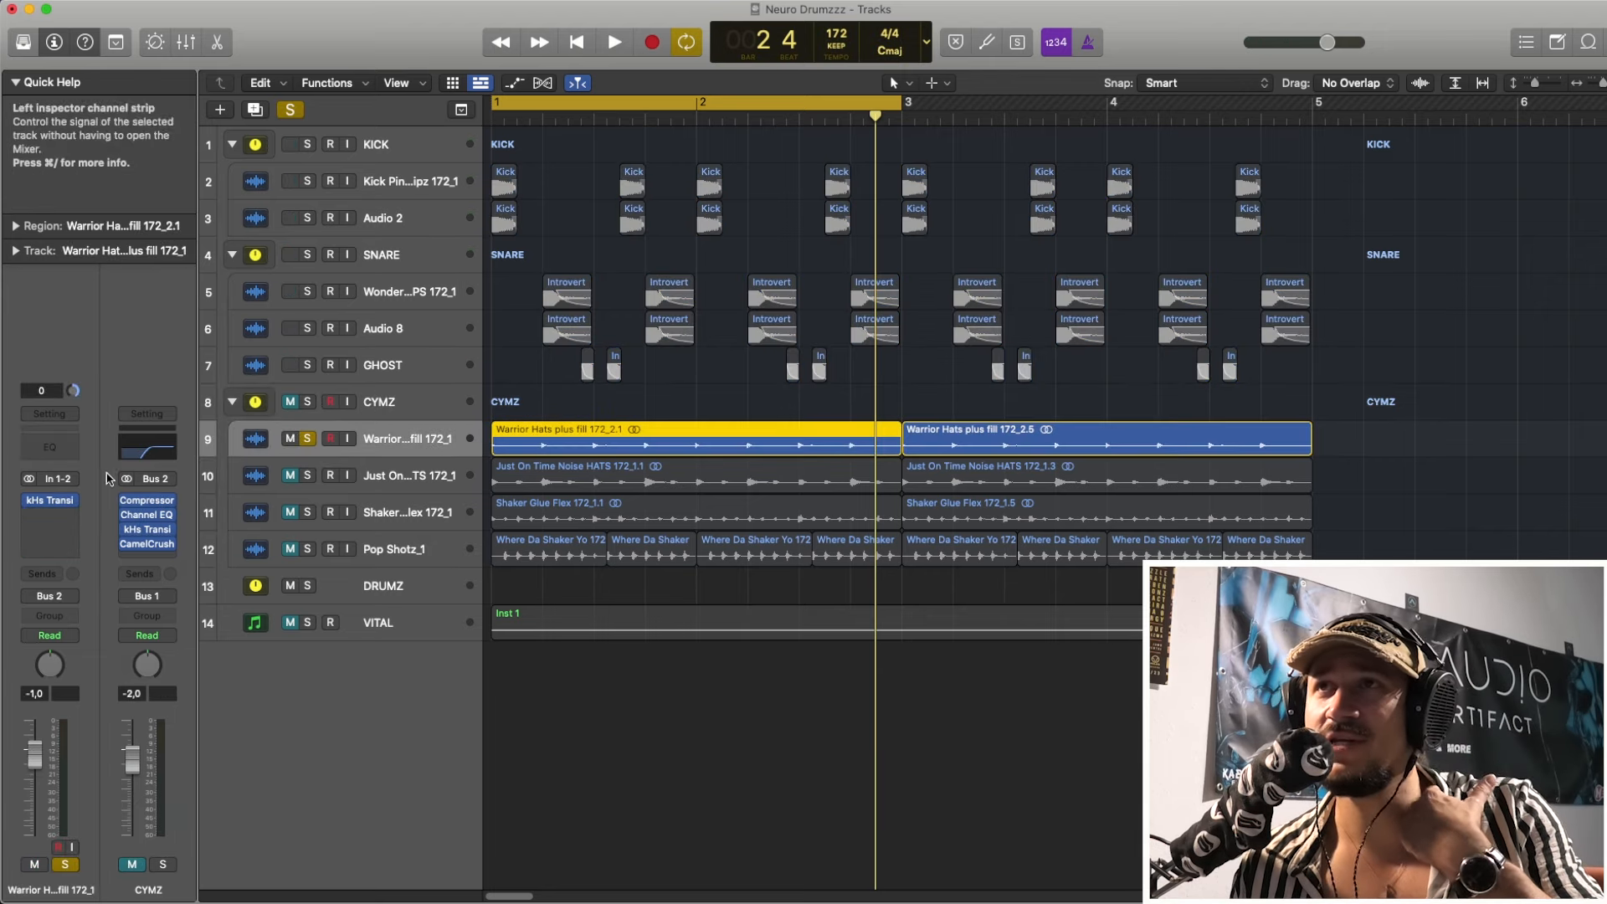
left_click(52, 507)
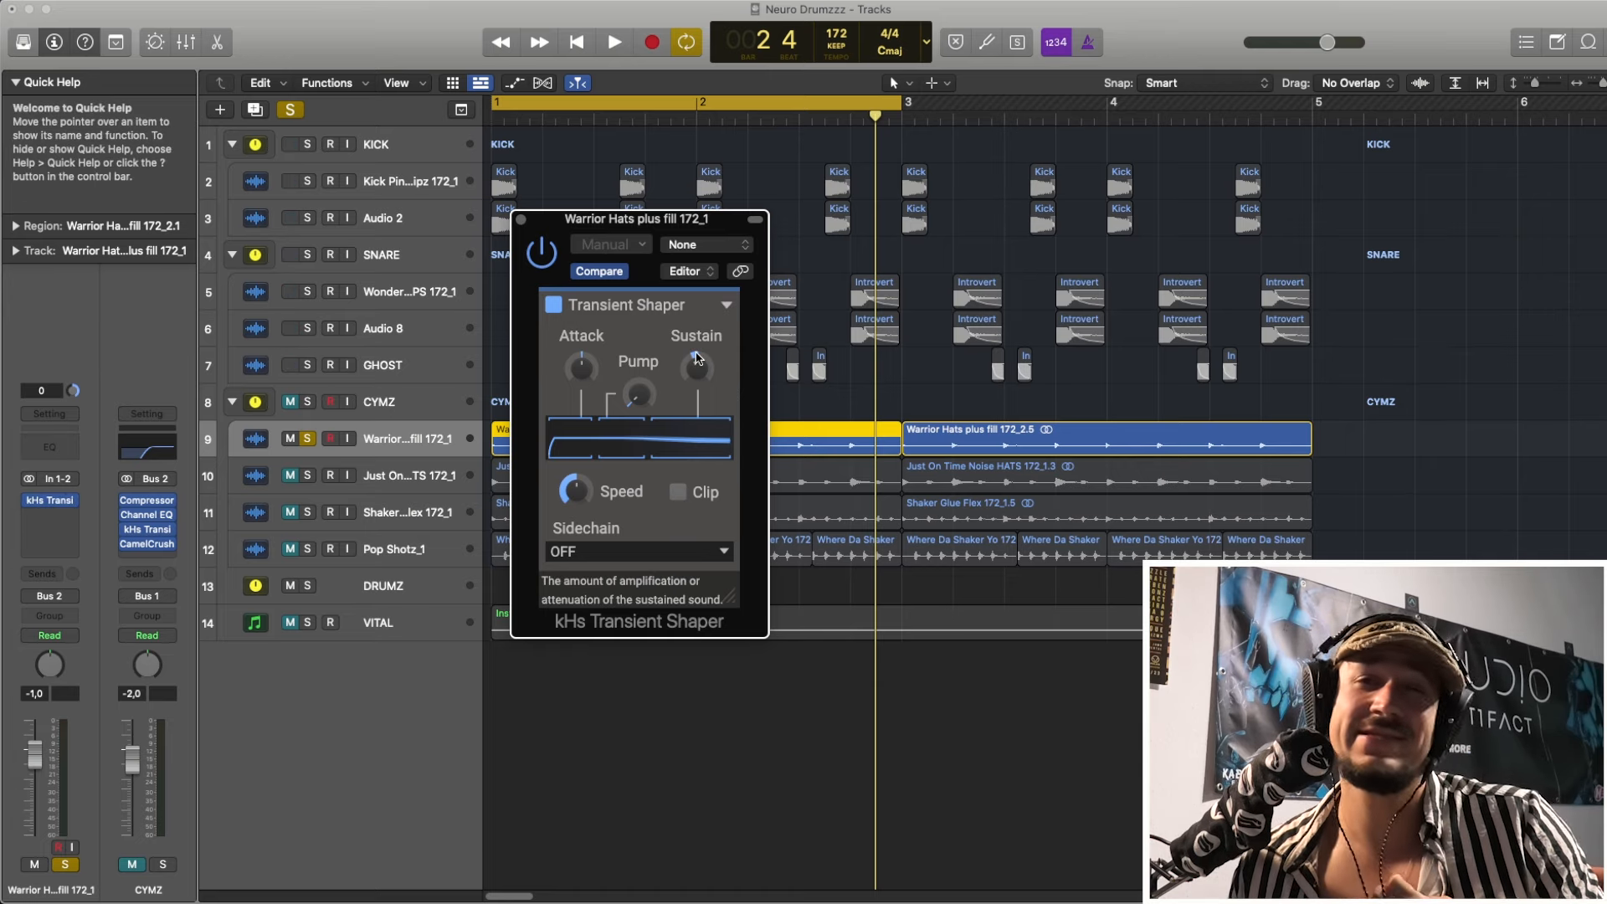
left_click(521, 219)
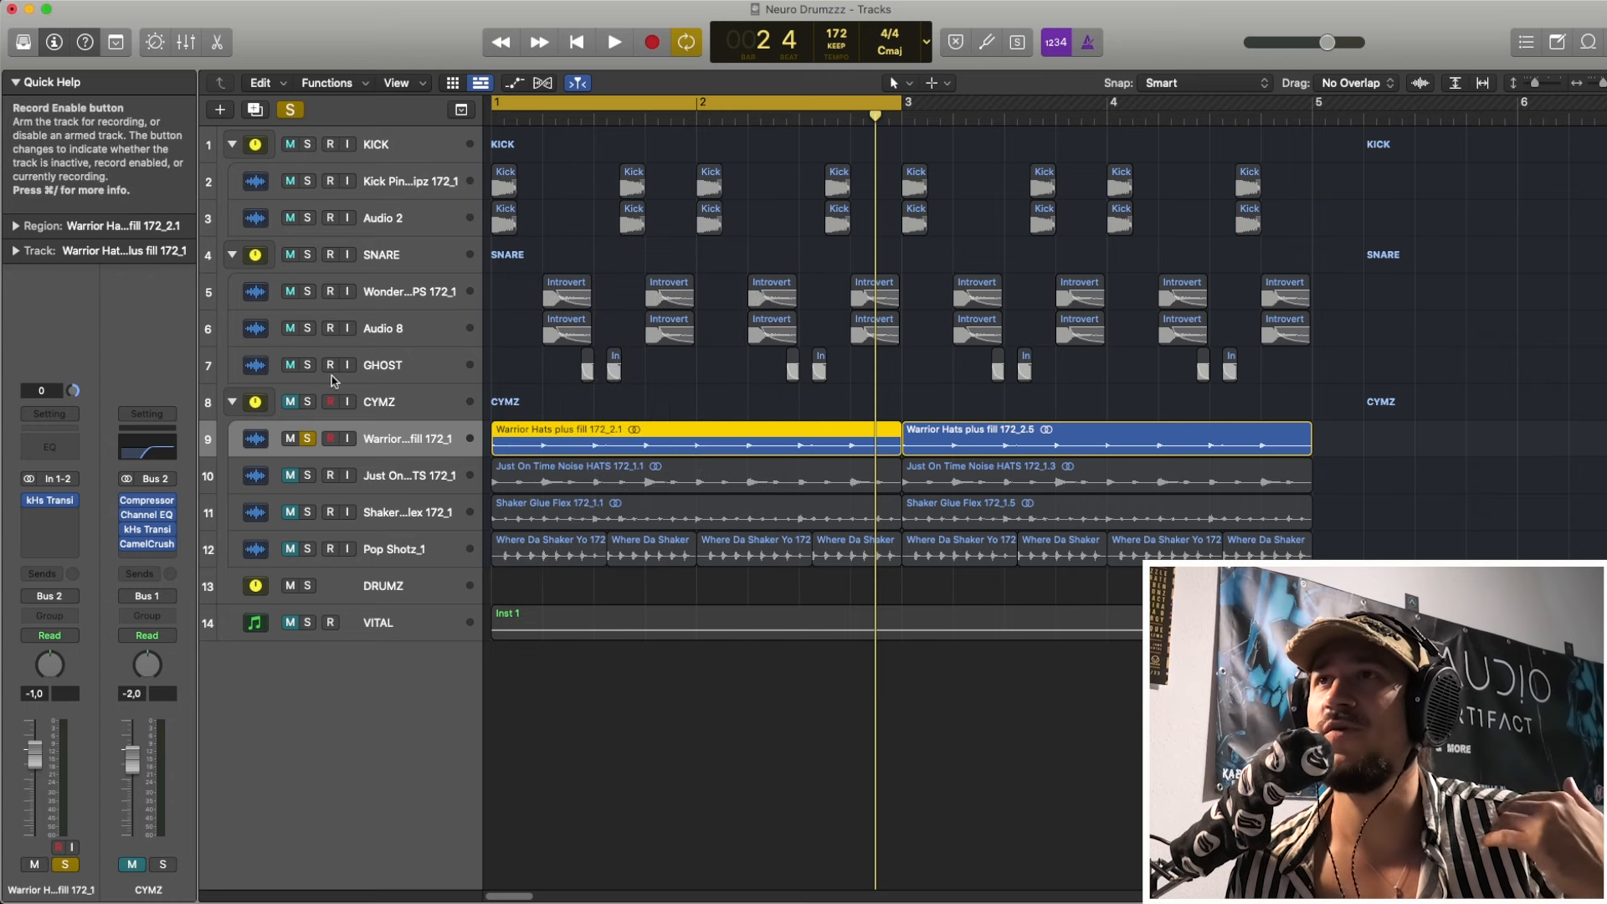
left_click(310, 439)
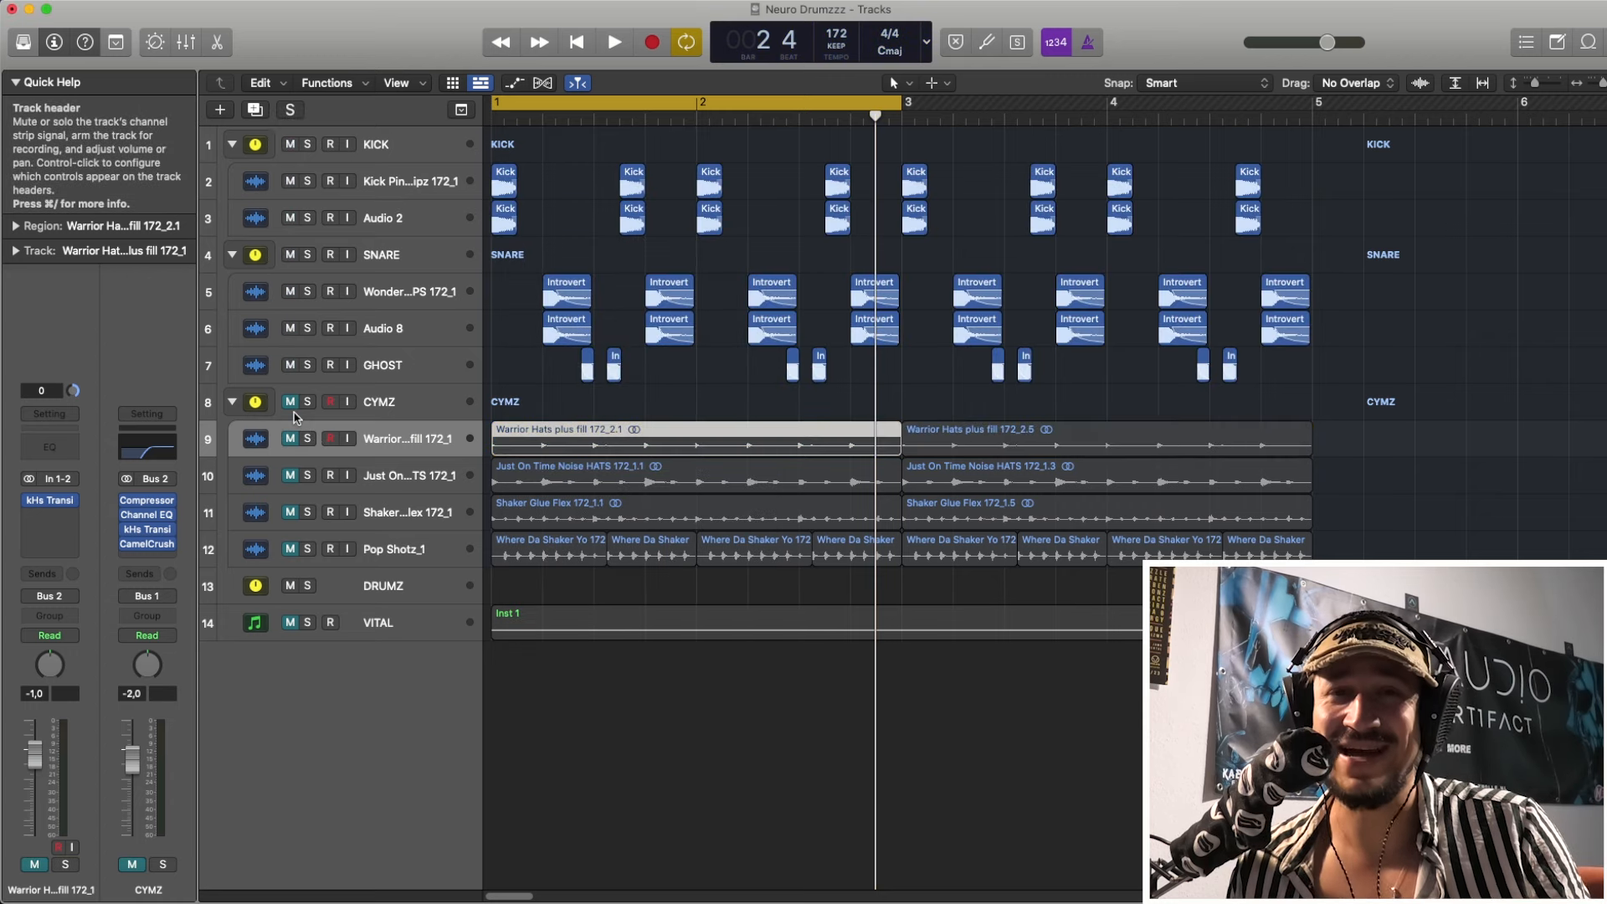
- Unmute the CYMZ stack, its four layers and VITAL, and play the full loop
left_click_drag(289, 402, 289, 622)
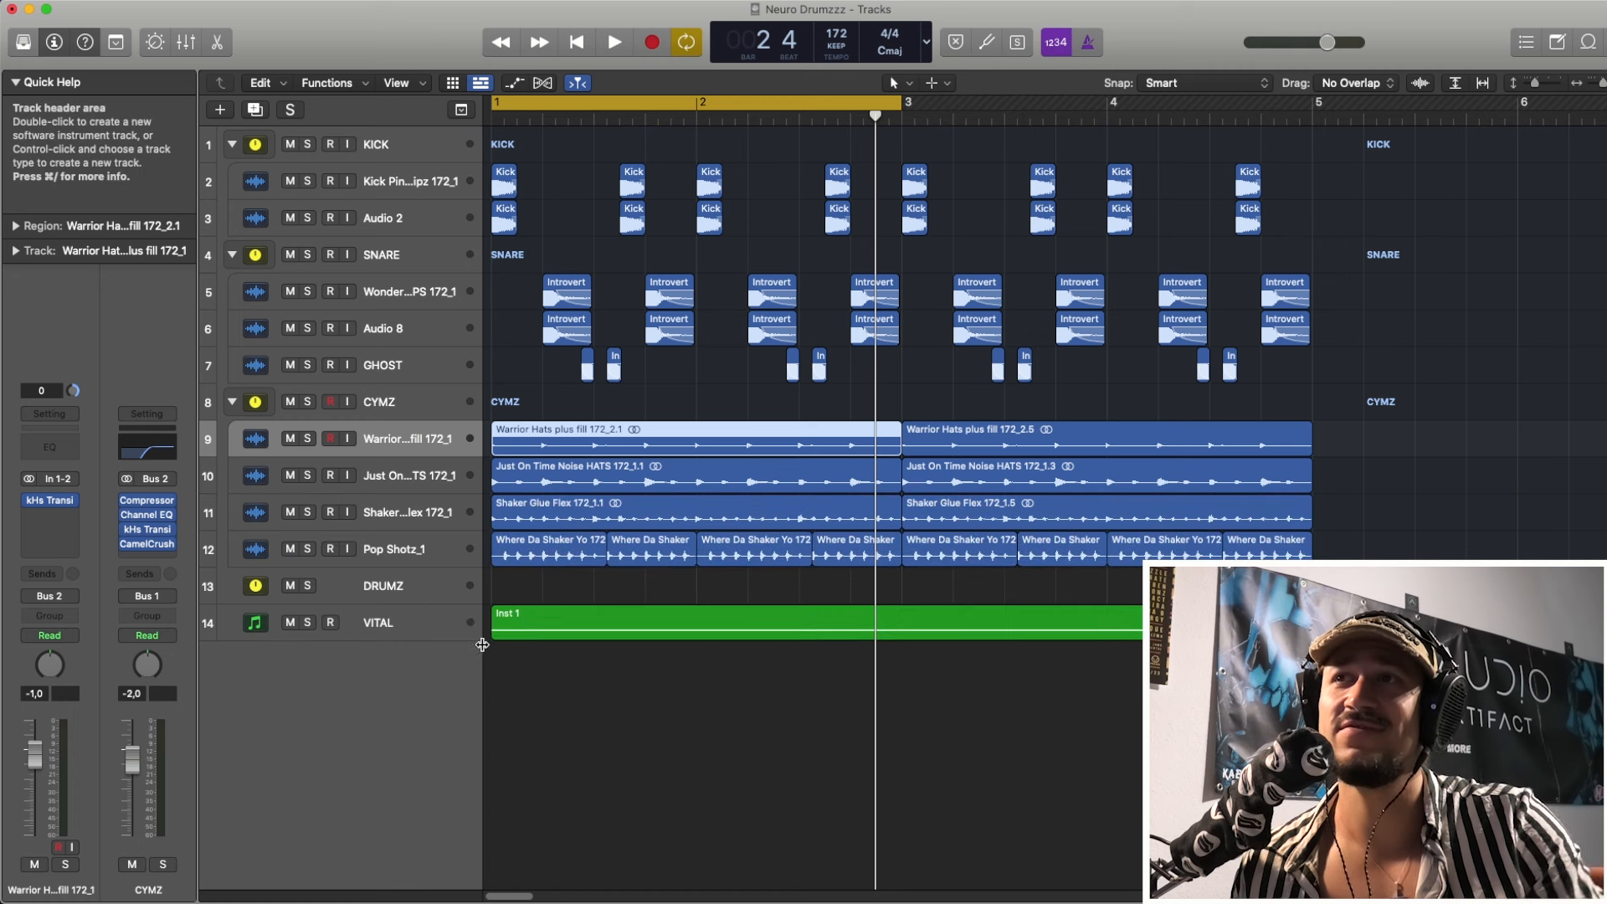
left_click(409, 628)
key("space")
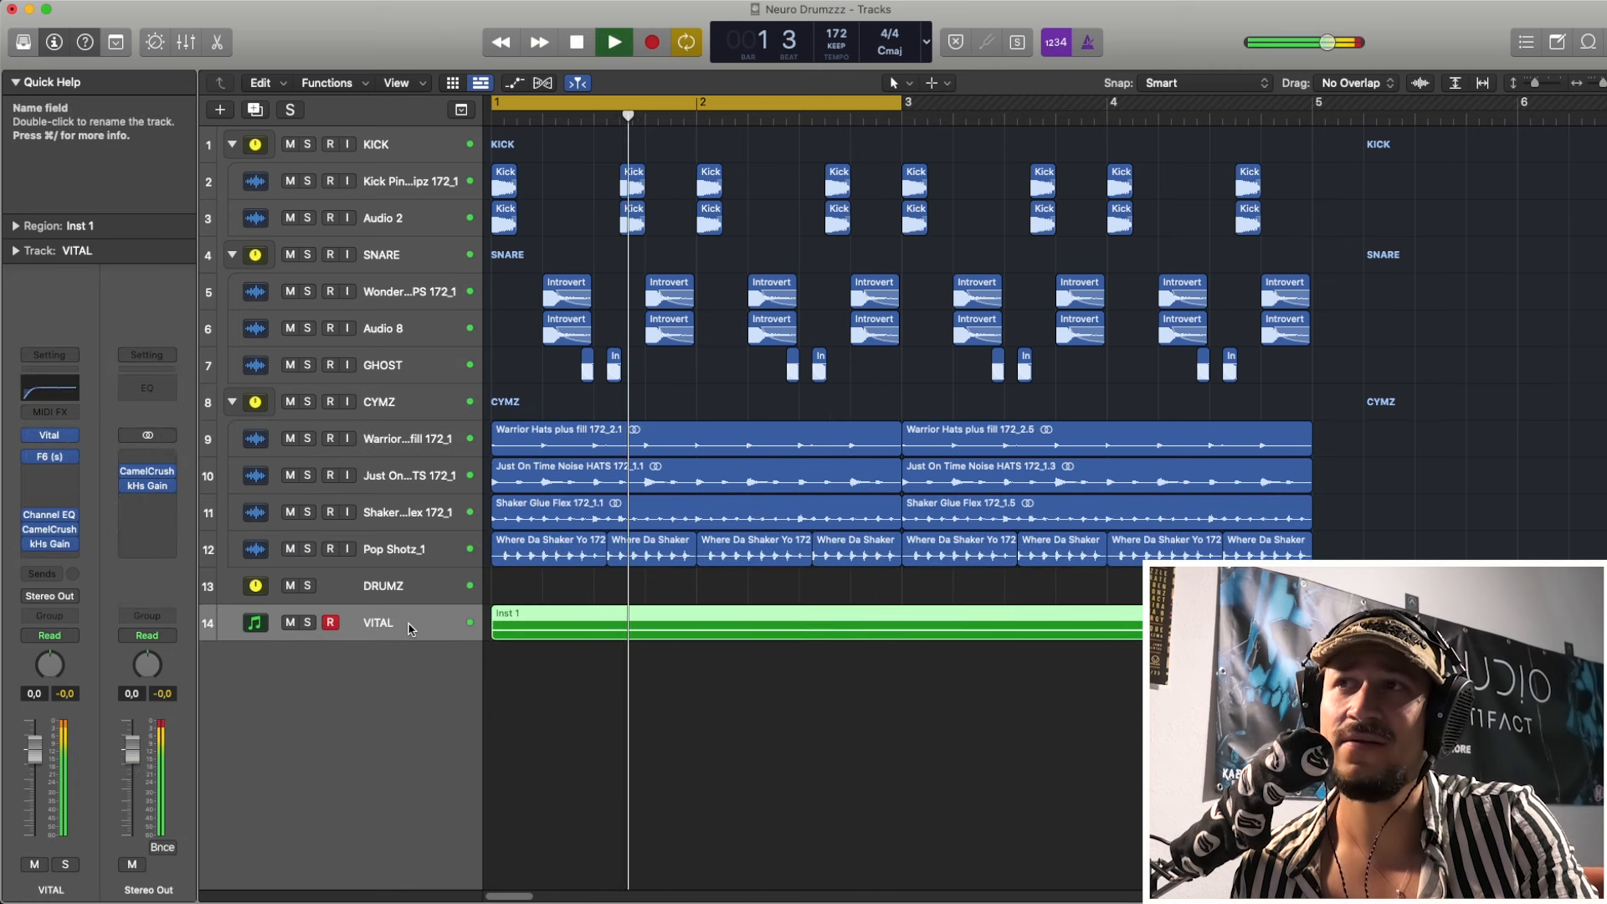
left_click(413, 437)
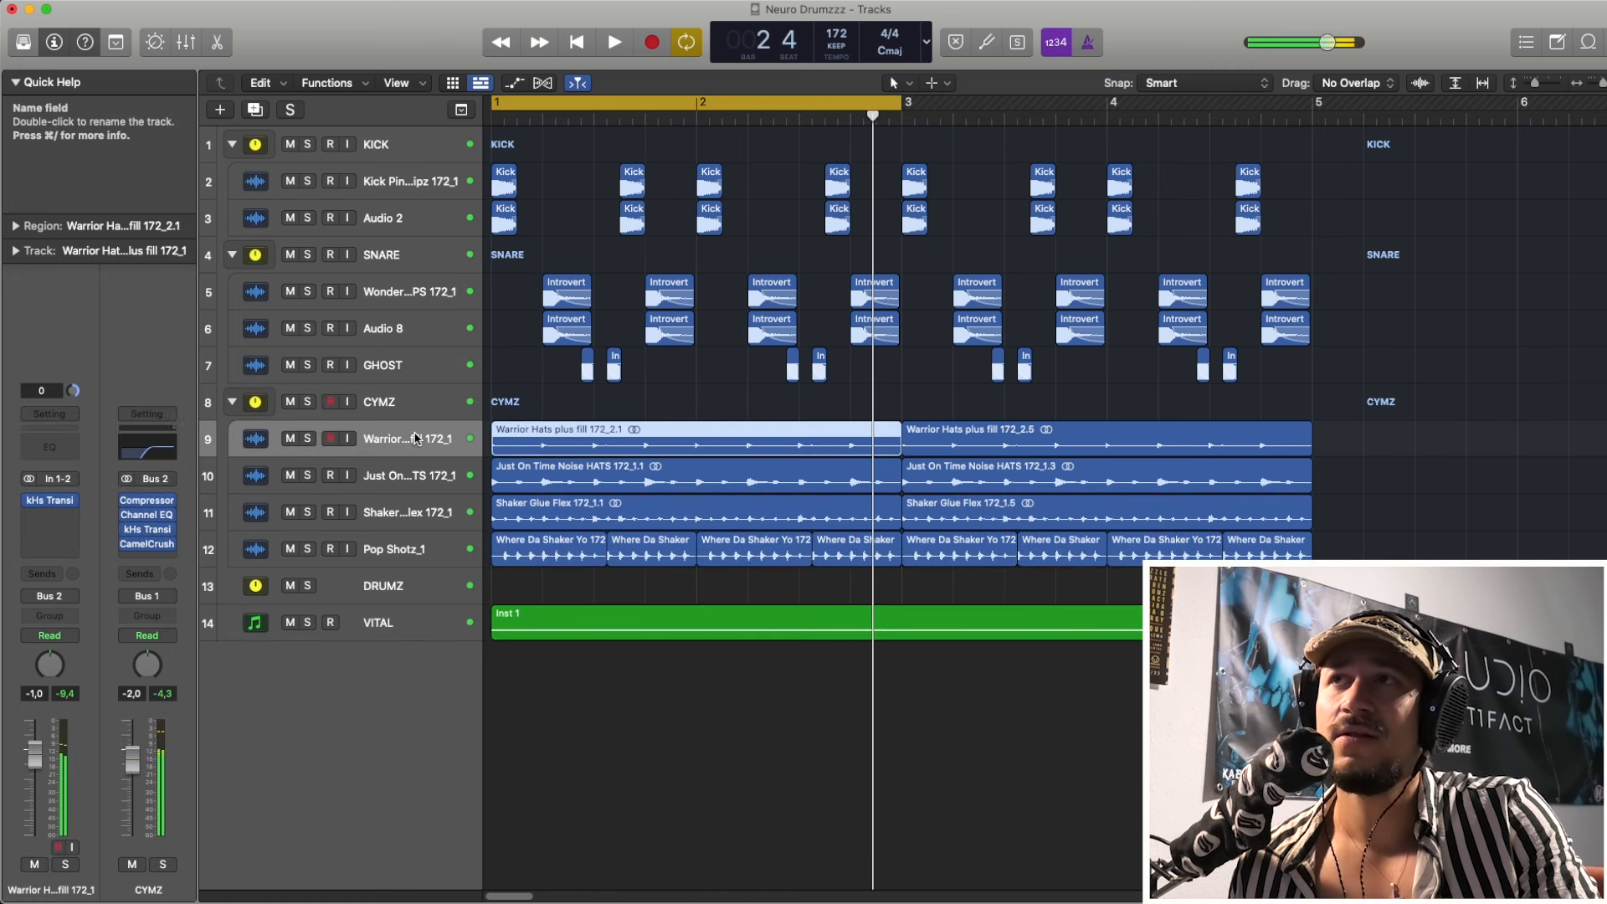
left_click(437, 492)
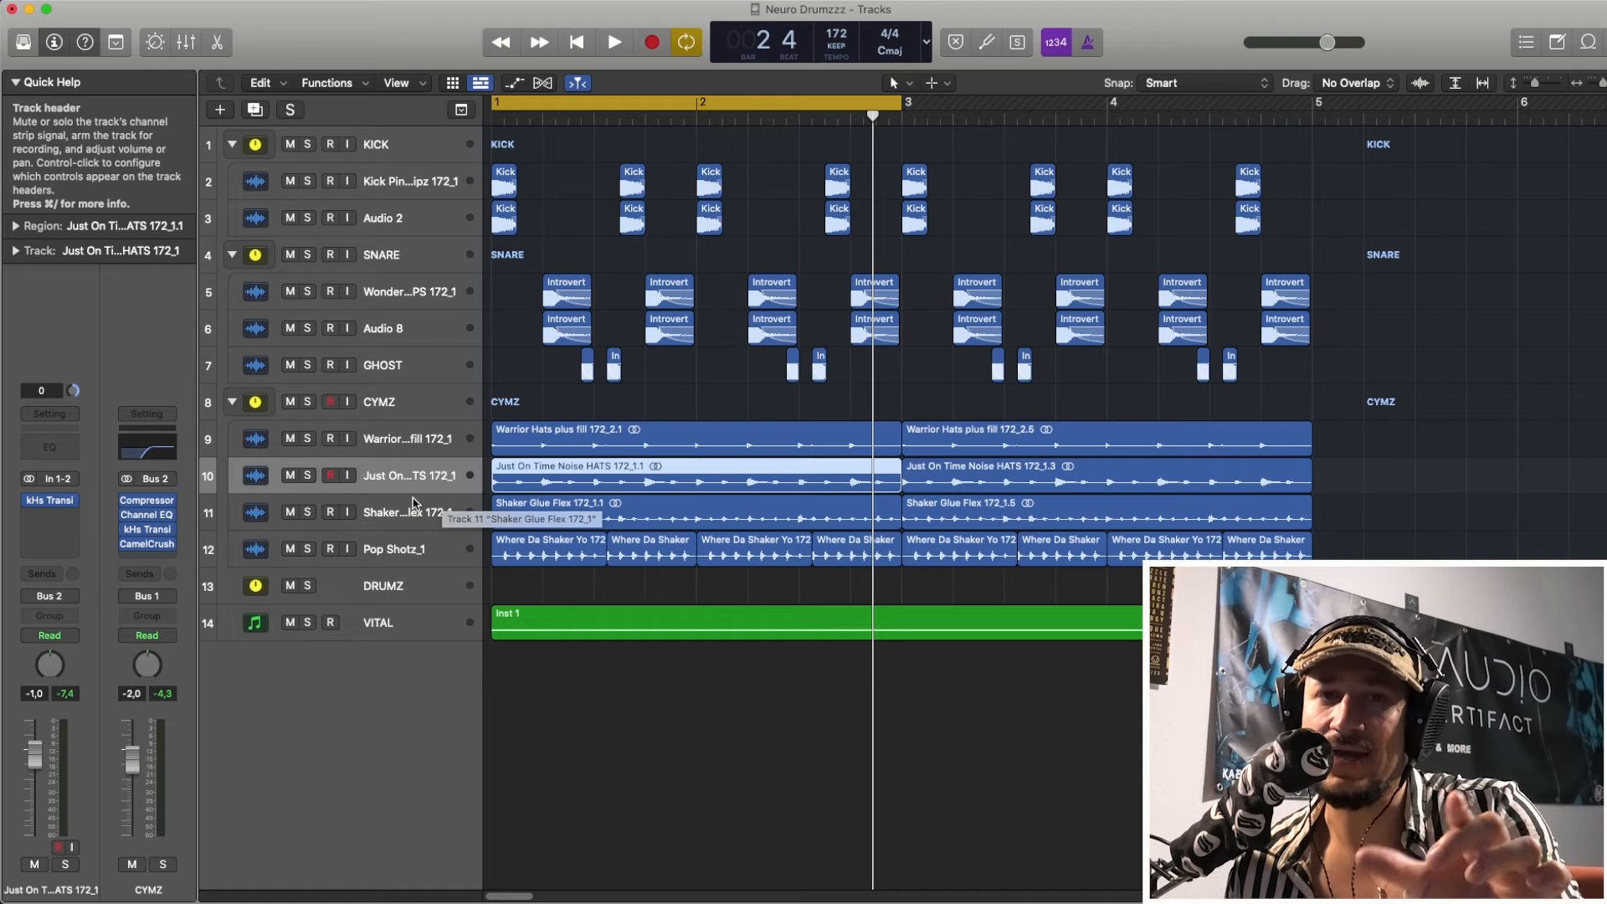
- Open the kHs Transient Shaper on Warrior Hats and play that track soloed
left_click(395, 444)
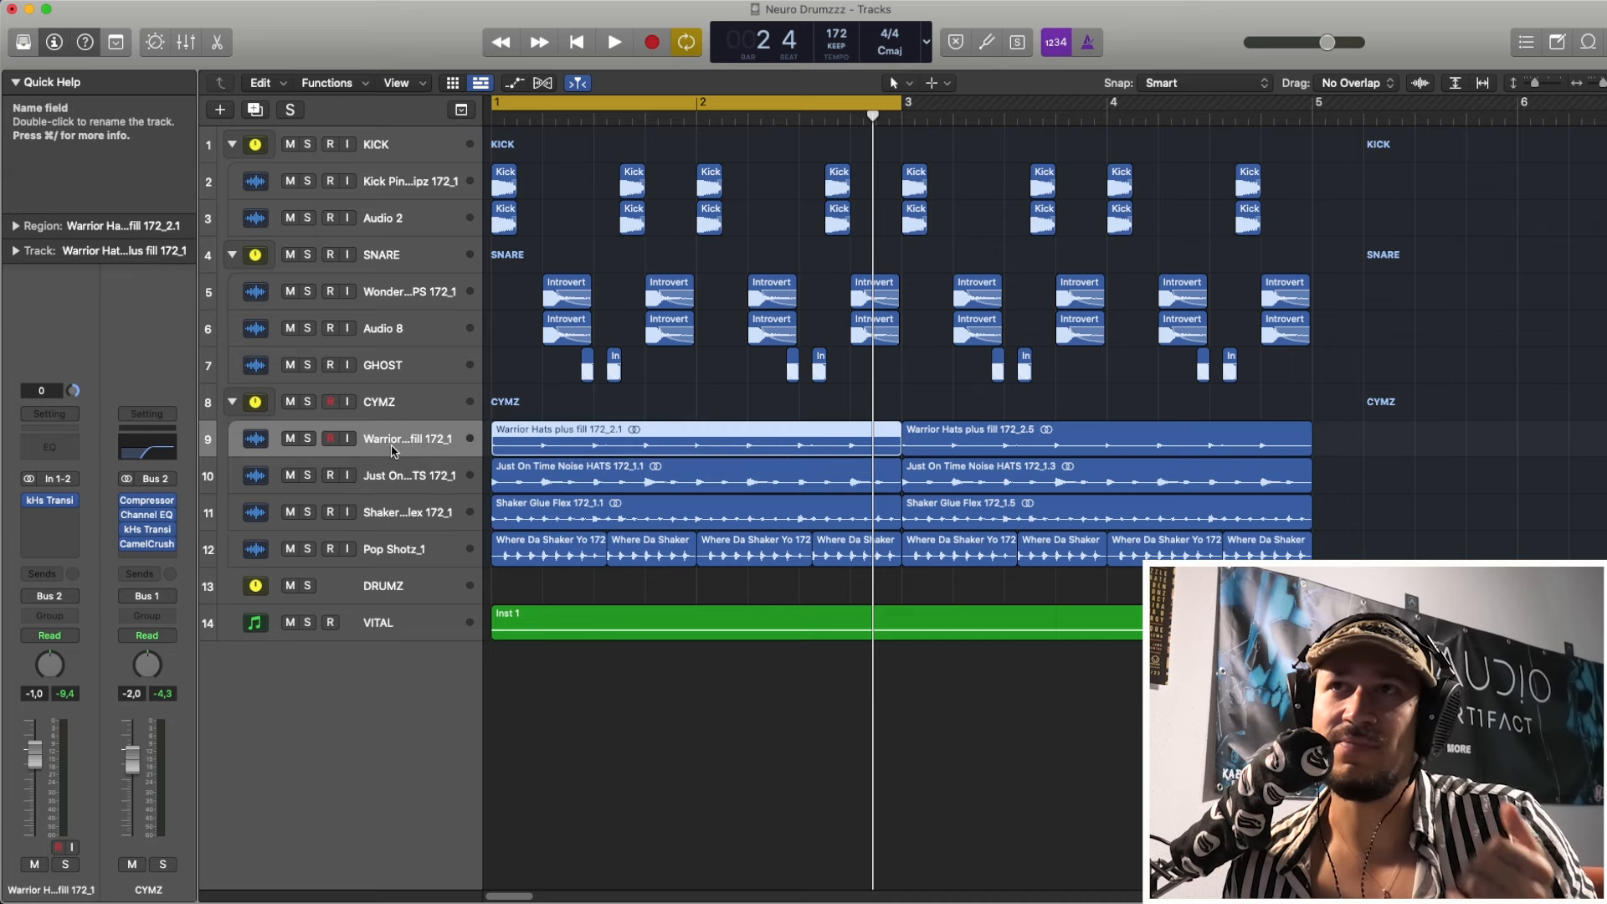
left_click(62, 499)
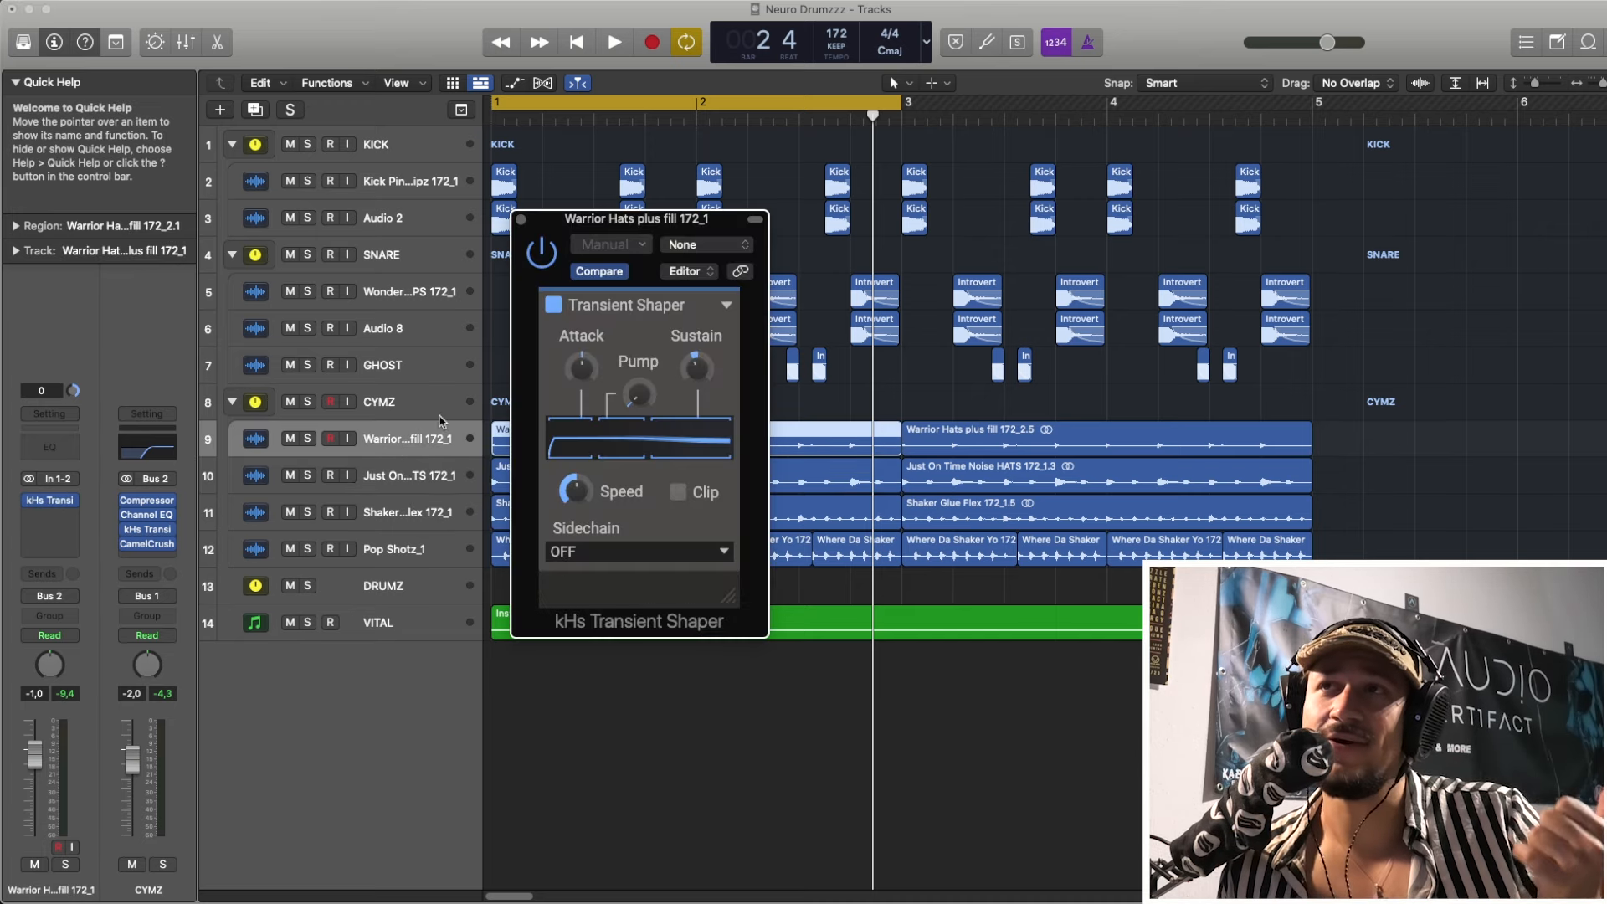
left_click(310, 439)
key("space")
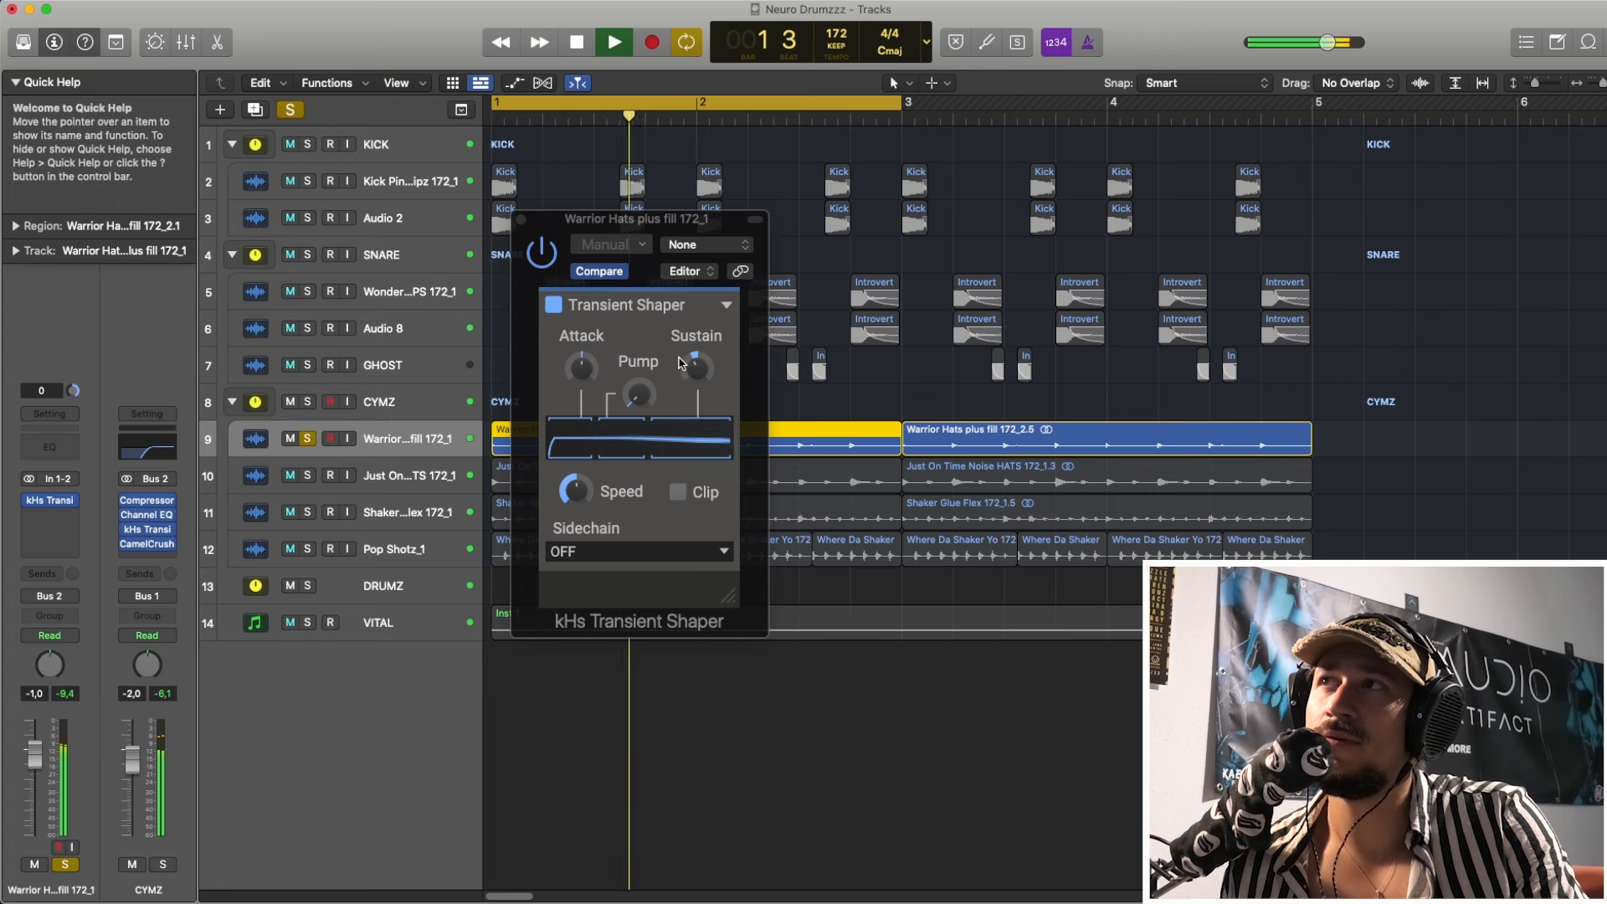
- Try a stronger sustain cut in the Warrior Hats Transient Shaper and revert to the previous setting
left_click_drag(680, 361, 645, 291)
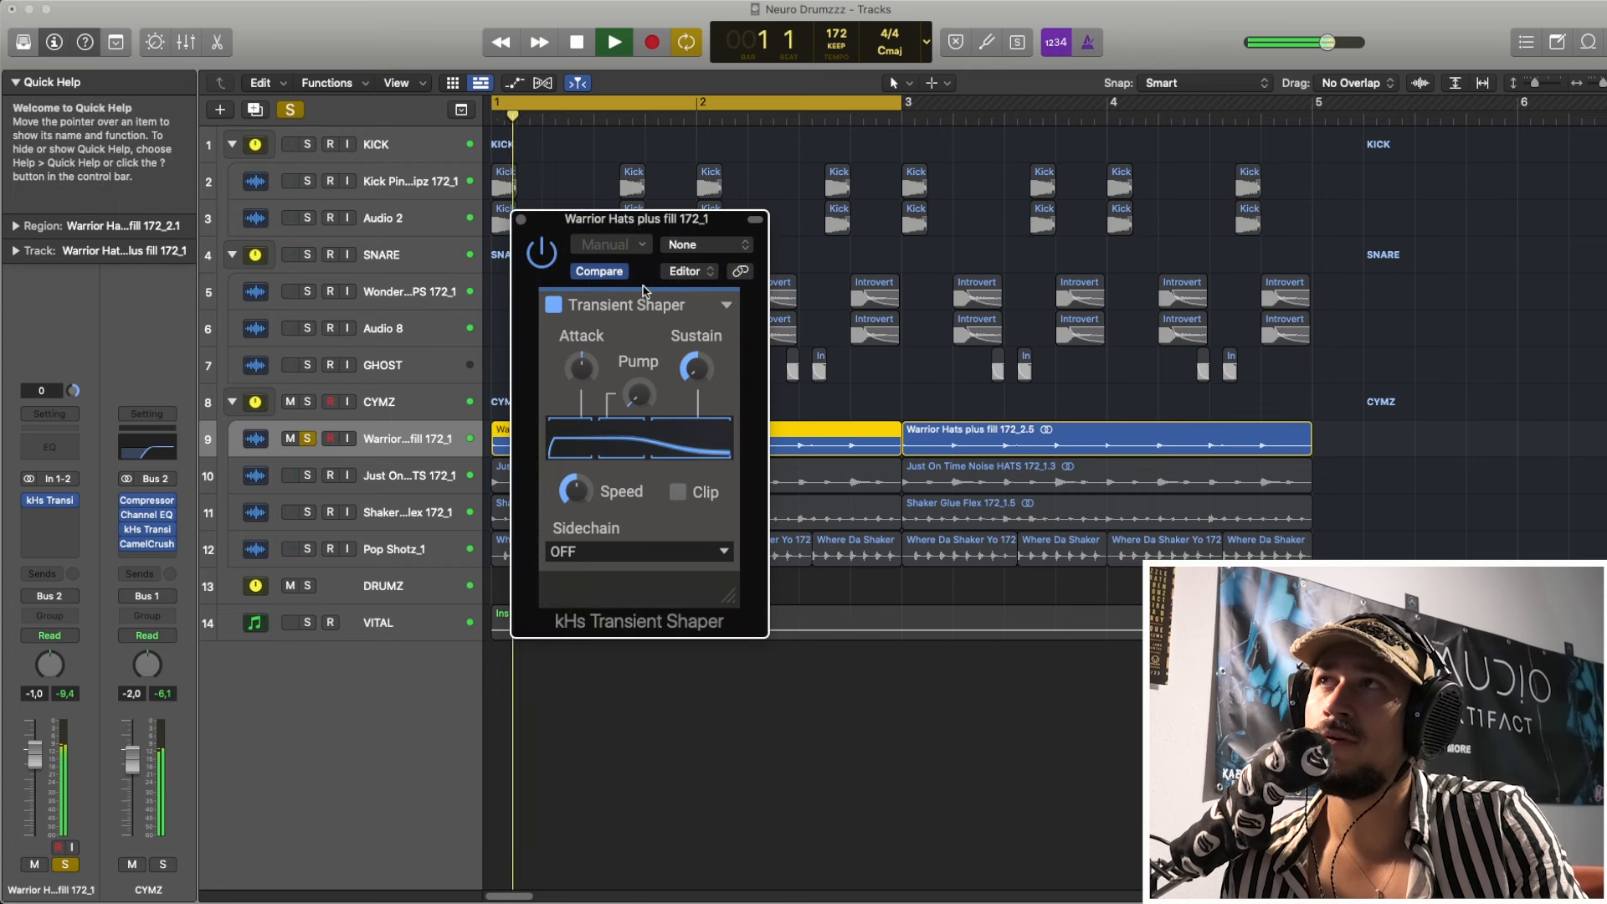
key("space")
left_click(623, 274)
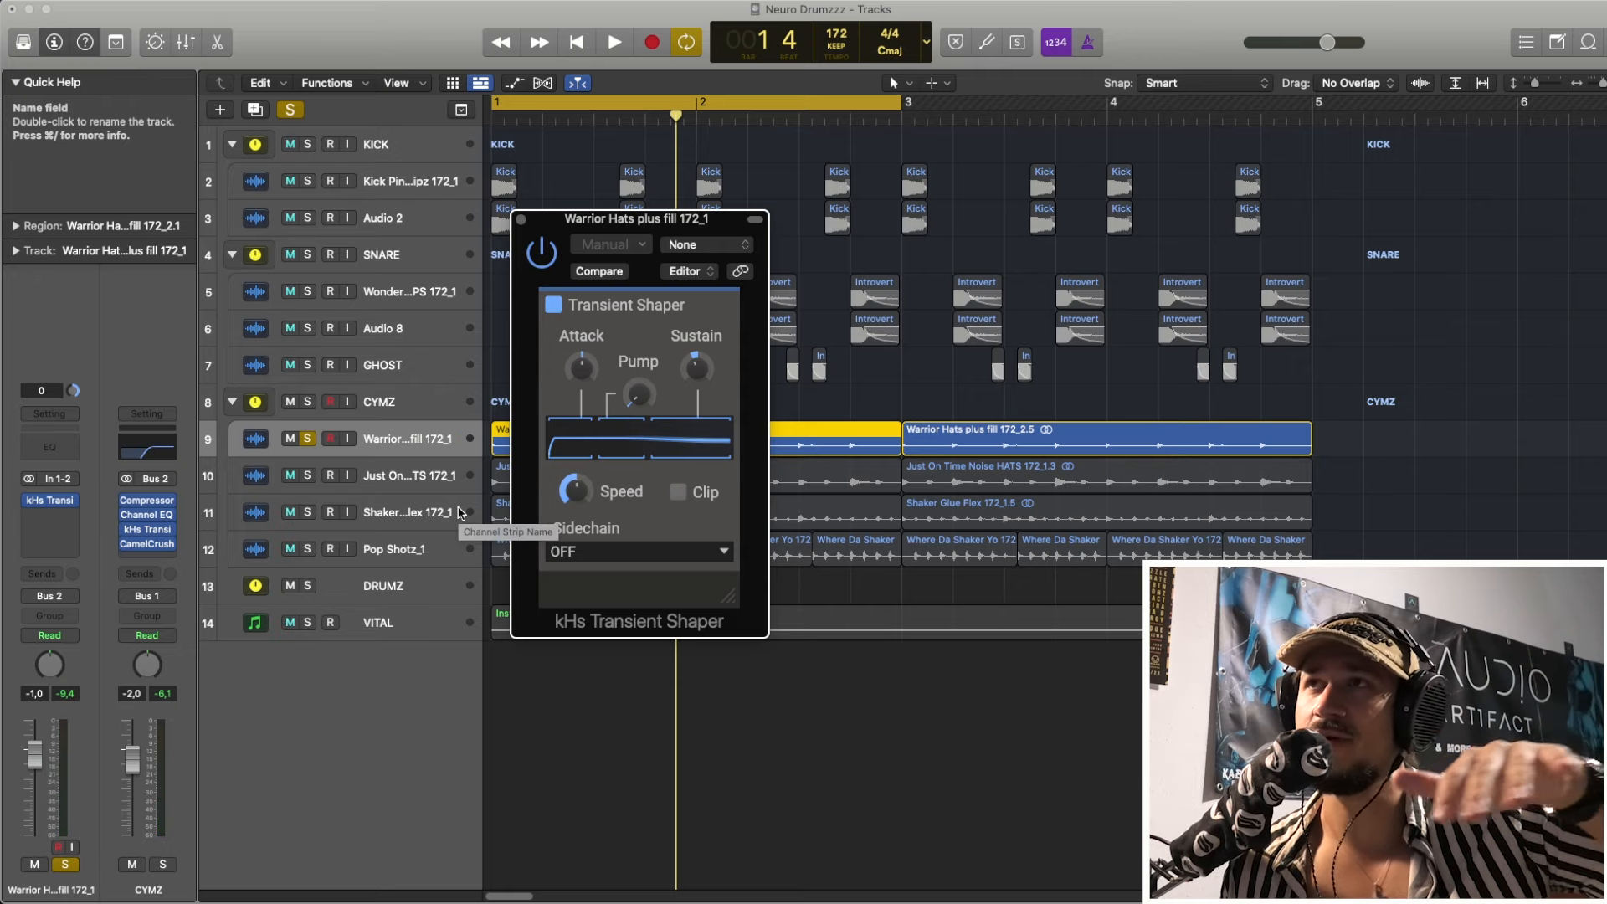
- Solo Just On Time Noise HATS in place of Warrior Hats, and play it while checking its transient shaping
left_click(307, 476)
left_click(308, 438)
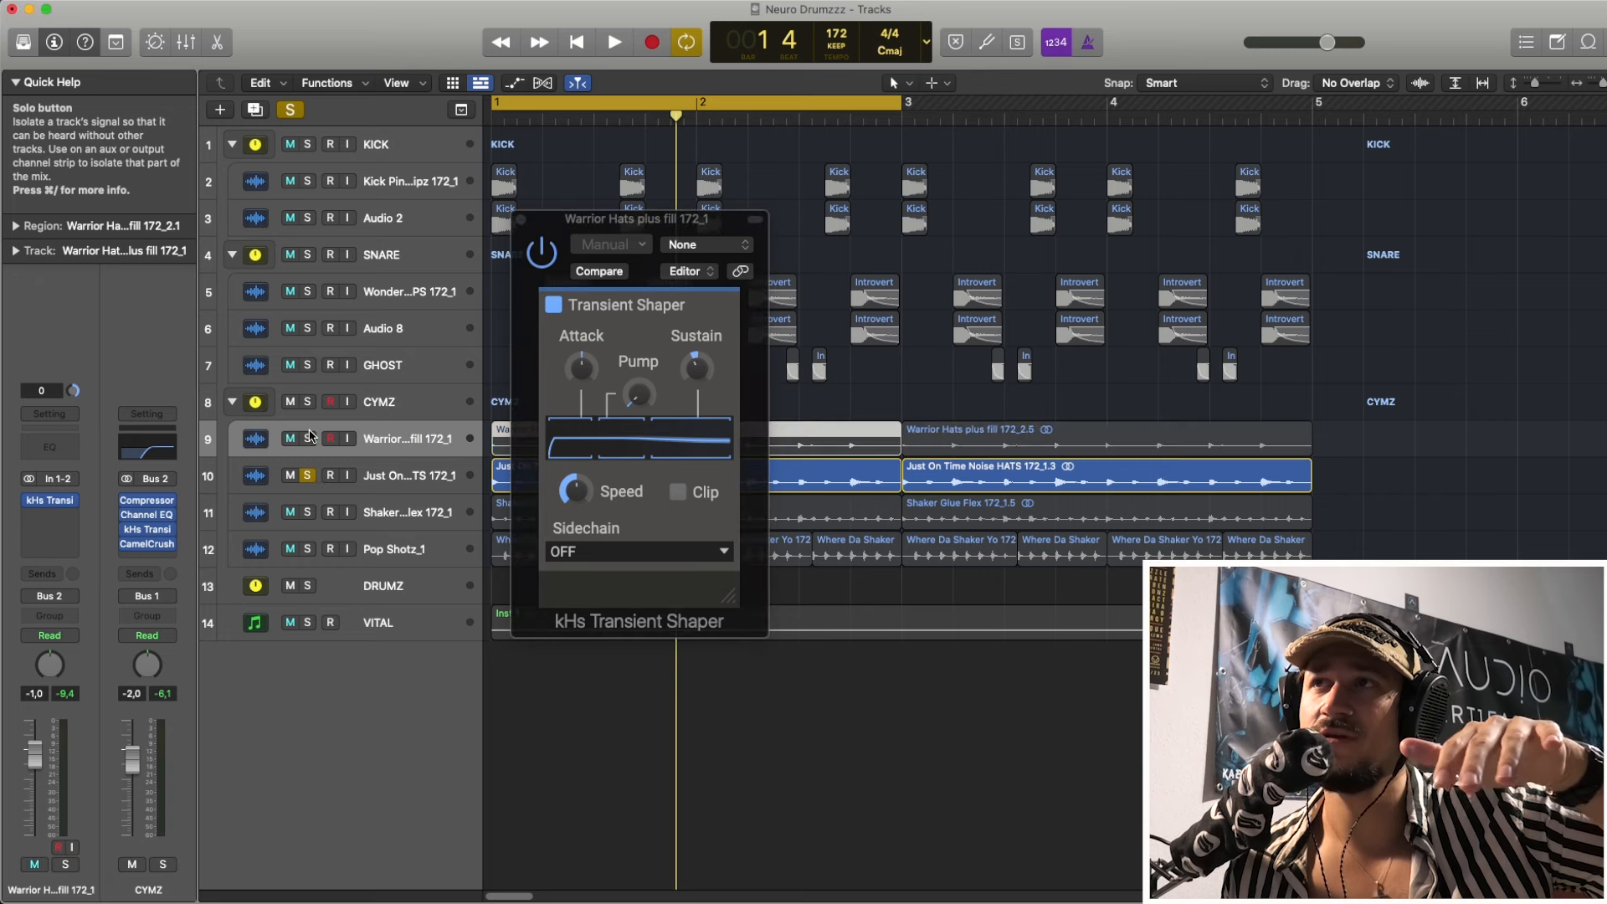
left_click(390, 477)
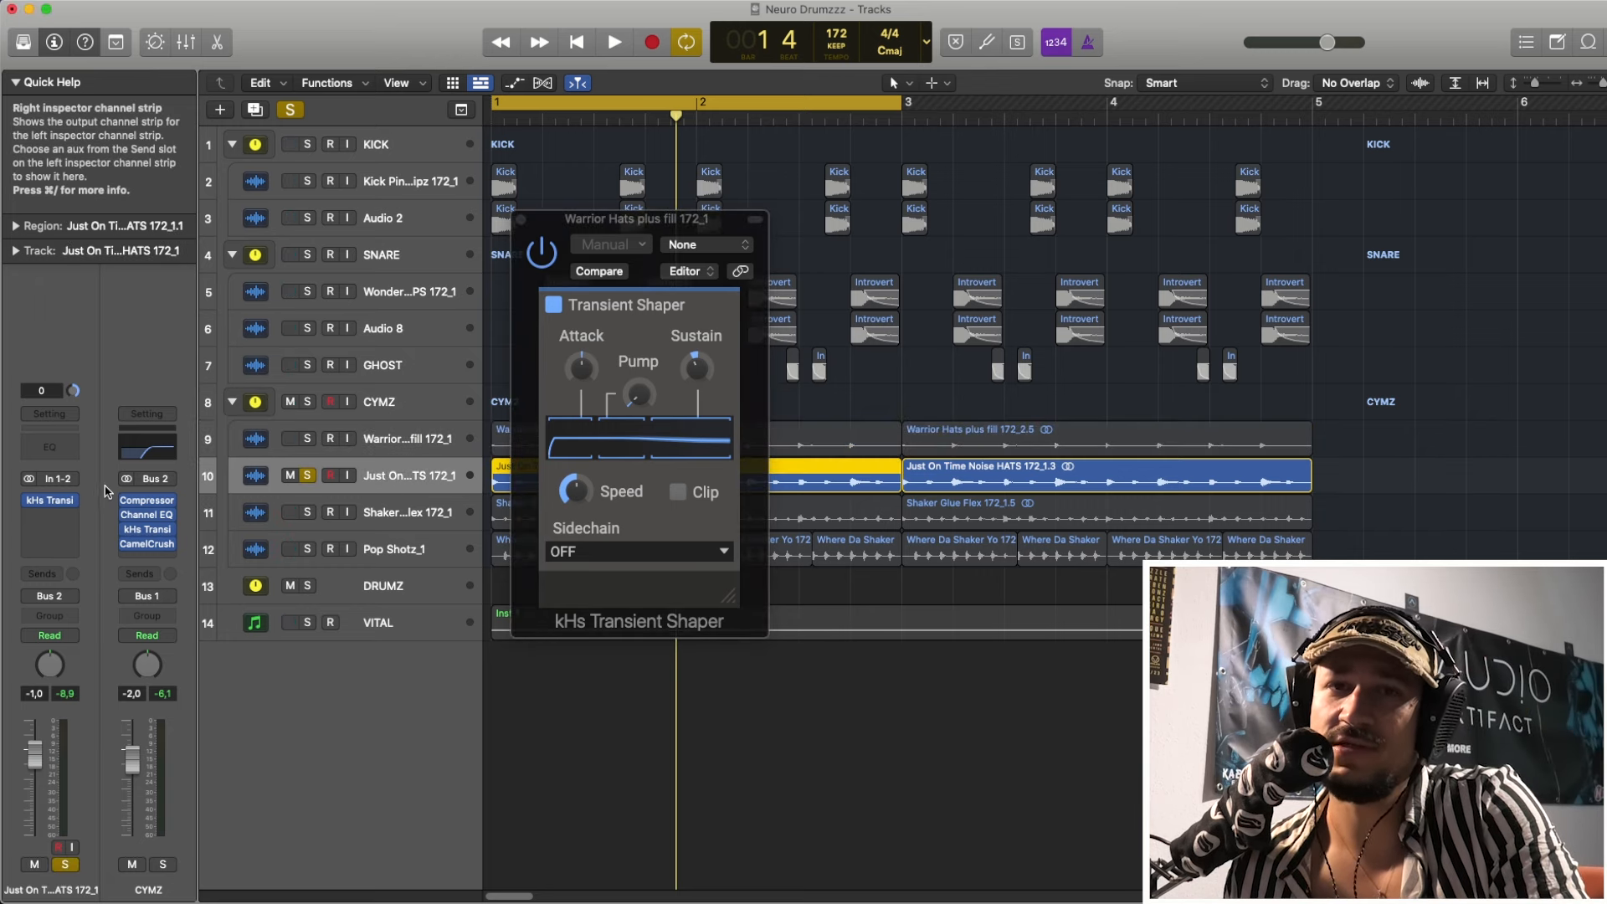
key("space")
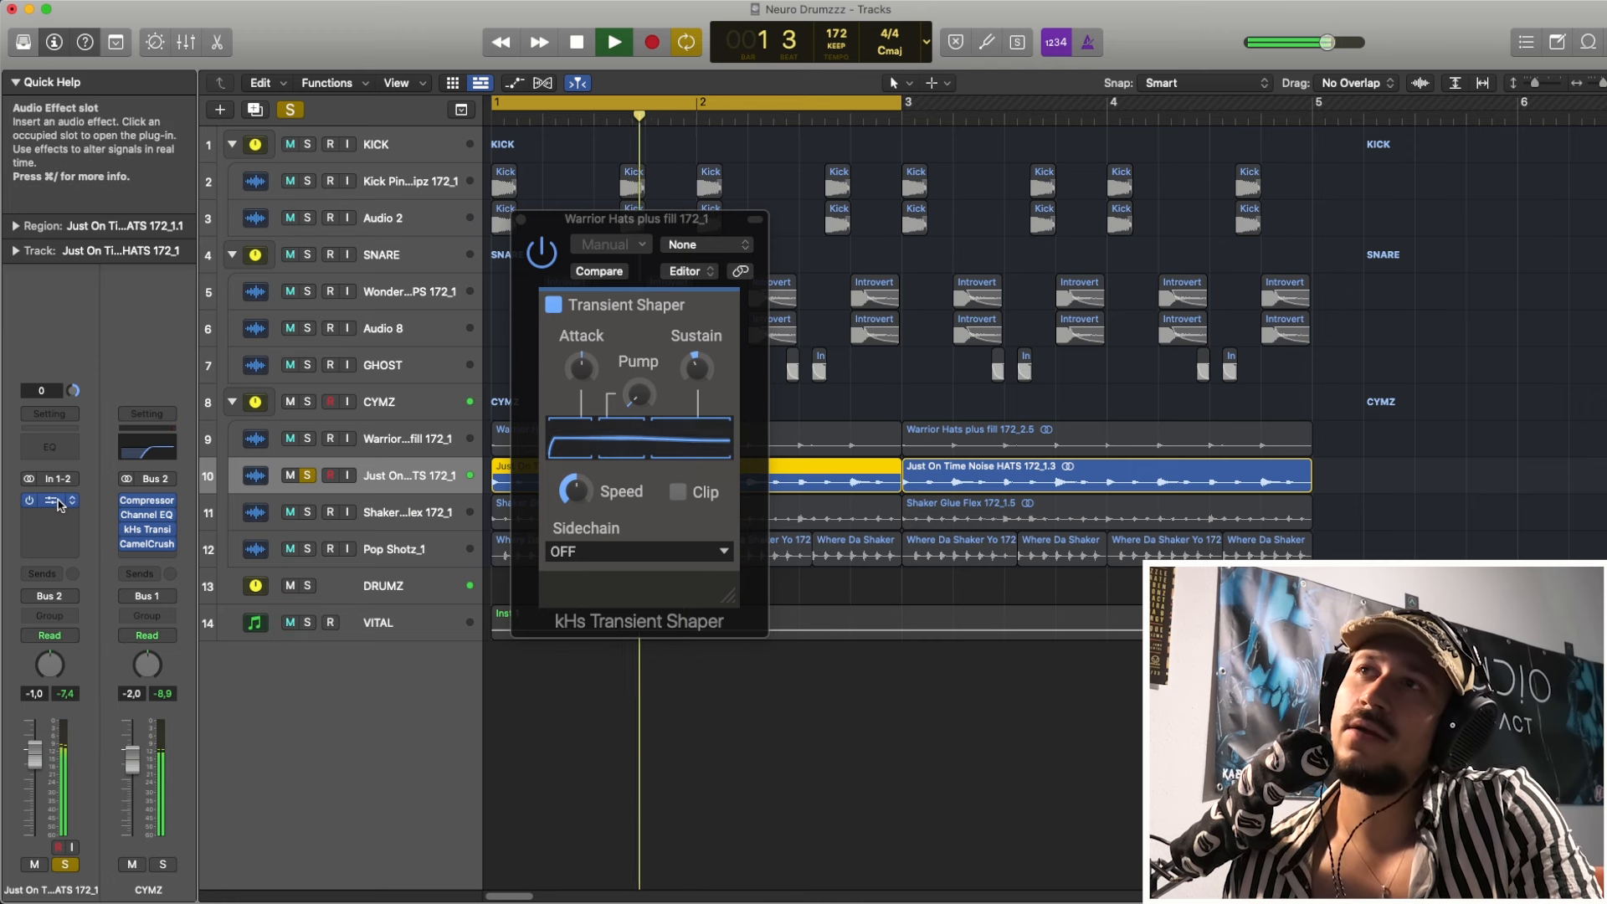
left_click(57, 501)
key("space")
left_click(59, 504)
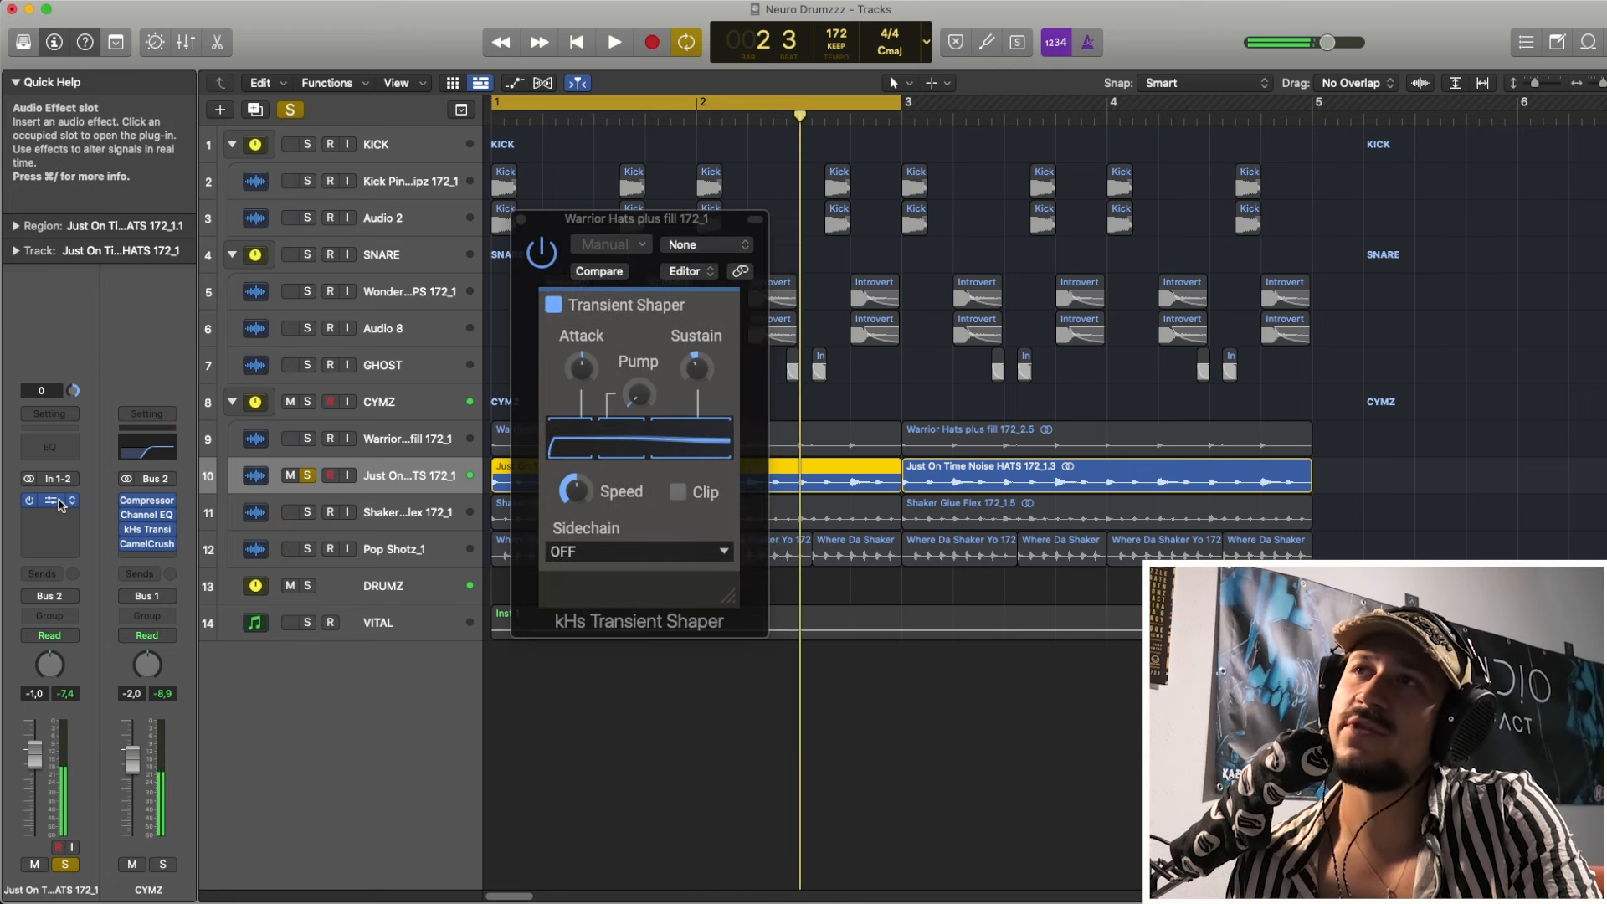
left_click(696, 374)
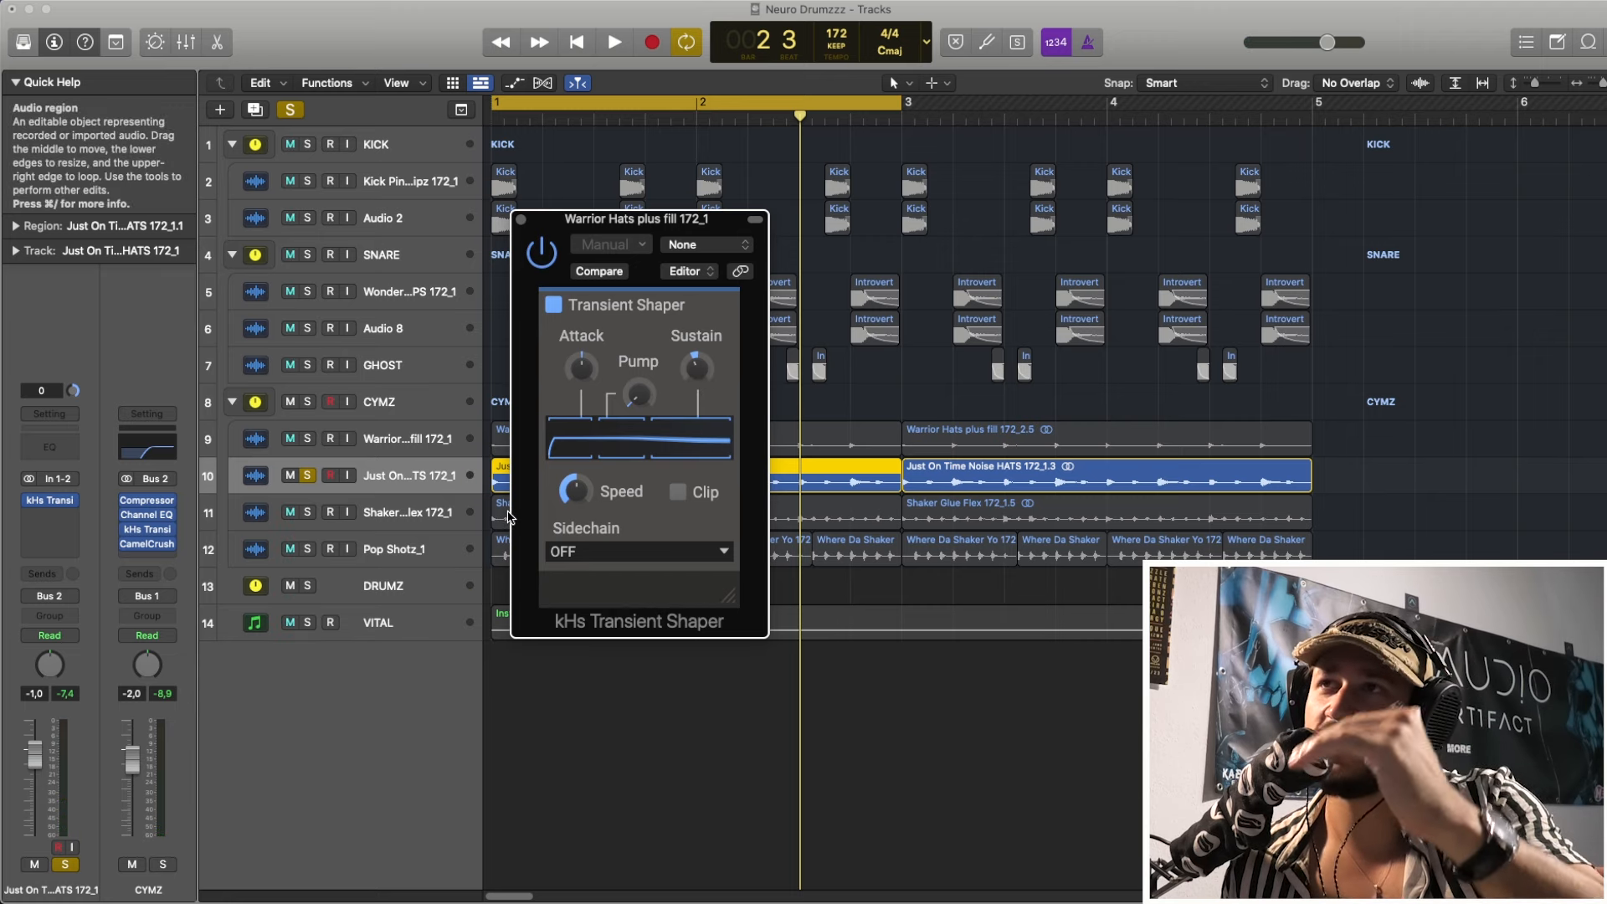
- Move the solo to Shaker Glue Flex, close the Warrior Hats Transient Shaper, and play the shaker
left_click(308, 512)
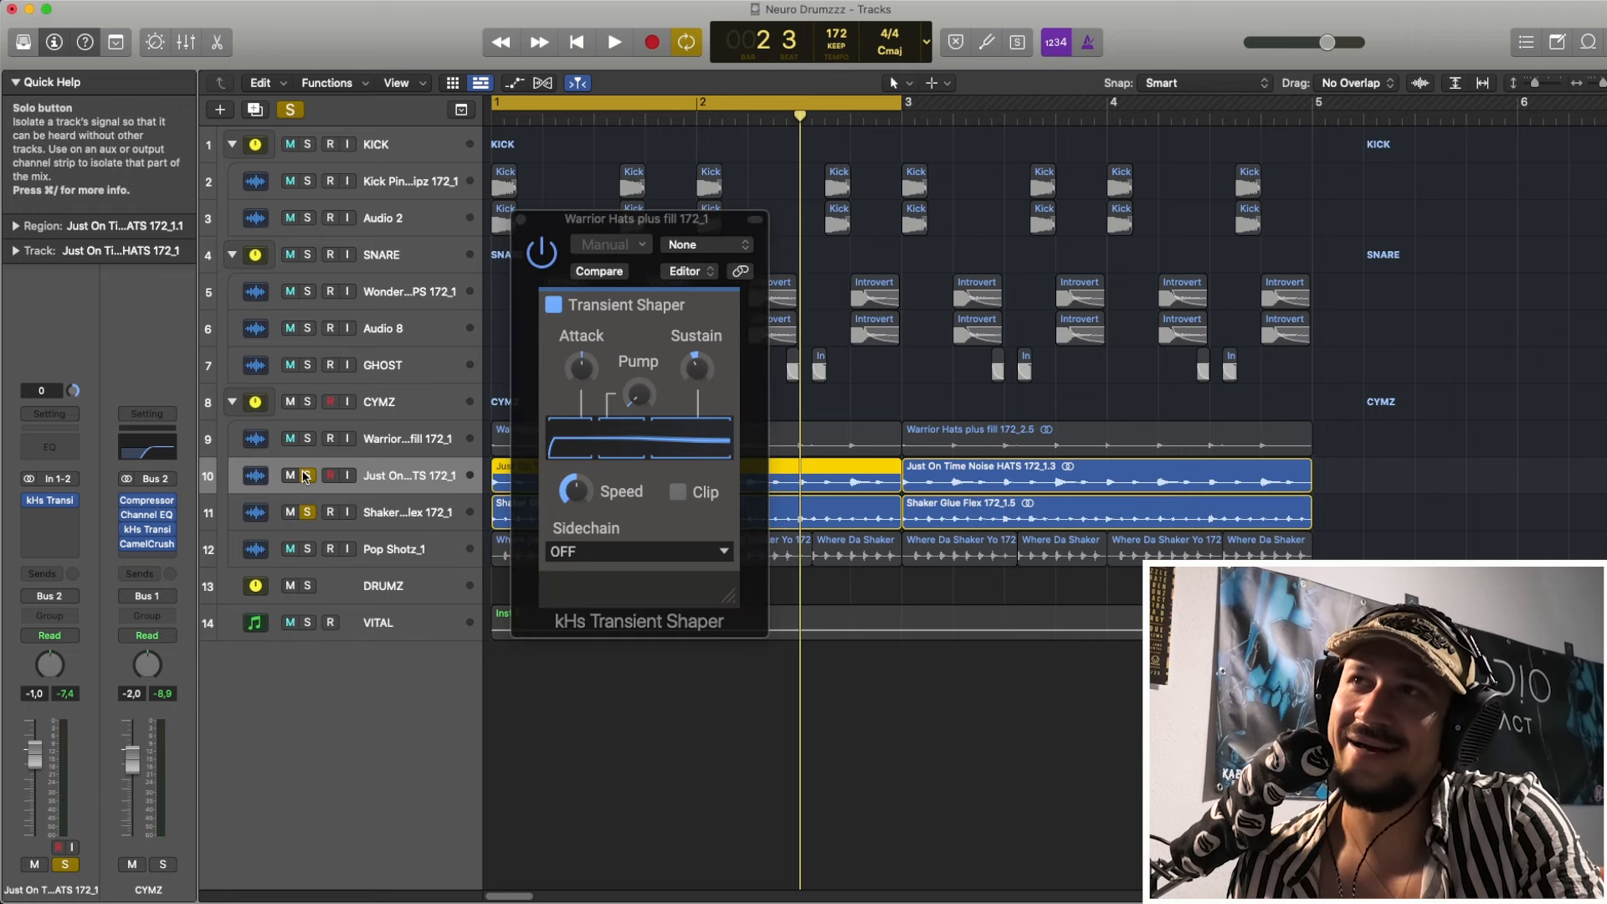
left_click(306, 476)
left_click(385, 511)
left_click(521, 219)
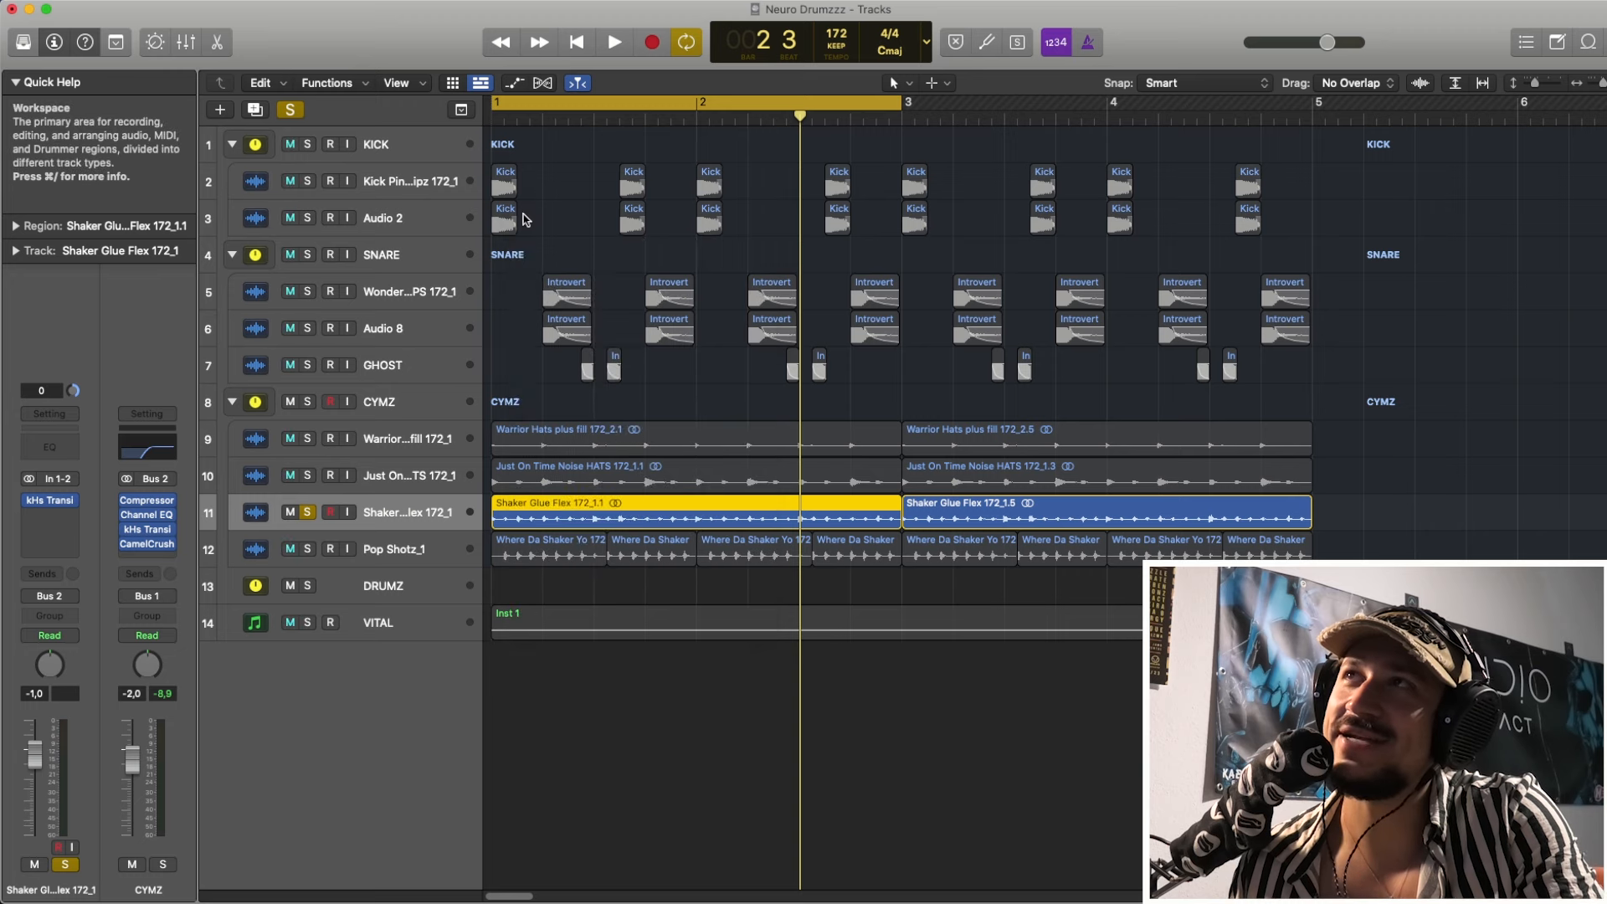
key("space")
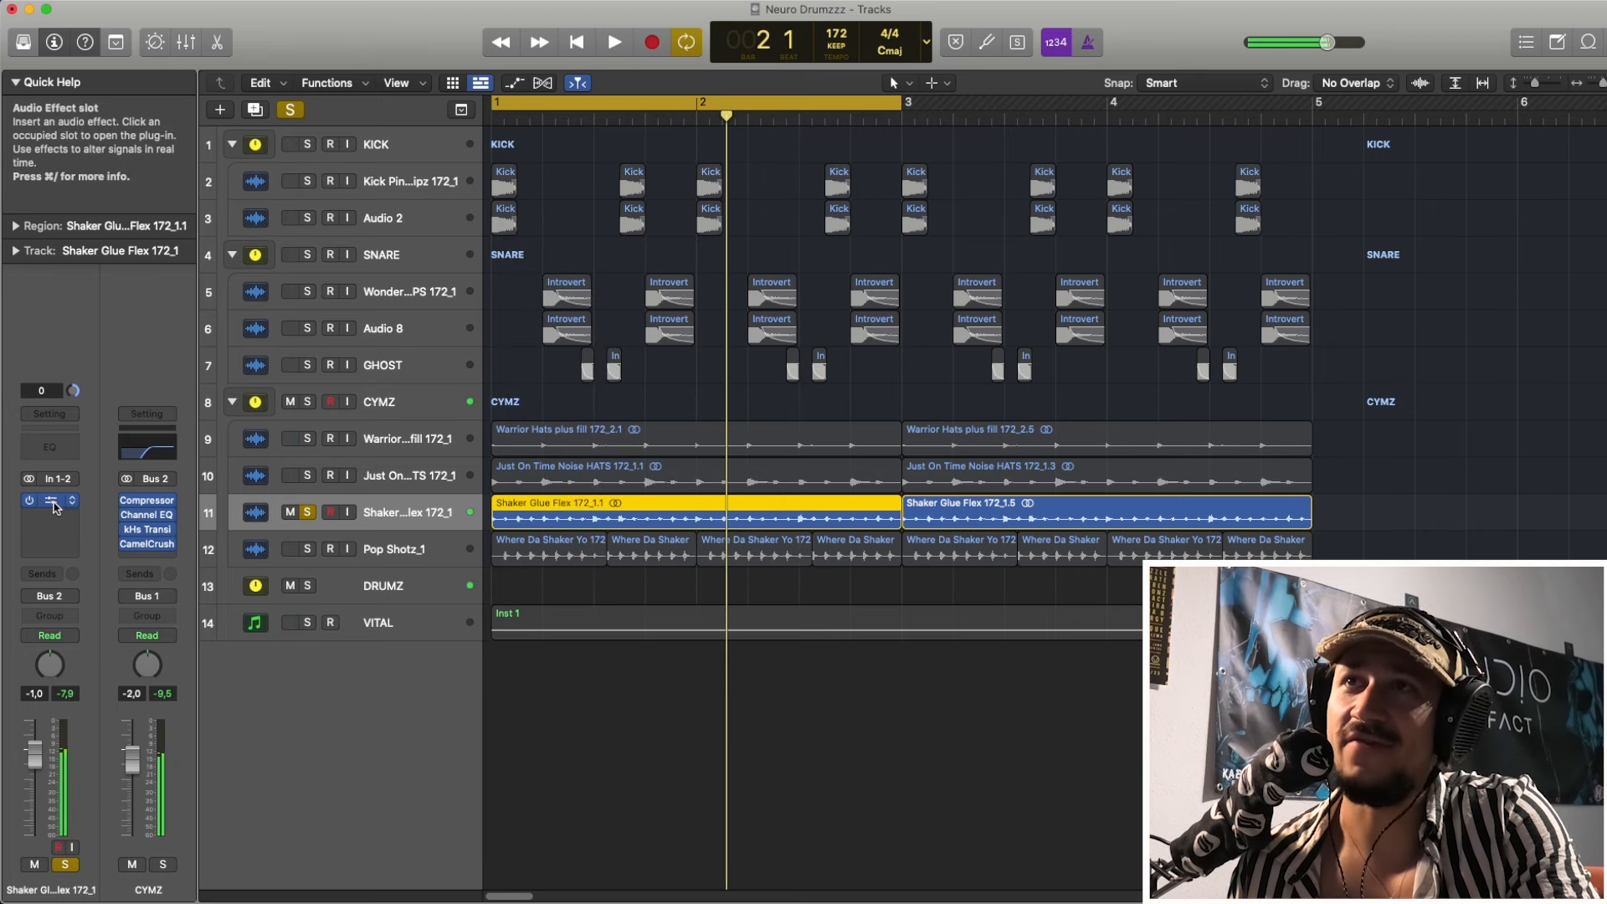
- Open Shaker Glue Flex's kHs Transient Shaper and compare the shaker with the effect bypassed and active
left_click(52, 503)
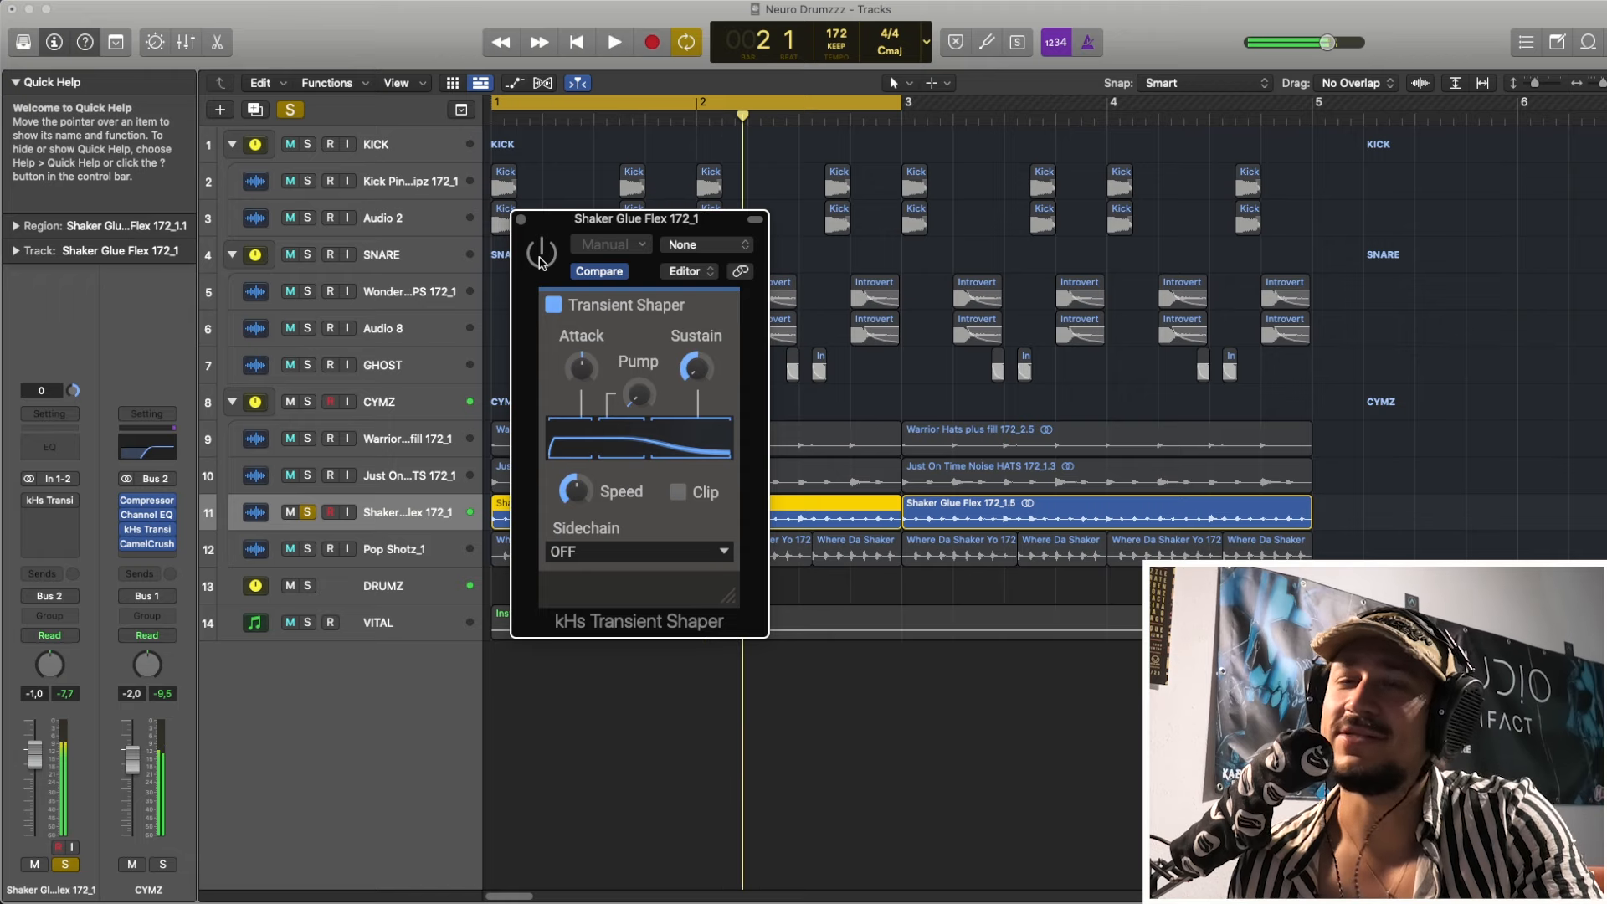
left_click(543, 261)
key("space")
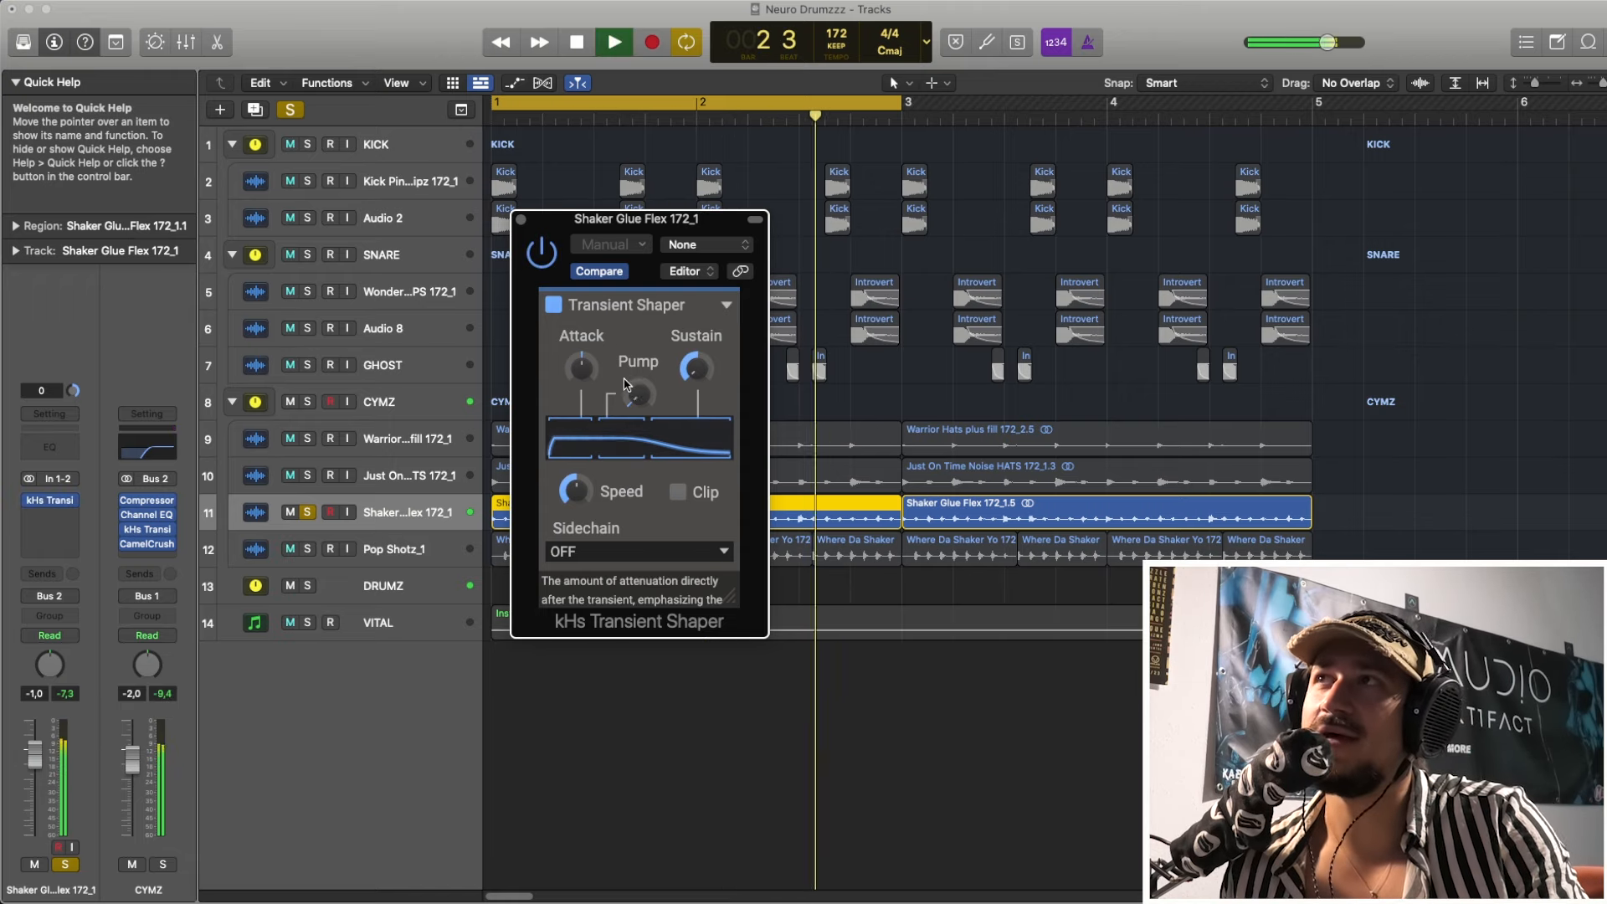
key("space")
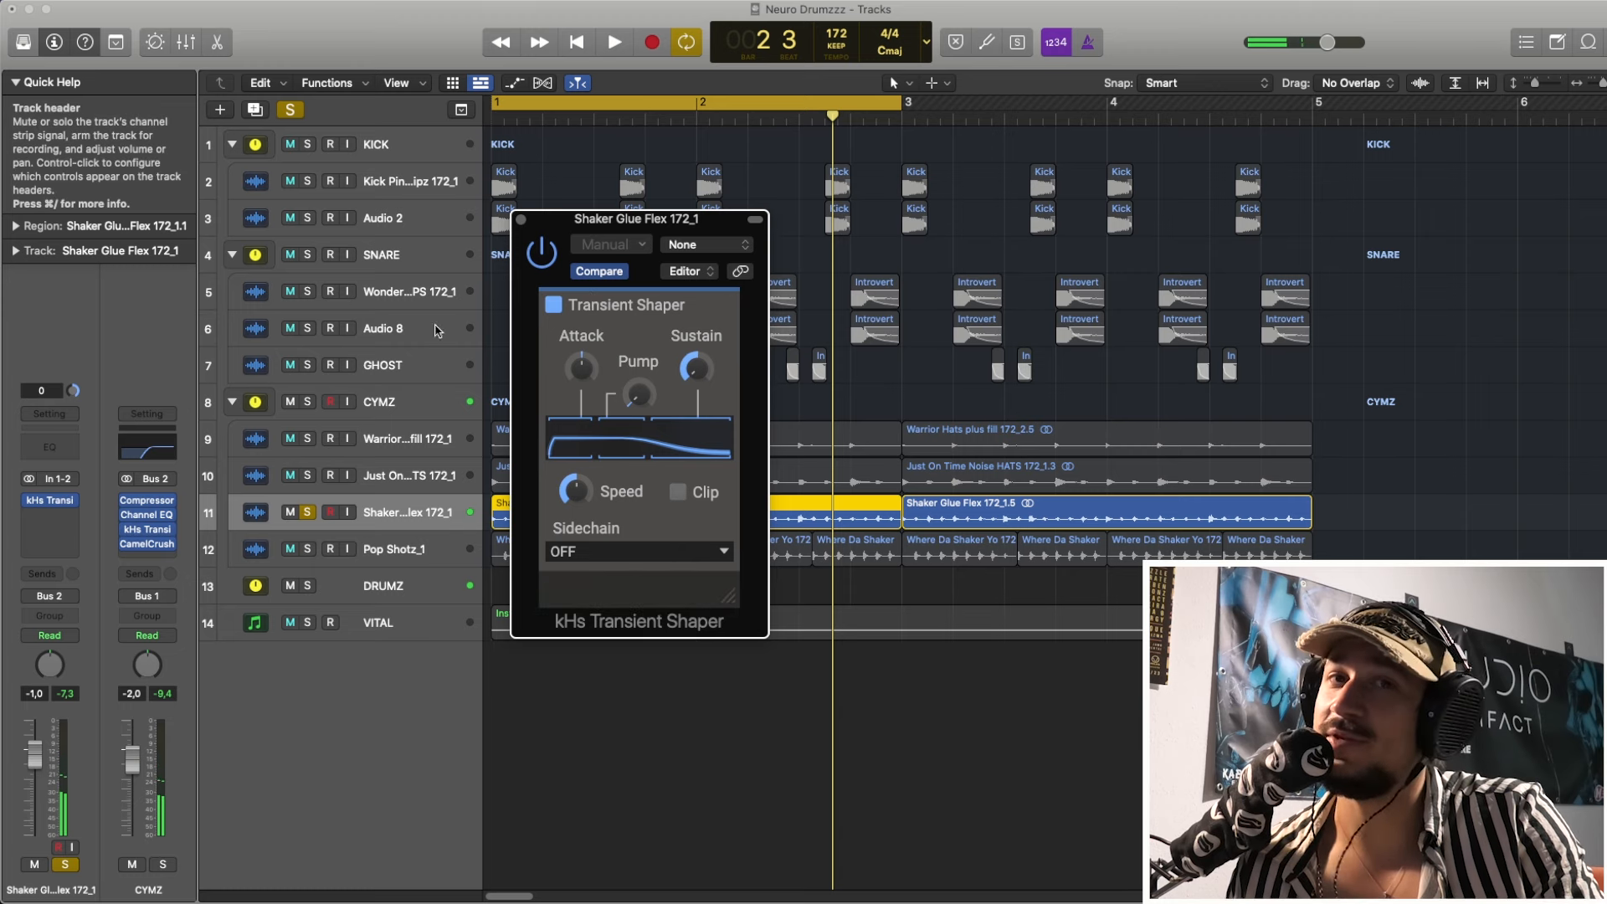
- Solo Pop Shotz_1 in place of the shaker and play it with its first kHs Transient Shaper open
left_click(309, 550)
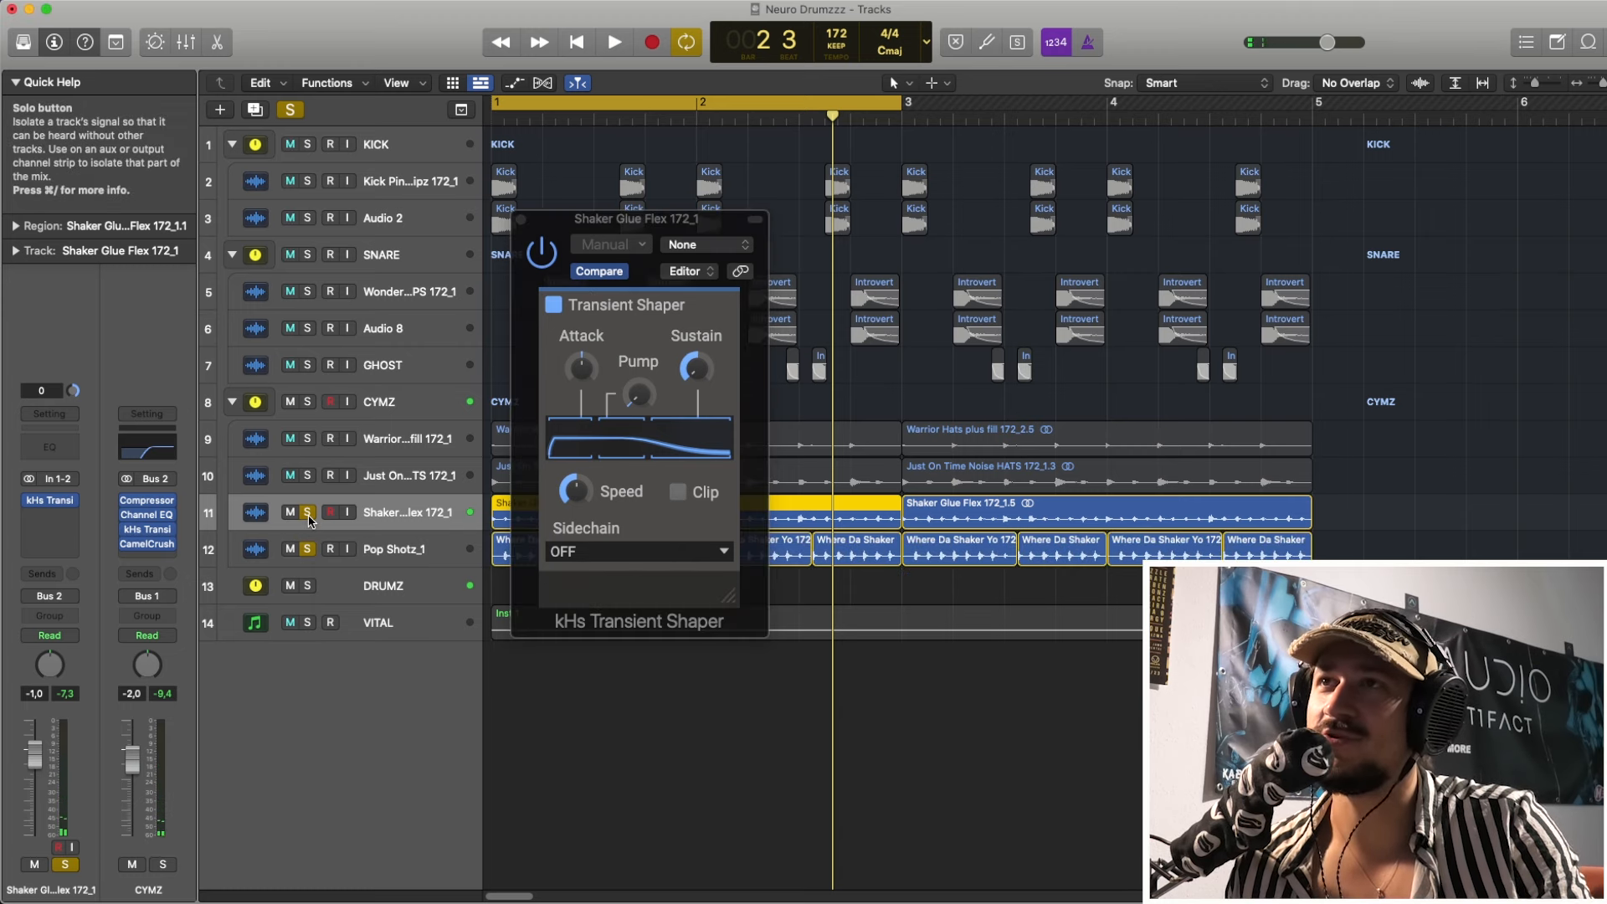
left_click(308, 514)
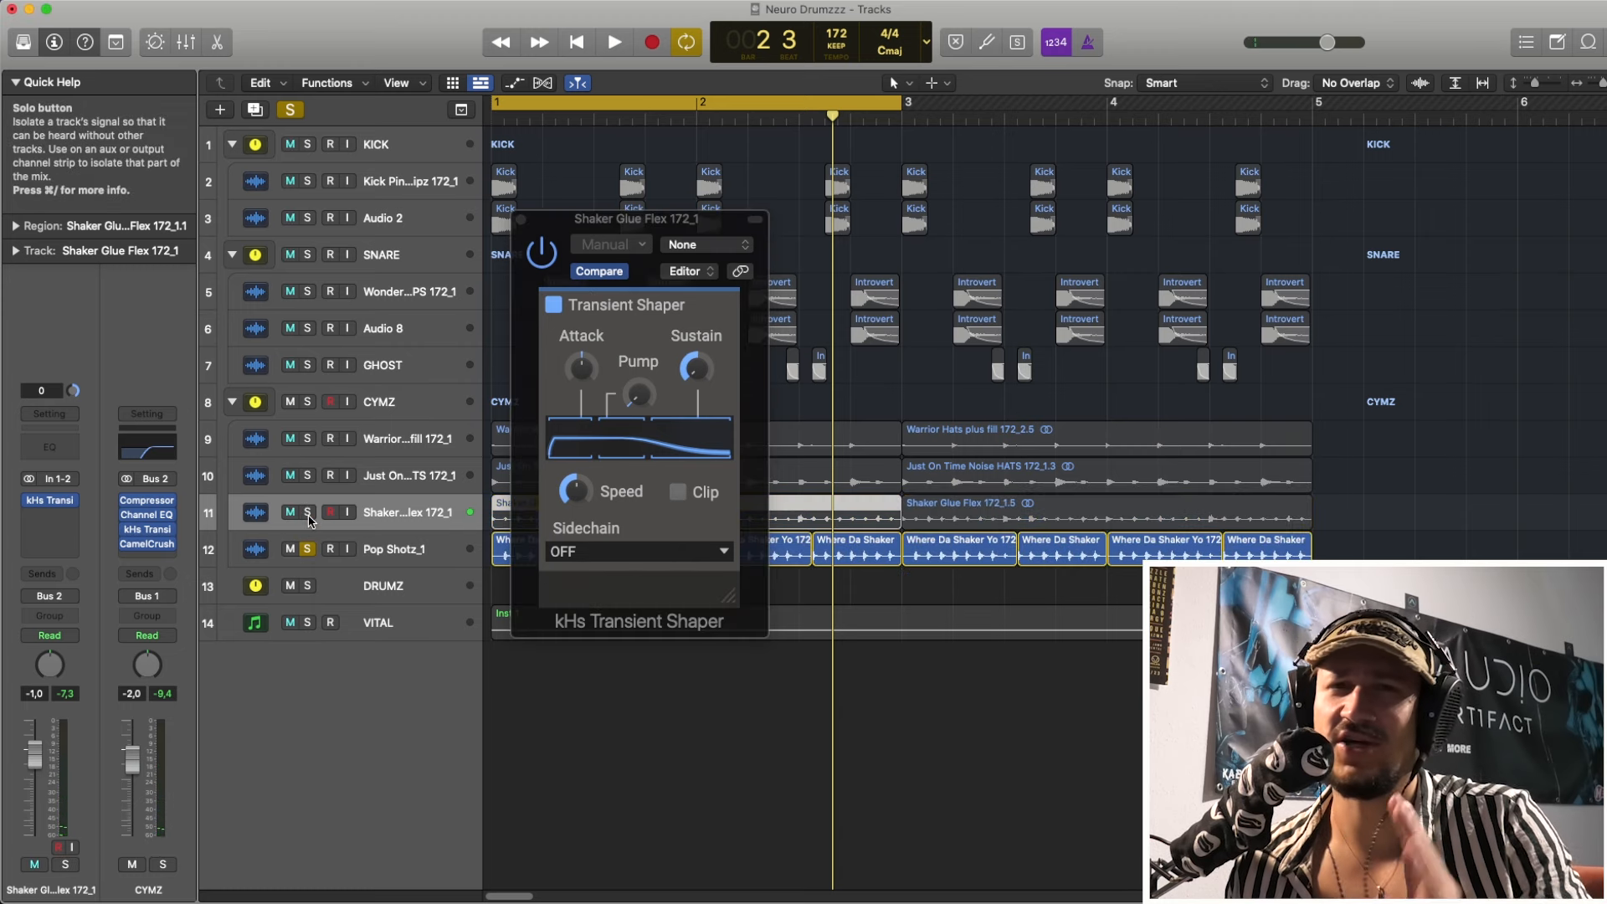
left_click(425, 552)
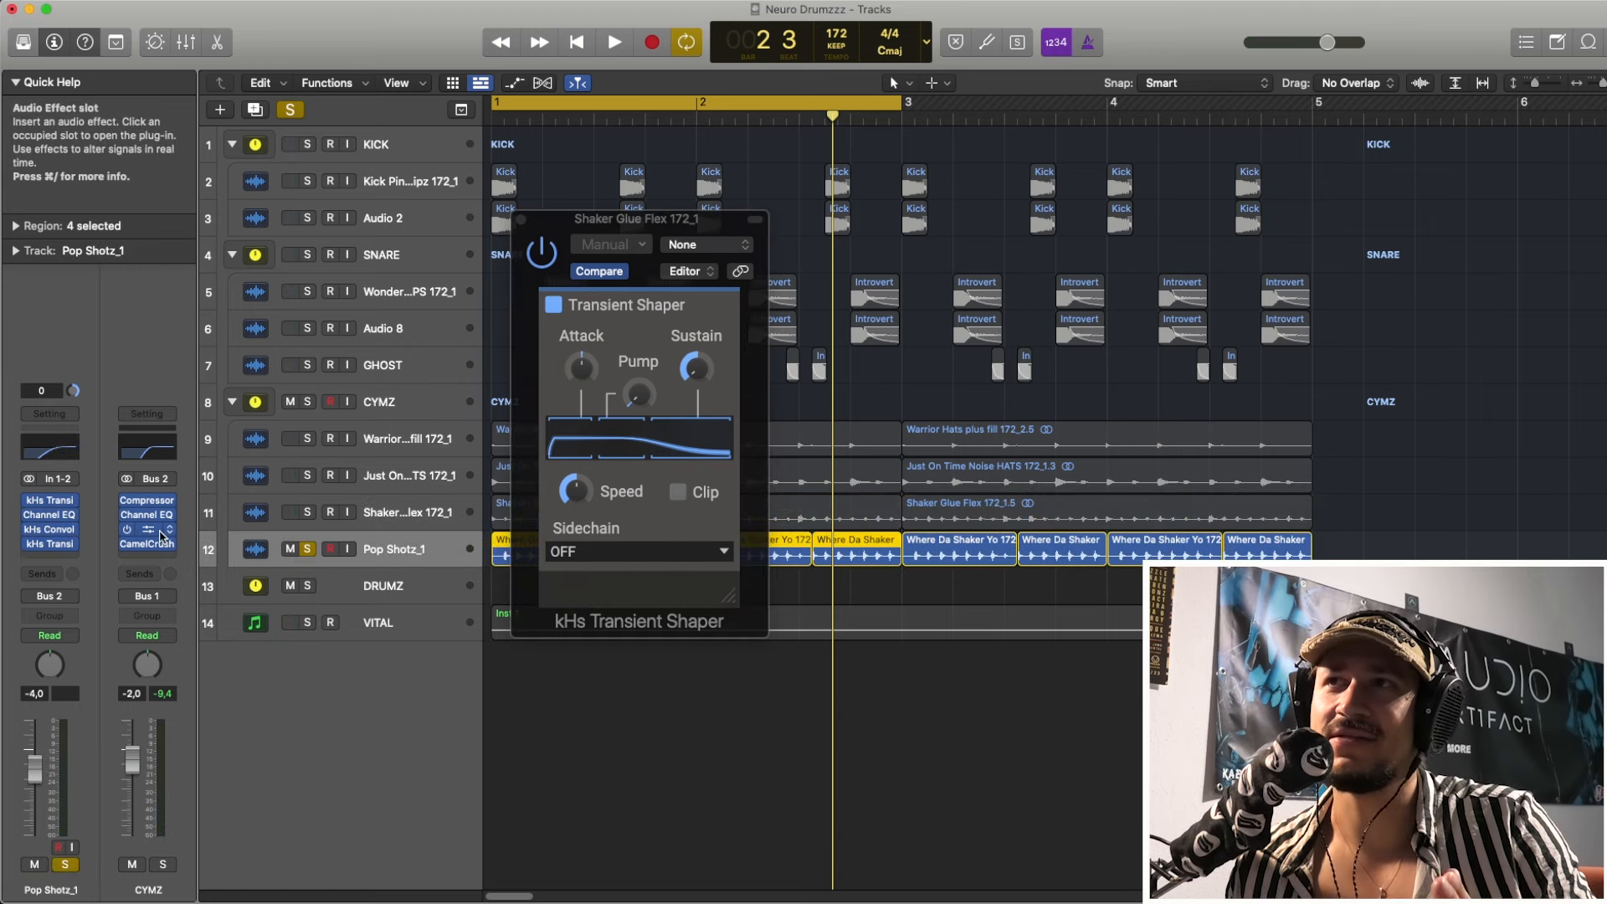
left_click(52, 501)
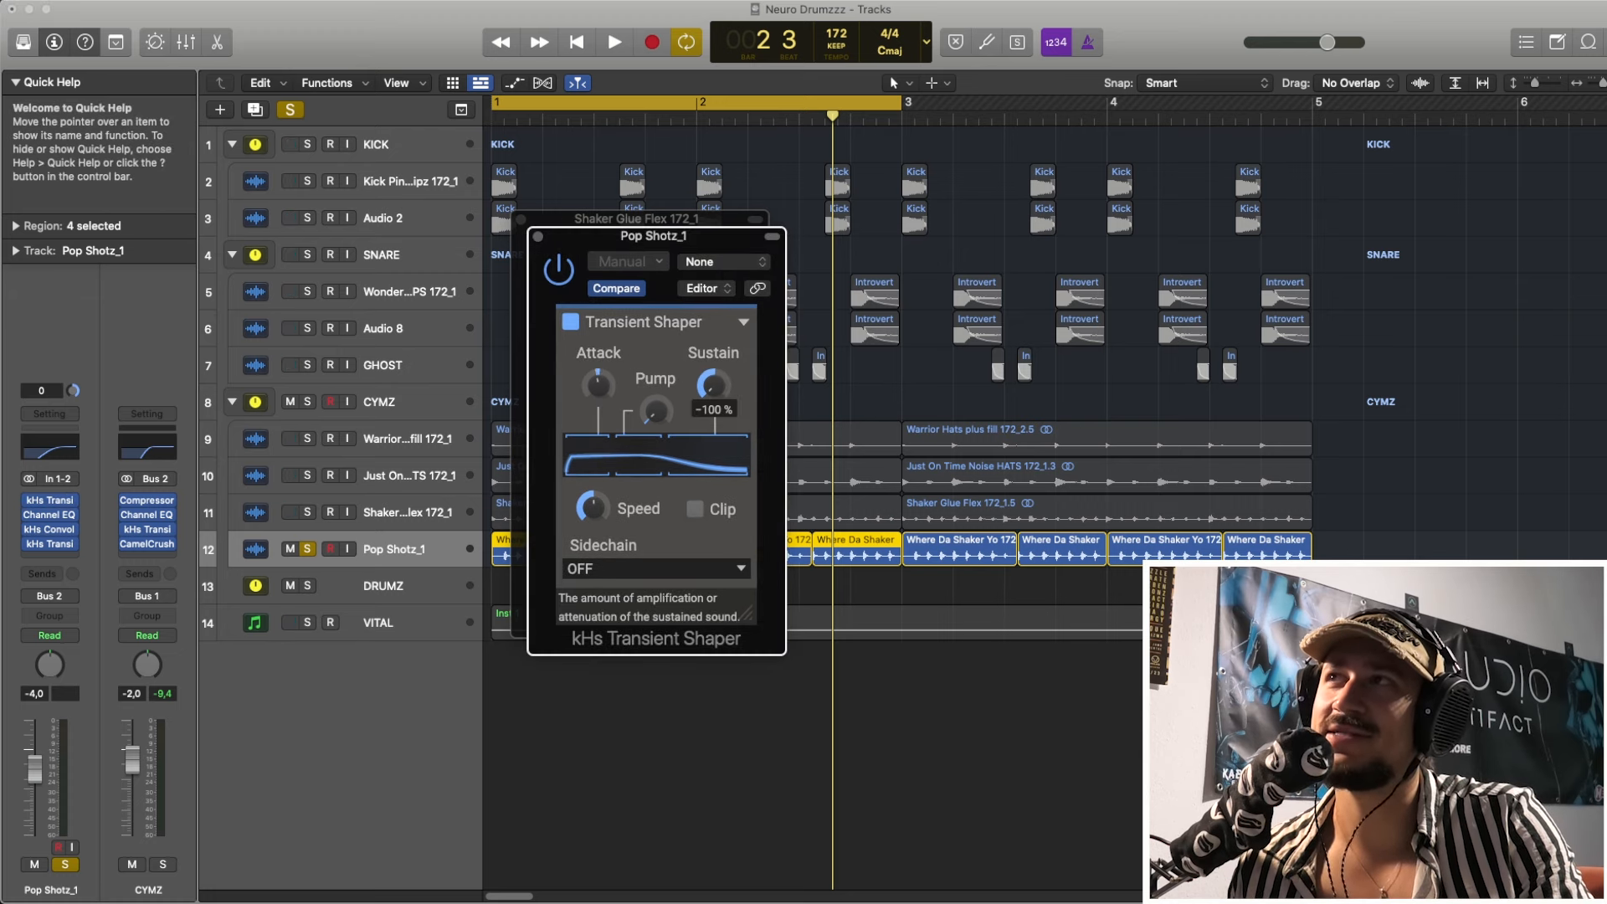
key("space")
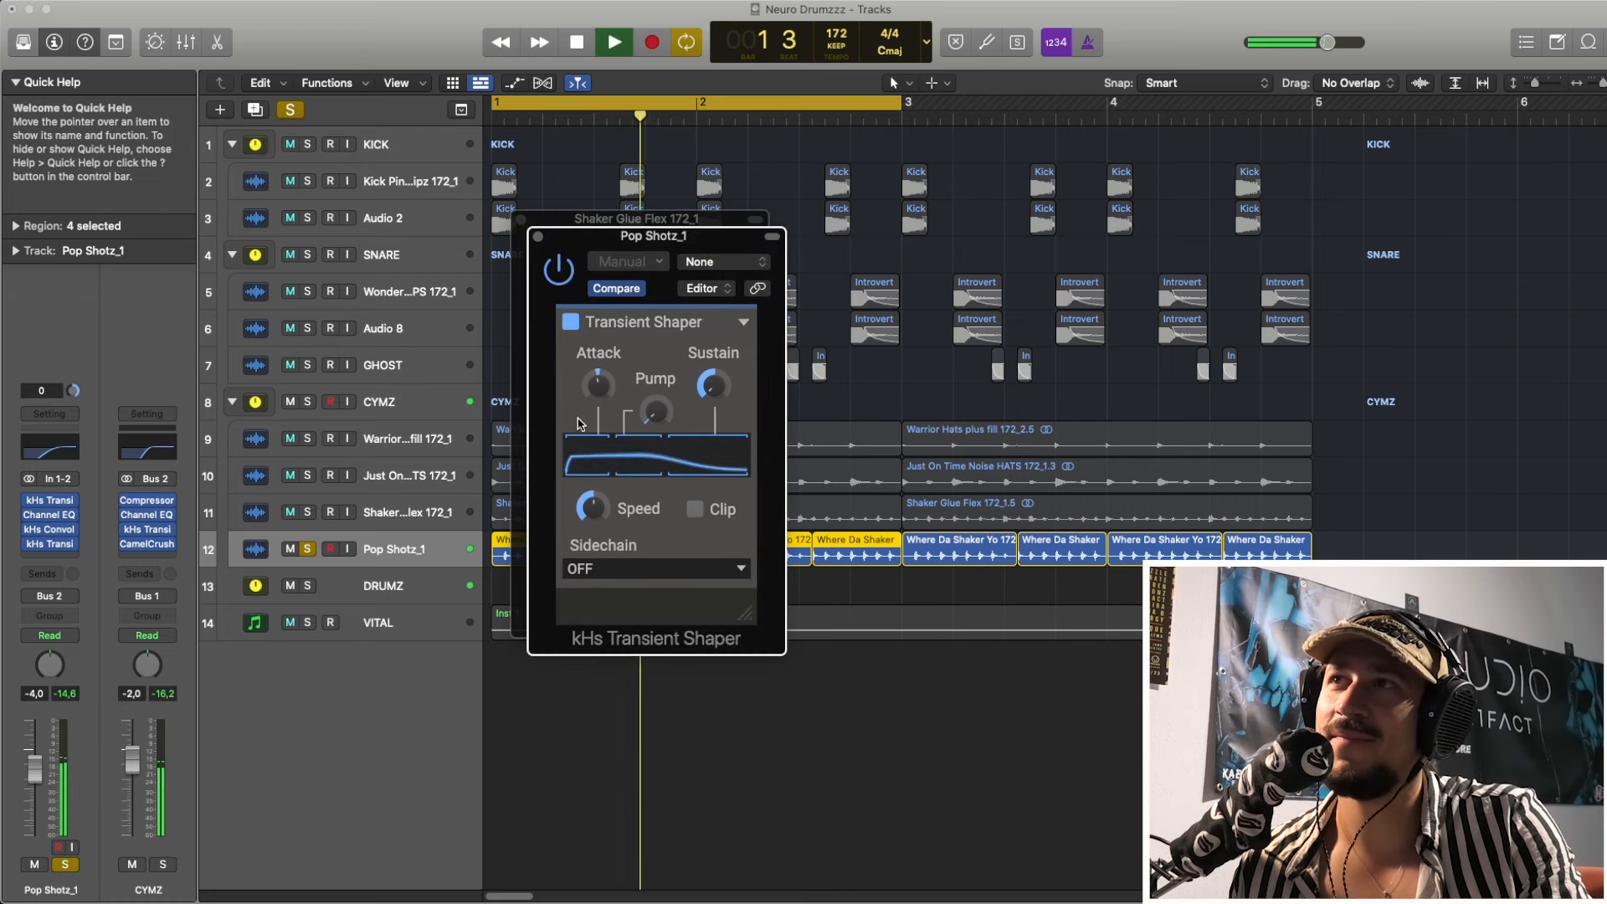
- Compare Pop Shotz_1 with its first Transient Shaper bypassed and active, and close both open Transient Shaper windows
left_click(552, 272)
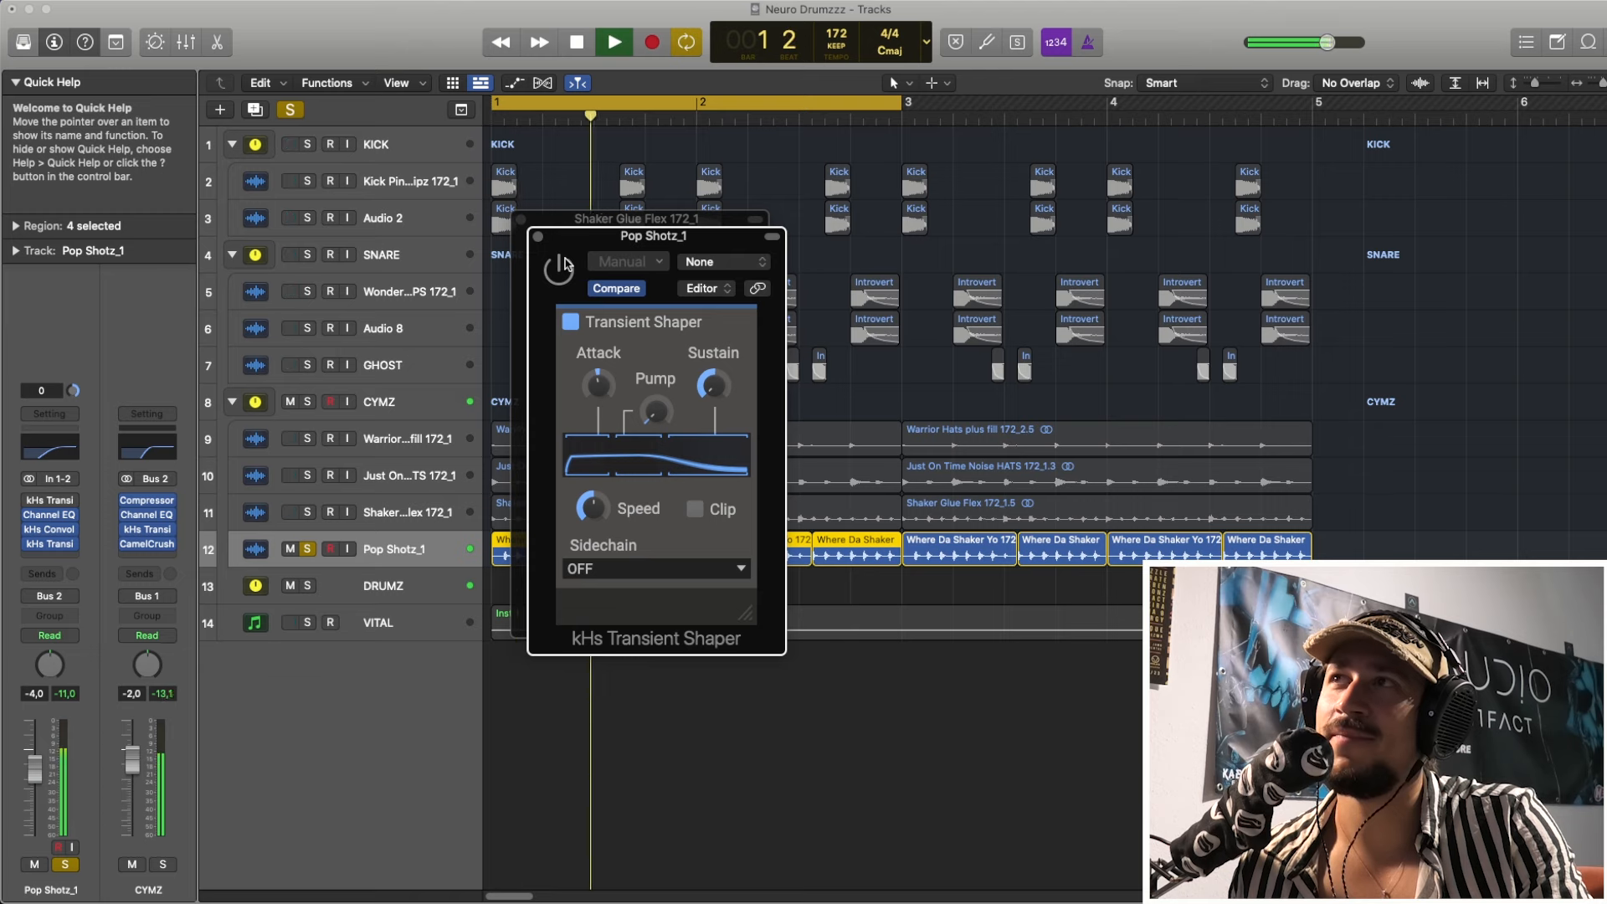
left_click(558, 268)
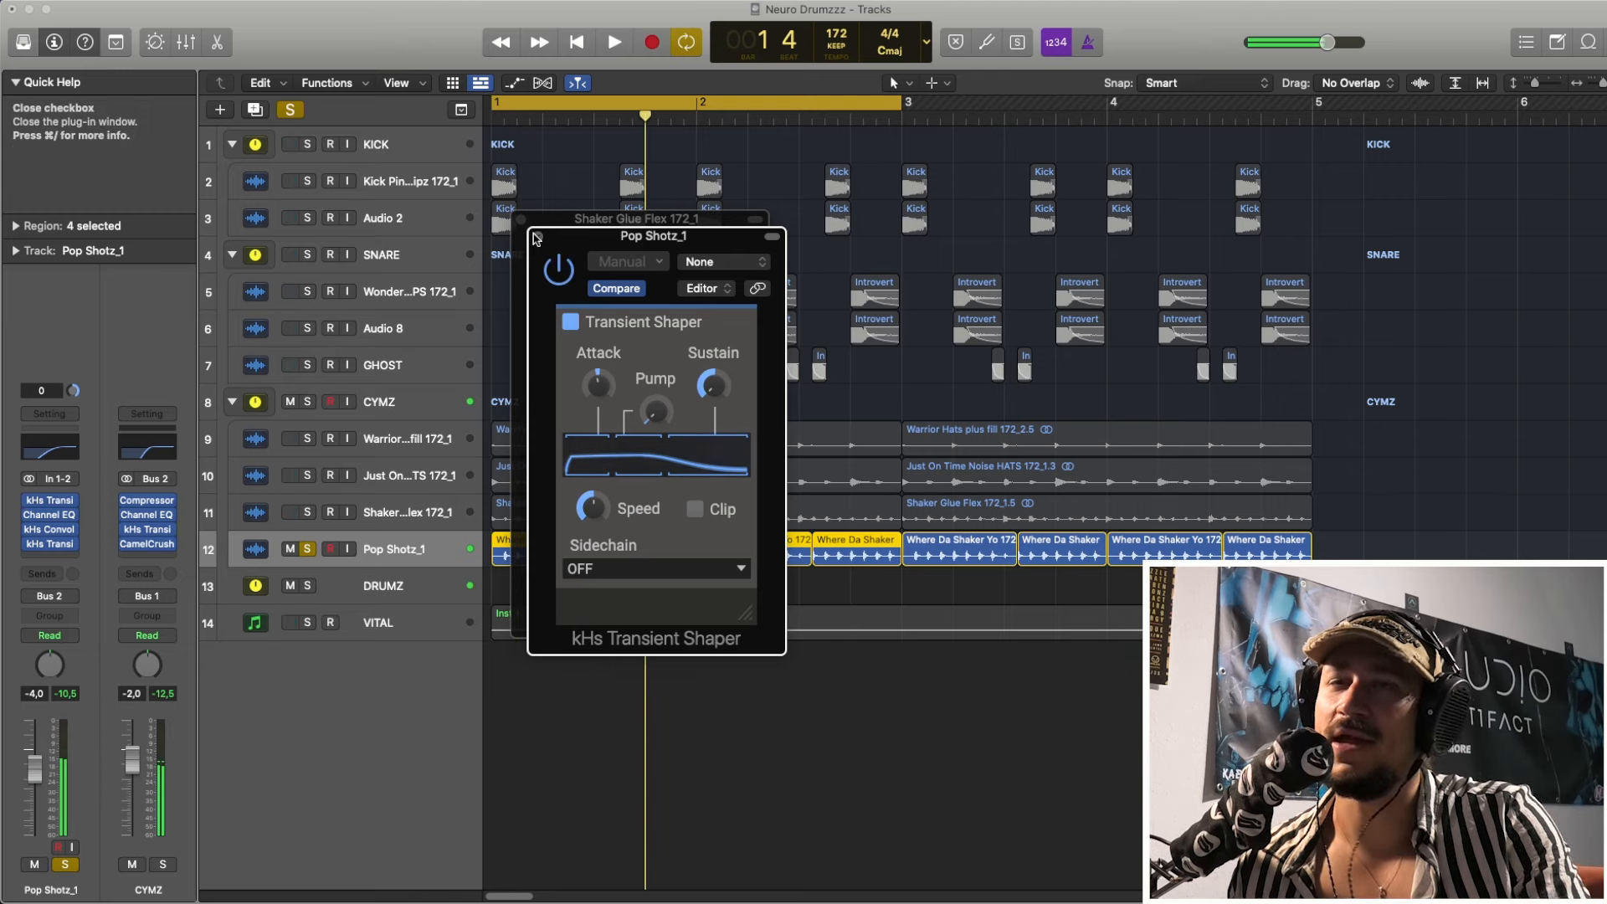
key("space")
left_click(539, 236)
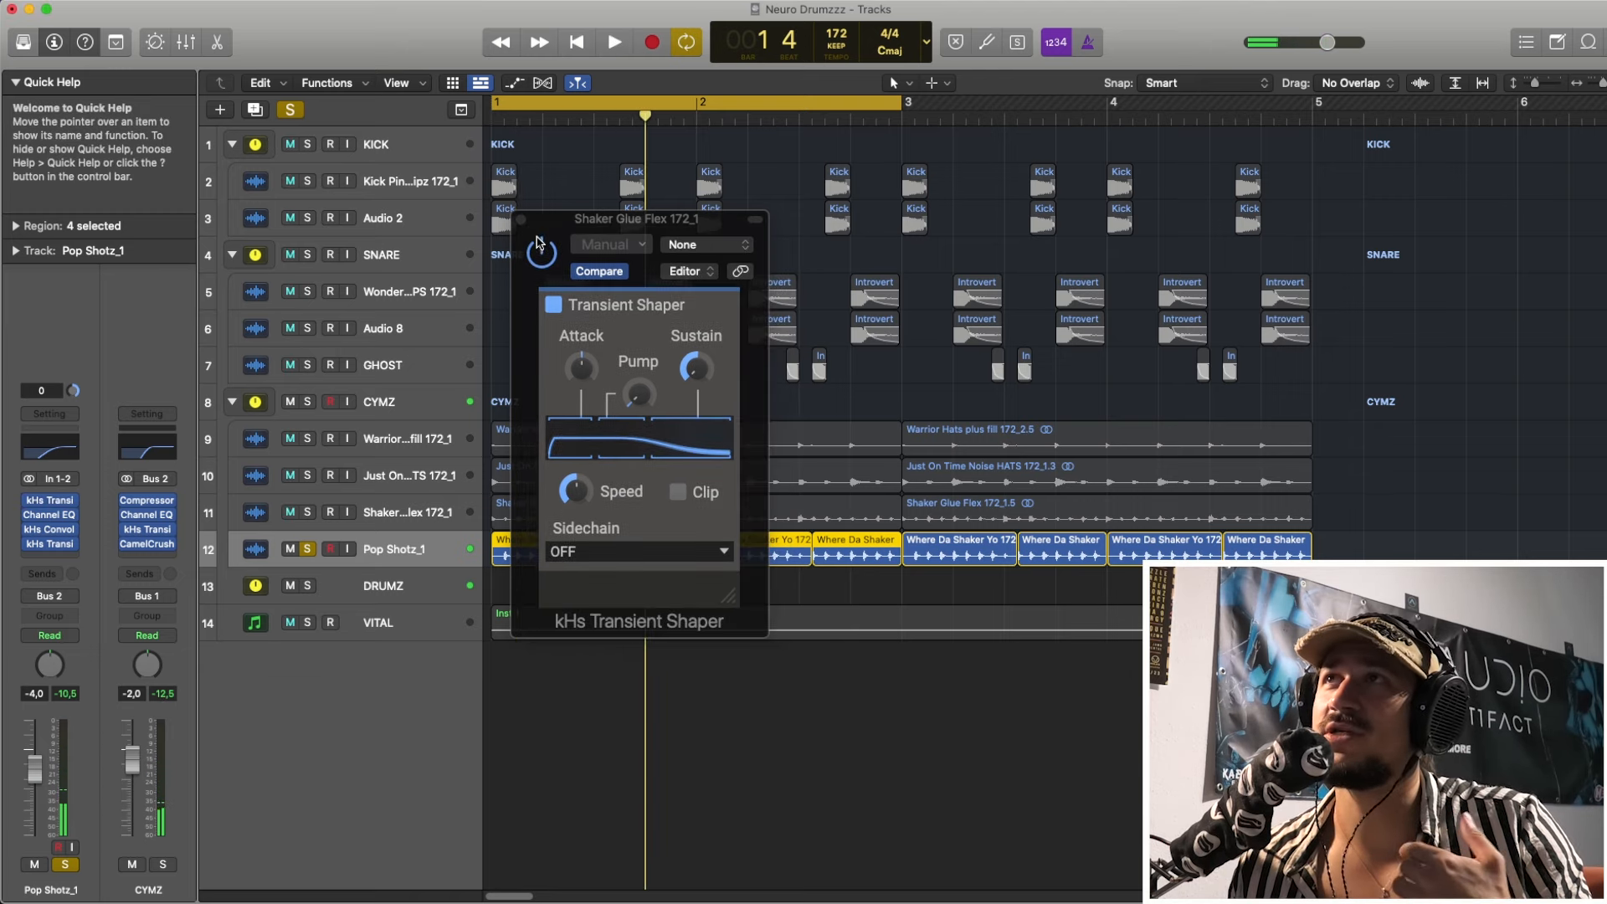
left_click(520, 219)
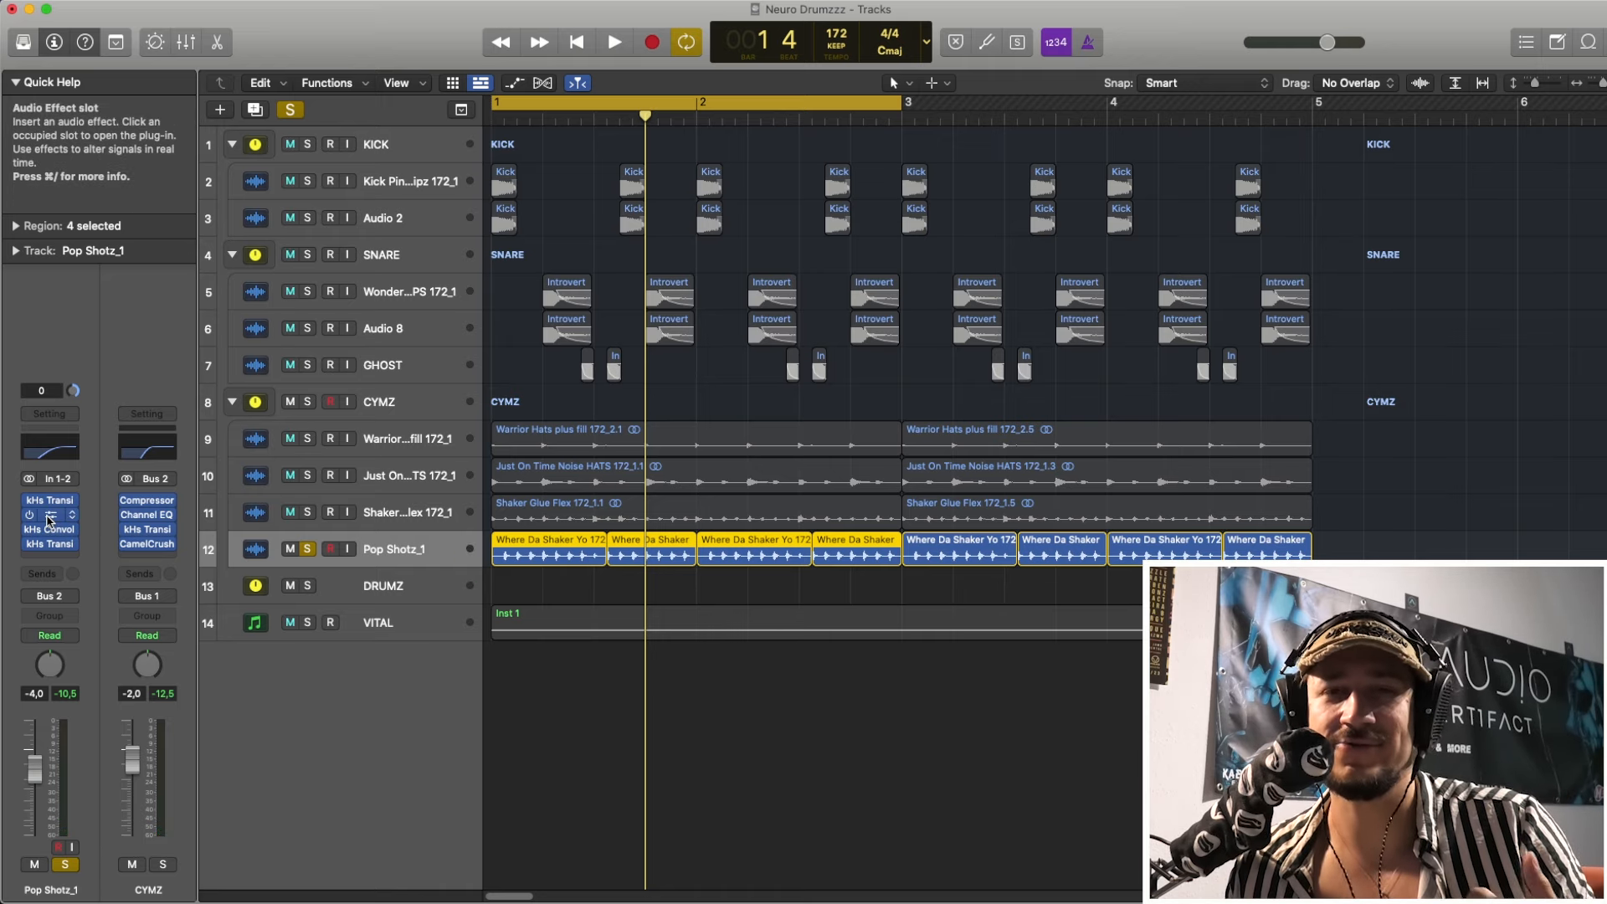
- Examine Pop Shotz_1's Channel EQ, kHs Convolver and second kHs Transient Shaper, and close all three plug-in windows
left_click(49, 517)
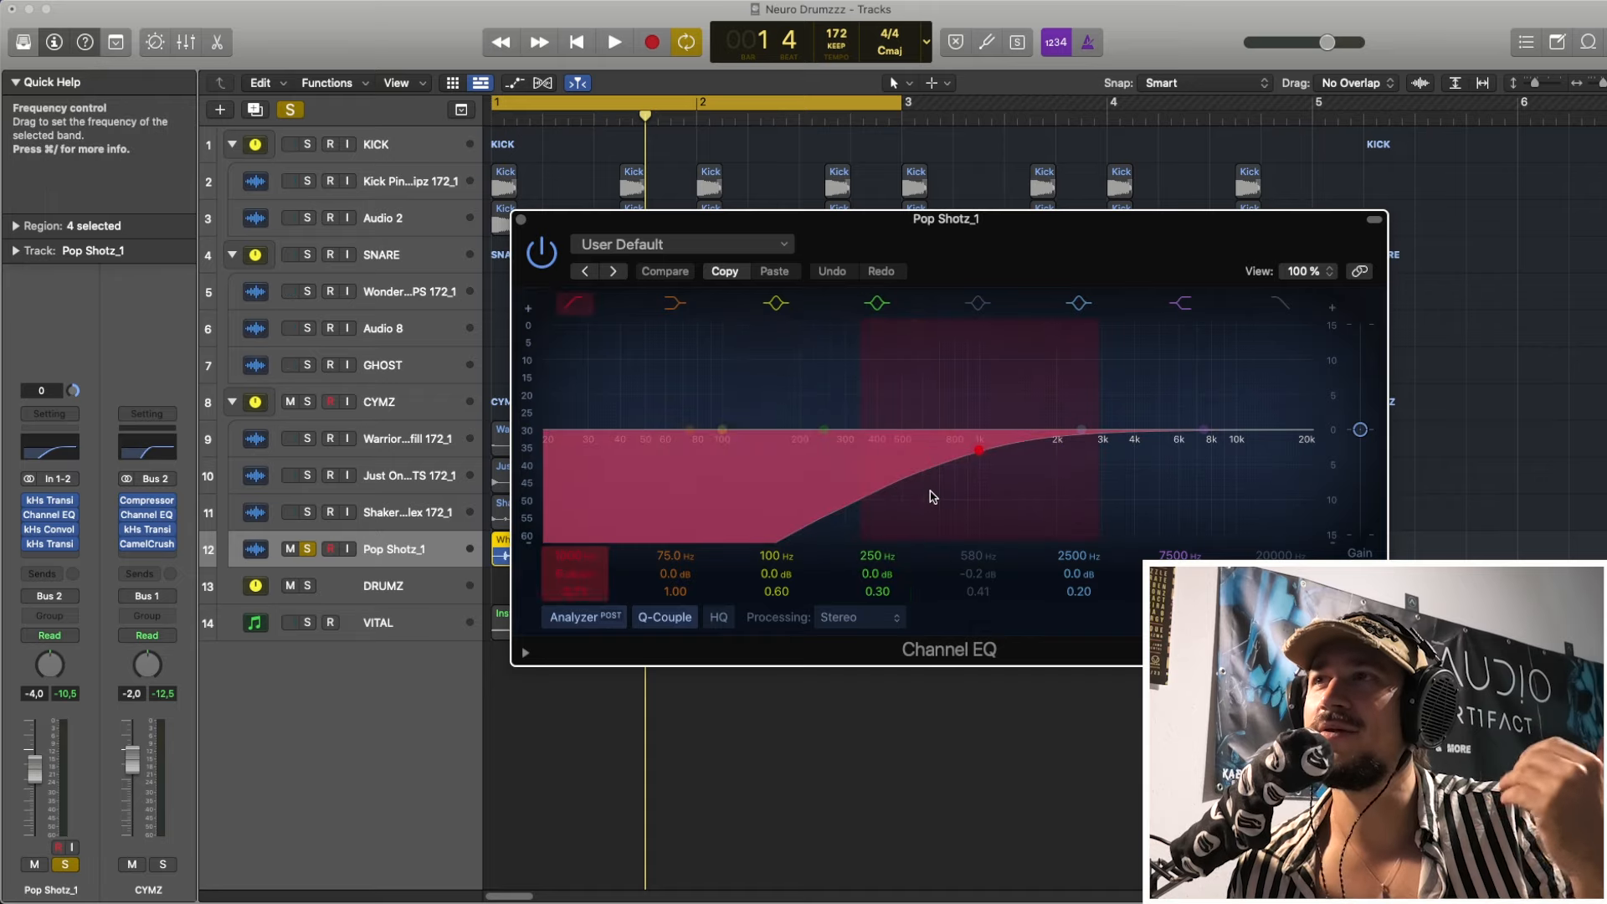
left_click(50, 531)
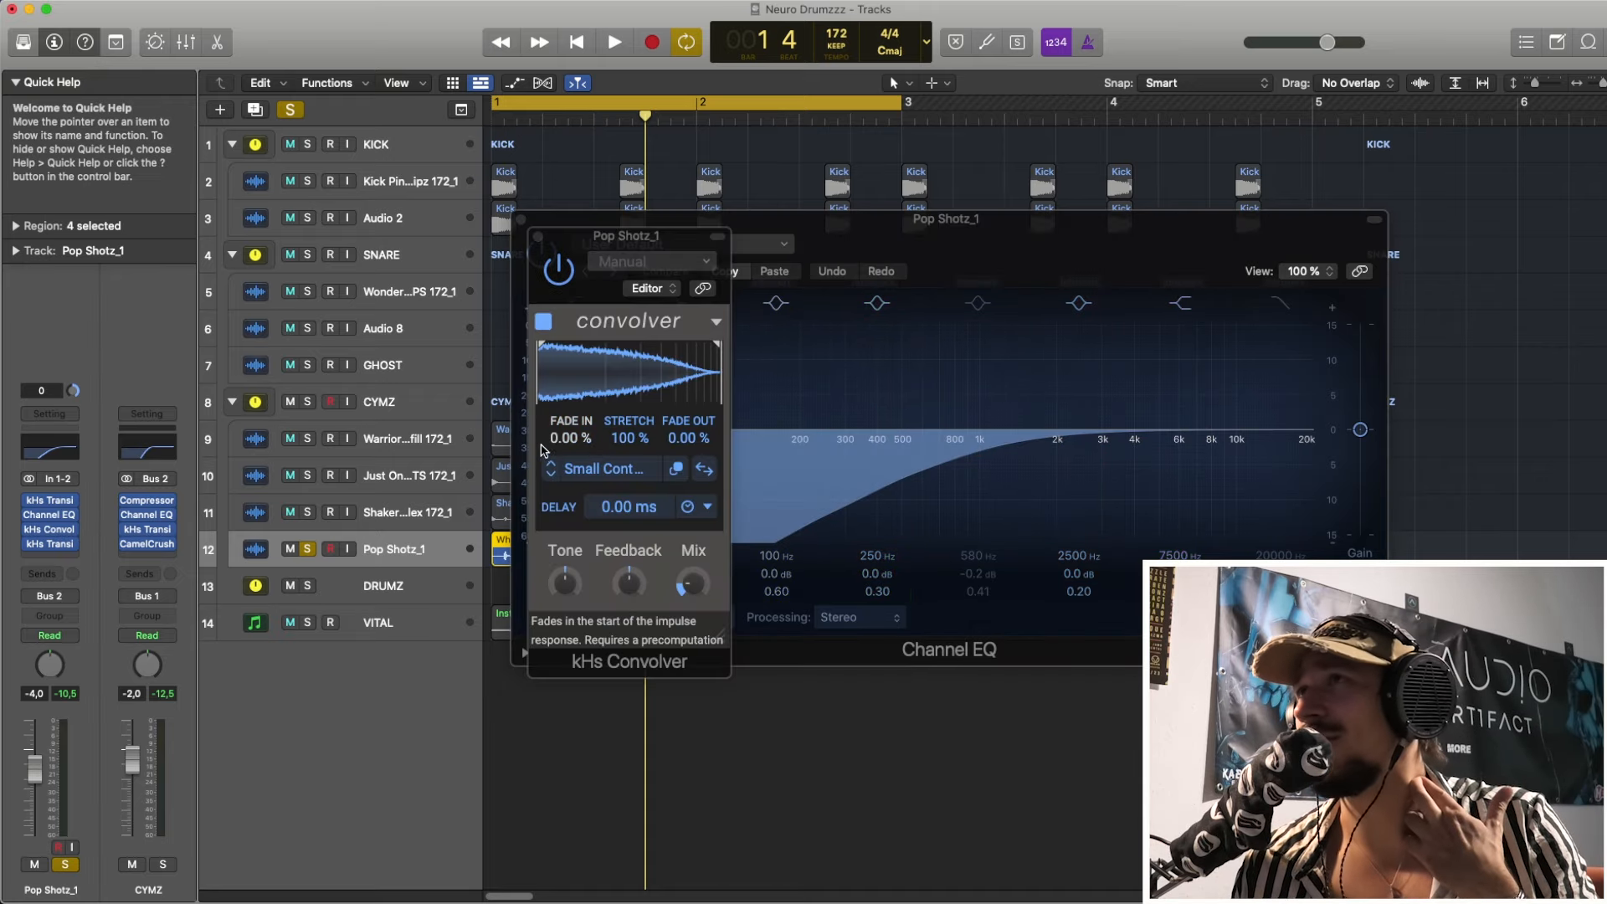
left_click(59, 545)
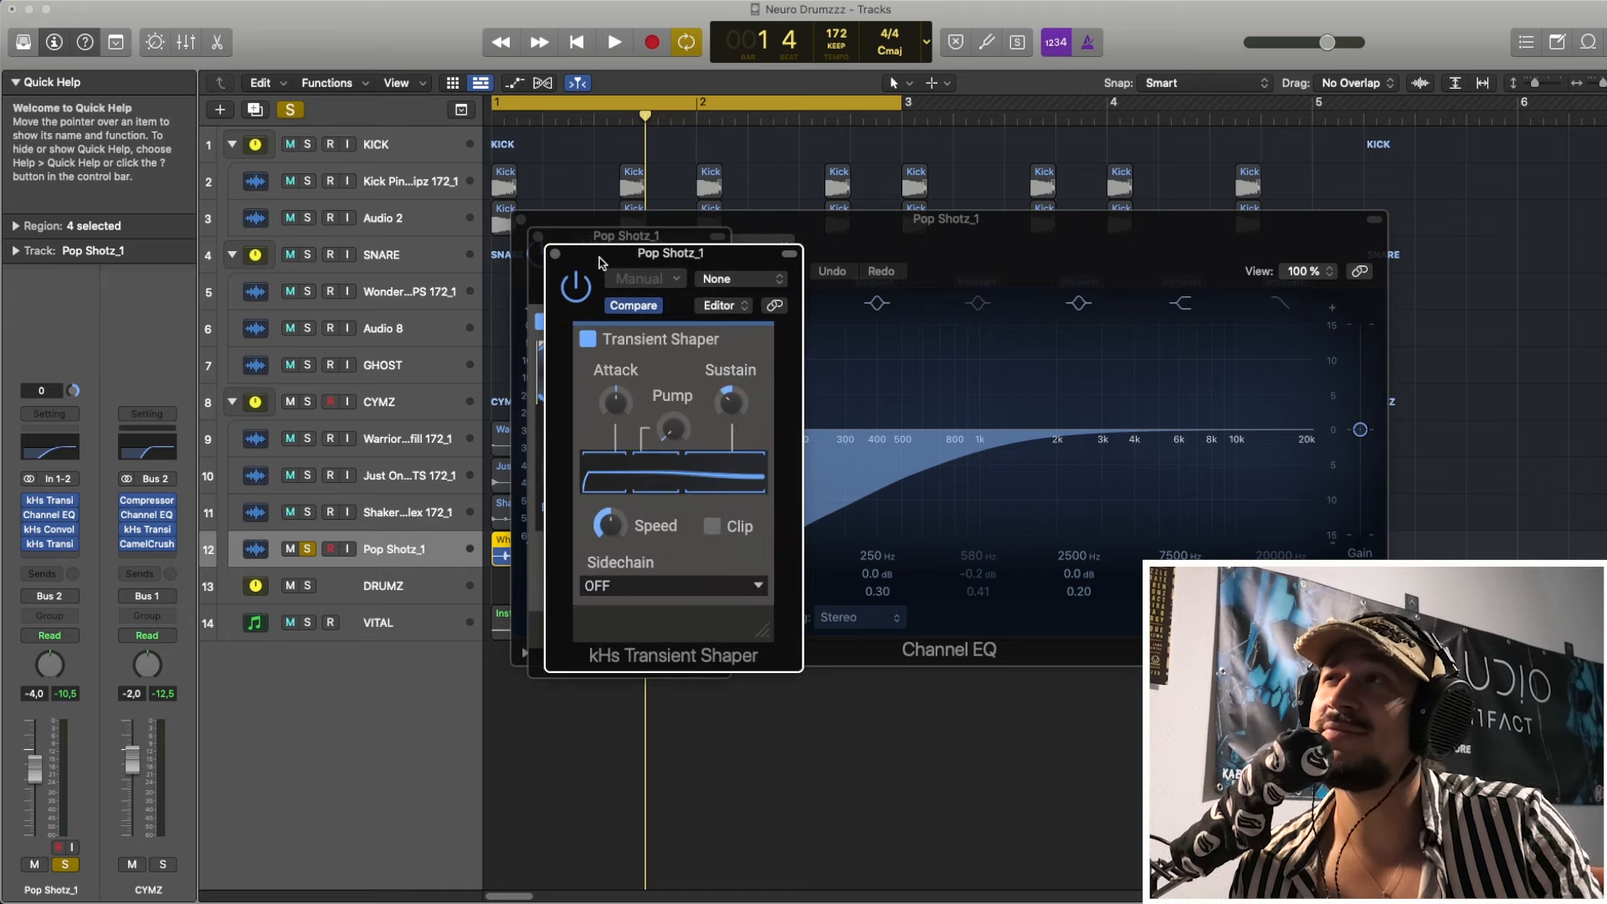
left_click(555, 253)
left_click(538, 237)
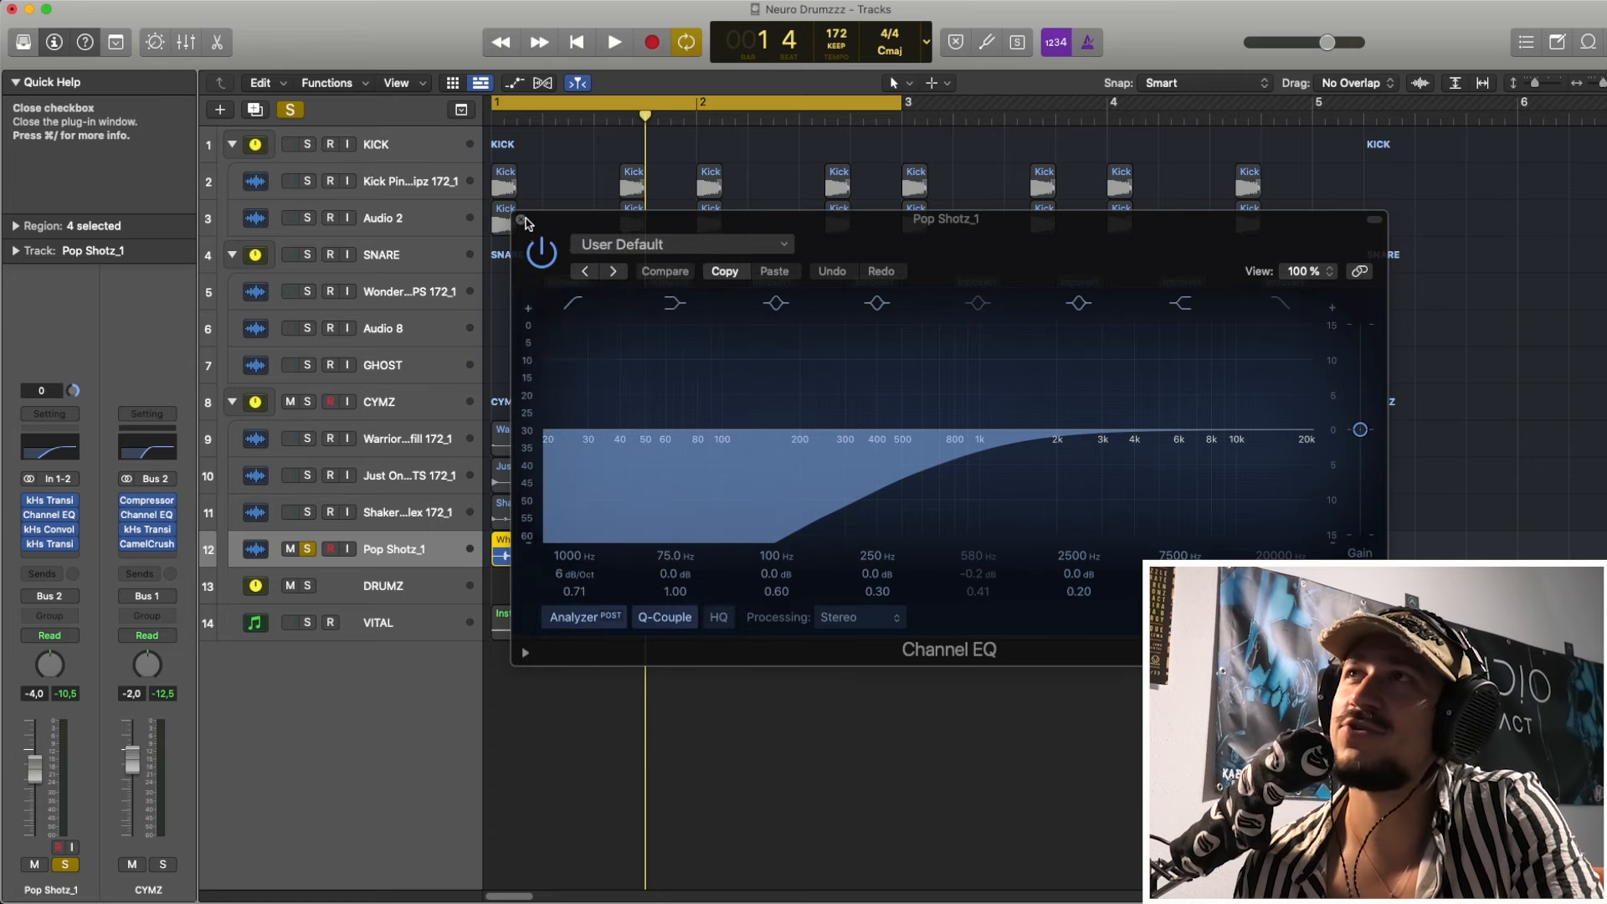
left_click(522, 220)
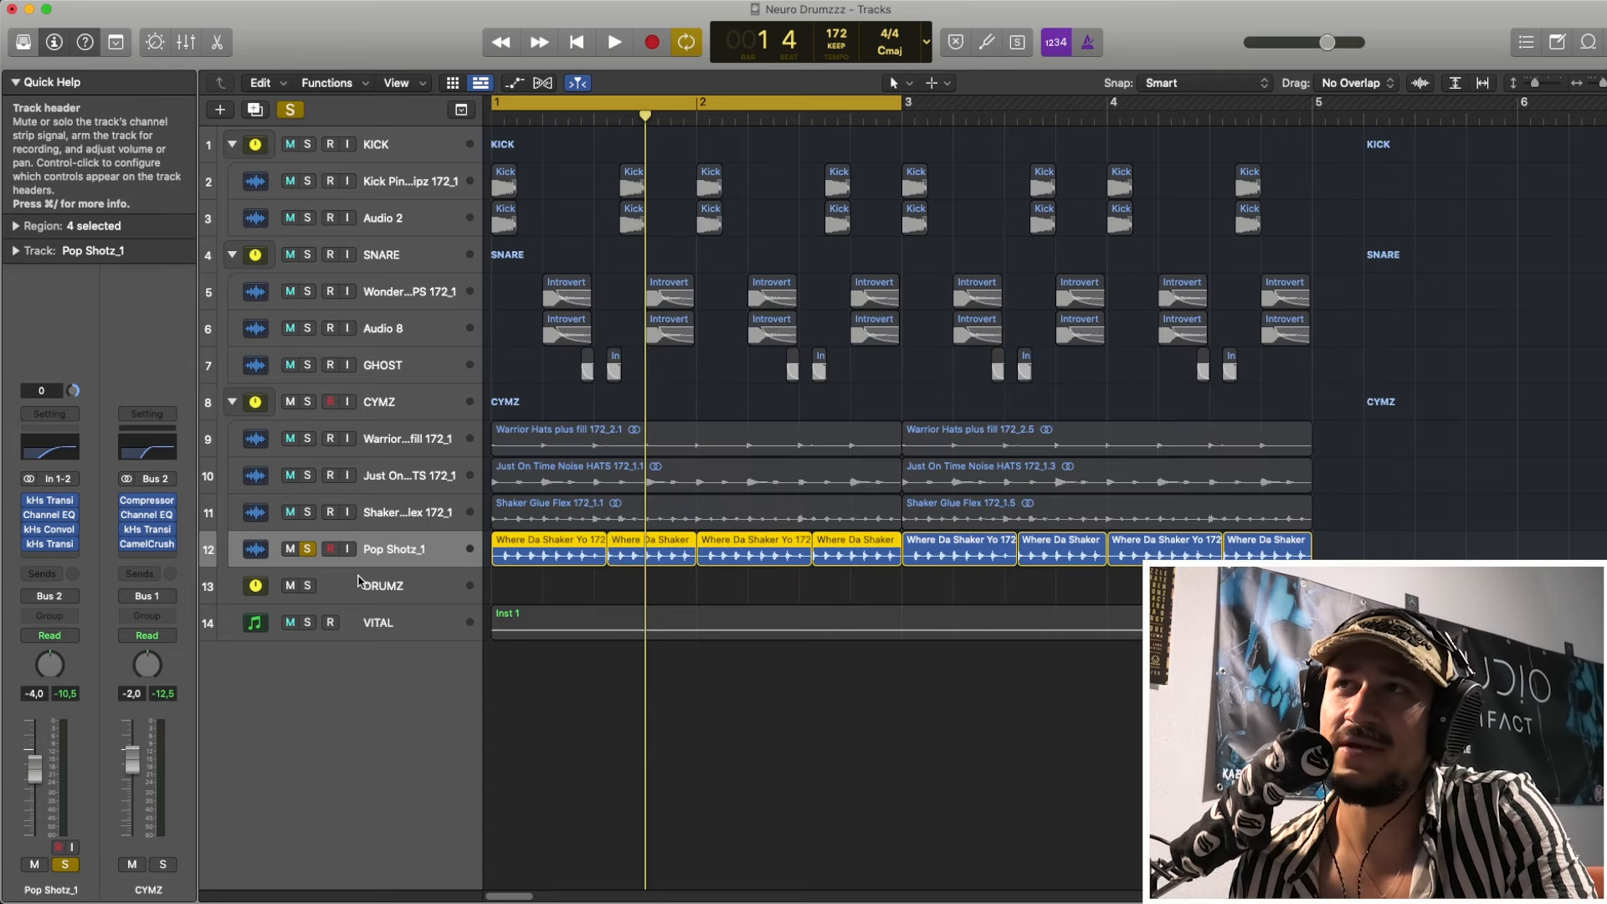
- Solo the other three cymbal tracks together with Pop Shotz_1, and clear the solos on all four
left_click(308, 513)
left_click_drag(309, 517, 293, 449)
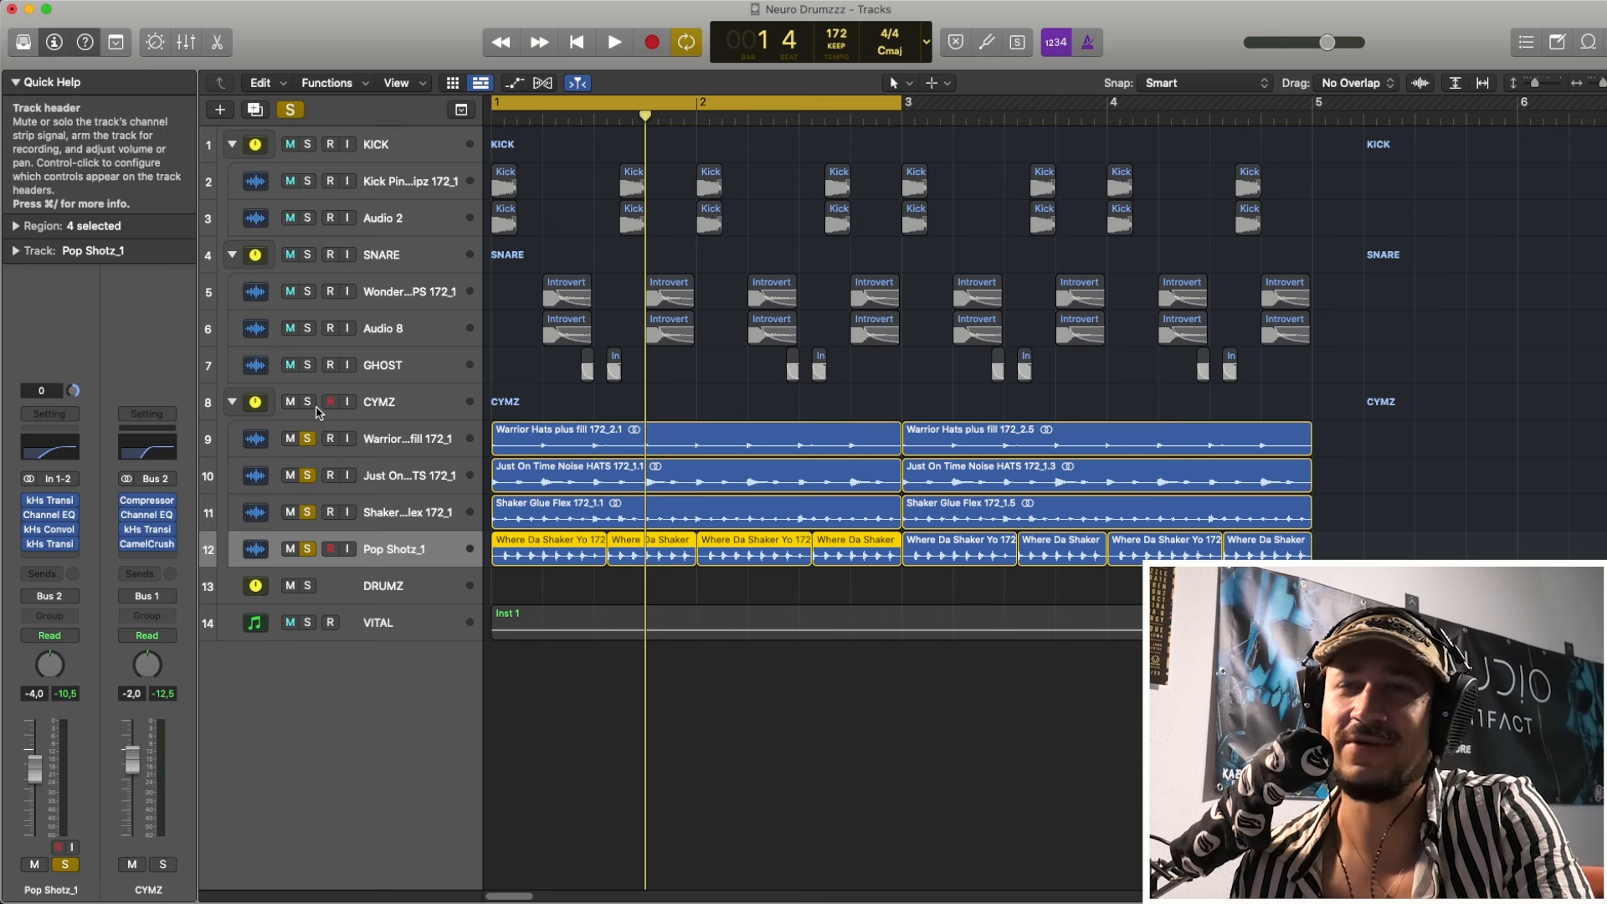
left_click_drag(309, 441, 308, 551)
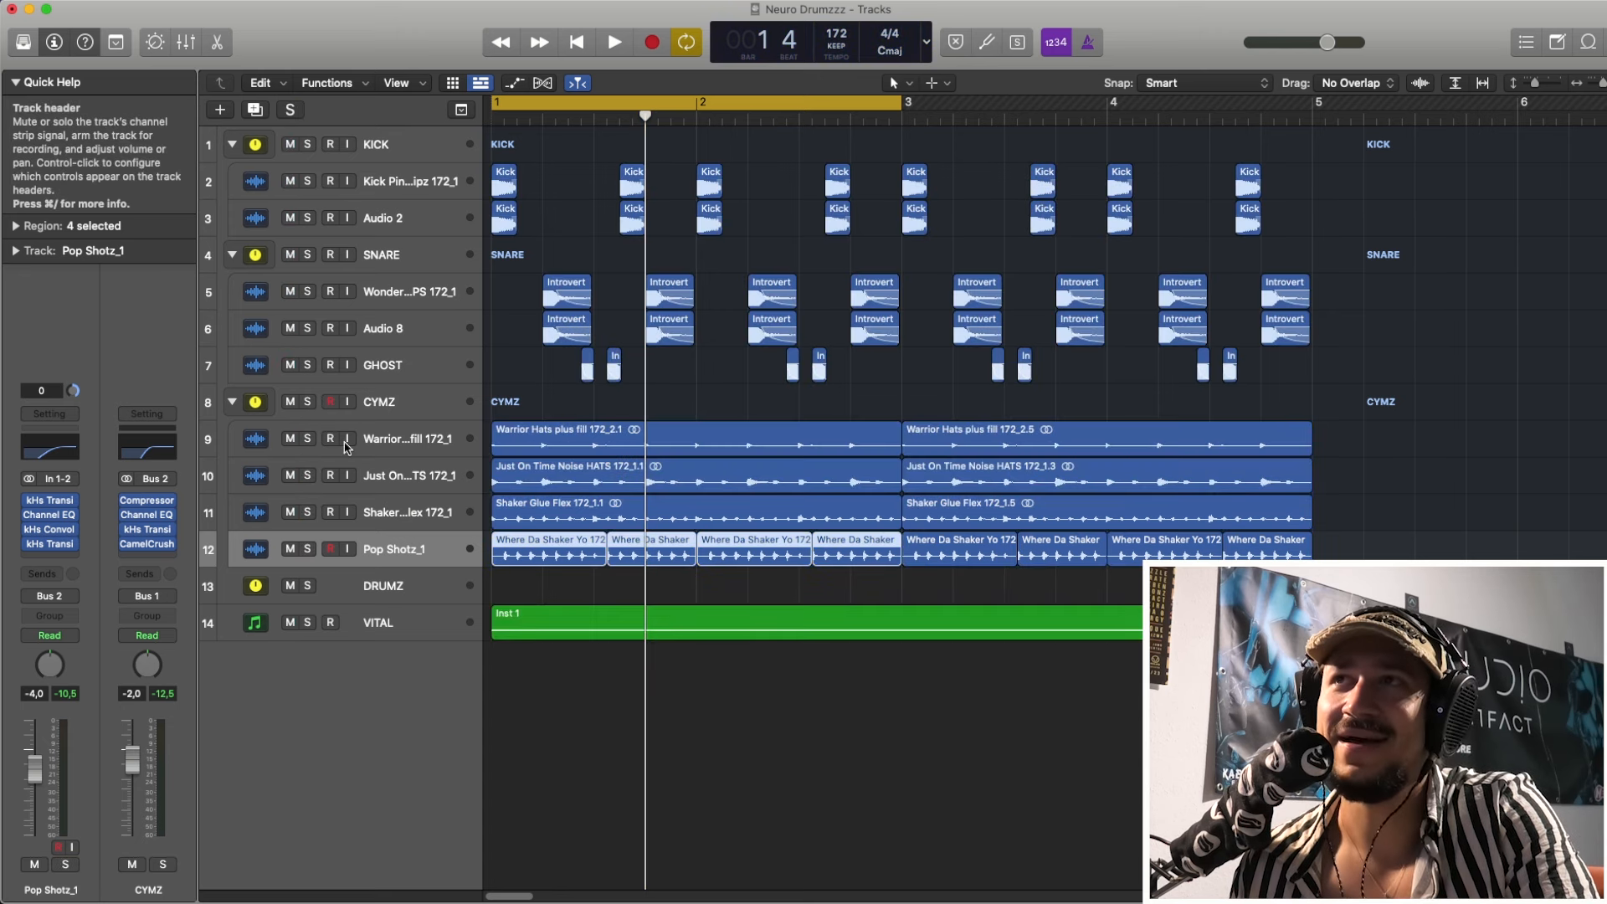
- Open the Compressor on the CYMZ bus, solo the bus and play it while watching the meter
left_click(414, 406)
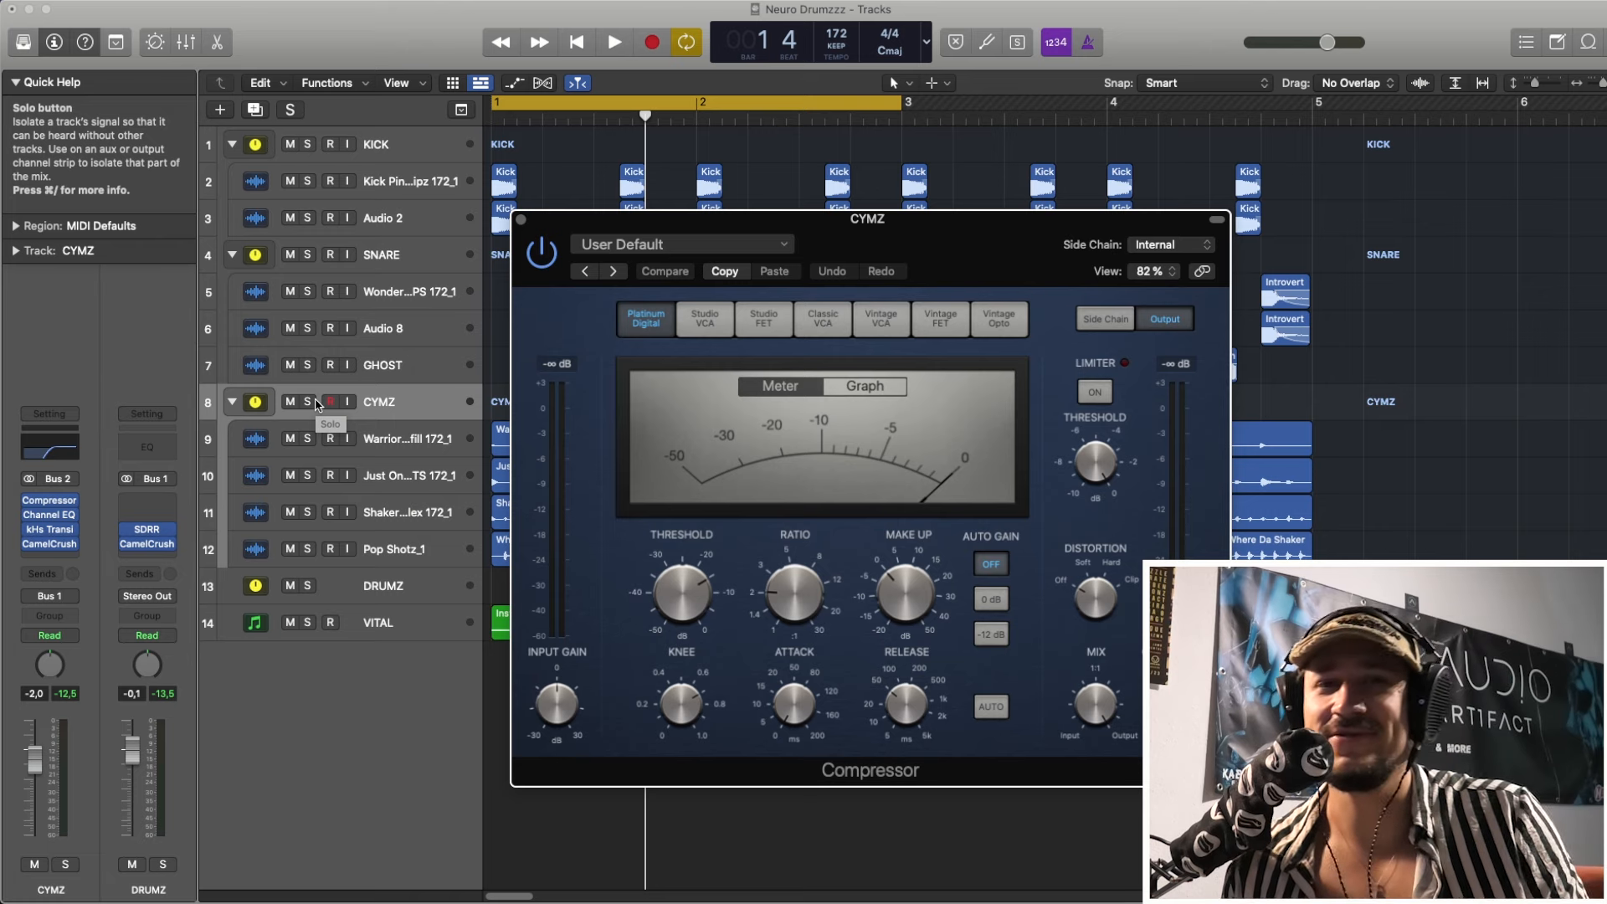
left_click(308, 403)
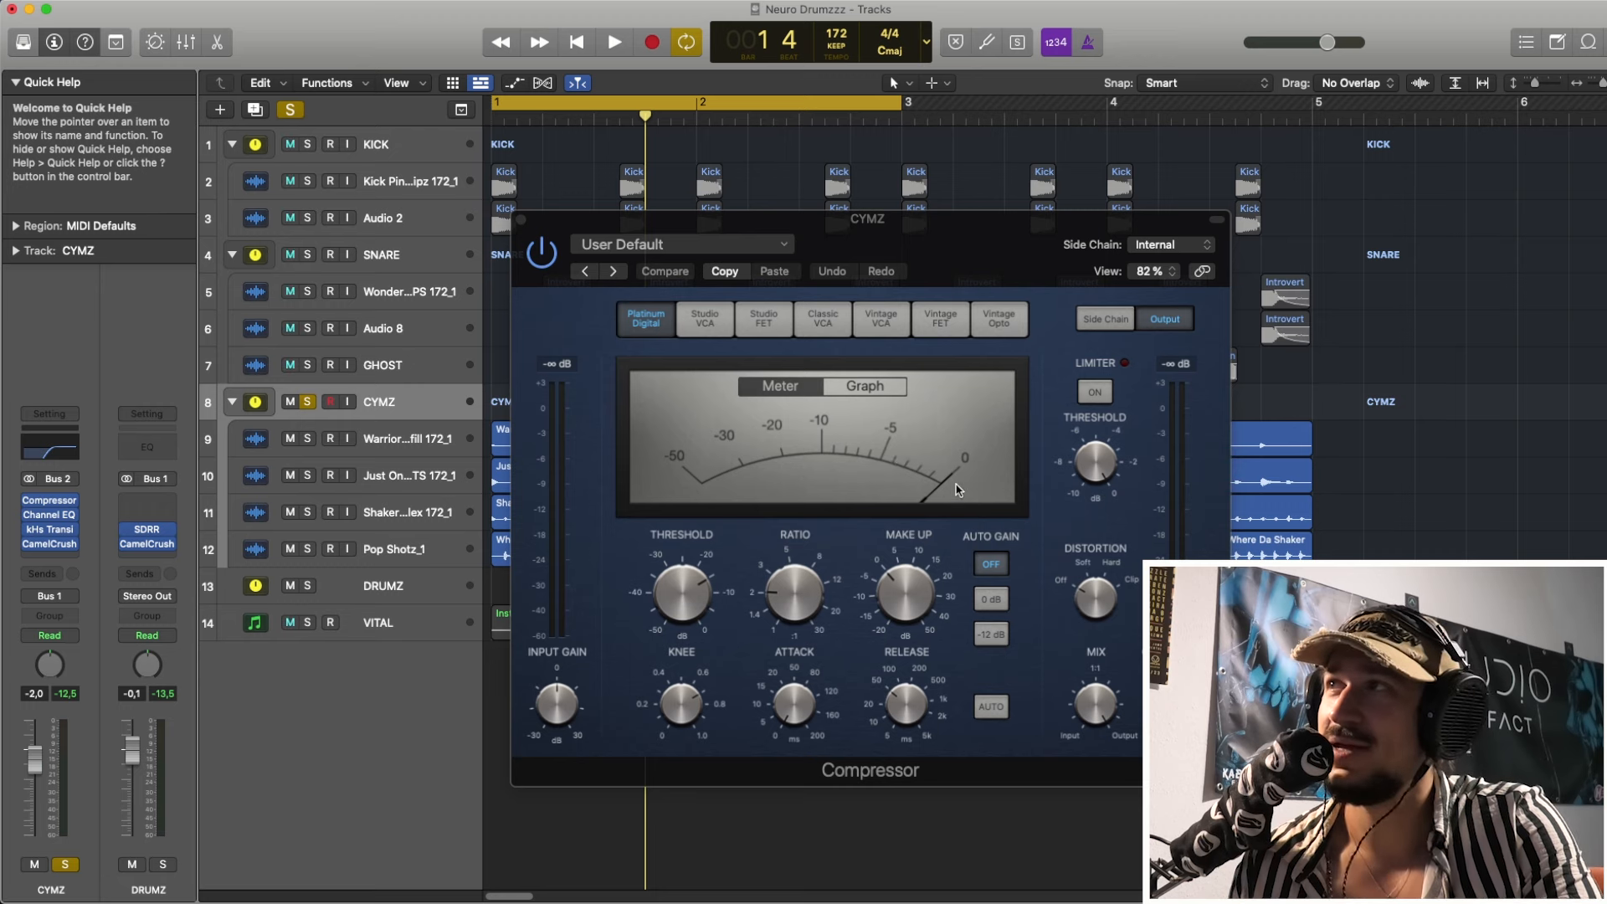
key("space")
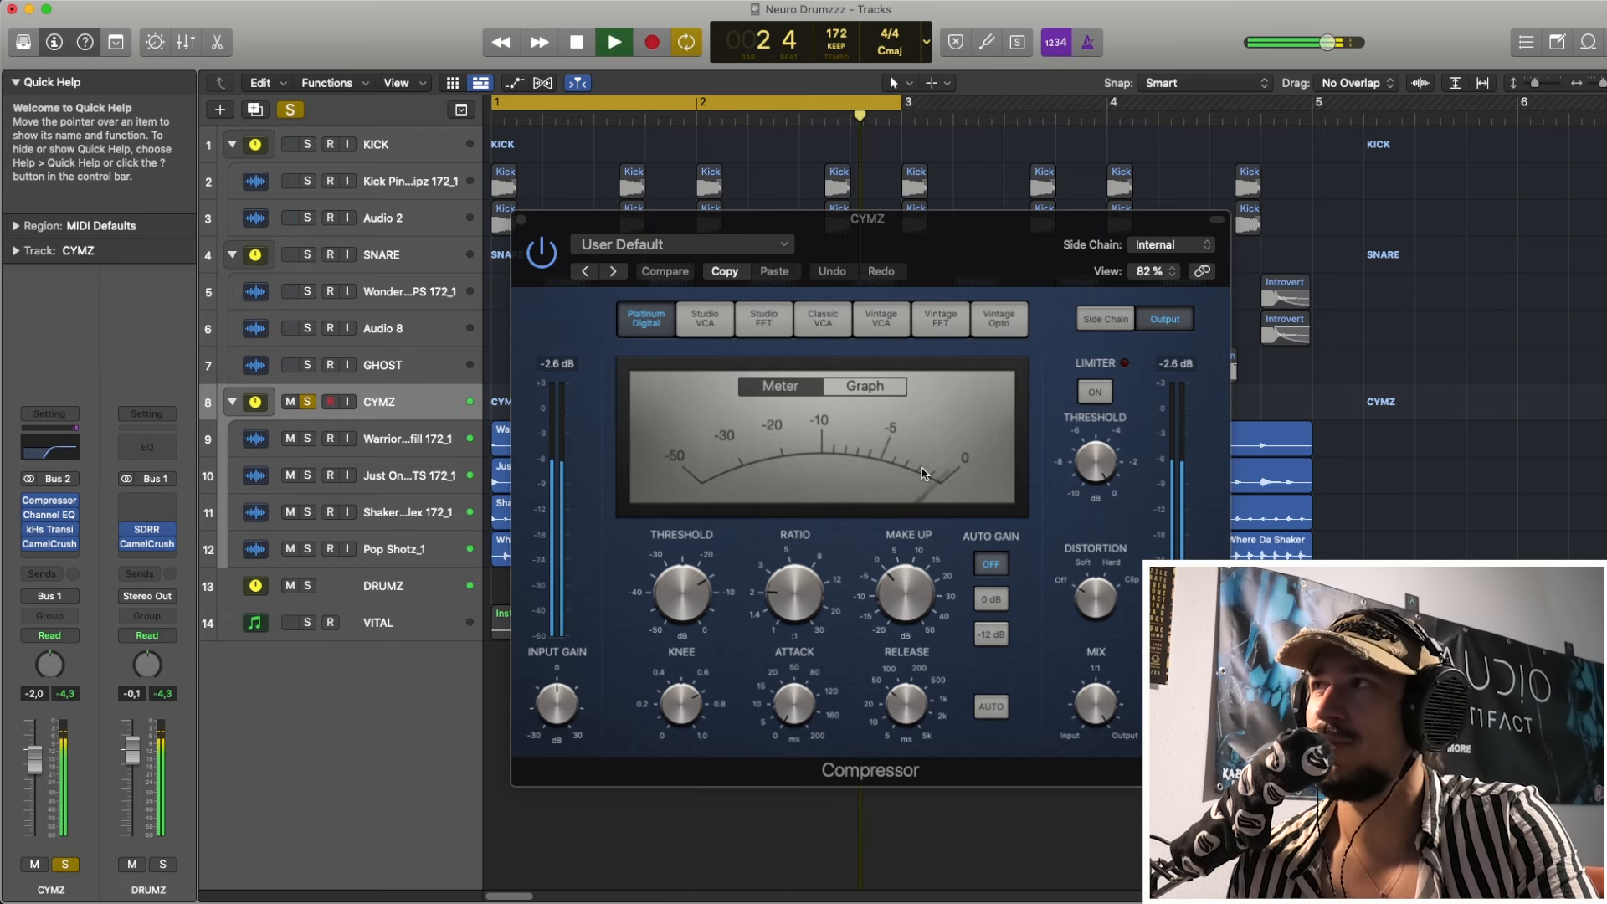
key("space")
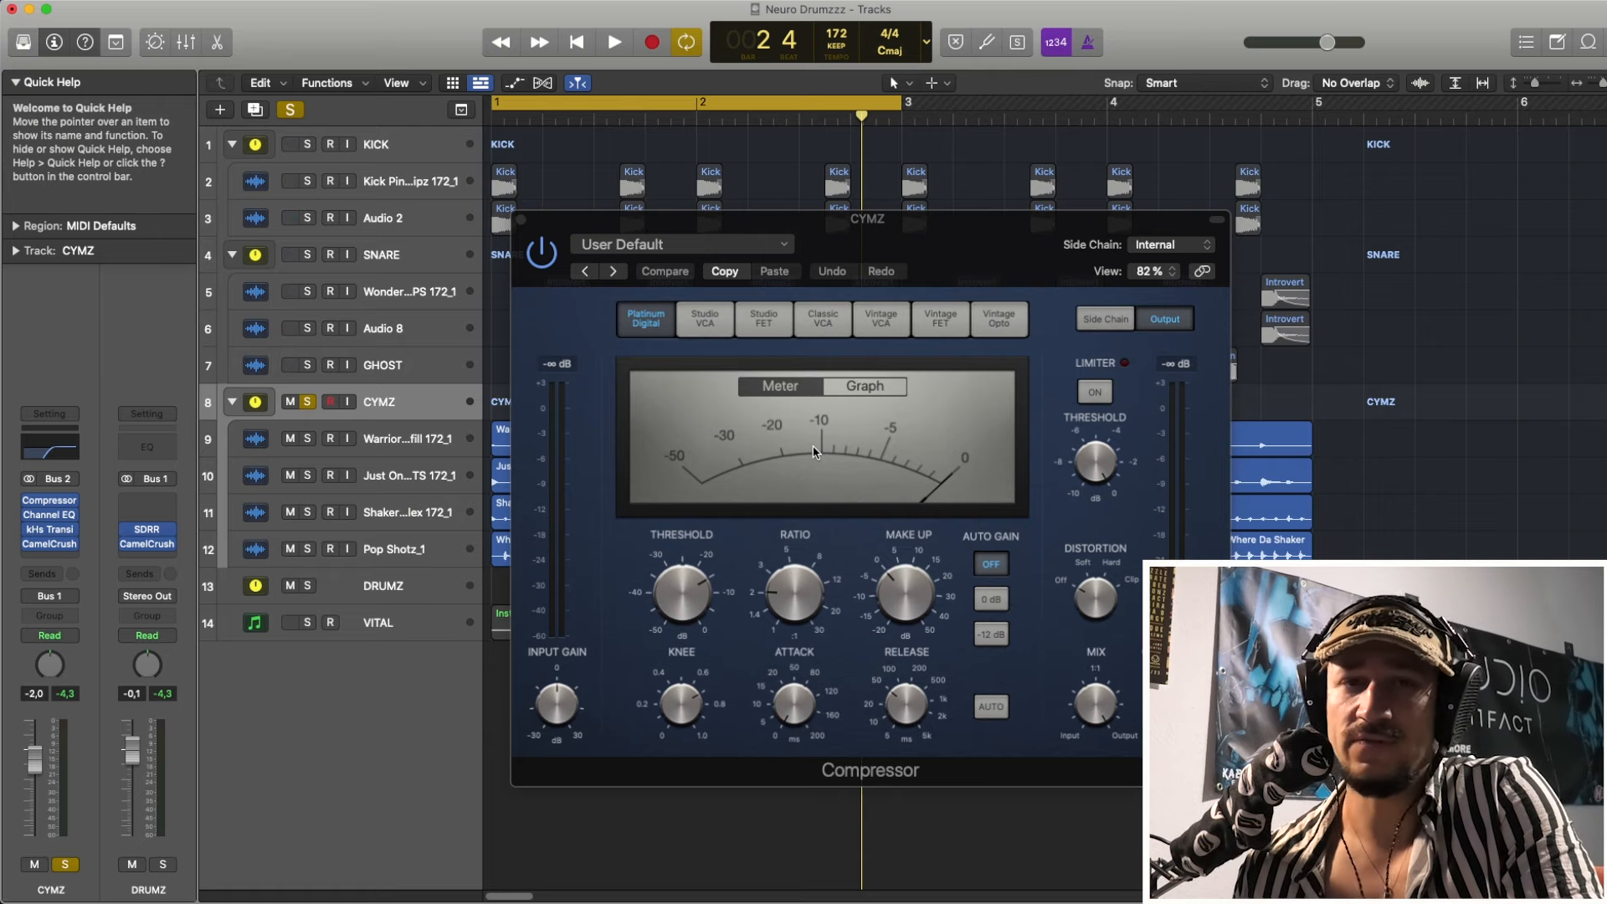
key("space")
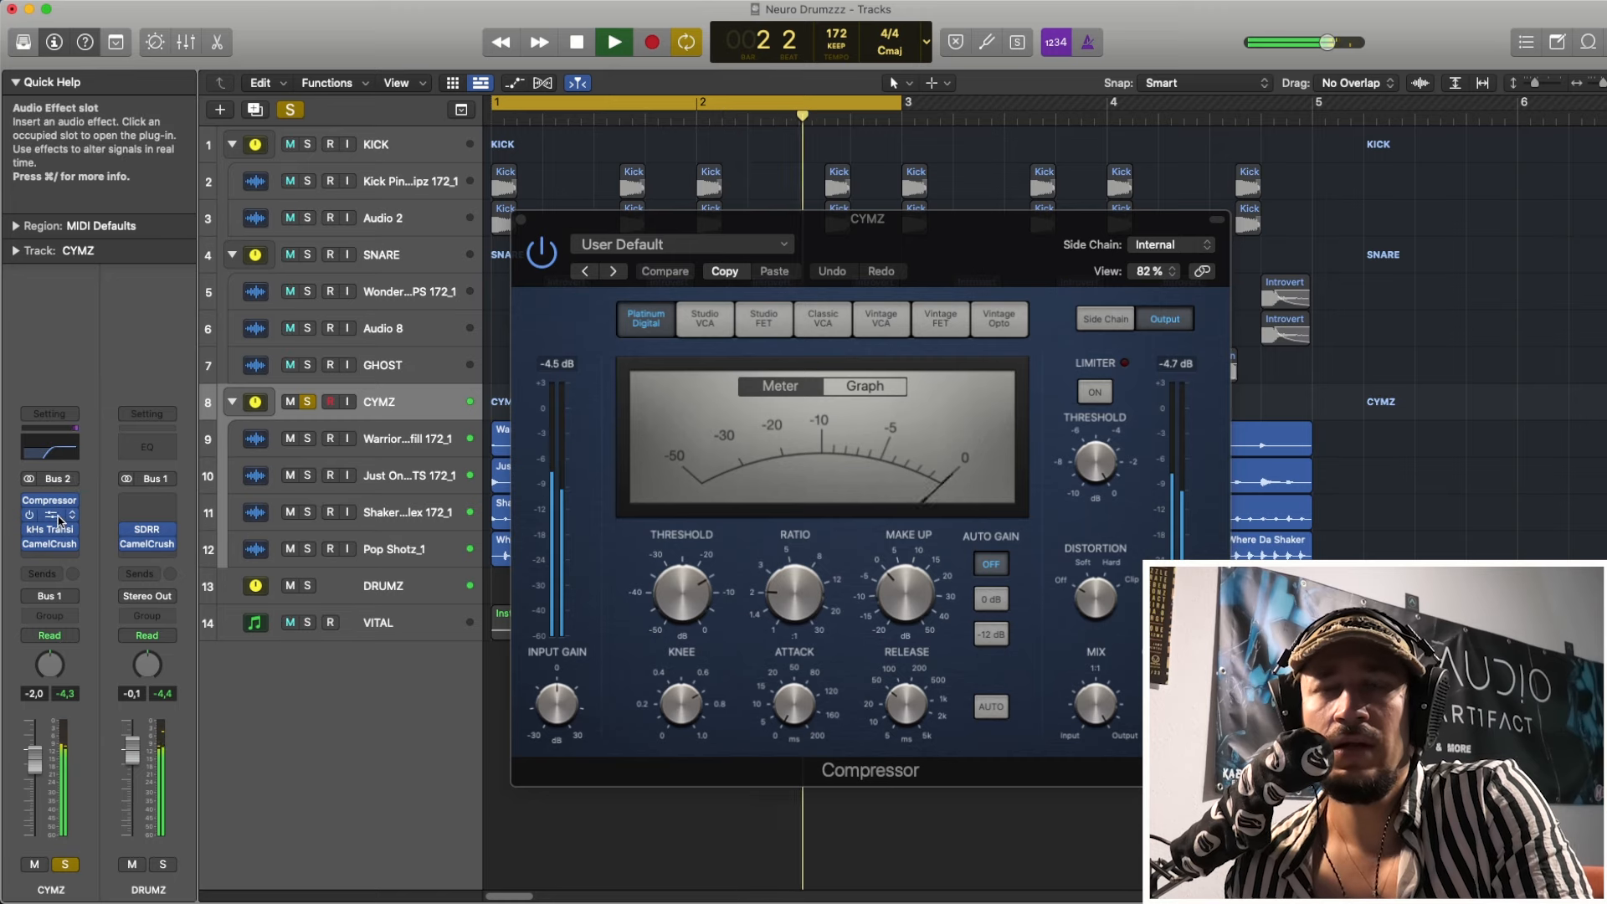
key("space")
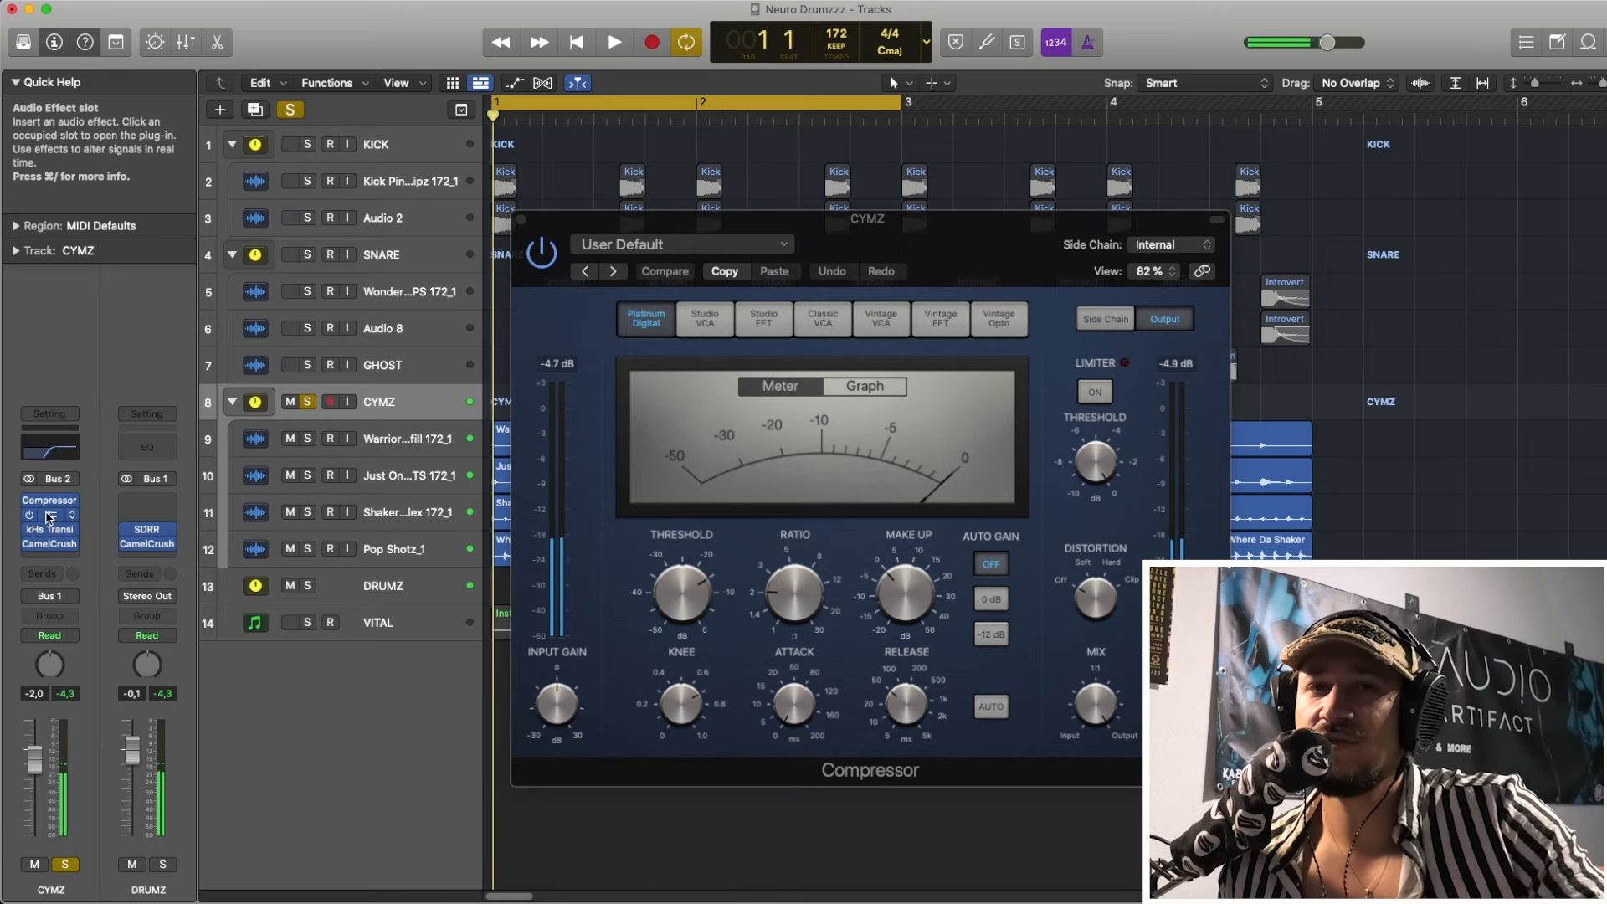
- Examine CYMZ's Channel EQ and the kHs Transient Shaper's Sustain setting, play the bus, and close its plug-in windows
left_click(47, 518)
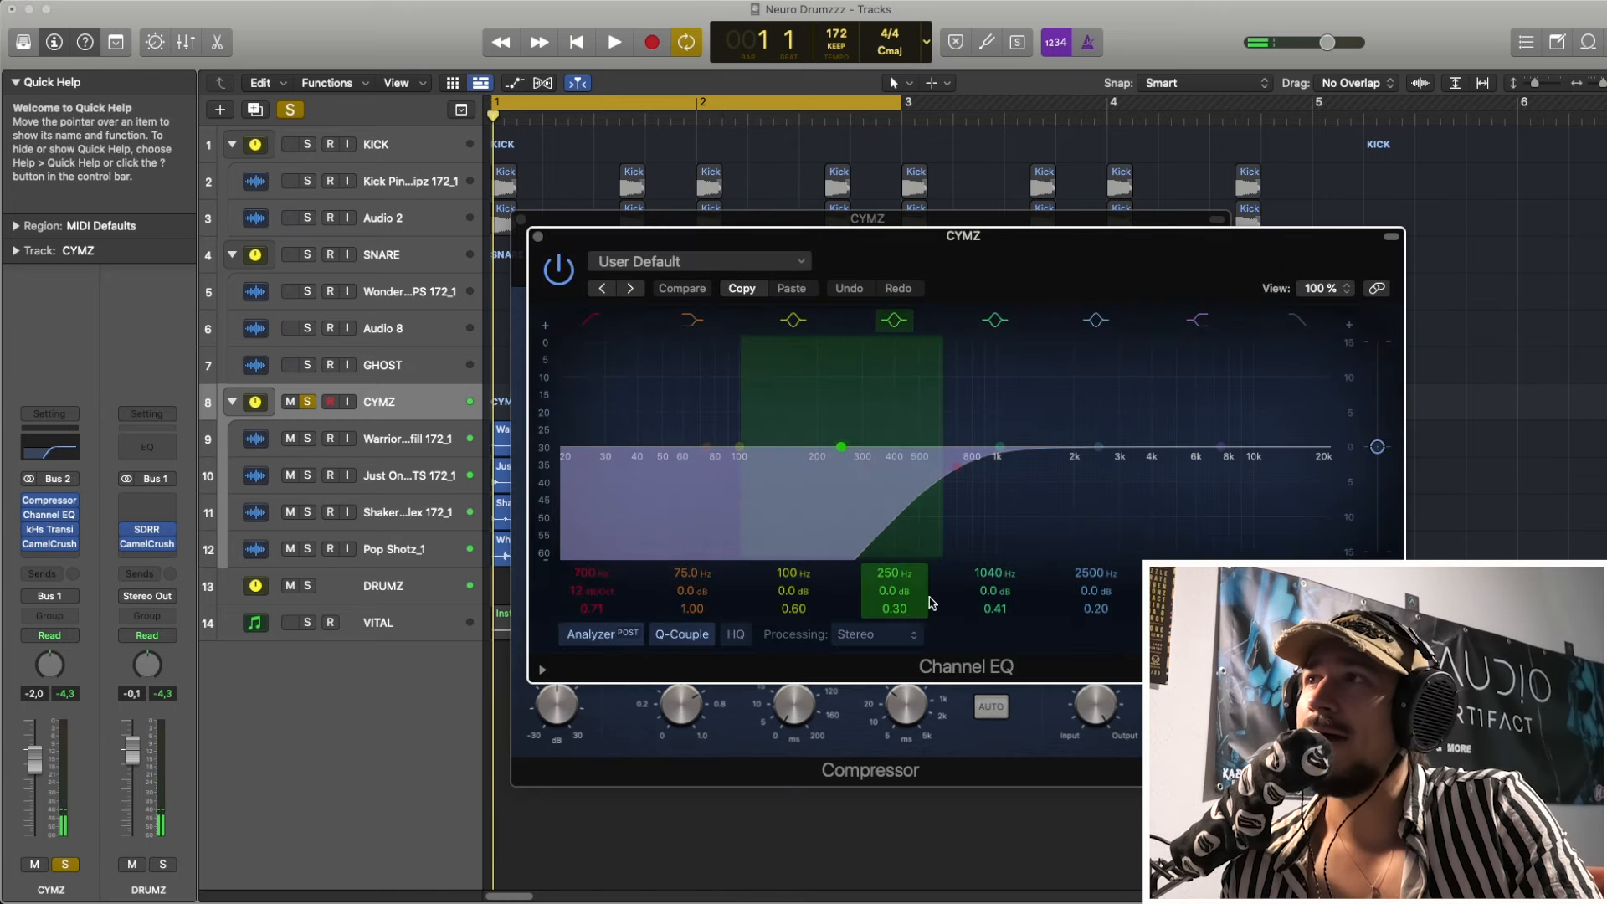
left_click(60, 533)
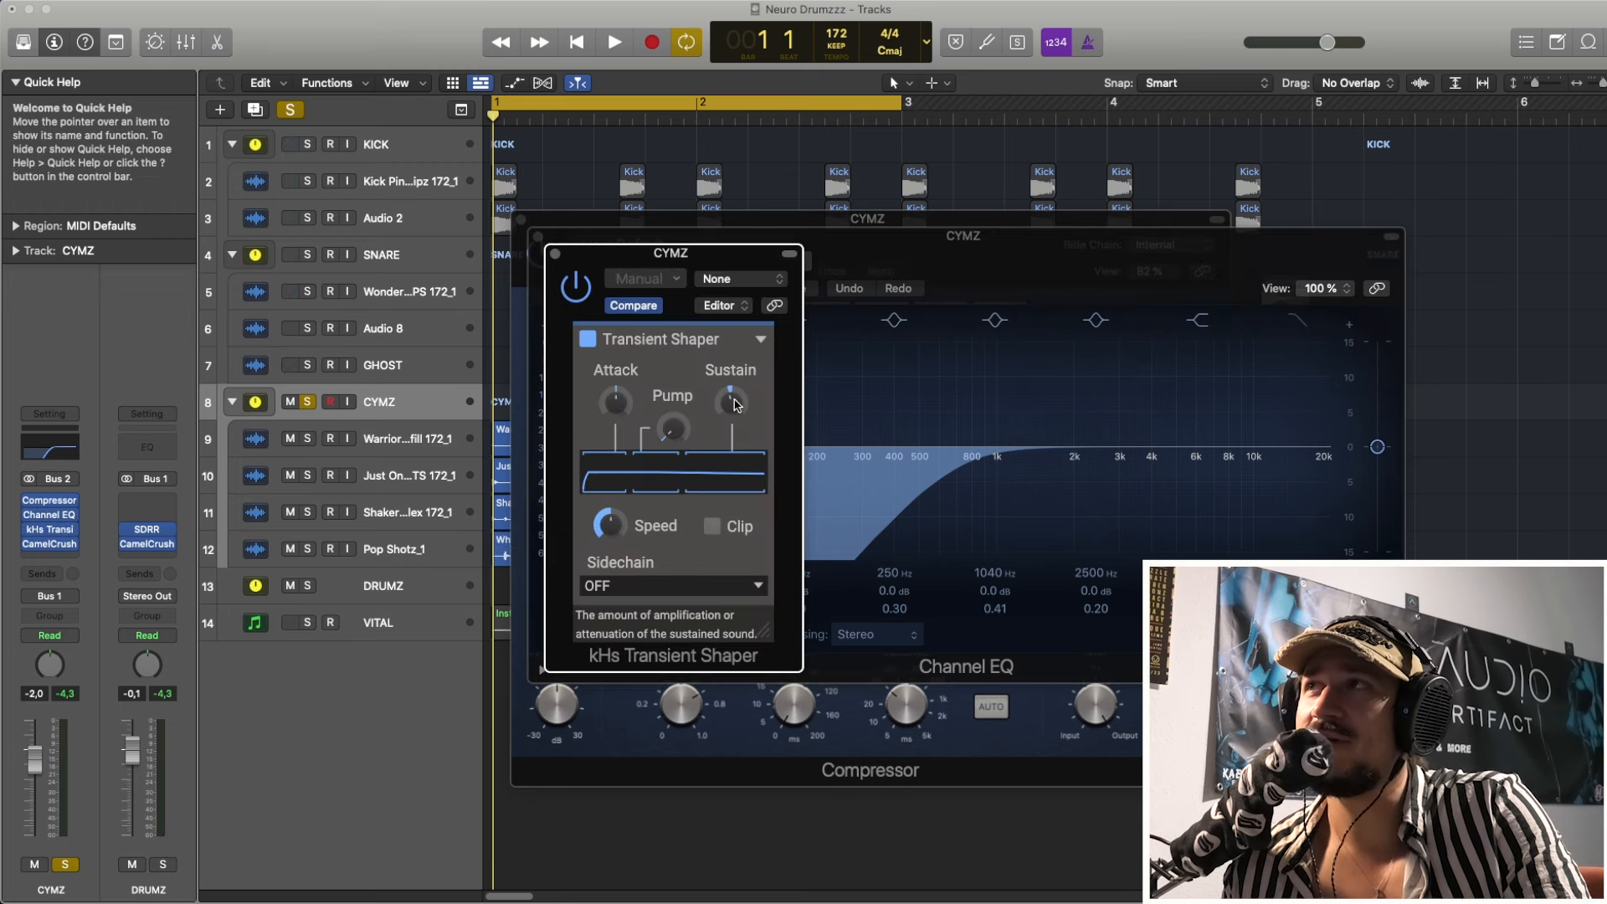
left_click(733, 399)
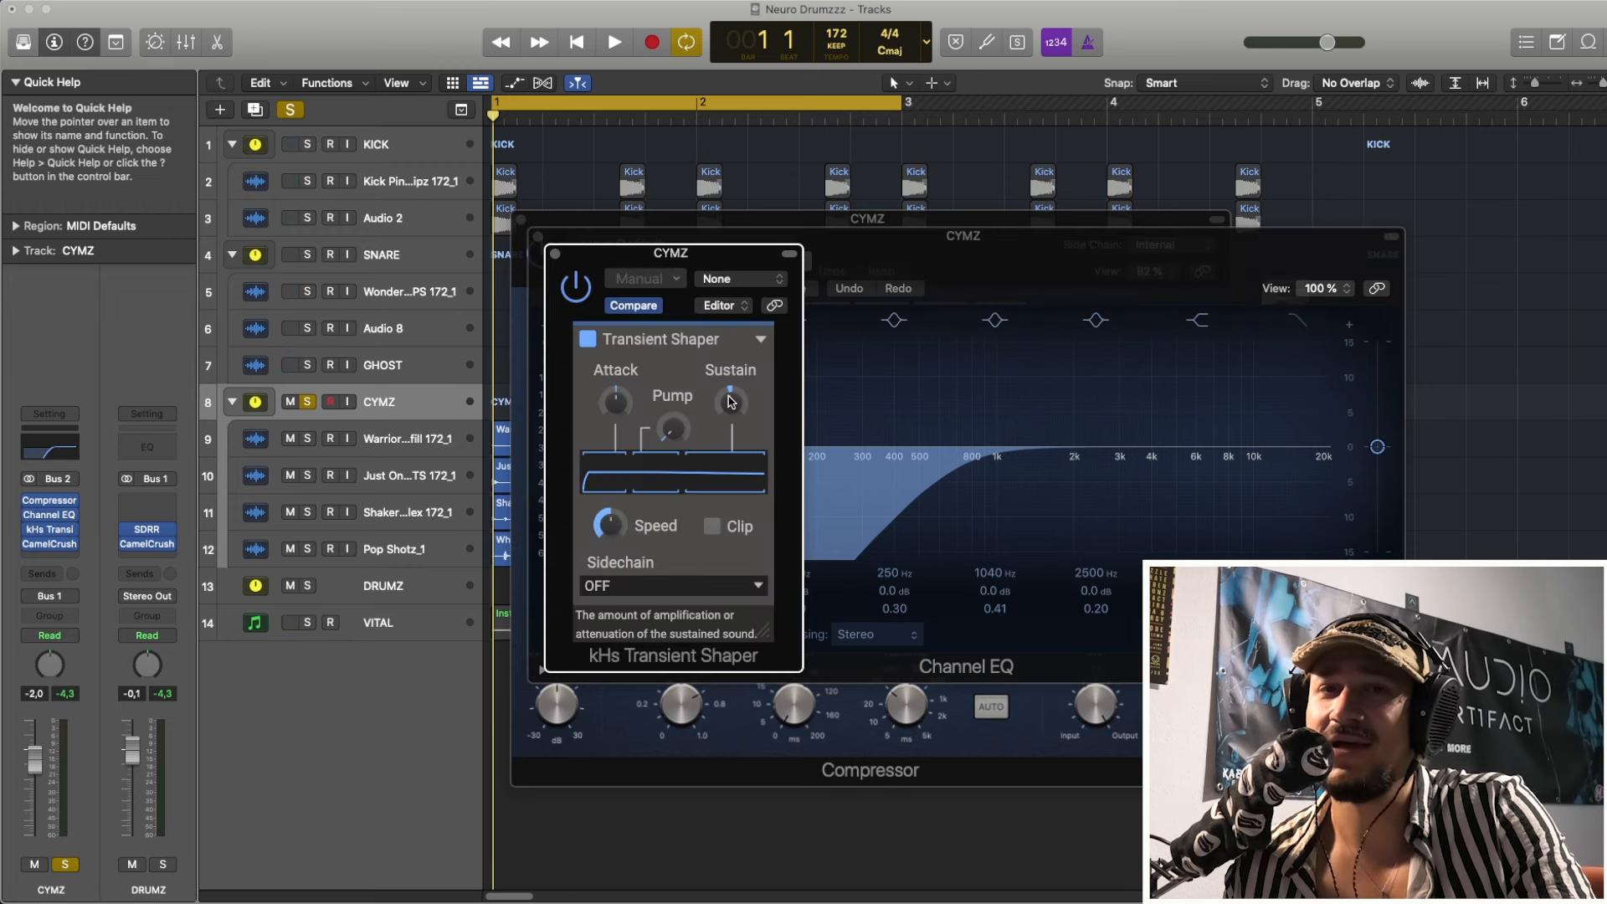
mouse_move(729, 402)
left_mouse_down()
mouse_move(729, 482)
mouse_move(728, 406)
left_mouse_up()
key("space")
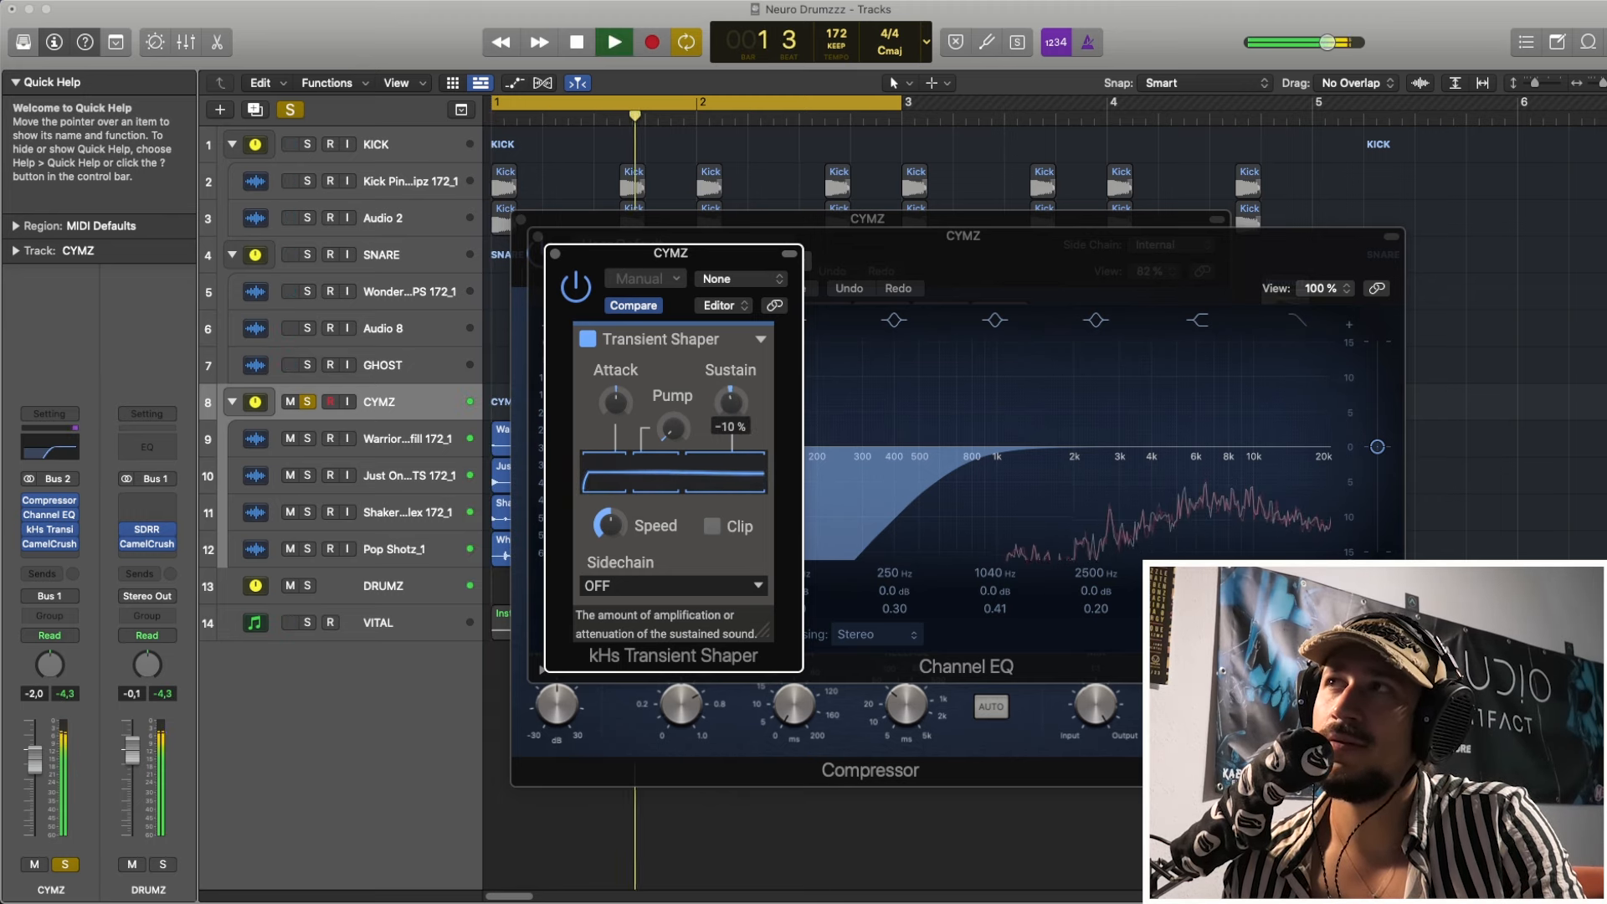
key("space")
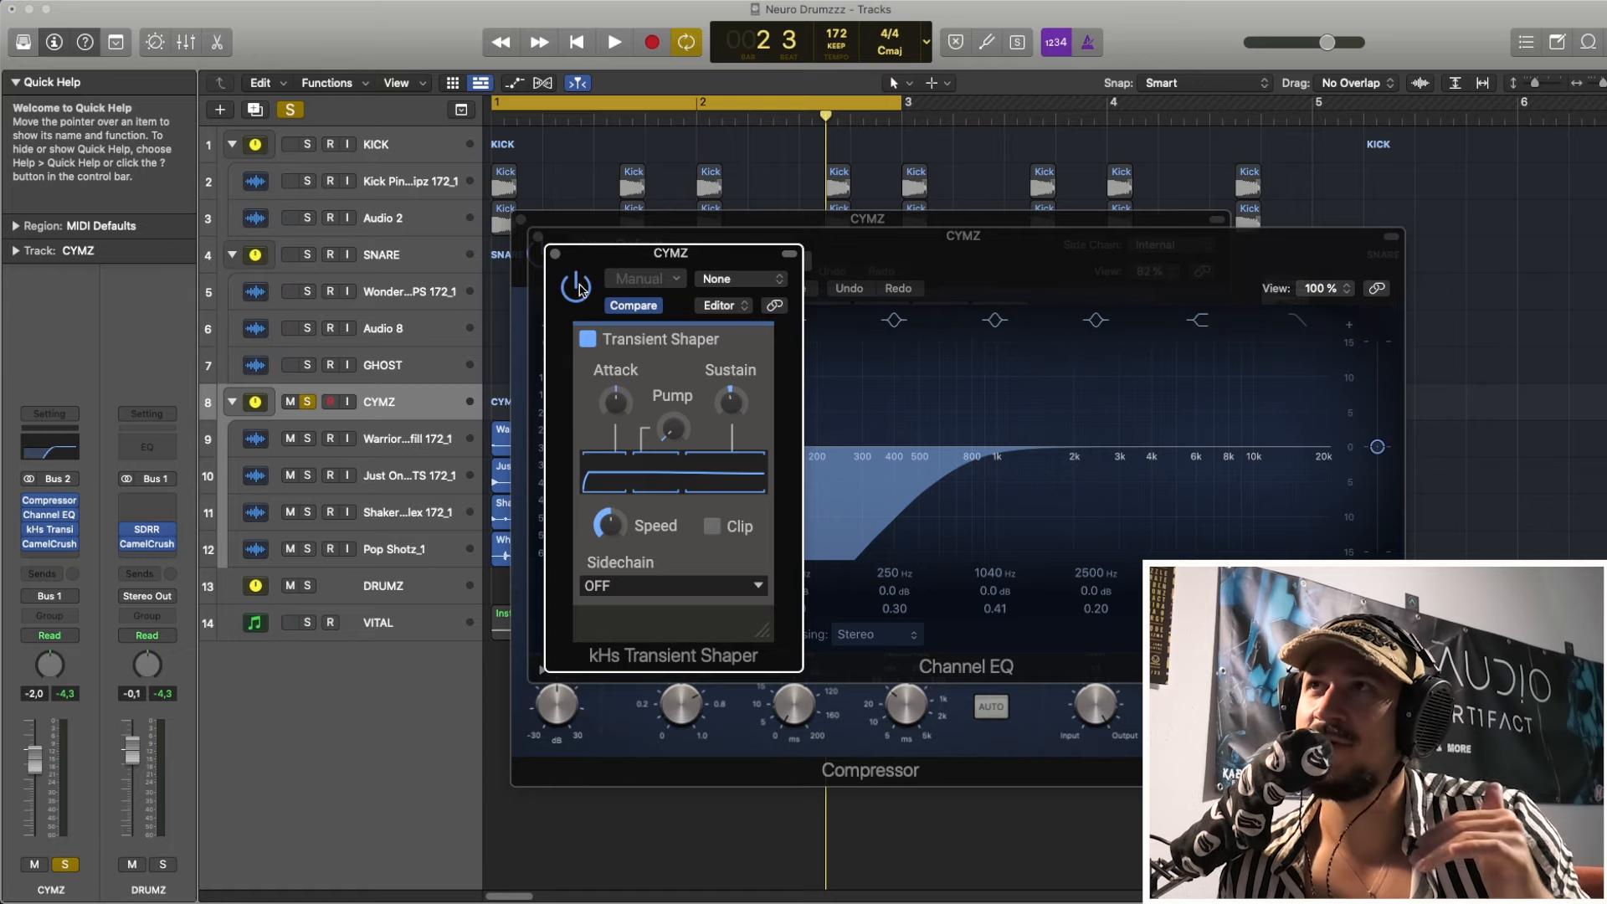
left_click(555, 253)
left_click(538, 237)
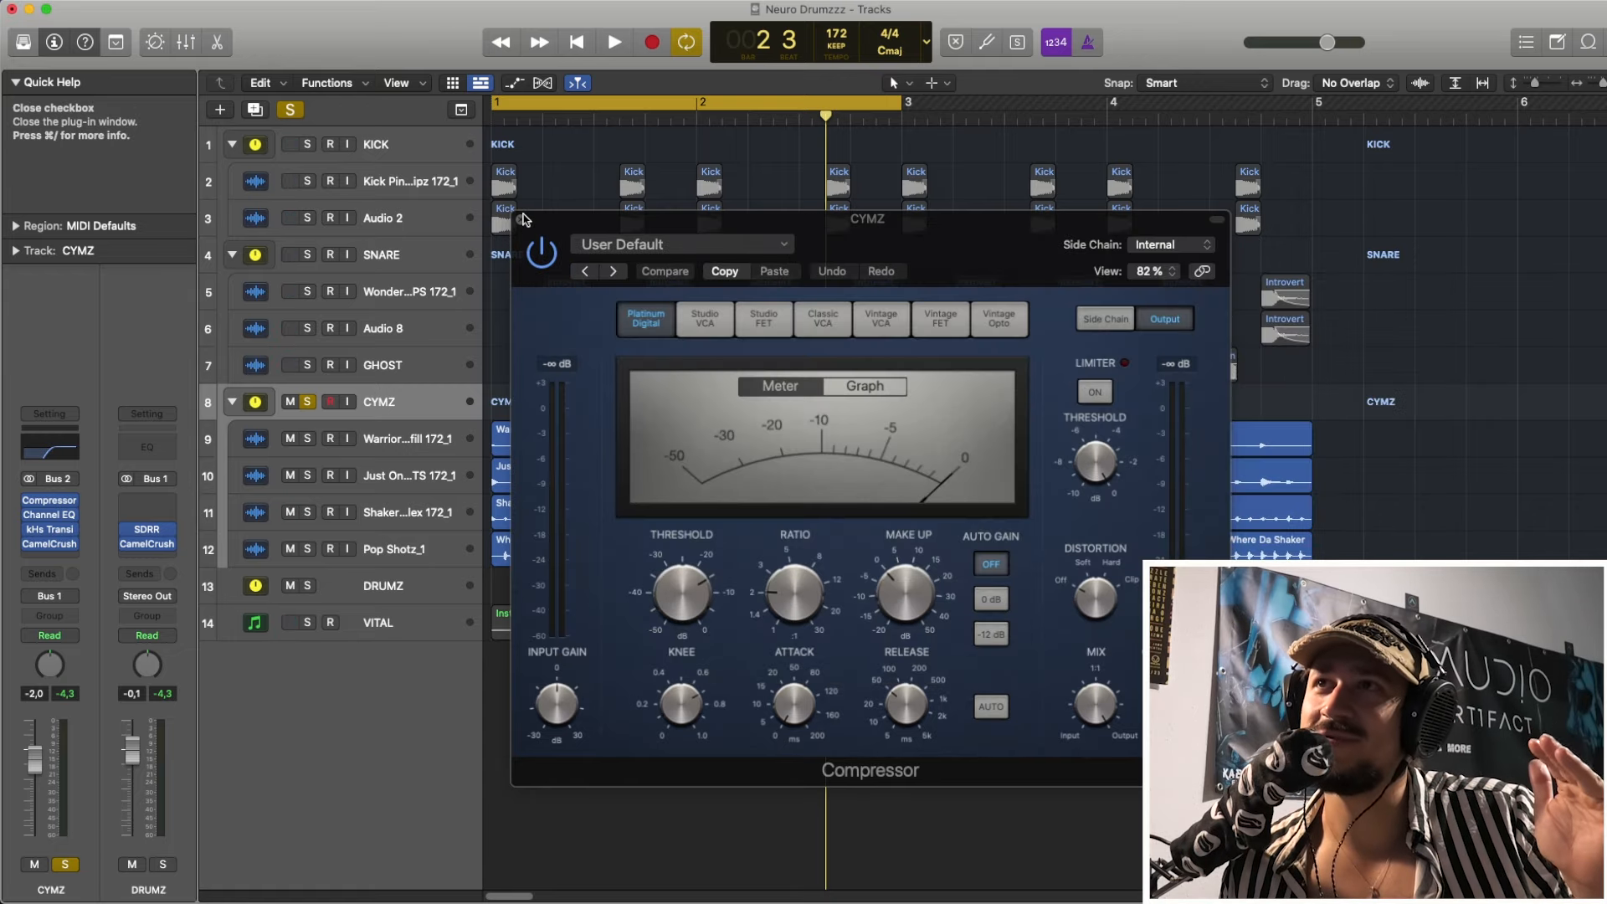
left_click(523, 220)
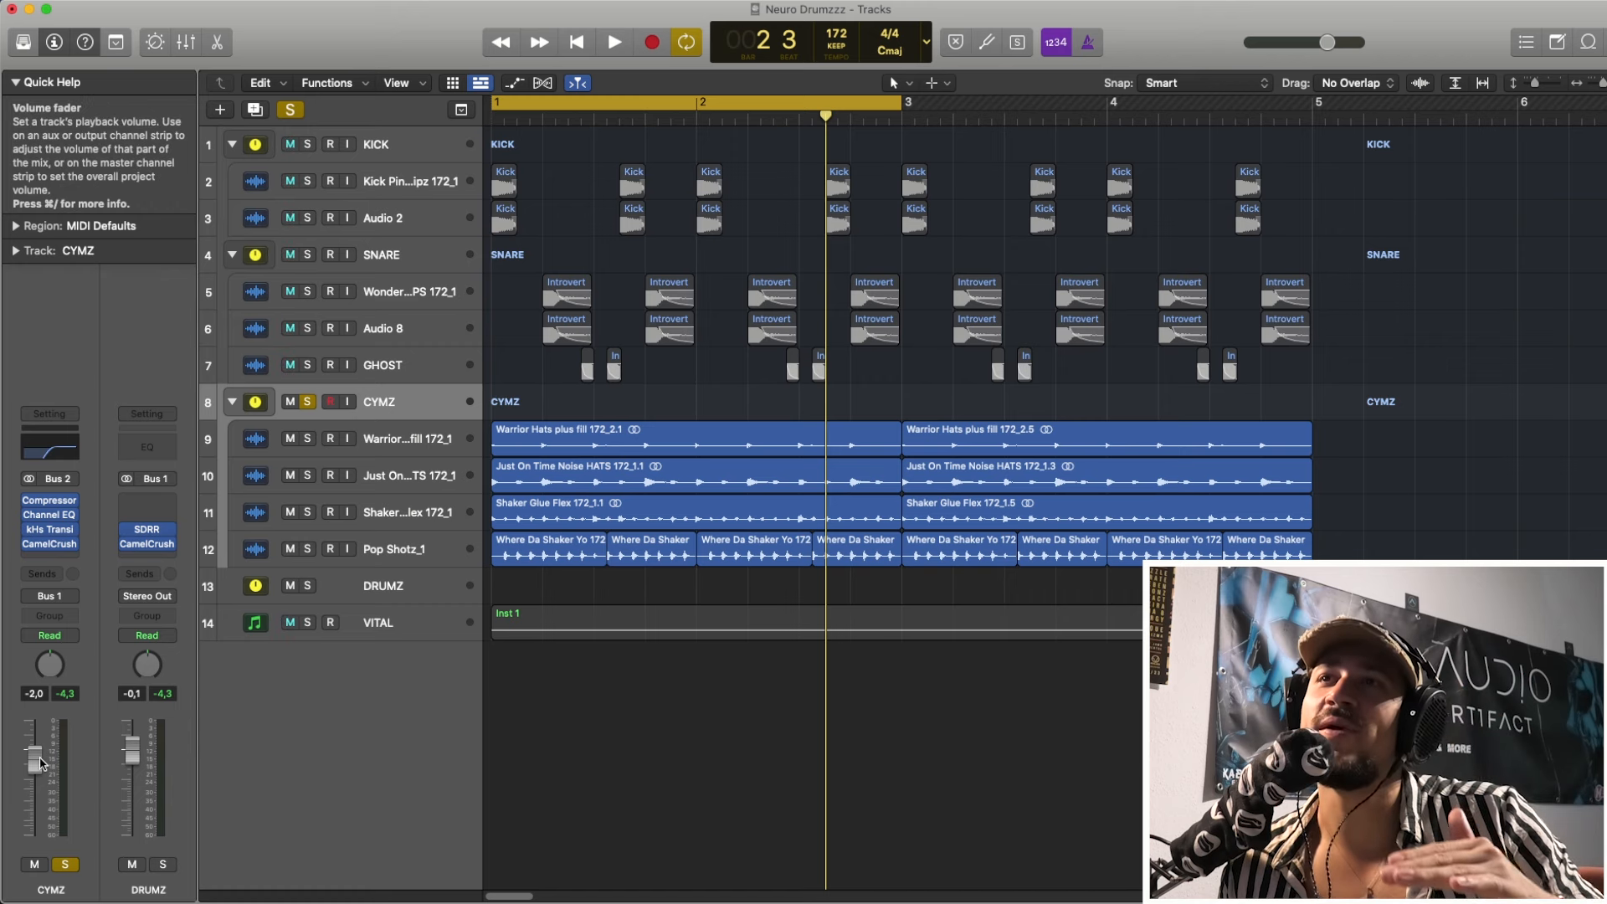
- Solo every kick, snare, ghost and cymbal track and play the full drum loop
left_click_drag(315, 371, 308, 144)
left_click_drag(310, 446, 314, 557)
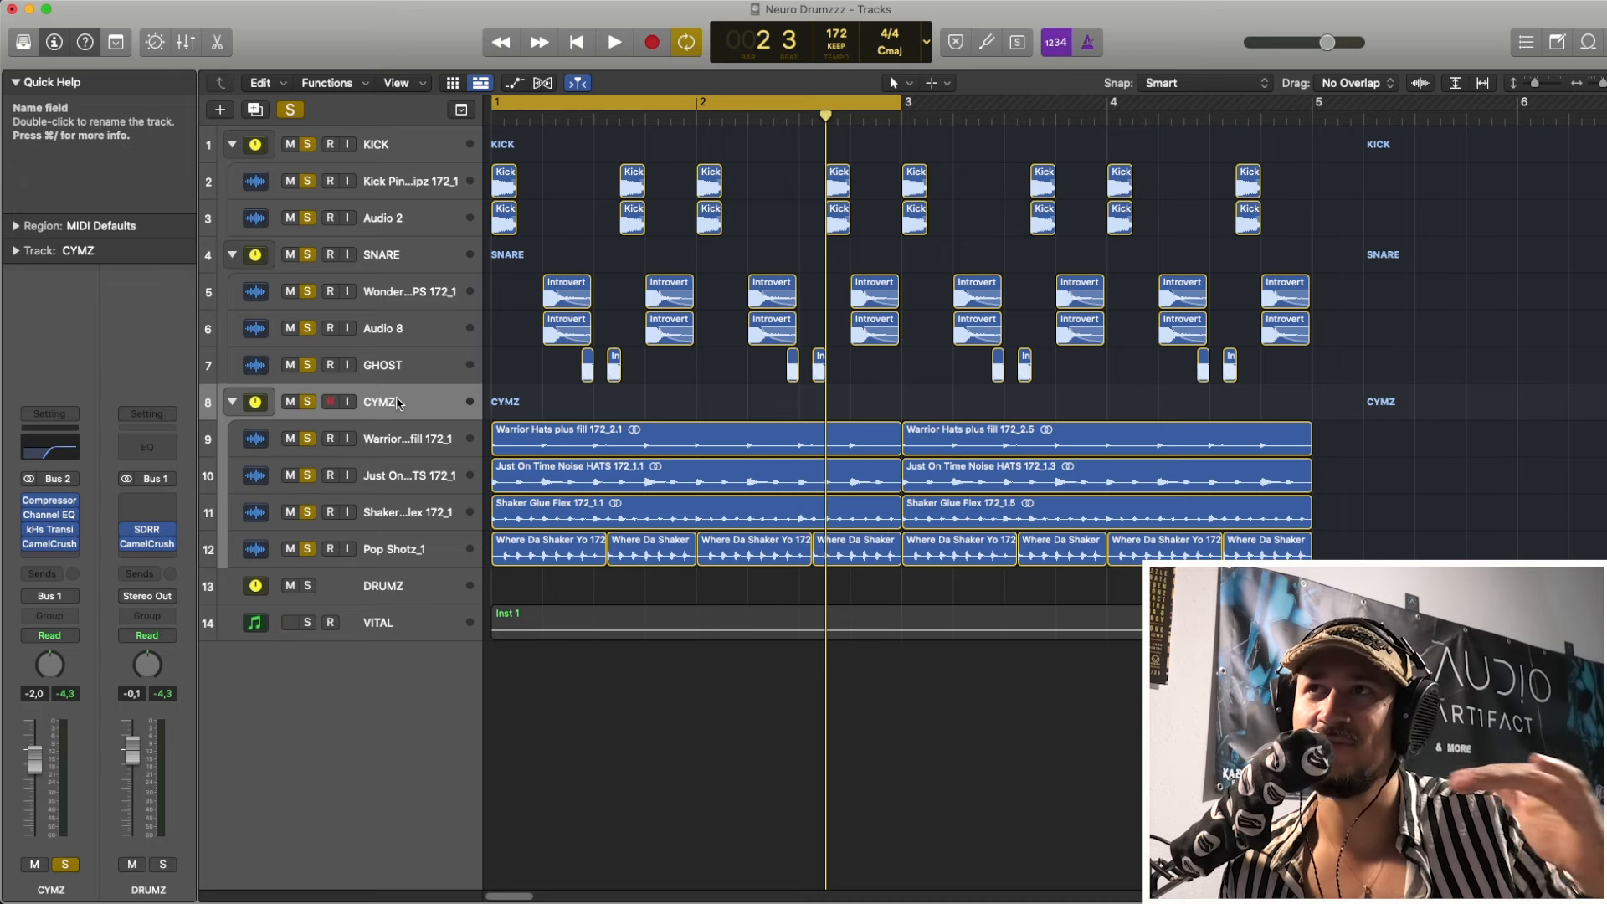
key("space")
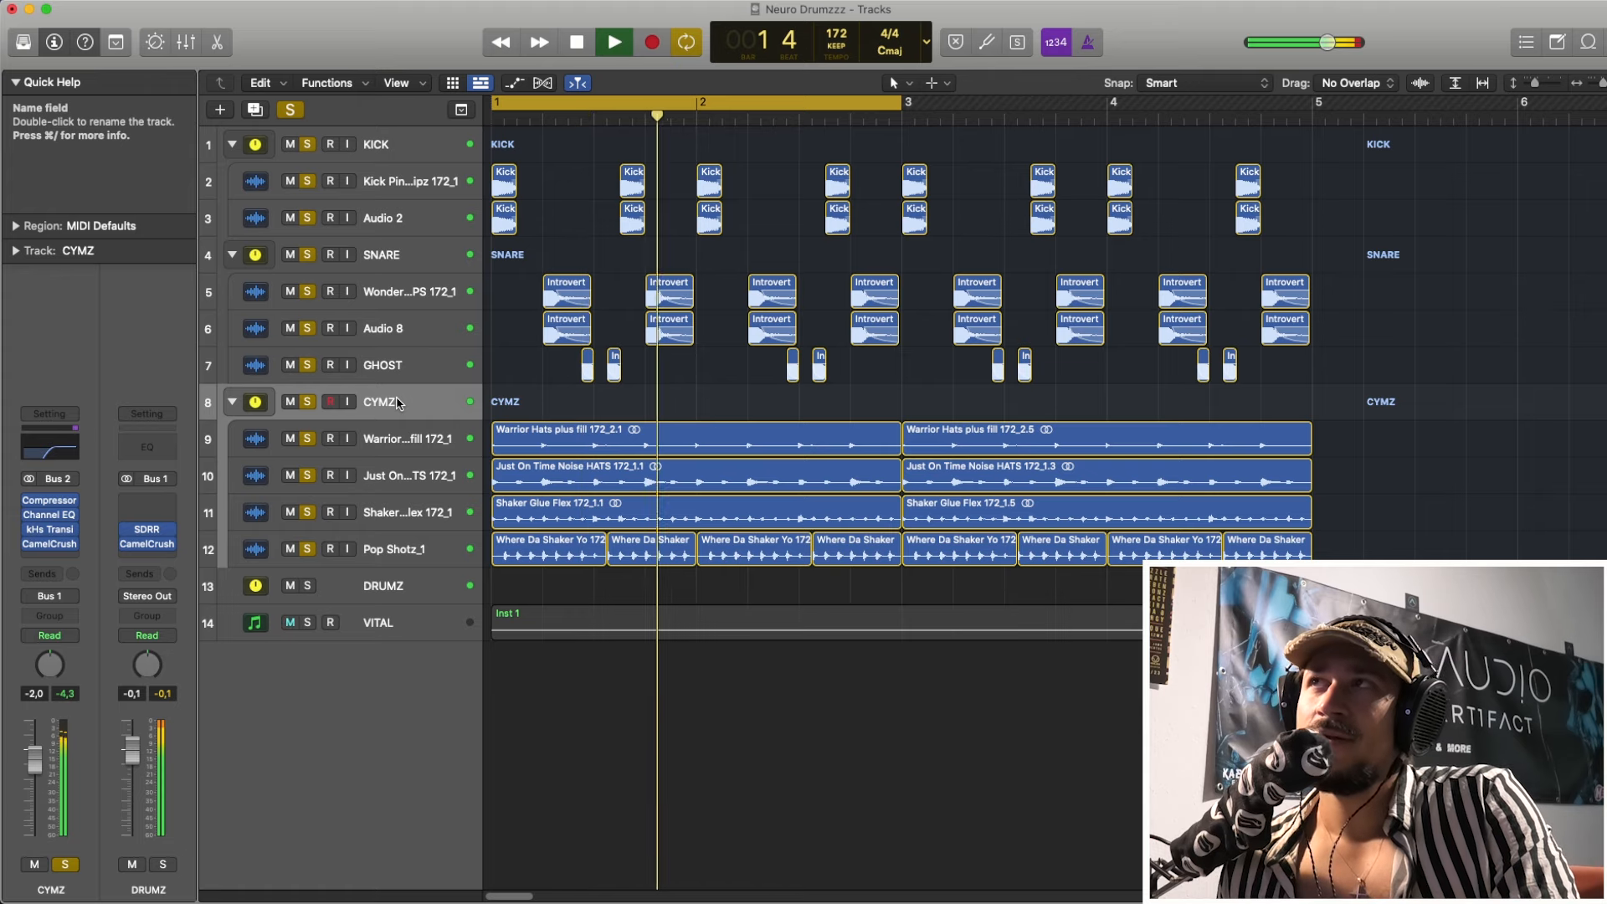
key("space")
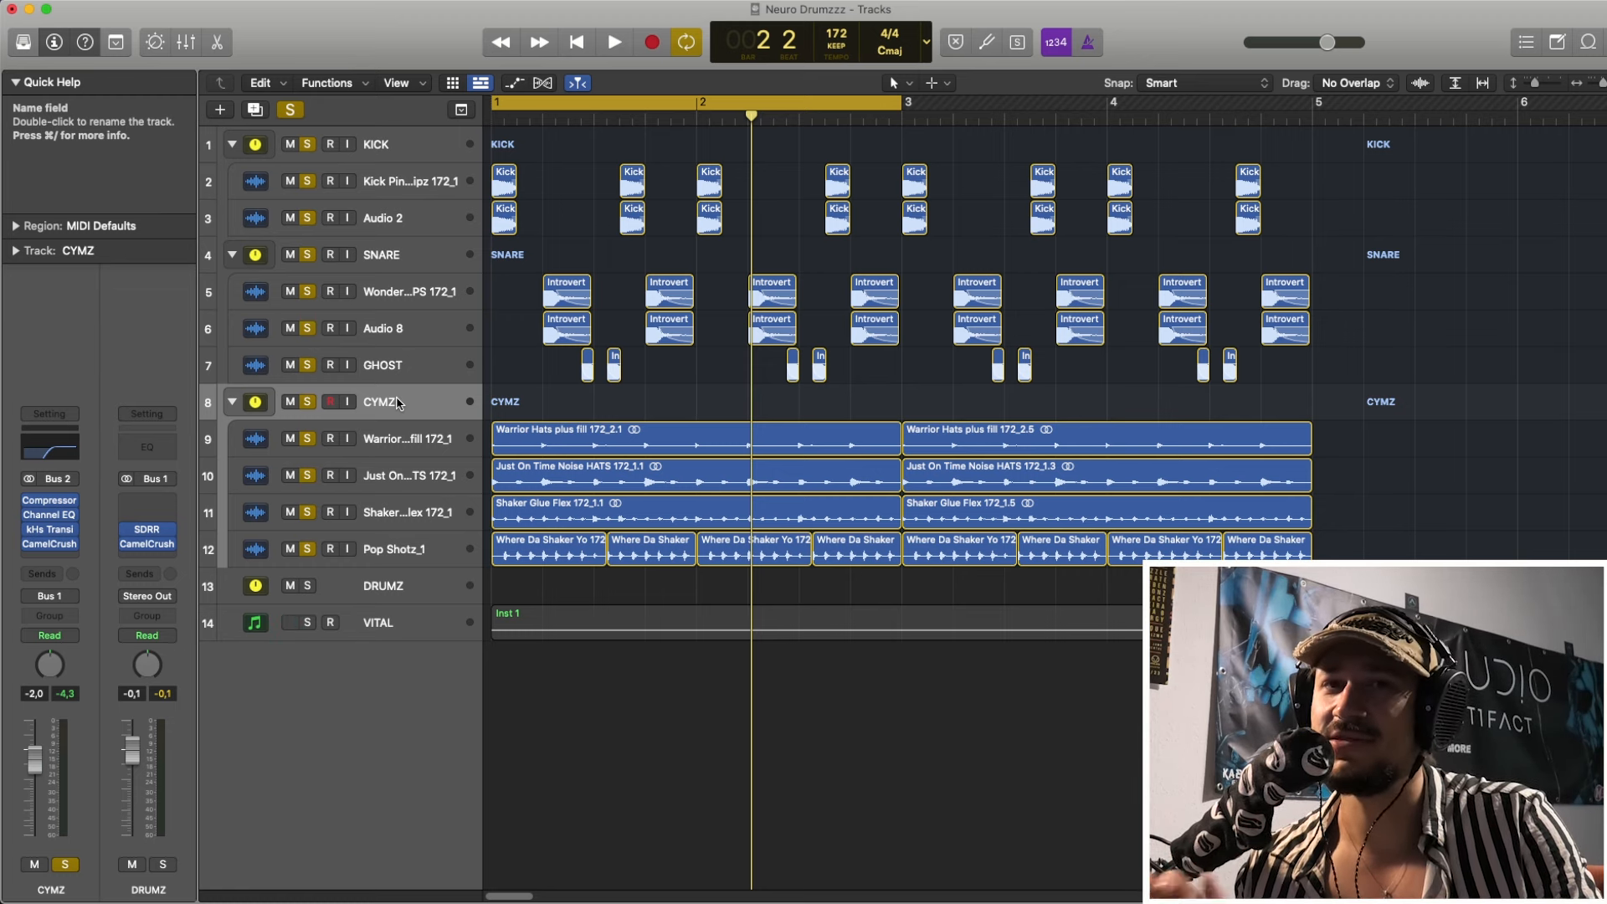
key("space")
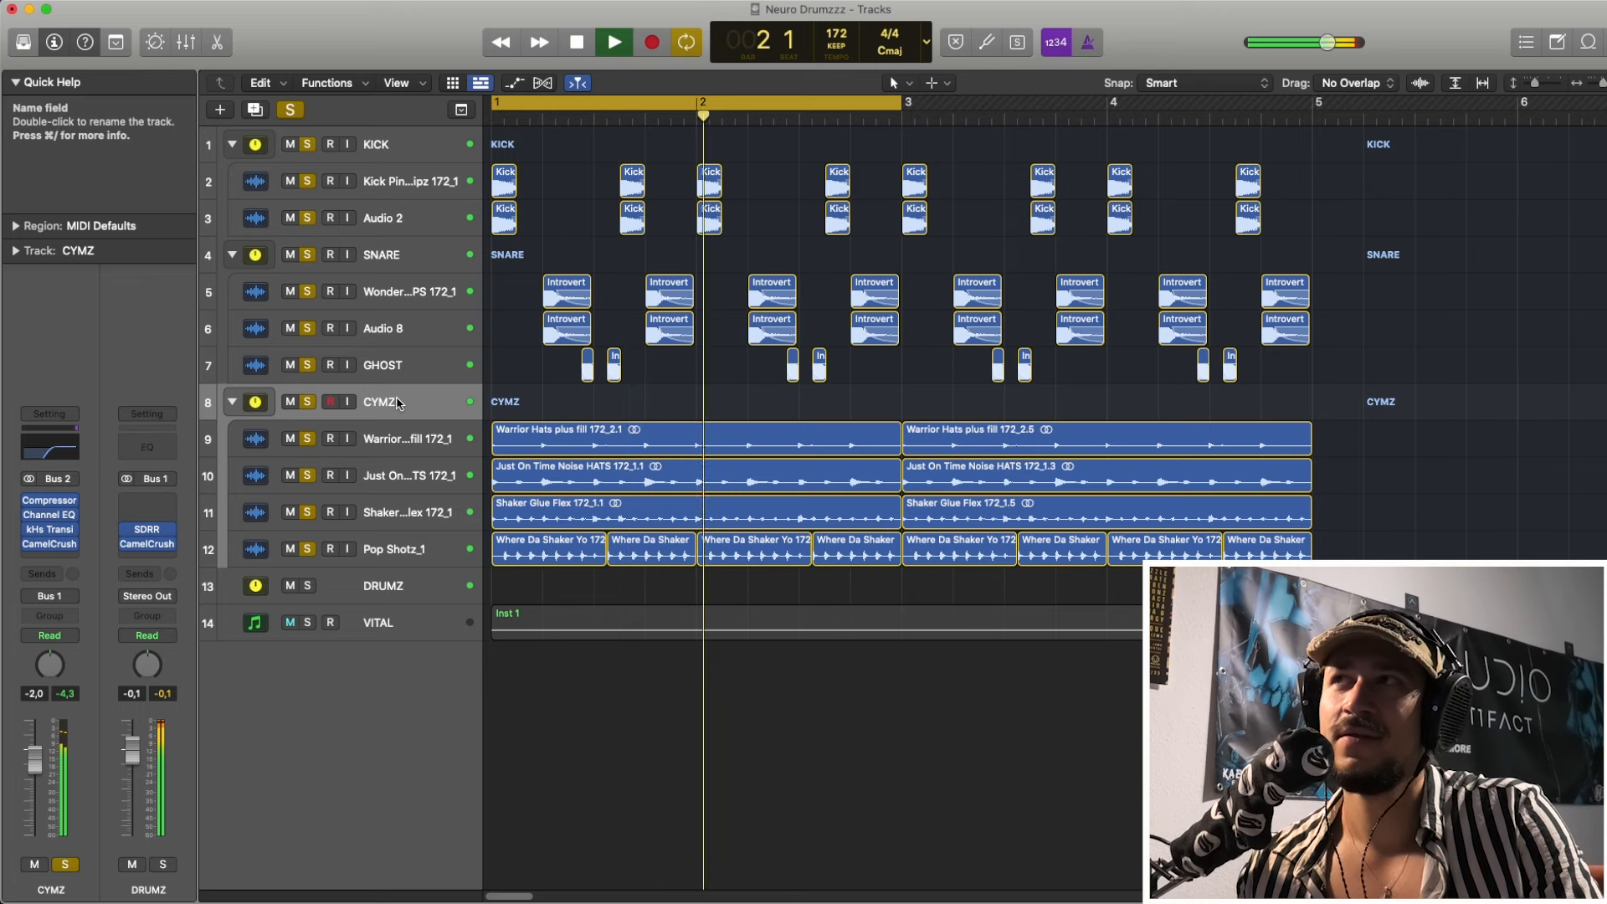
key("space")
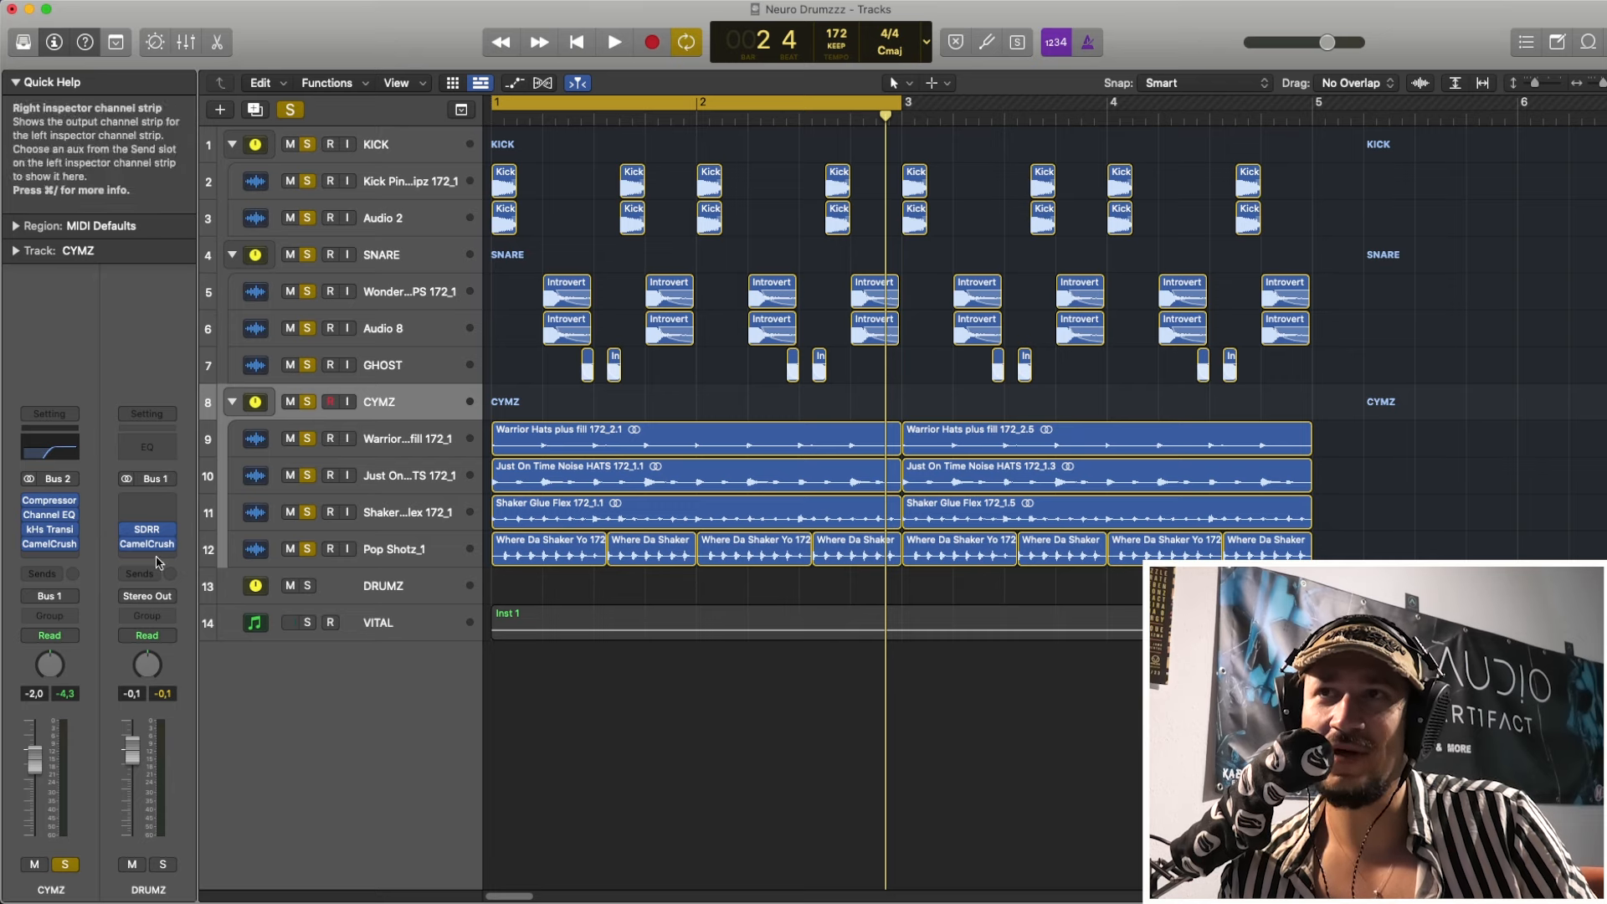
- Open SDRR on the DRUMZ bus, reposition its window and examine the Mix control
left_click(151, 531)
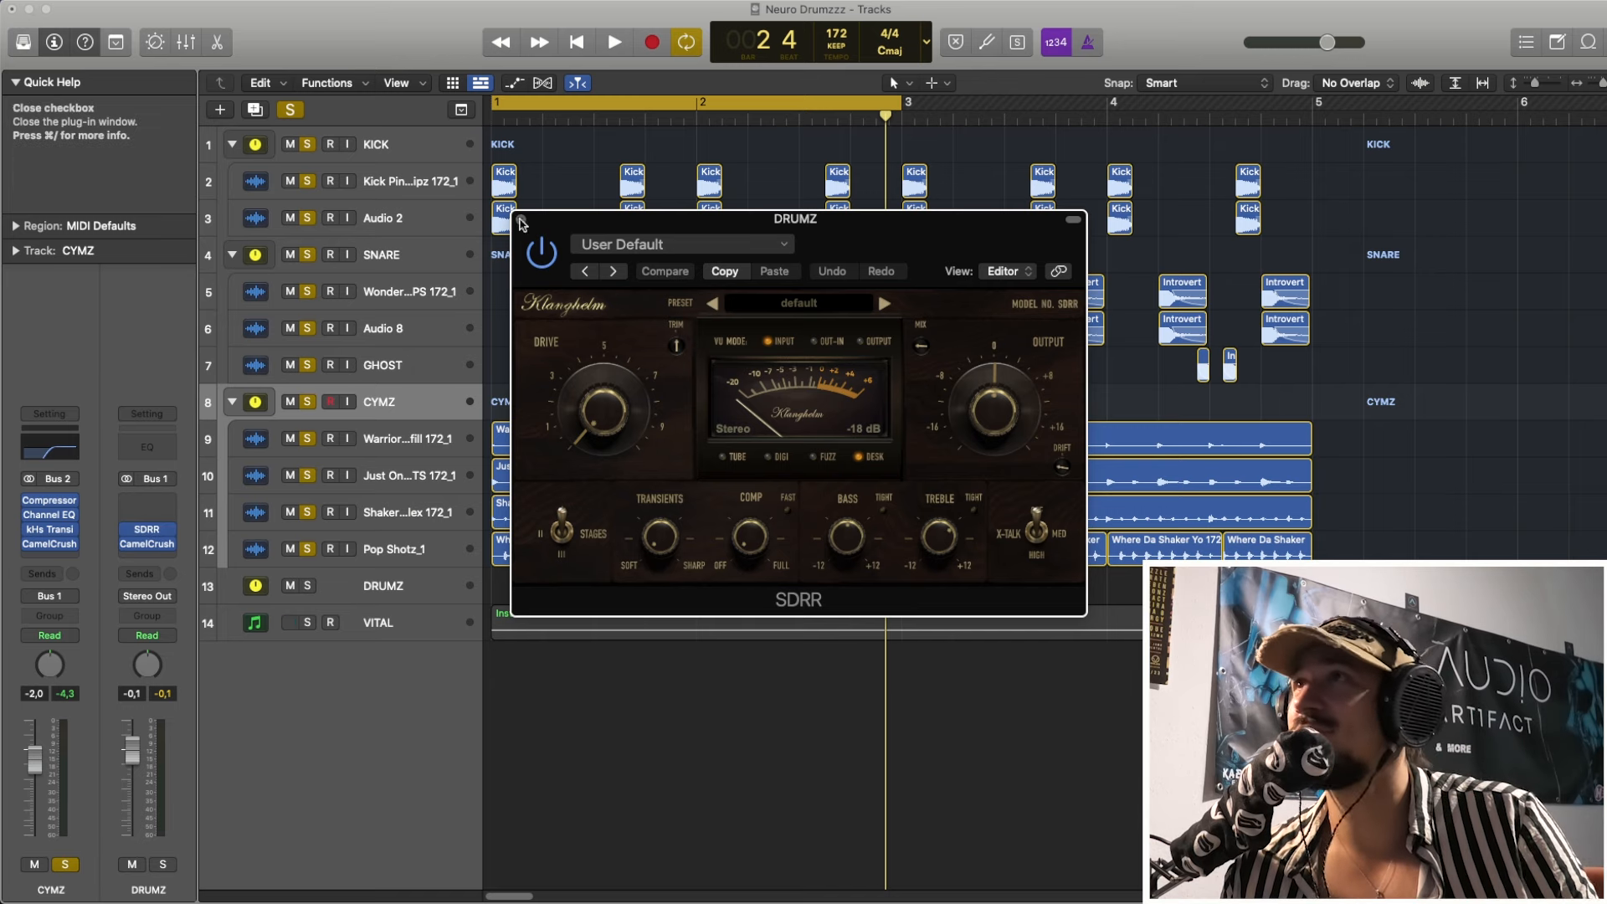
left_click_drag(594, 221, 338, 206)
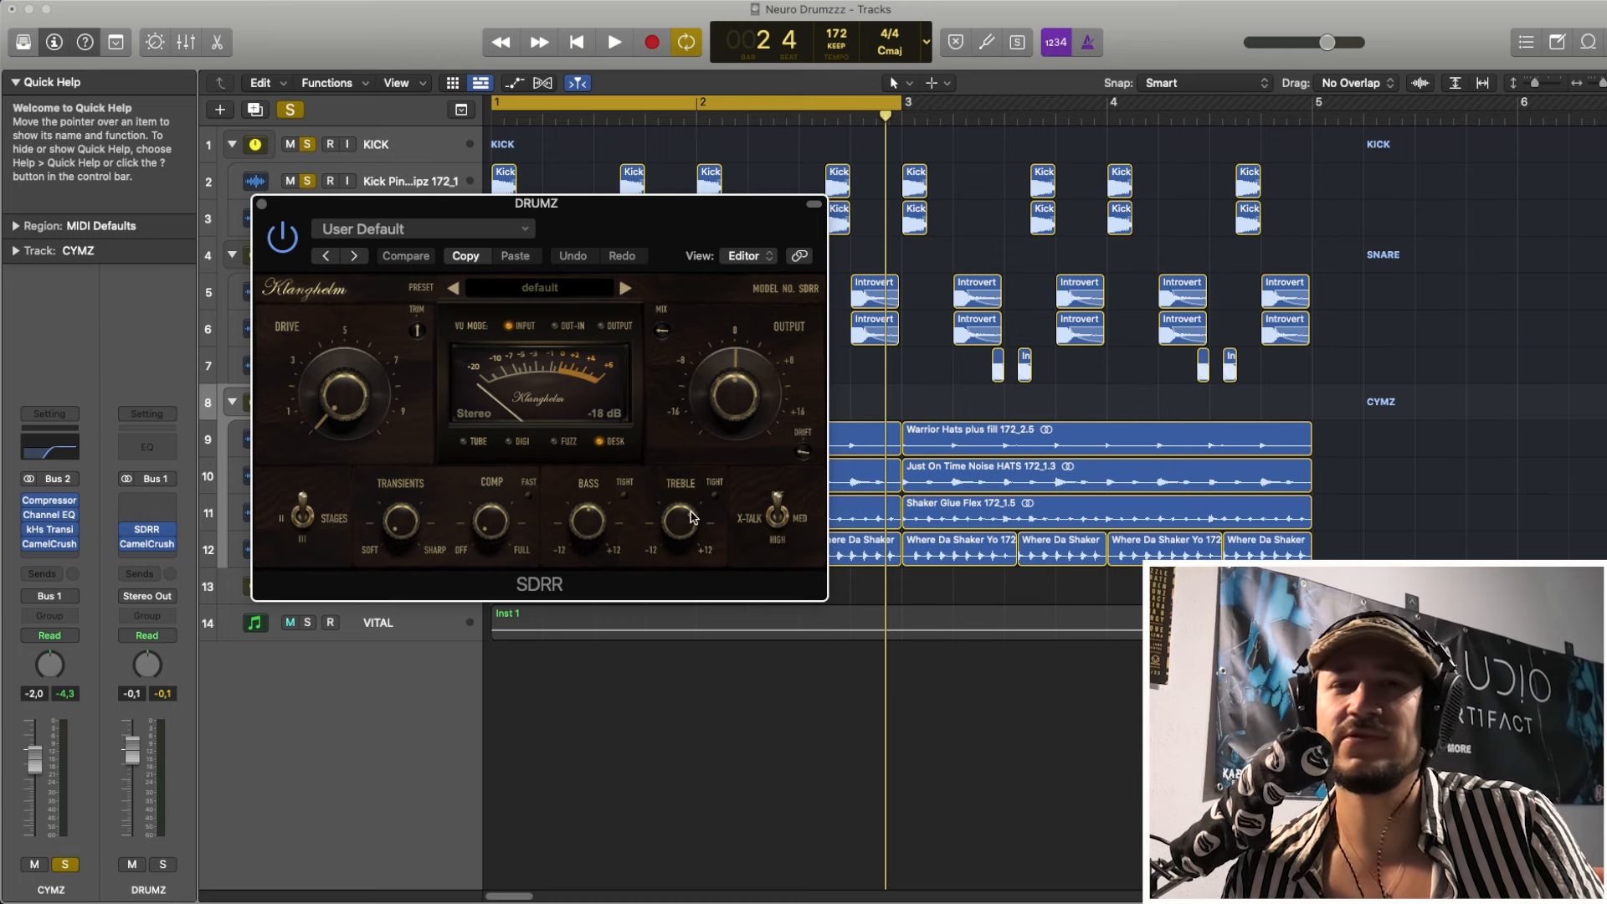
double_click(663, 332)
left_click(671, 377)
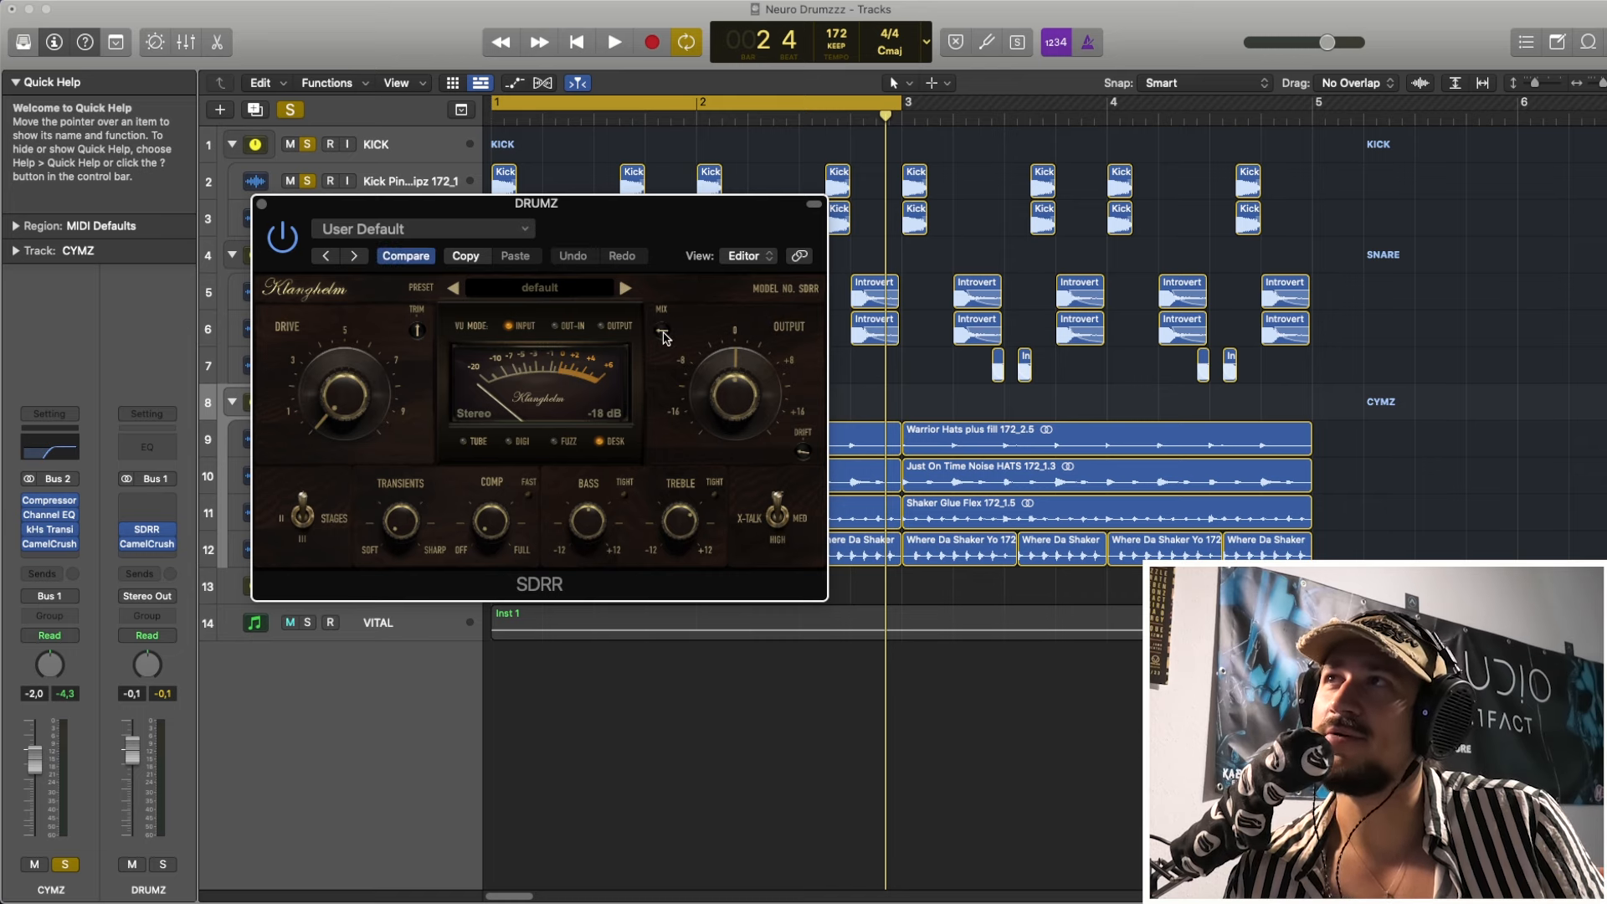
- Play the full drums while comparing DRUMZ's SDRR bypassed and active, and close the plug-in window
left_click(277, 247)
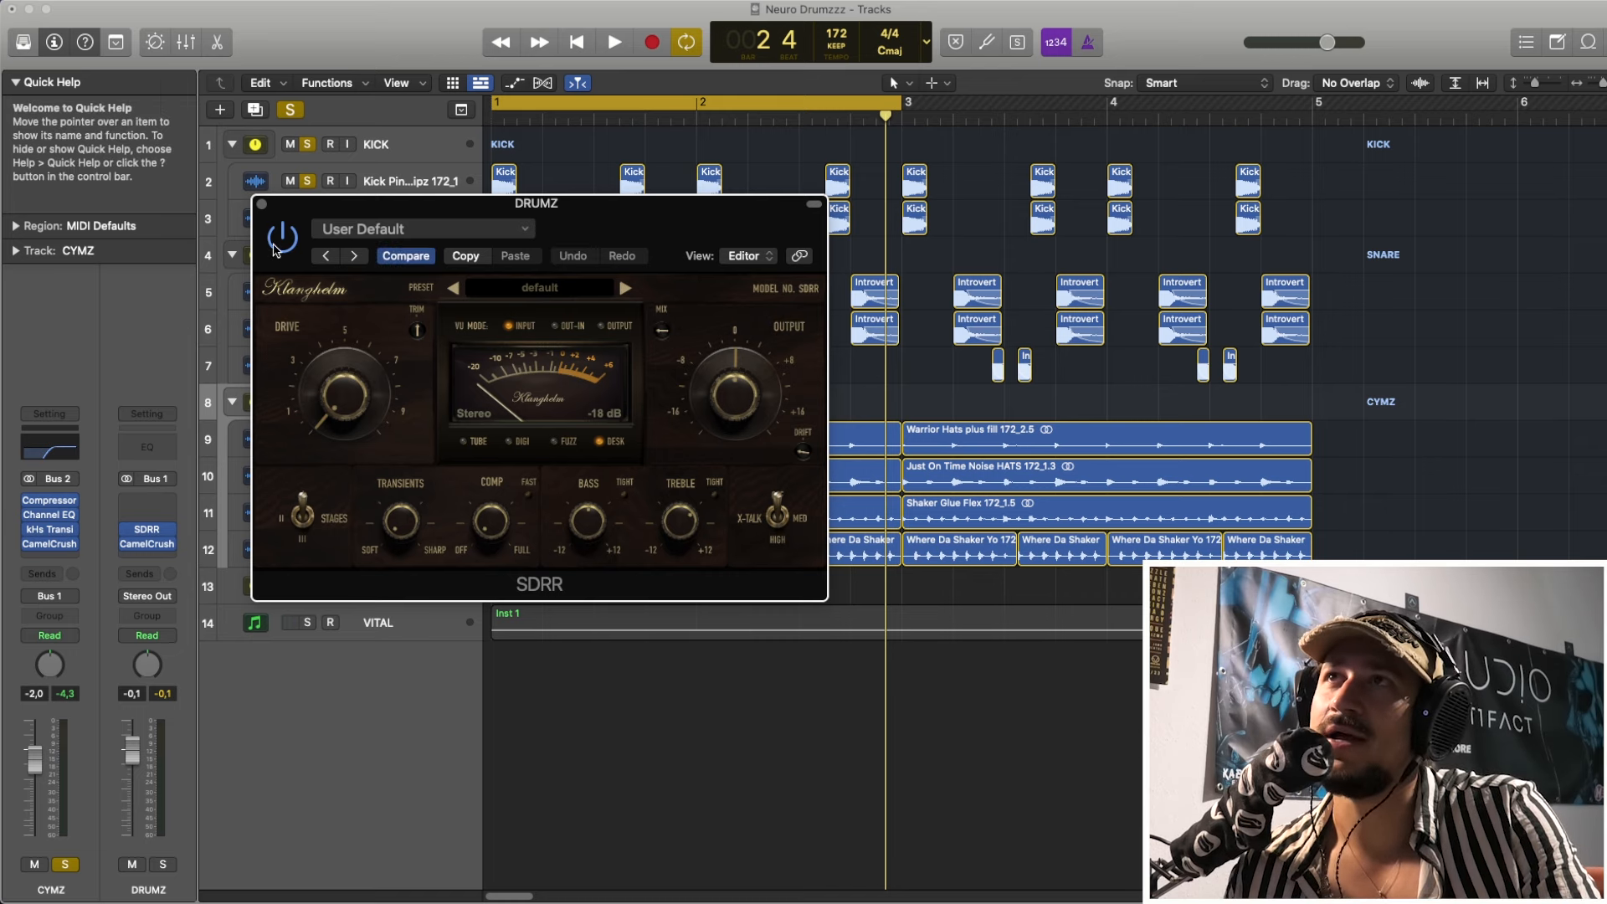
key("space")
left_click(277, 247)
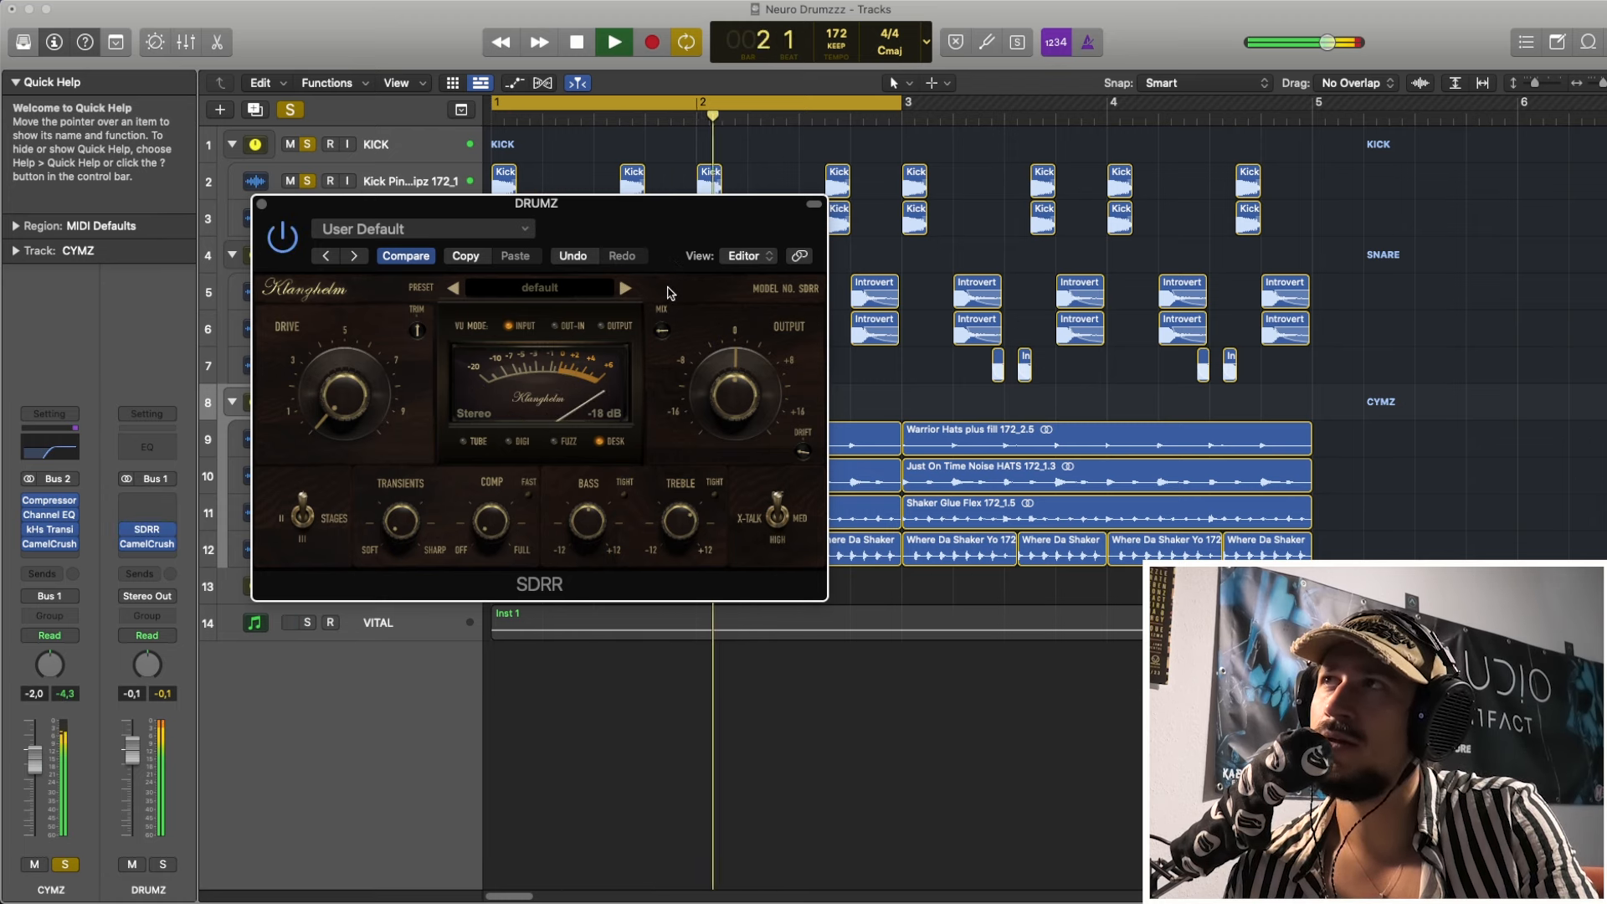
key("space")
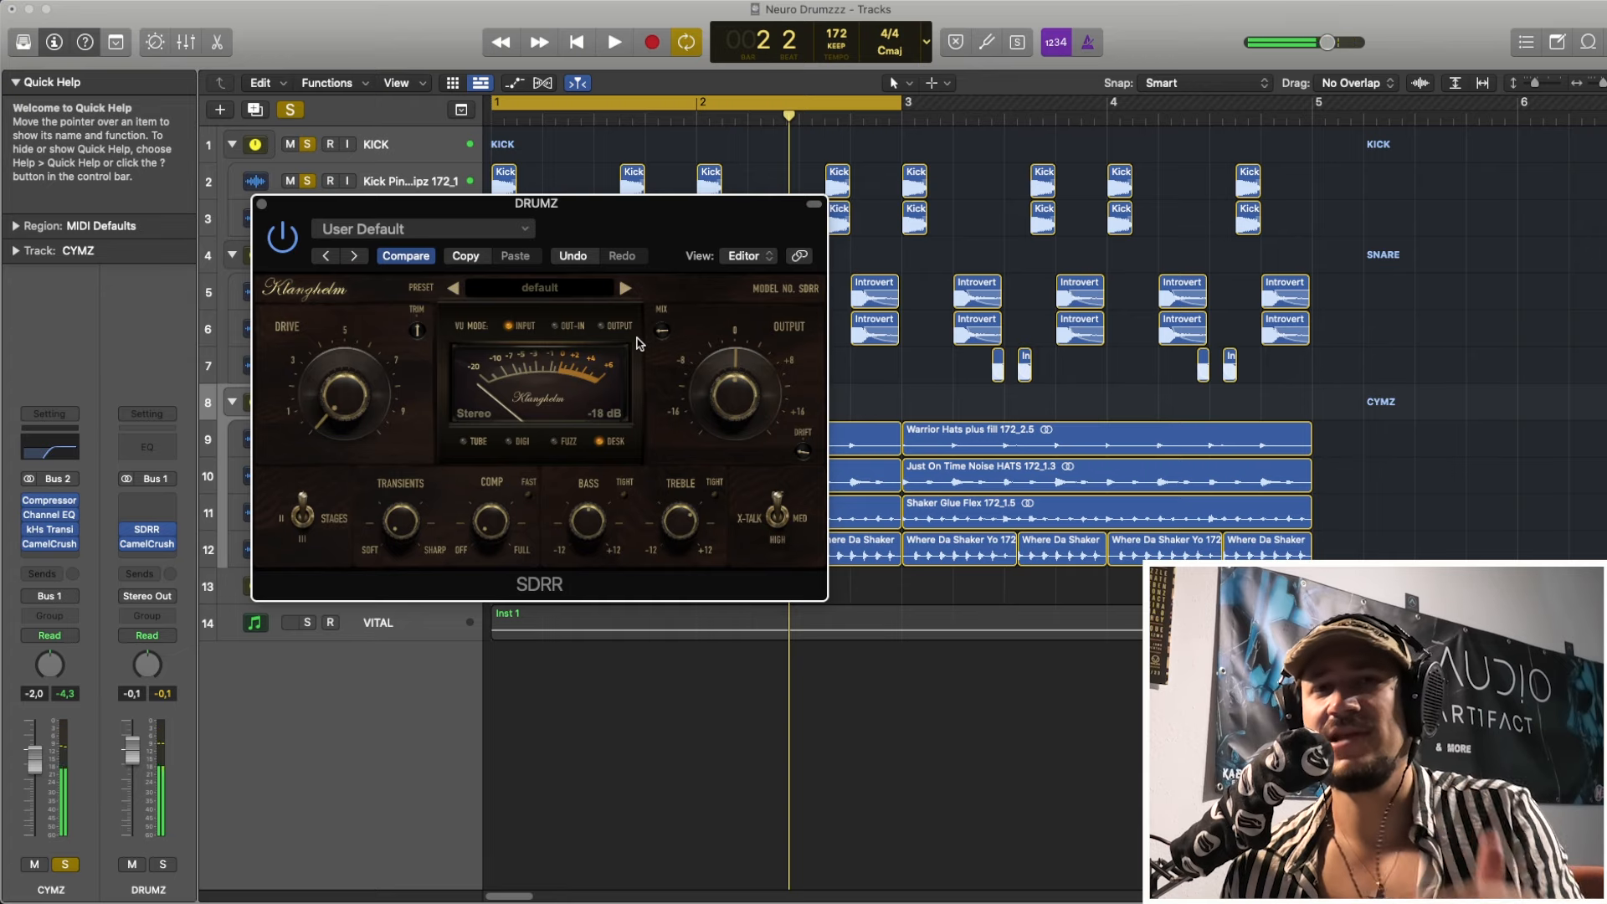
left_click(262, 205)
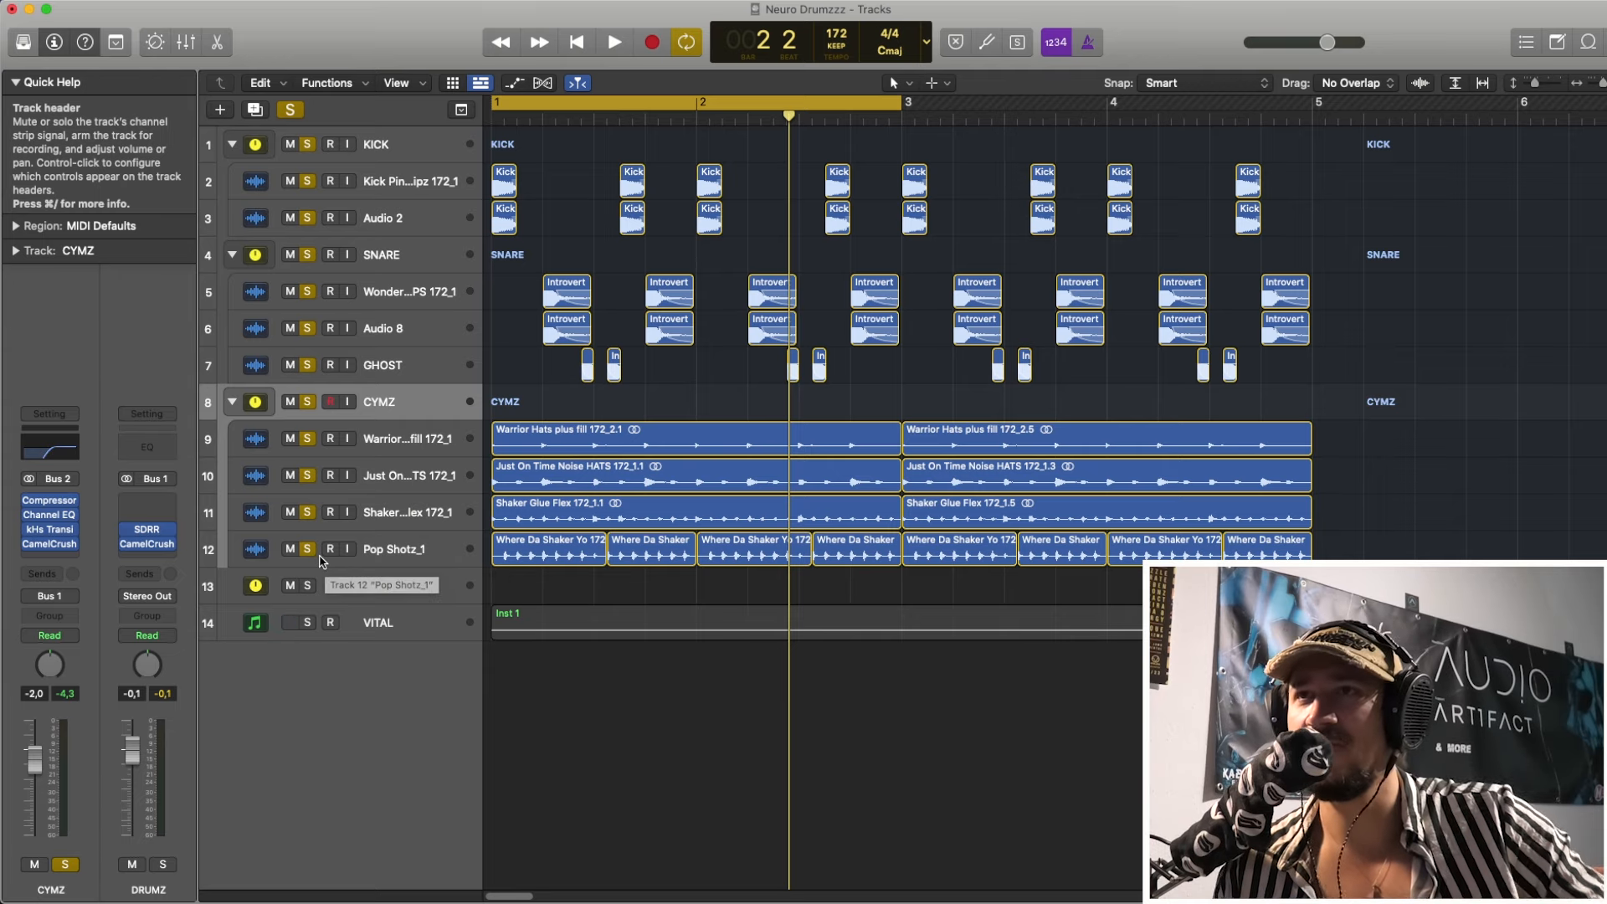
- Clear all drum solos, collapse the KICK, SNARE and CYMZ track stacks, and select the VITAL track
left_click_drag(307, 551, 253, 149)
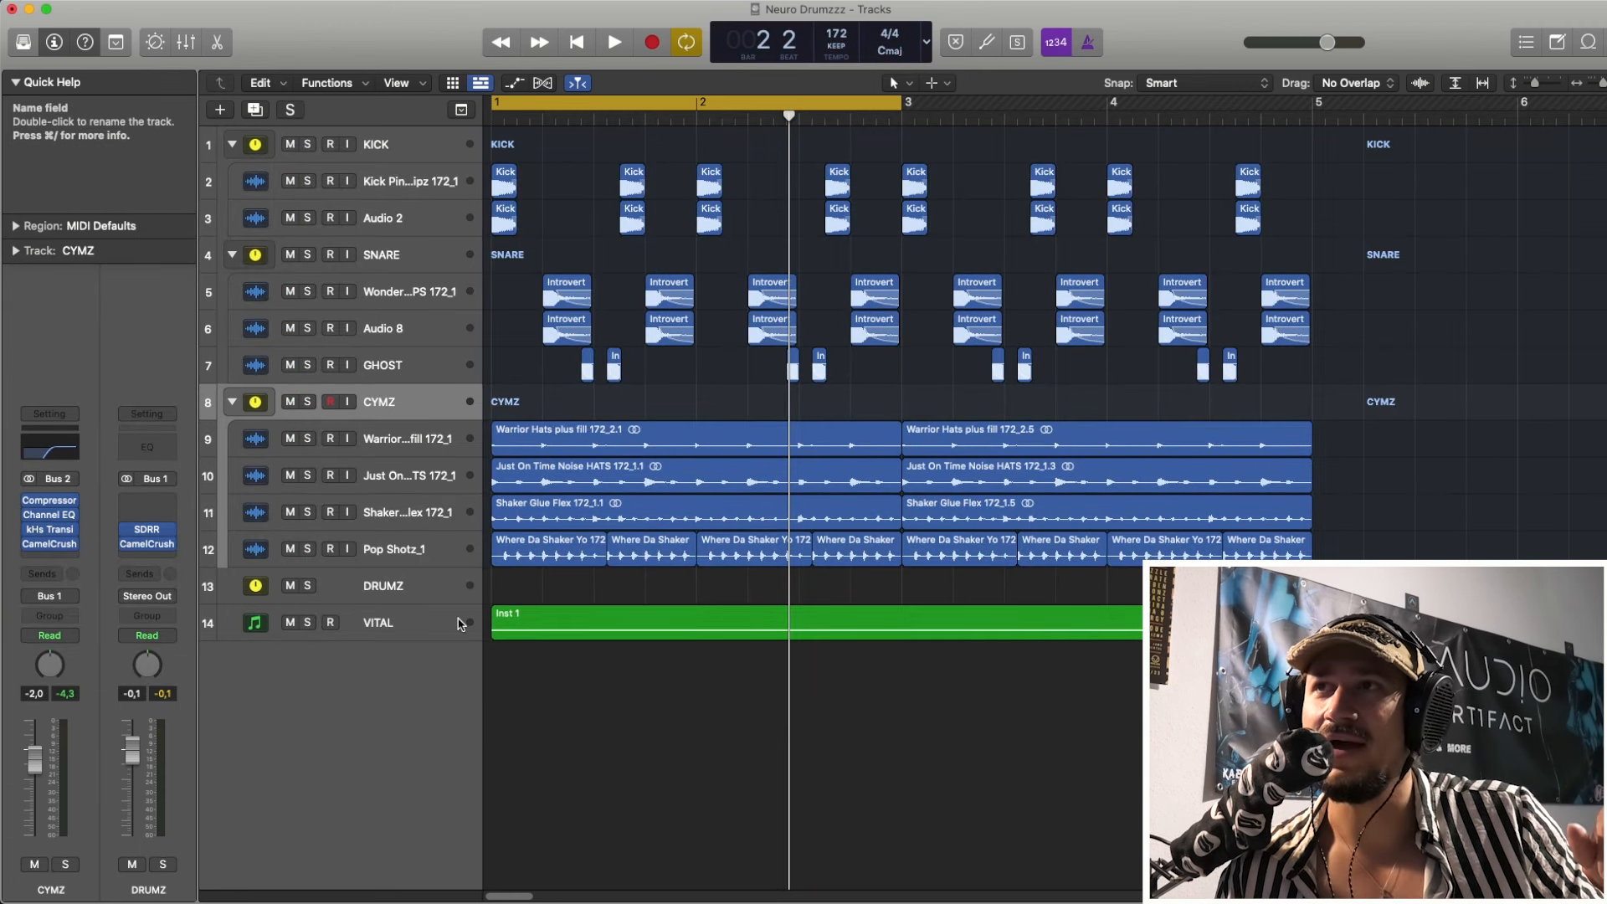
left_click(232, 402)
left_click(232, 254)
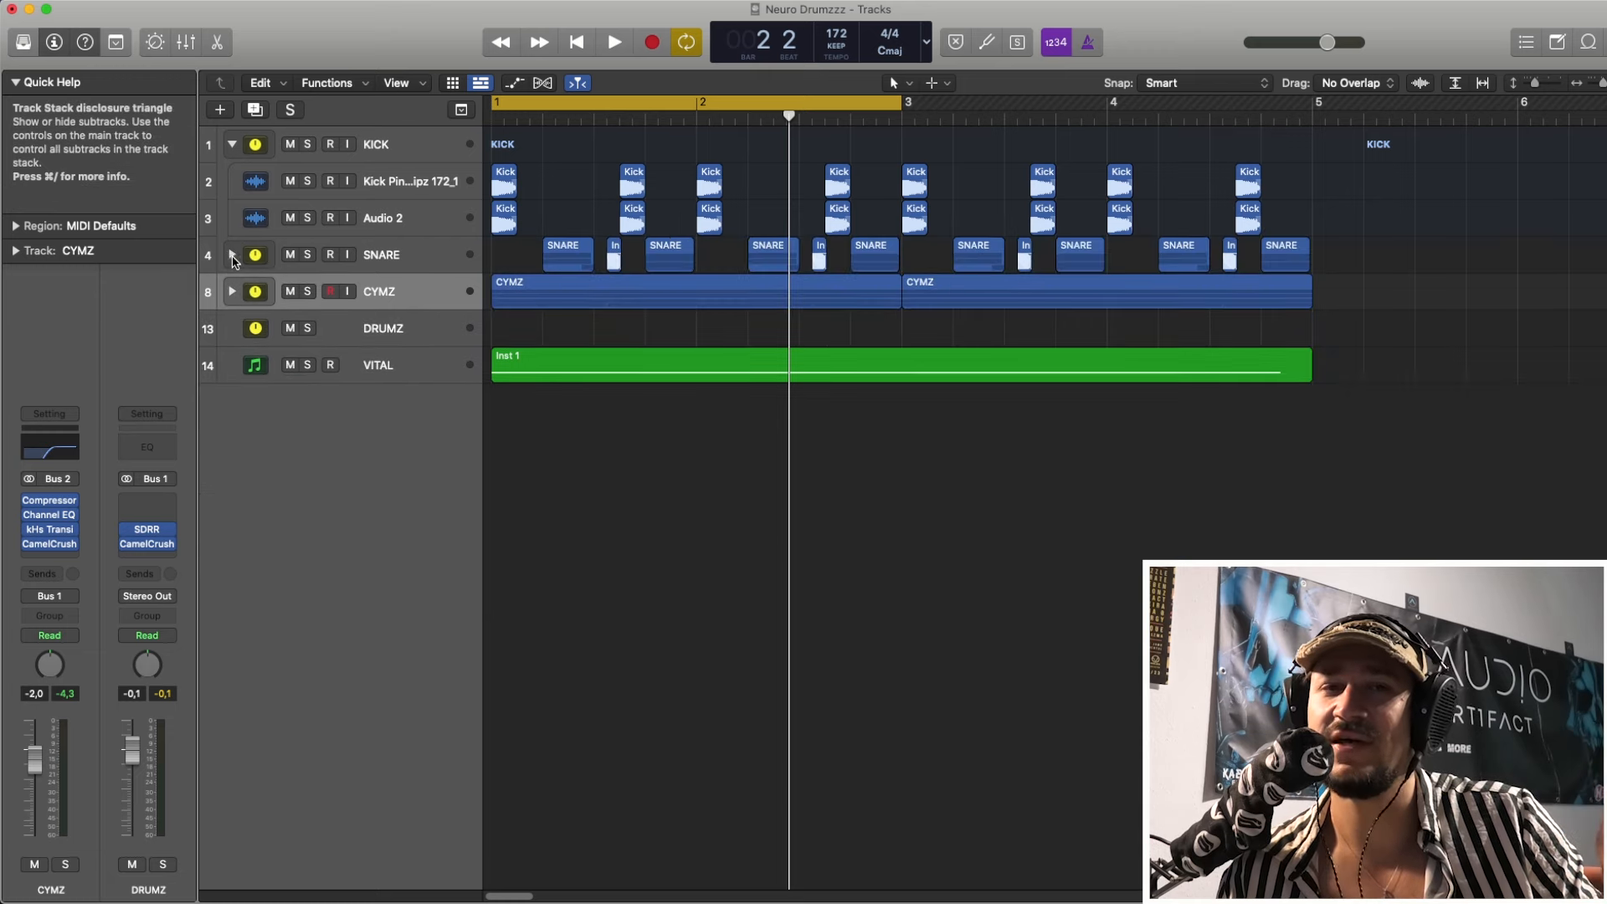
left_click(232, 144)
left_click(402, 305)
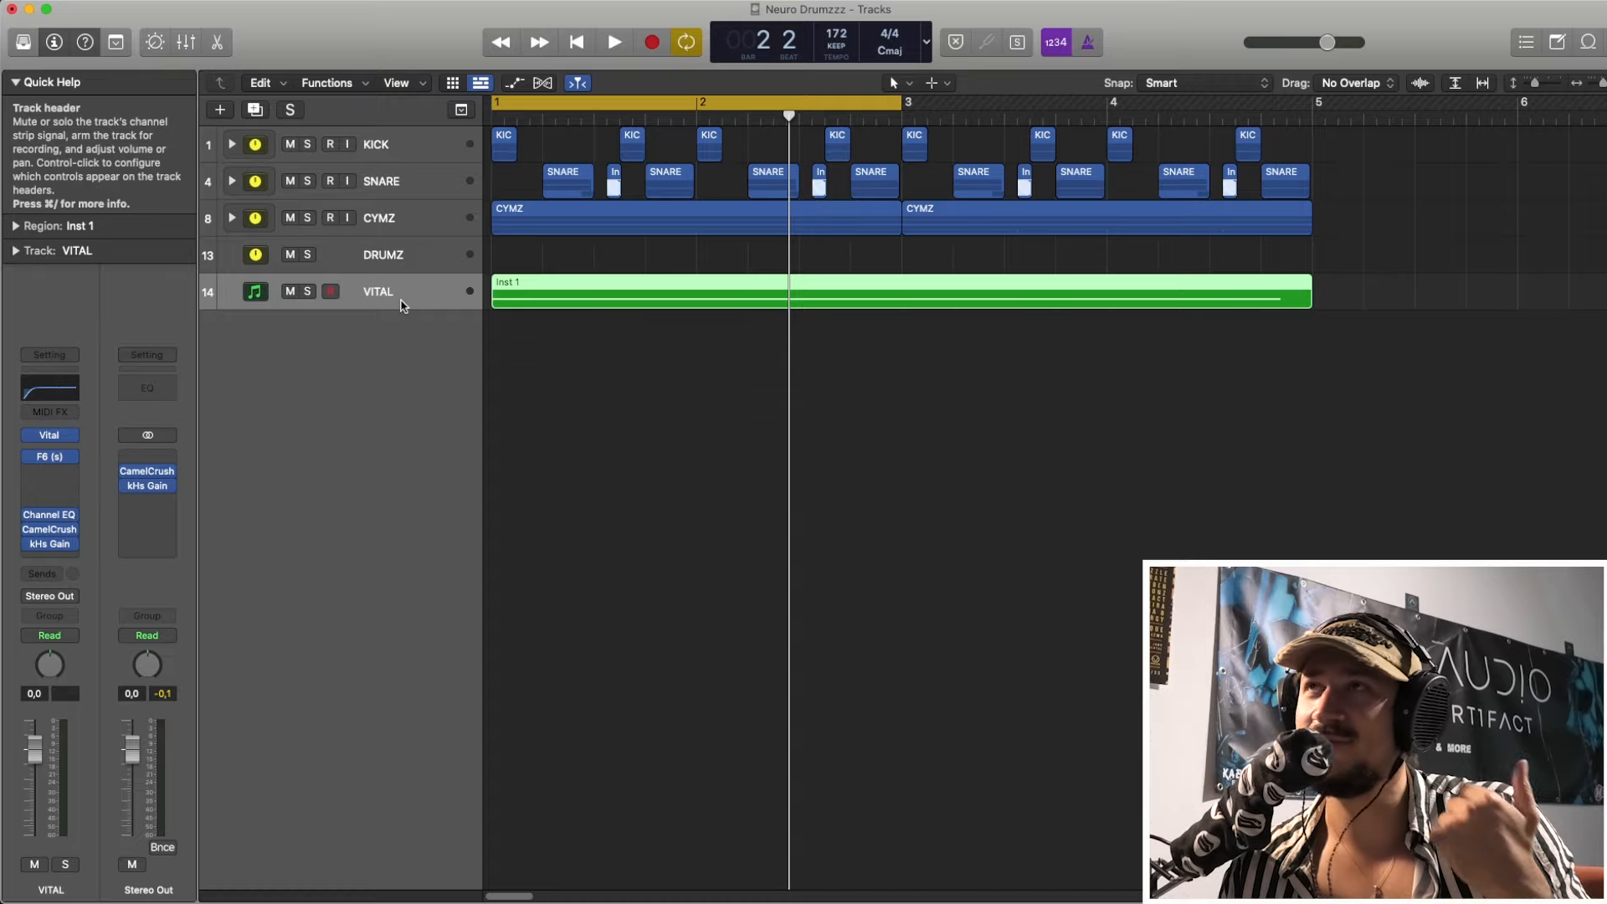
- Deselect the VITAL region, extend the cycle range to bar 5 and play the full drums with the Vital bass
left_click(519, 328)
left_click(530, 303)
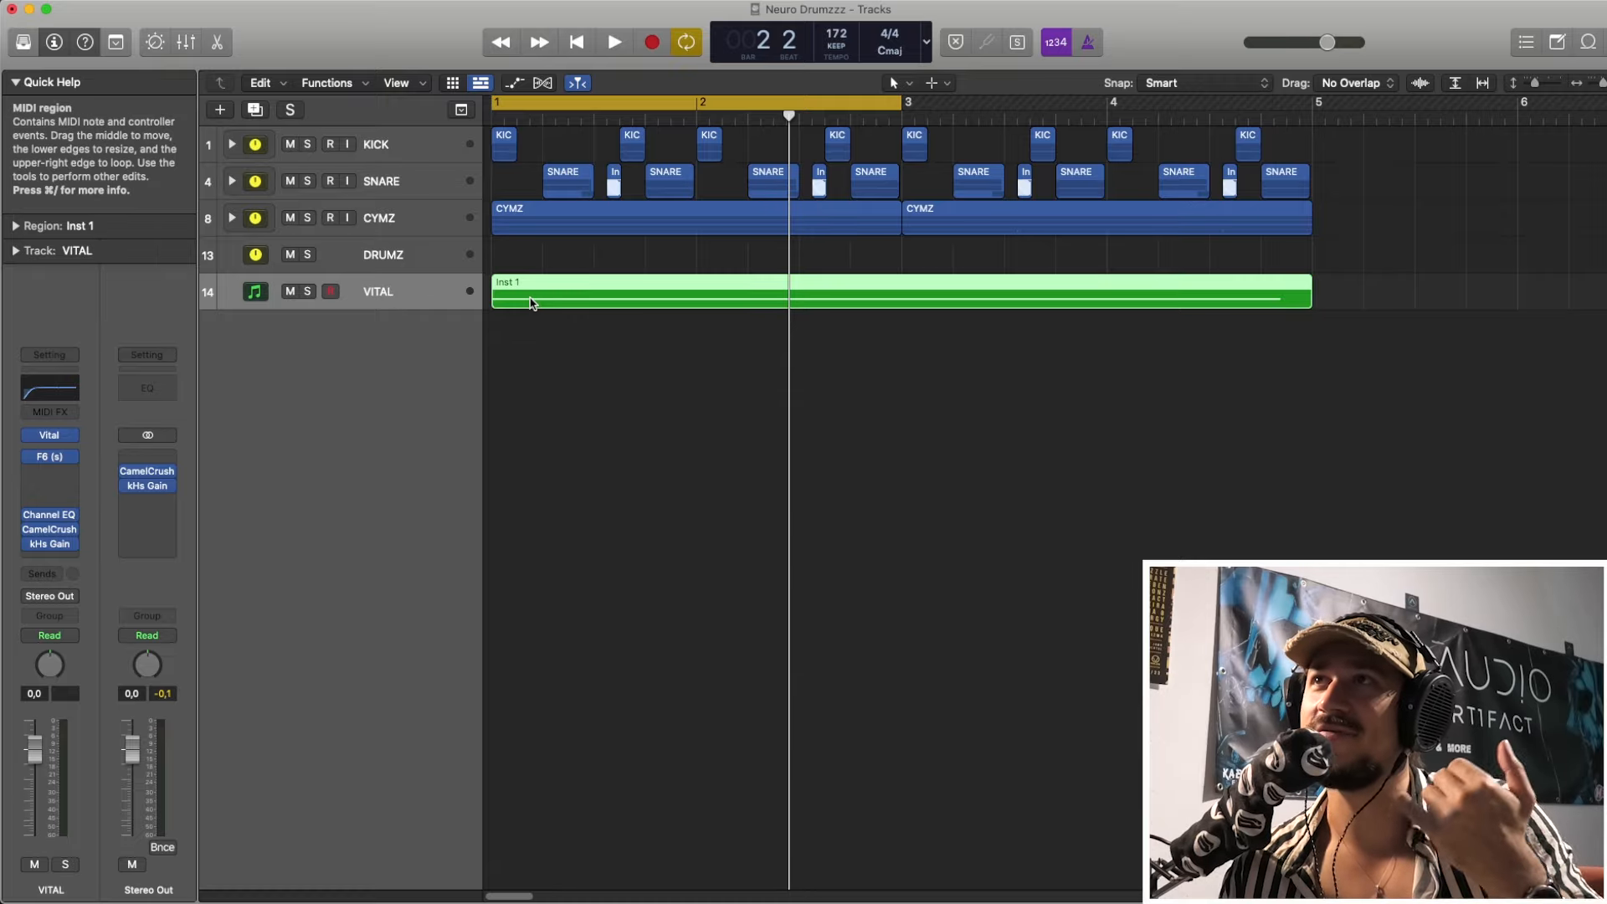
left_click(540, 376)
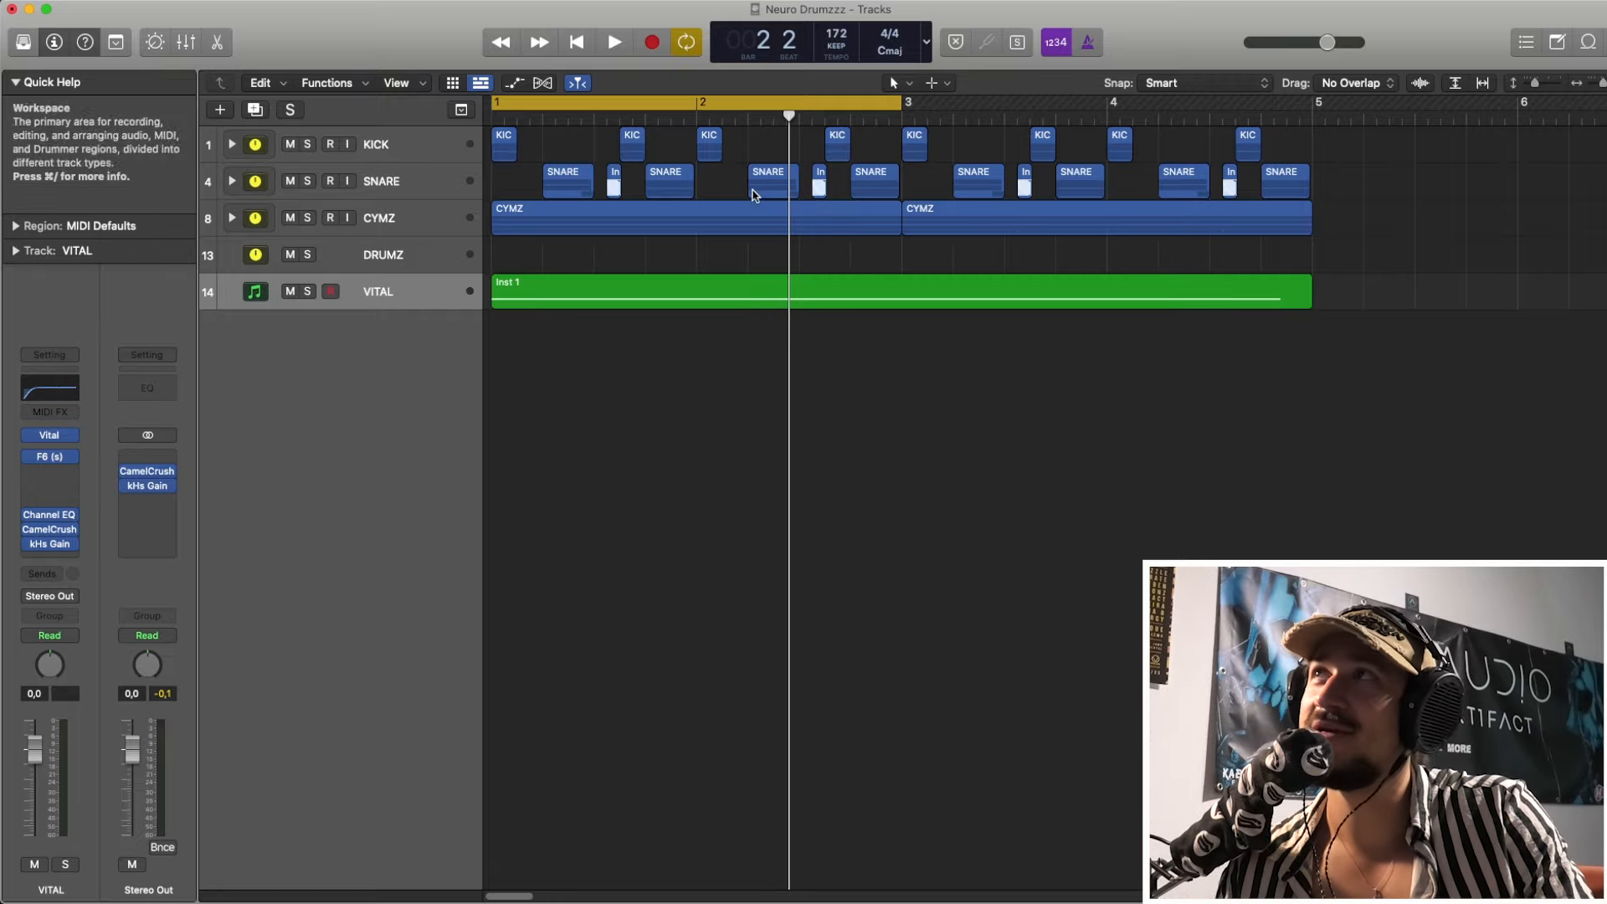
left_click_drag(902, 102, 1313, 186)
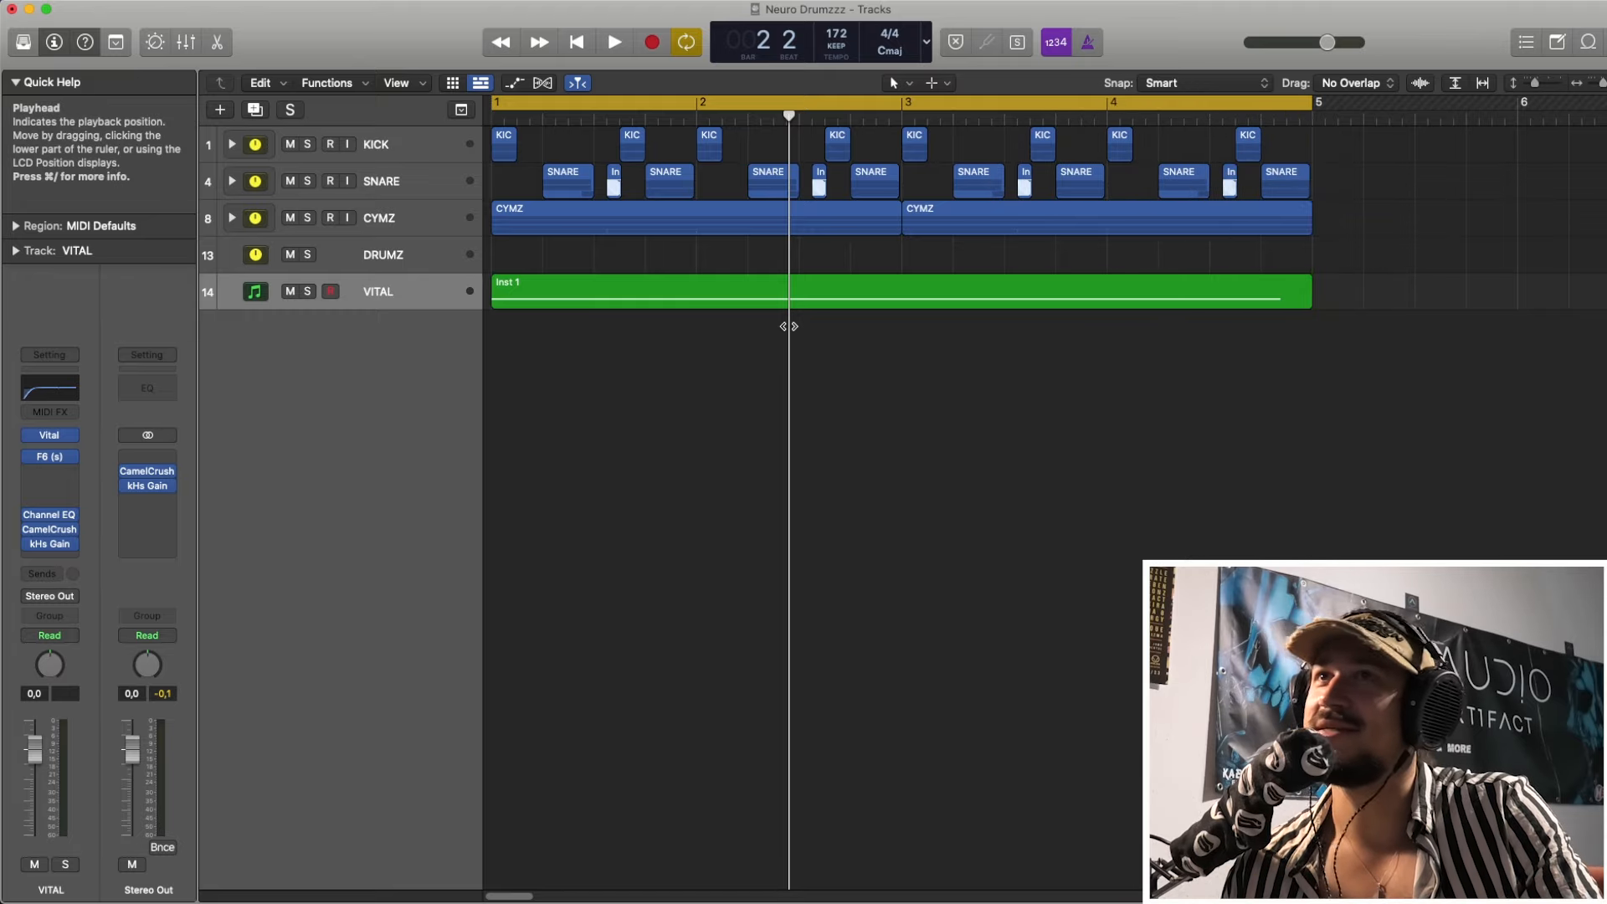
key("space")
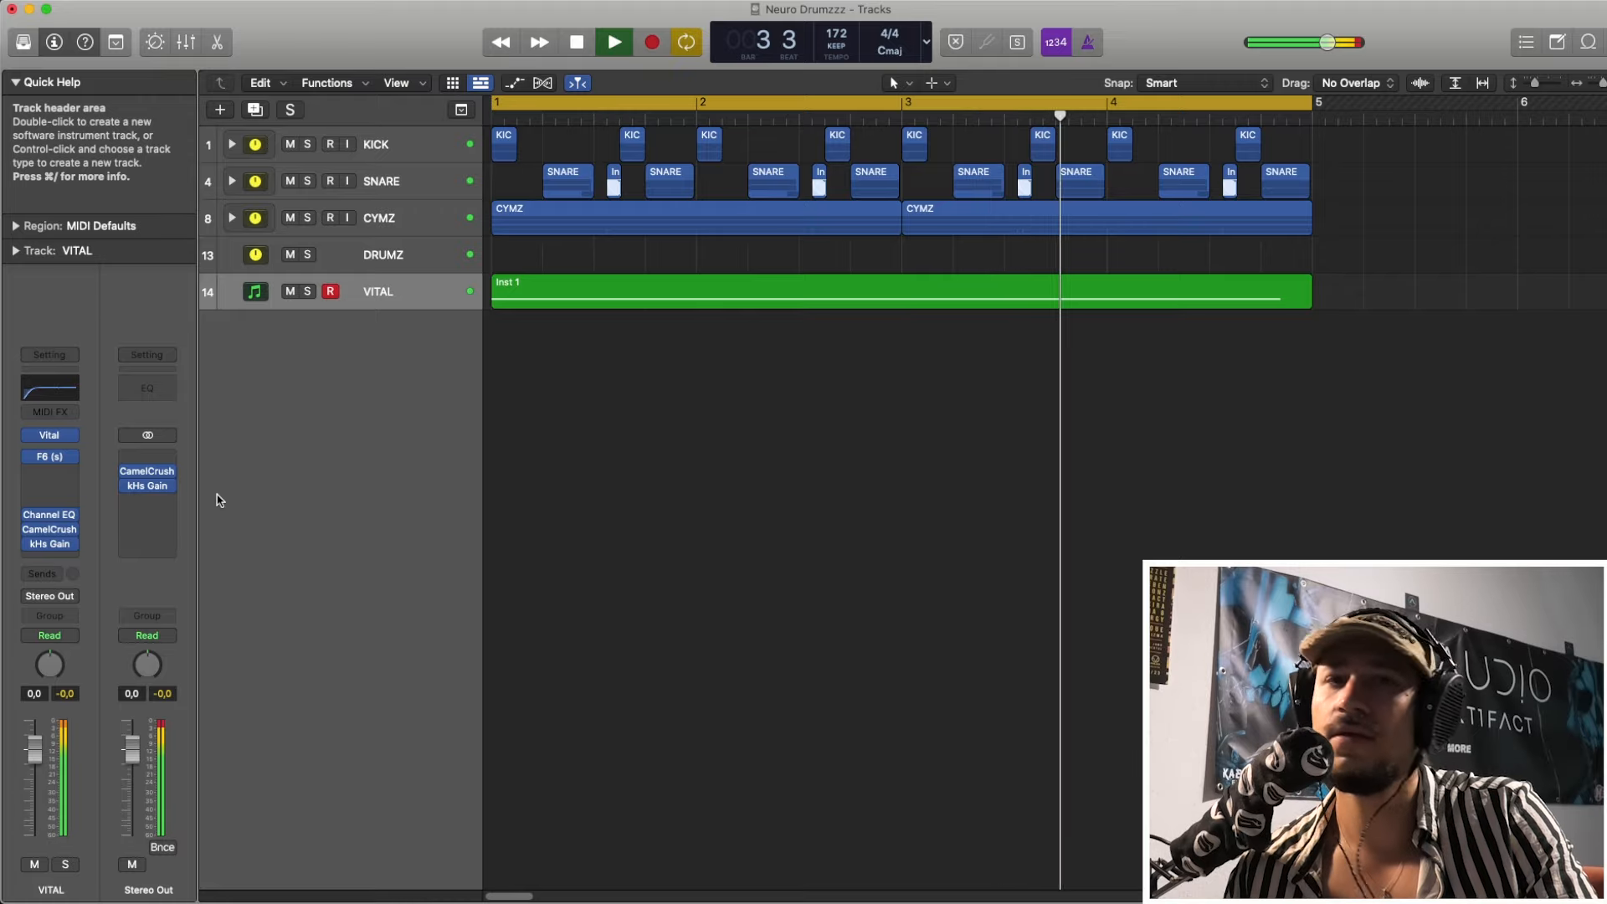
key("space")
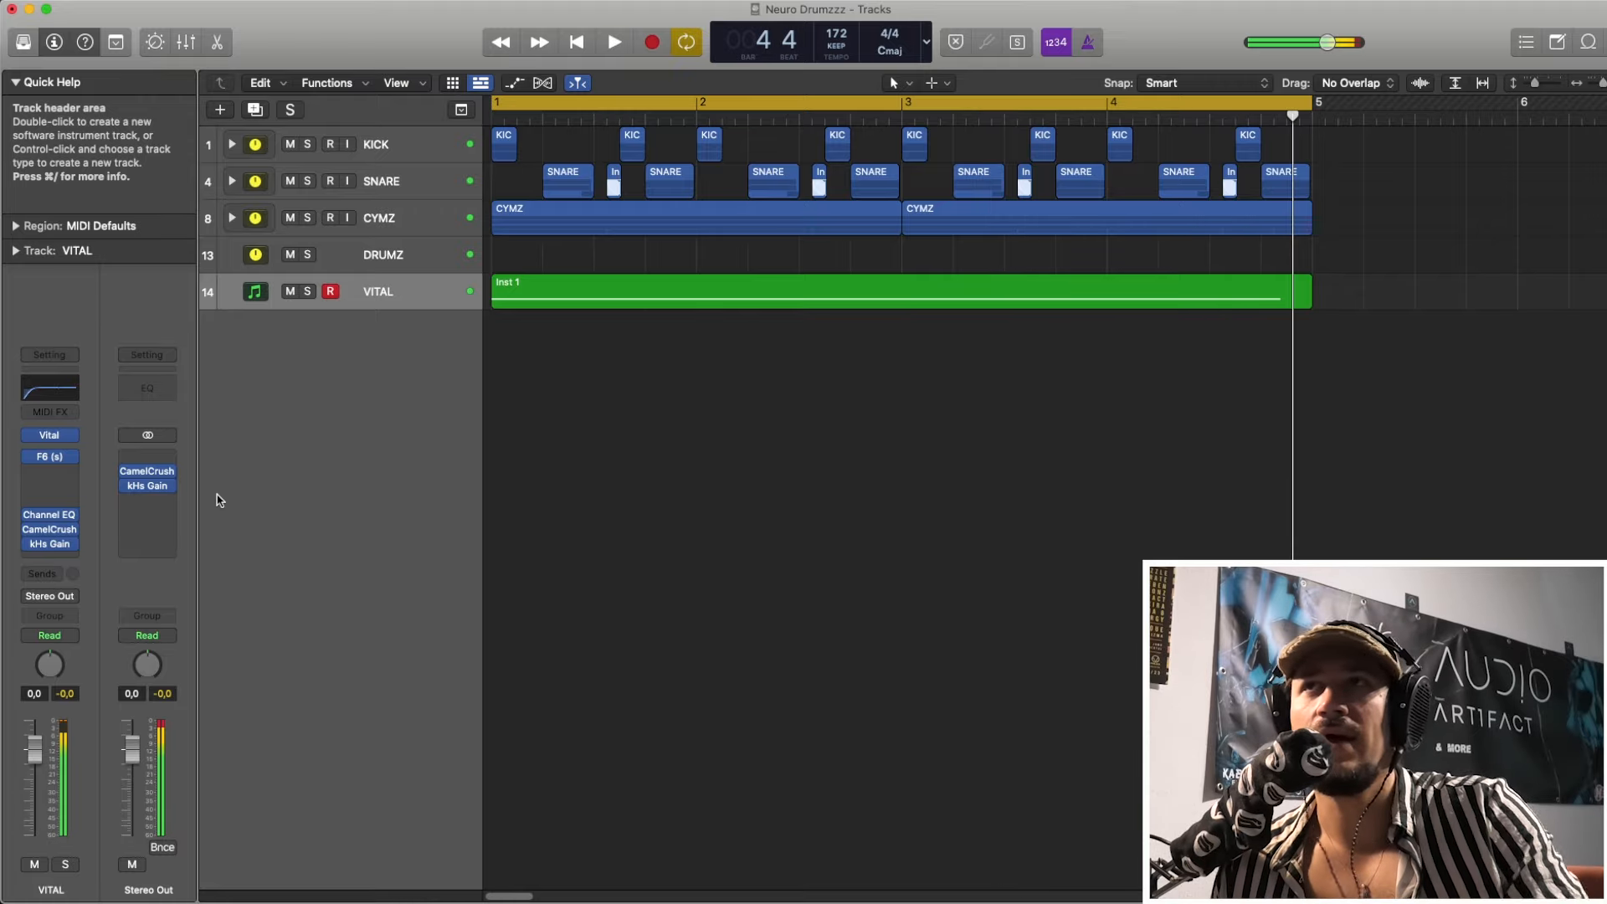
- Open the F6 (s) equalizer on the VITAL track and reposition its window to examine the side-chained band 1
mouse_move(60, 457)
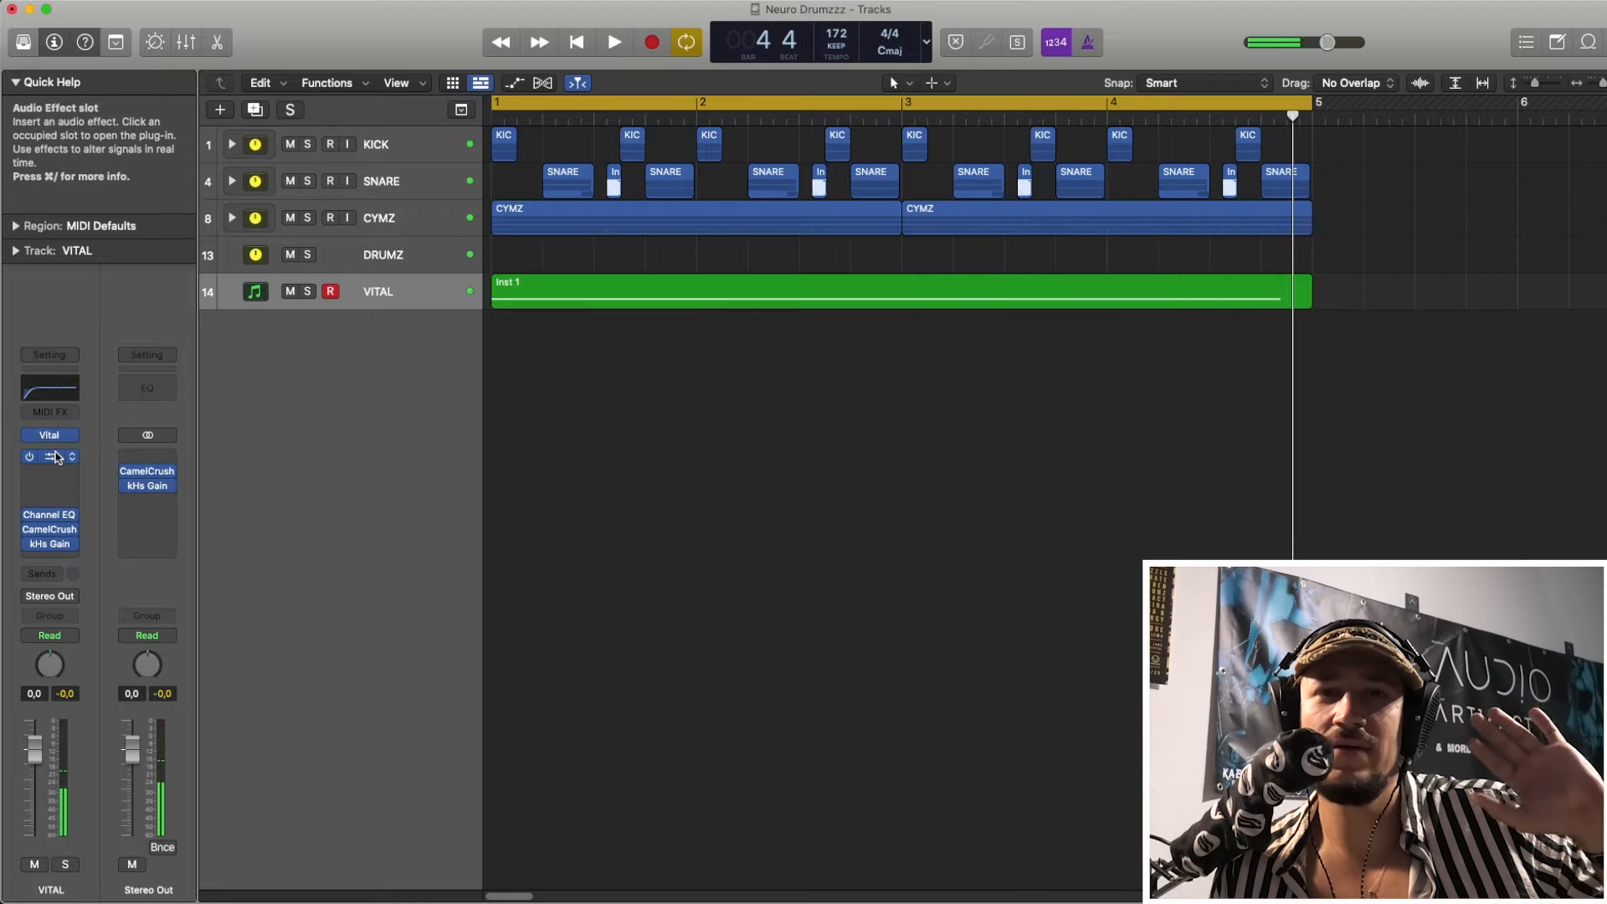
left_click(54, 457)
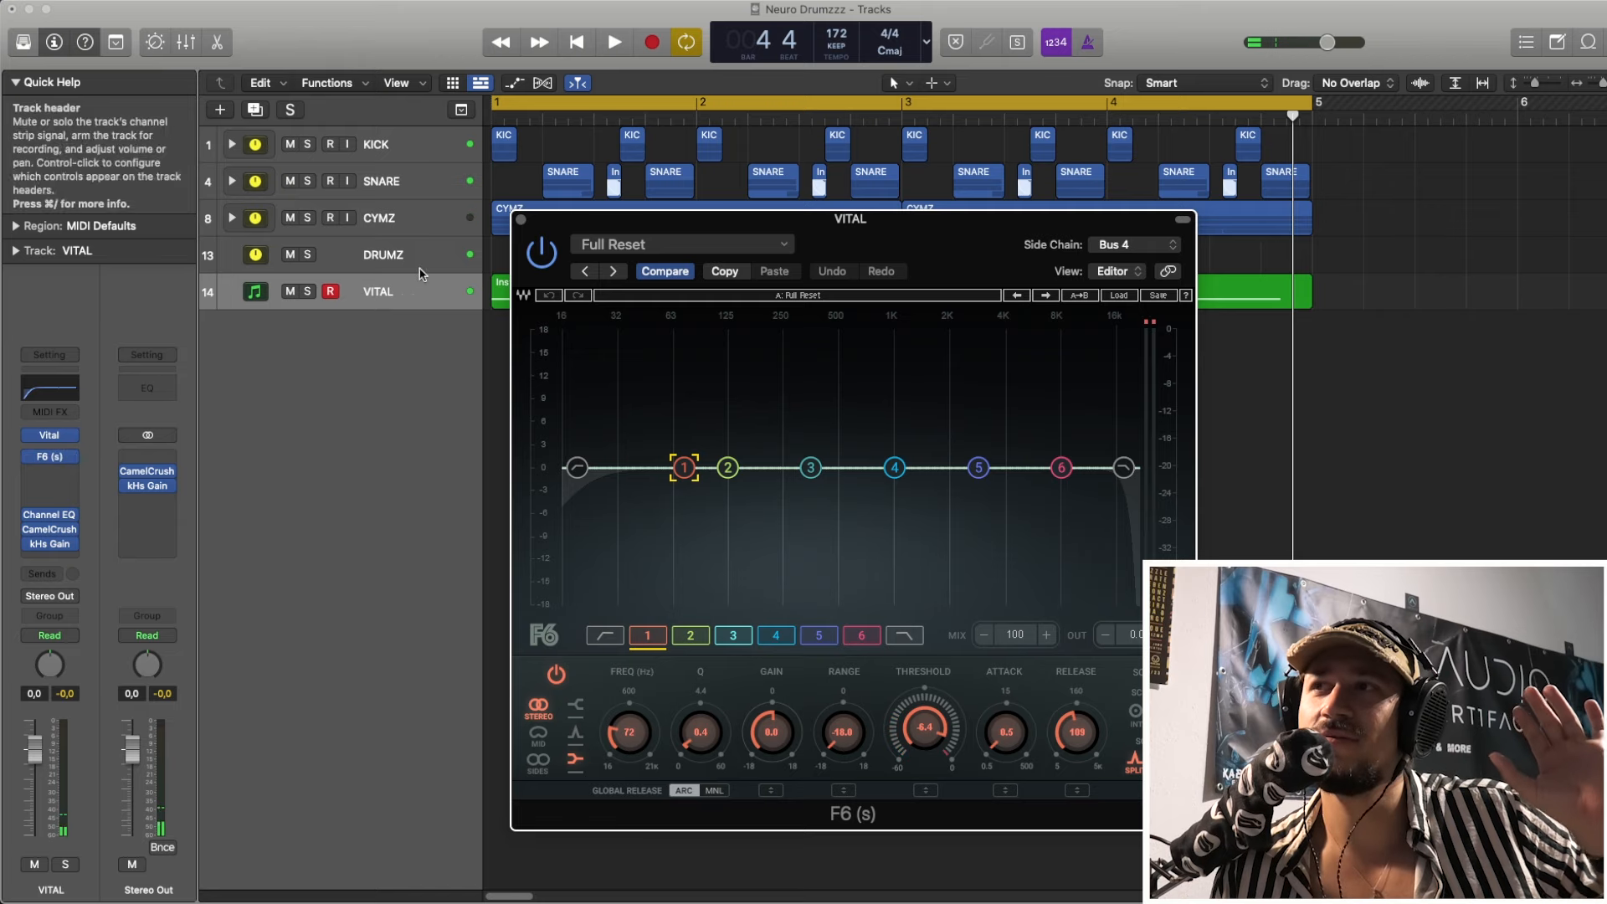
left_click_drag(570, 232, 212, 175)
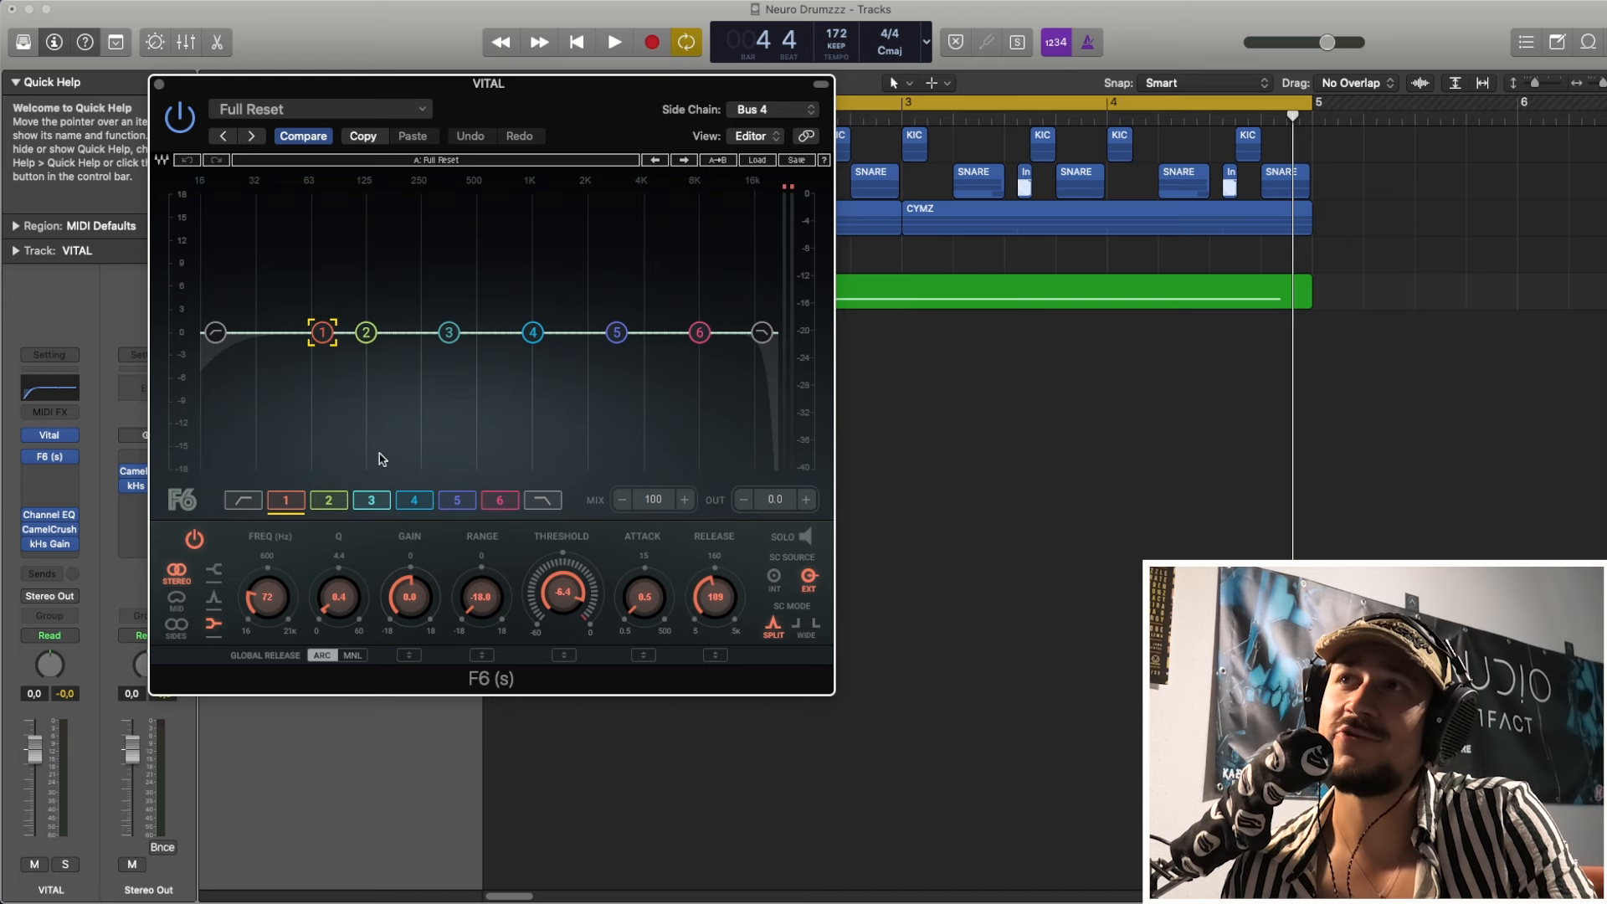
- Audition the loop while slightly adjusting band 1's threshold in F6, close the plug-in window and stop playback
key("space")
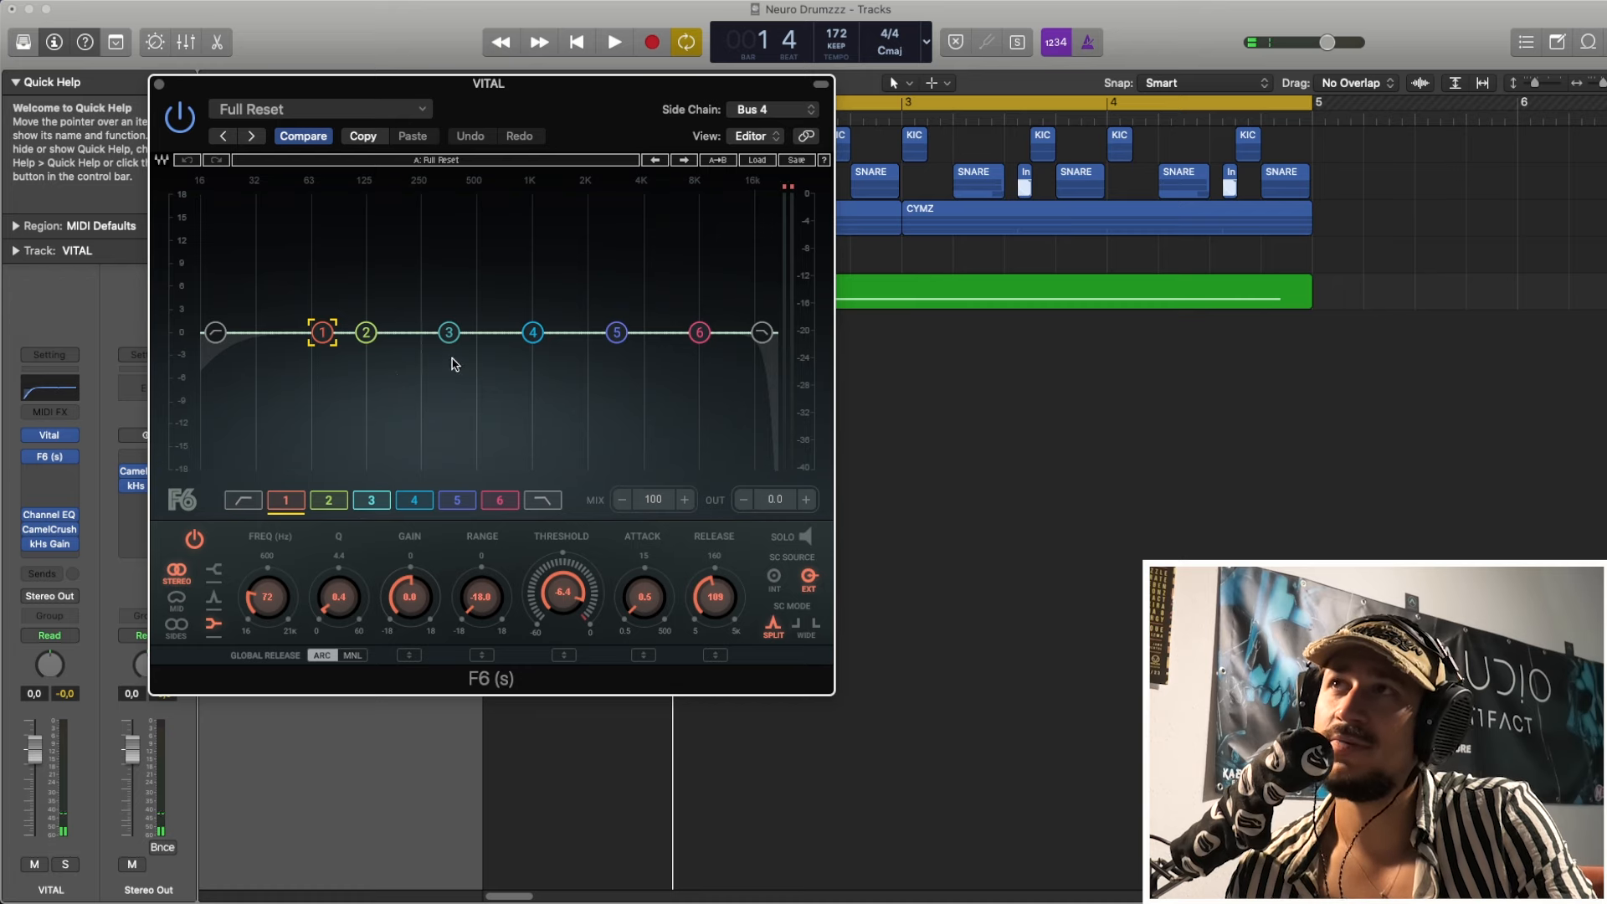
key("space")
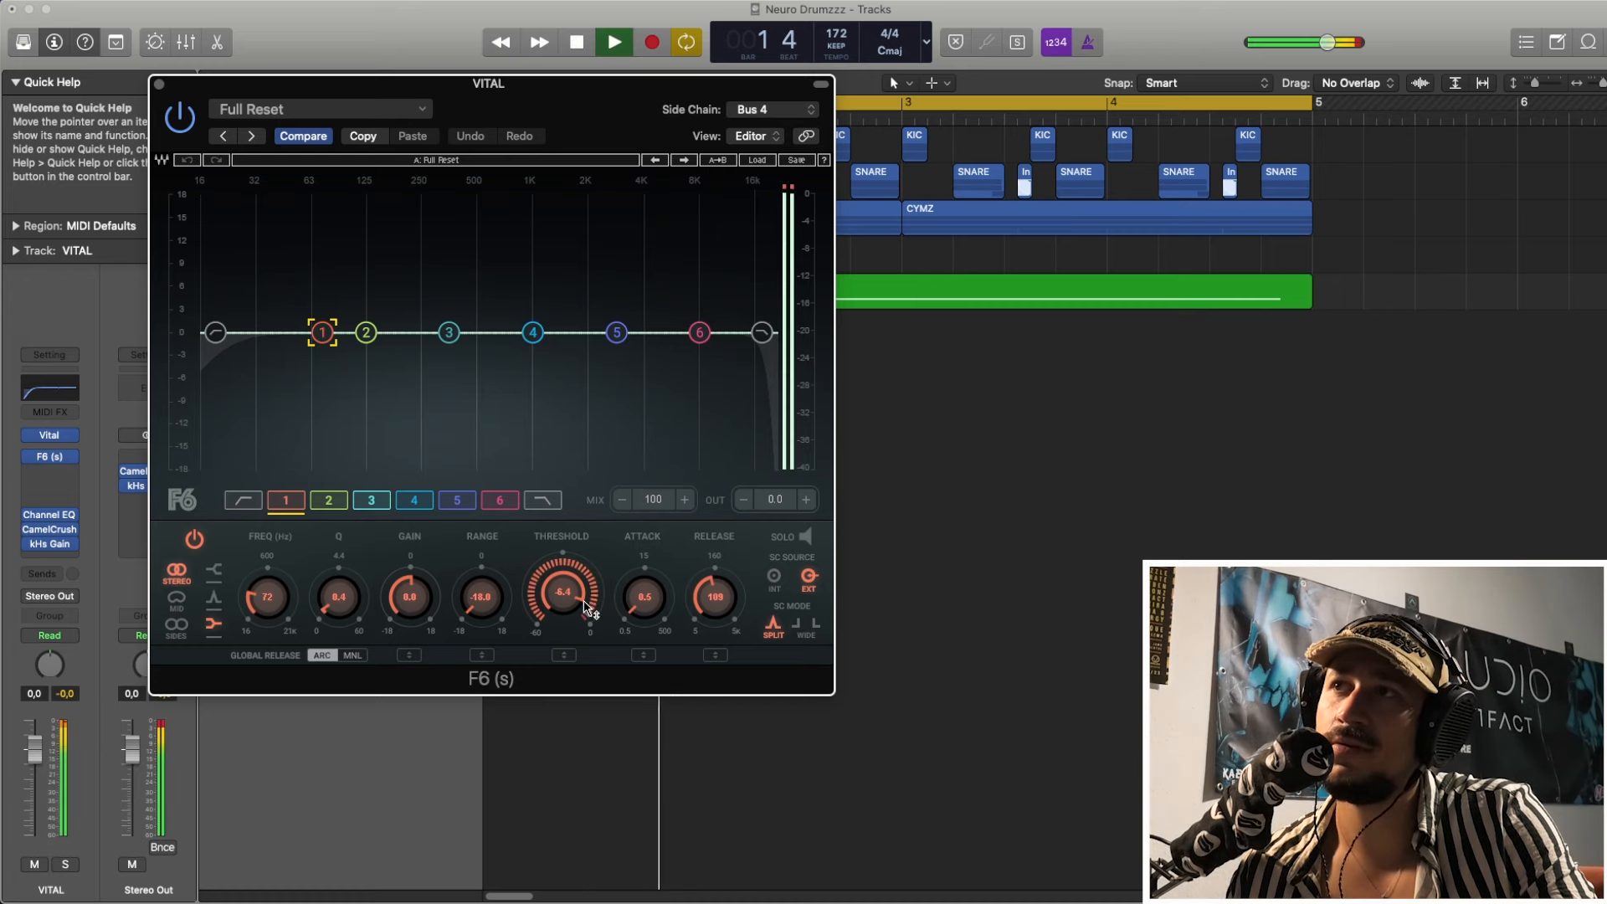
left_click_drag(586, 601, 585, 604)
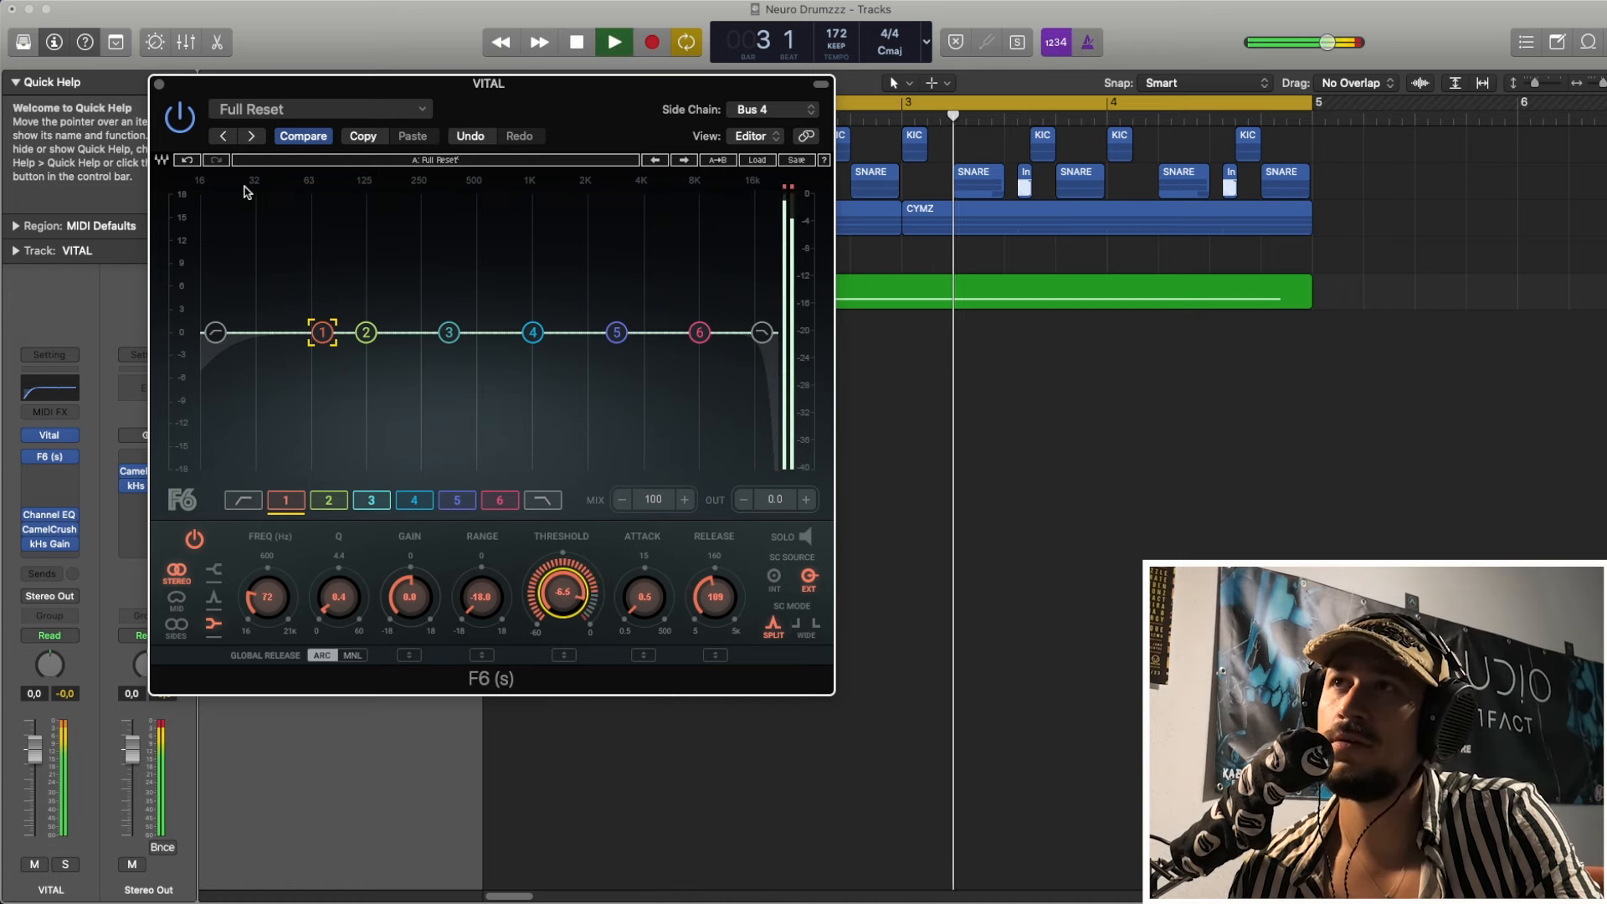
left_click(159, 86)
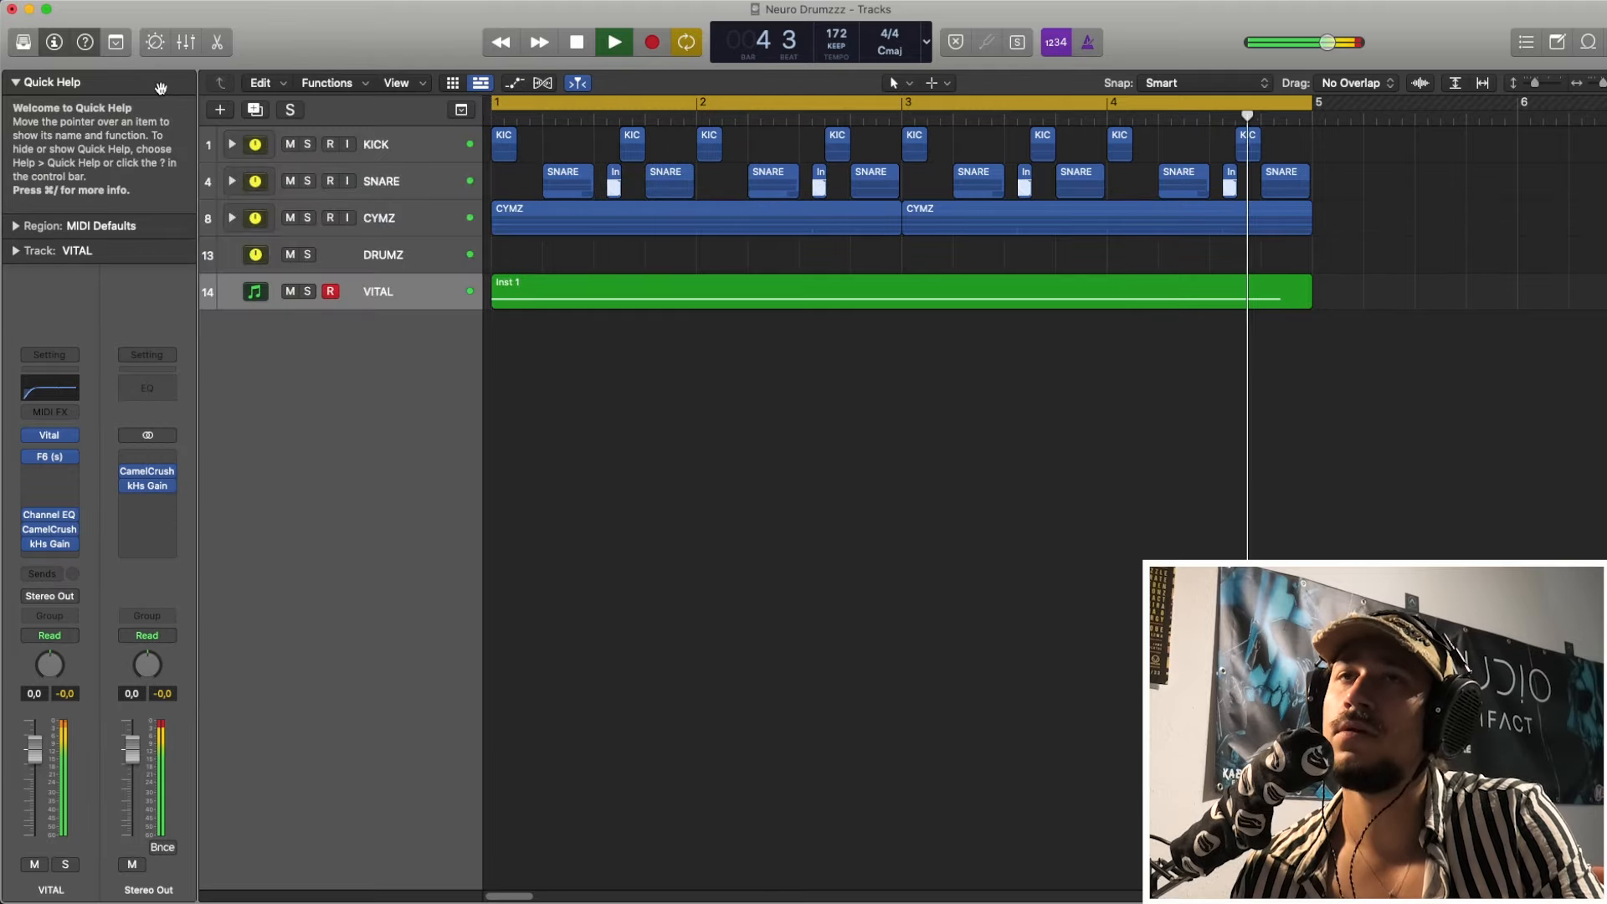
key("space")
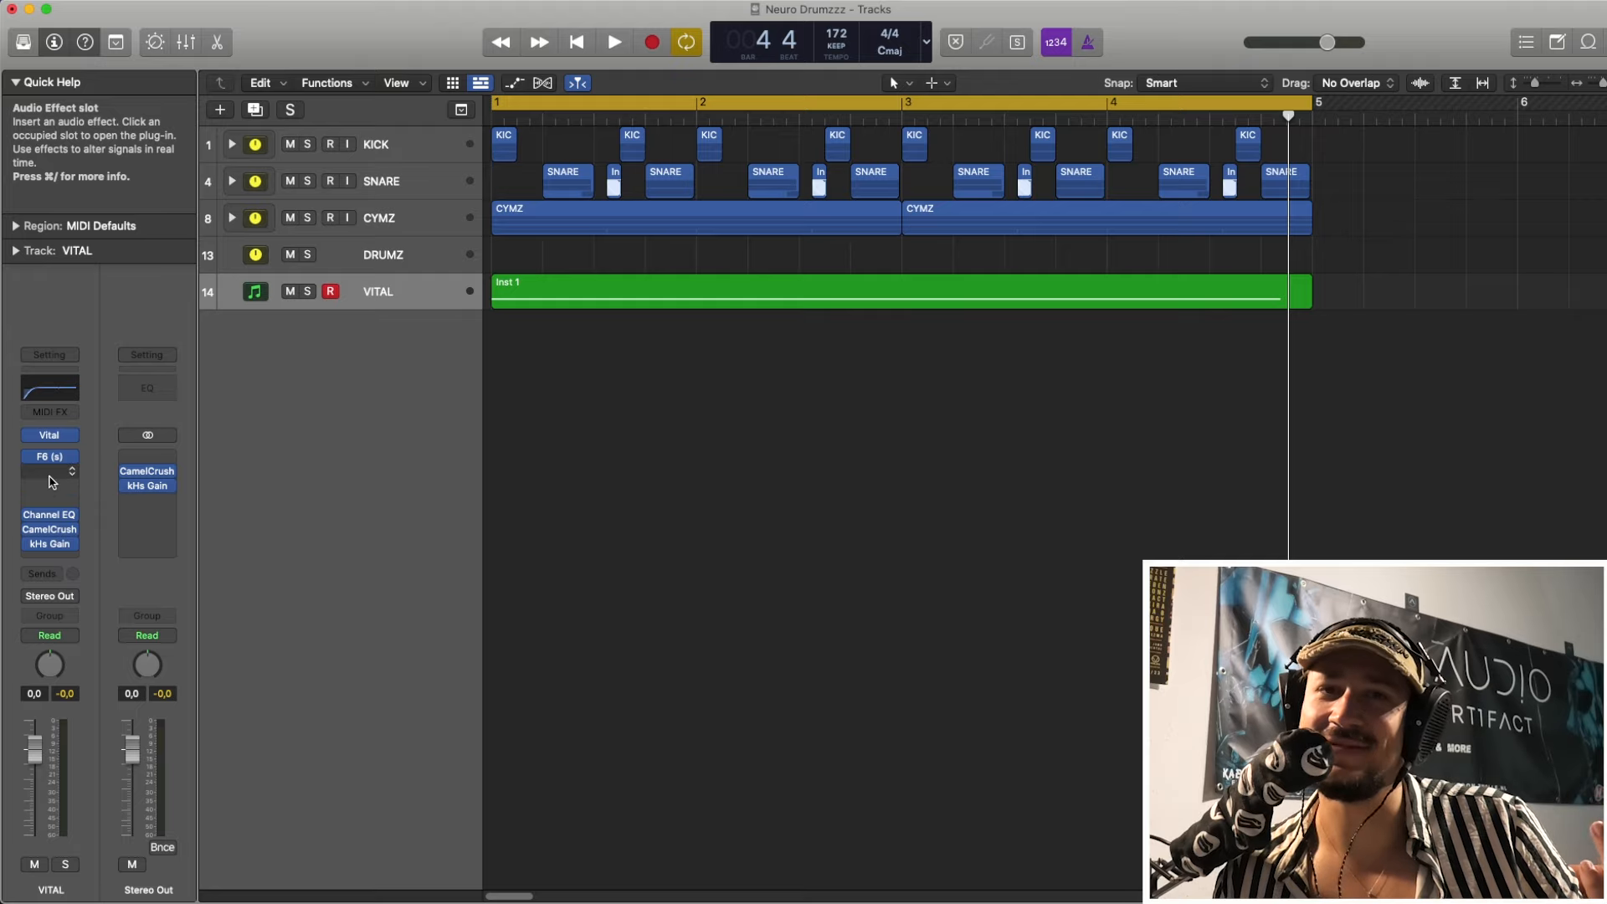
- Review the DRUMZ, CYMZ, SNARE and KICK tracks by selecting each in turn, and return to the VITAL track
left_click(387, 255)
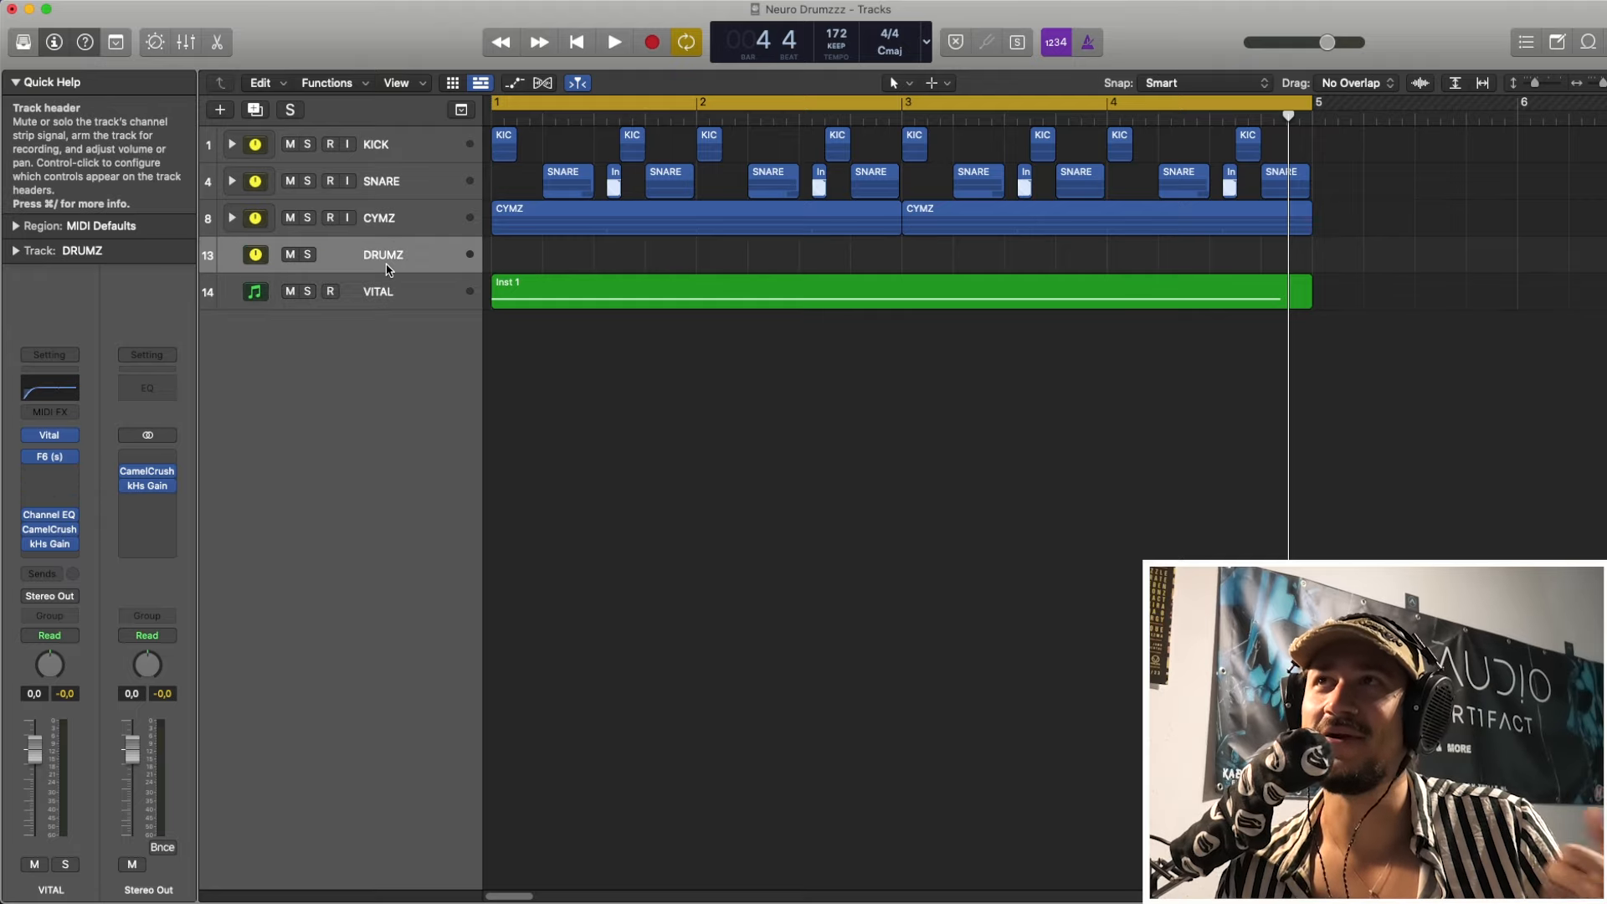
left_click(397, 217)
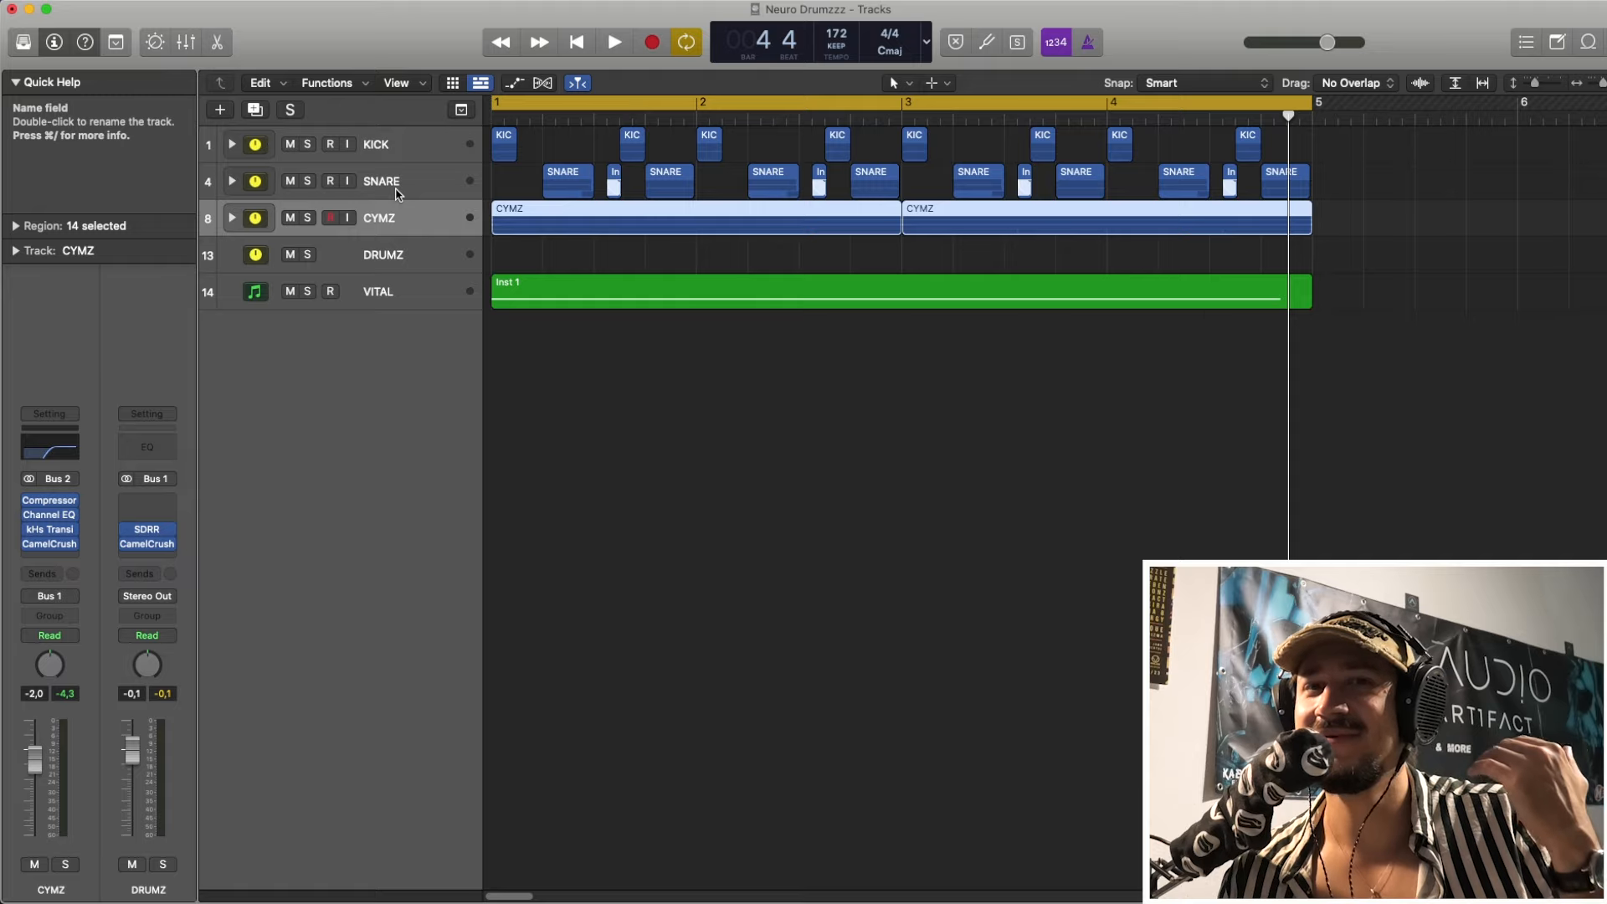
left_click(397, 193)
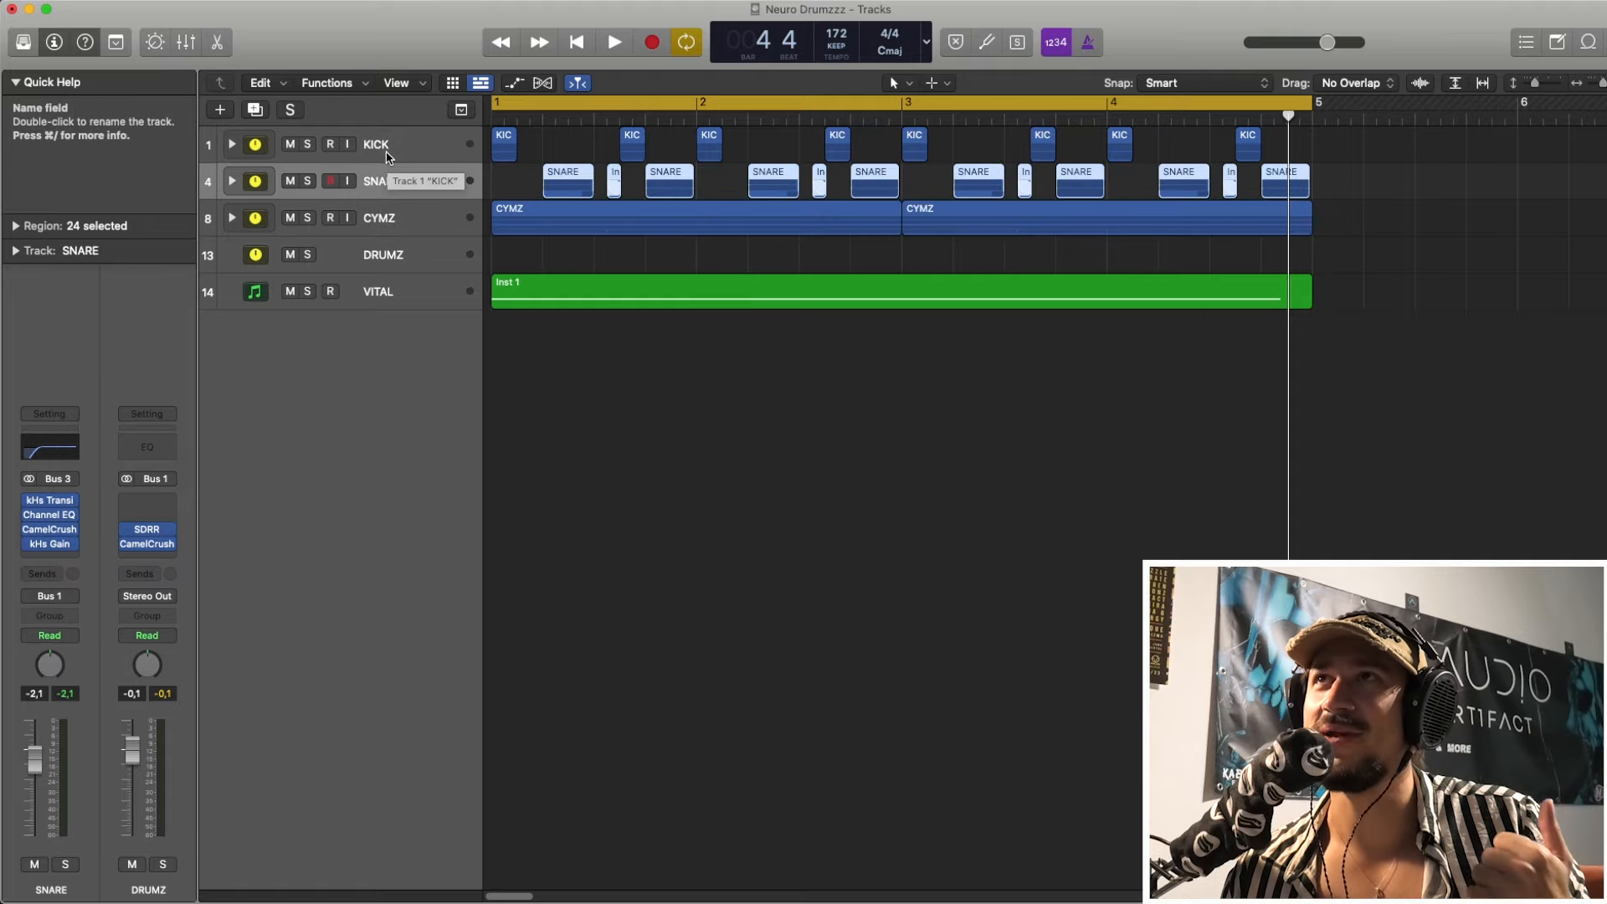
left_click(389, 153)
left_click(405, 179)
left_click(406, 159)
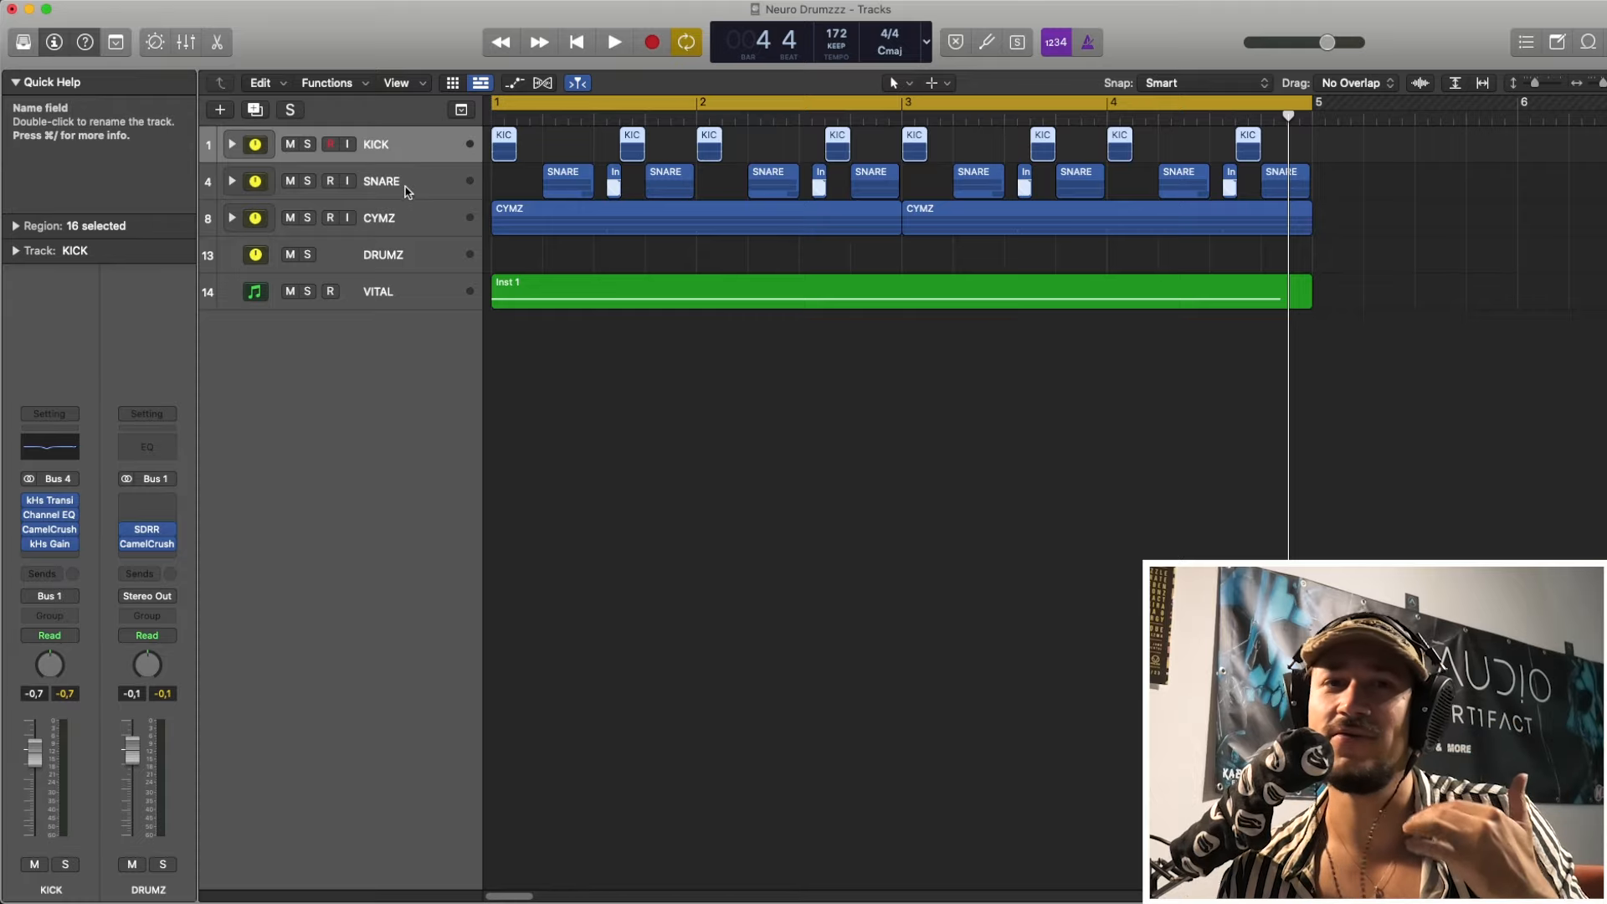
left_click(407, 194)
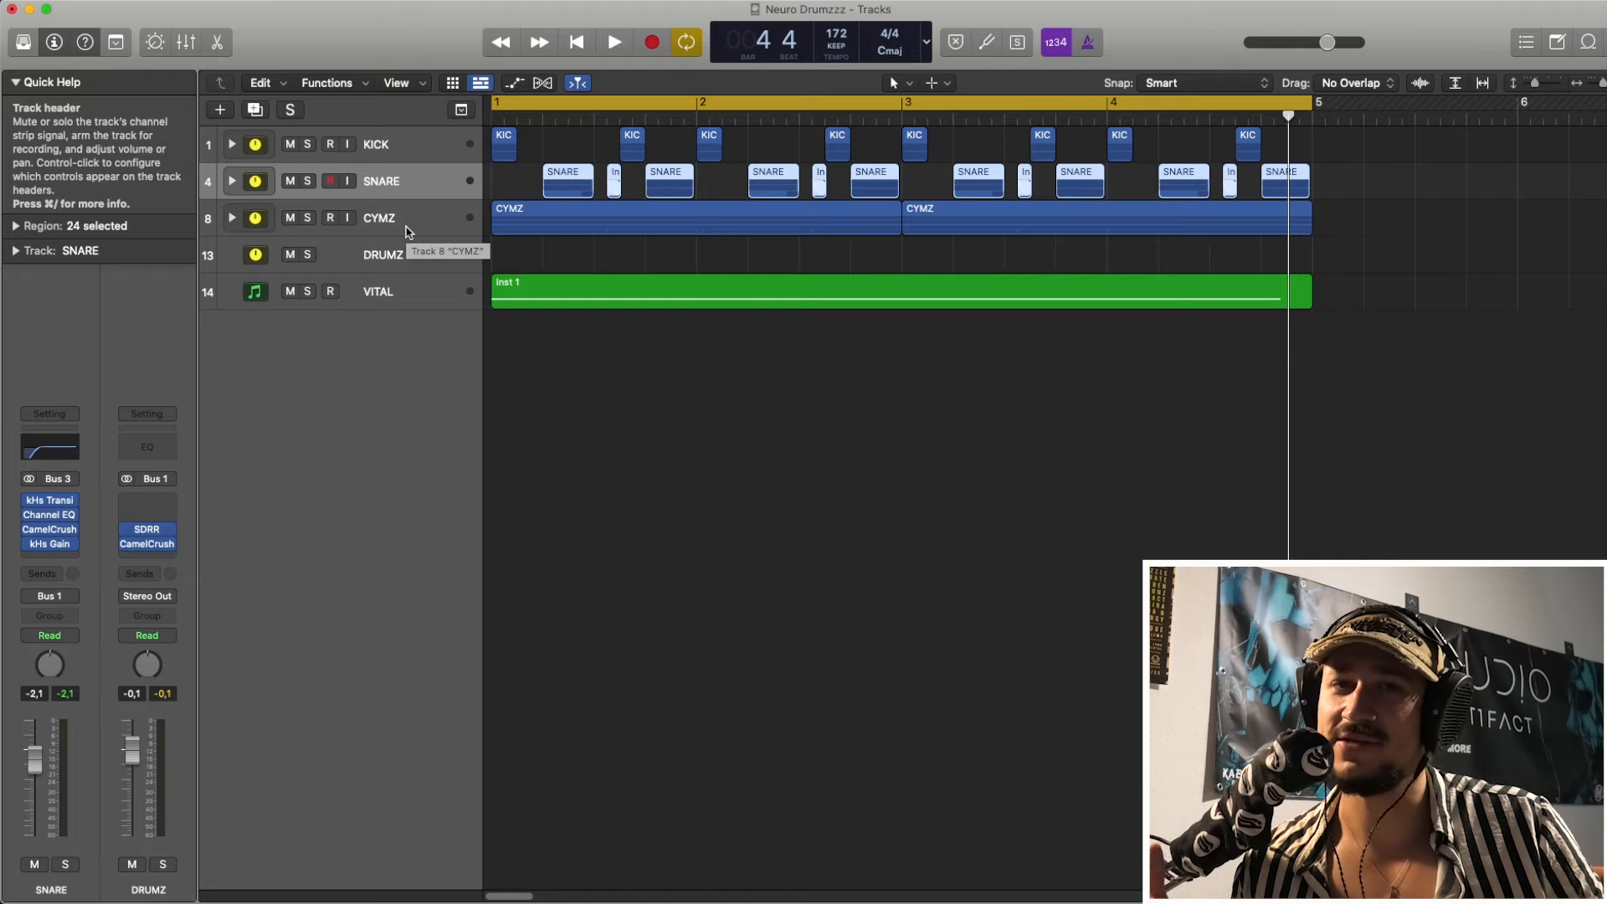
left_click(444, 303)
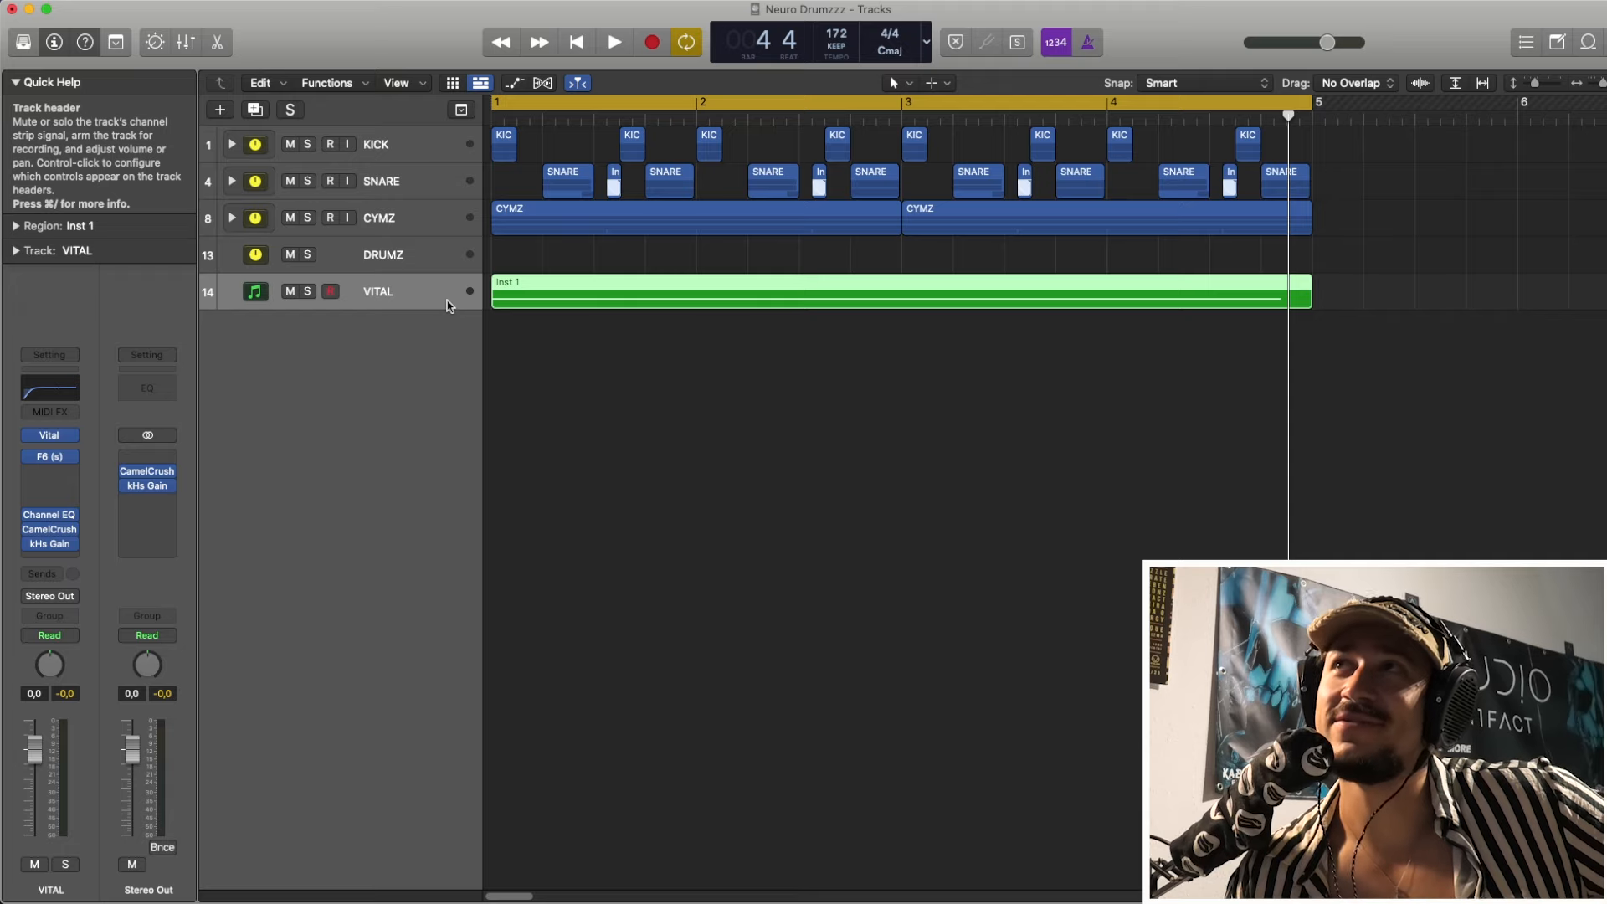
left_click_drag(569, 371, 605, 246)
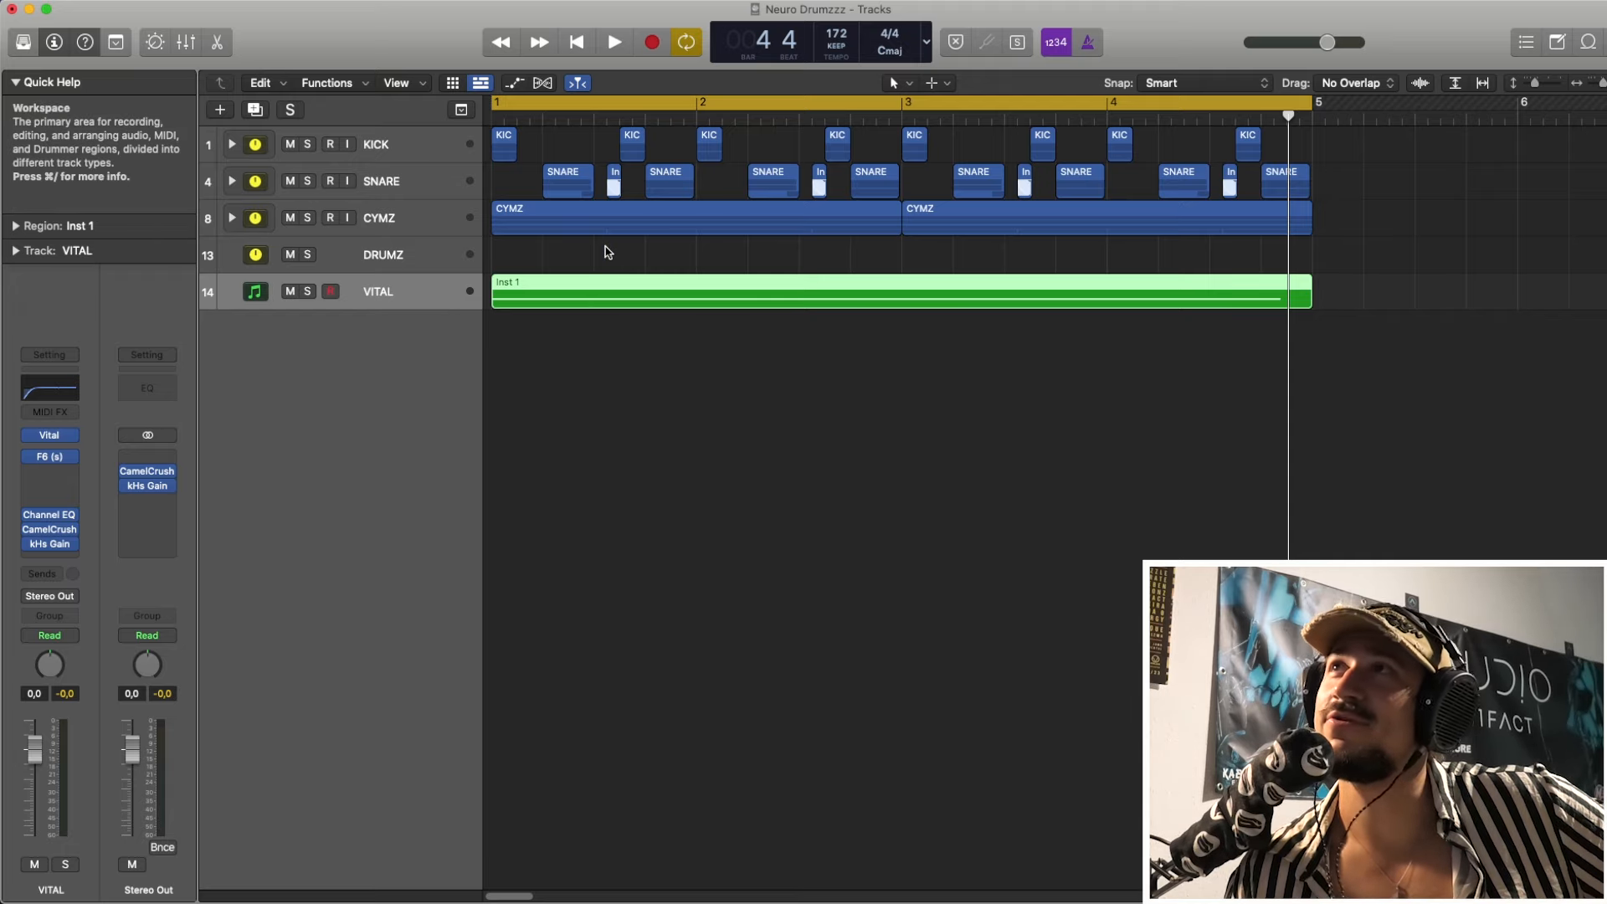